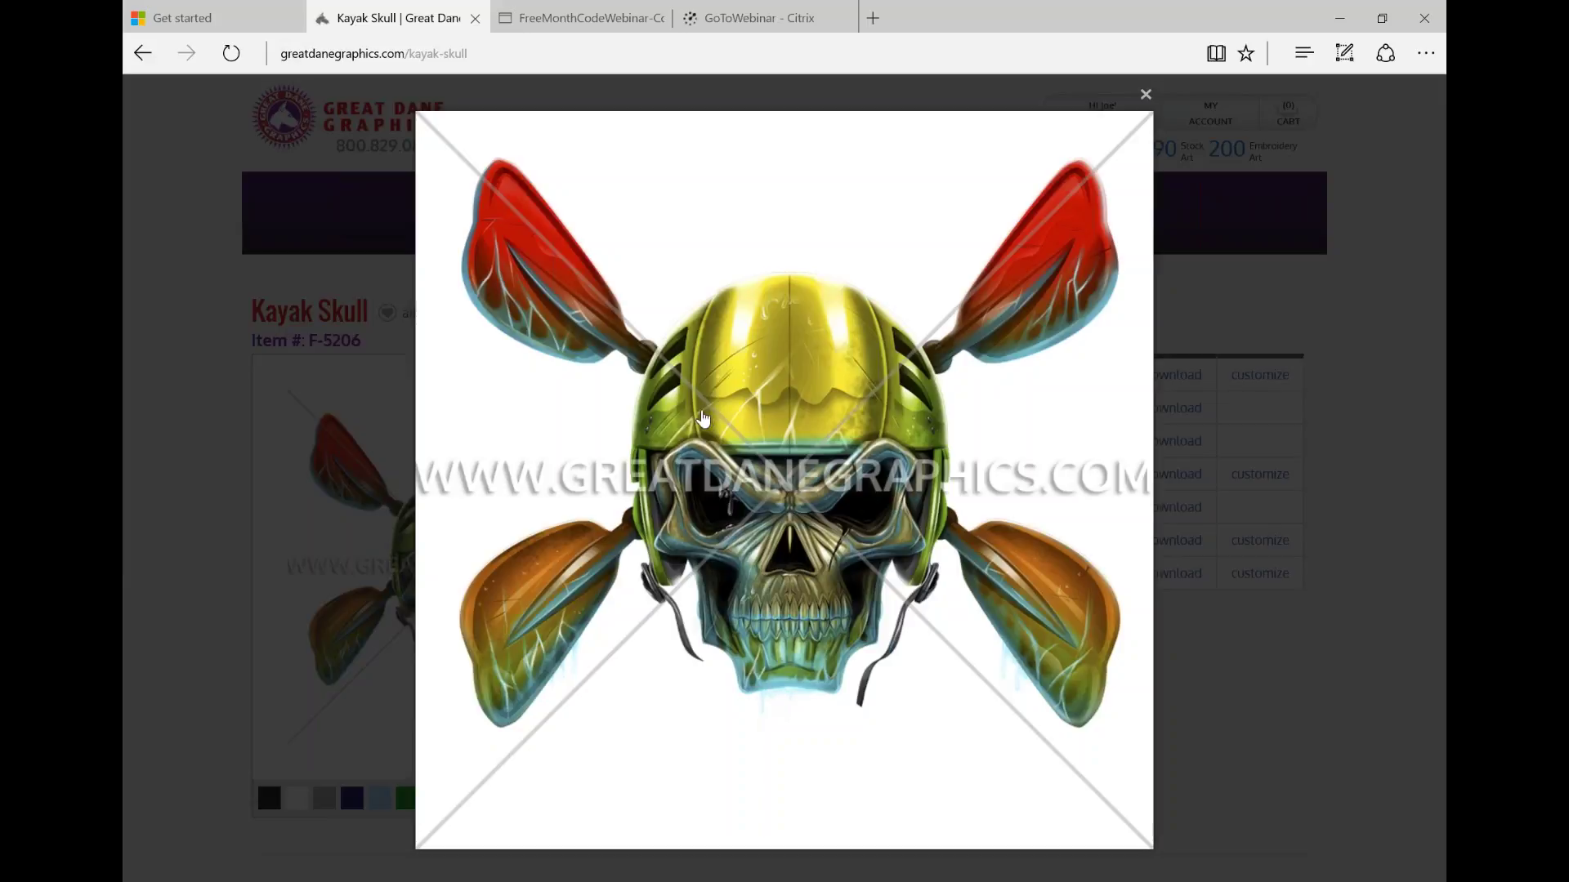
Step: View the enlarged preview of the Printing/Cutting version of the Kayak Skull artwork and close it
click(1150, 95)
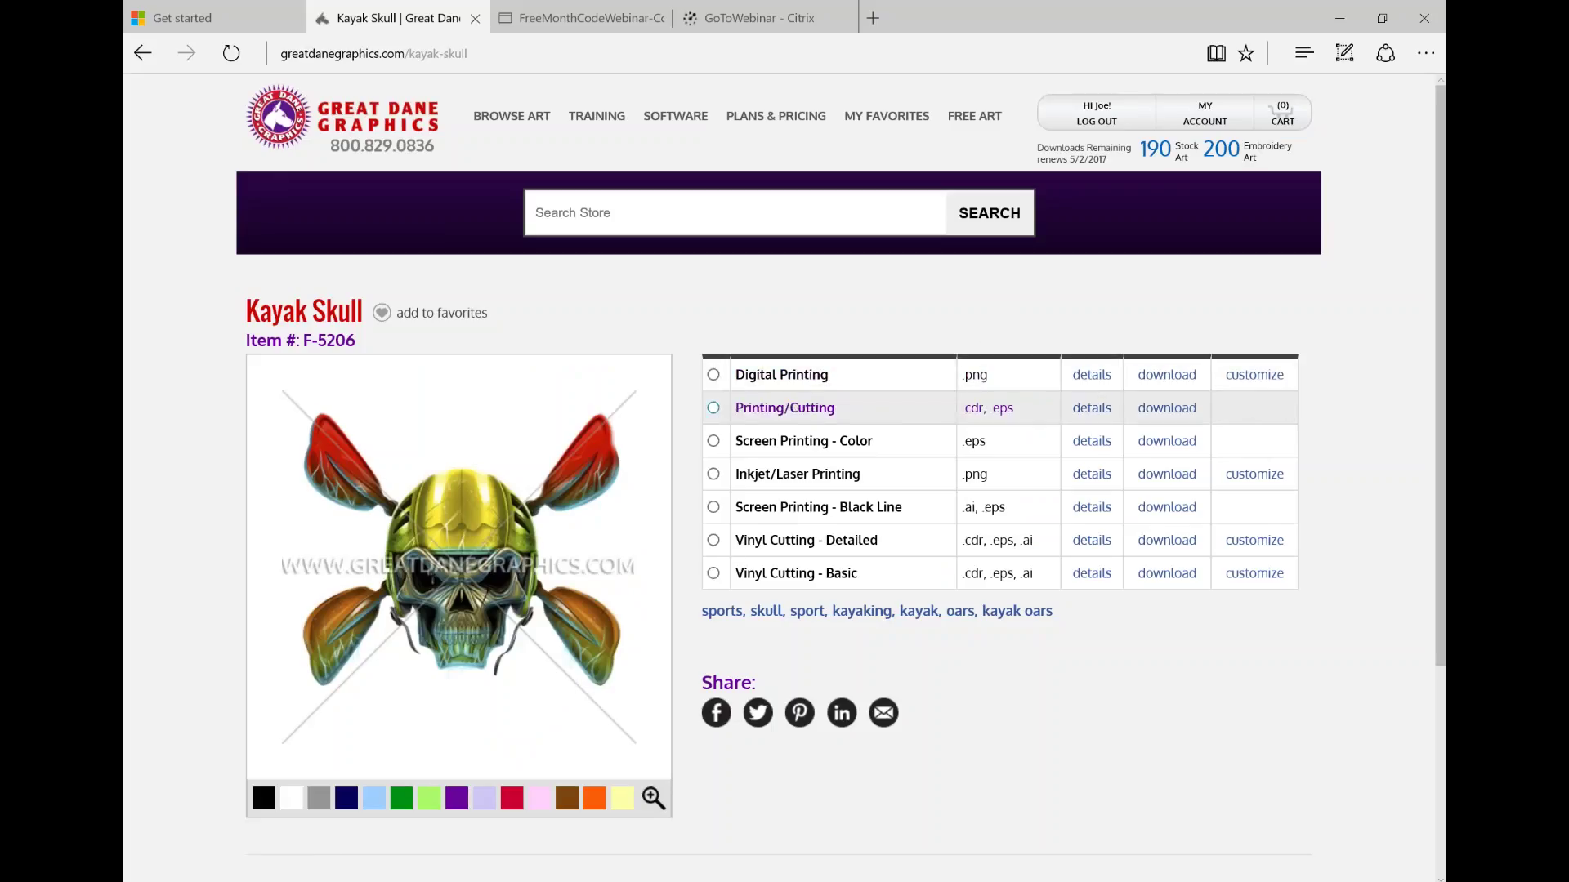
click(714, 409)
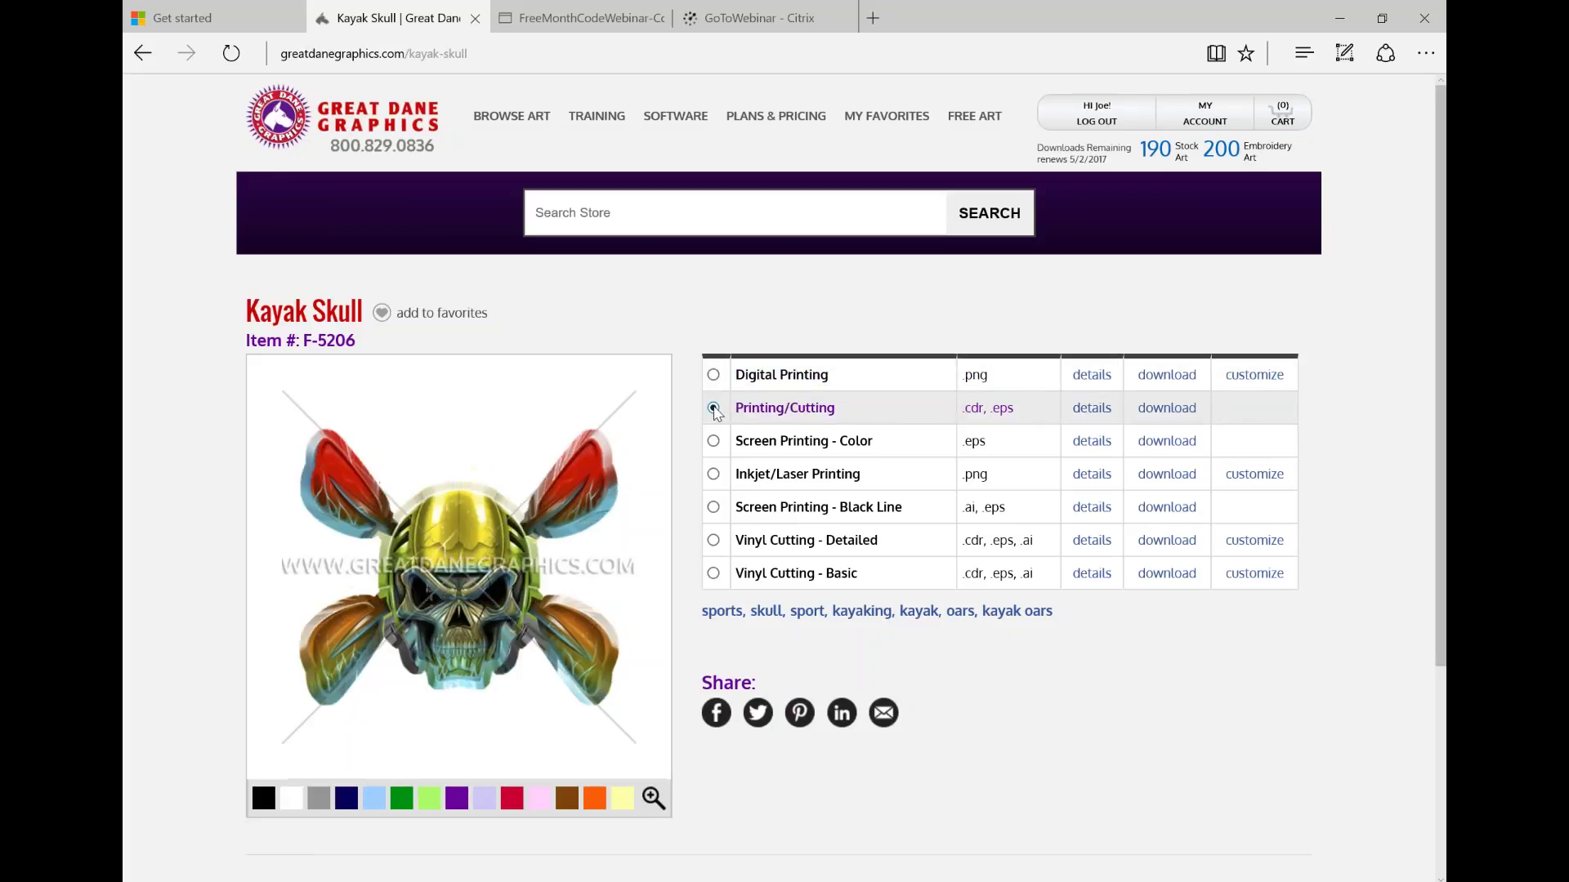
click(448, 537)
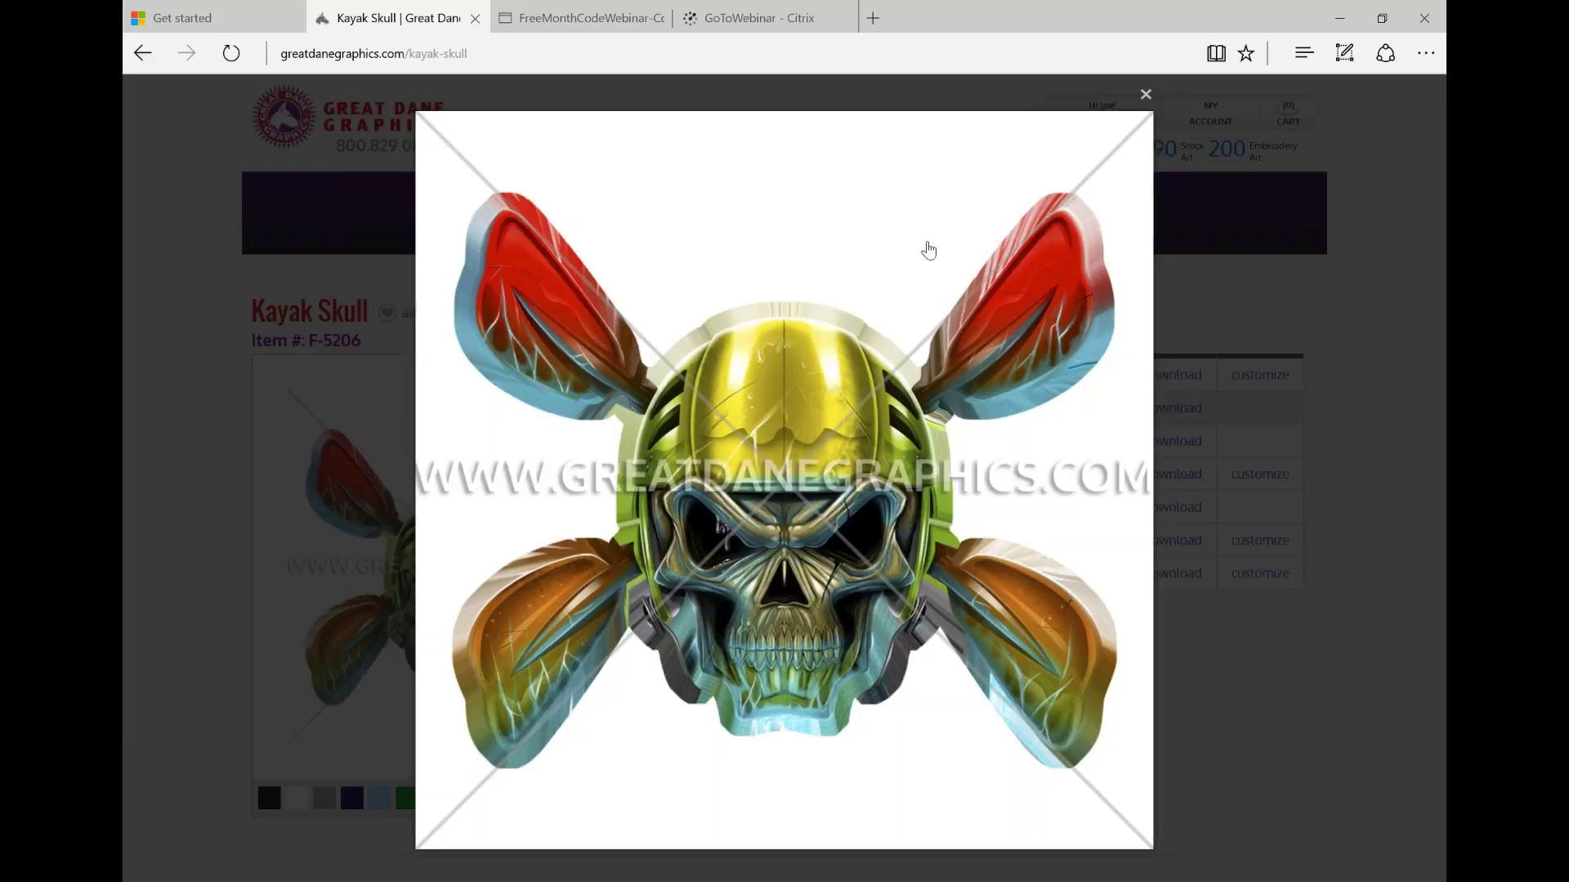
click(1144, 94)
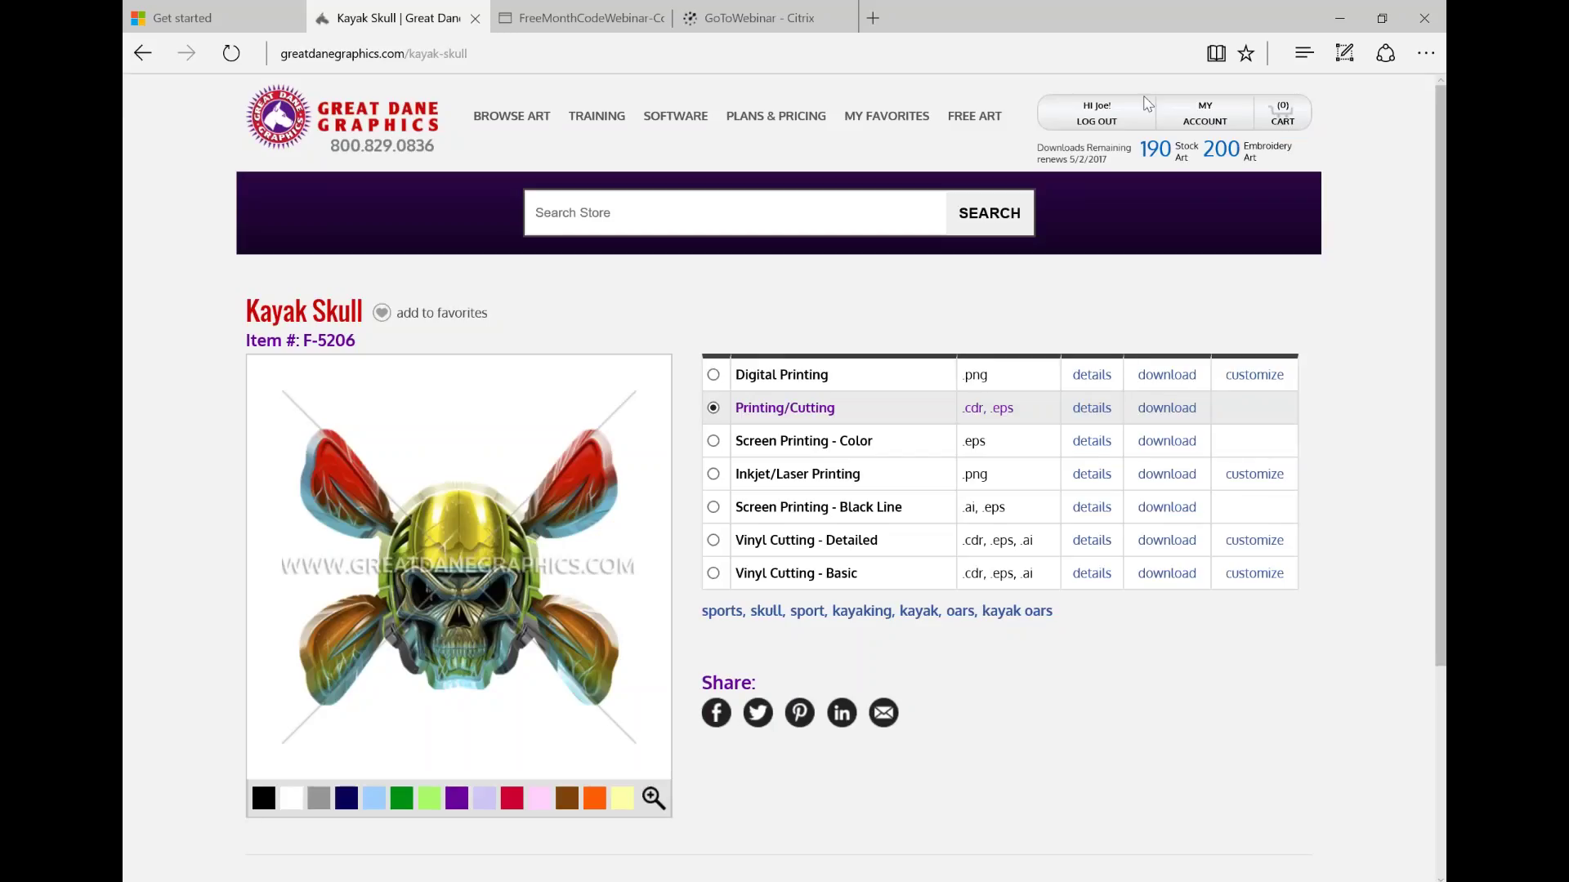
Step: View enlarged previews of the Screen Printing - Color and Inkjet/Laser Printing versions of the Kayak Skull
click(713, 441)
click(475, 518)
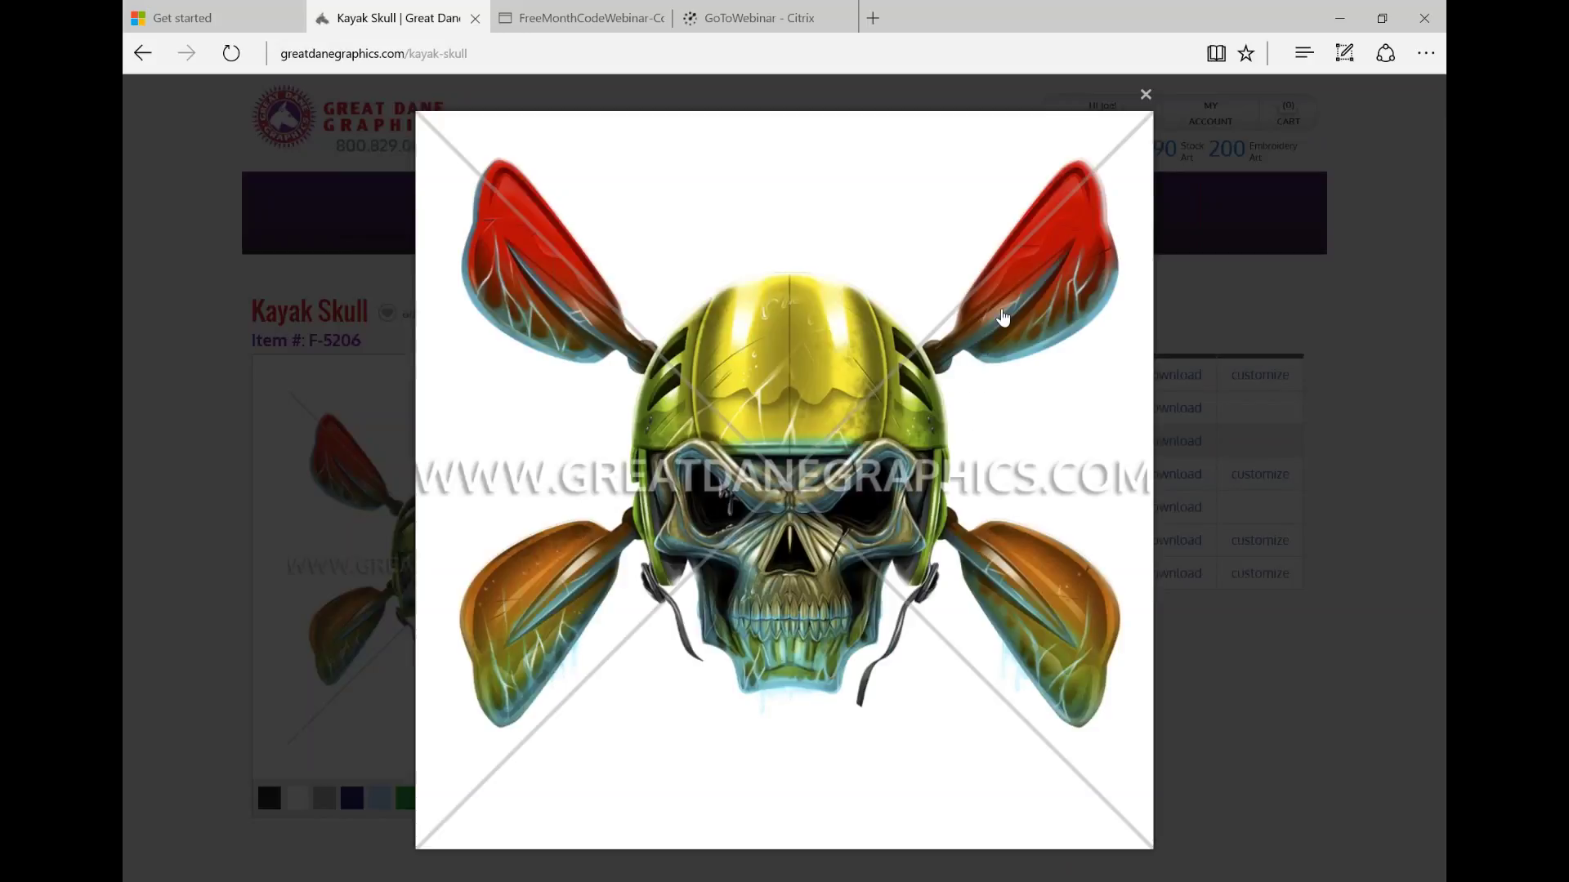
click(1146, 93)
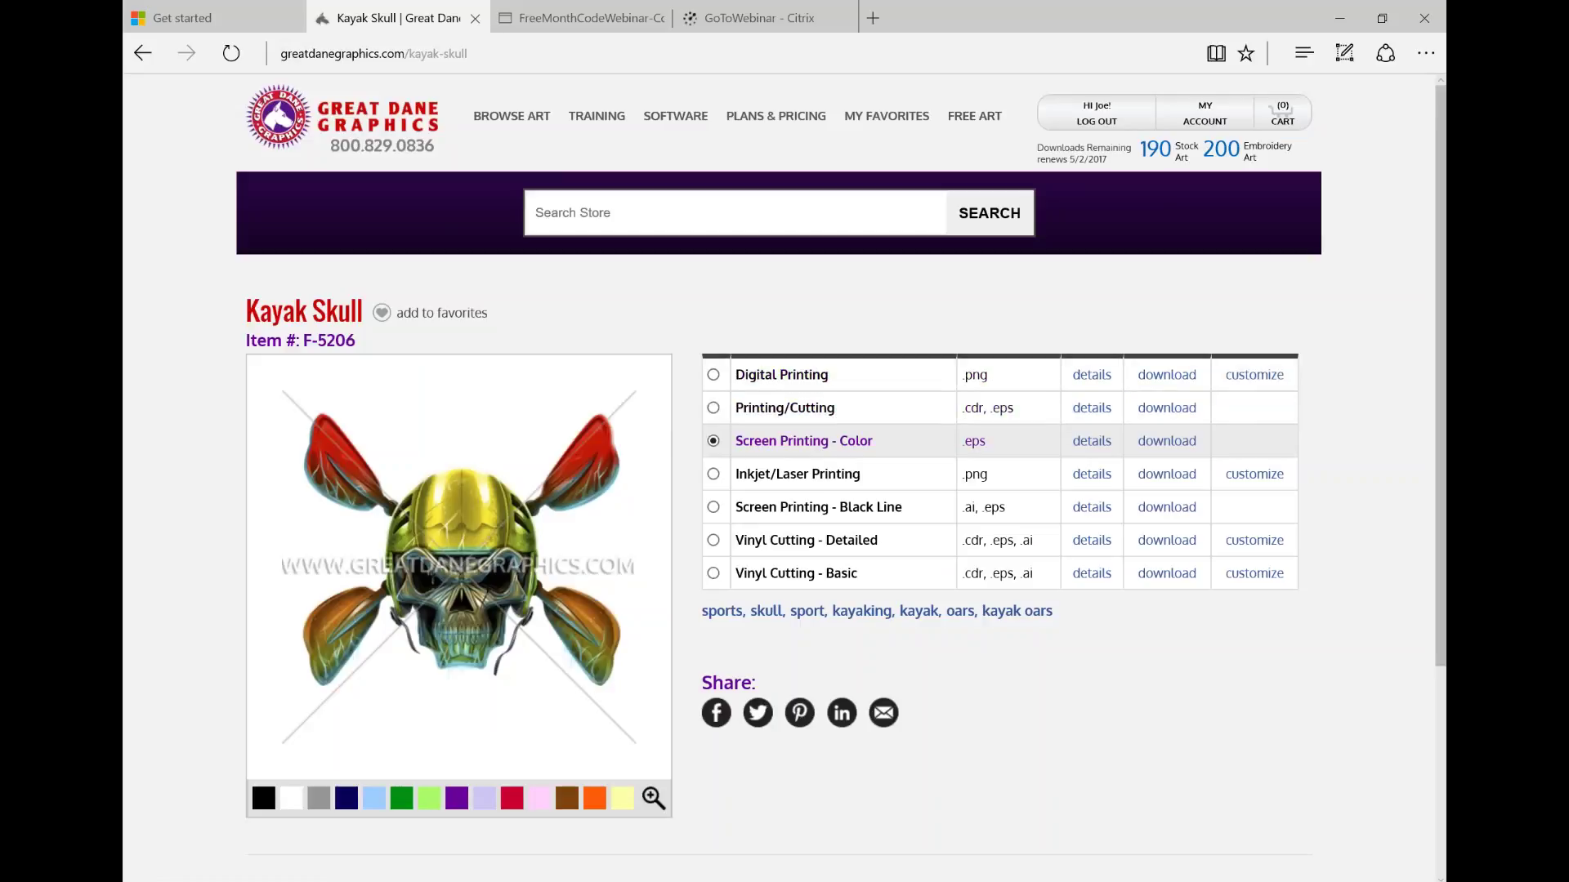
click(713, 475)
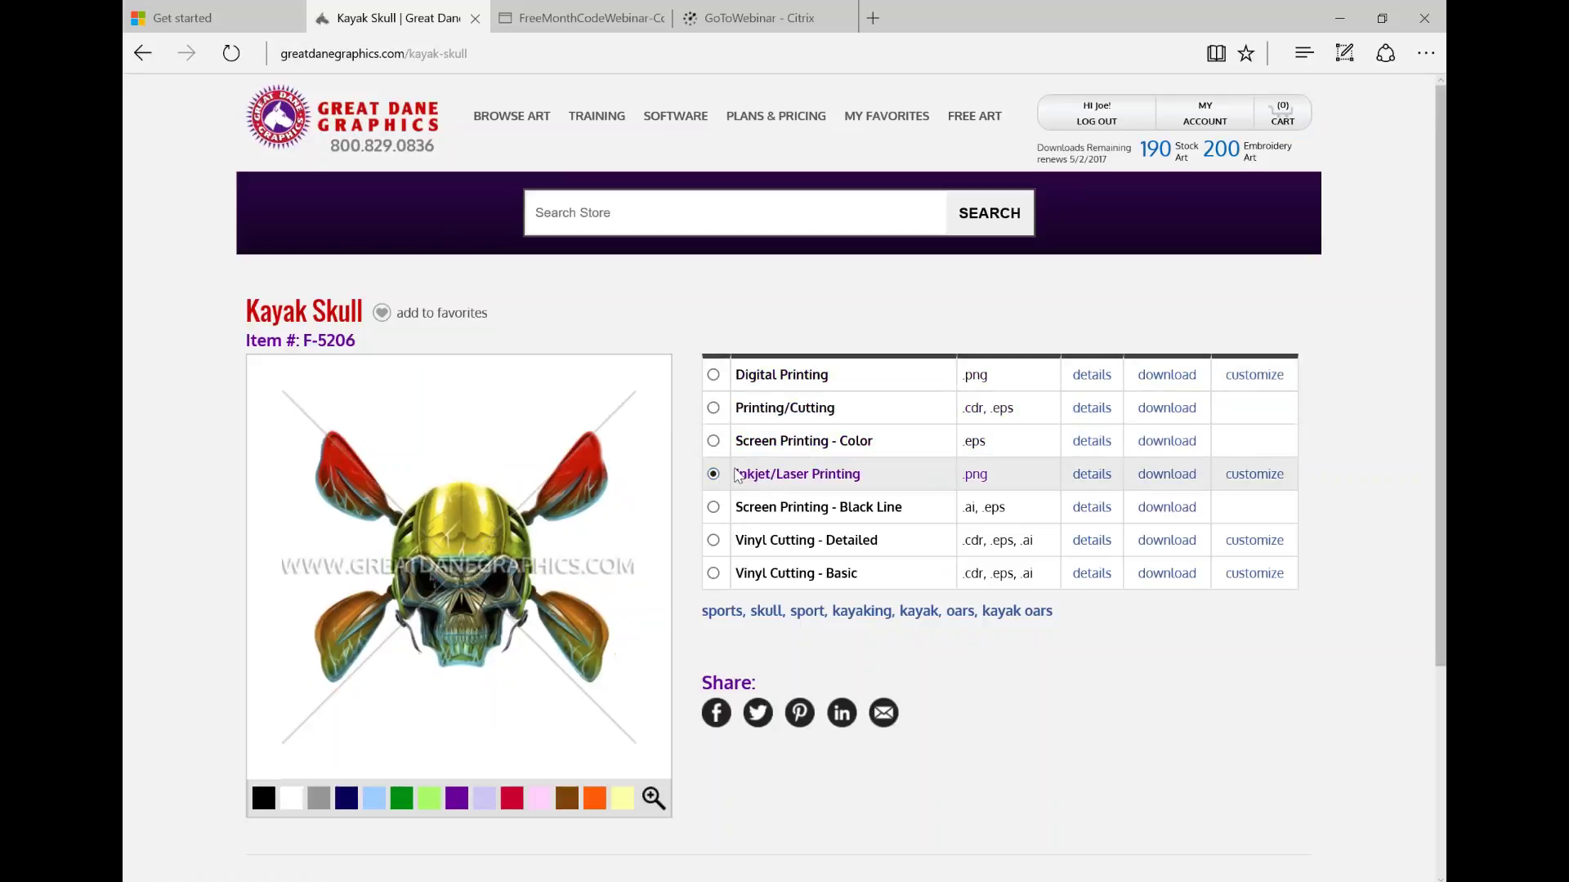
click(486, 529)
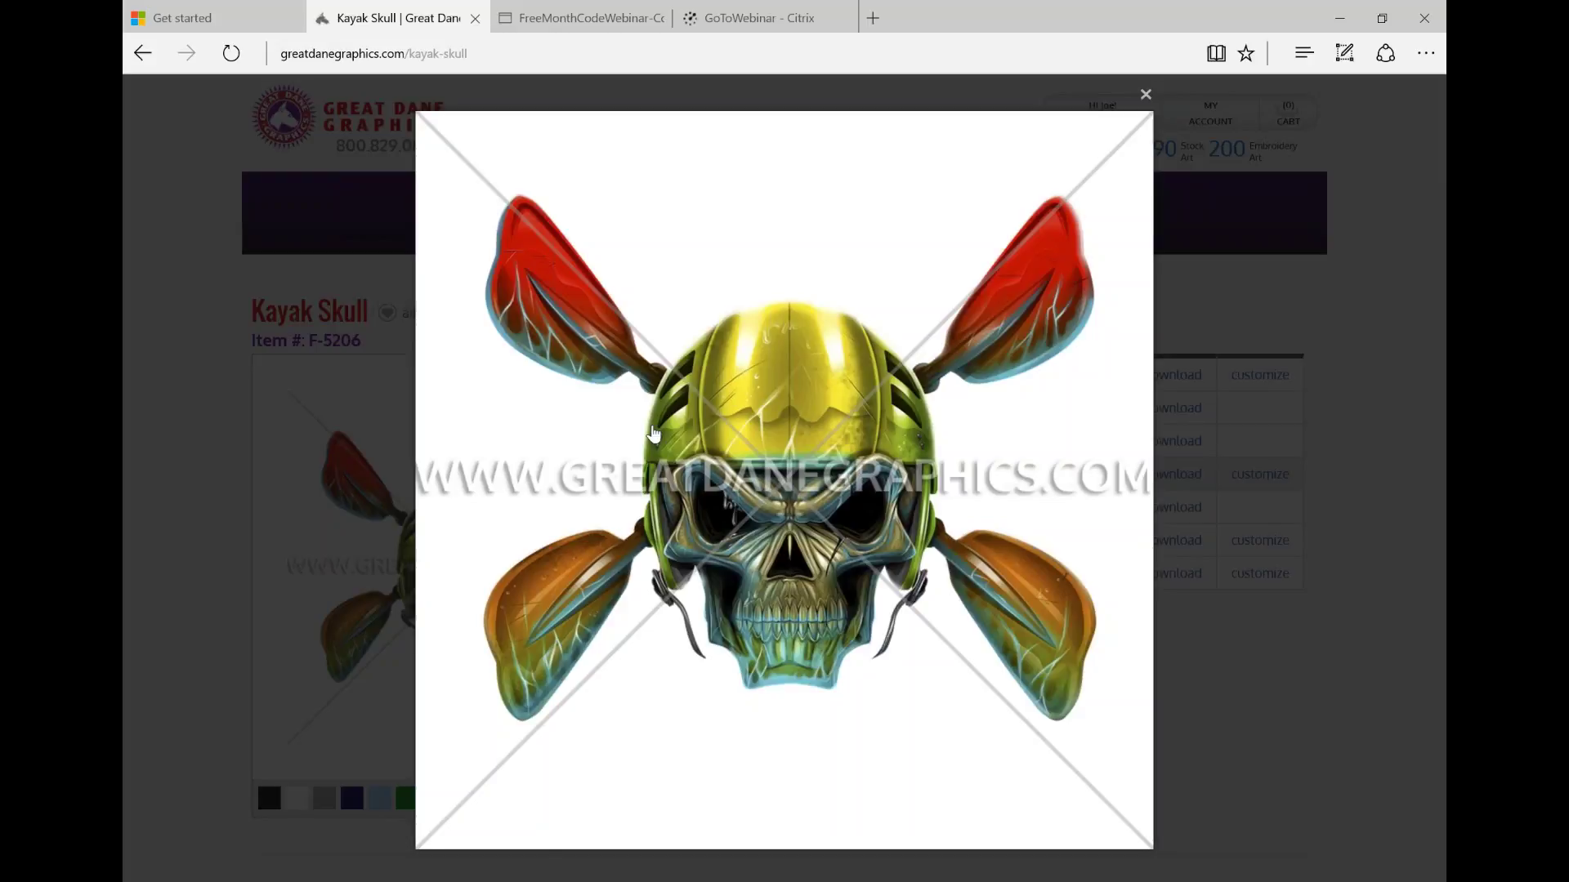
click(1145, 94)
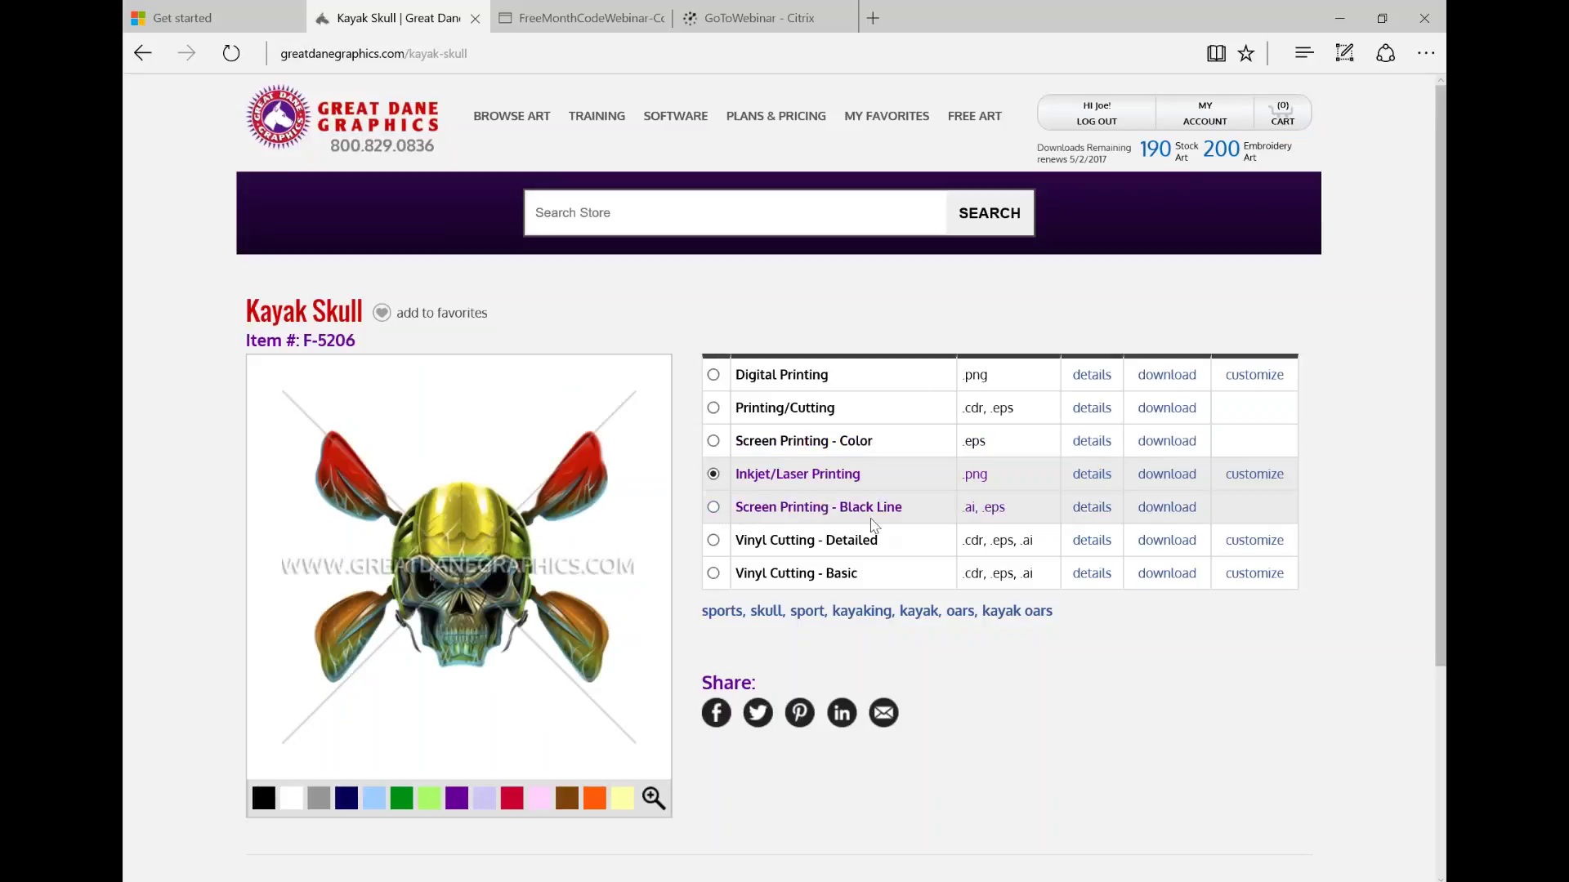
Step: Compare the Screen Printing - Black Line version with Vinyl Cutting - Detailed, viewing the black line art enlarged
click(714, 507)
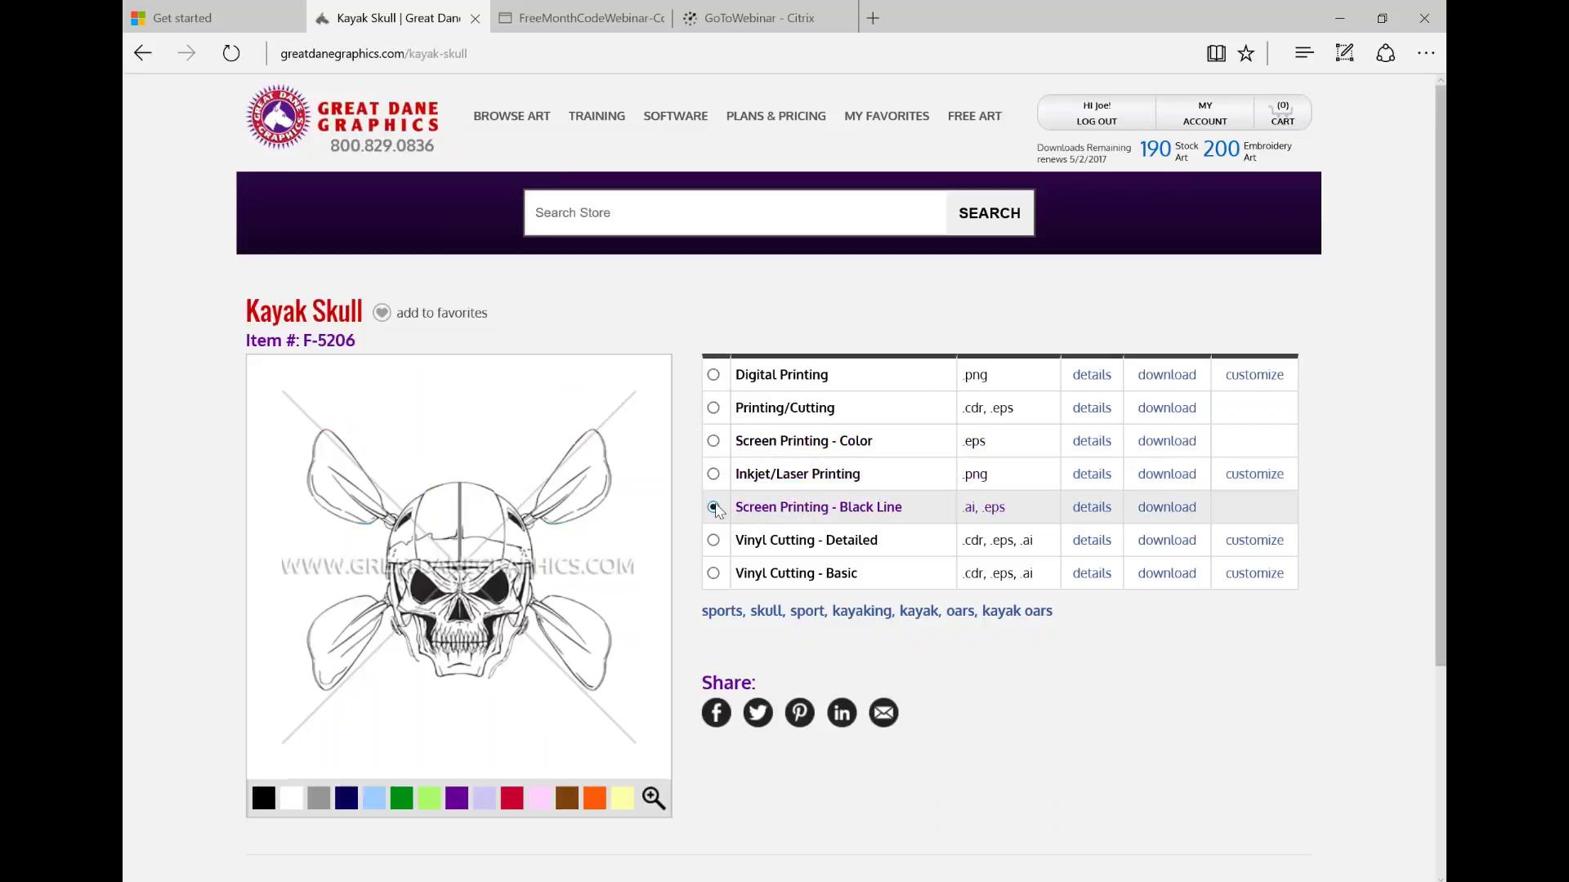
click(556, 550)
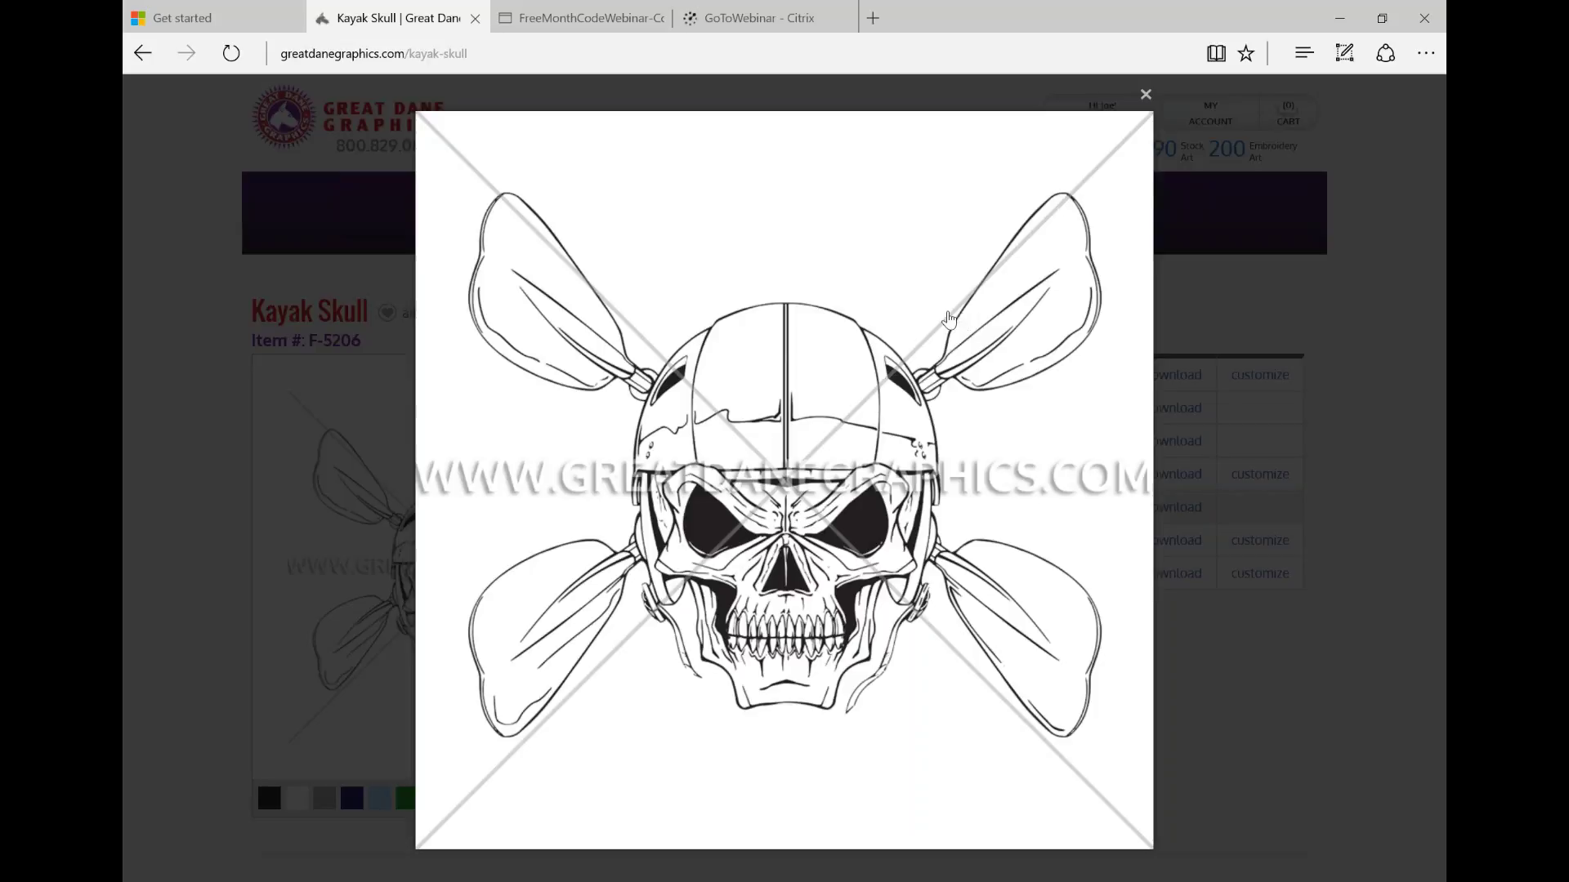
click(1145, 94)
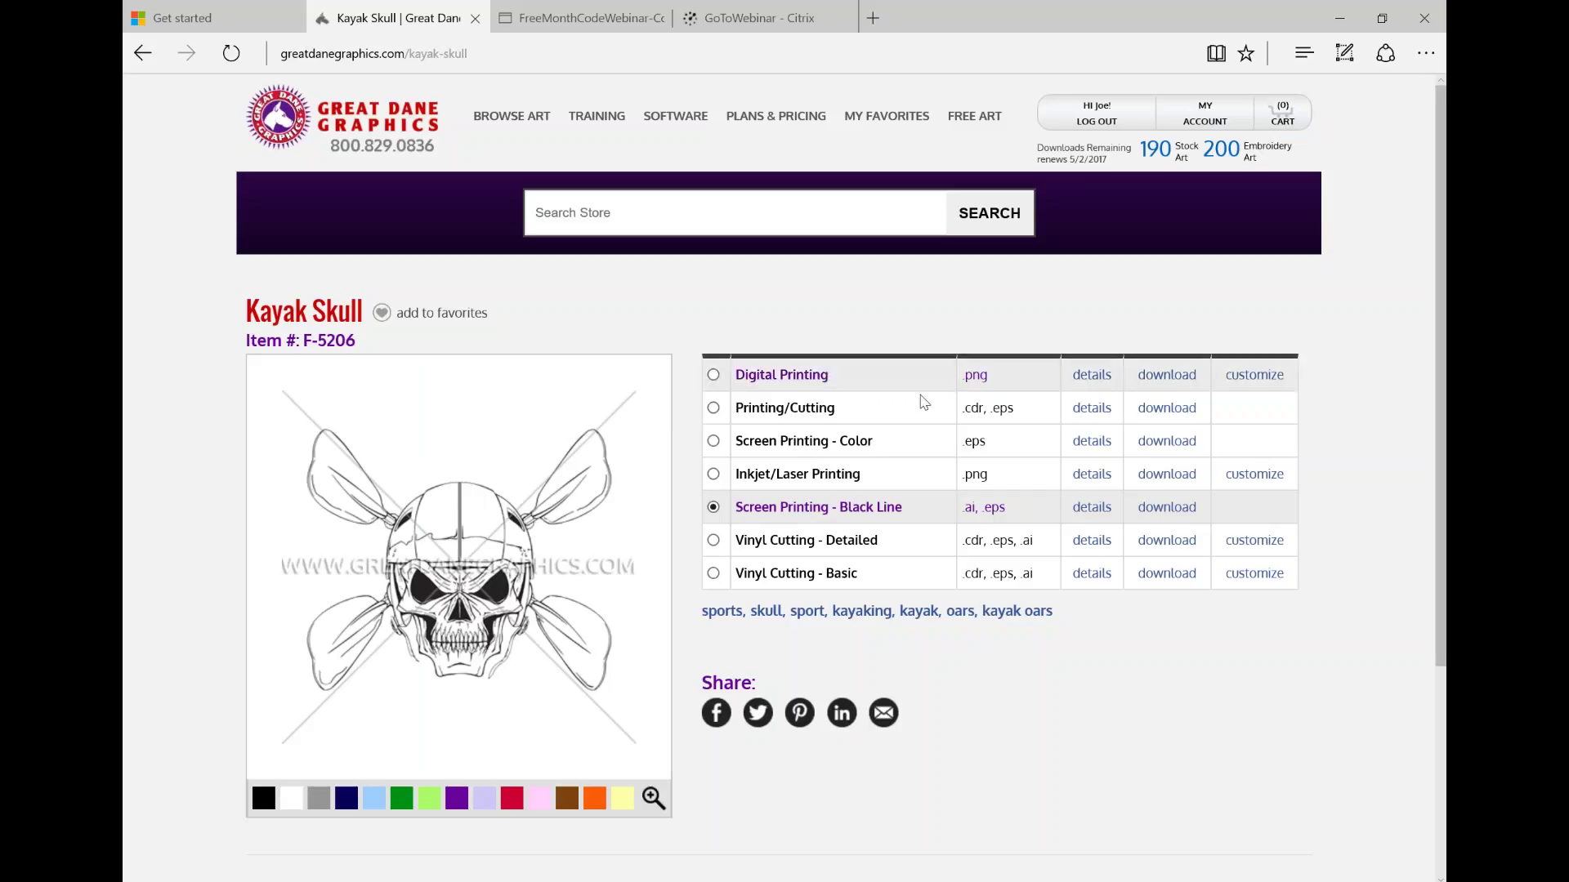
click(713, 540)
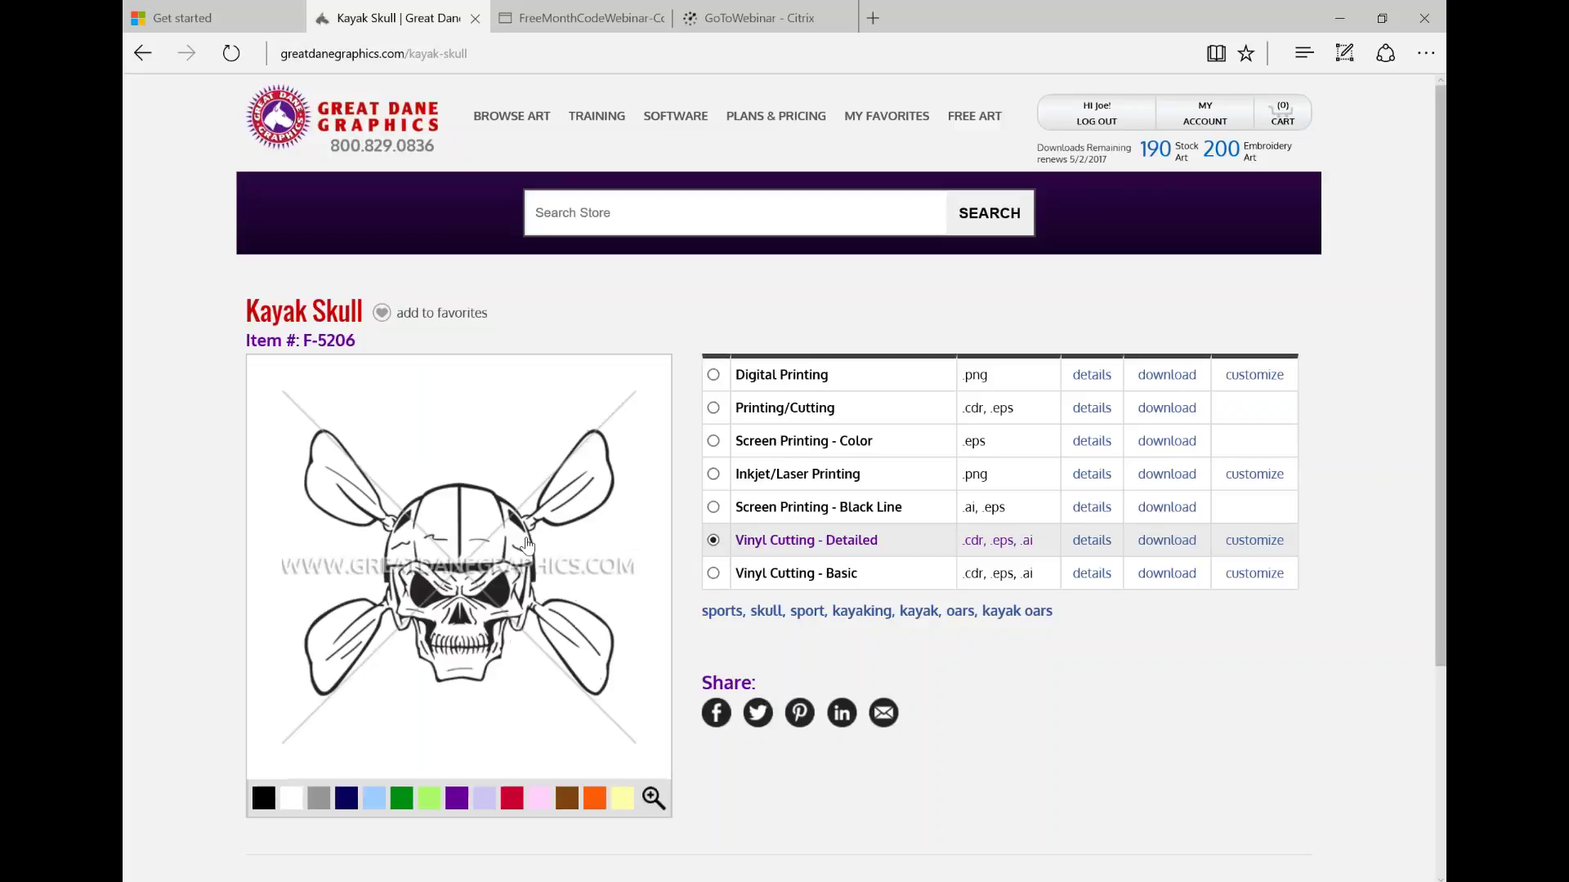
click(713, 507)
click(473, 524)
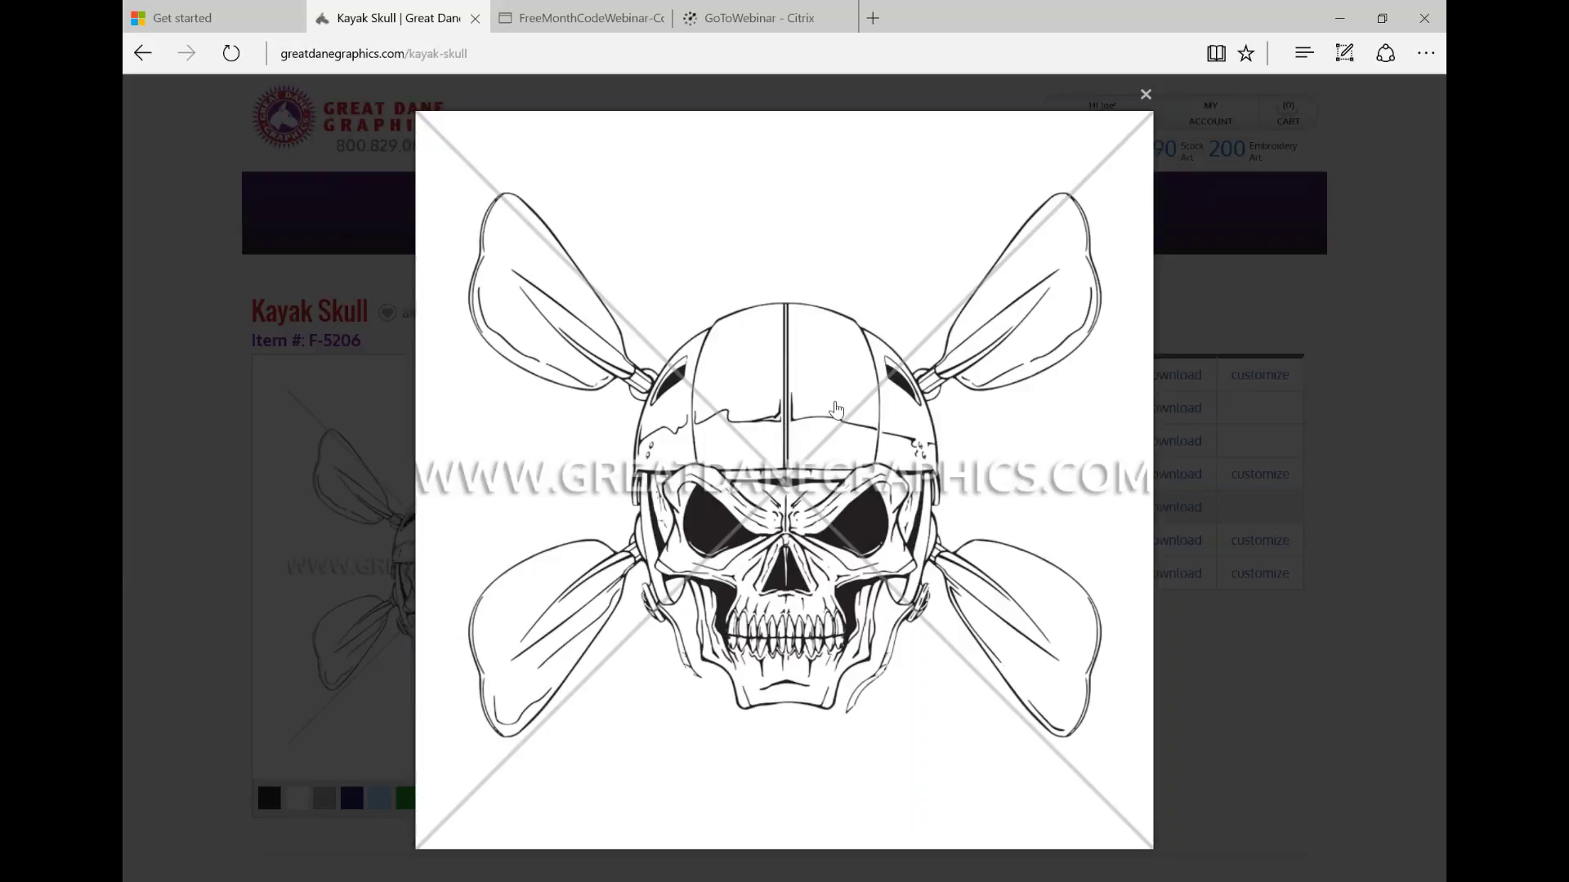
click(1145, 95)
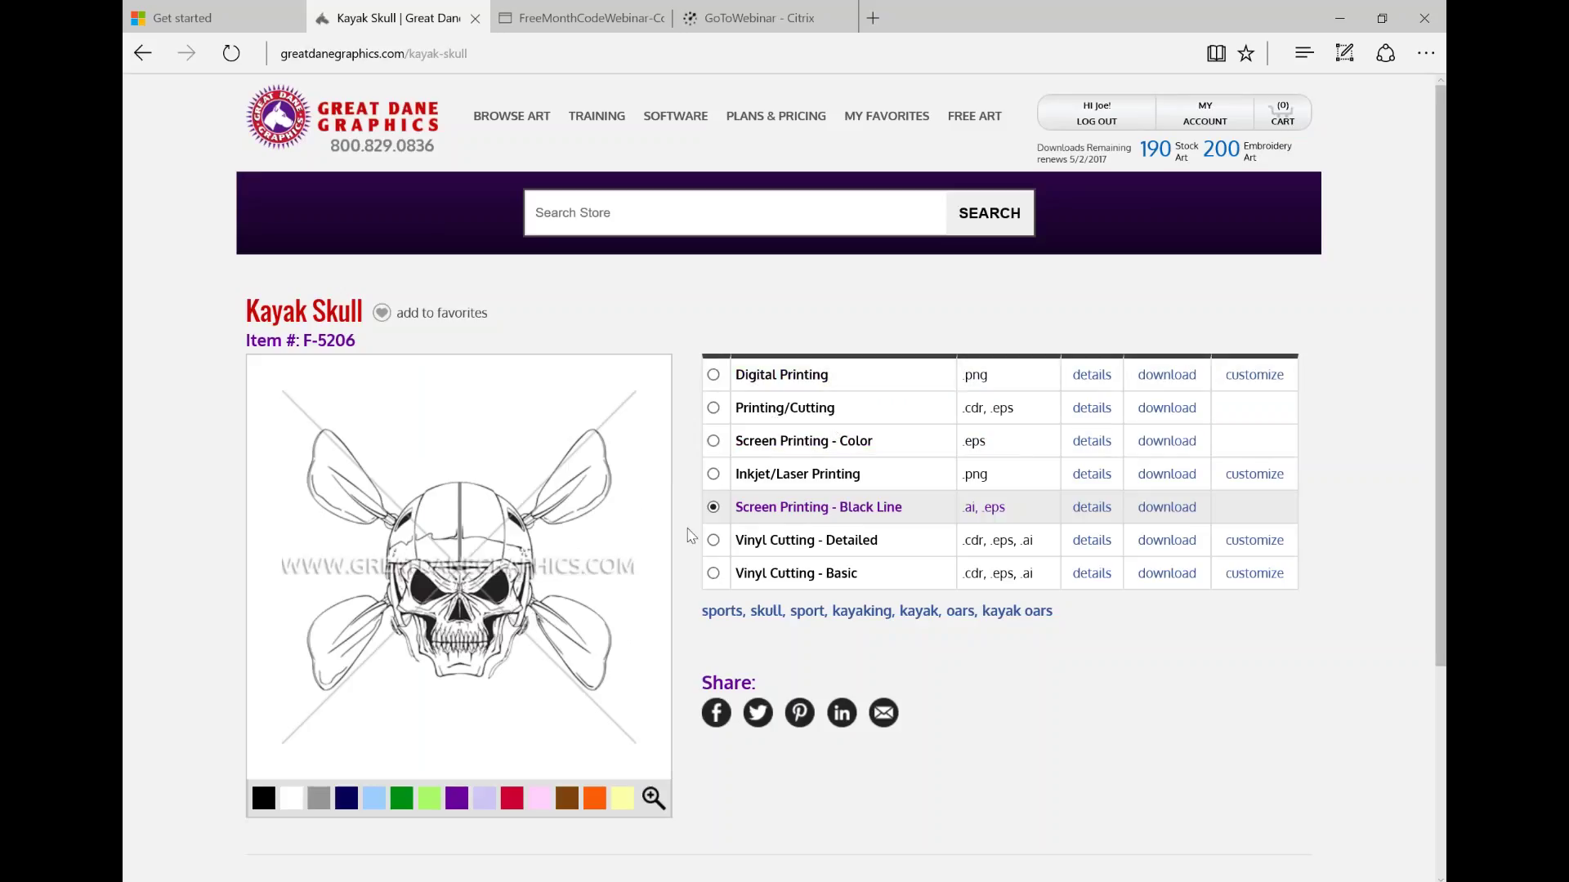
Step: View enlarged previews of the Vinyl Cutting - Detailed and Vinyl Cutting - Basic versions of the skull
click(713, 541)
click(482, 549)
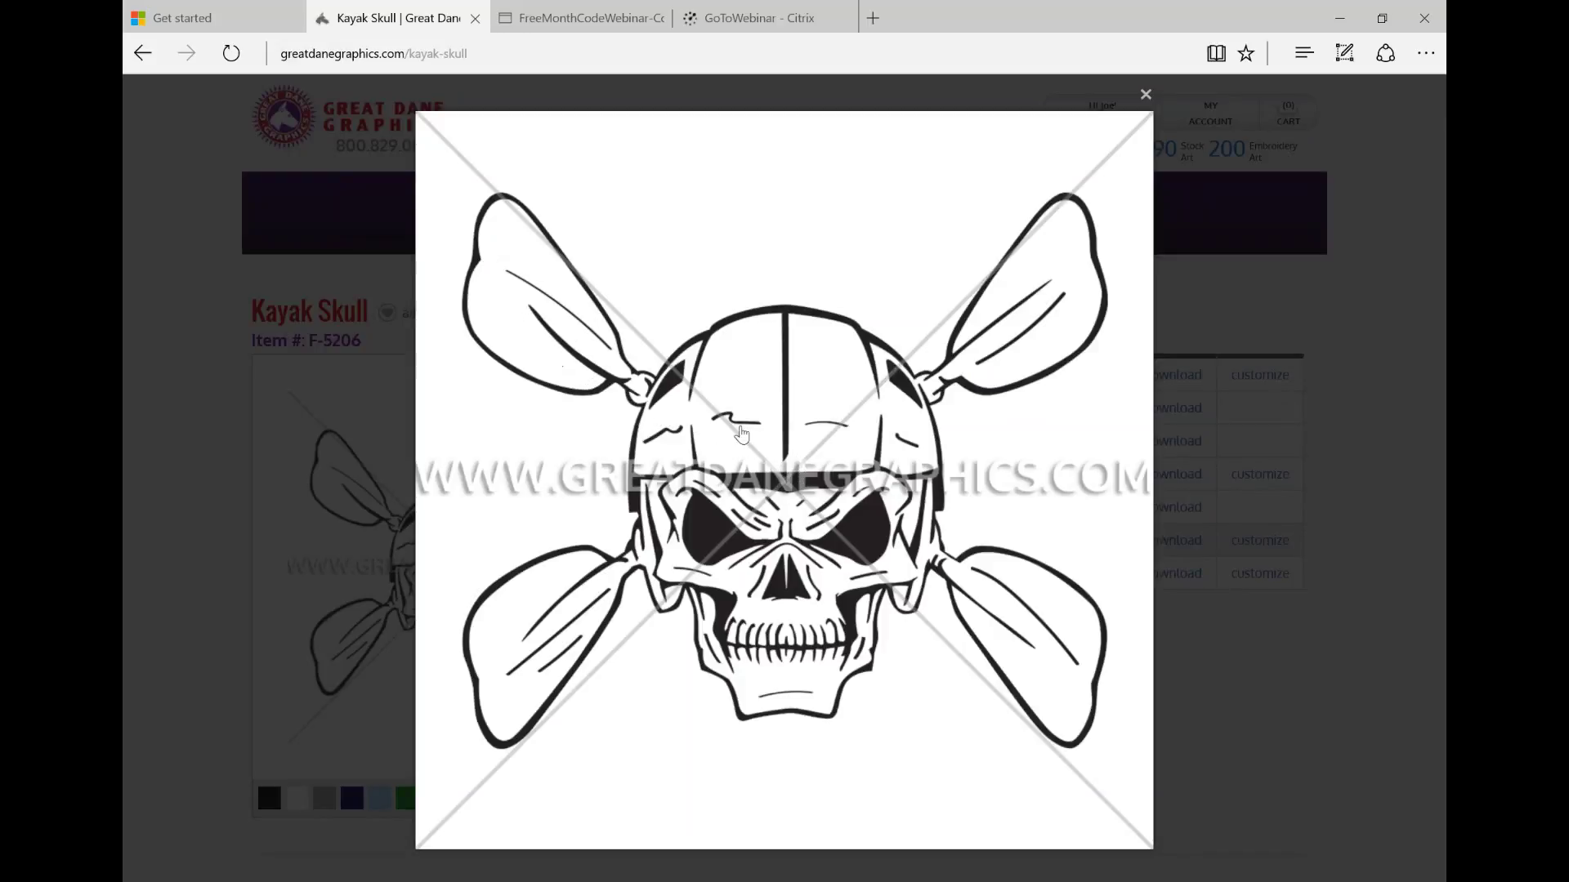
click(1145, 94)
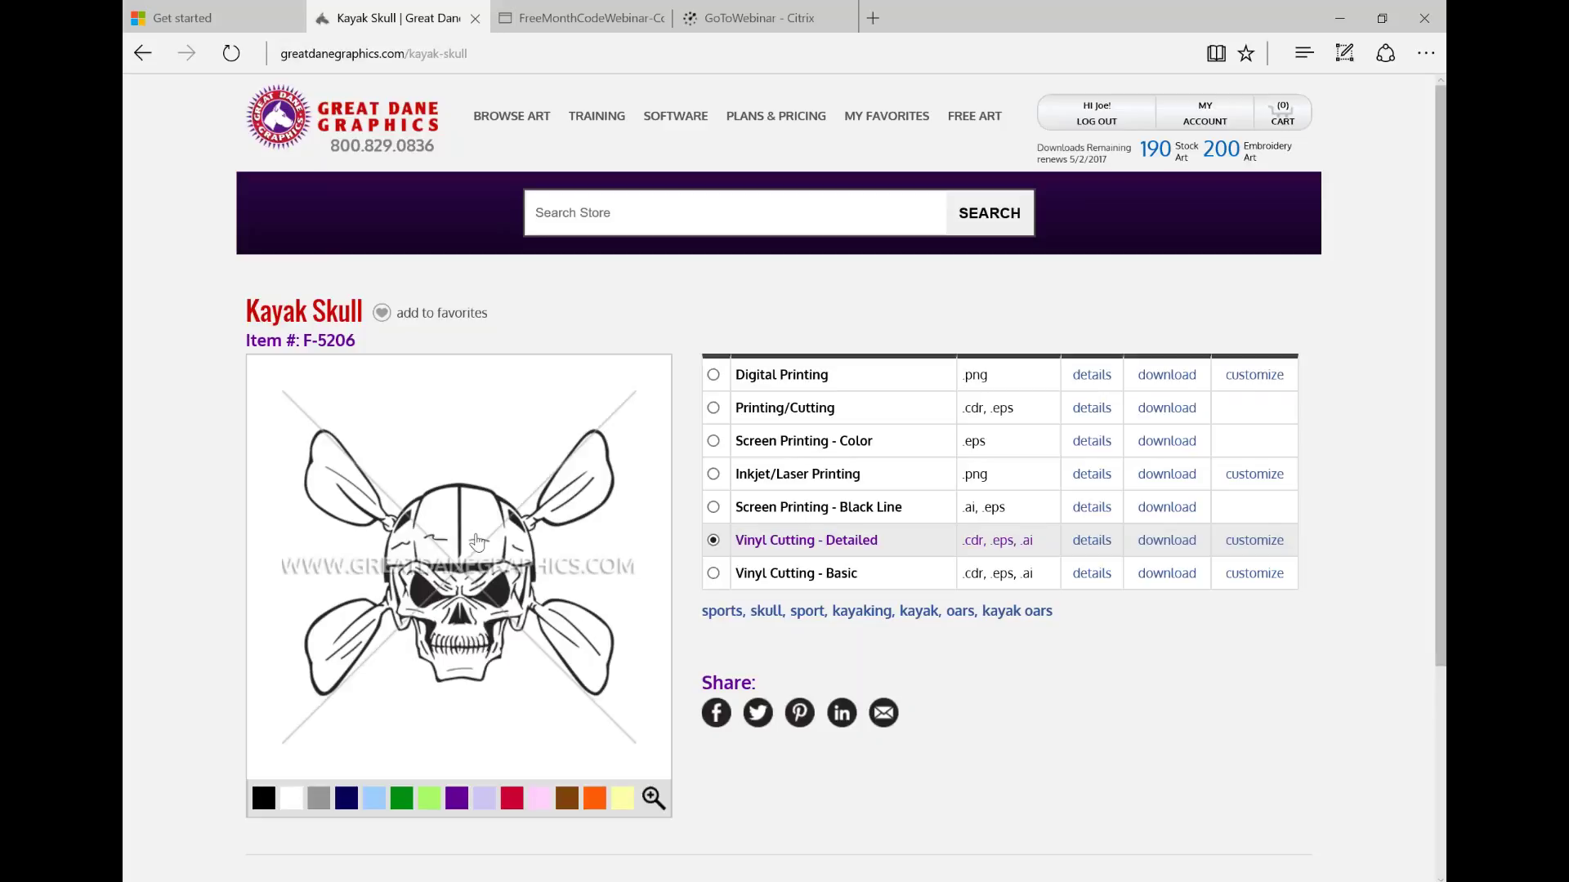
click(714, 574)
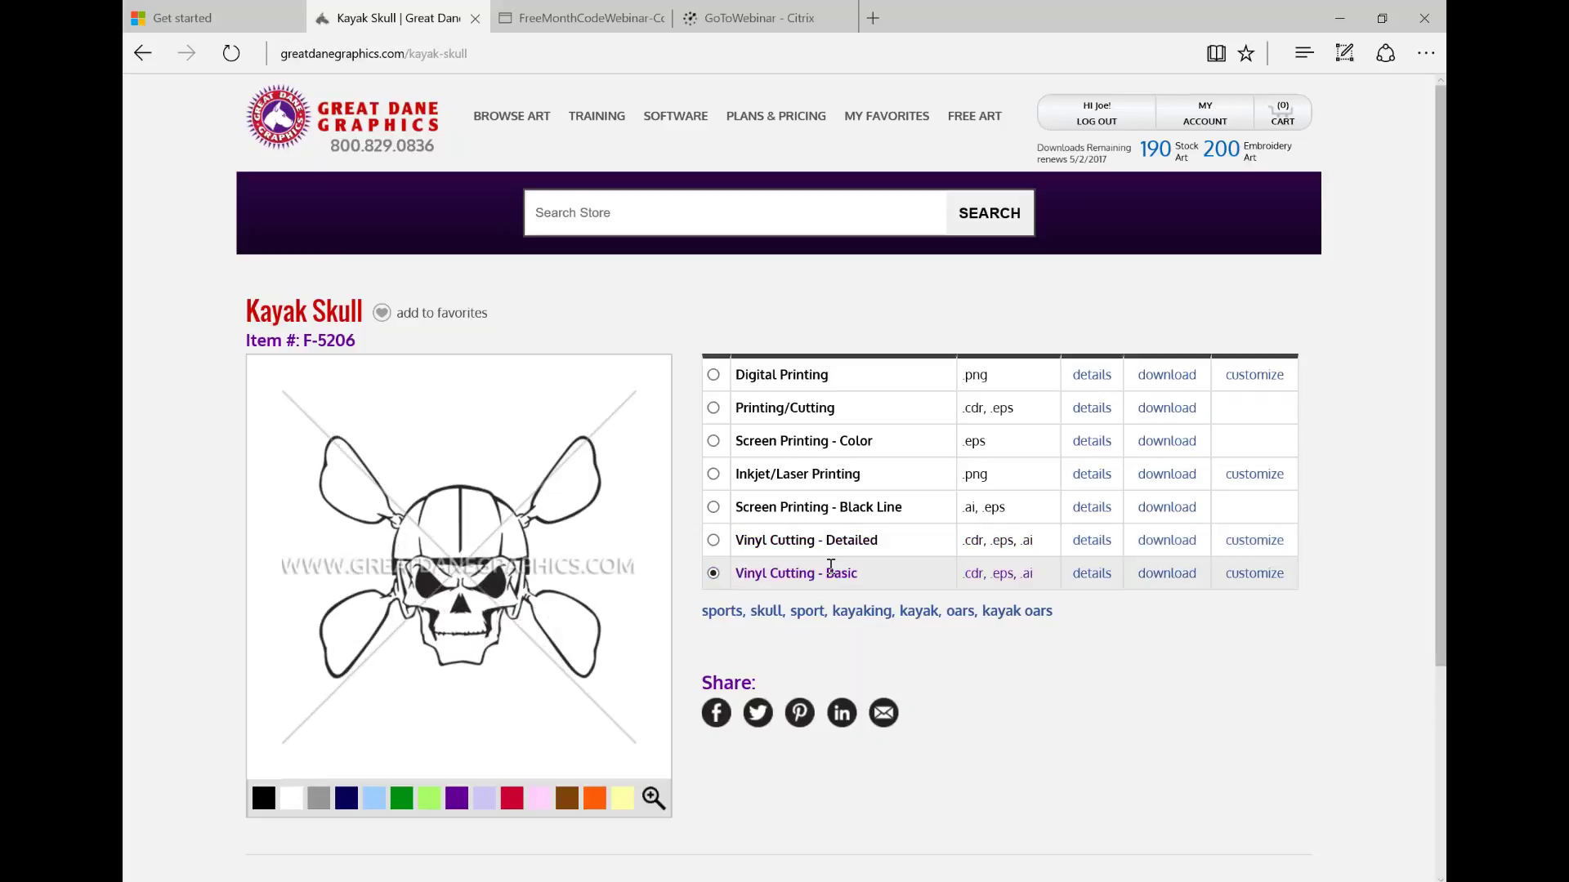
click(510, 576)
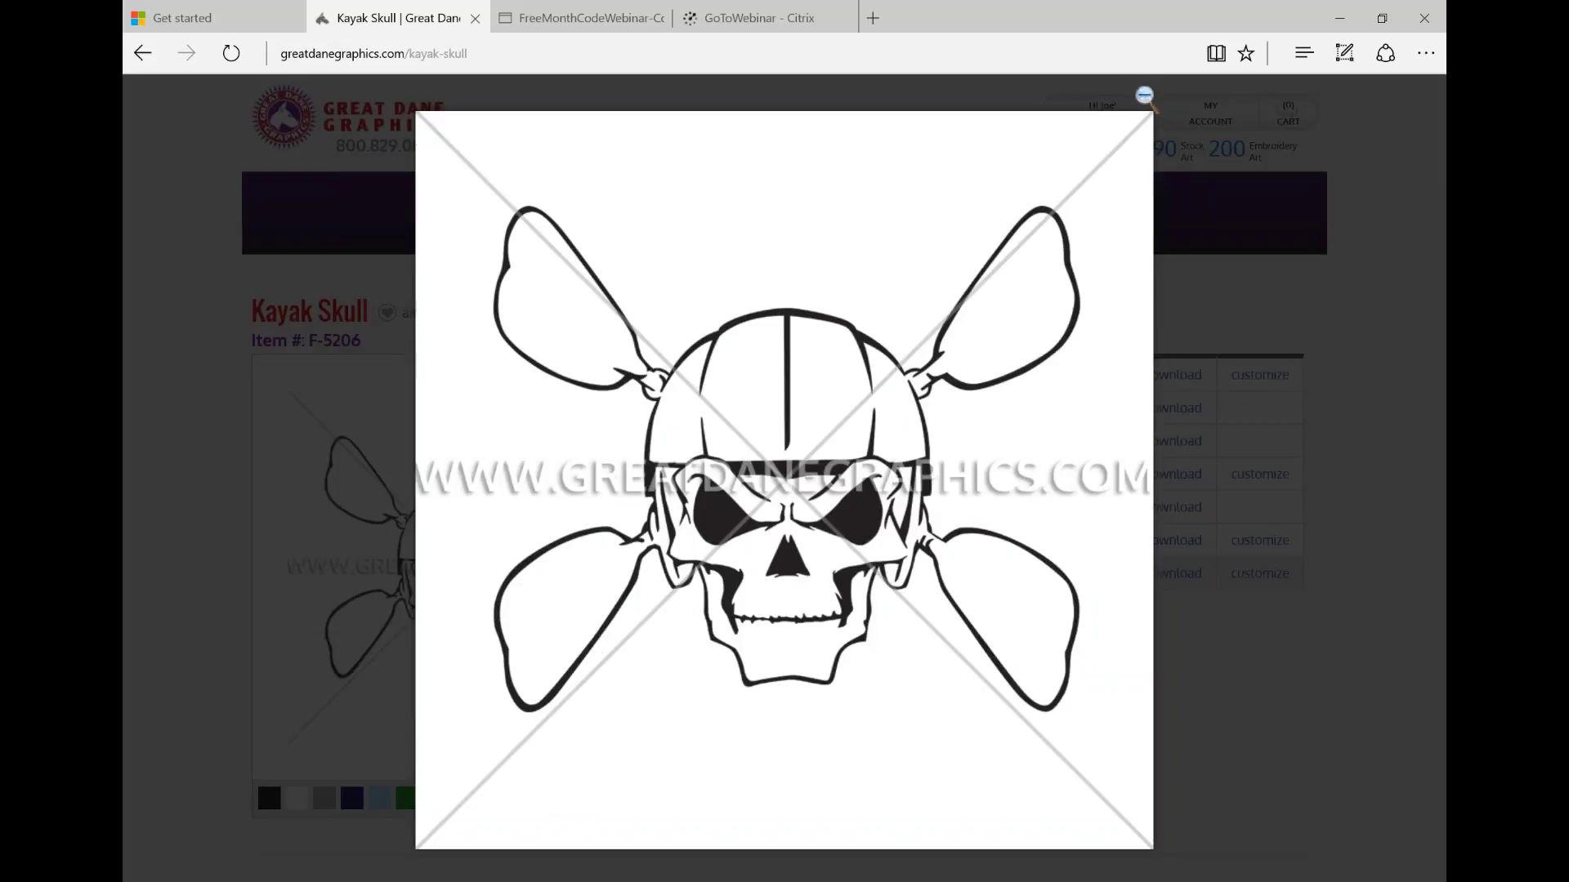
click(1141, 92)
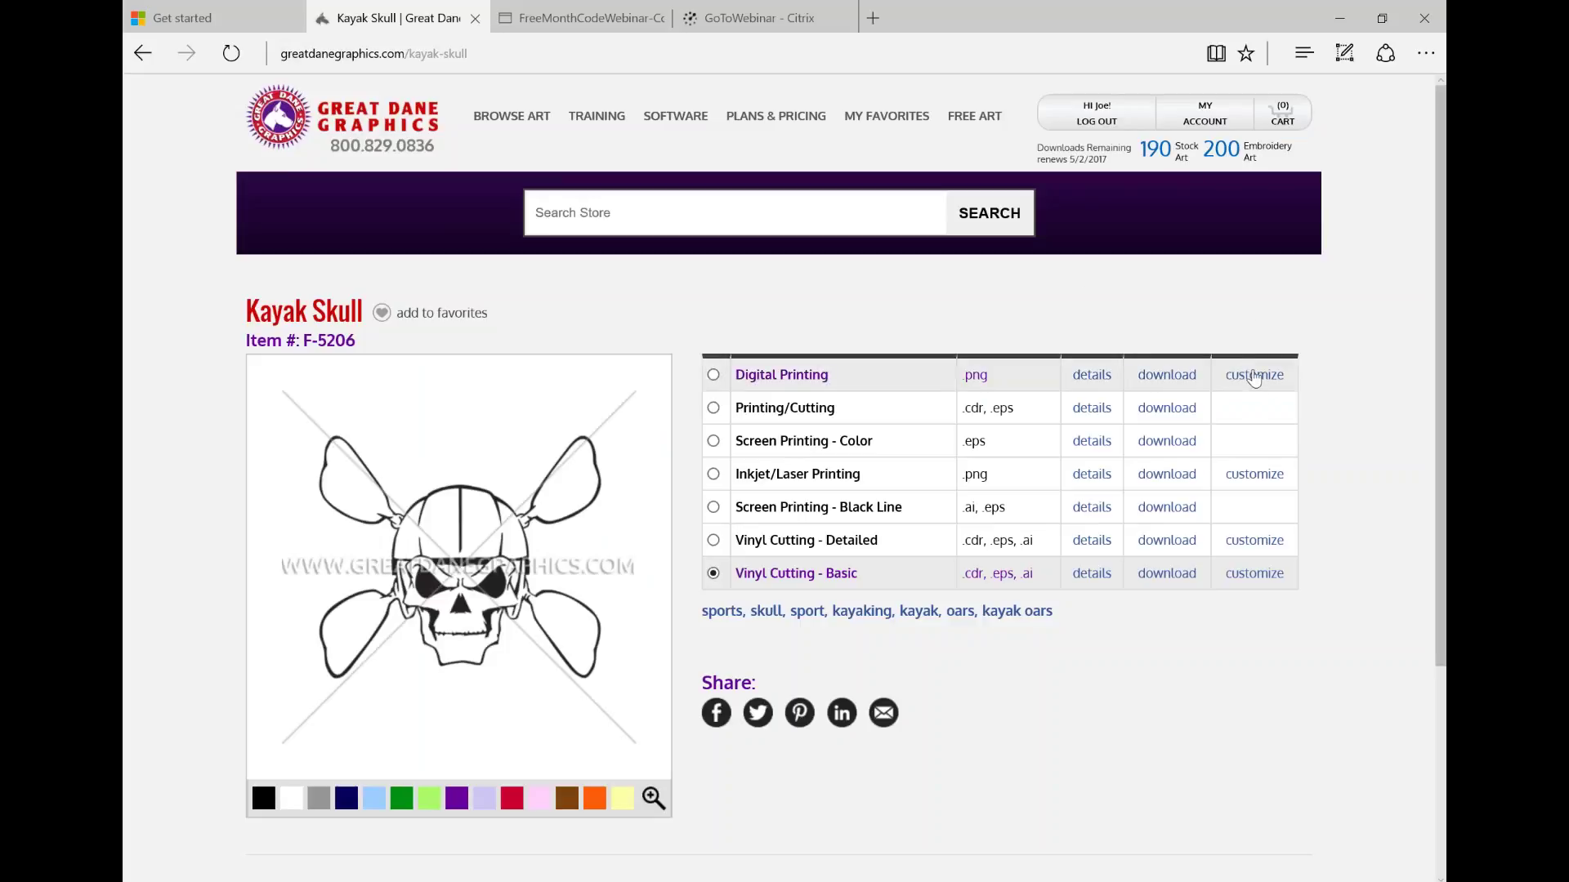
Step: Open the Vinyl Cutting - Detailed version for customizing, shrink the skull to about 7.85" x 6.76" and centre it horizontally
click(1252, 540)
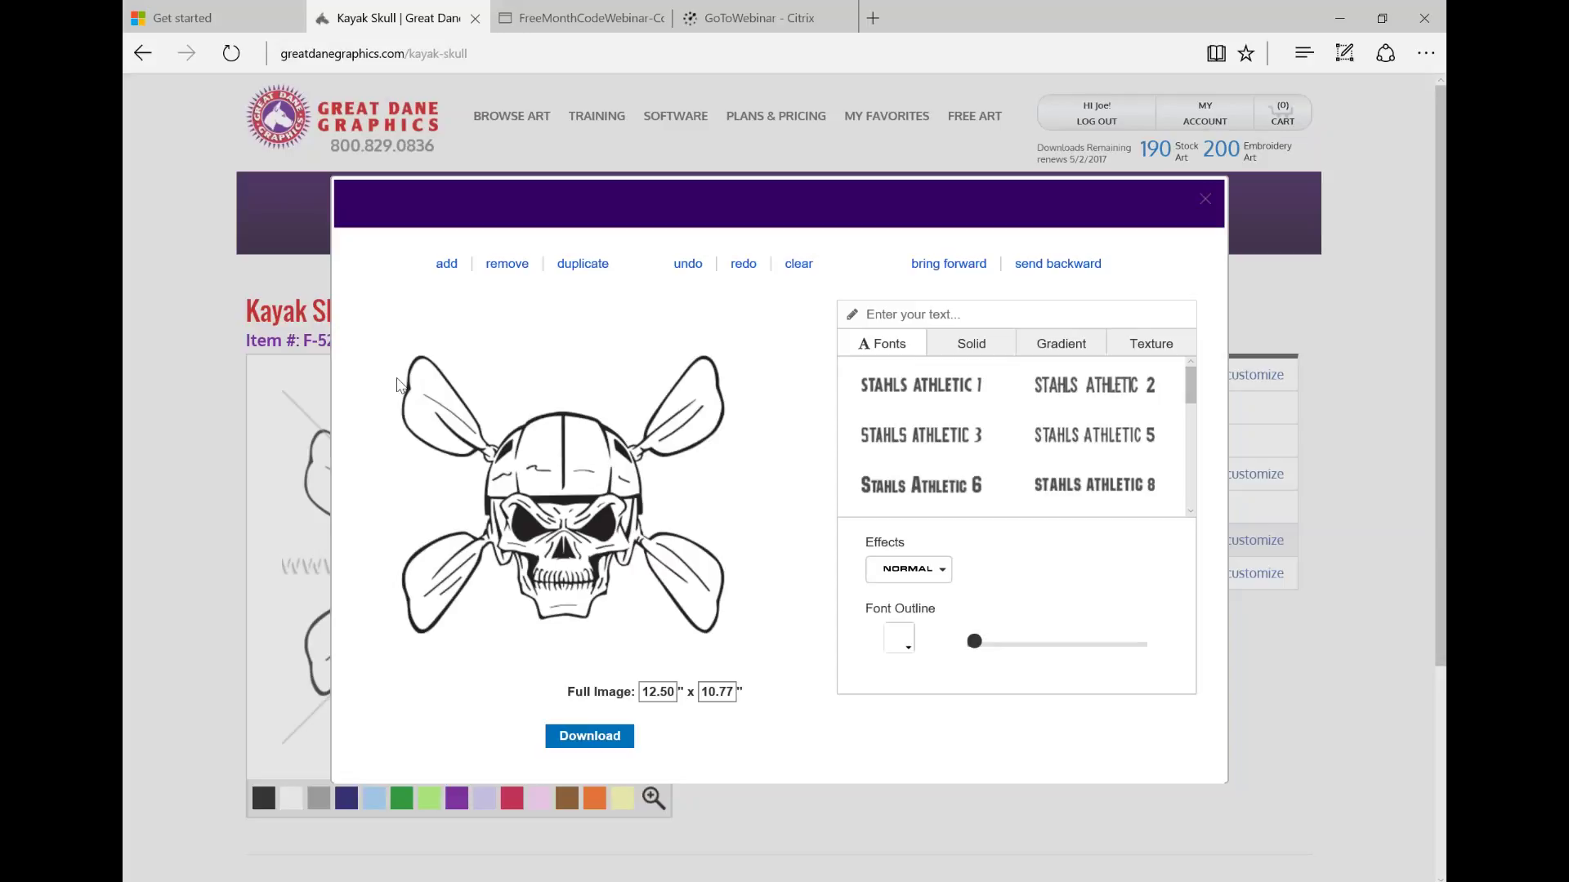
click(577, 509)
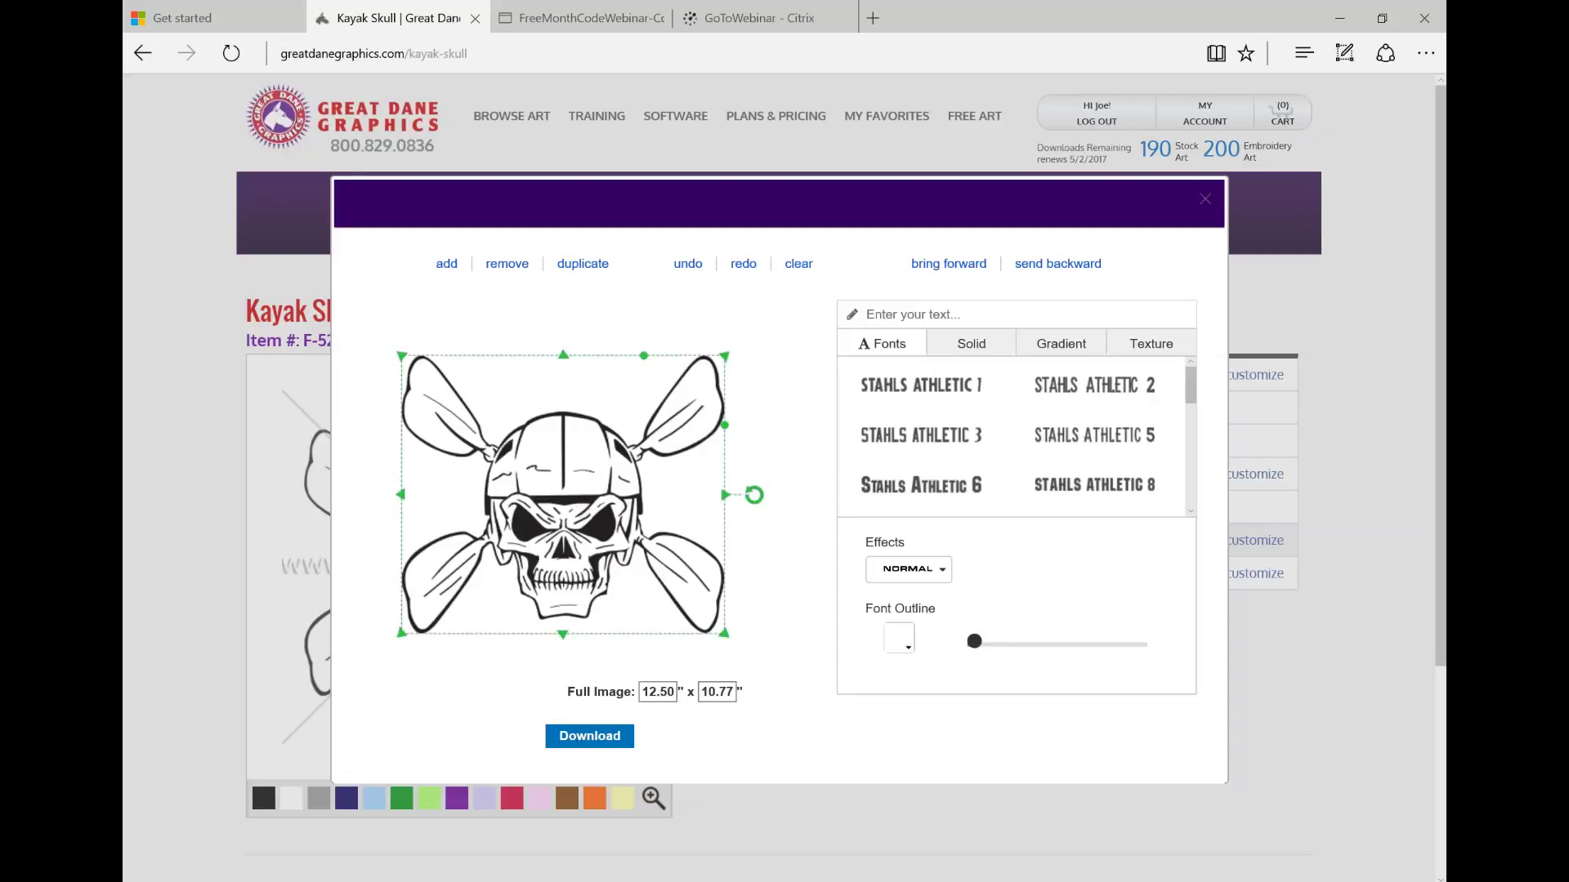
drag(724, 634, 605, 530)
drag(517, 449, 618, 456)
click(921, 387)
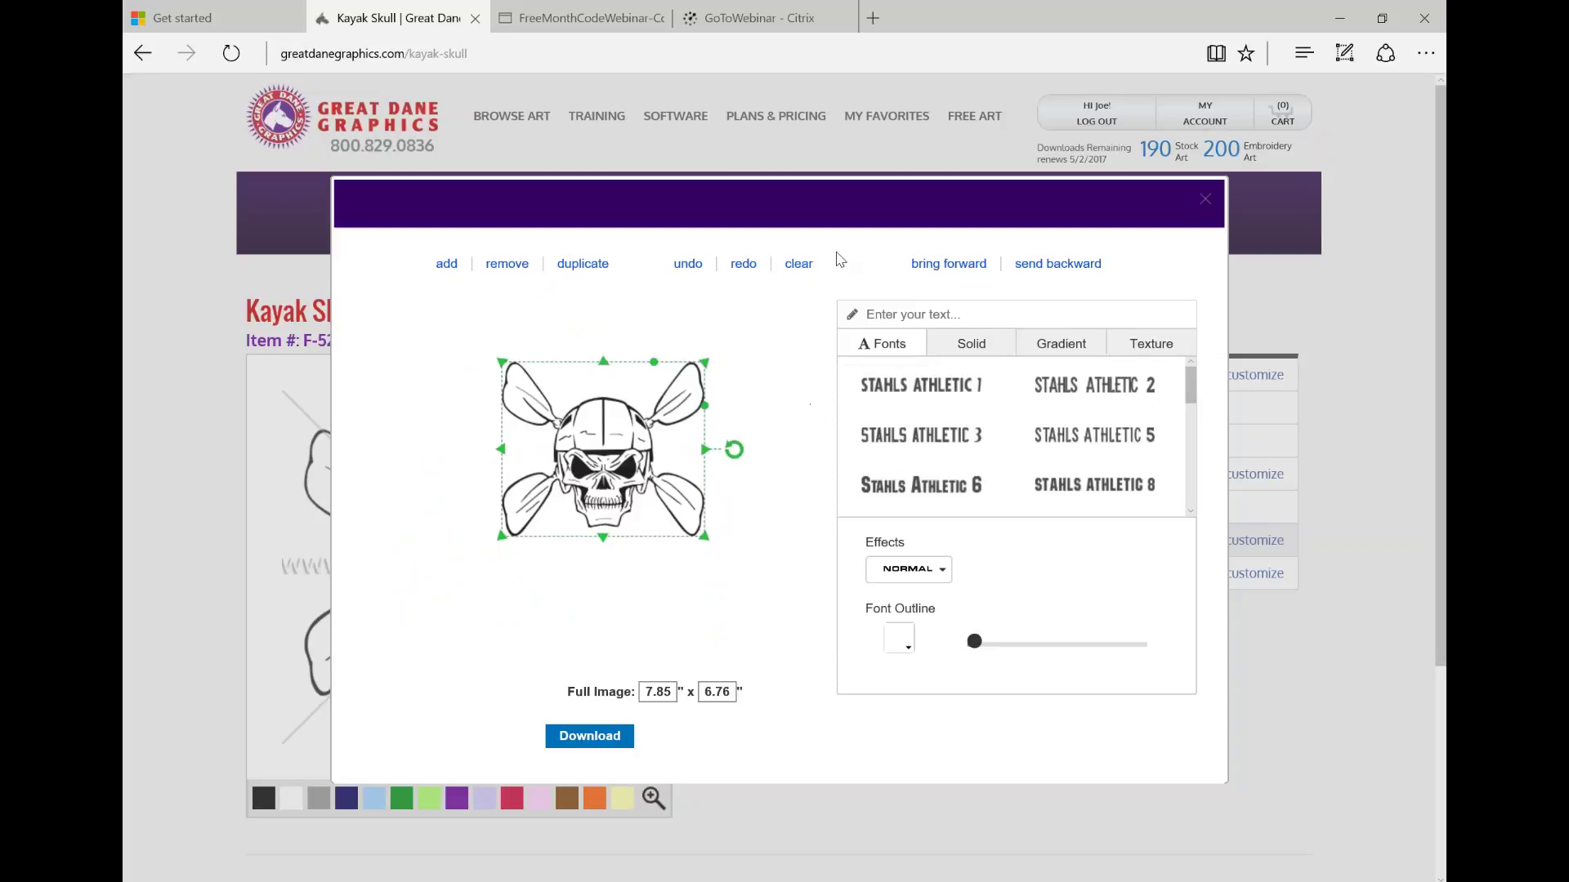
Step: Add the text SKULL KAYAK directly beneath the skull and enlarge it to about 9.48" x 1.46"
click(893, 310)
text(S)
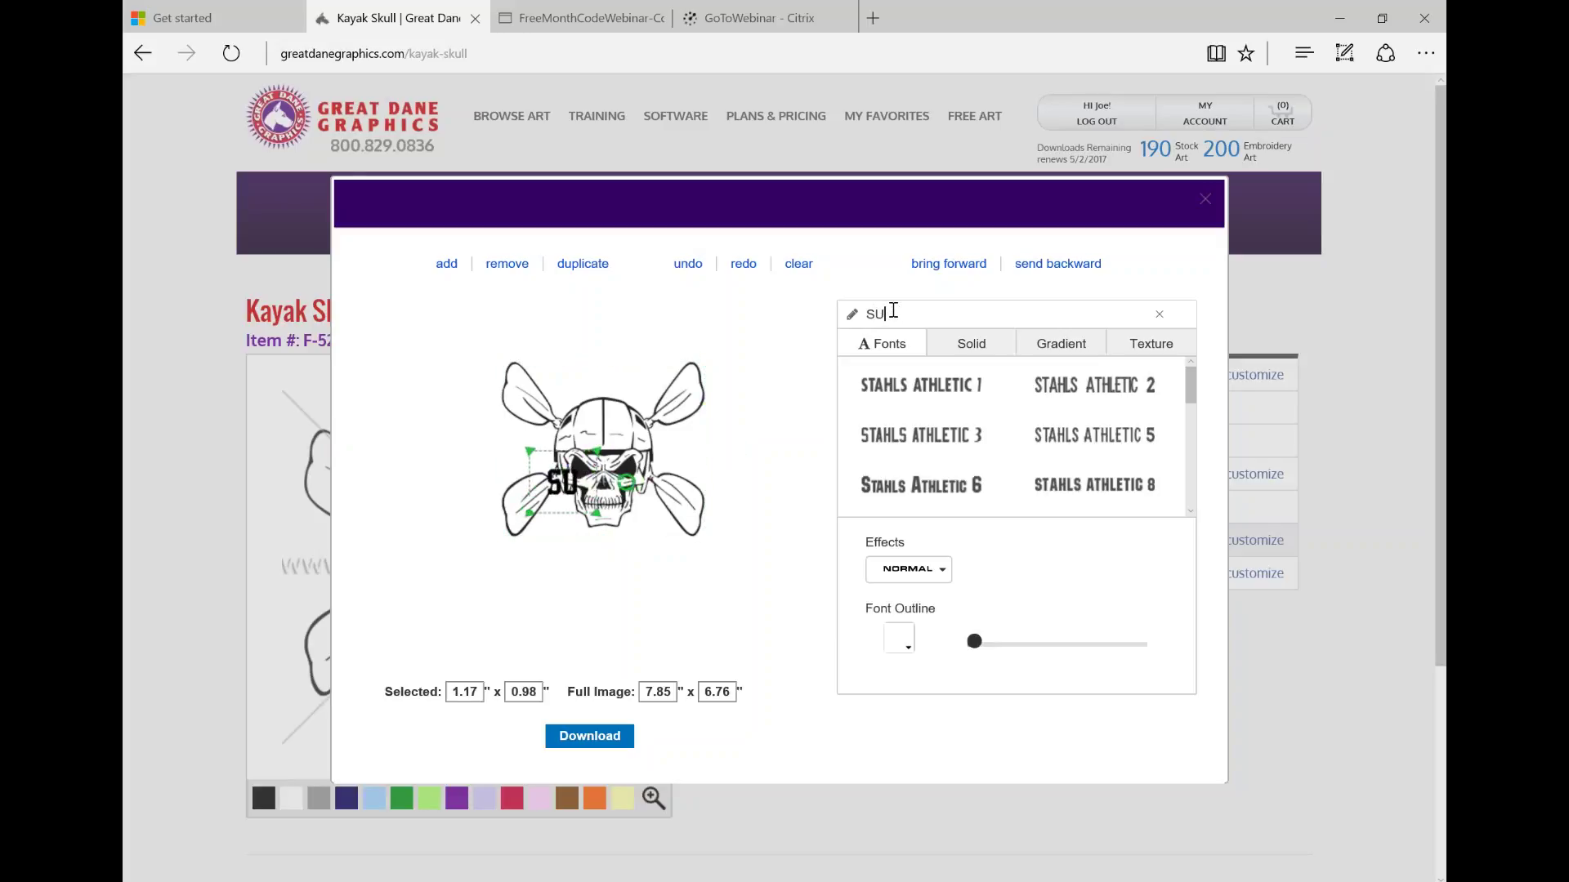
text(KULL KAYAK)
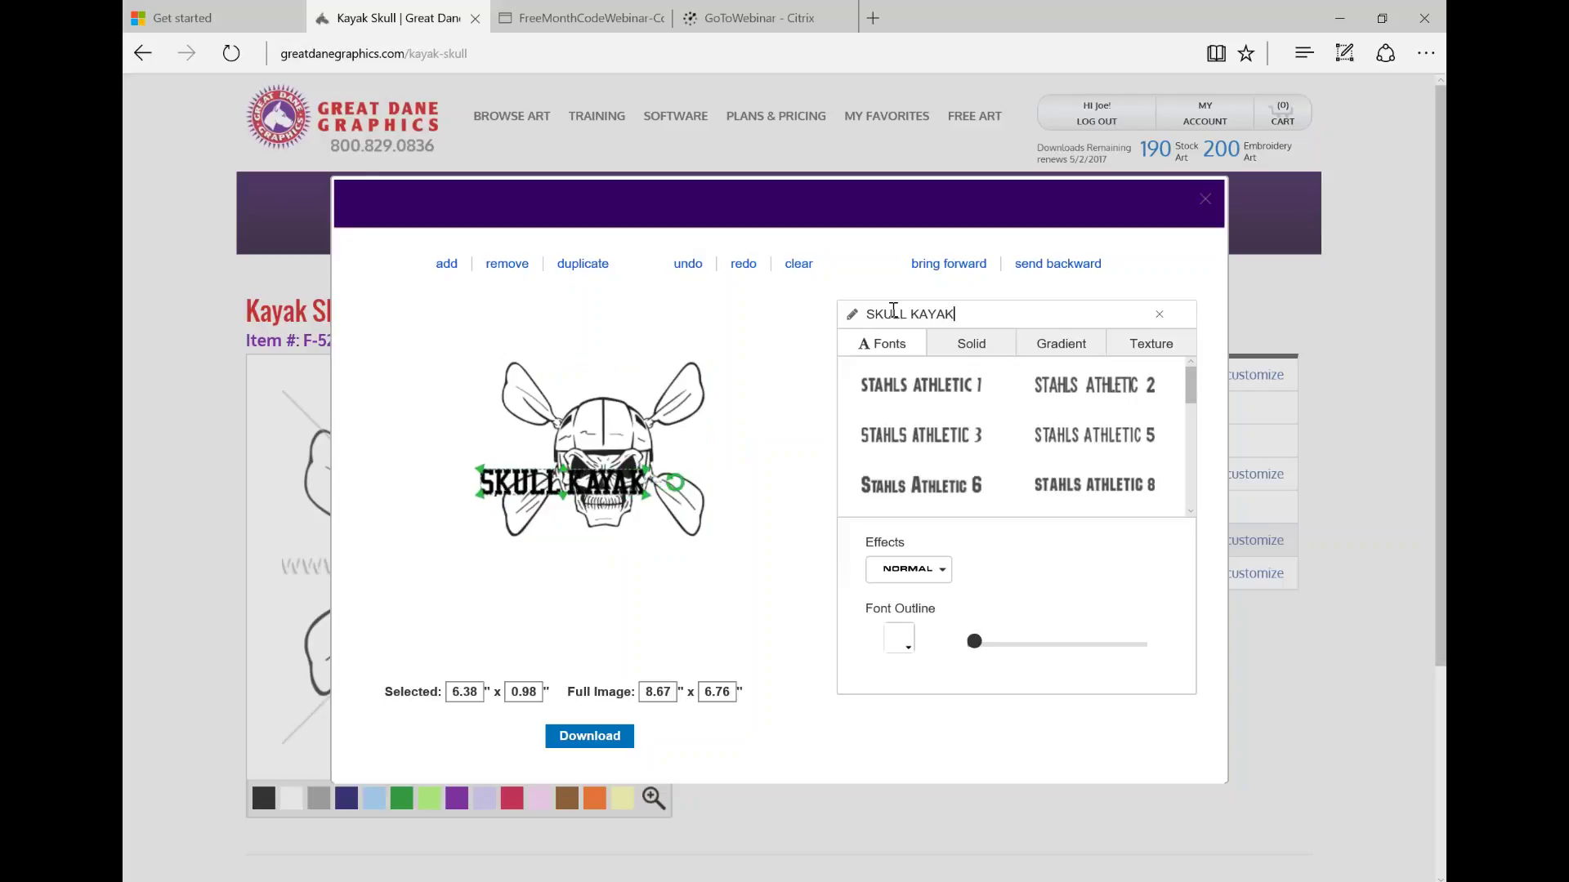
drag(614, 485, 648, 558)
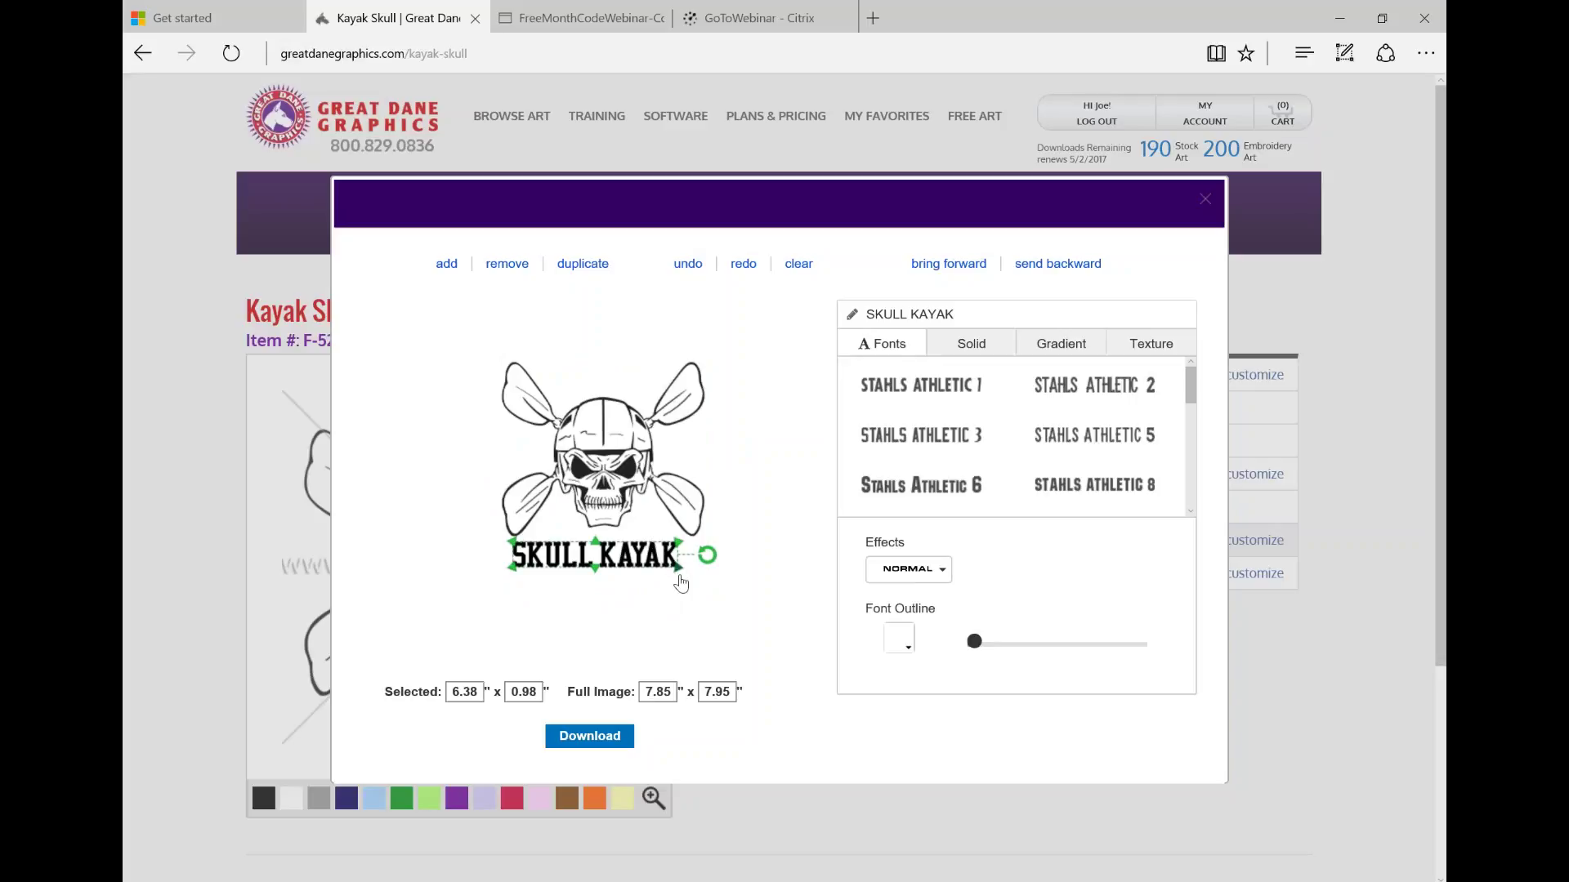
mouse_move(681, 574)
mouse_down()
mouse_move(754, 585)
mouse_move(678, 556)
mouse_up()
Step: Change the font of the SKULL KAYAK text to Stahls Zombie
scroll(1136, 429, down, 2)
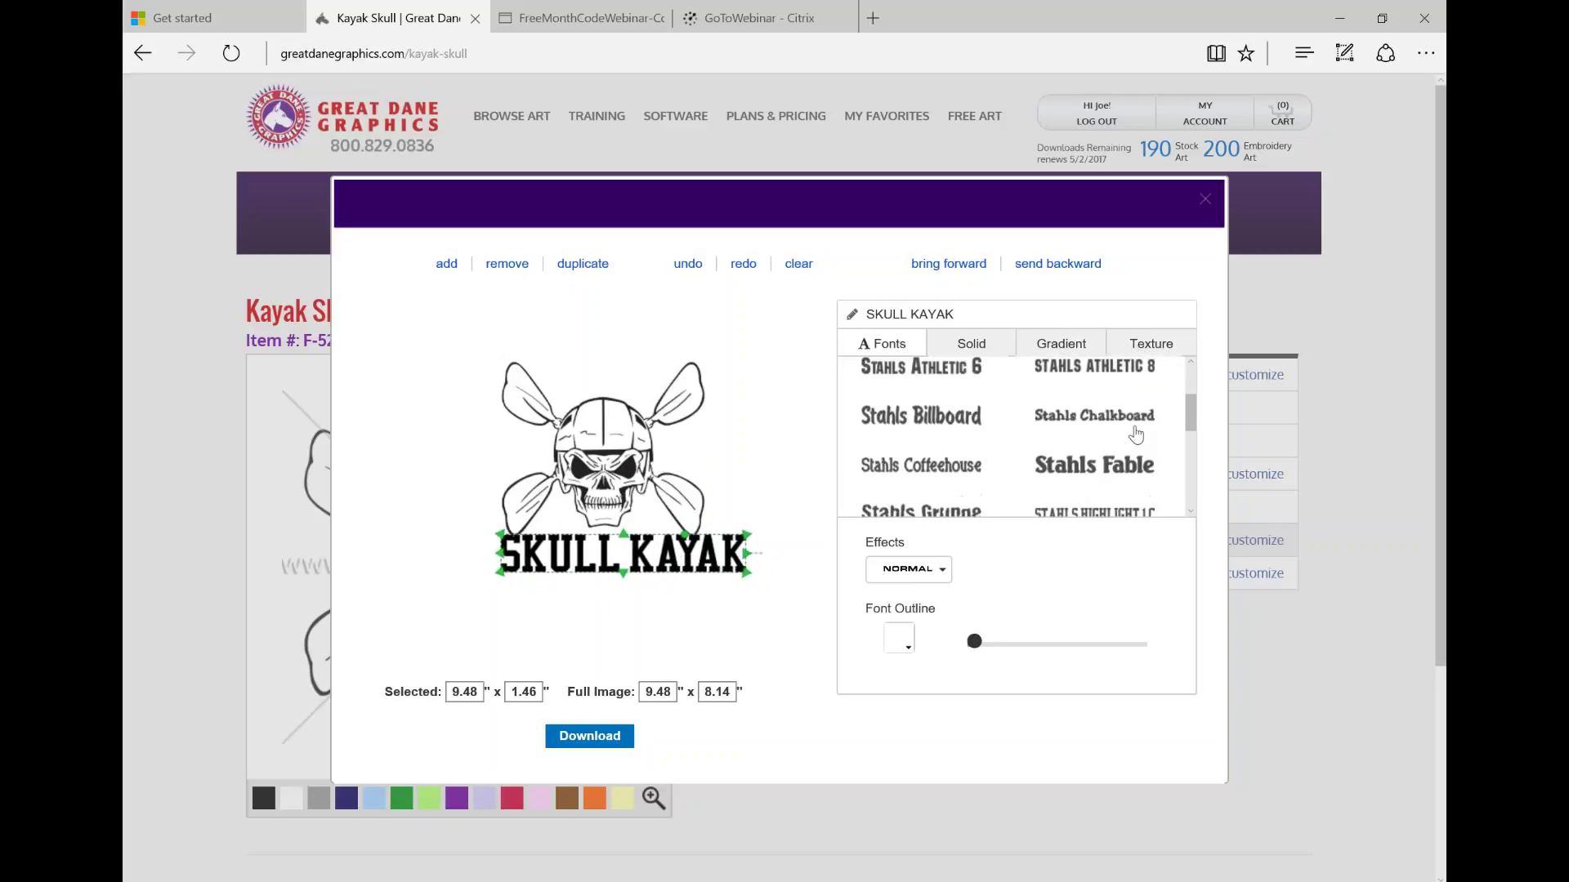
scroll(1189, 411, down, 5)
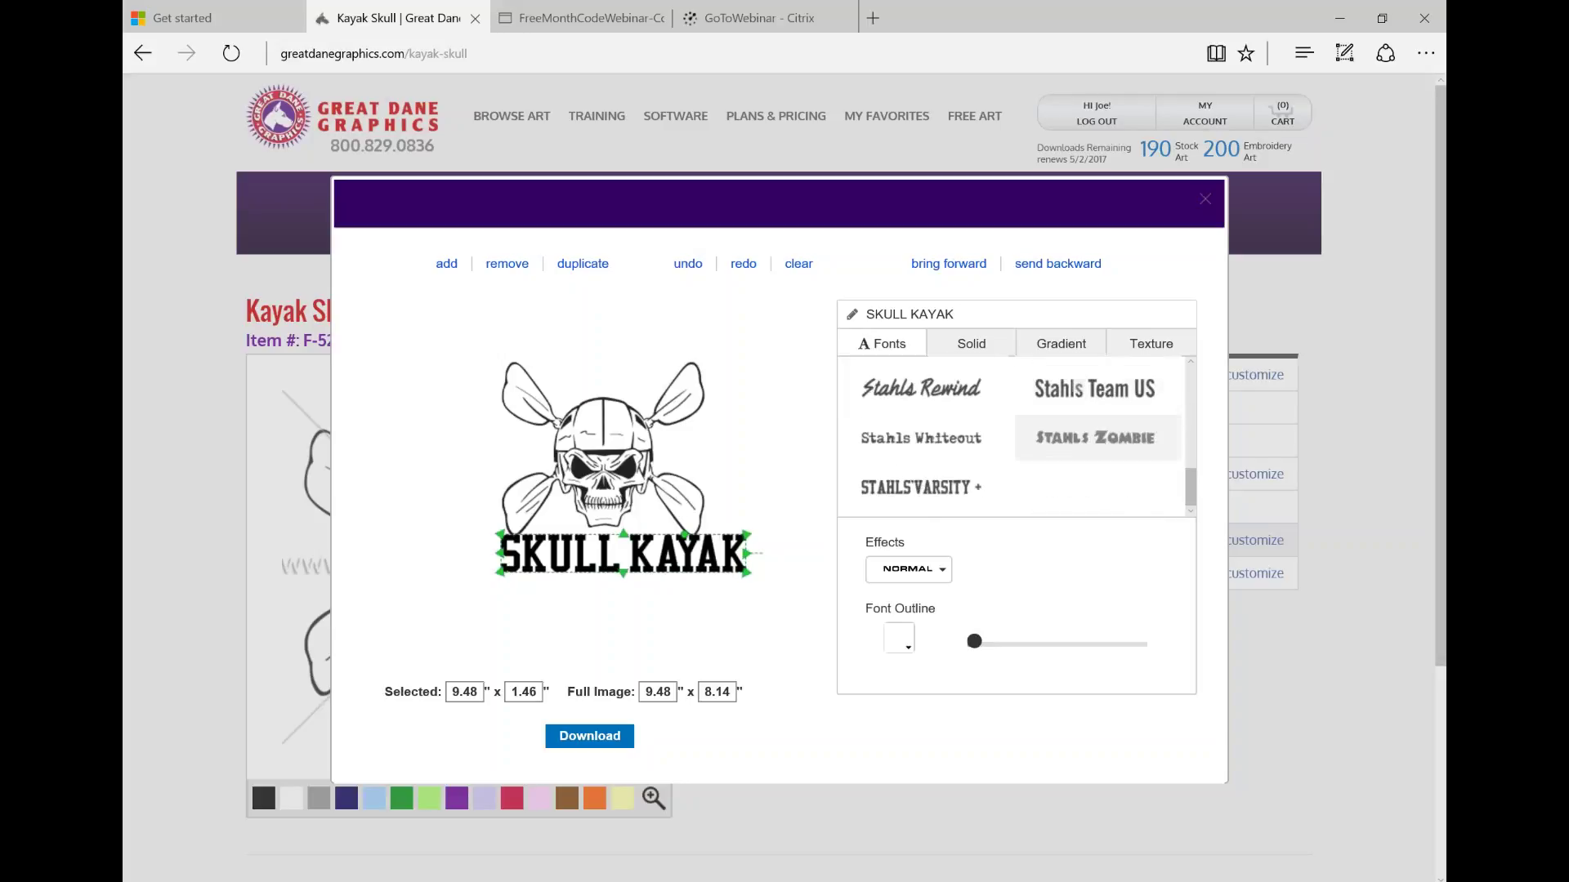
click(1095, 445)
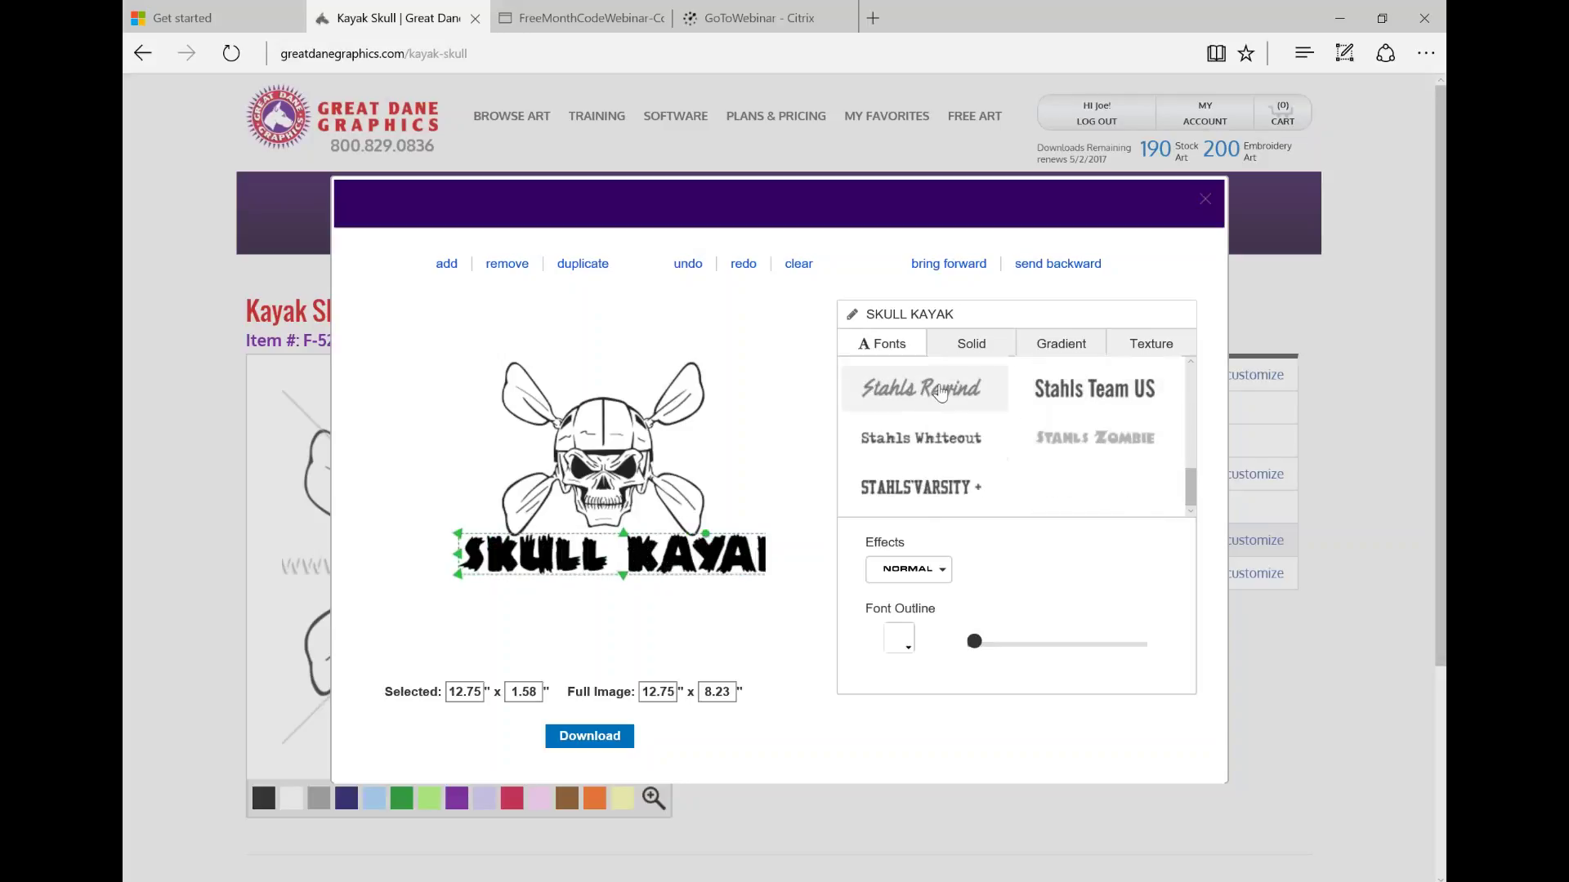
Step: Review the solid, gradient and texture fill choices for the text, and return to the font and effect options
click(1165, 344)
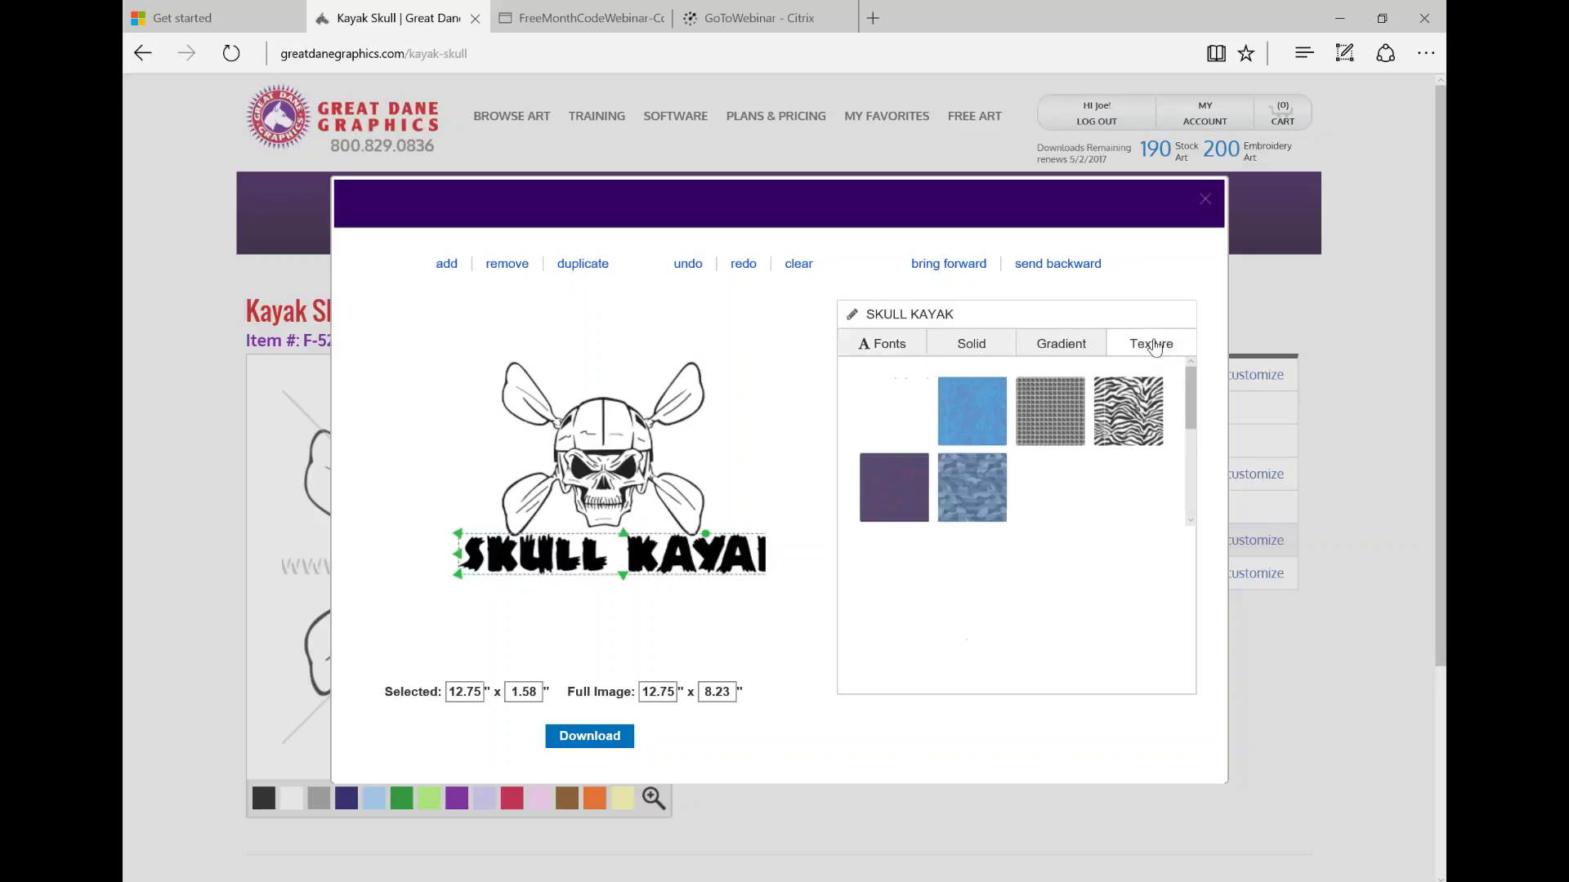
click(982, 340)
click(895, 344)
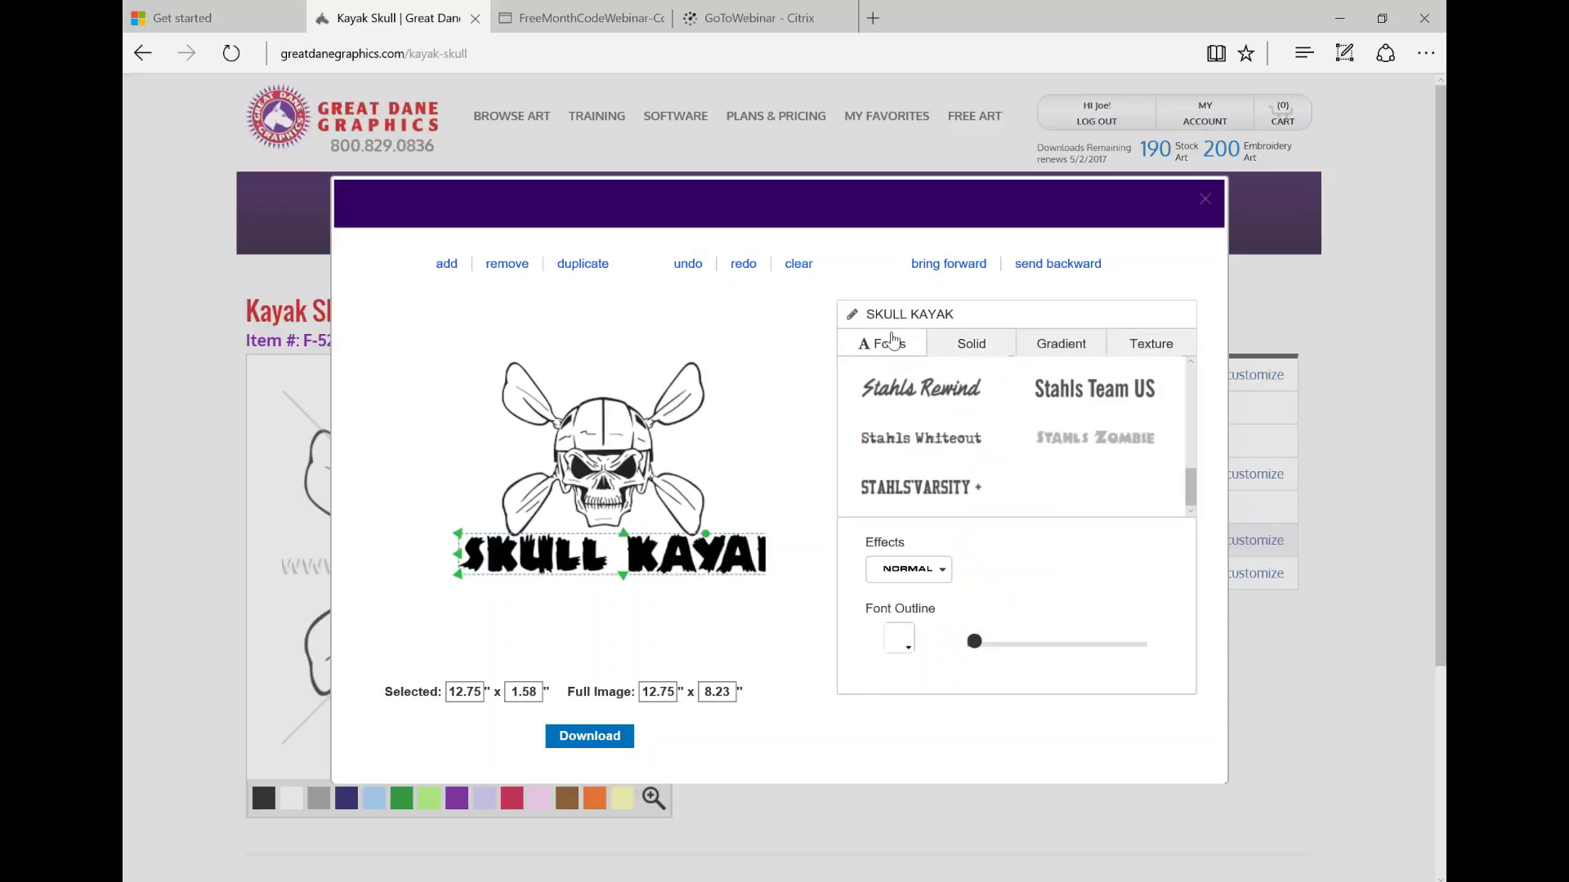
click(977, 342)
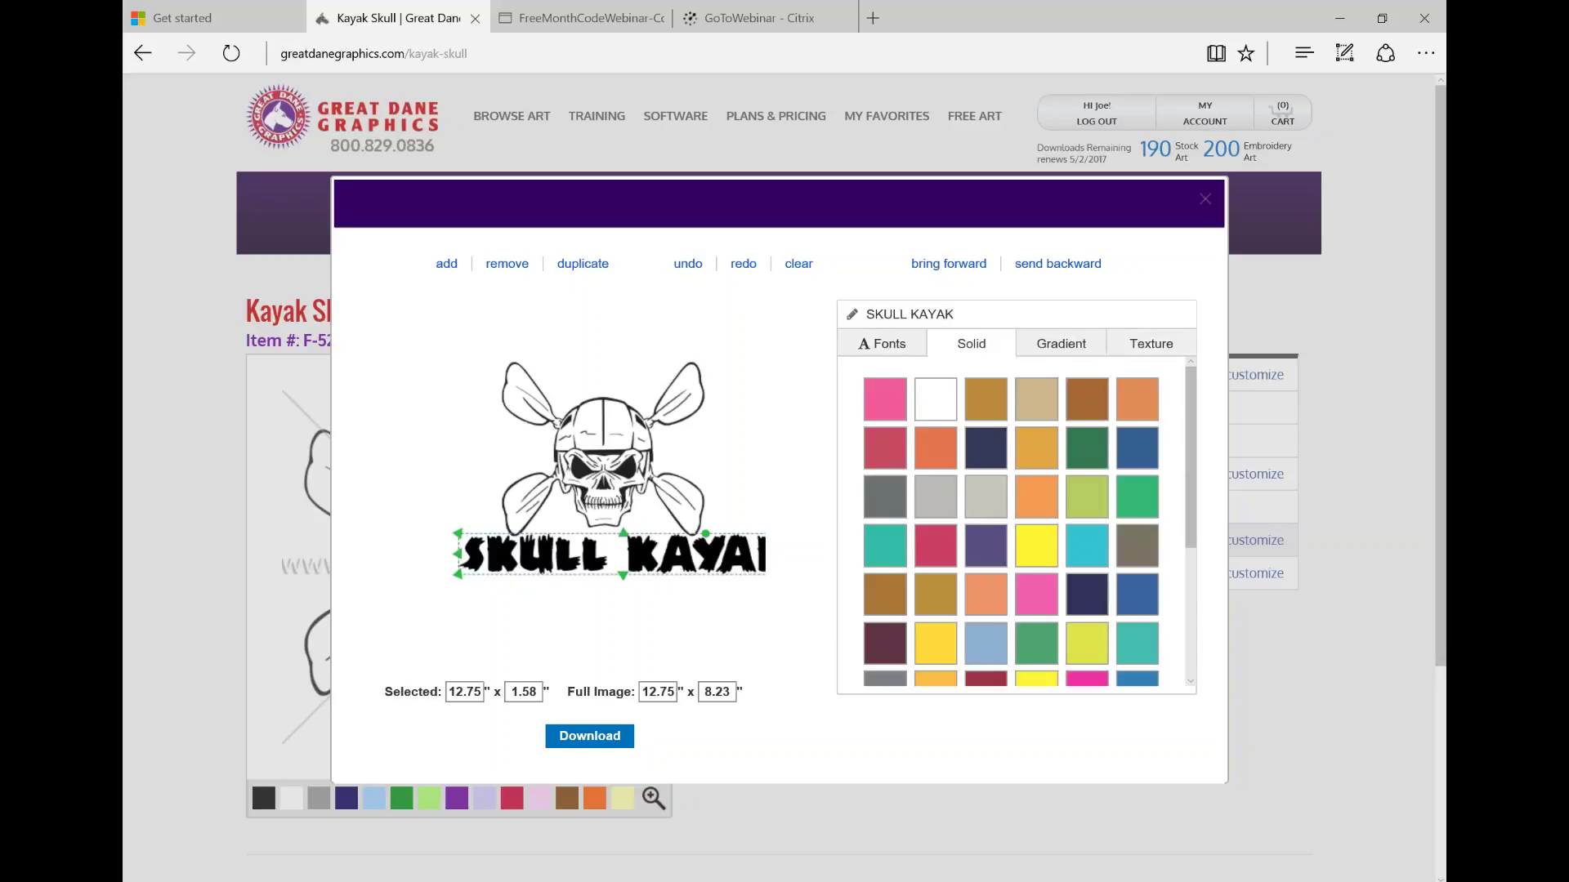
click(1061, 344)
click(1149, 342)
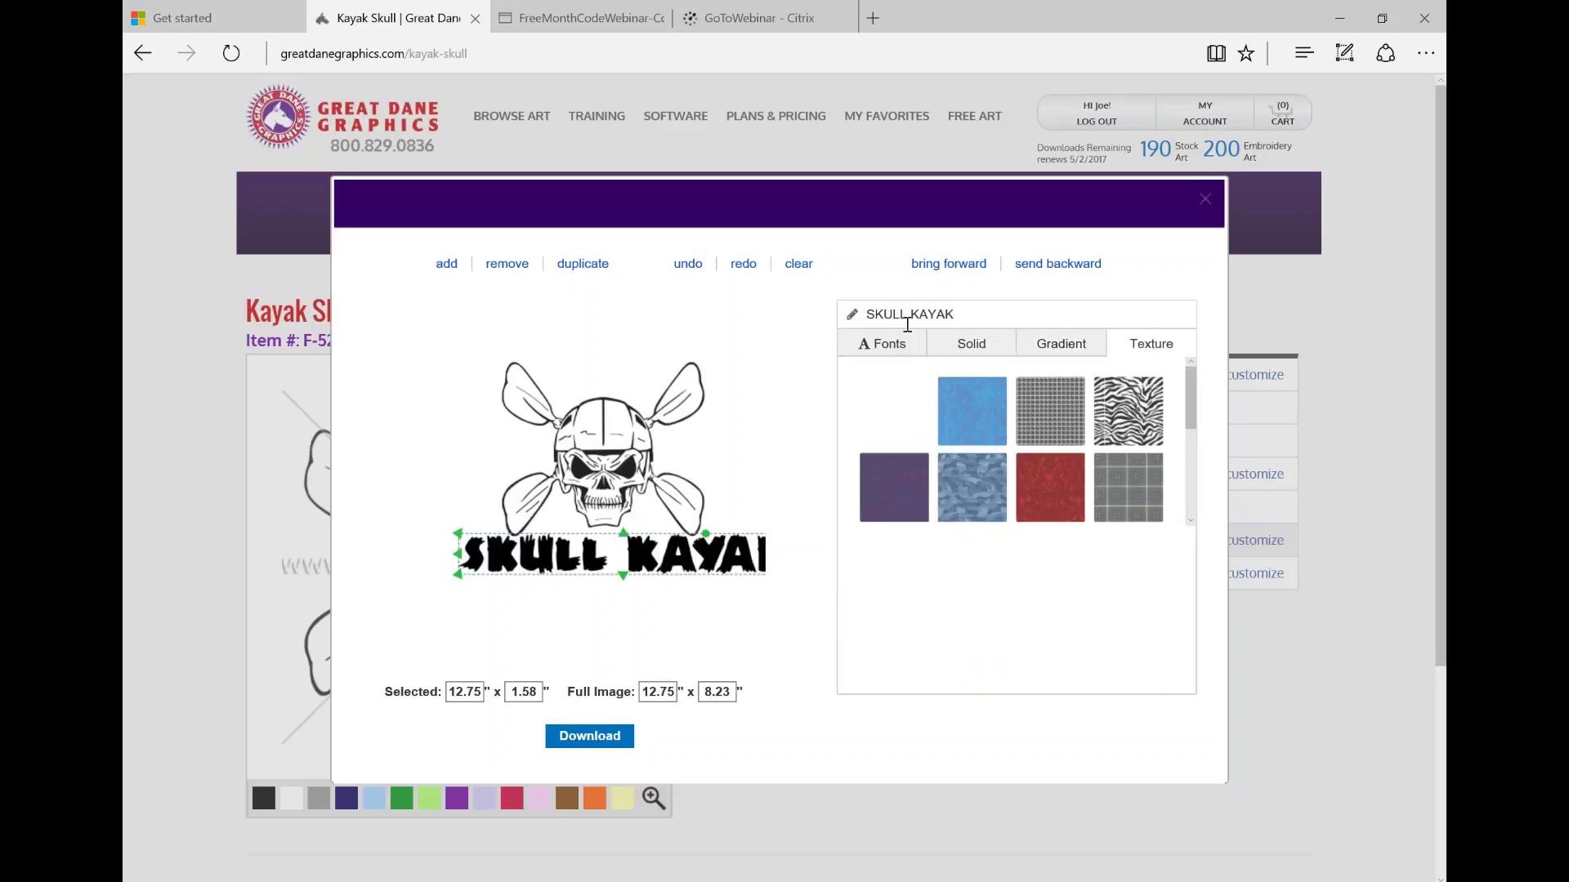
click(891, 347)
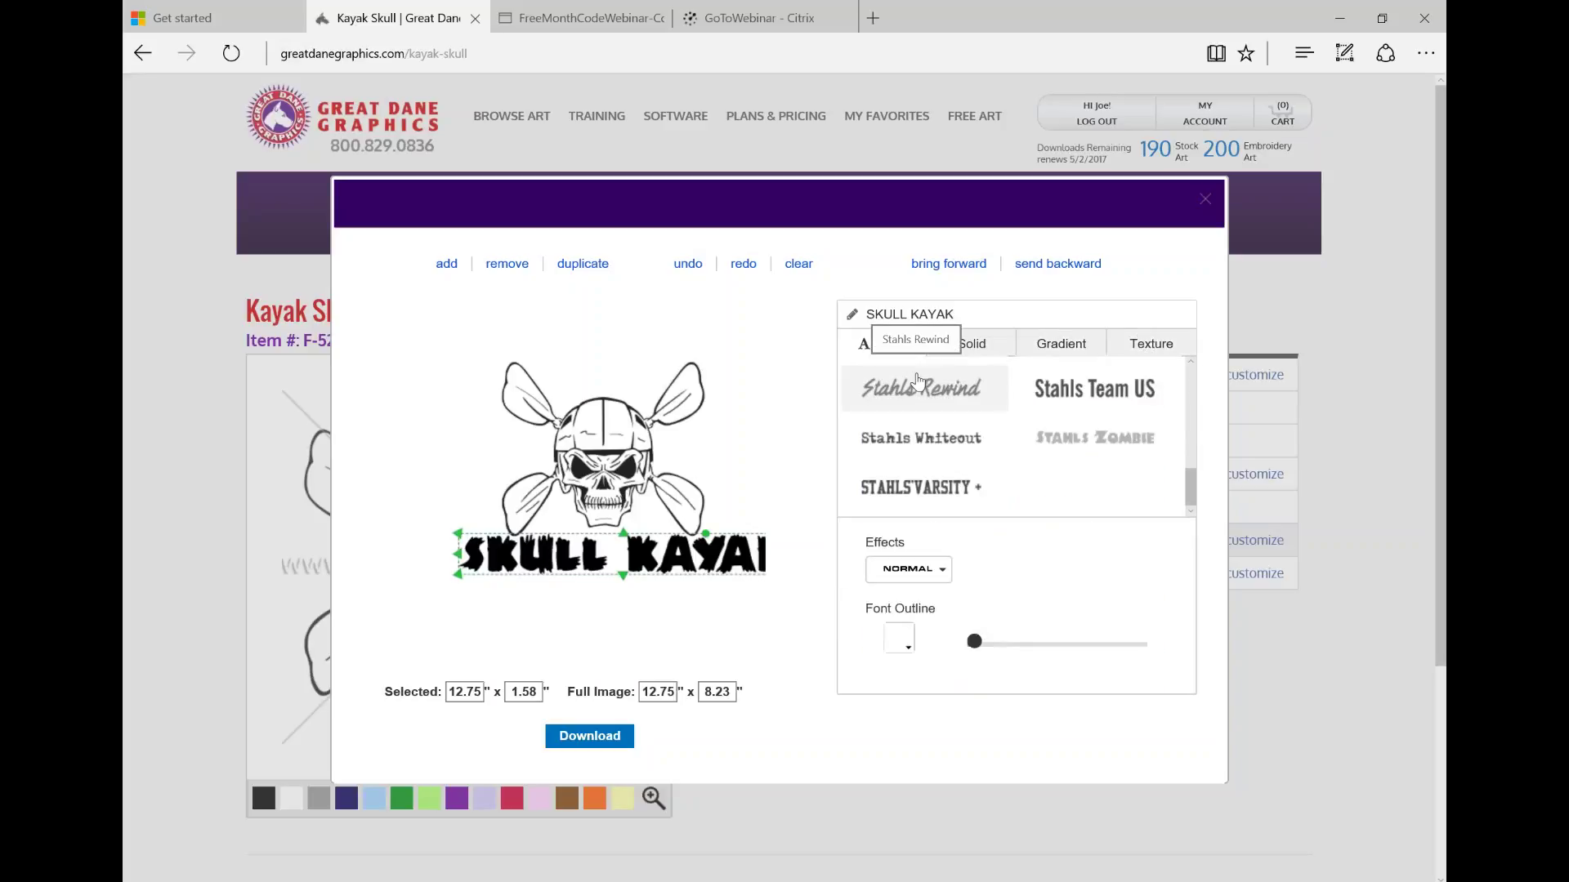
scroll(1035, 576, down, 4)
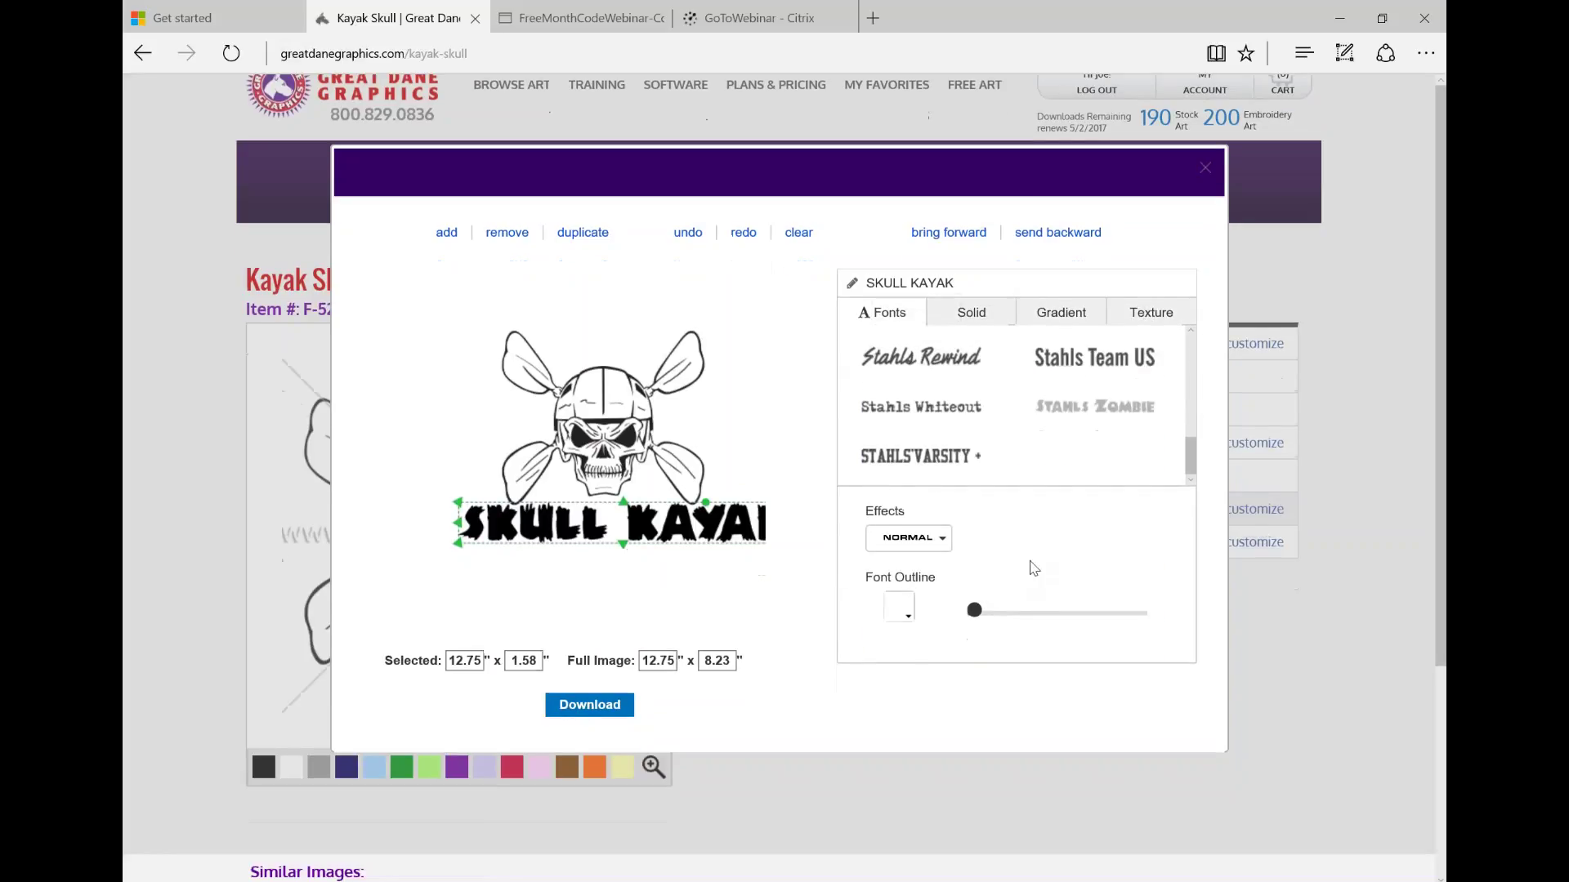
Step: Apply the upward-curving Classic Arc effect to the SKULL KAYAK text and reduce its curvature
scroll(1031, 564, up, 4)
click(908, 569)
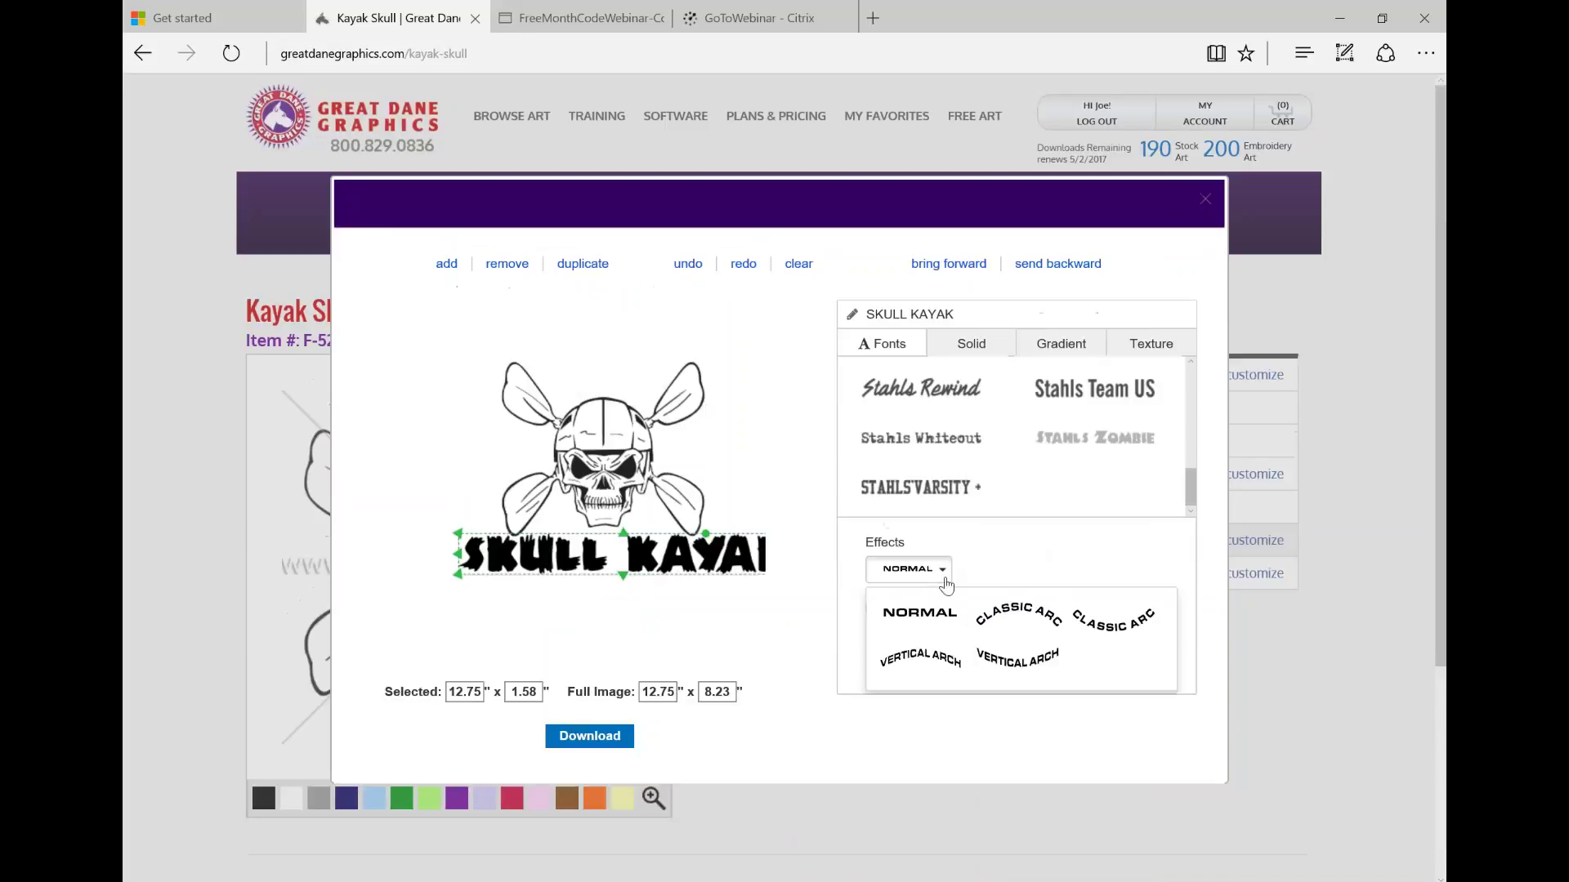
click(1015, 612)
drag(1055, 577, 1008, 576)
Step: Shrink the arched SKULL KAYAK text to about 9.16" x 2.10" and centre it just beneath the skull
drag(452, 562, 554, 560)
drag(718, 553, 648, 549)
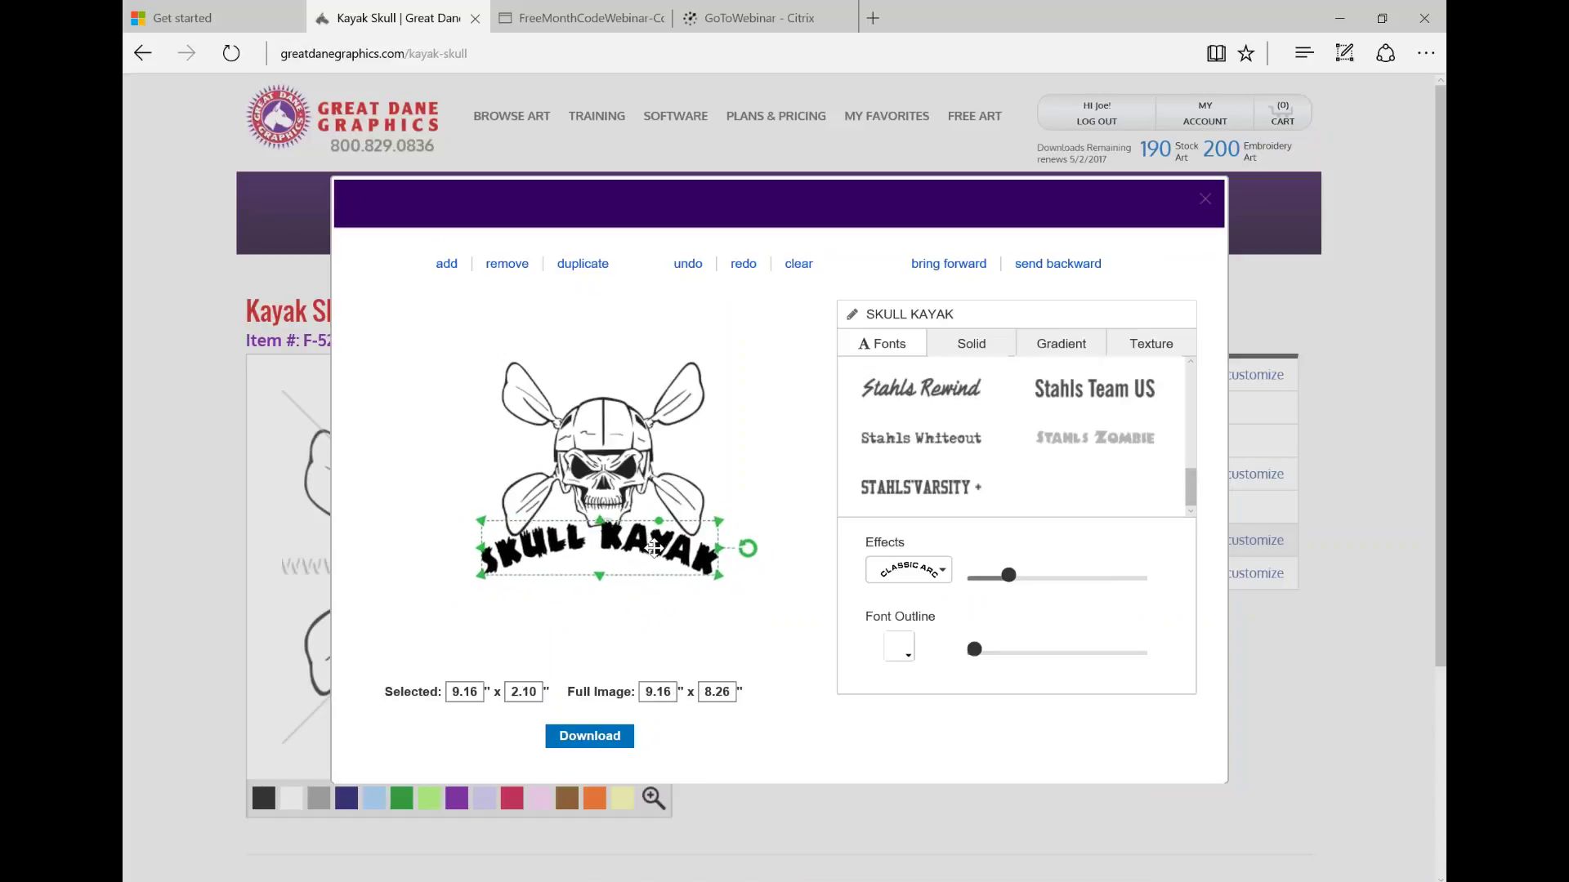
click(704, 618)
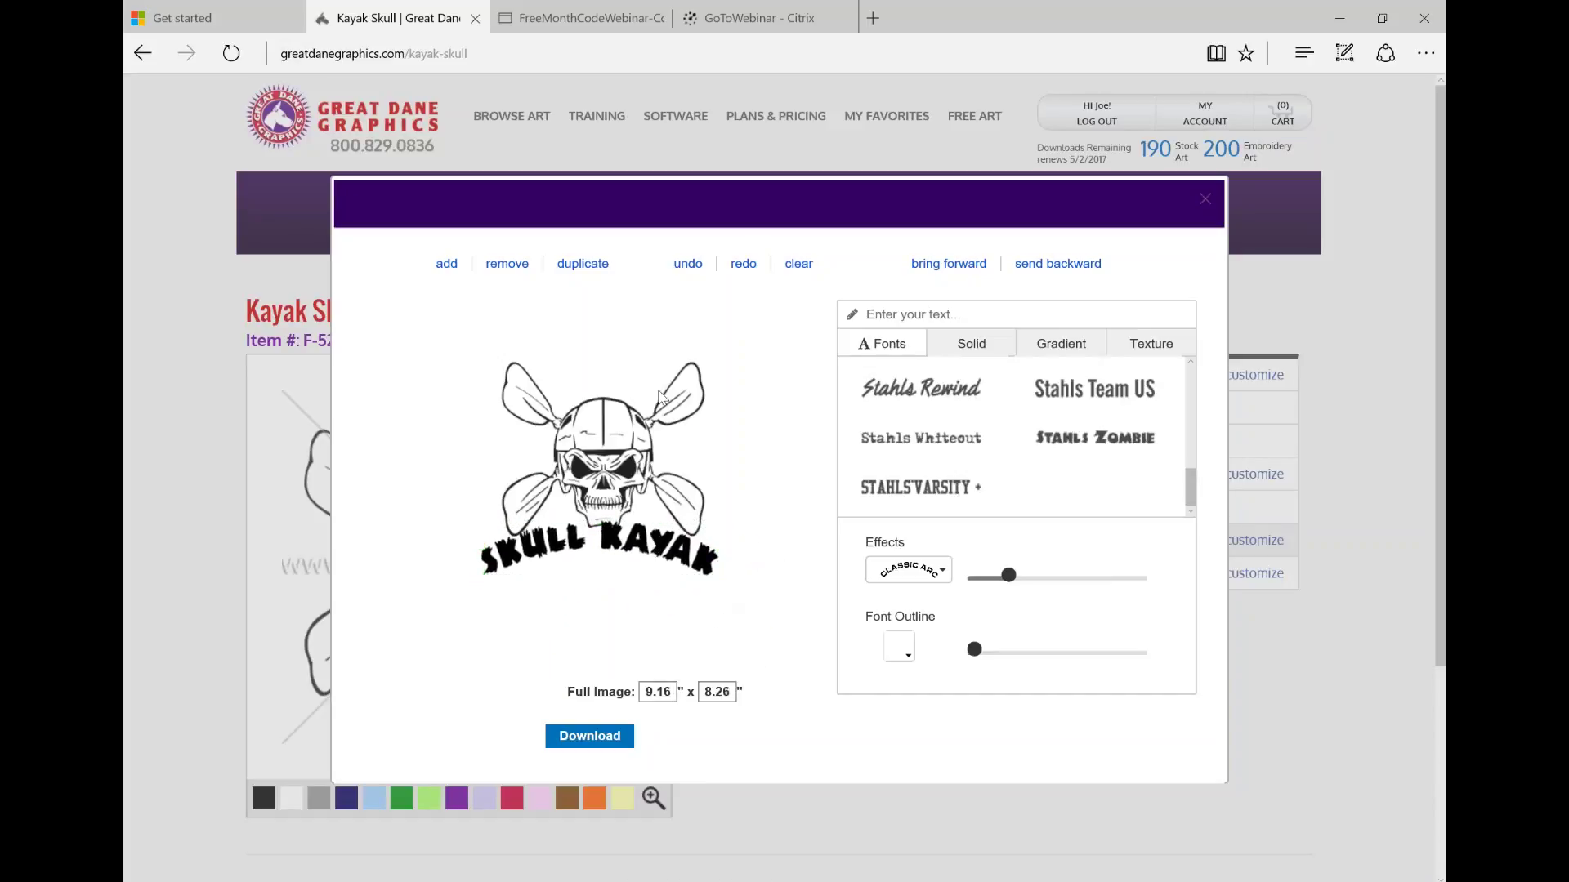
click(649, 550)
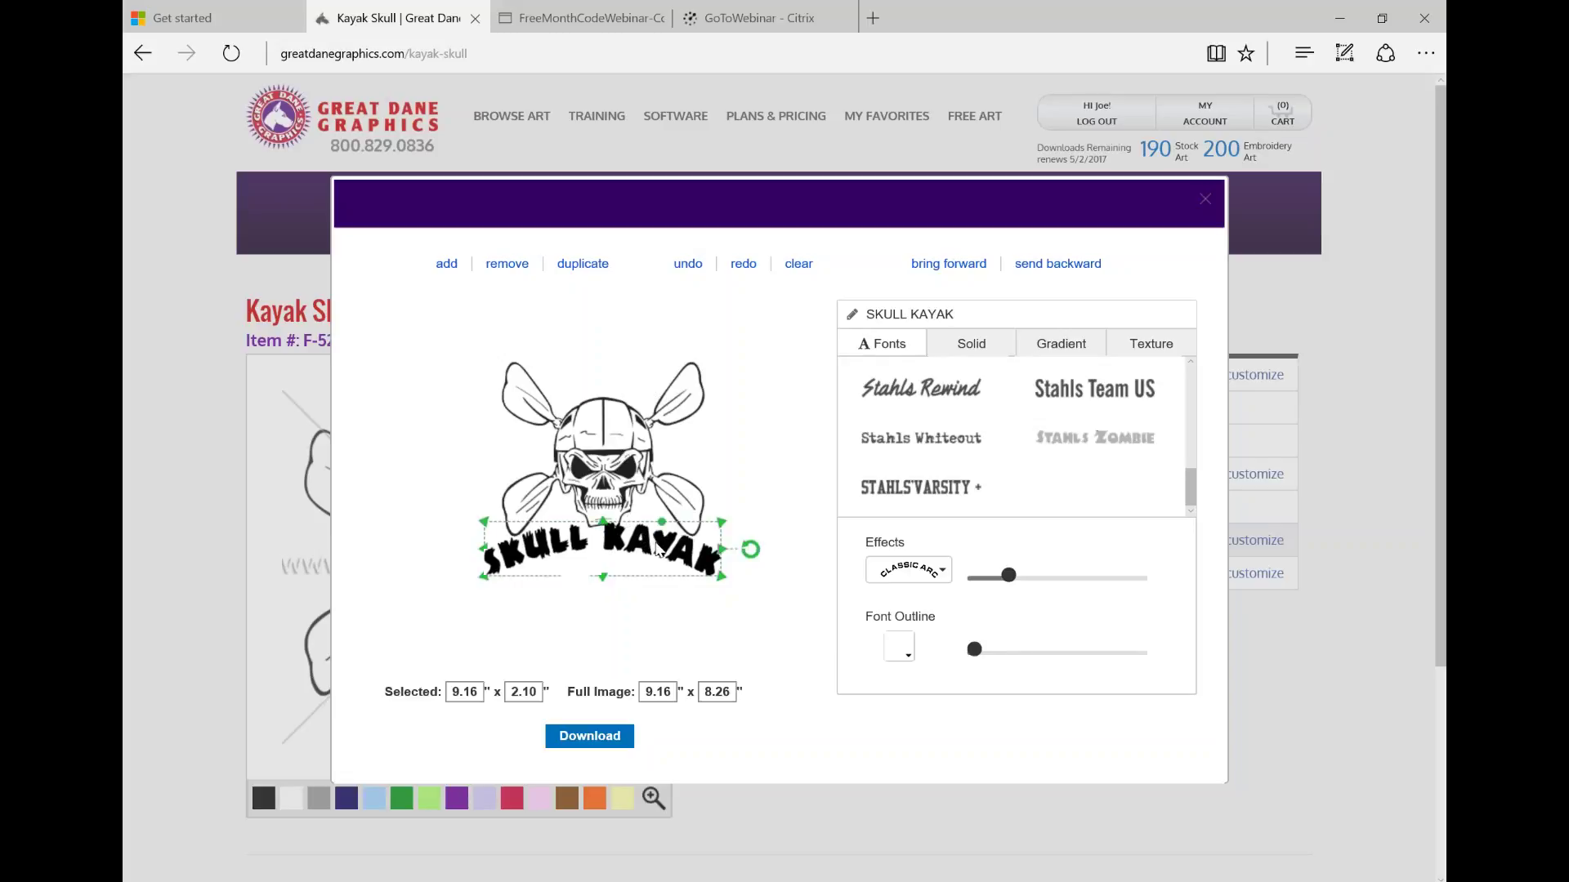
drag(655, 554, 655, 550)
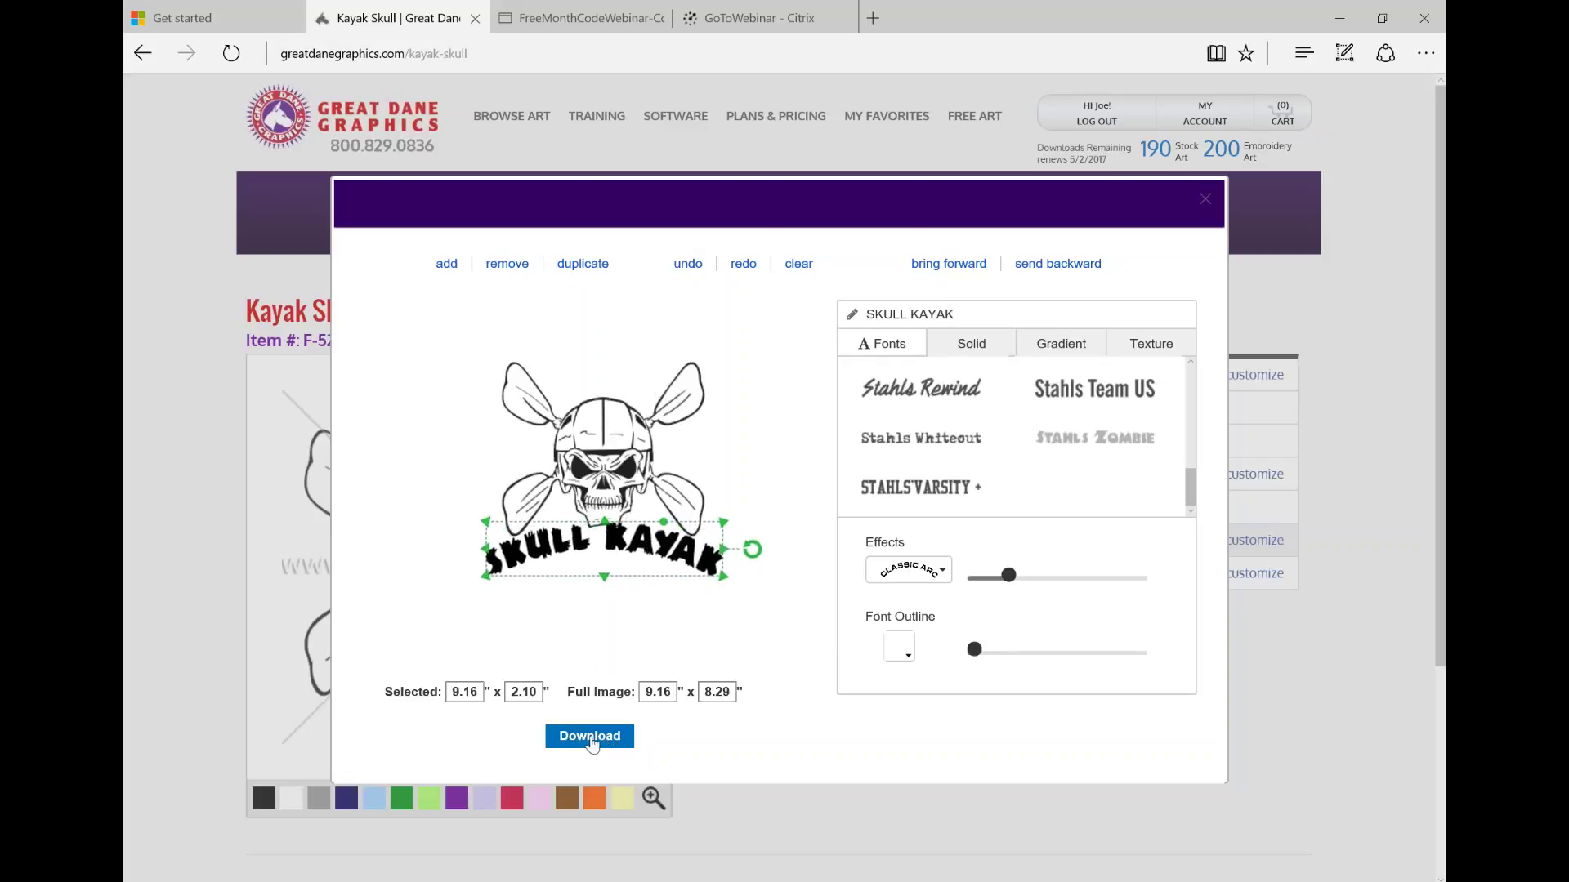
Step: Download the customized design as a PDF and close the customizer
click(591, 737)
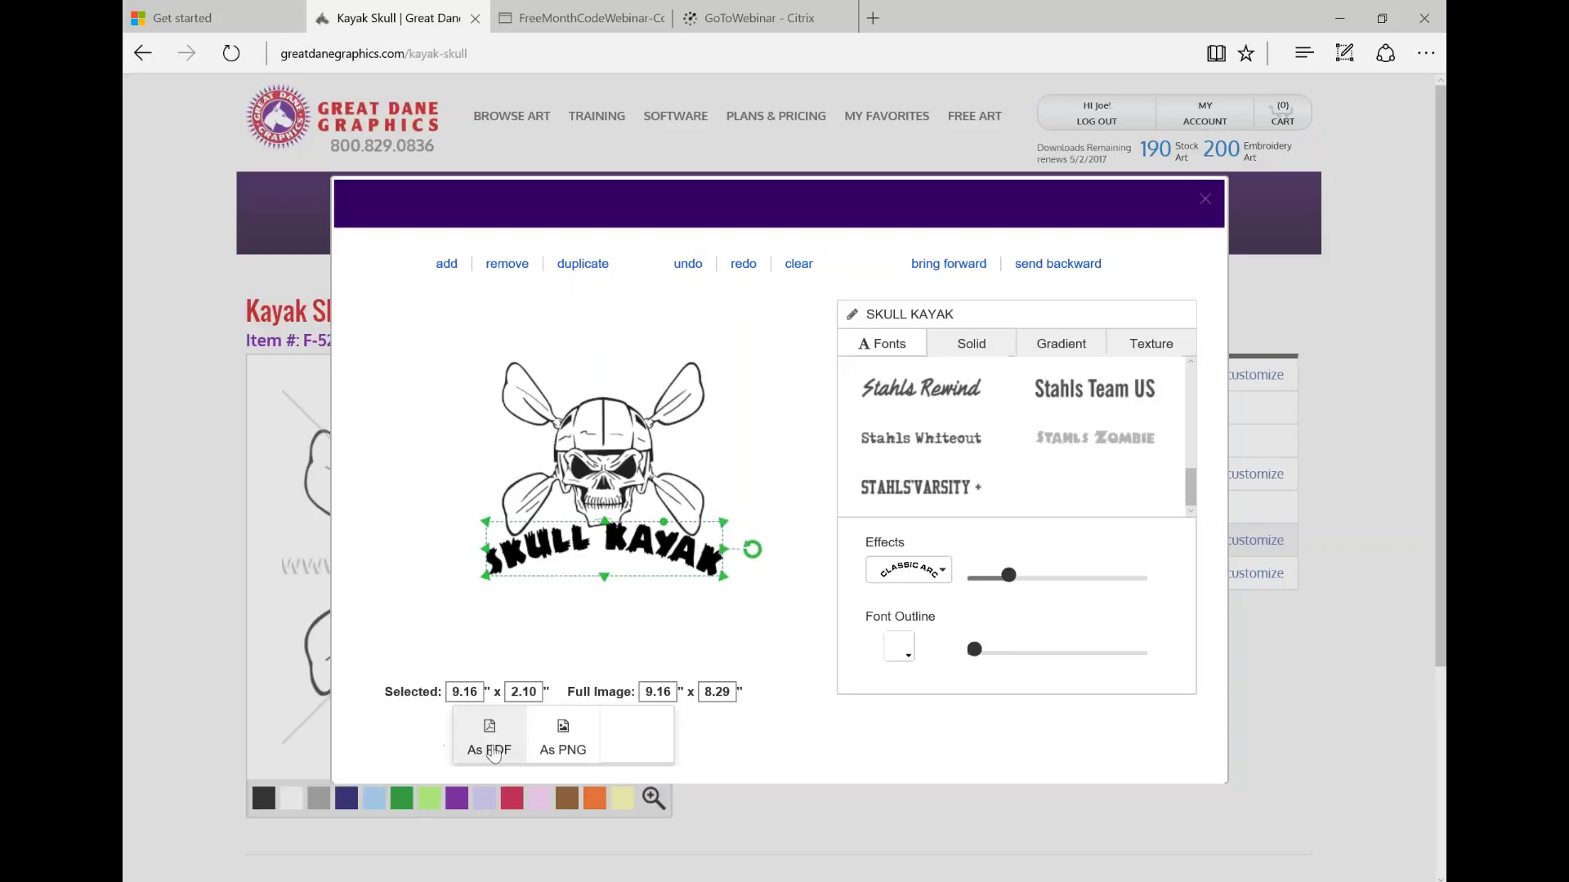
click(489, 732)
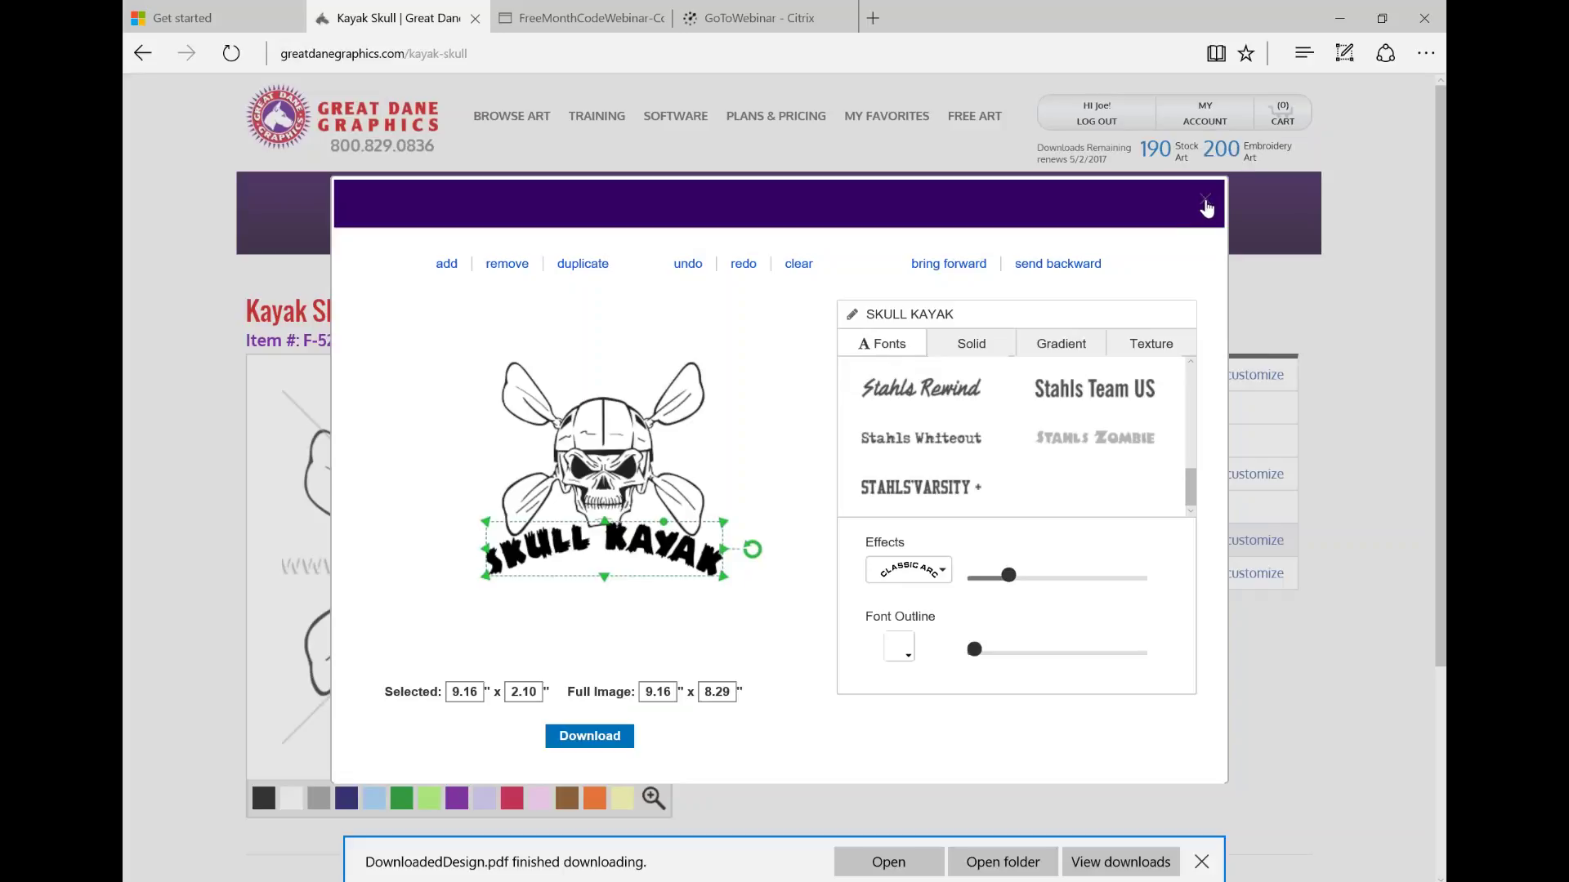
click(1206, 204)
Step: Search the store for football and filter the results to the Vinyl Cutting - Detailed method
click(747, 210)
text(football)
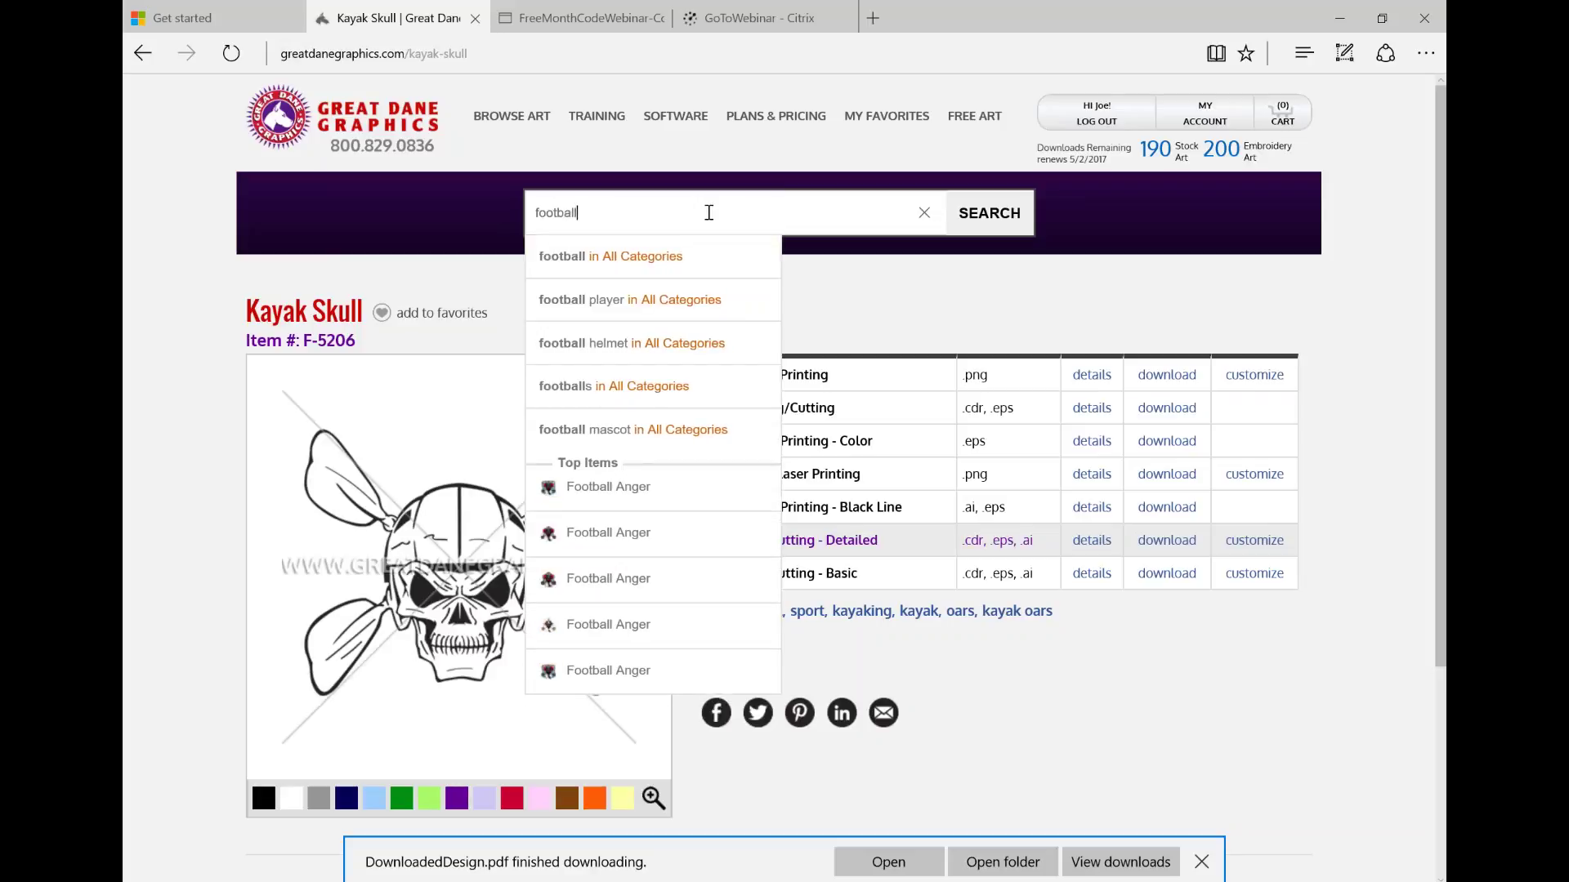
key(Return)
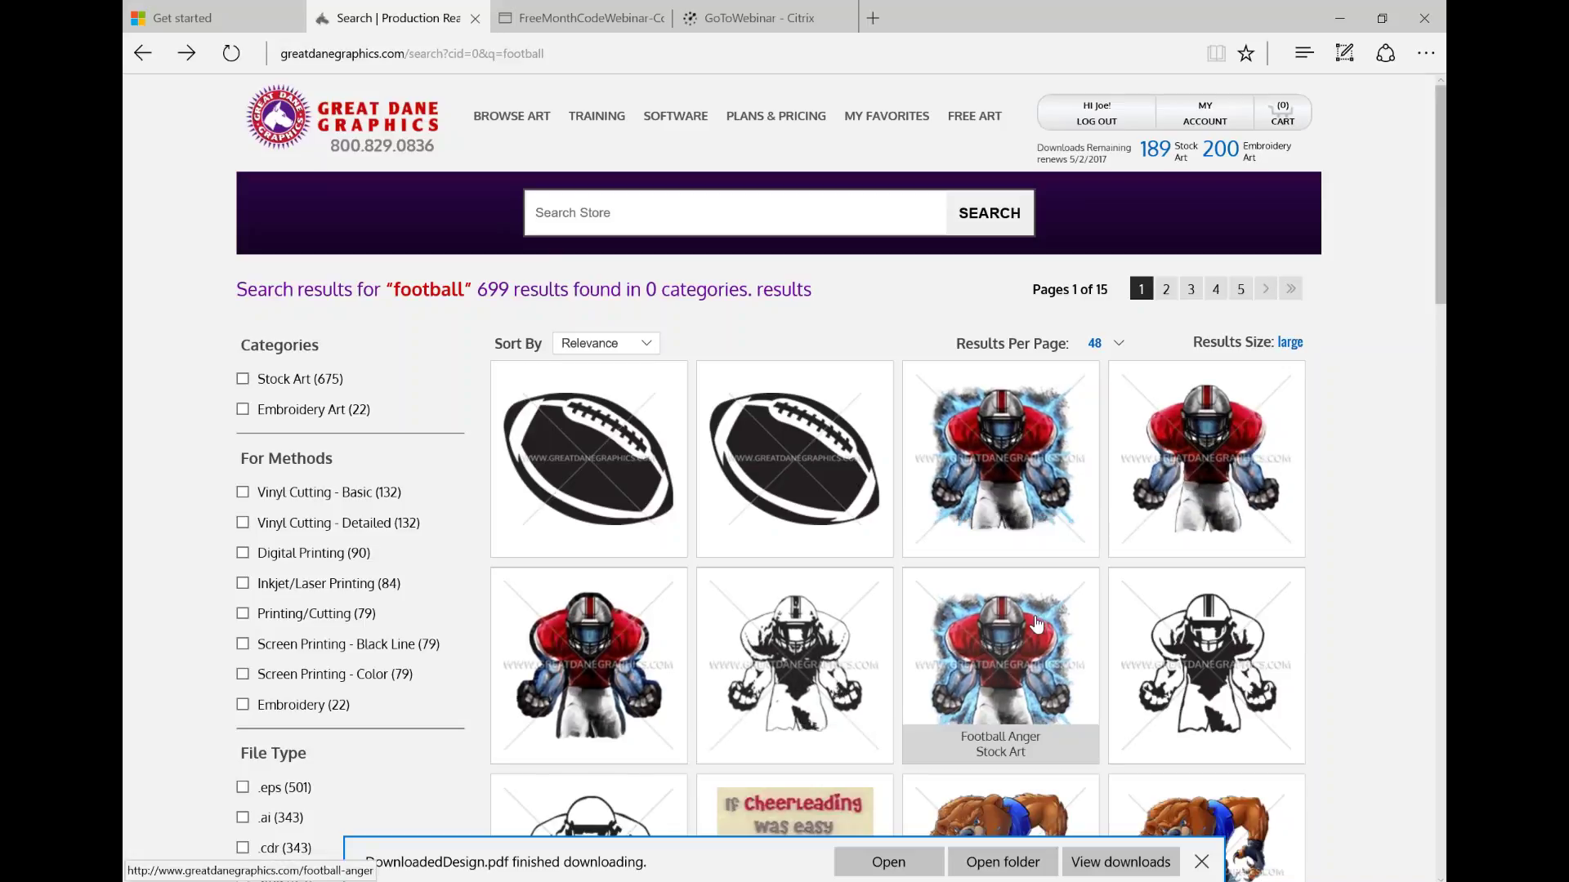
scroll(1036, 625, down, 2)
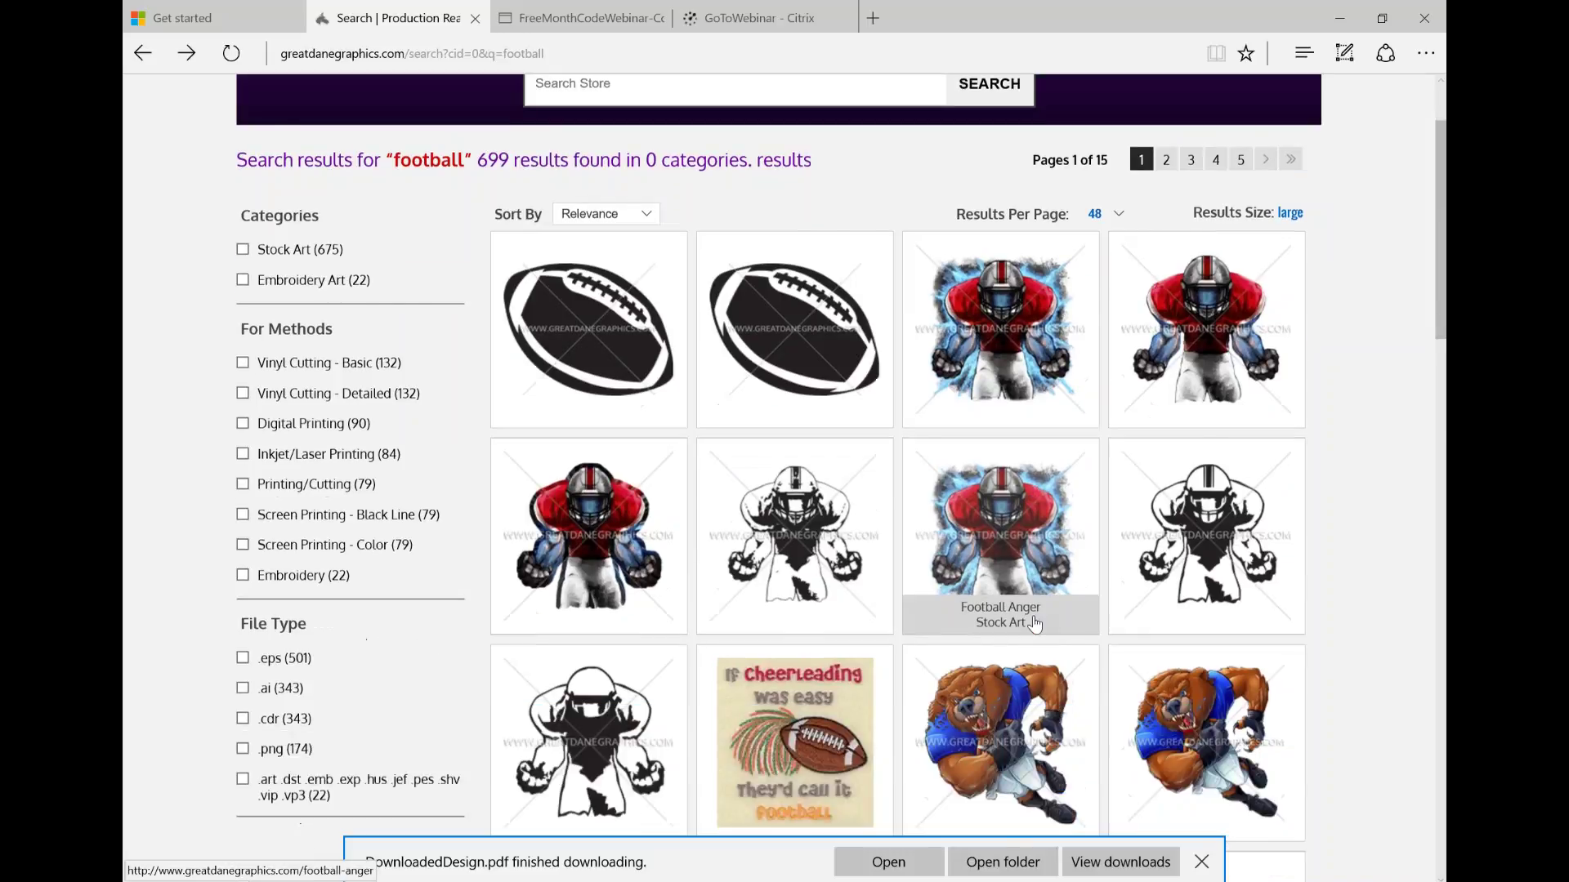
scroll(1034, 625, down, 4)
scroll(1030, 626, up, 6)
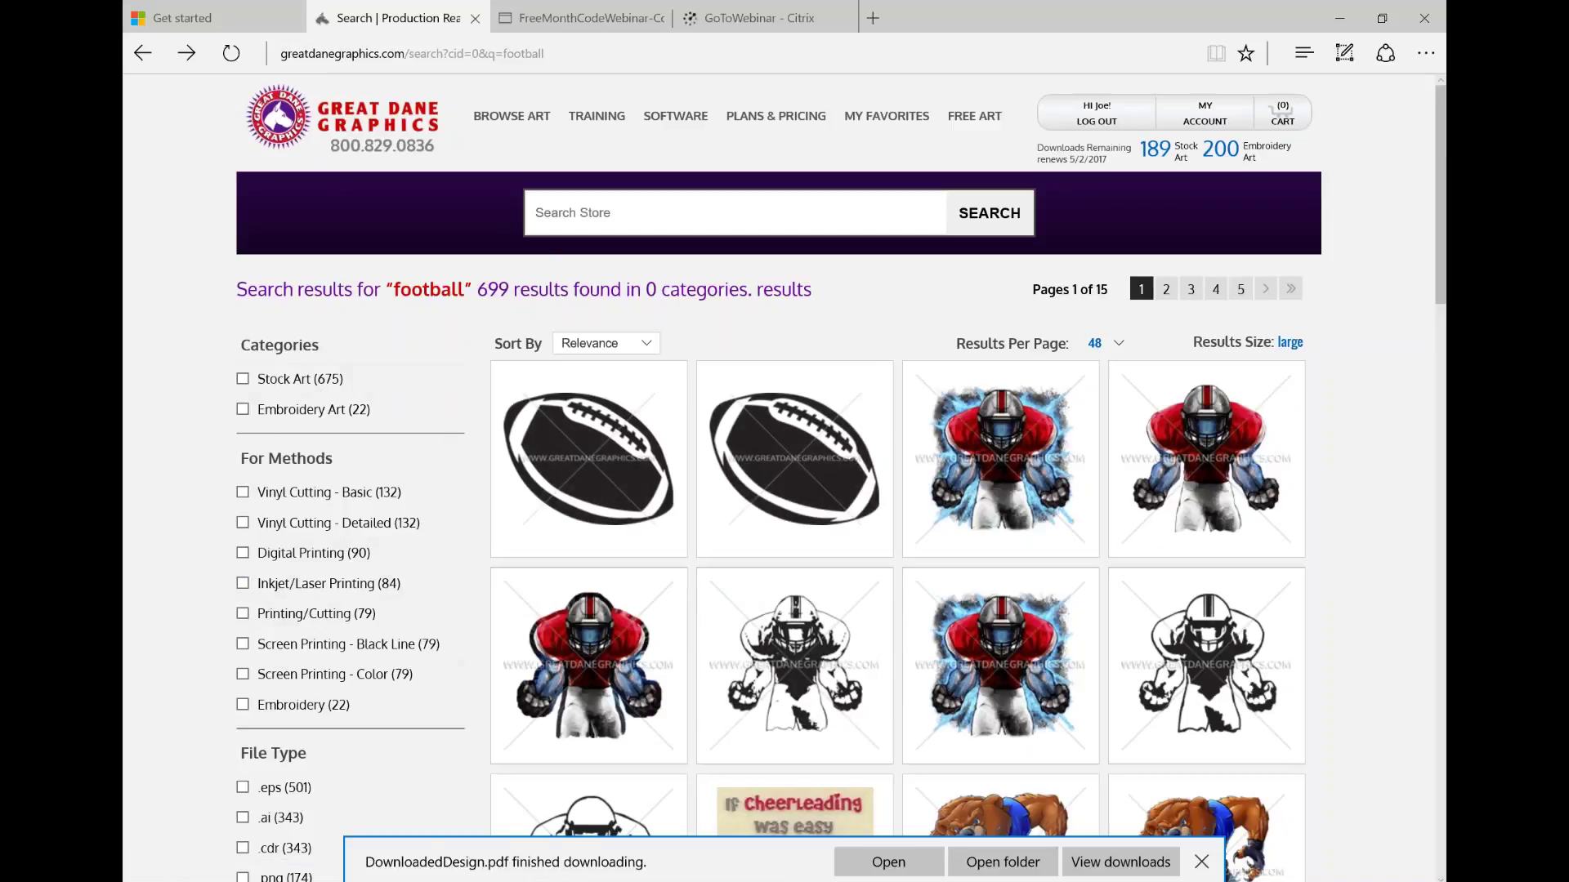
click(243, 523)
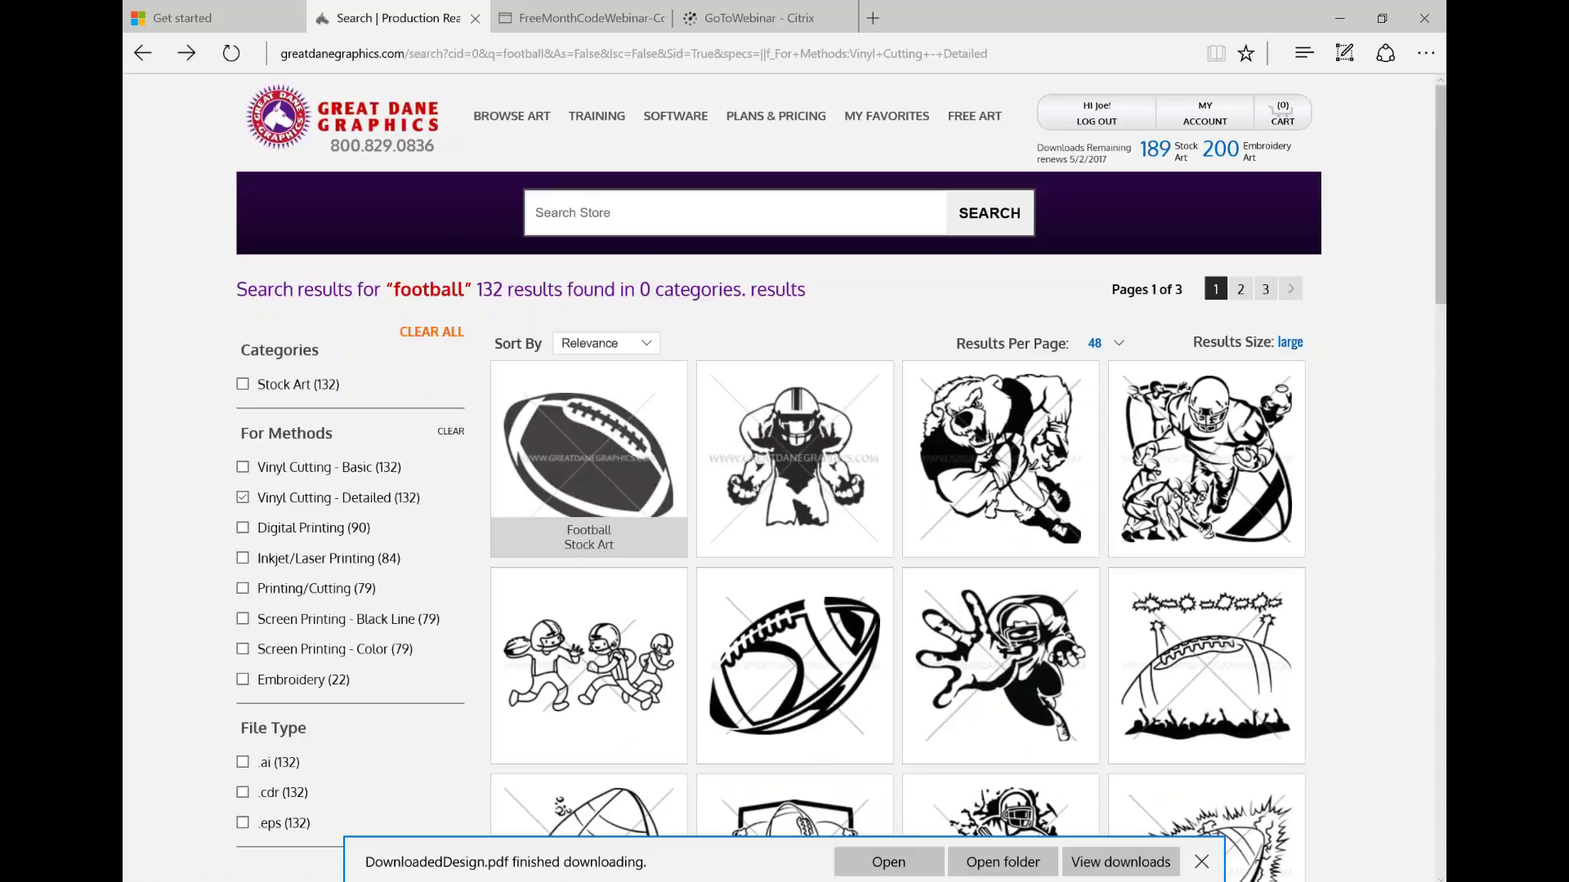
Step: Browse the filtered football artwork and open the flaming football design, Fireball Football
scroll(1366, 463, down, 1)
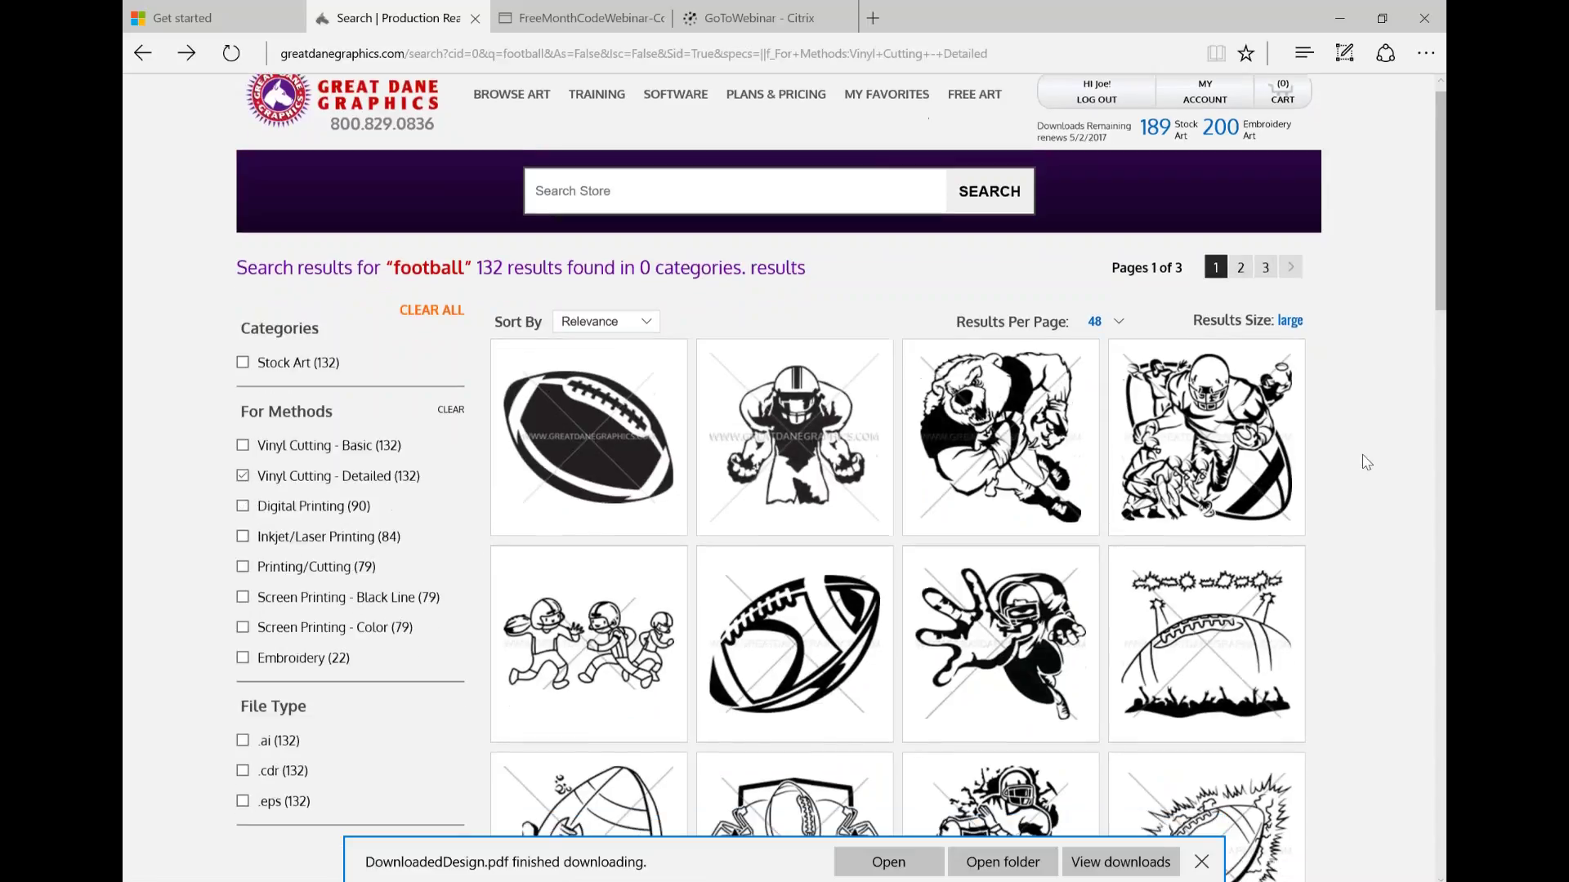
scroll(1366, 463, down, 3)
scroll(1366, 463, down, 1)
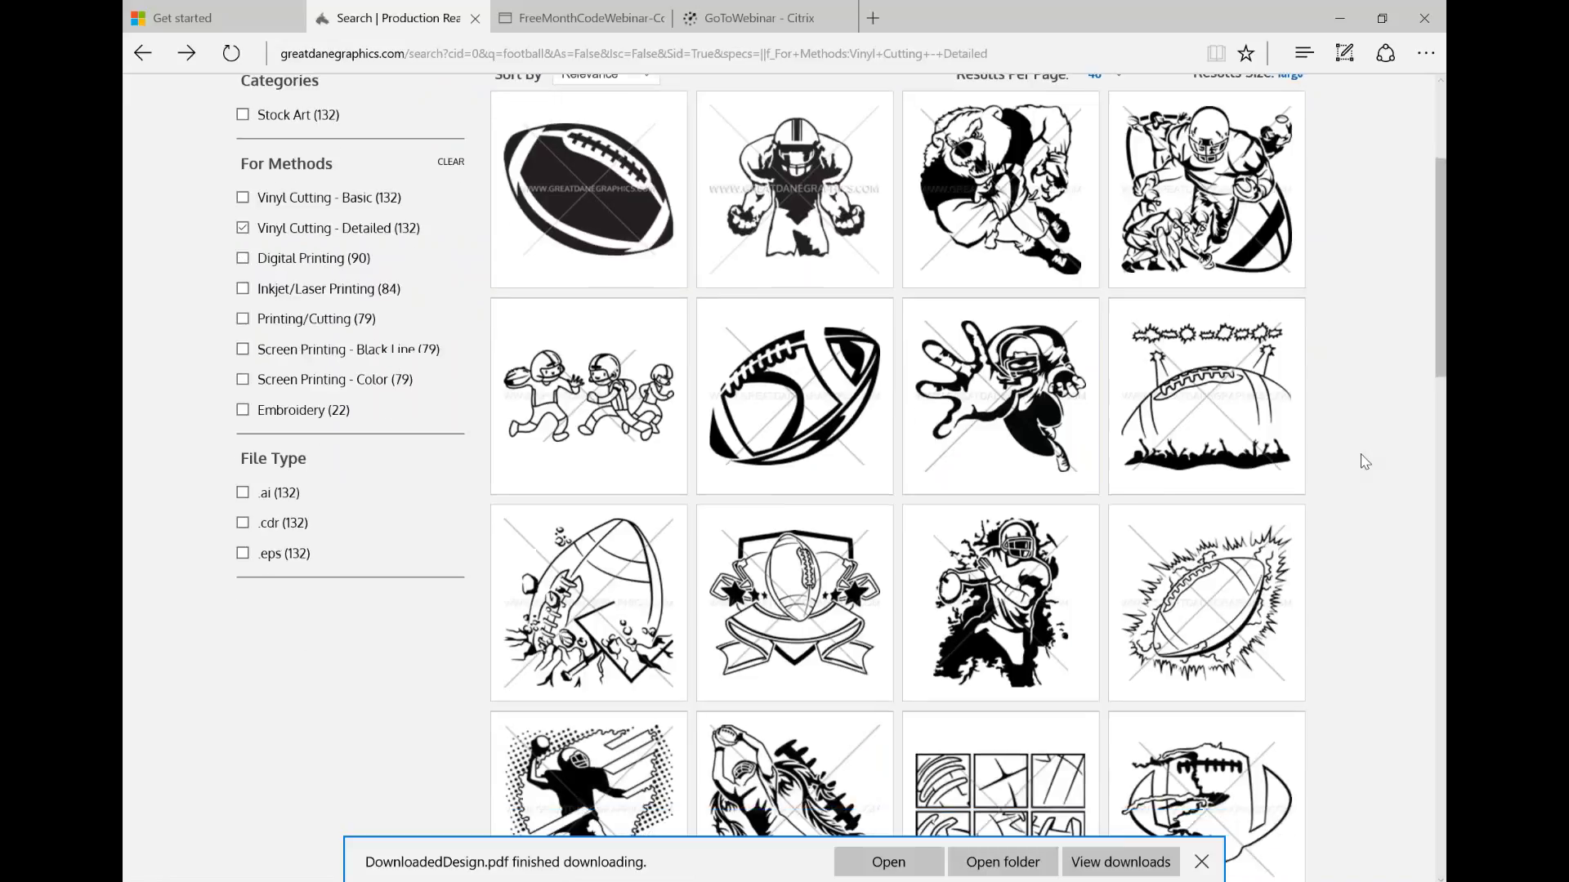
scroll(1366, 462, down, 8)
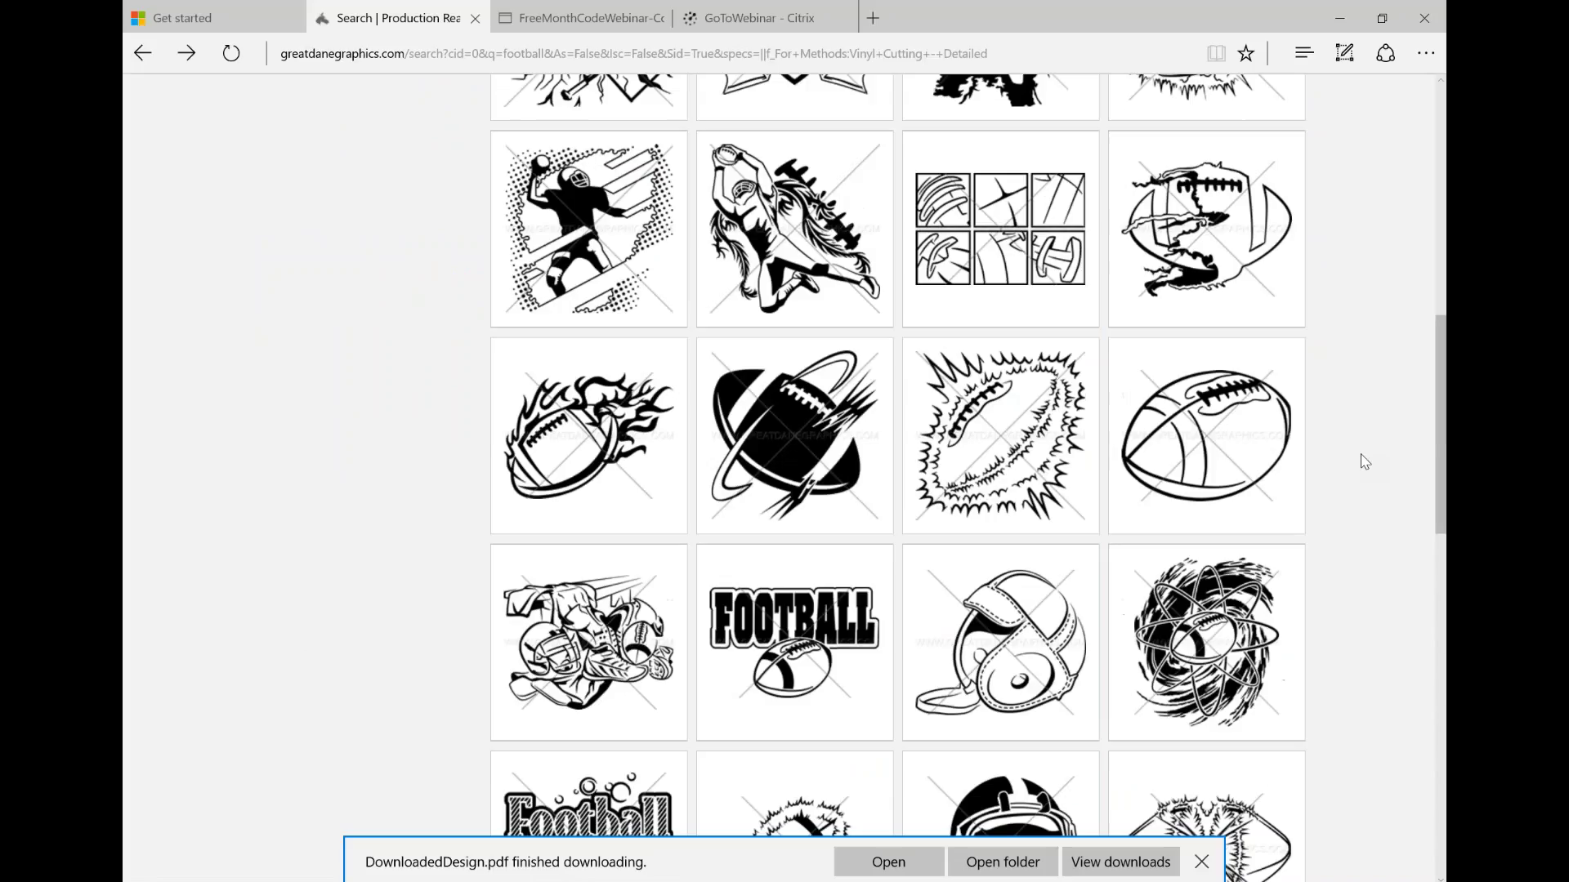
click(588, 439)
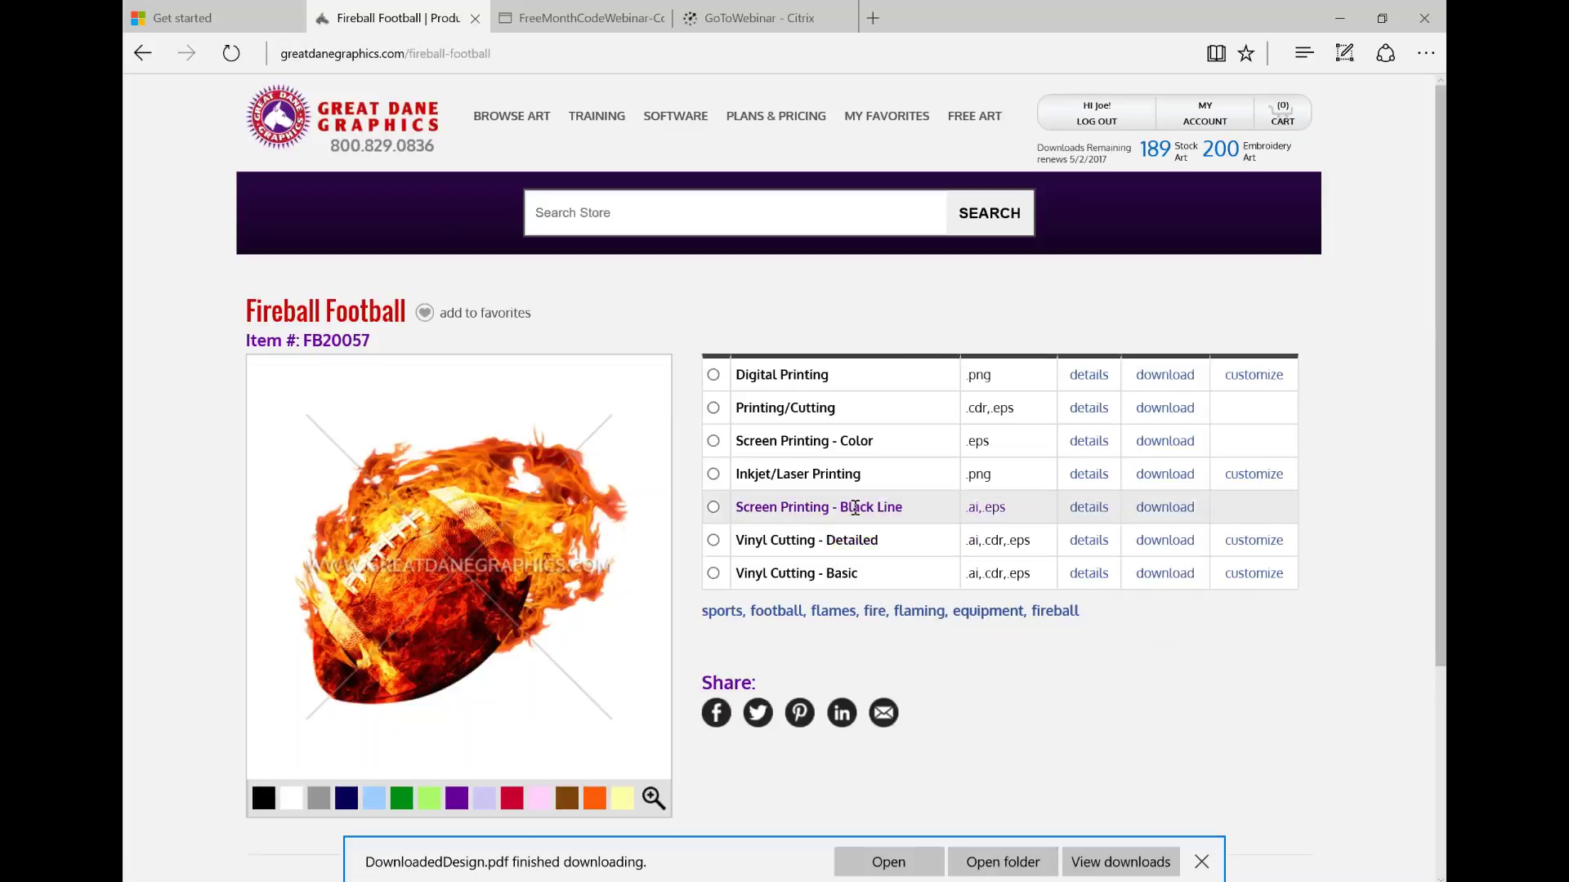
Step: Compare the Vinyl Cutting - Detailed and Vinyl Cutting - Basic previews of Fireball Football, returning to the detailed one
click(713, 540)
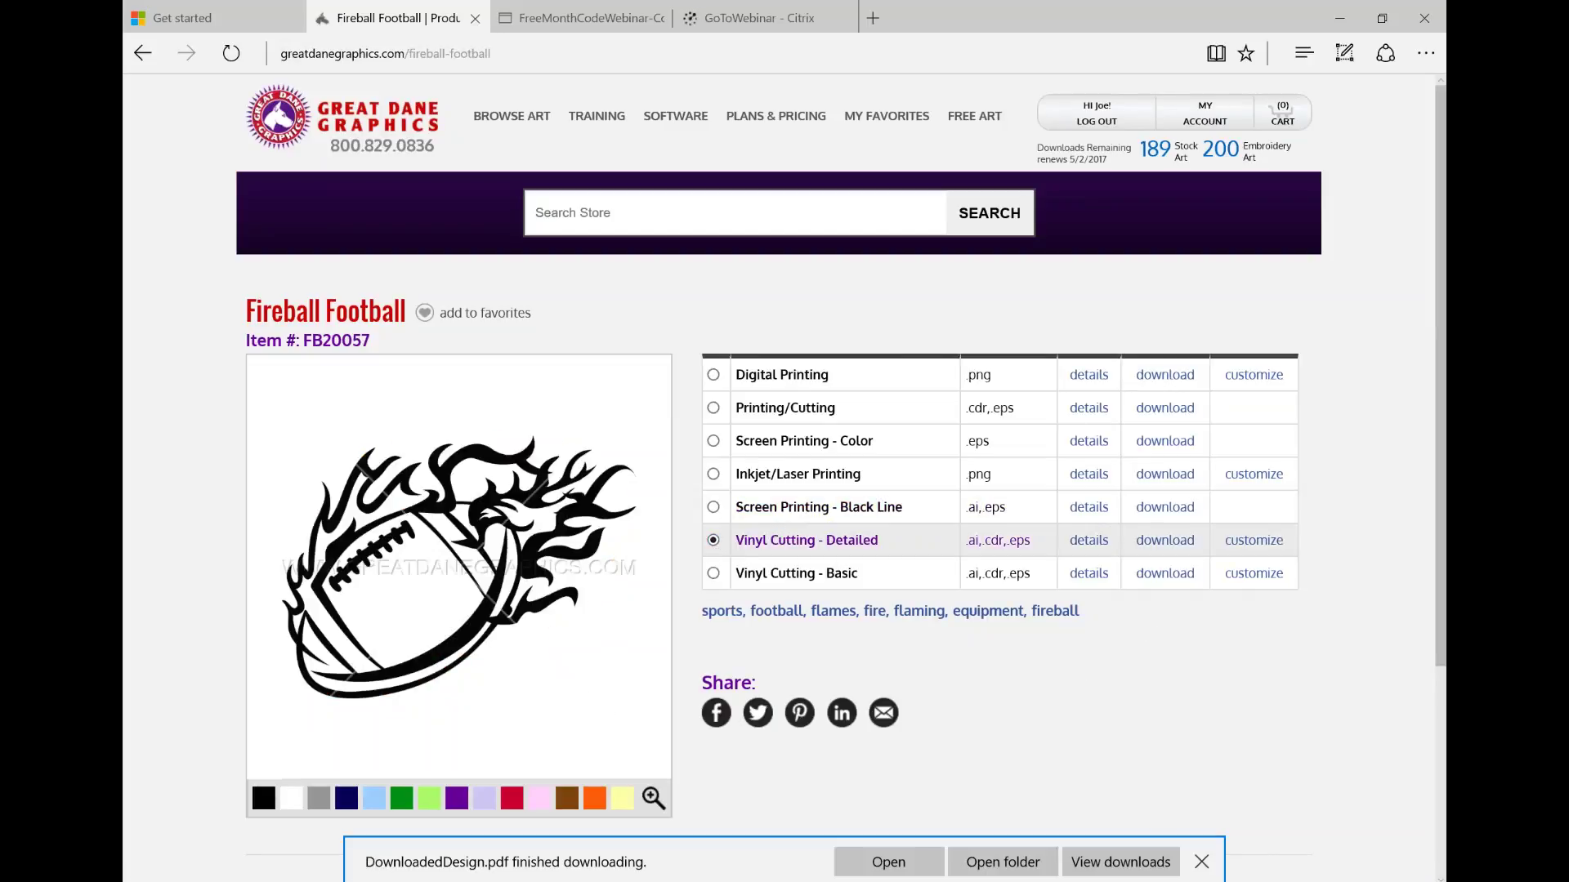
click(713, 574)
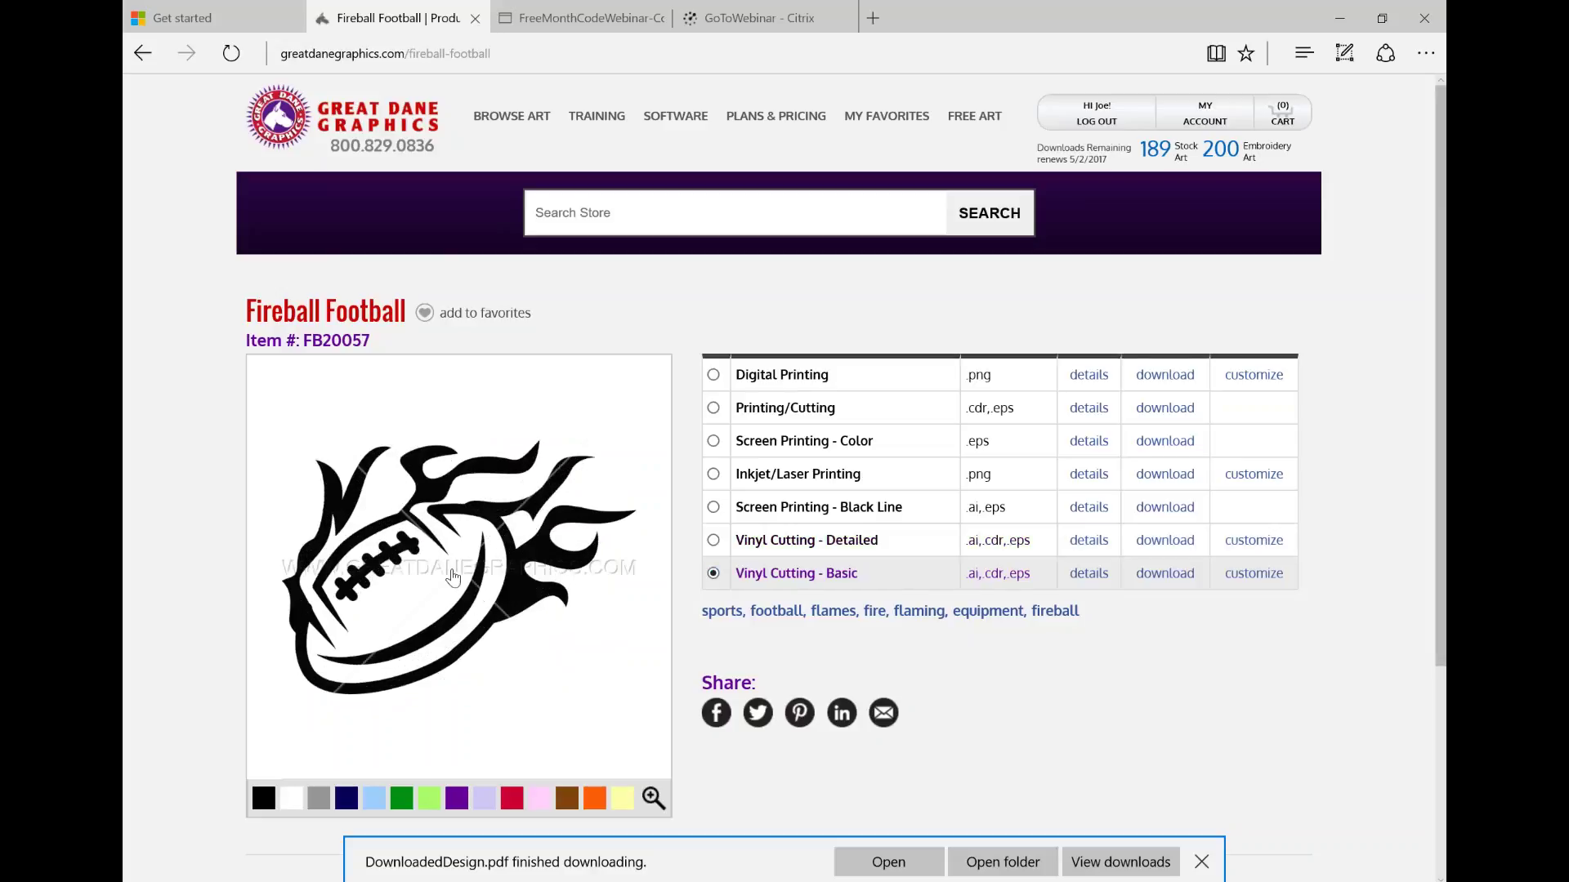
click(713, 540)
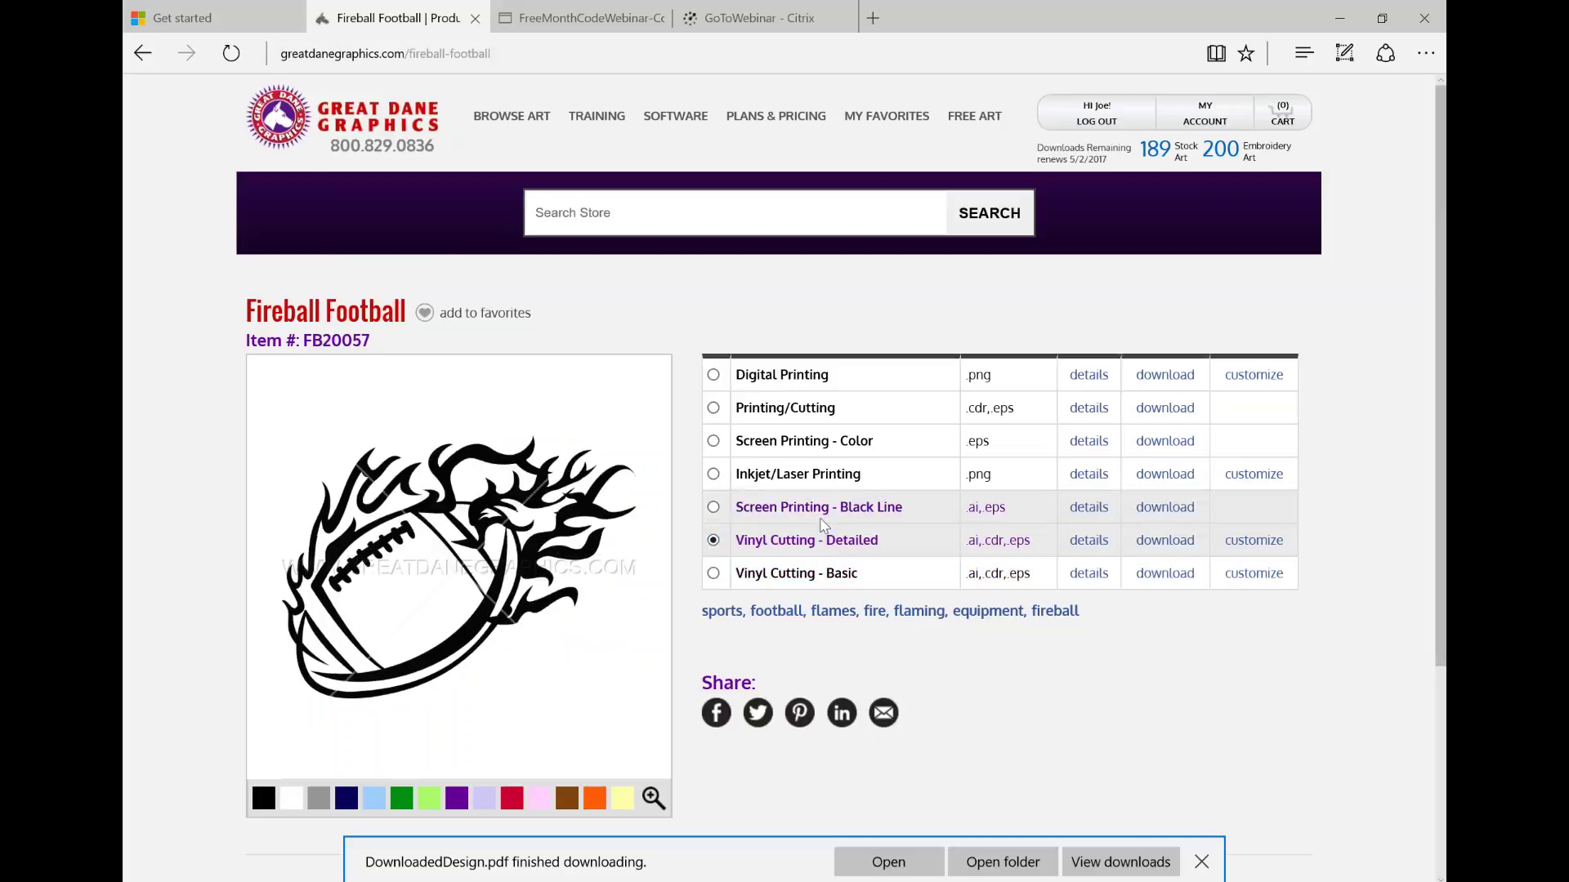
Step: Download the Vinyl Cutting - Detailed version of Fireball Football and dismiss the download notification
click(1166, 541)
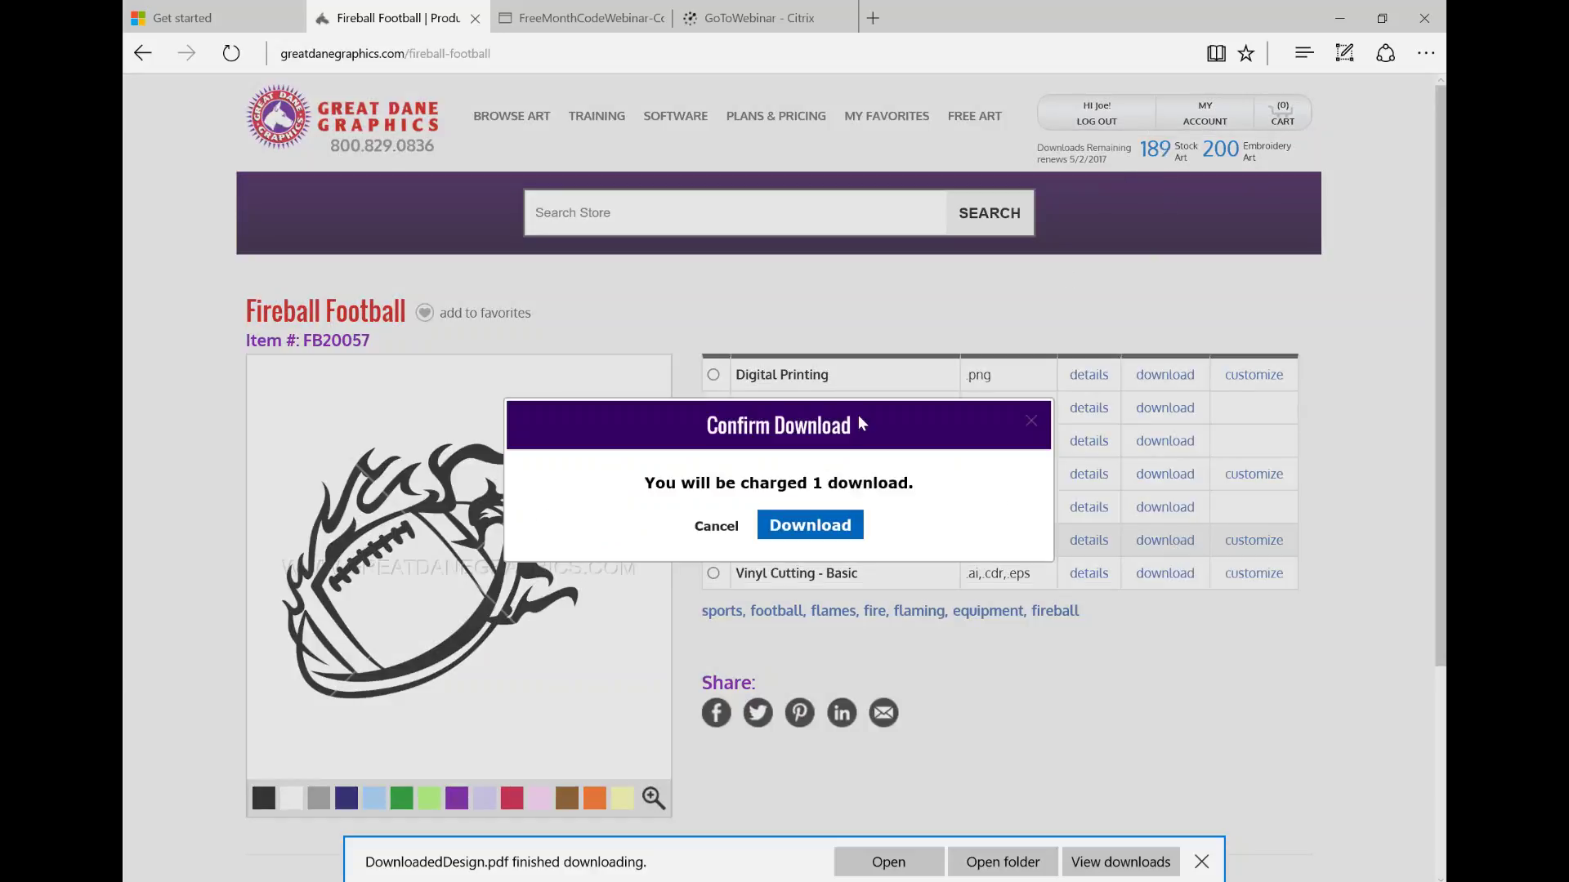
click(815, 529)
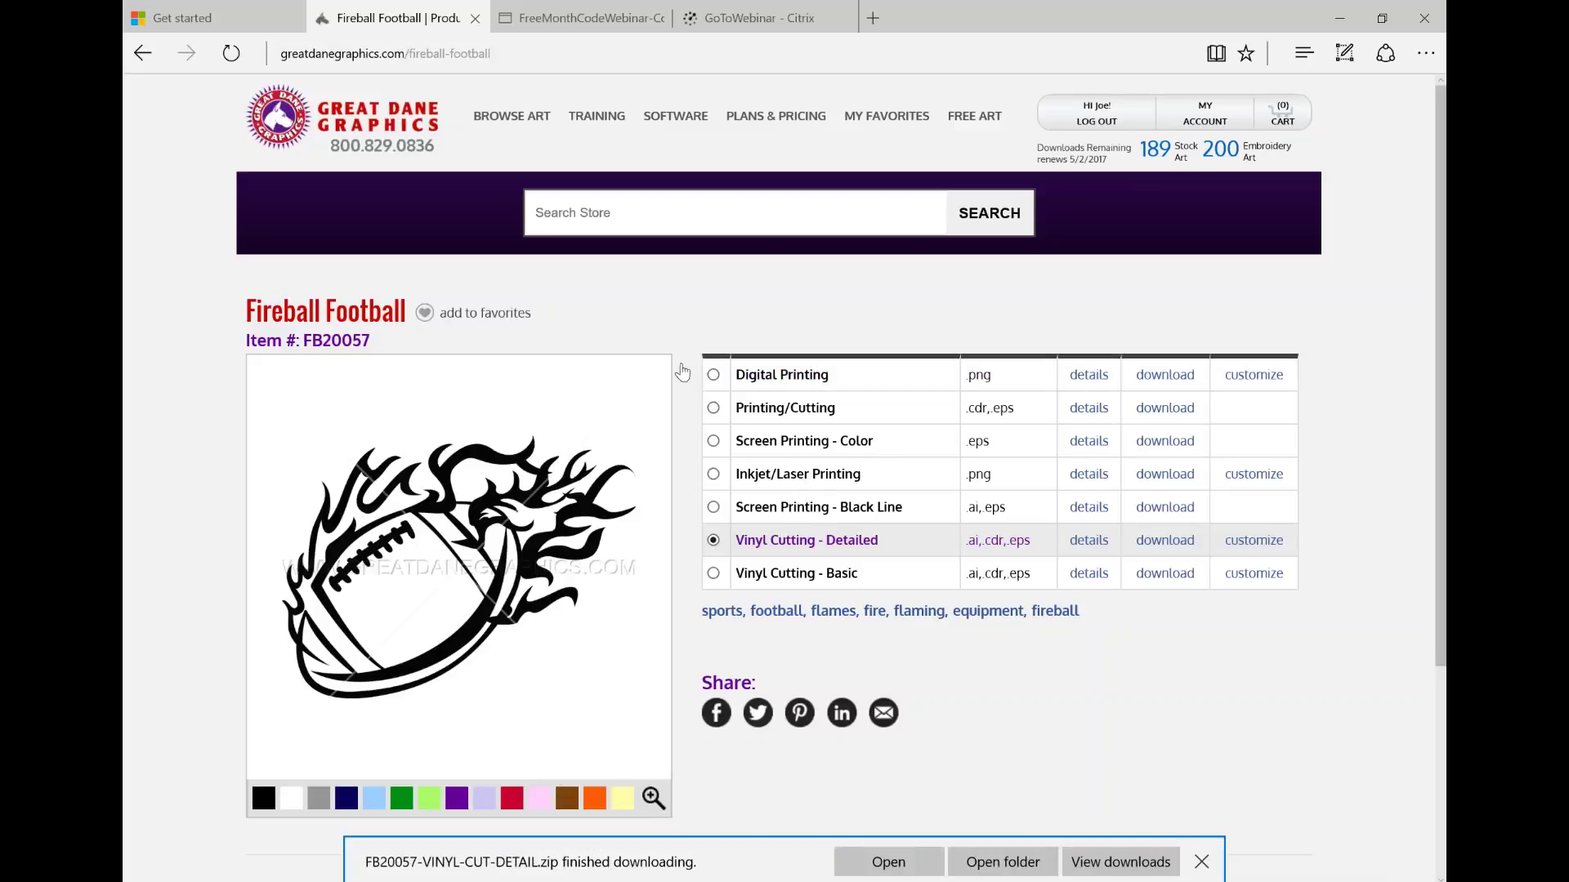
click(1202, 863)
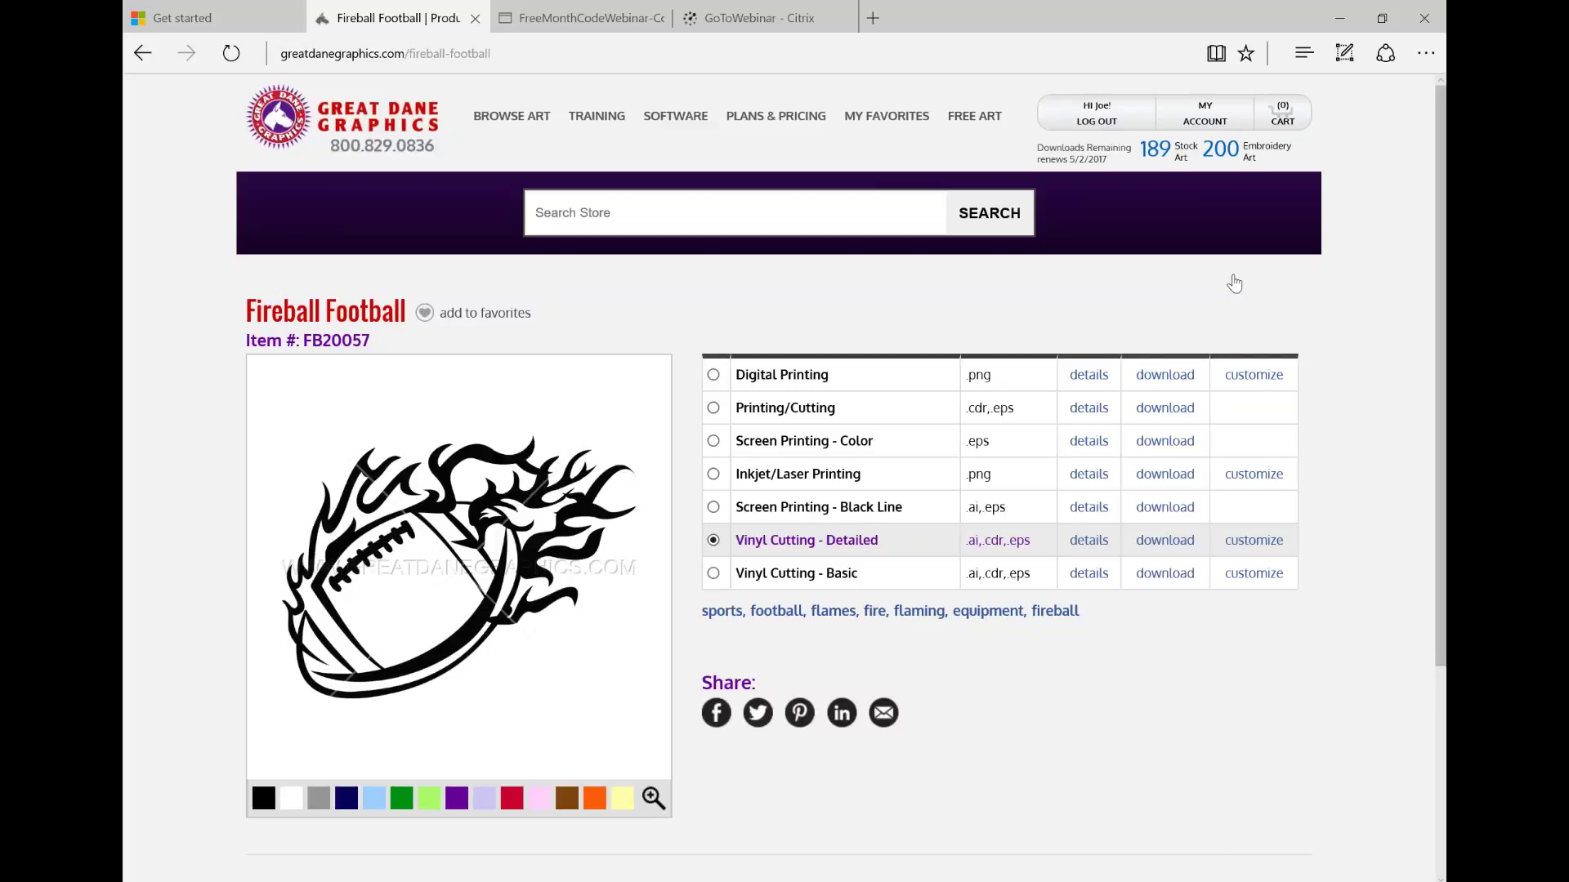
Step: Minimize the browser and move the DownloadedDesign PDF from the Downloads folder onto the desktop
click(1340, 18)
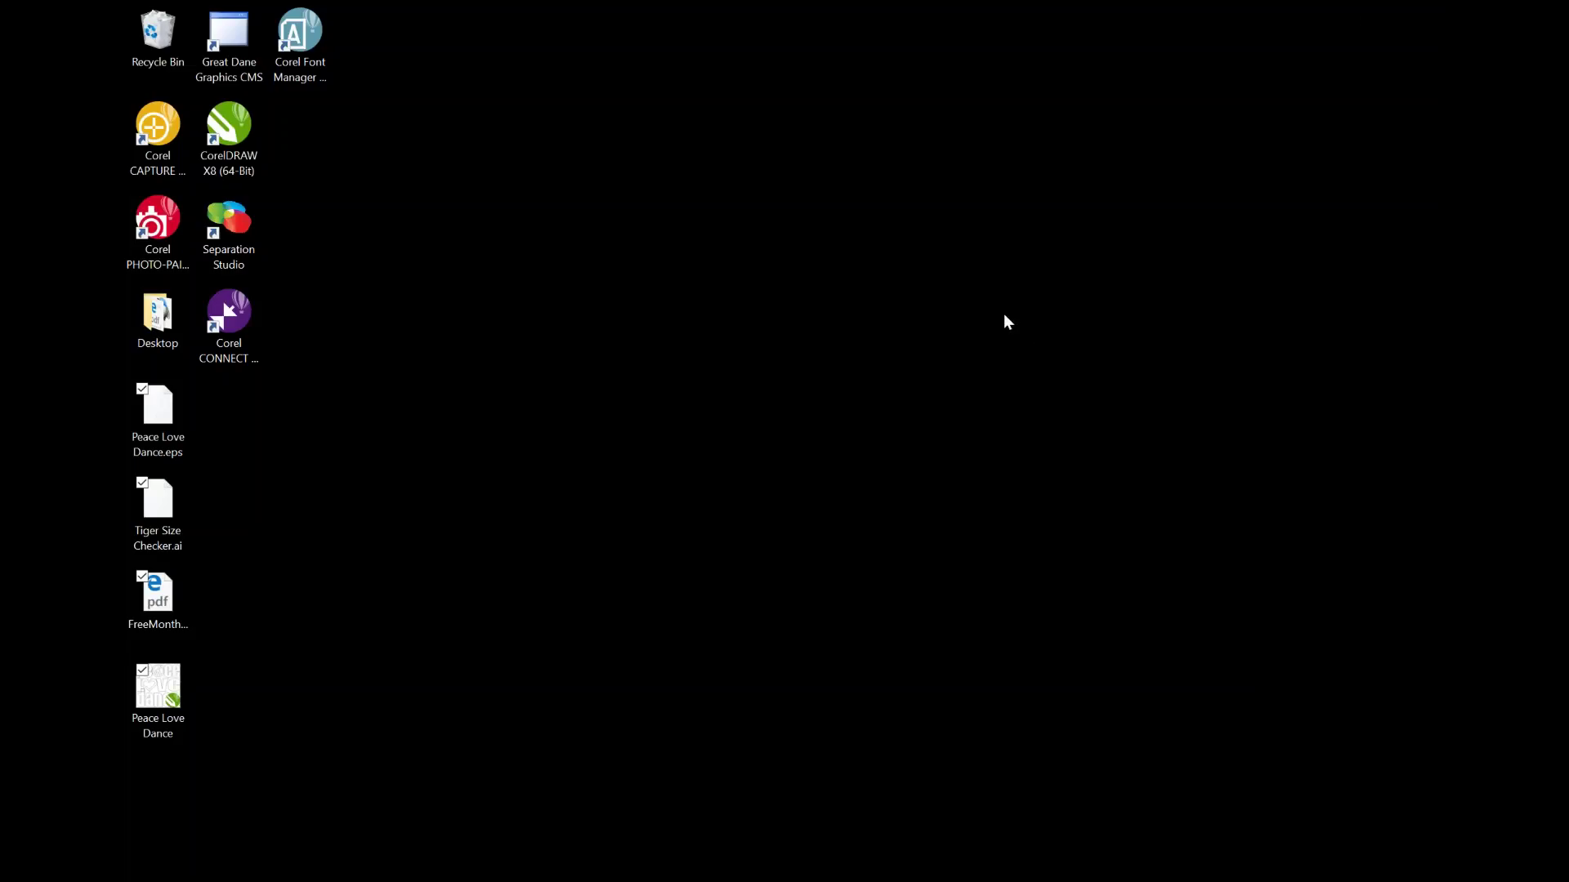
click(158, 315)
double_click(158, 315)
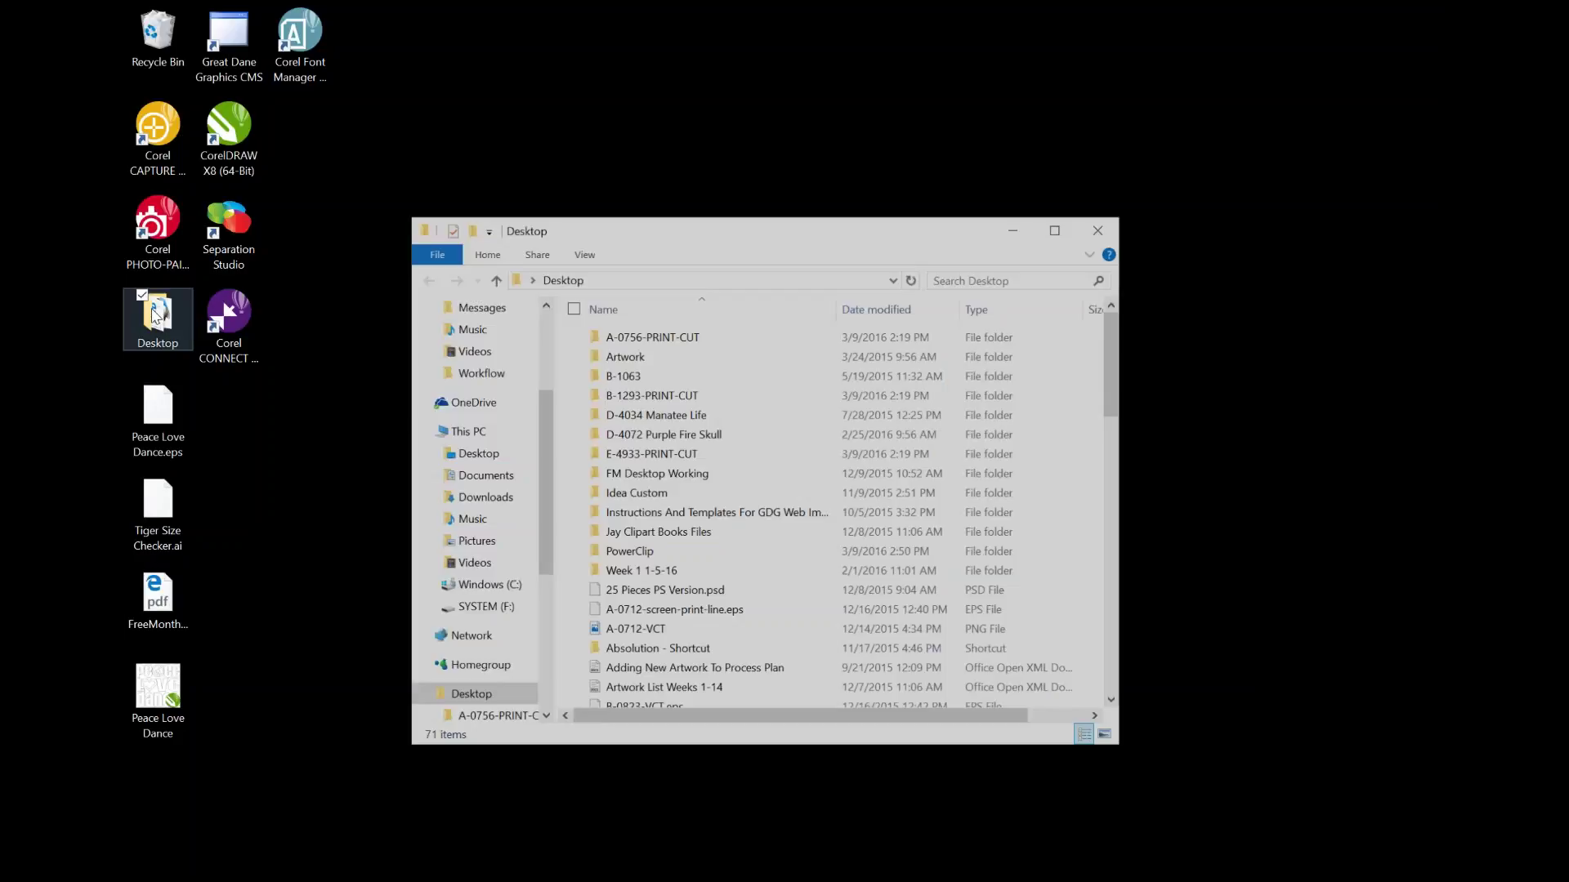
click(484, 503)
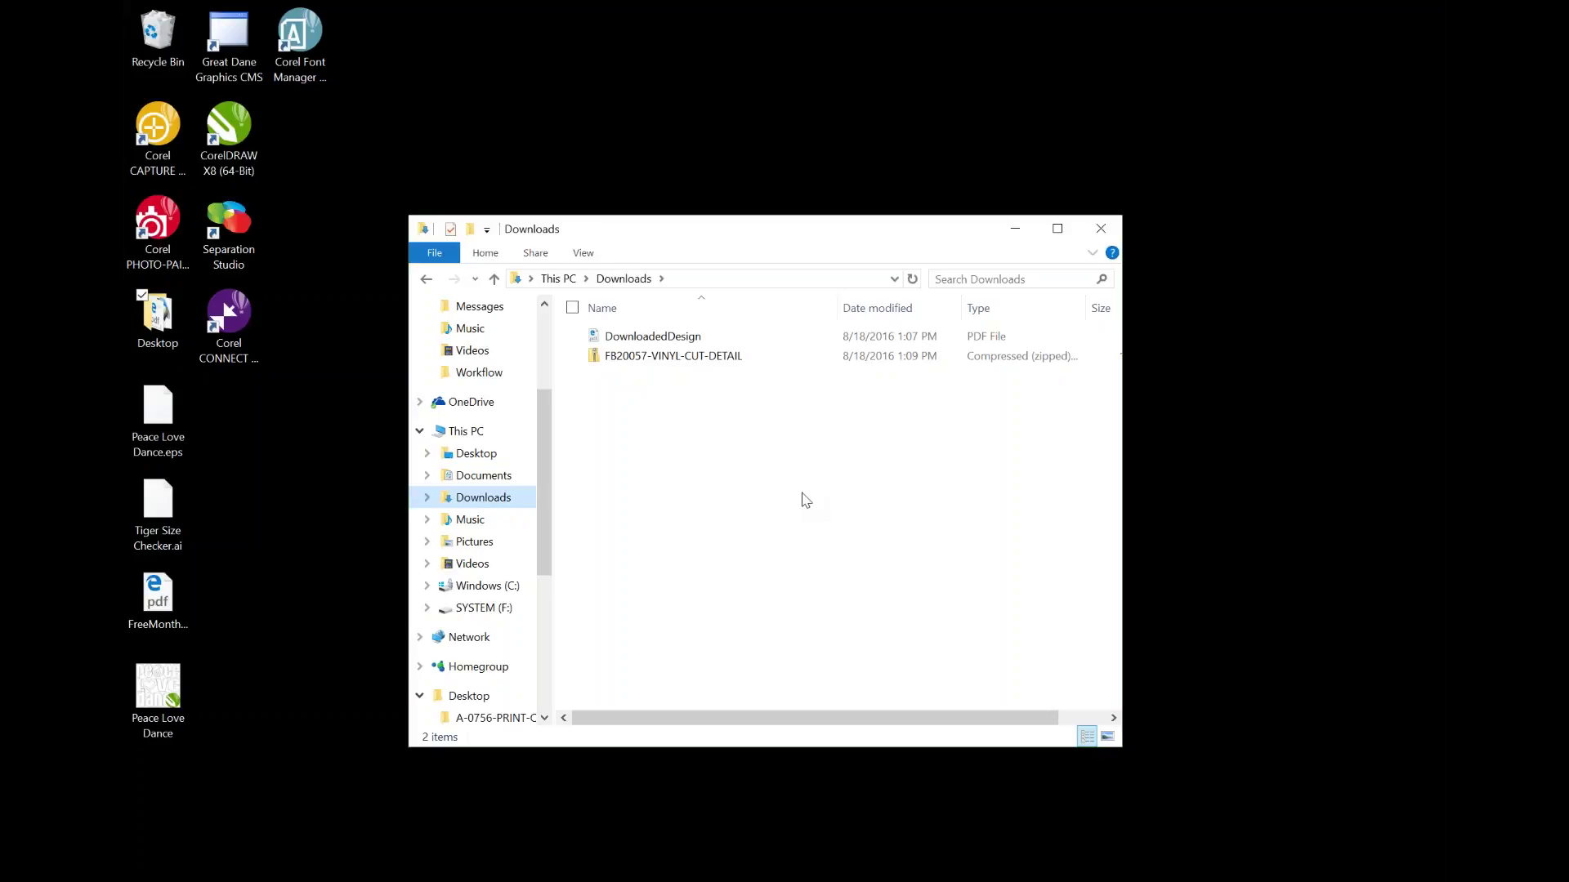
drag(648, 339, 390, 243)
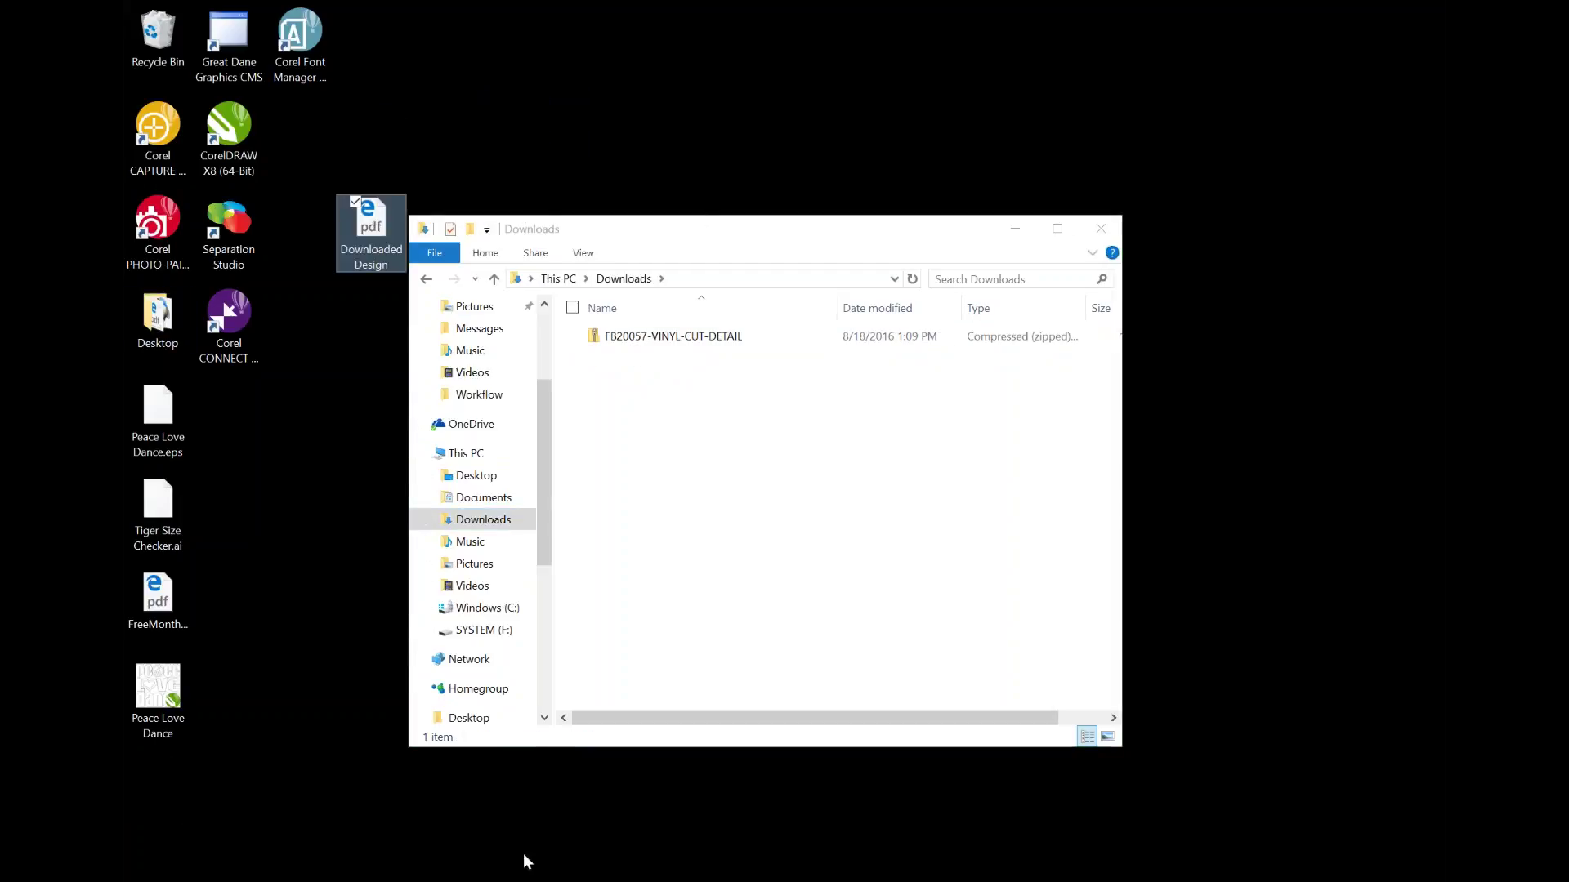
Step: Switch to CorelDRAW X8 and open the DownloadedDesign PDF from the desktop, importing its text as curves
click(689, 866)
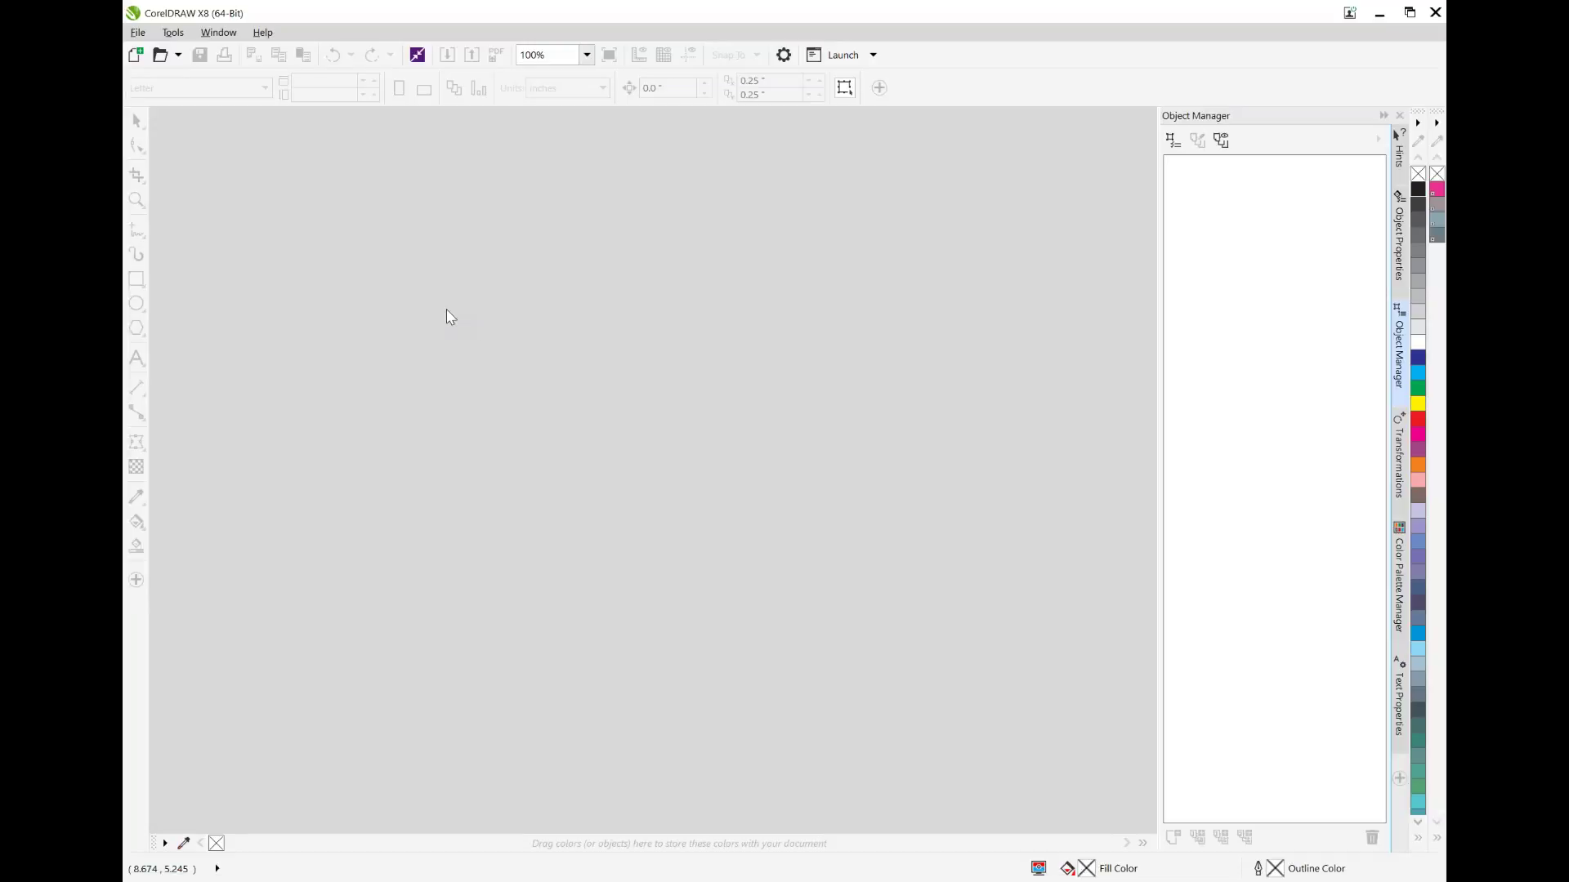
click(138, 32)
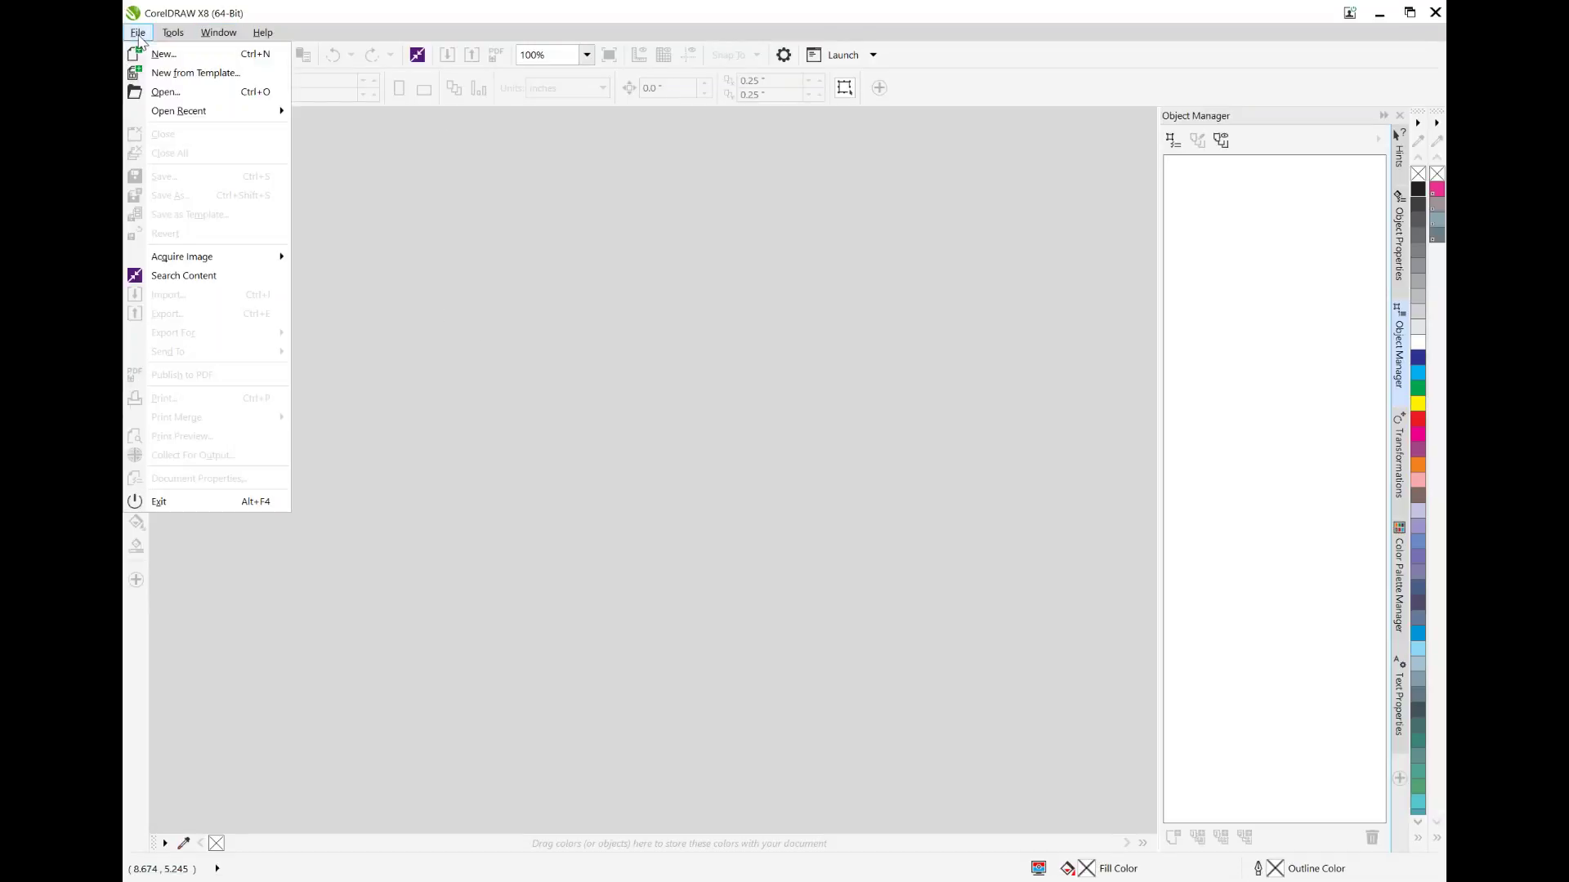
click(166, 93)
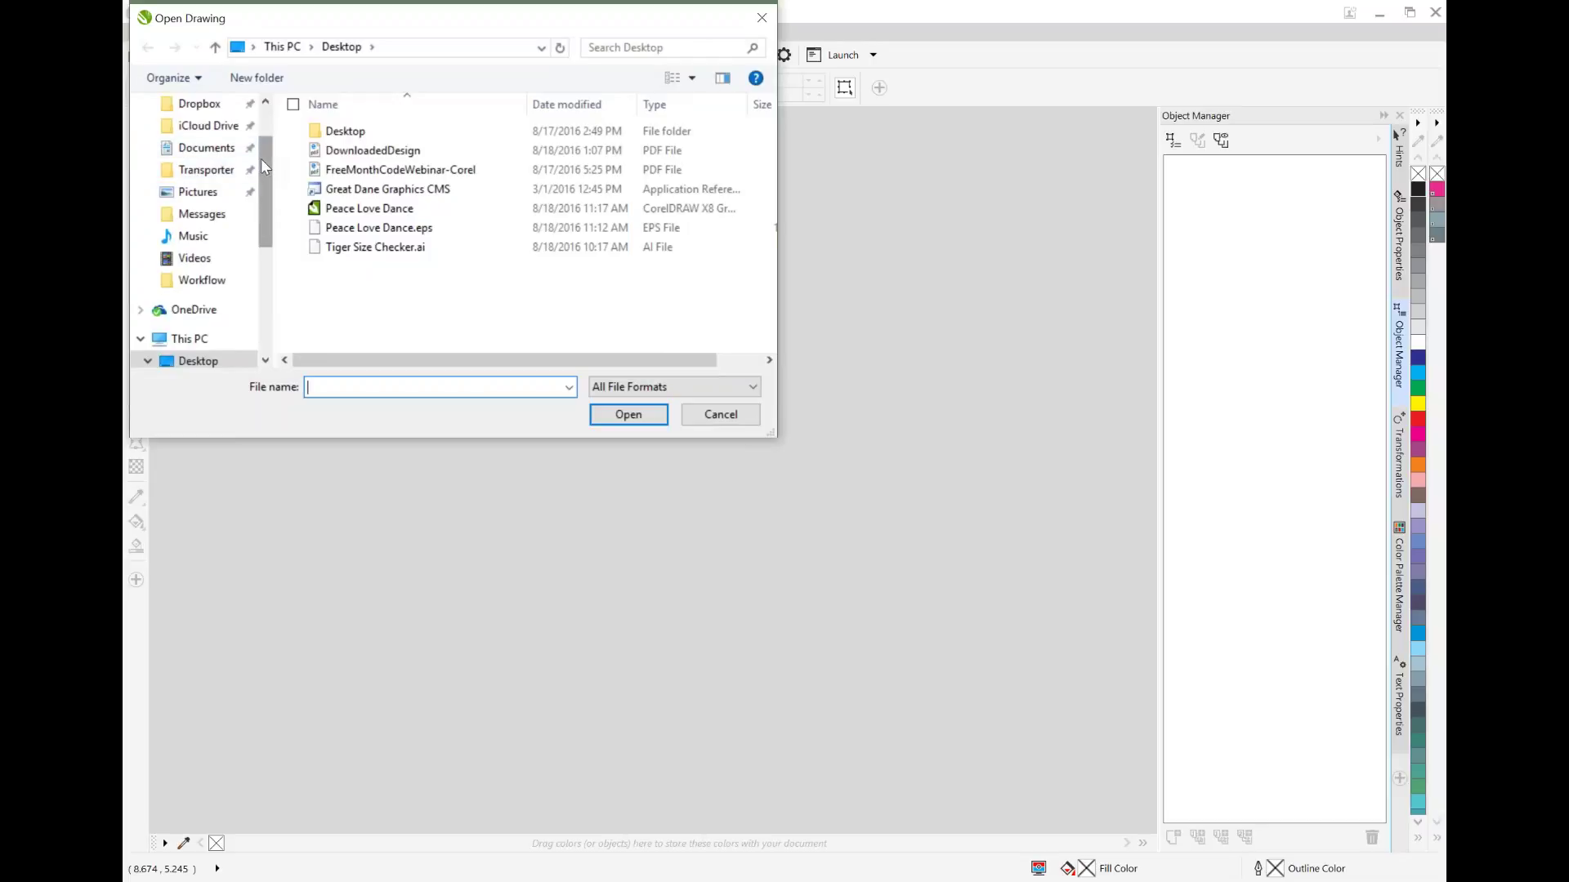
scroll(261, 167, up, 3)
scroll(261, 167, down, 3)
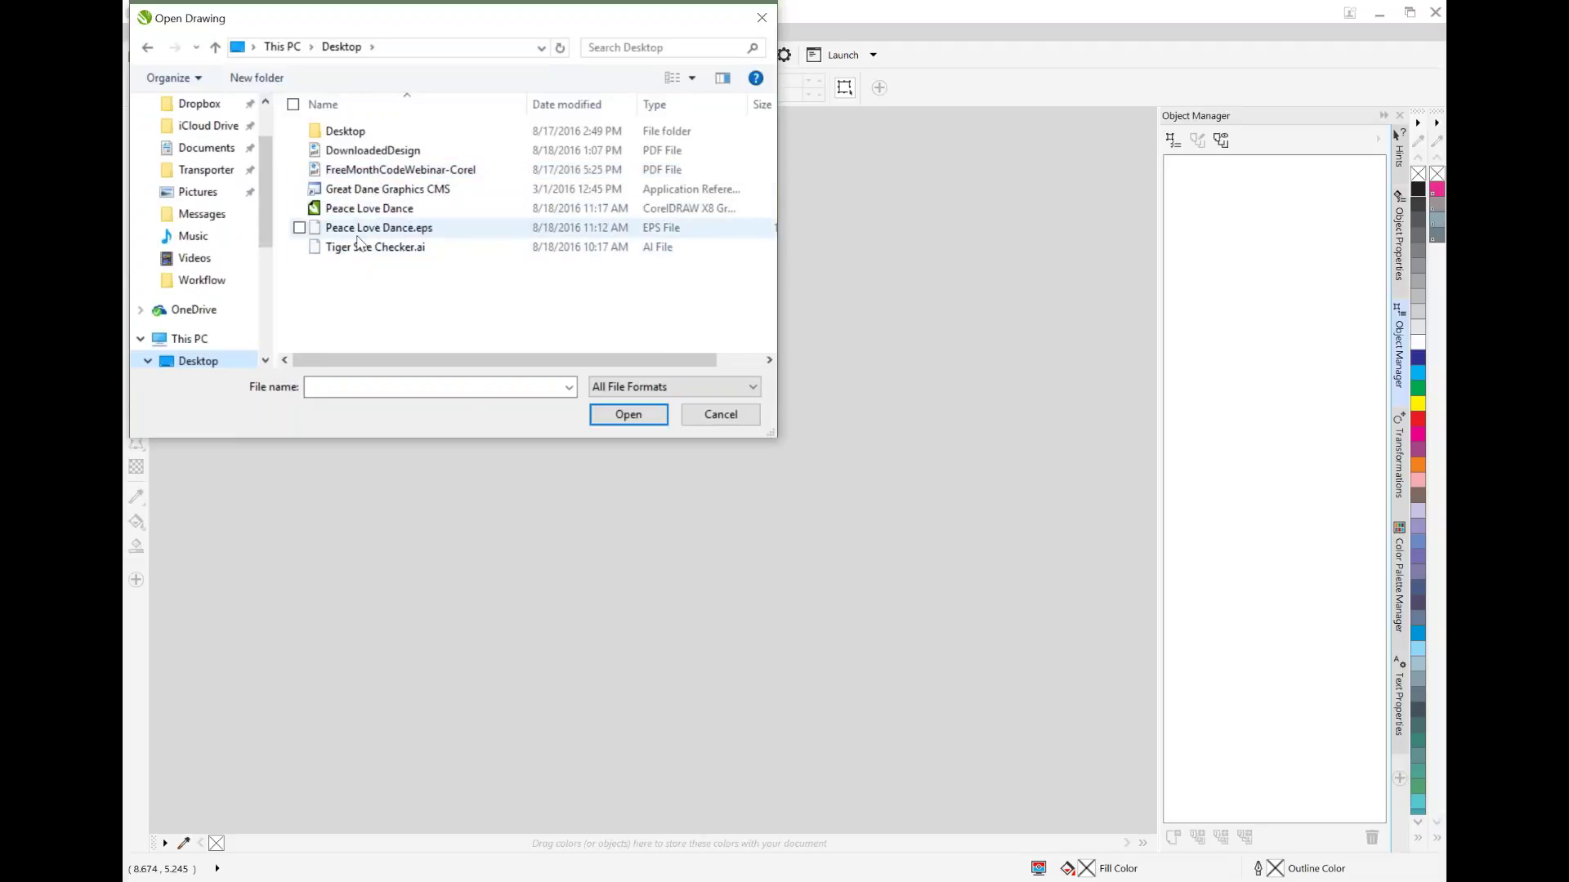
double_click(368, 155)
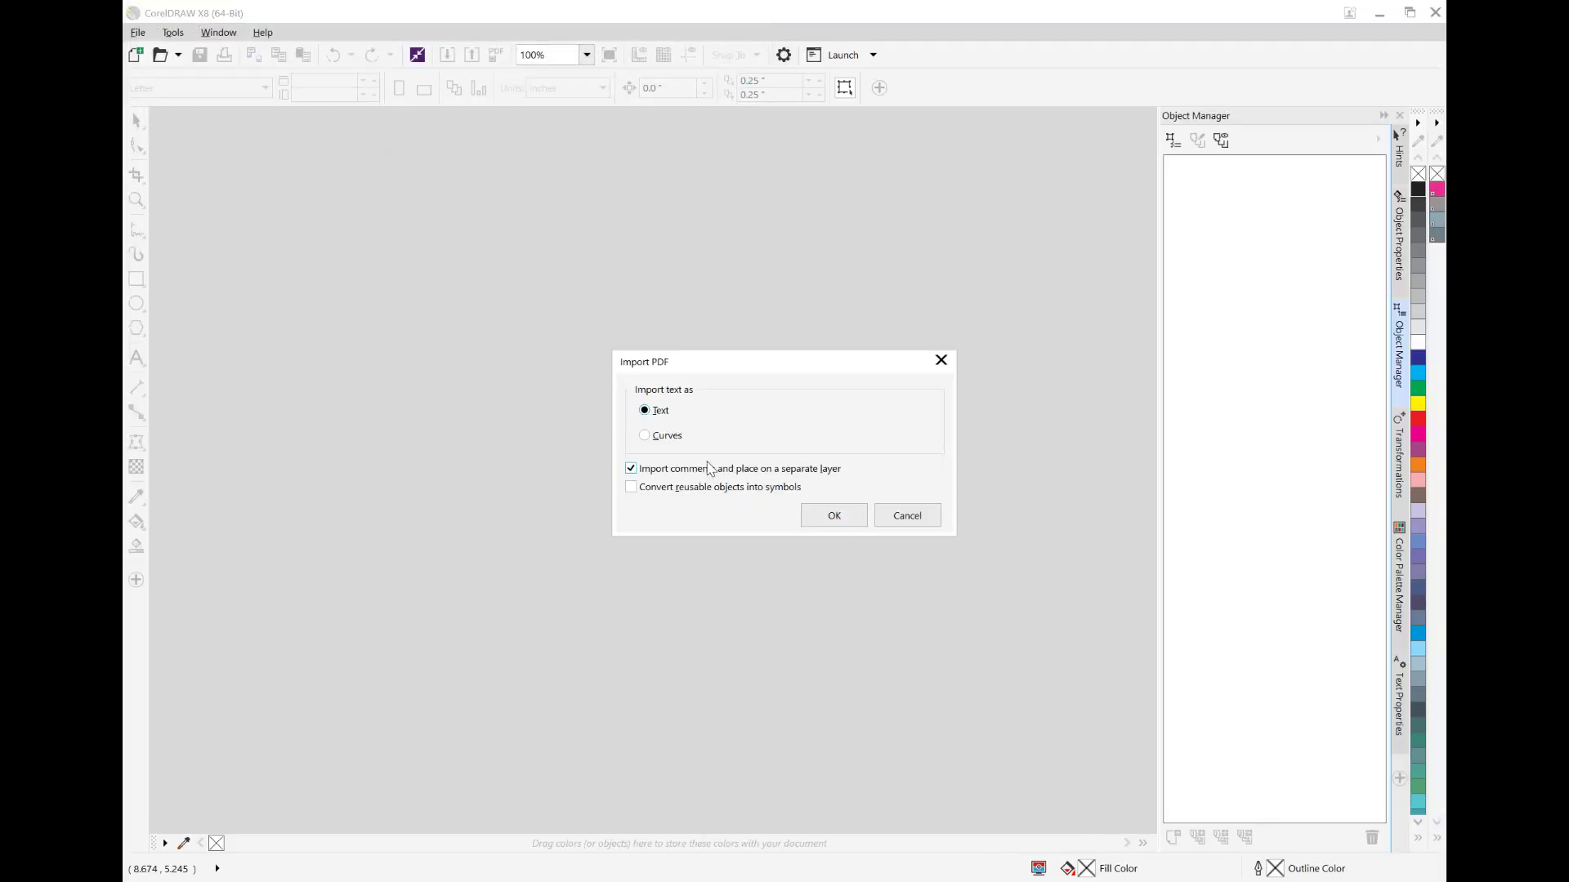
click(645, 435)
click(842, 518)
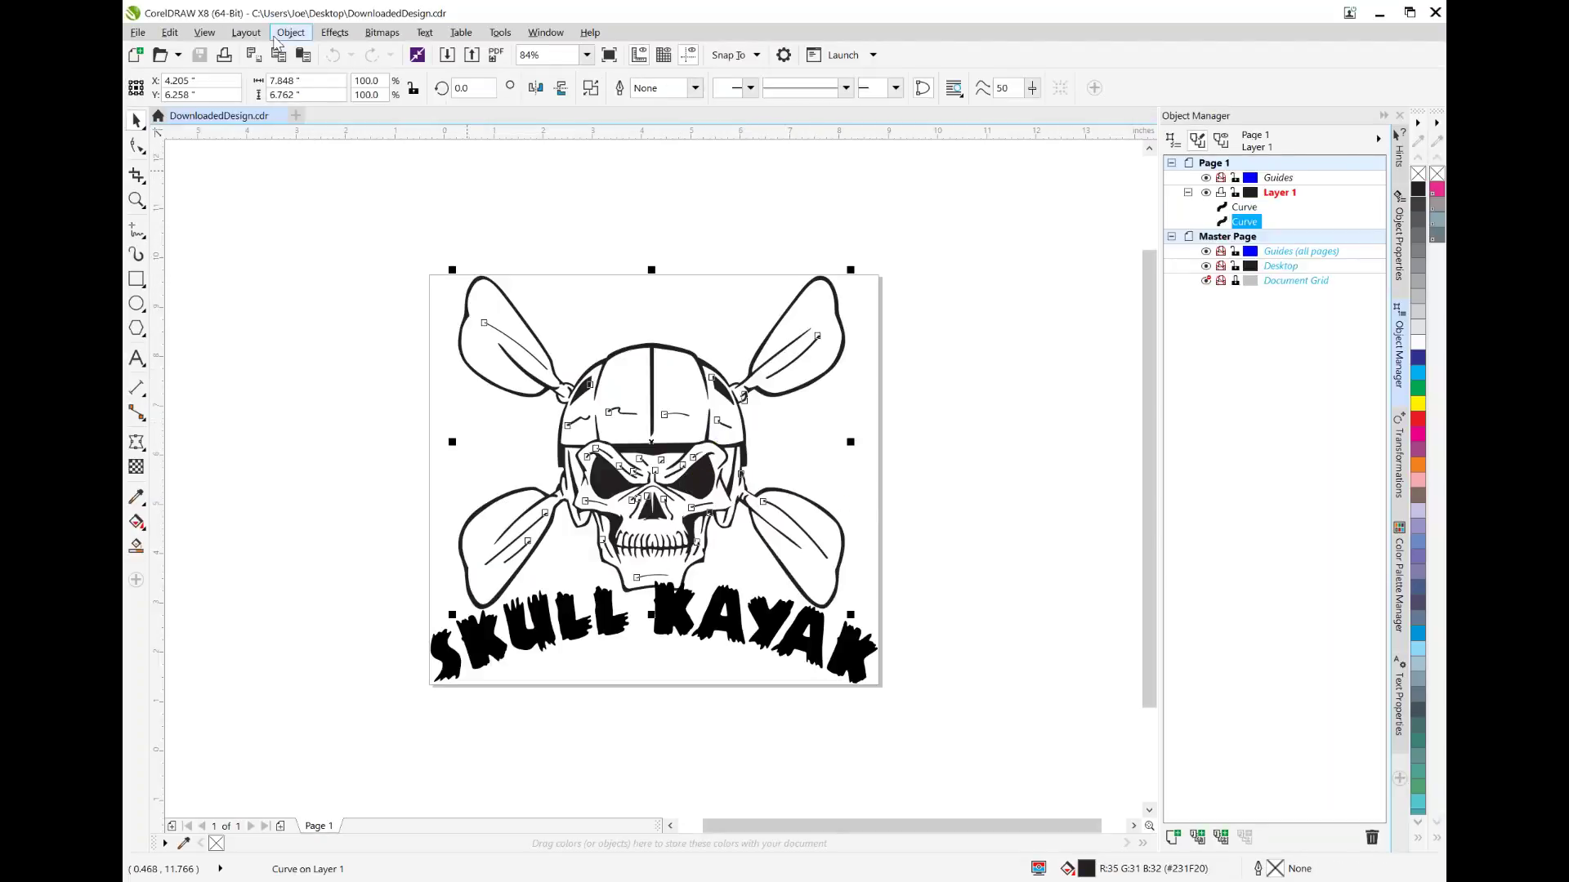
Step: Examine the skull and text outlines in Wireframe view, and return to Normal view
click(204, 33)
click(225, 73)
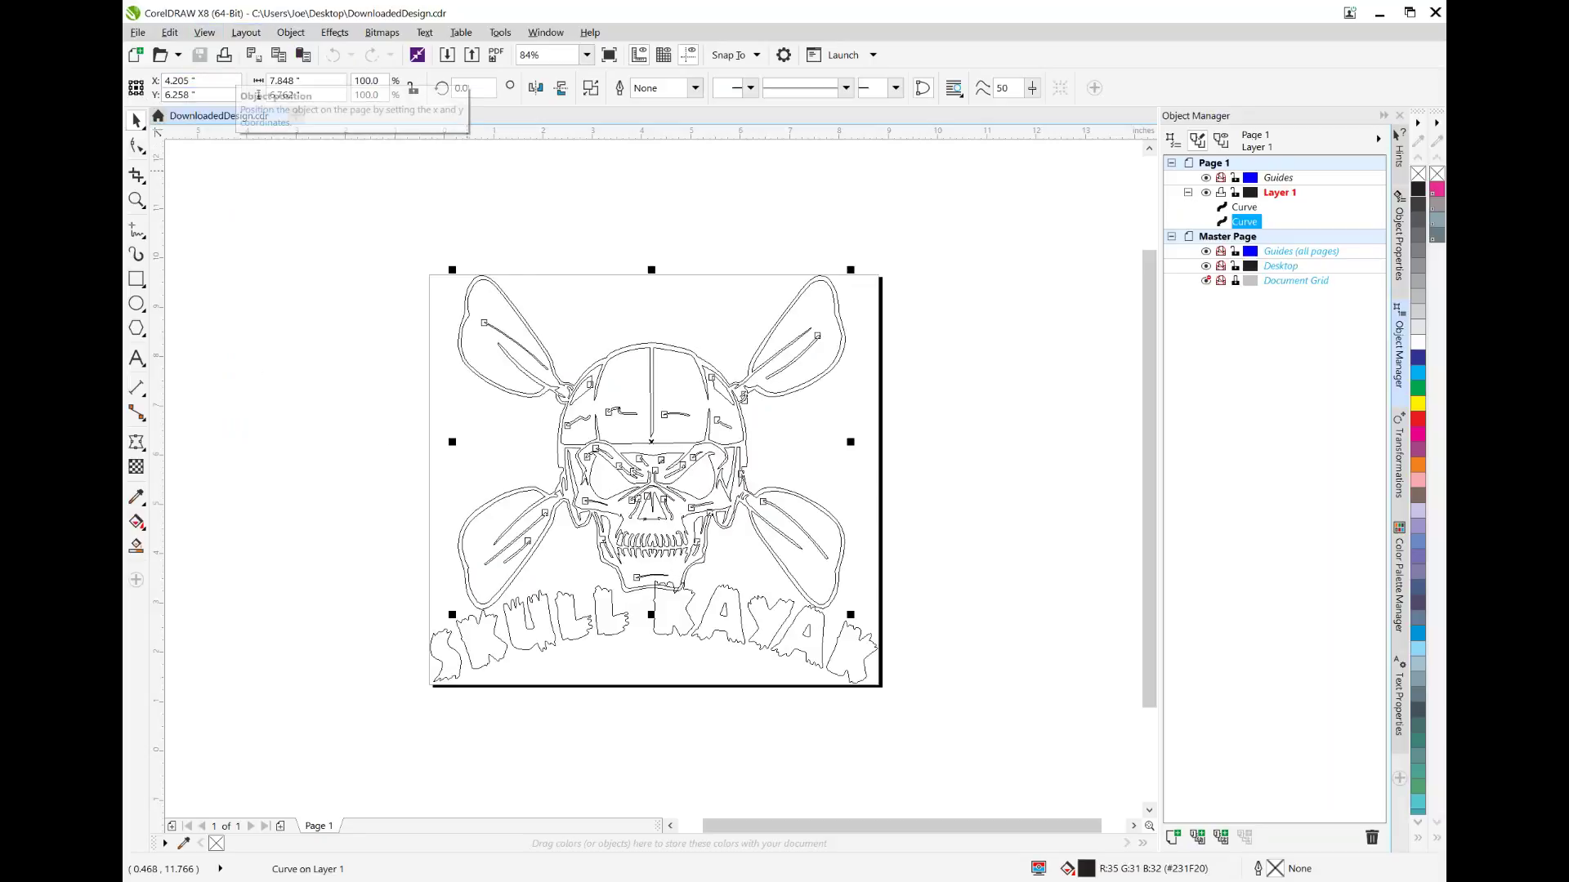
click(204, 33)
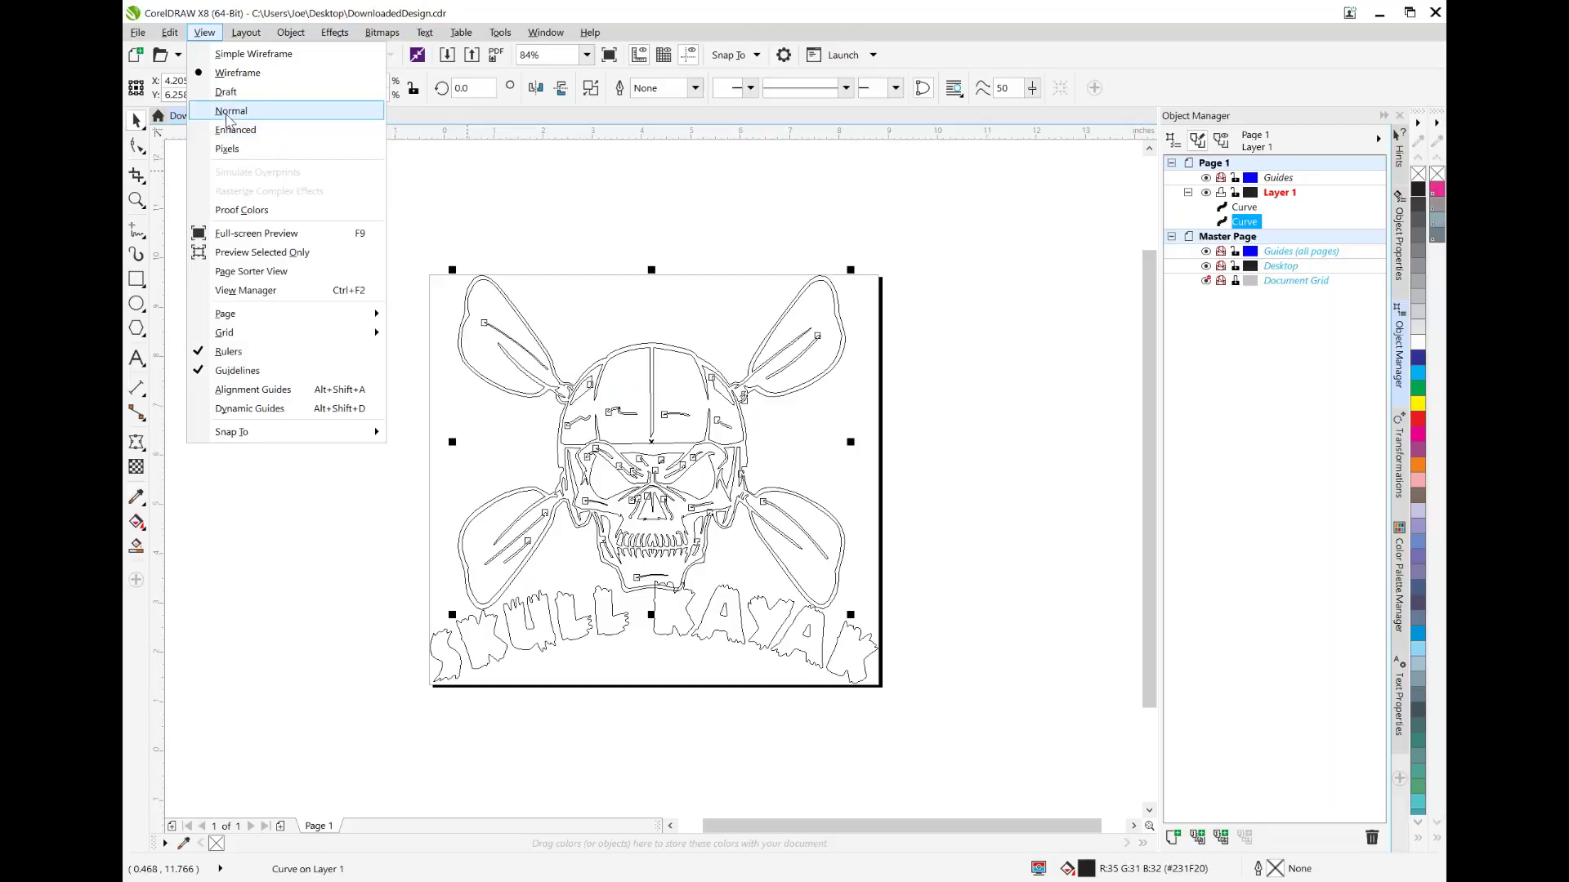
click(229, 114)
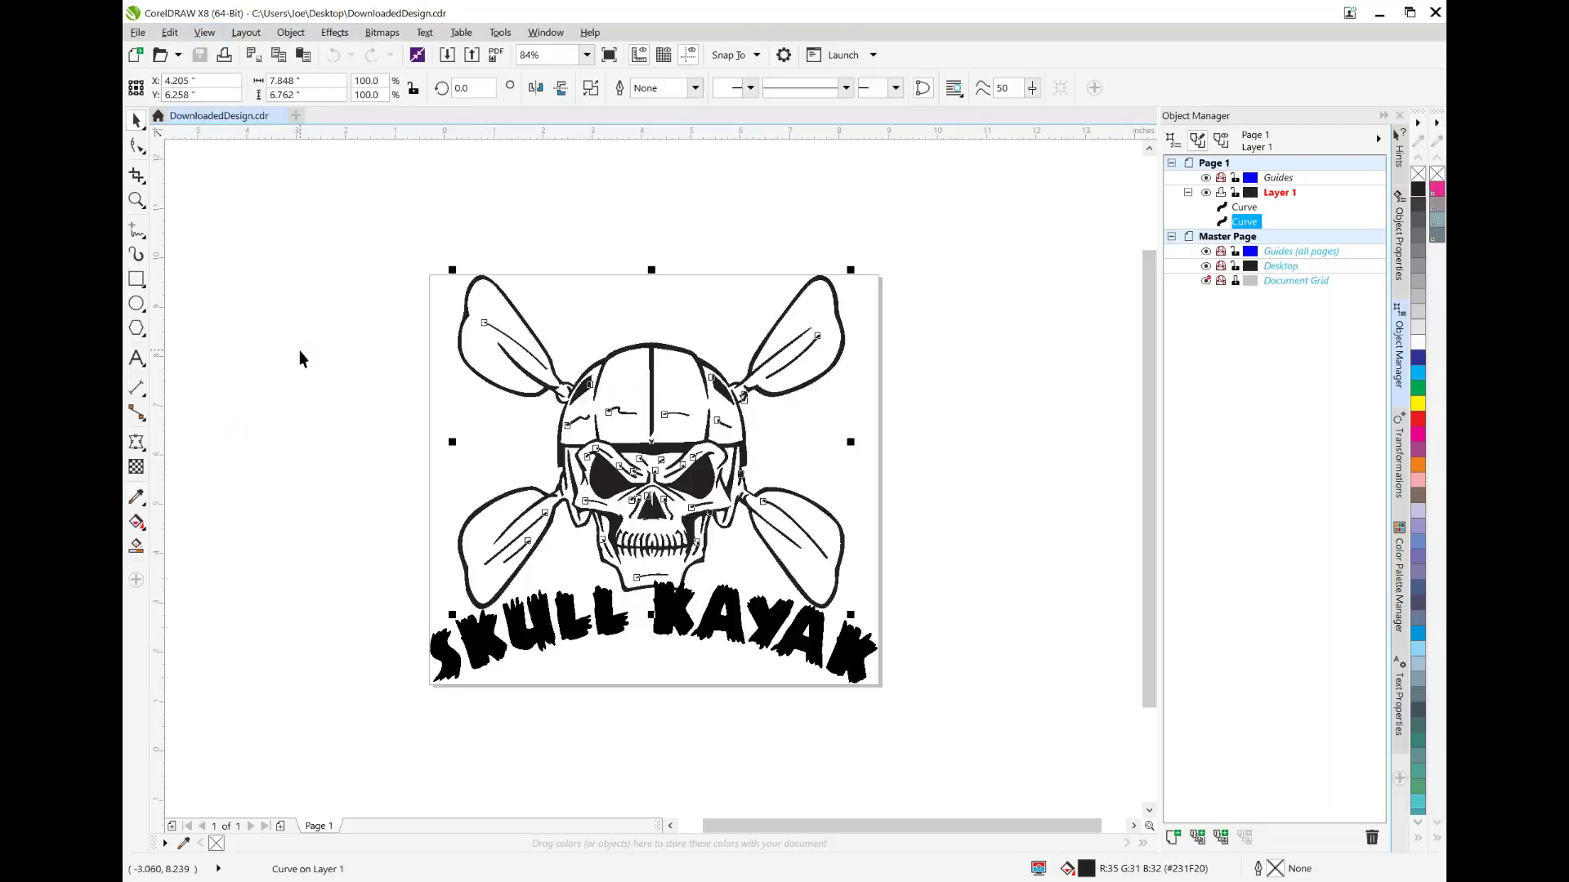
Step: Close the DownloadedDesign drawing and move the FB20057-VINYL-CUT-DETAIL zip file from the Downloads folder onto the desktop
click(281, 117)
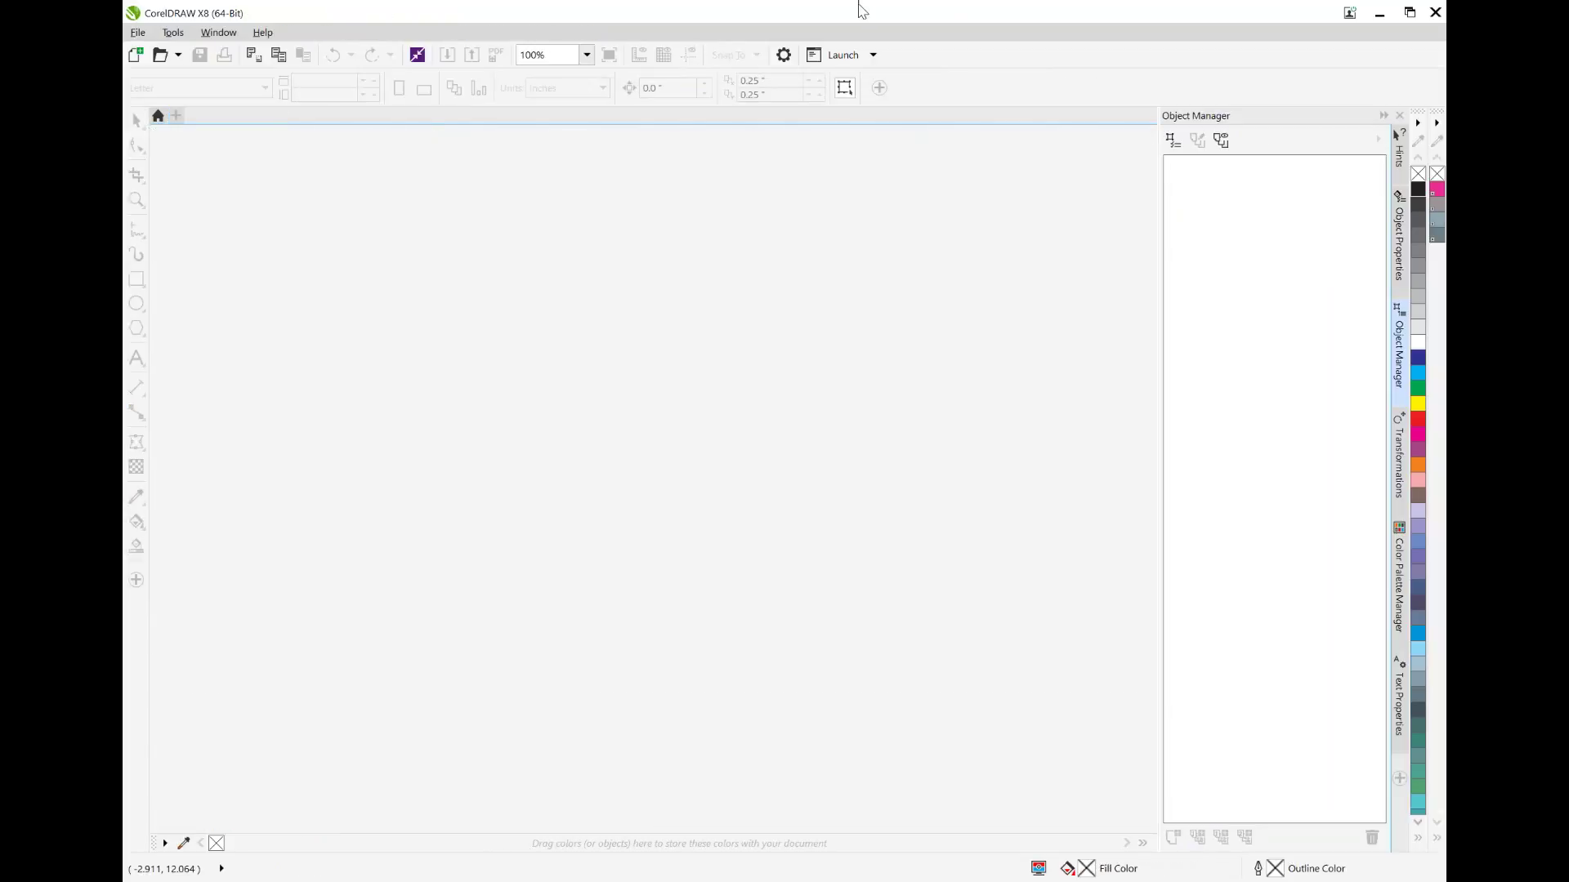
click(1379, 13)
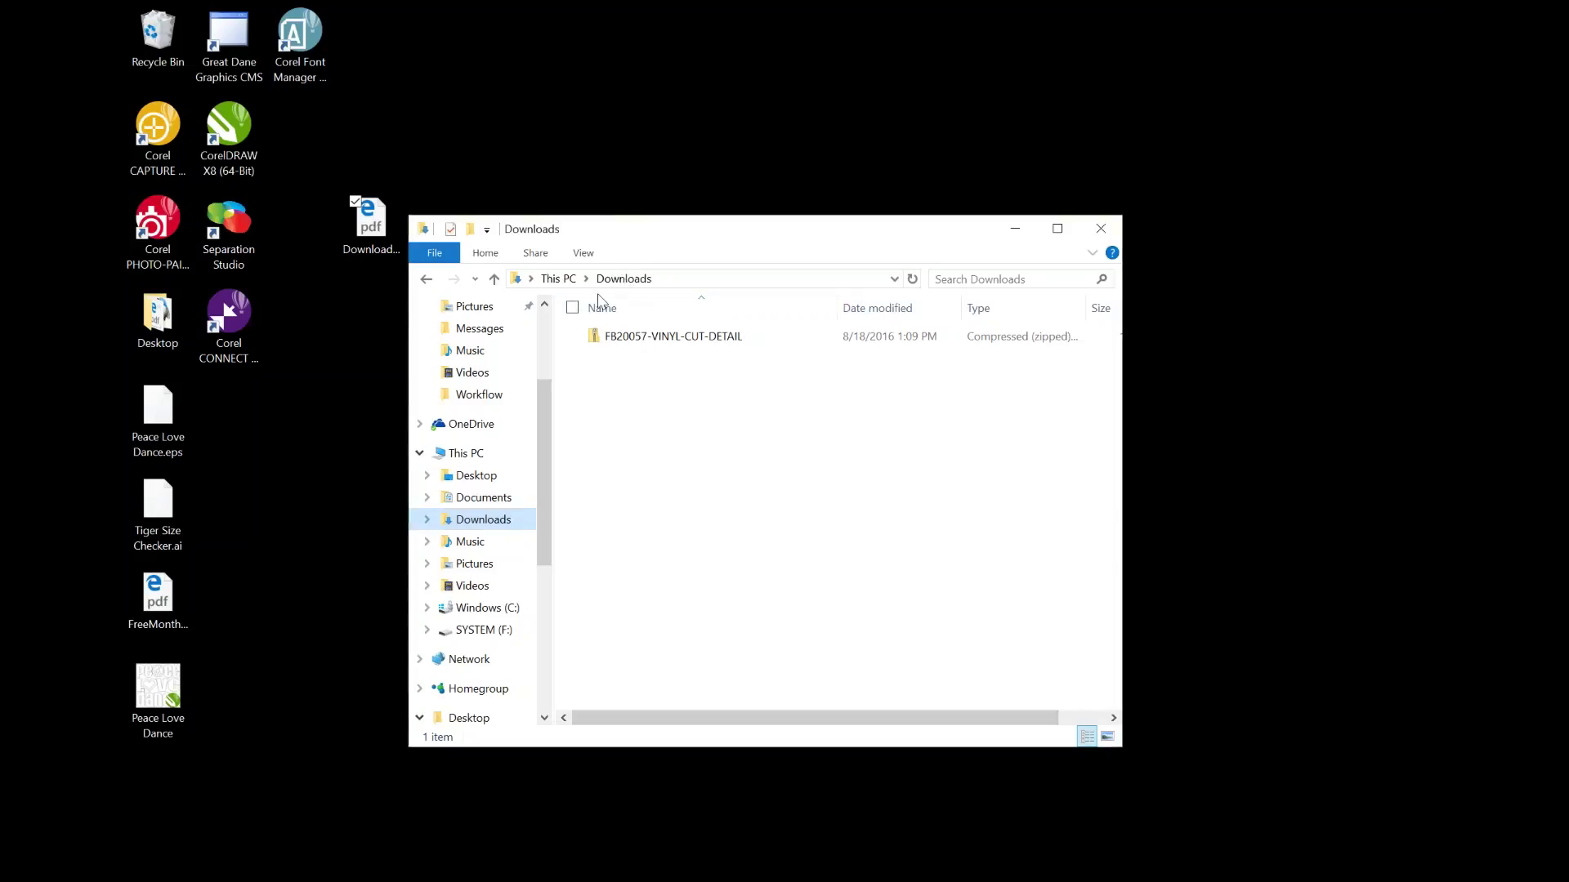
drag(616, 336, 522, 148)
drag(778, 247, 818, 268)
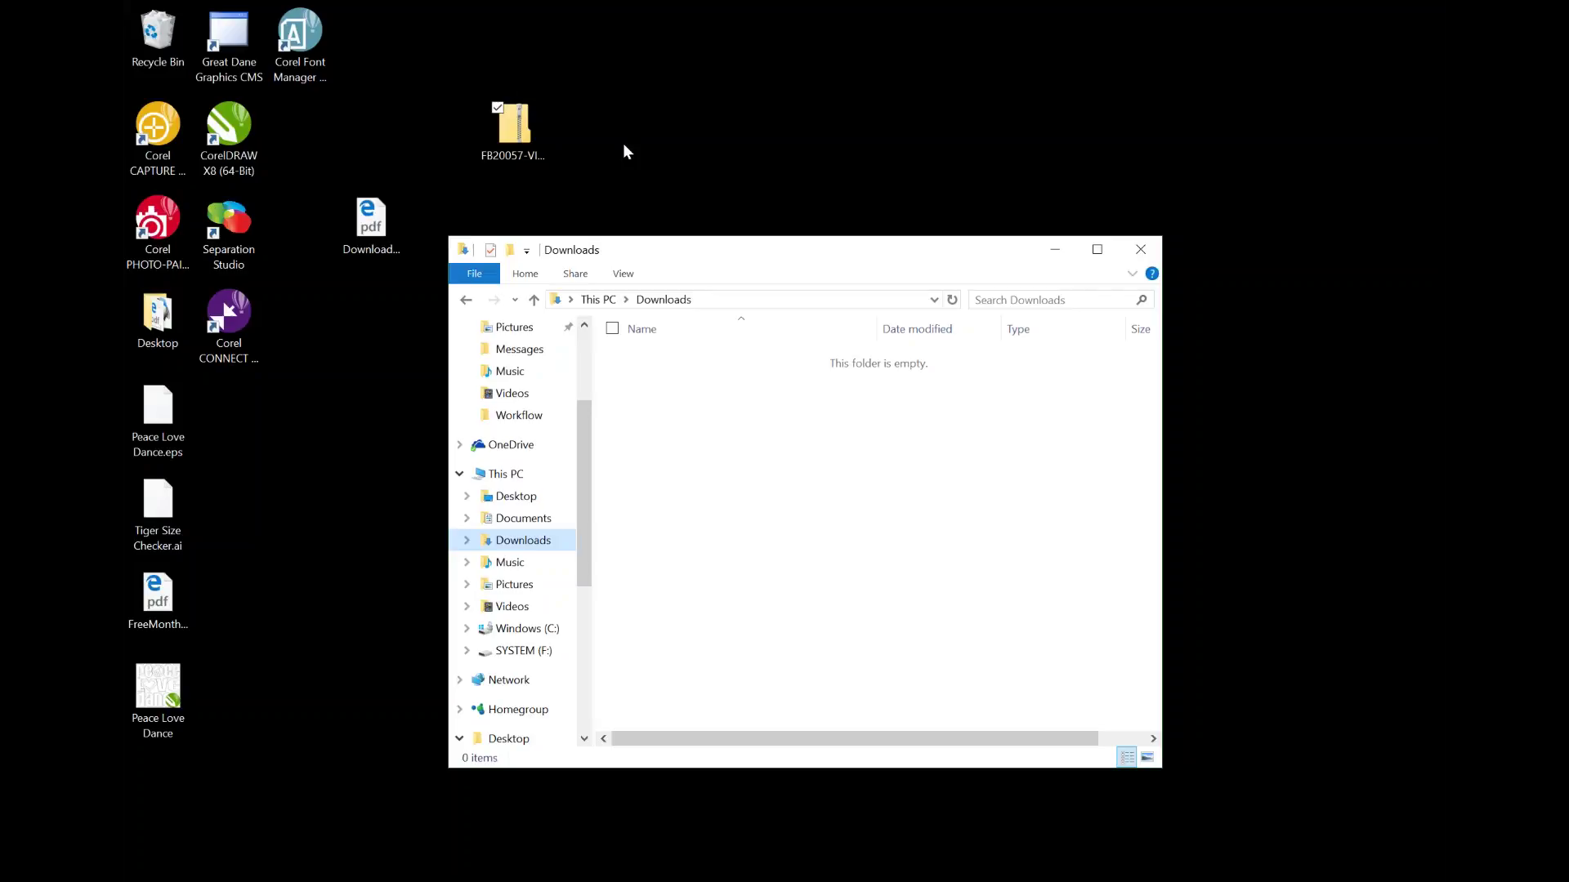
Step: Open the FB20057-VINYL-CUT-DETAIL zip, close the Downloads window, and extract the artwork folder onto the desktop
double_click(513, 123)
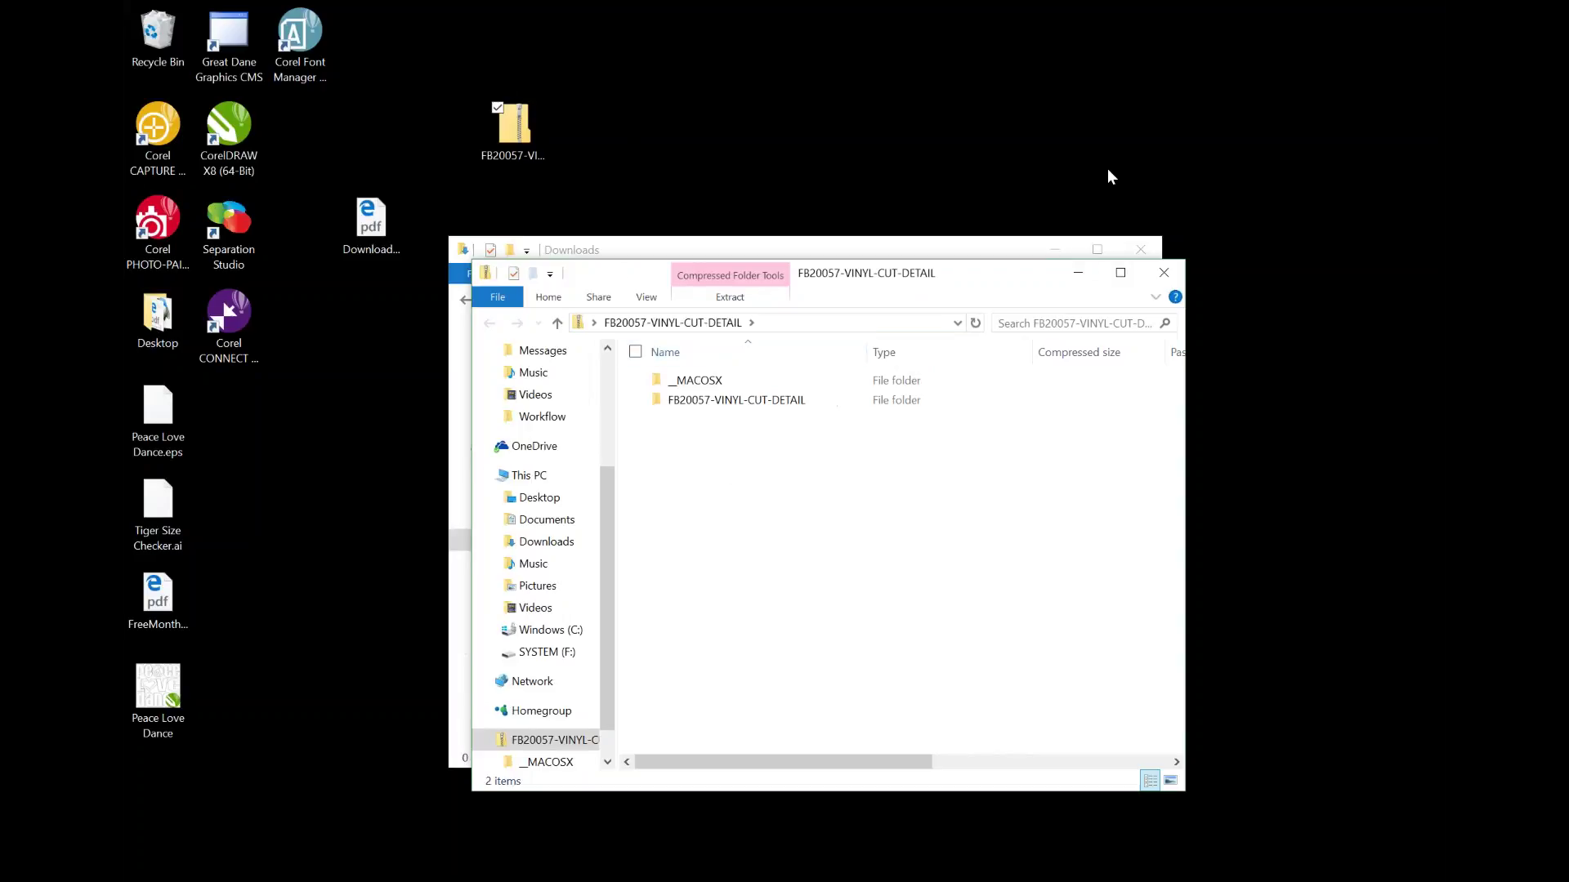
click(1146, 251)
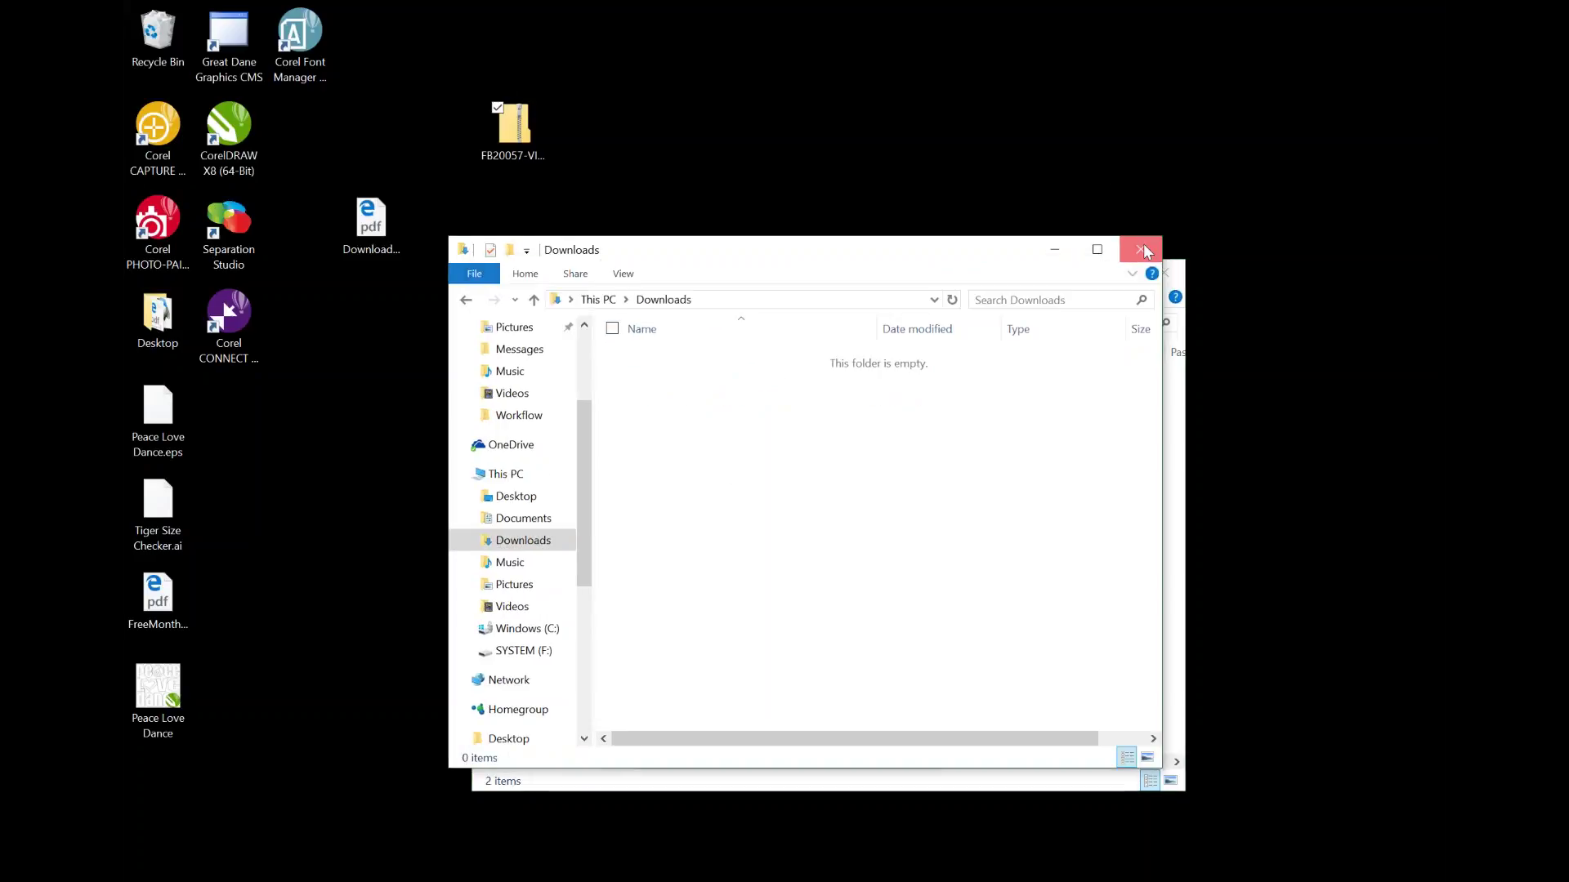
click(1147, 251)
drag(1008, 260, 980, 279)
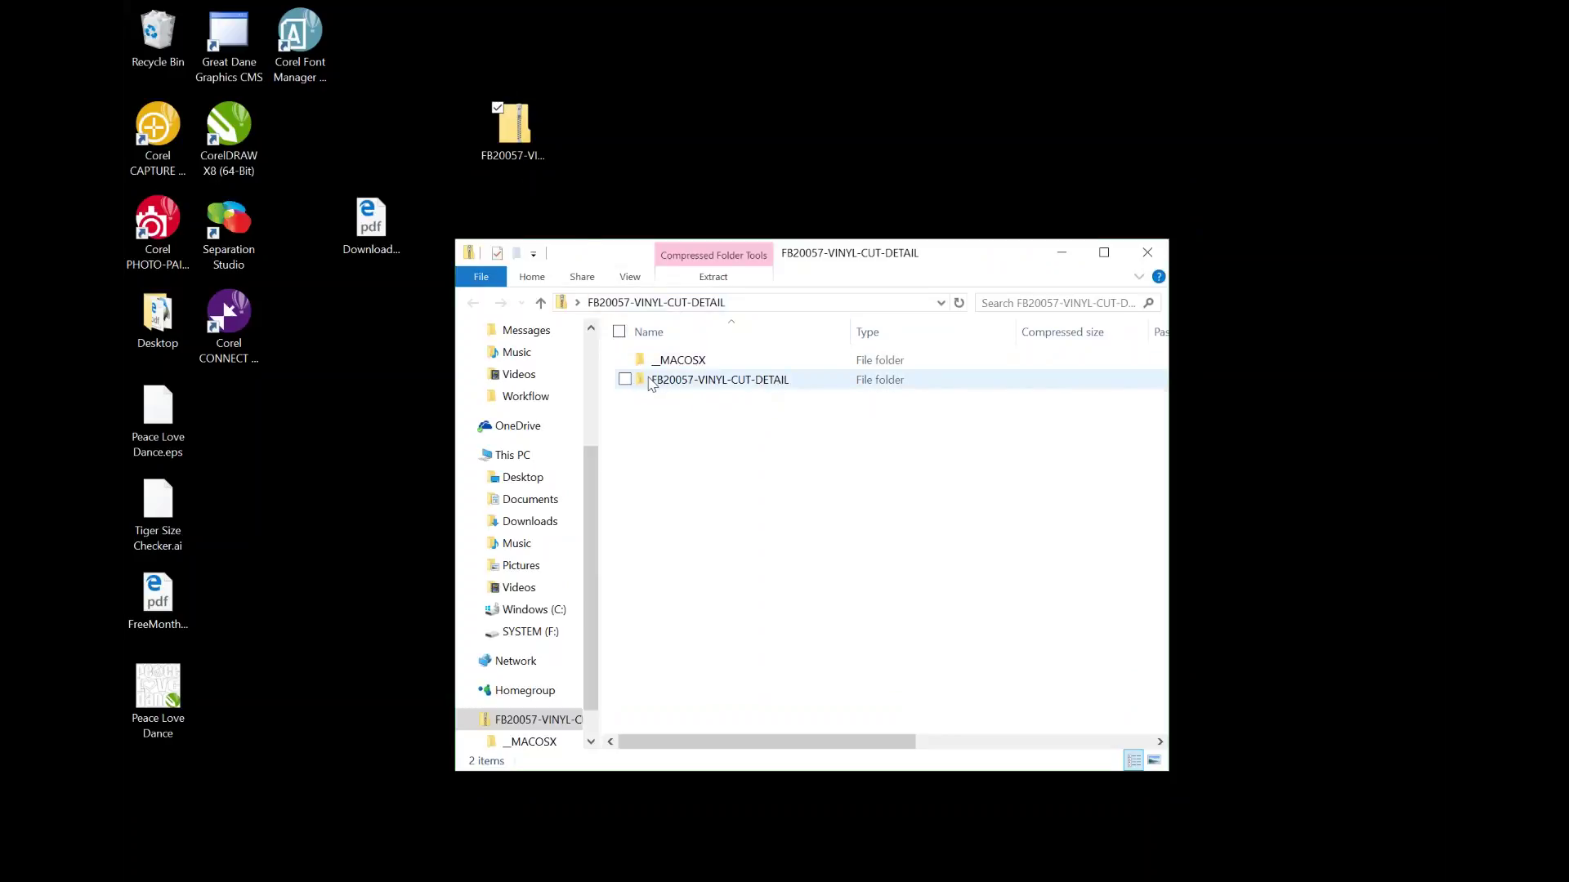
drag(650, 384, 370, 450)
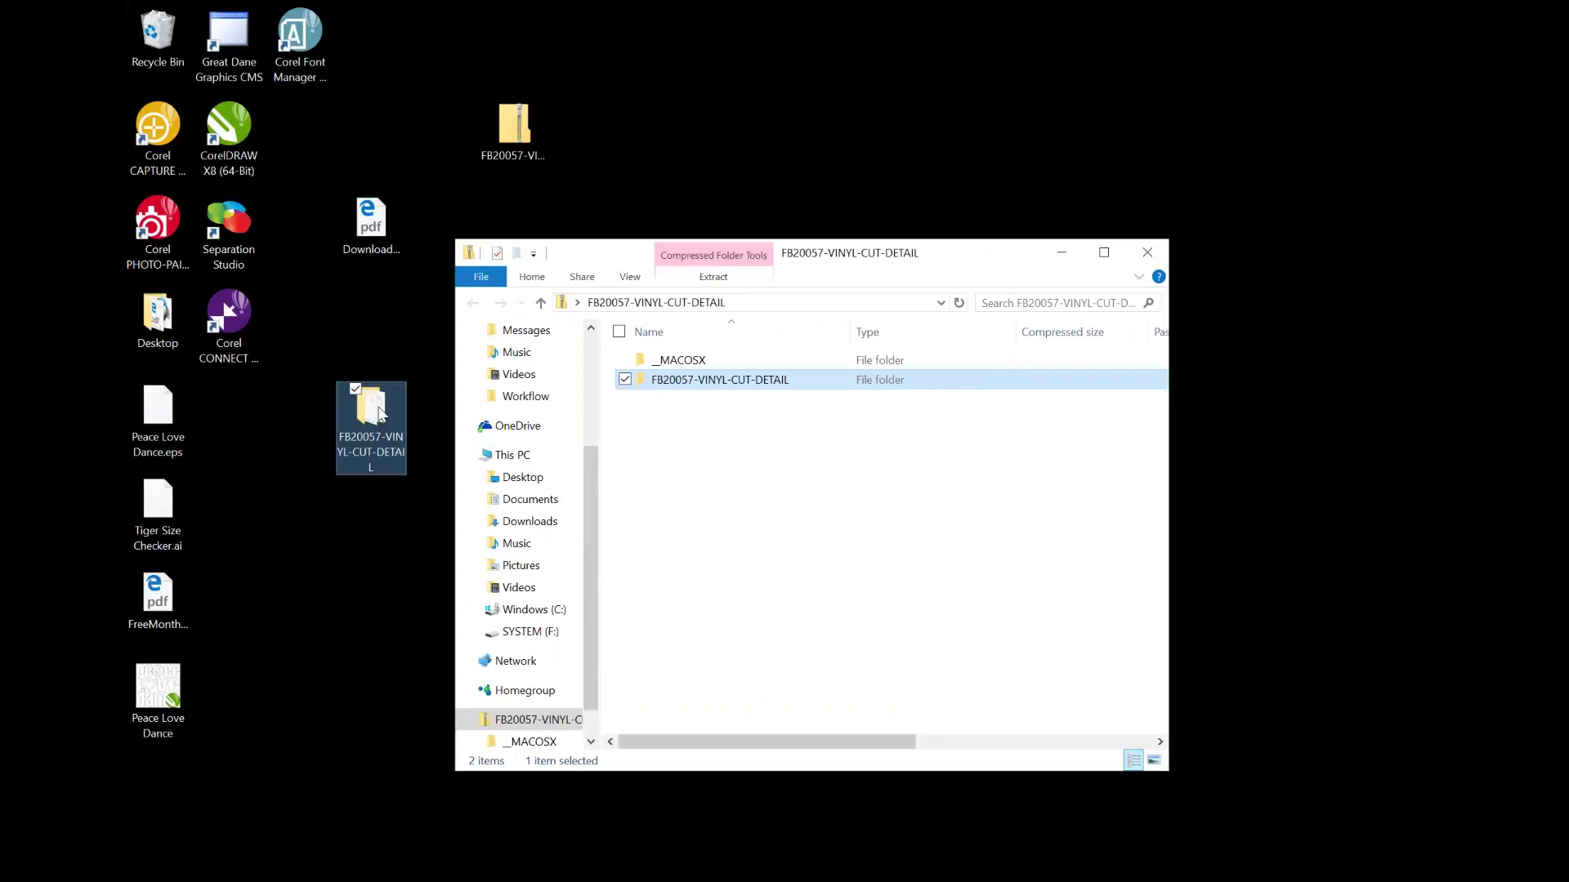
Step: Check the file formats inside the extracted artwork folder and inside the matching folder of the zip
double_click(380, 415)
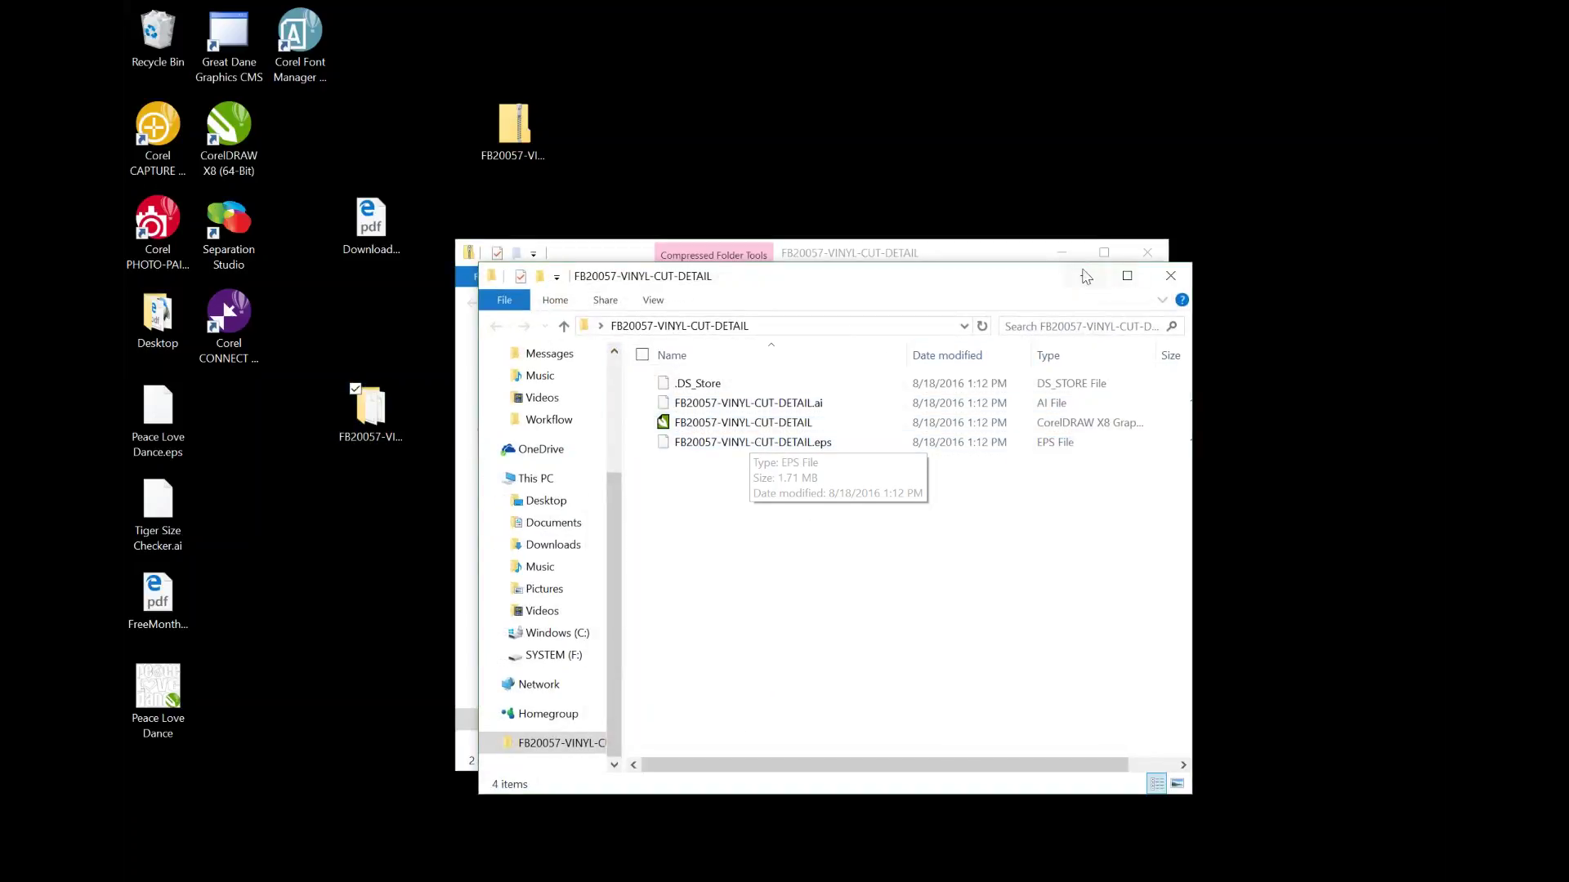
click(1170, 276)
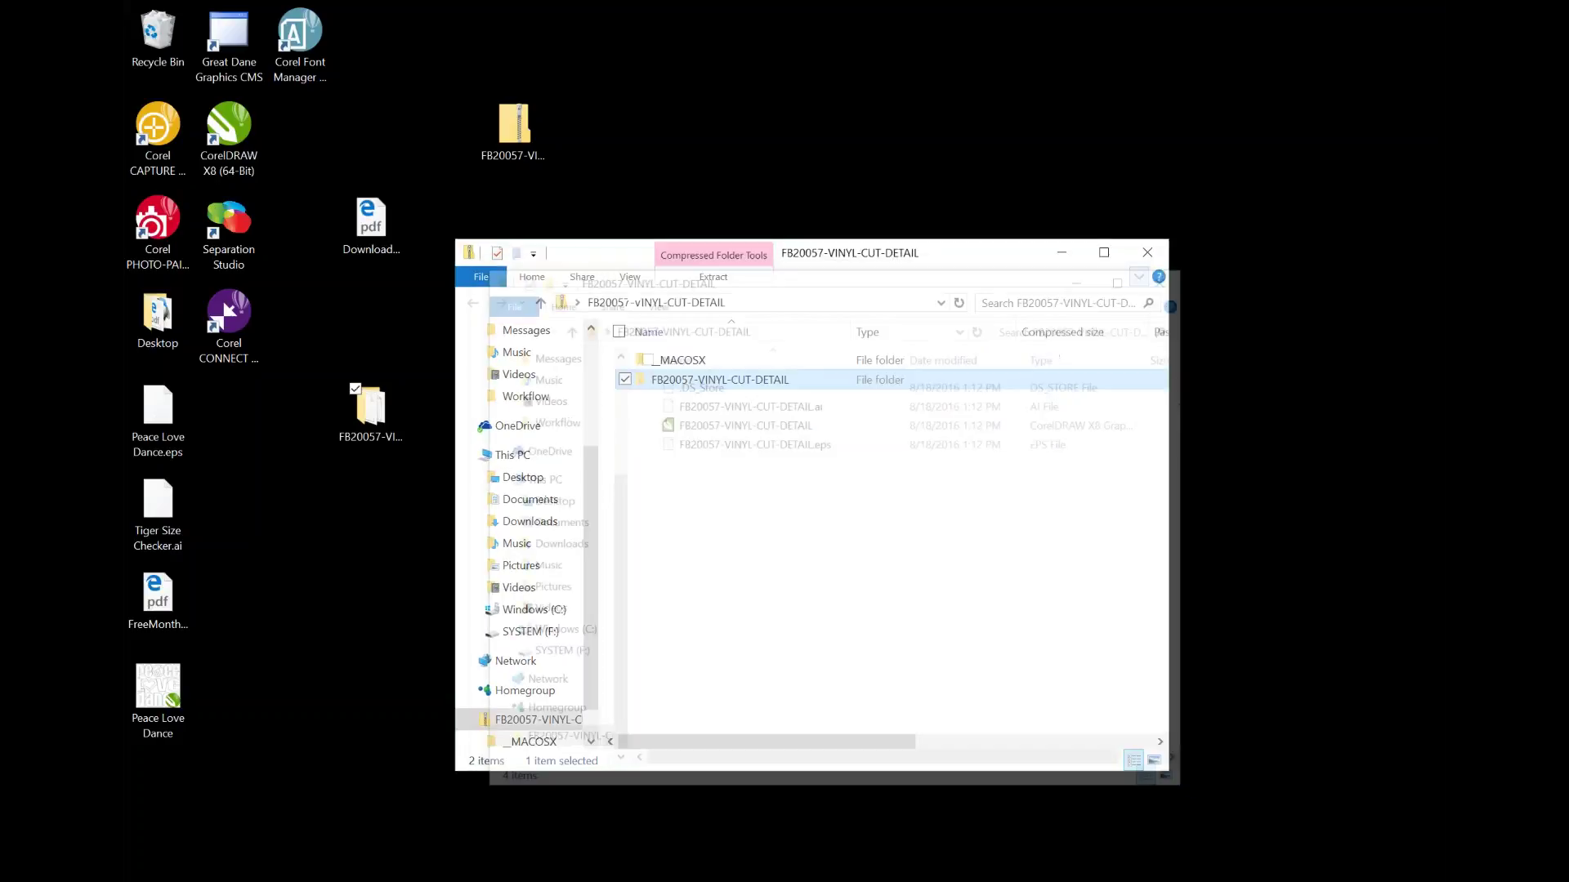
double_click(749, 389)
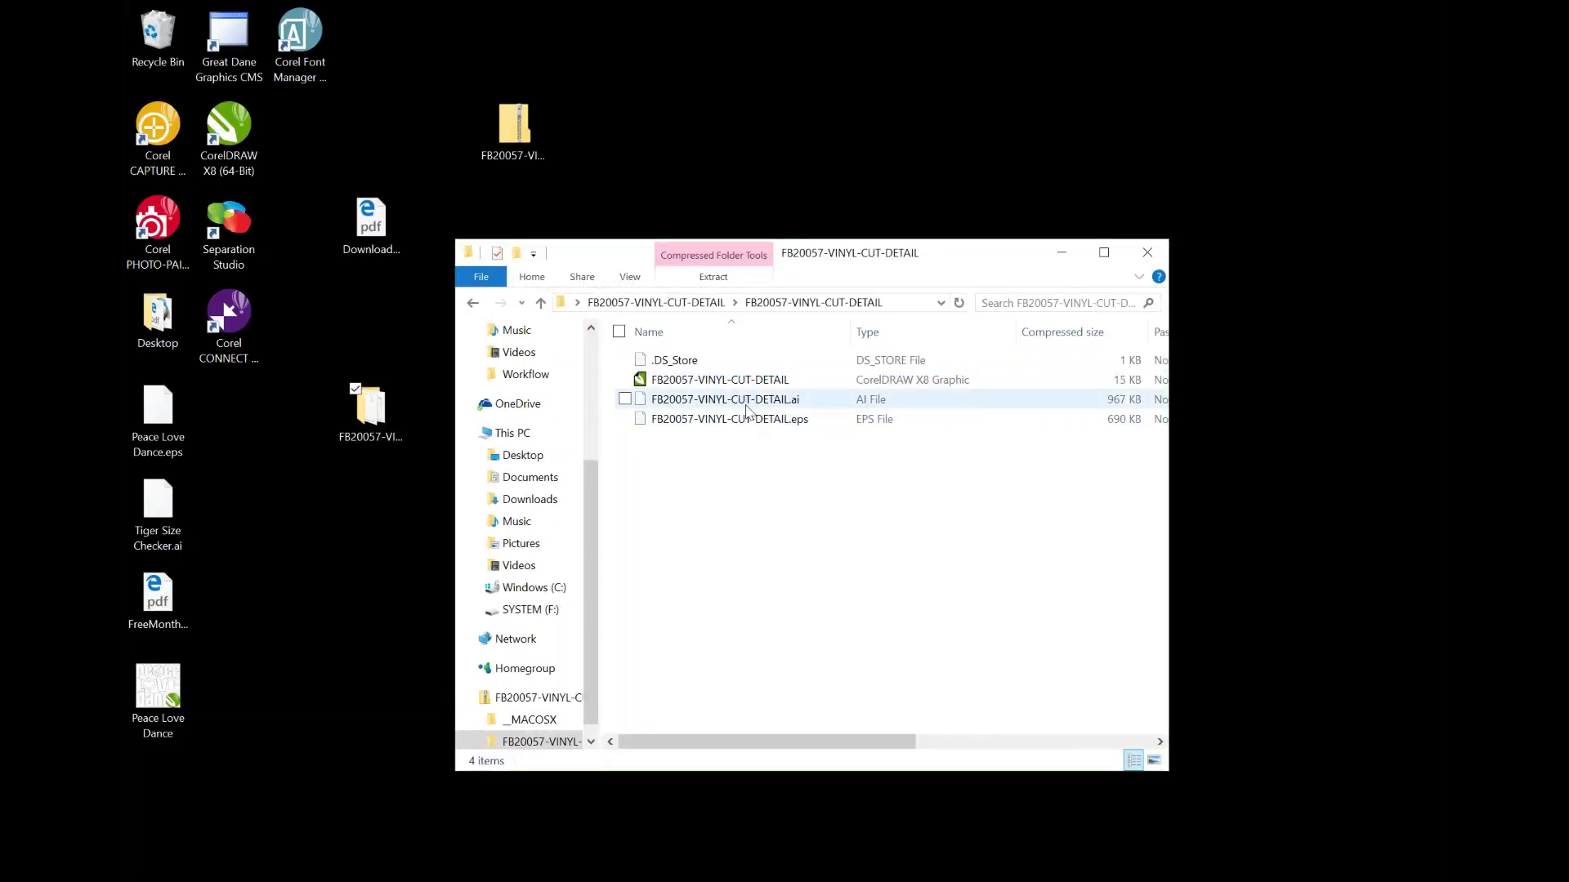
click(473, 304)
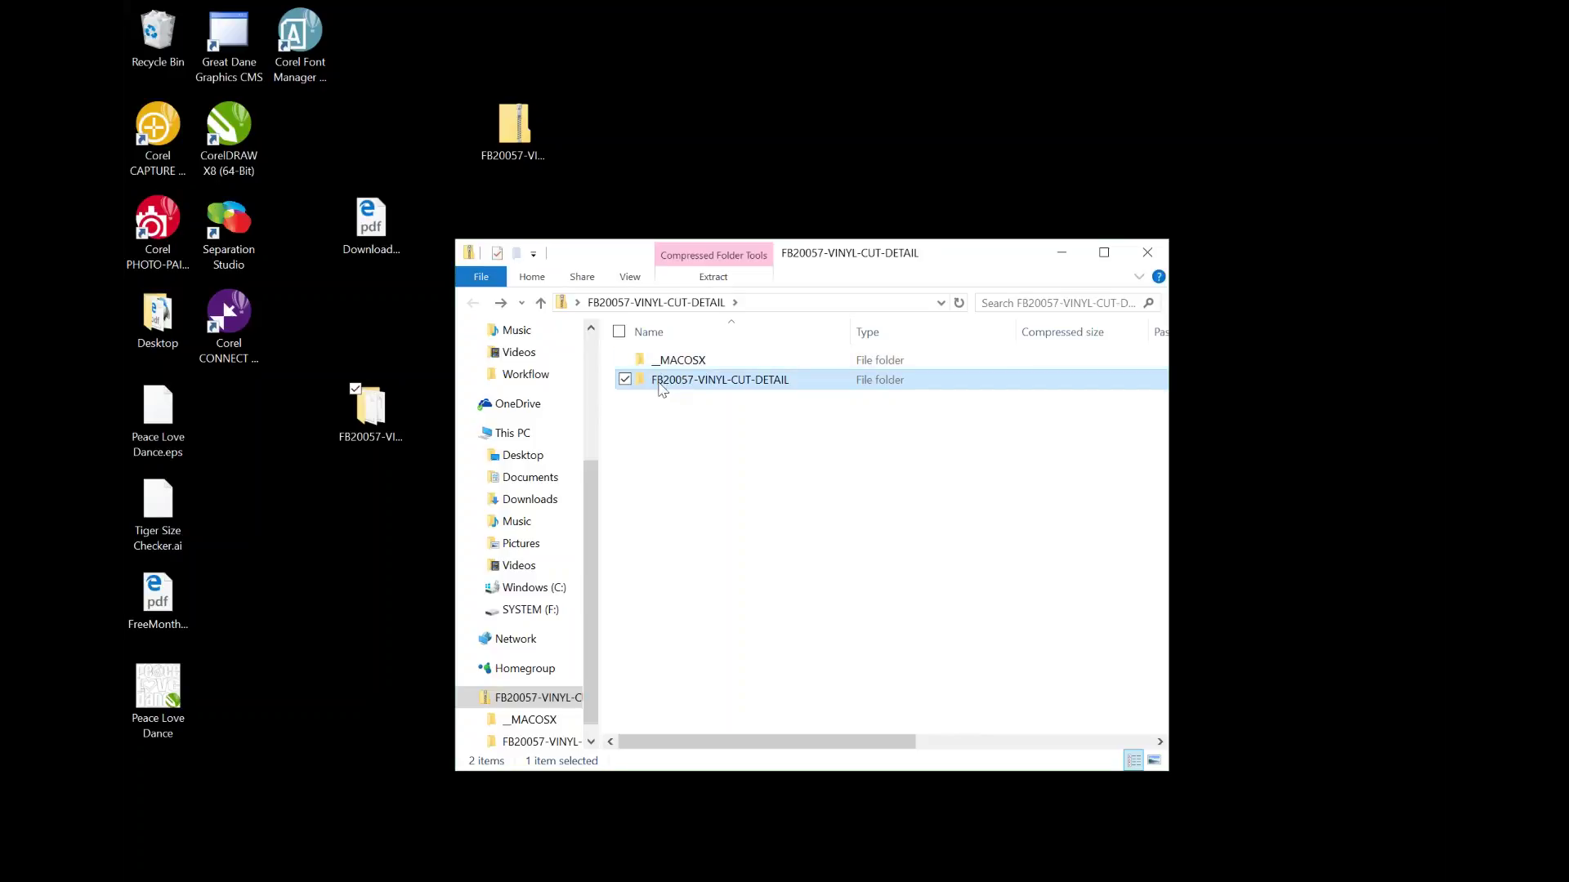
double_click(644, 388)
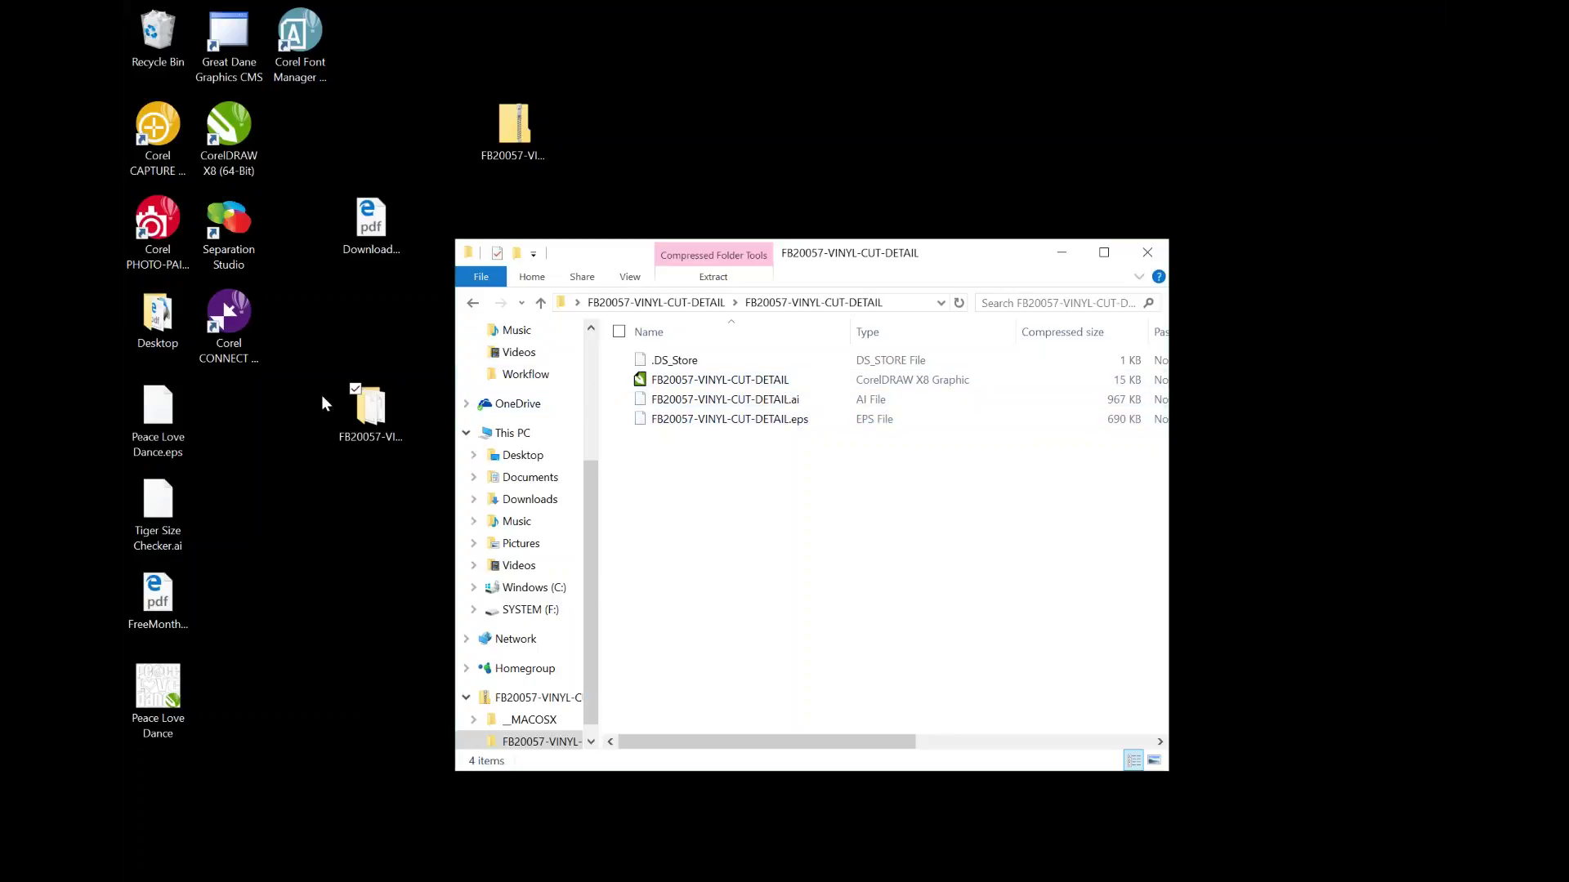
Step: Delete the extracted folder from the desktop and copy only the zip's CorelDRAW version of FB20057-VINYL-CUT-DETAIL there
drag(398, 414, 155, 37)
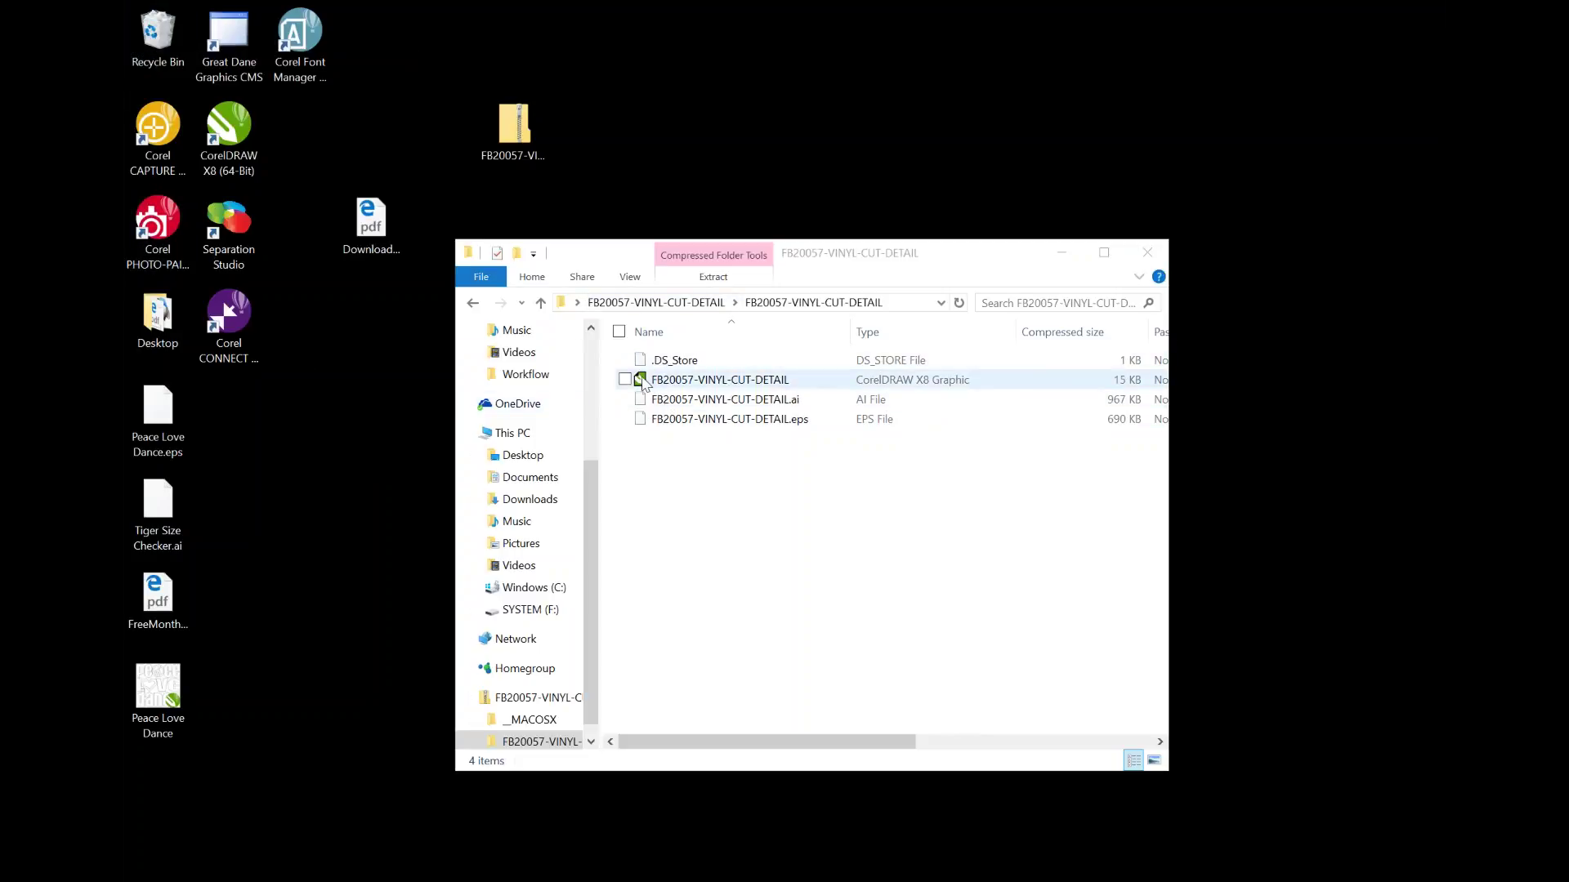
drag(641, 384, 263, 464)
drag(151, 788, 234, 412)
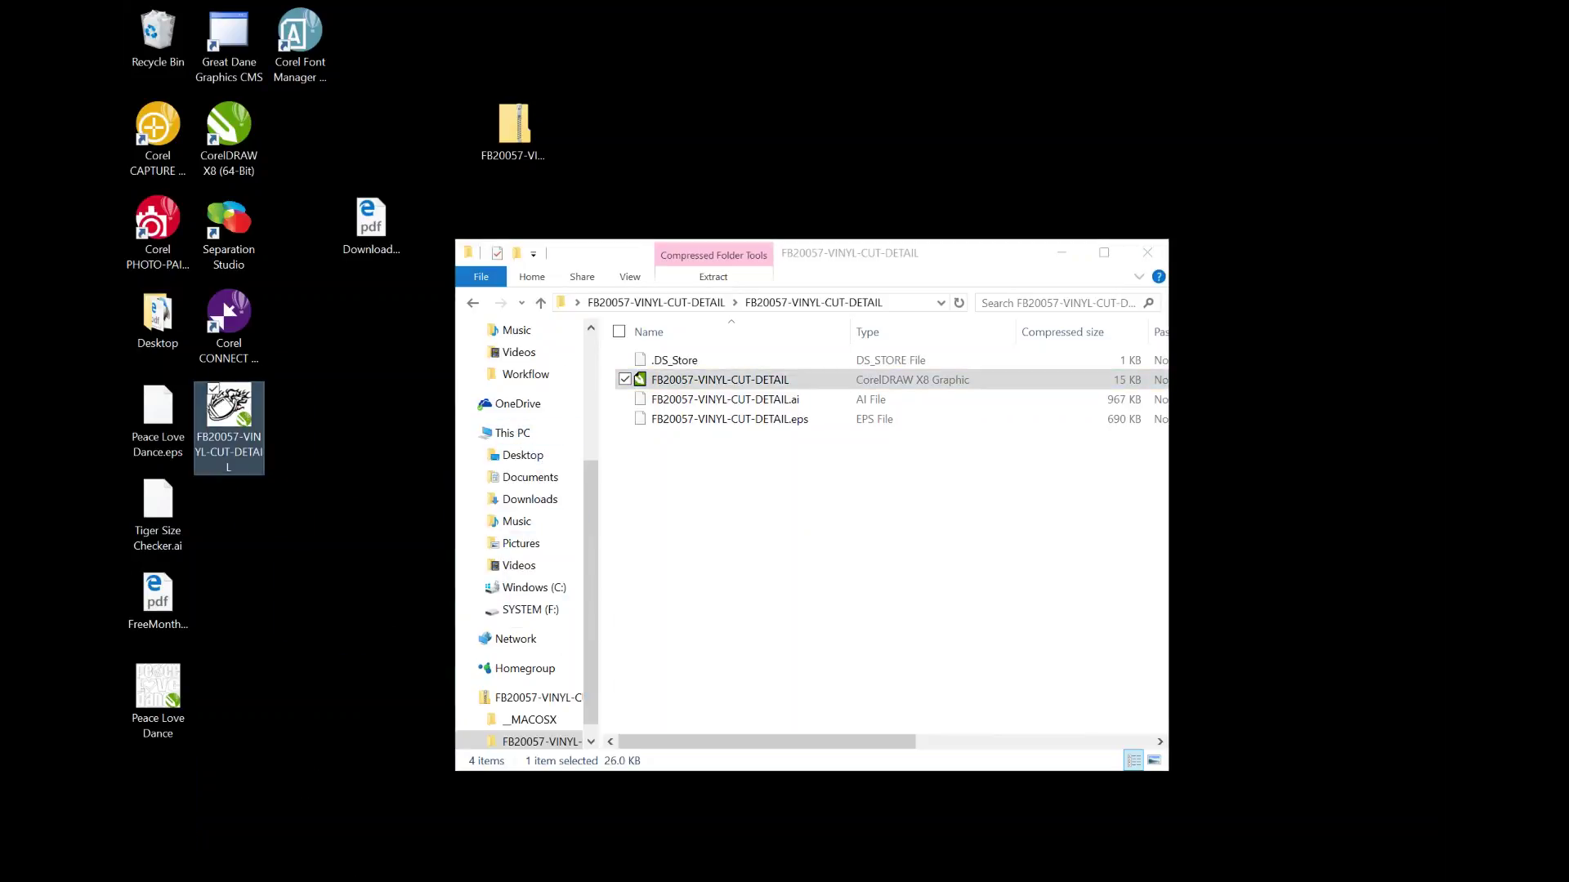
click(1157, 254)
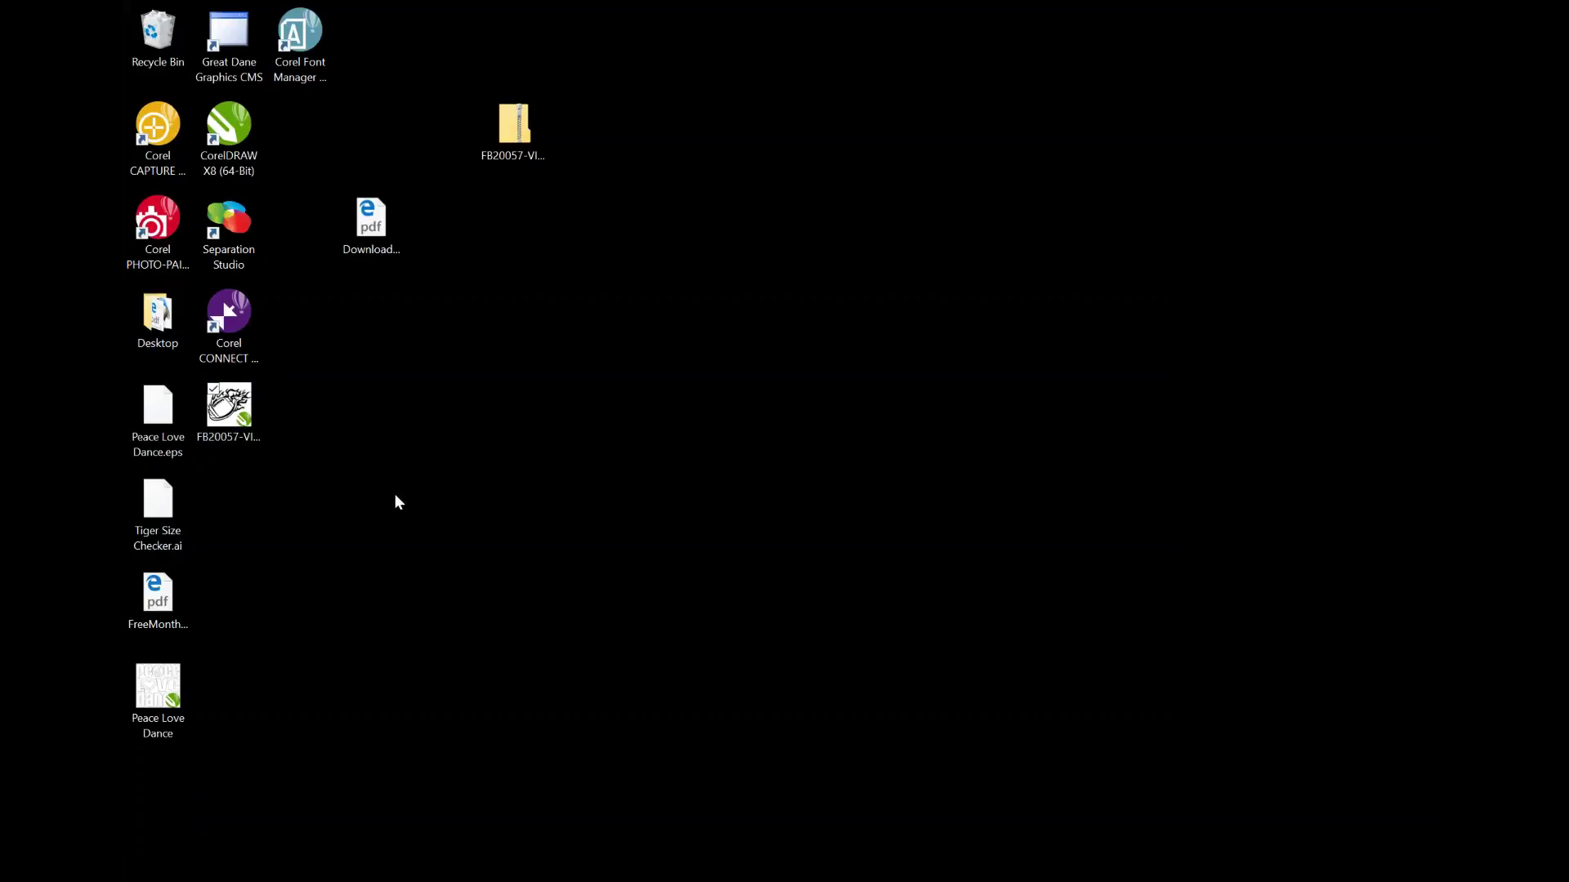
Step: Open the FB20057-VINYL-CUT-DETAIL drawing from the desktop in CorelDRAW to view the football artwork, and close it
click(236, 412)
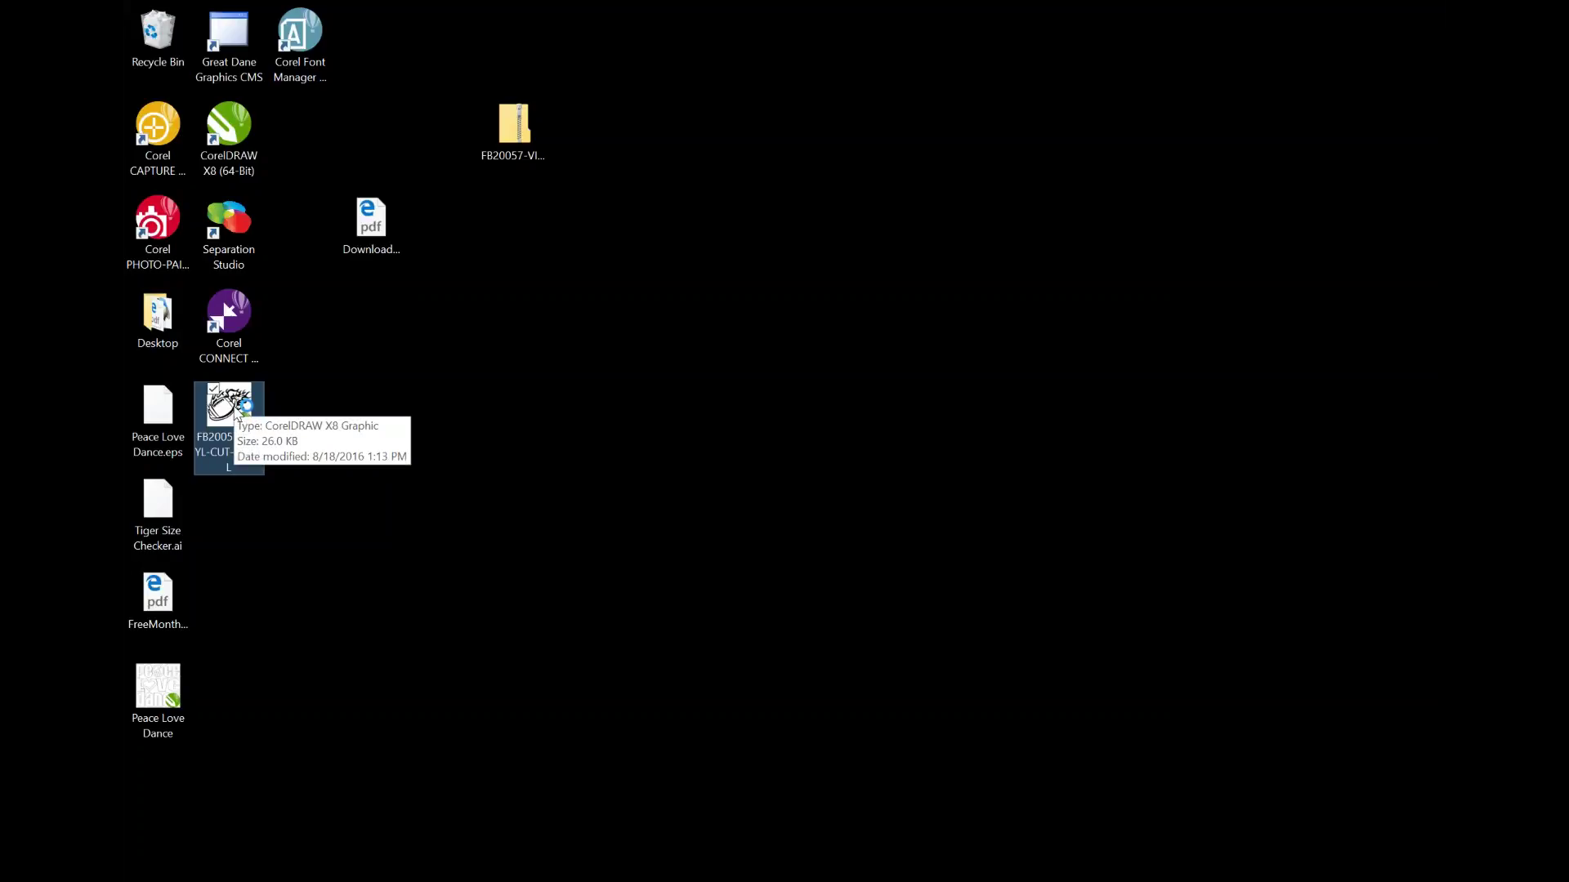
double_click(224, 397)
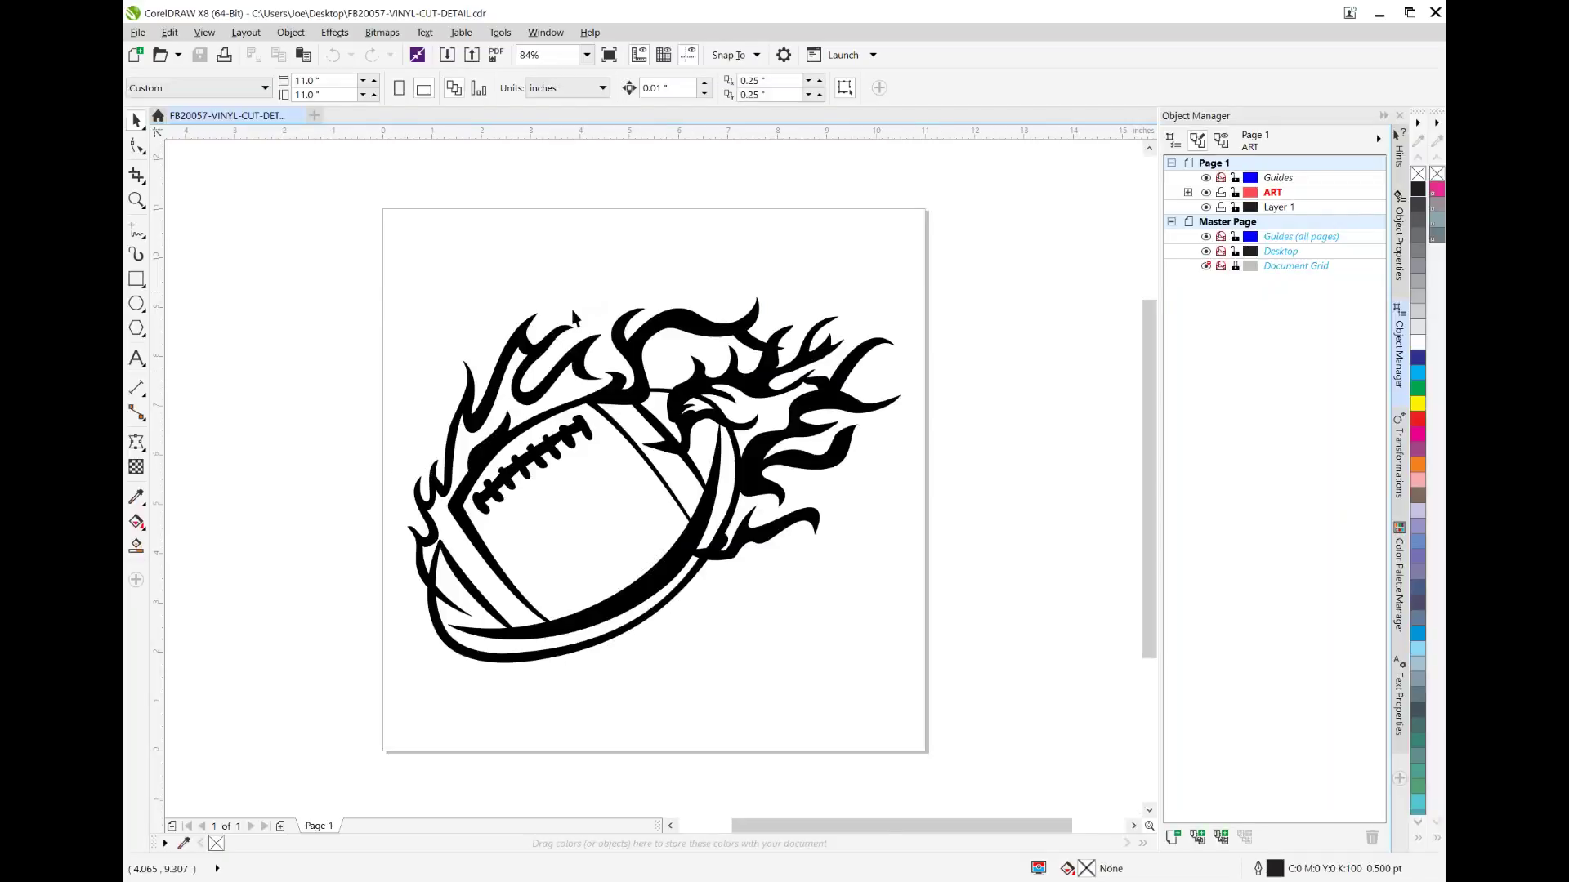
click(299, 116)
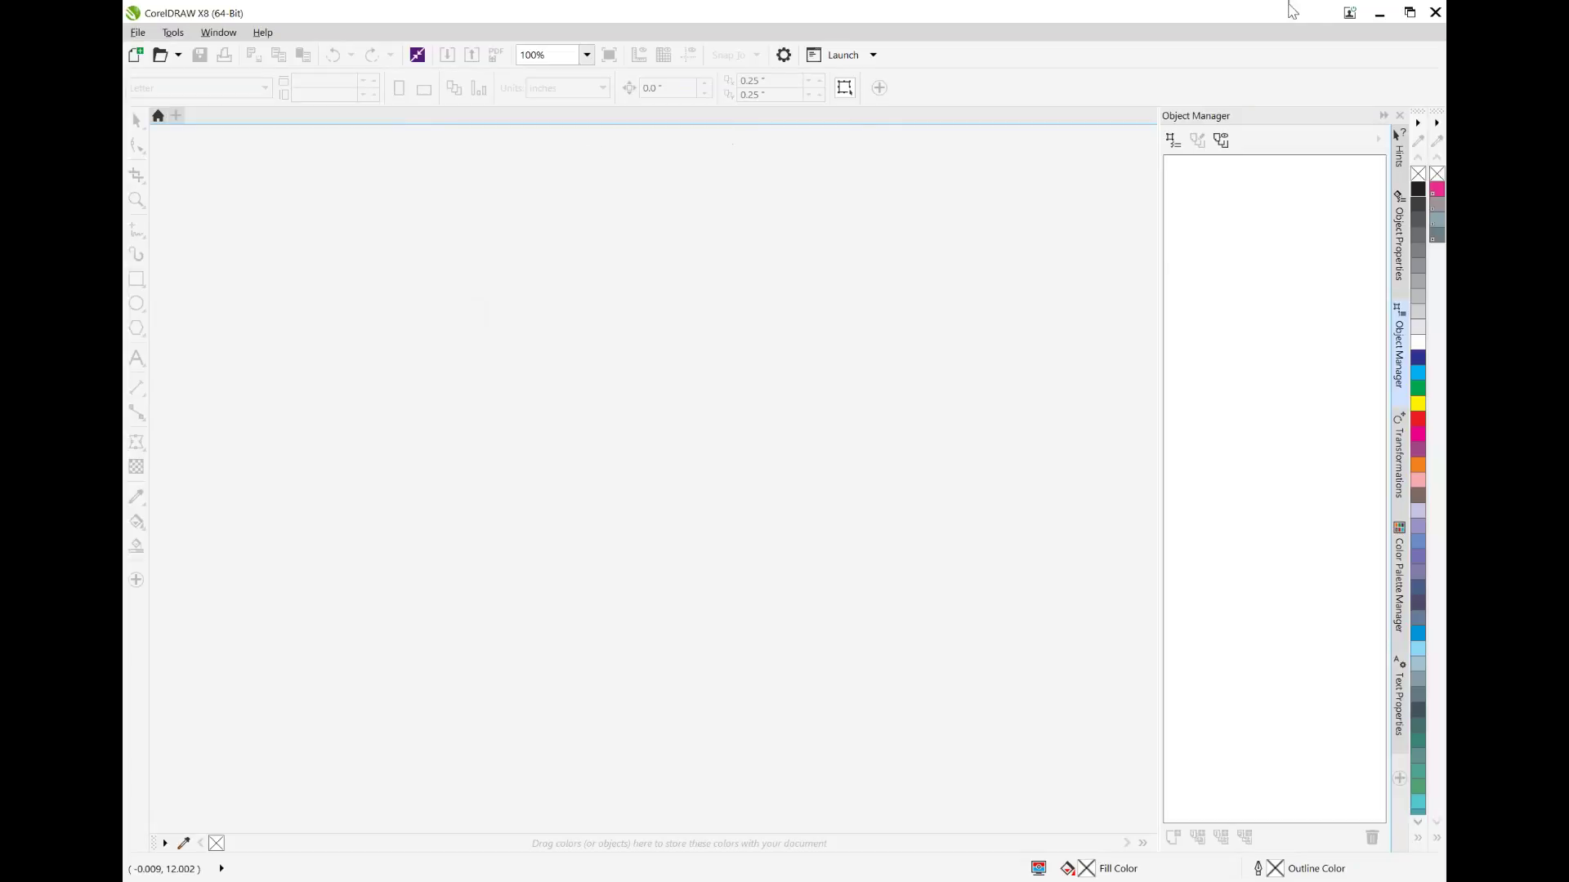
Step: Return to CorelDRAW and open Tiger Size Checker.ai from the desktop
click(1377, 14)
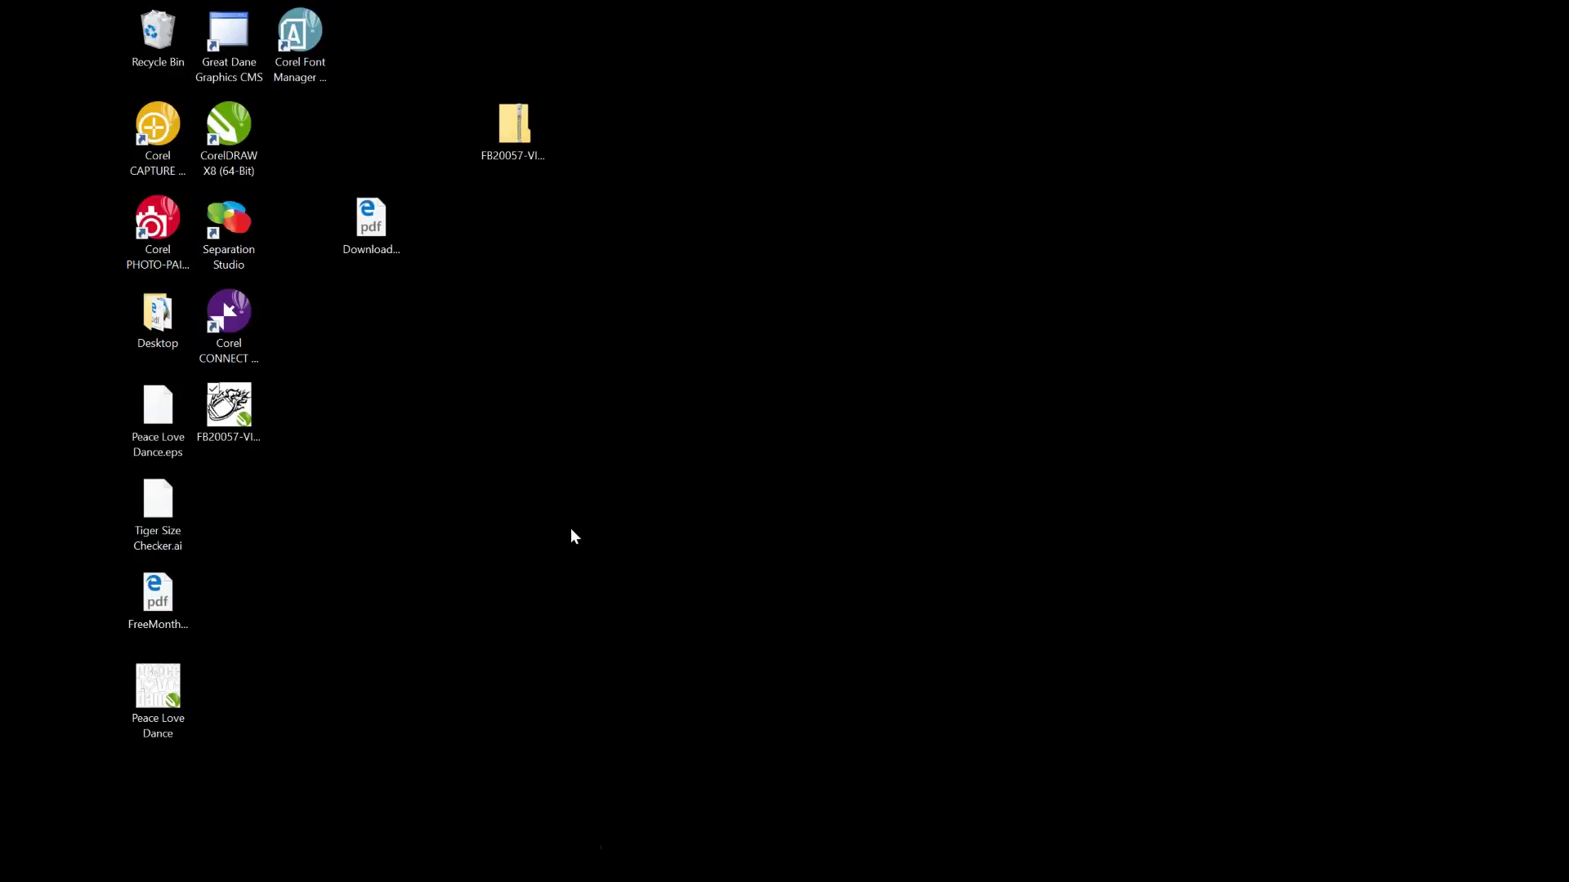
click(686, 868)
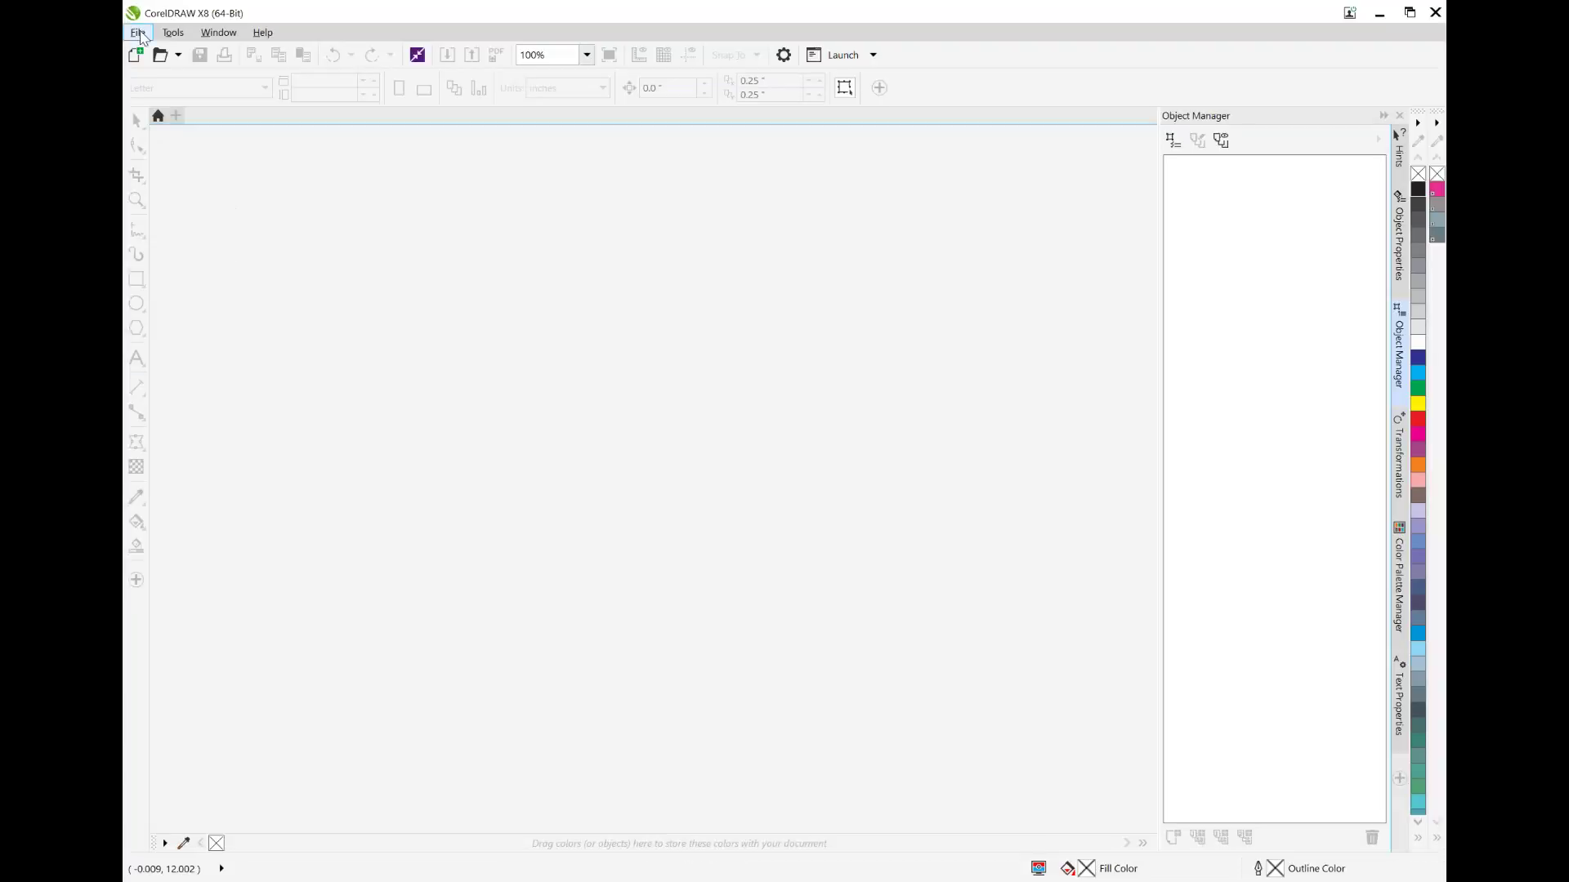
click(138, 32)
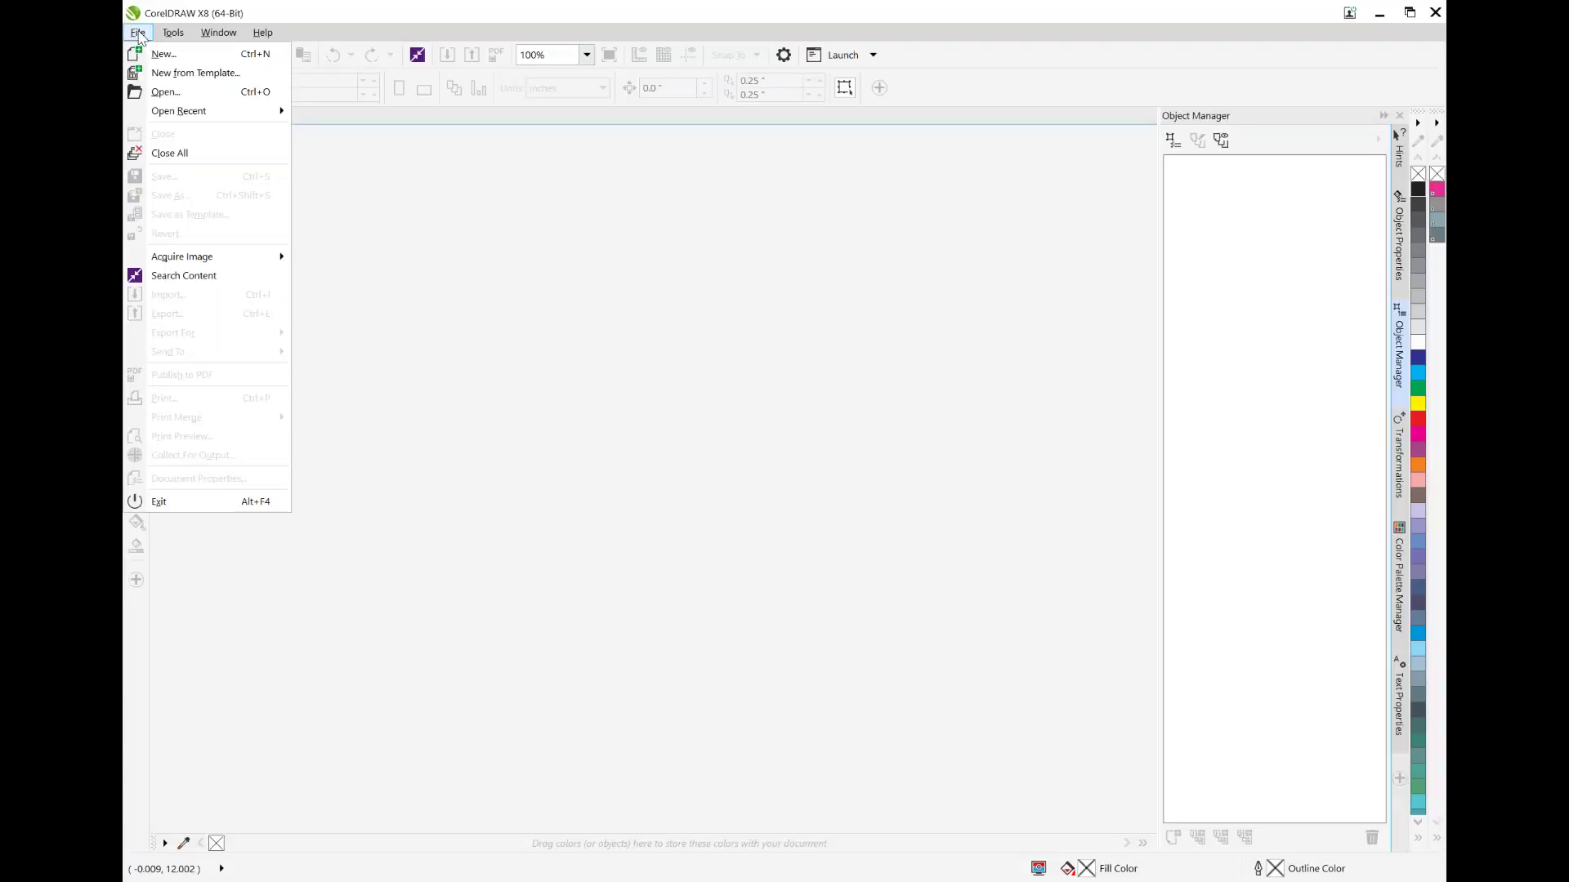
click(169, 93)
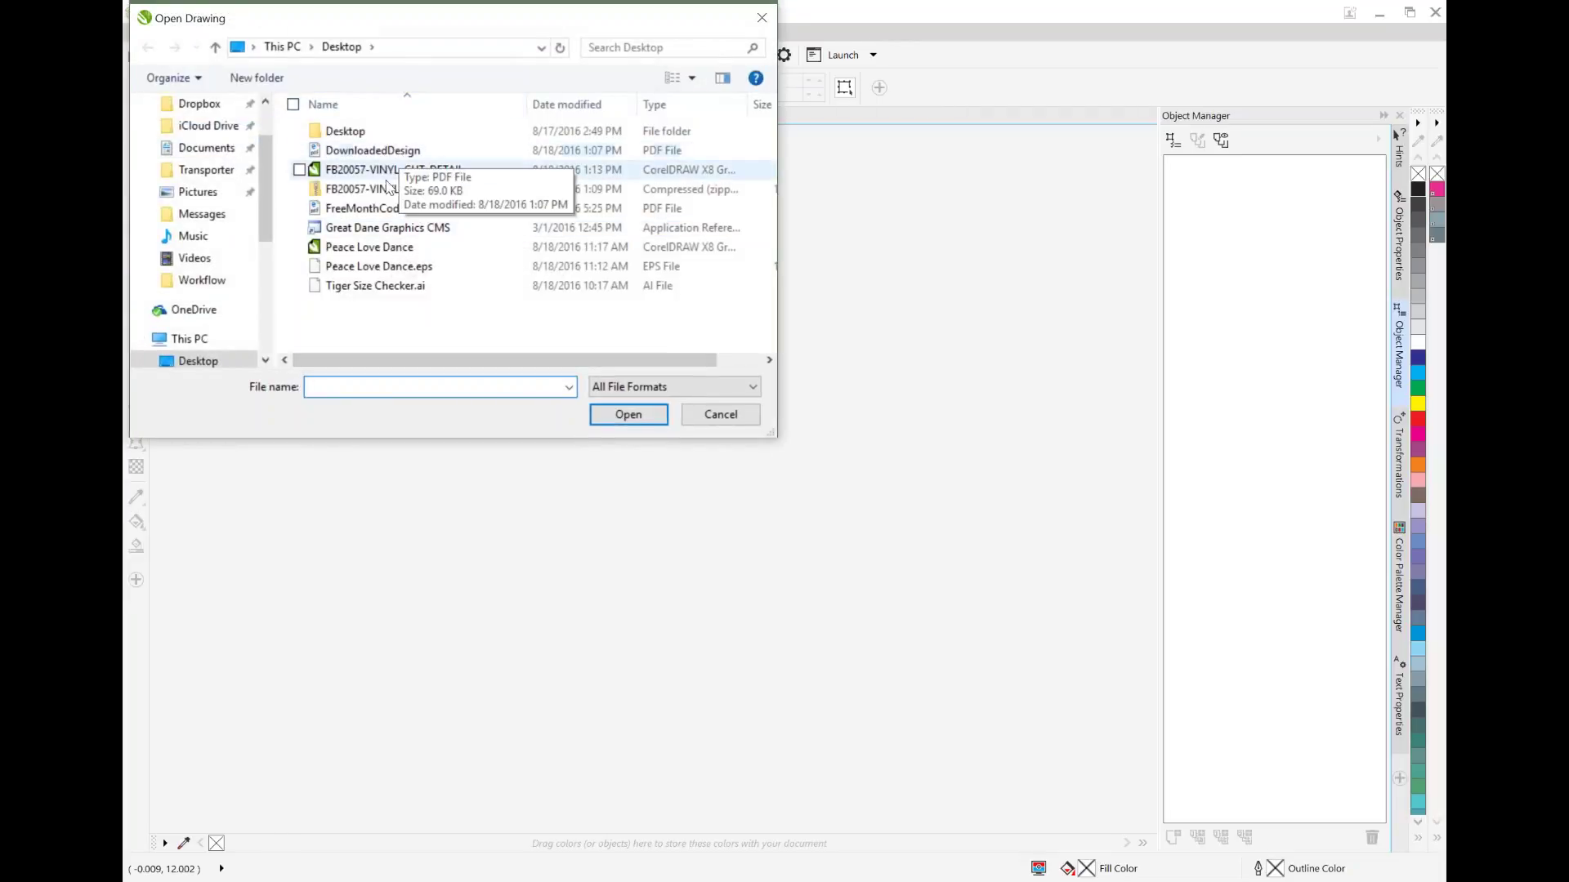
click(318, 286)
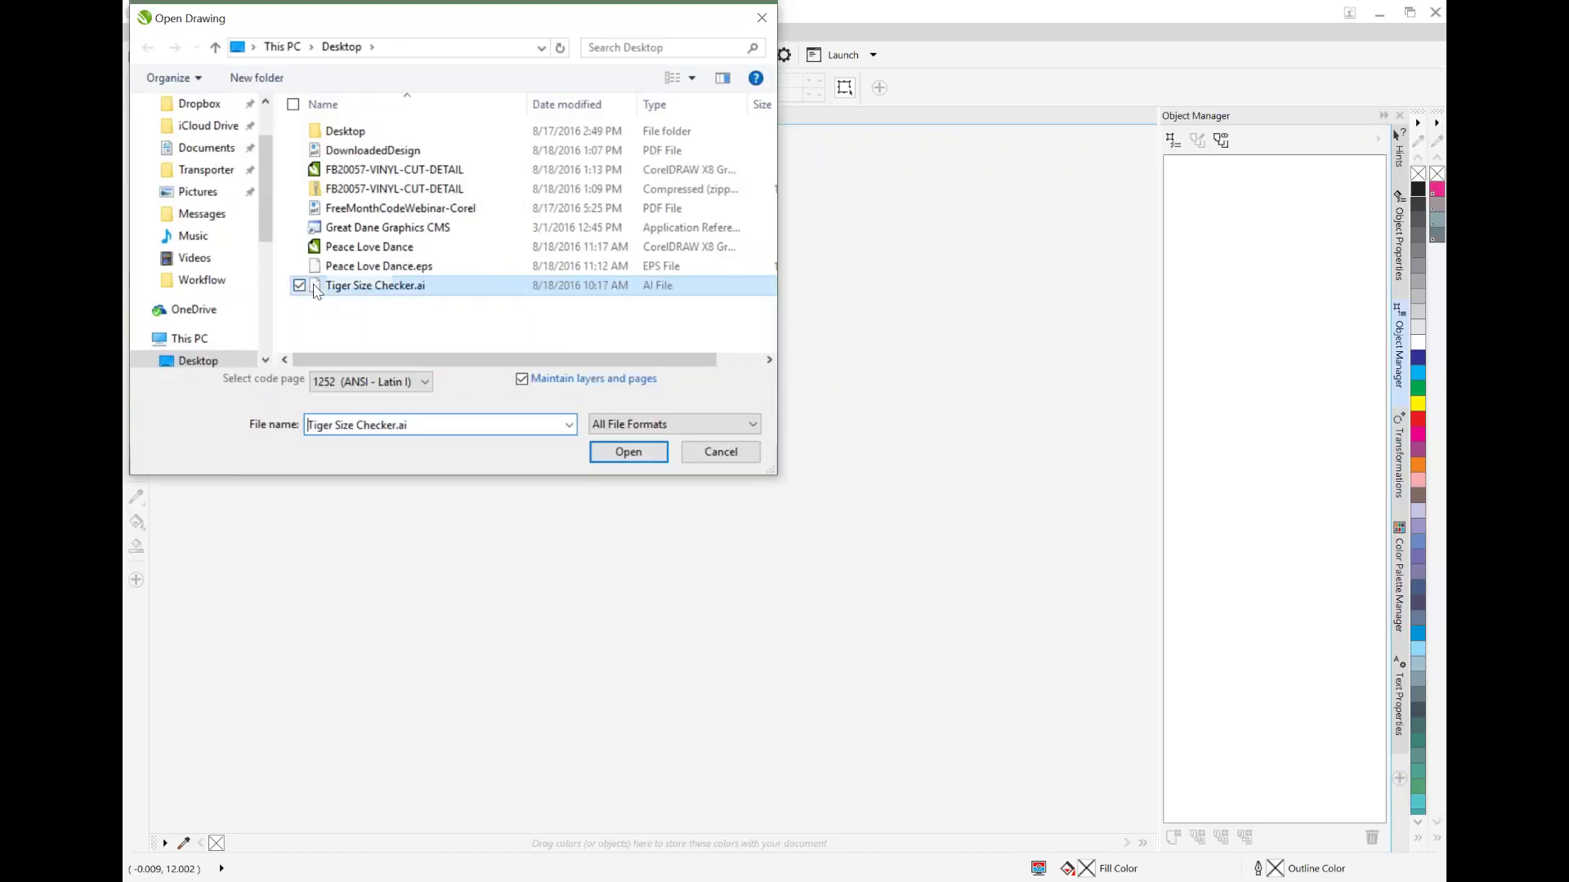
click(619, 445)
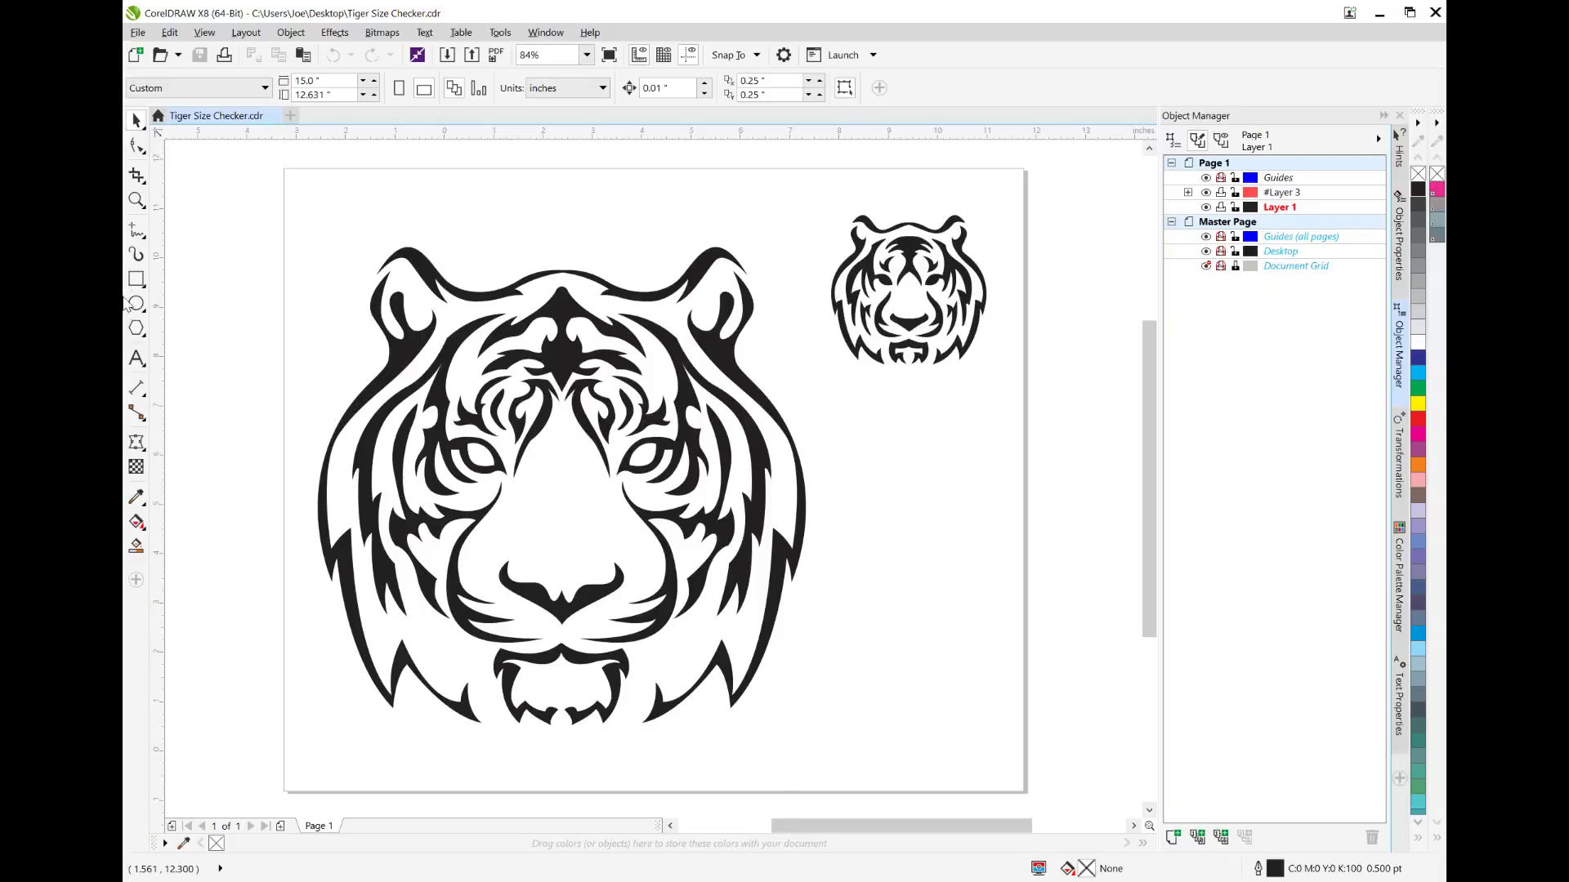
Step: Examine the fine line details of the large tiger's forehead, eyes and ears up close
click(136, 200)
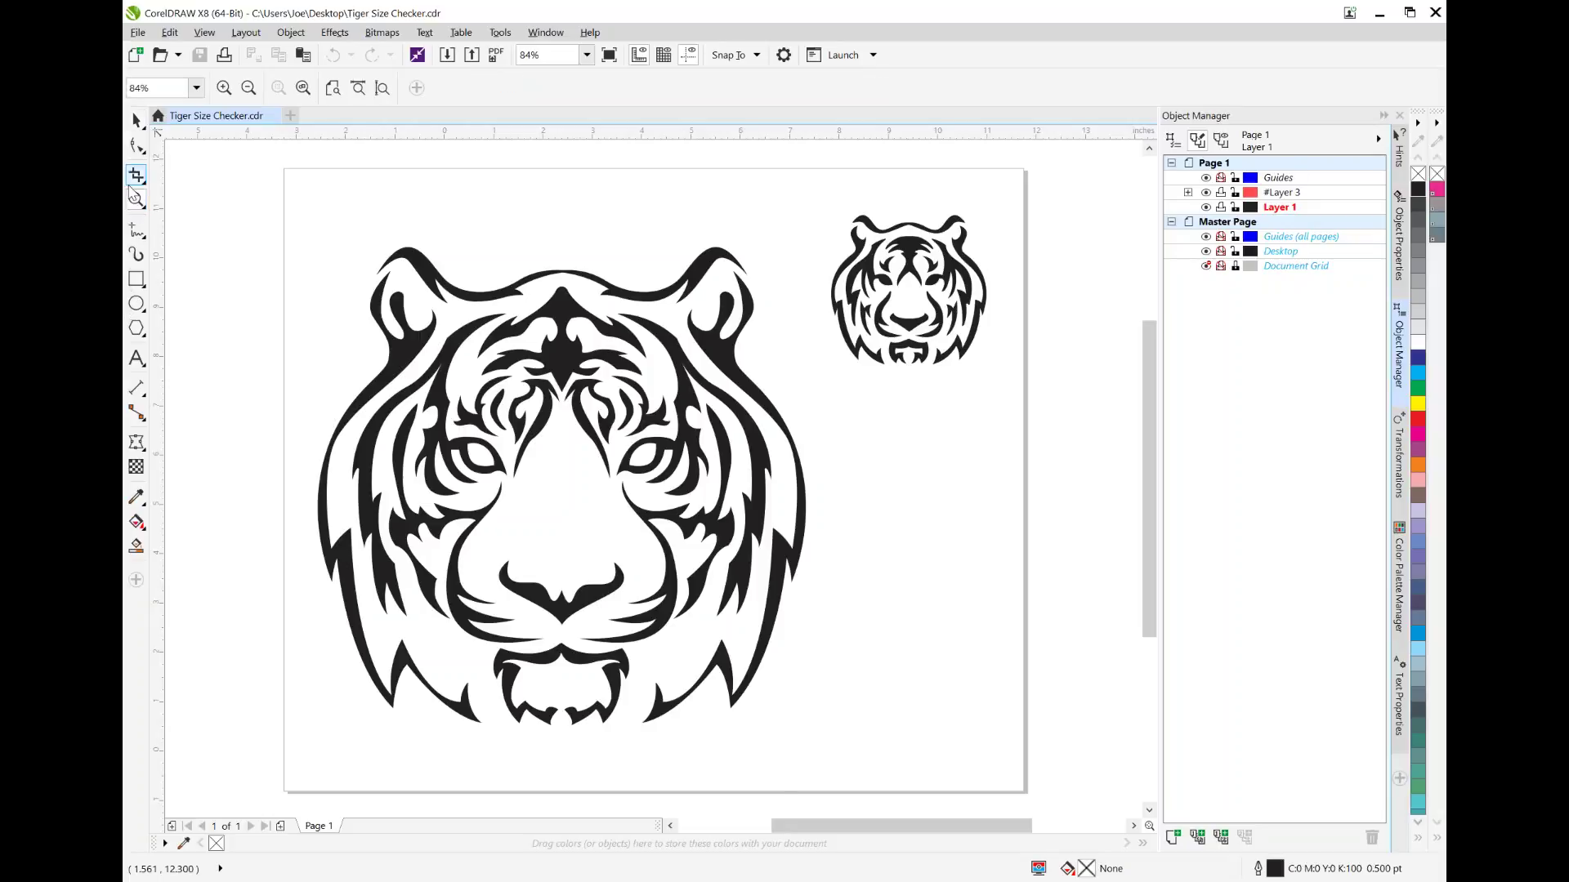
click(555, 491)
click(703, 490)
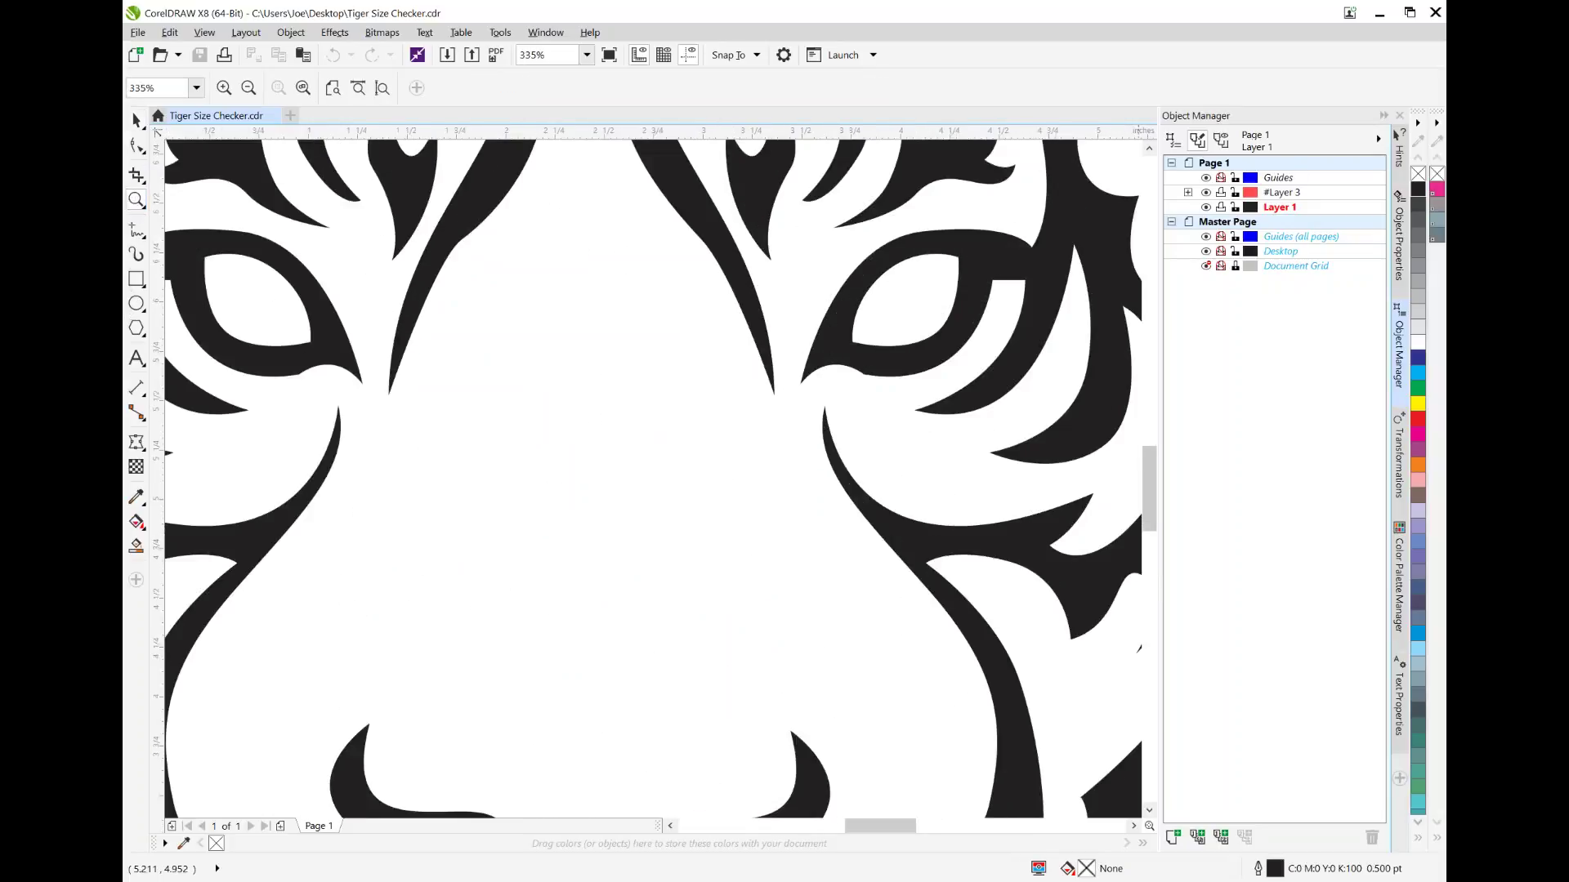
drag(1155, 508, 1142, 440)
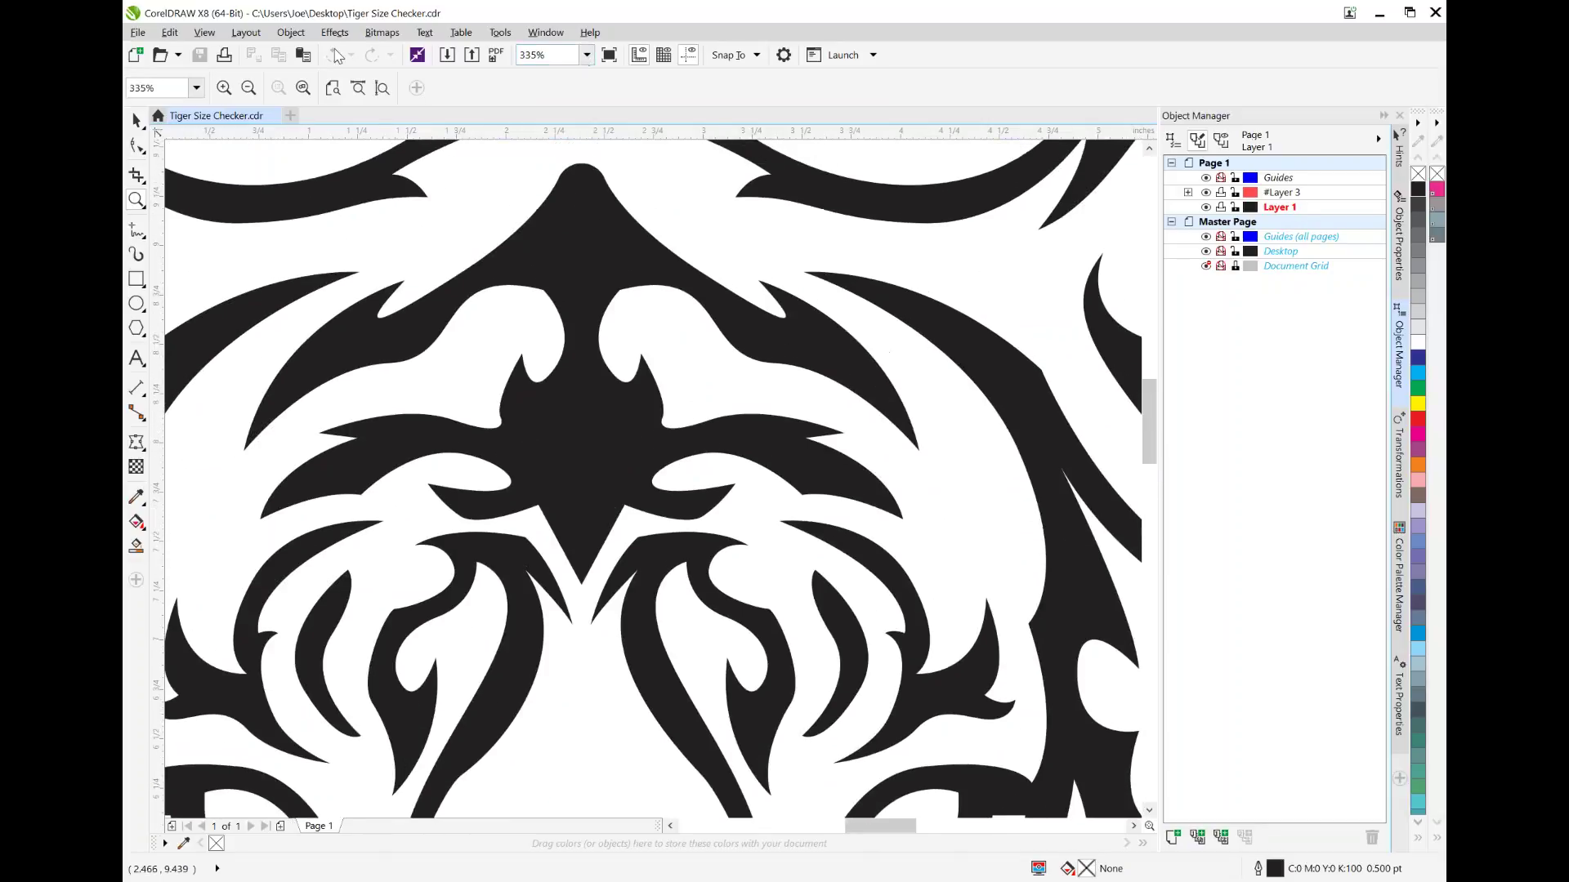
click(247, 92)
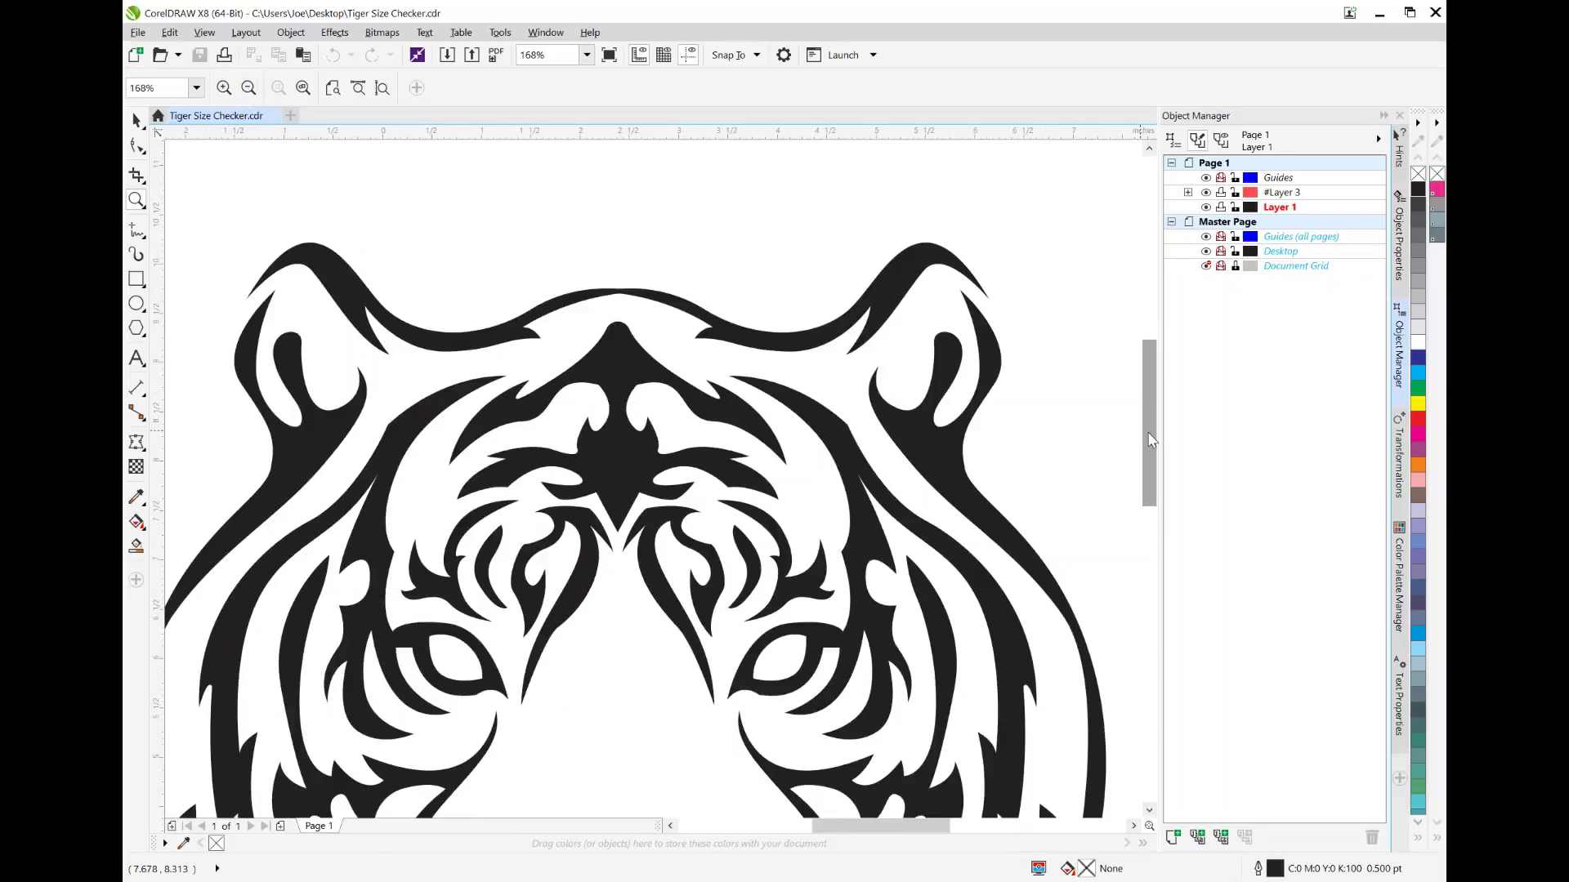
mouse_move(1149, 439)
mouse_down()
mouse_move(1151, 384)
mouse_move(1151, 486)
mouse_move(1151, 467)
mouse_up()
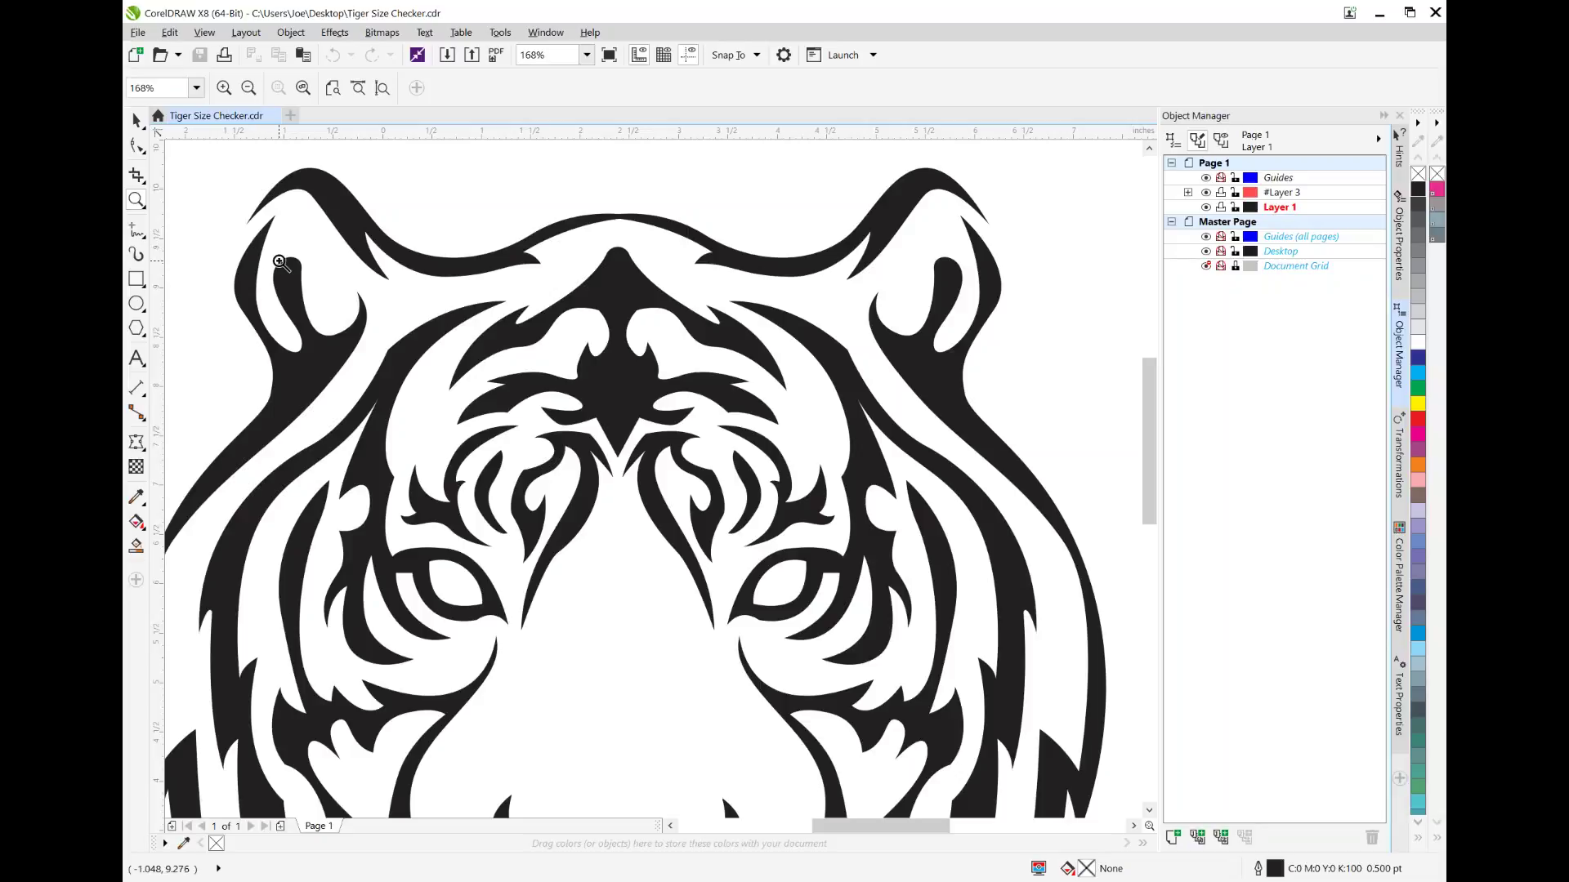
Step: Draw a circle about 0.065 inches in diameter in the empty area just below the page's top edge and fill it with black
click(134, 308)
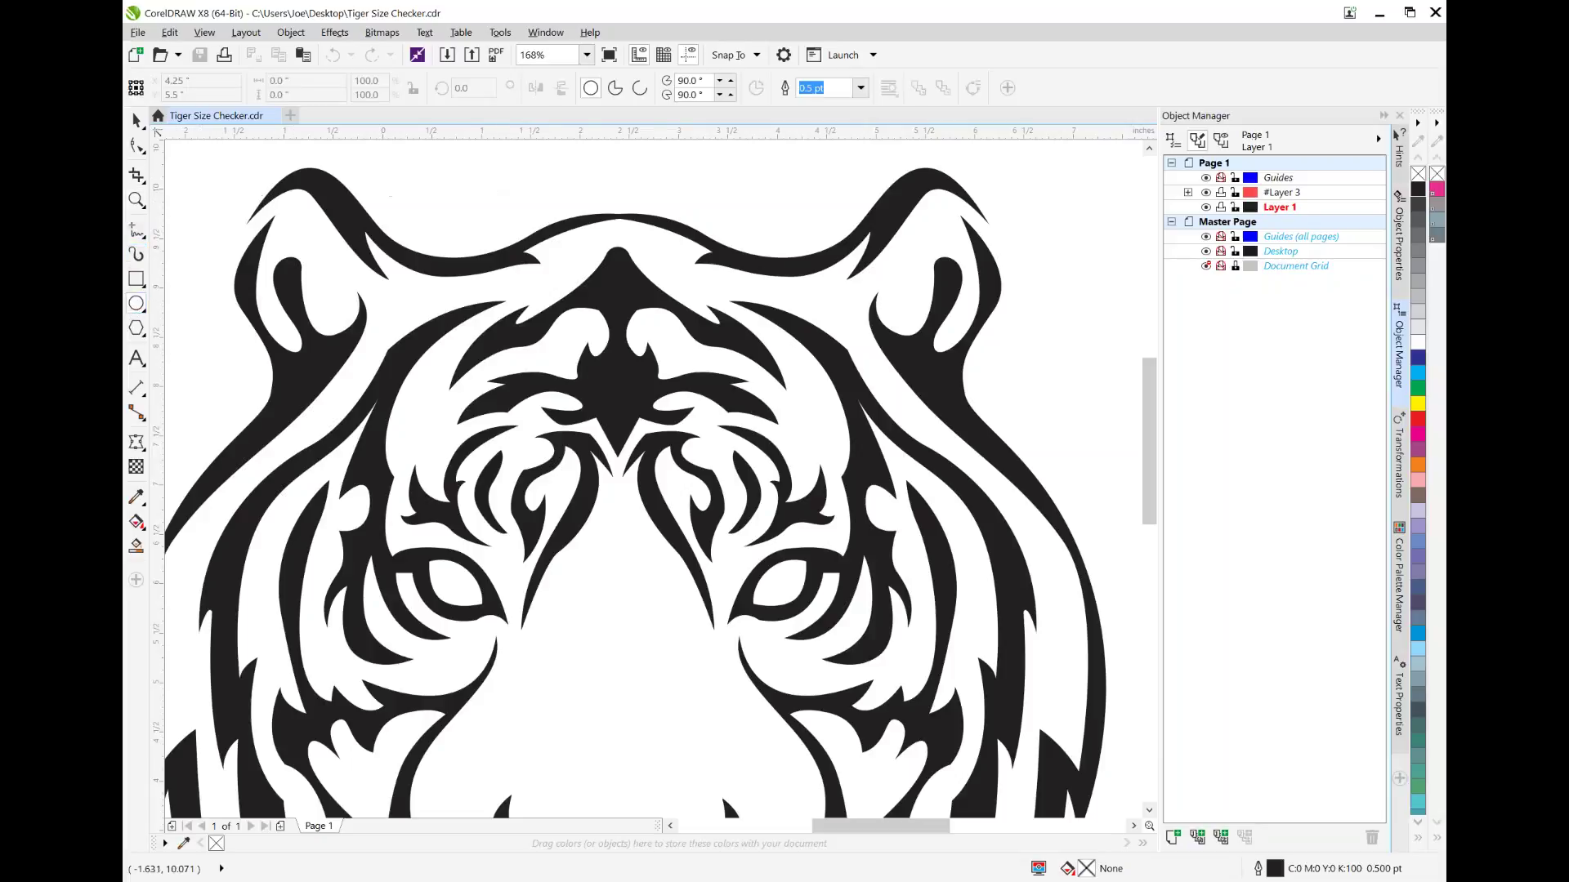
click(137, 200)
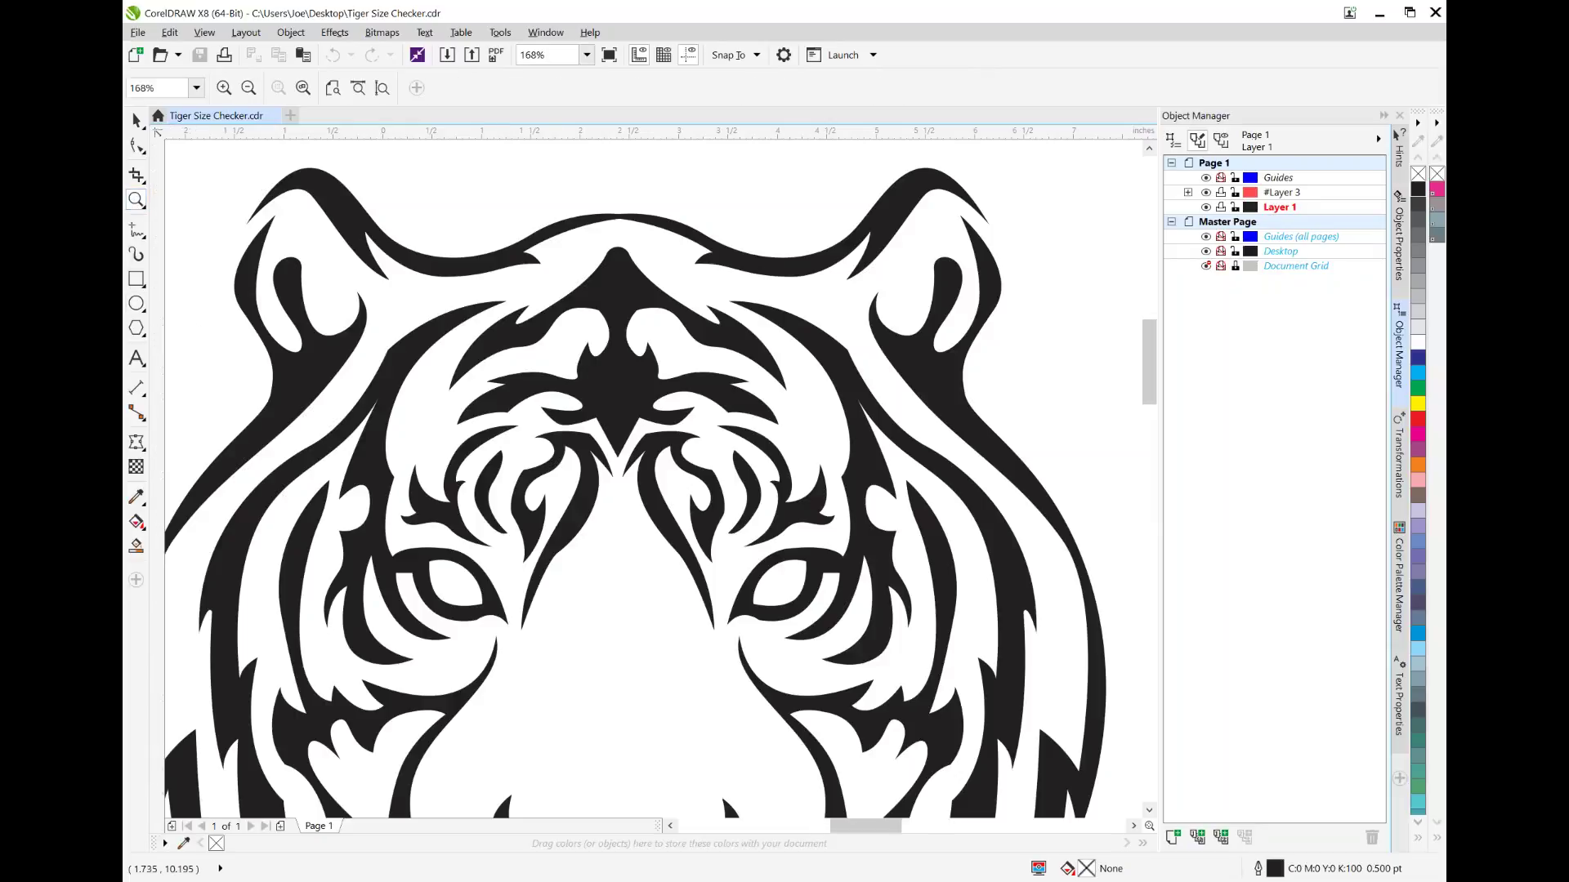
click(676, 234)
click(680, 221)
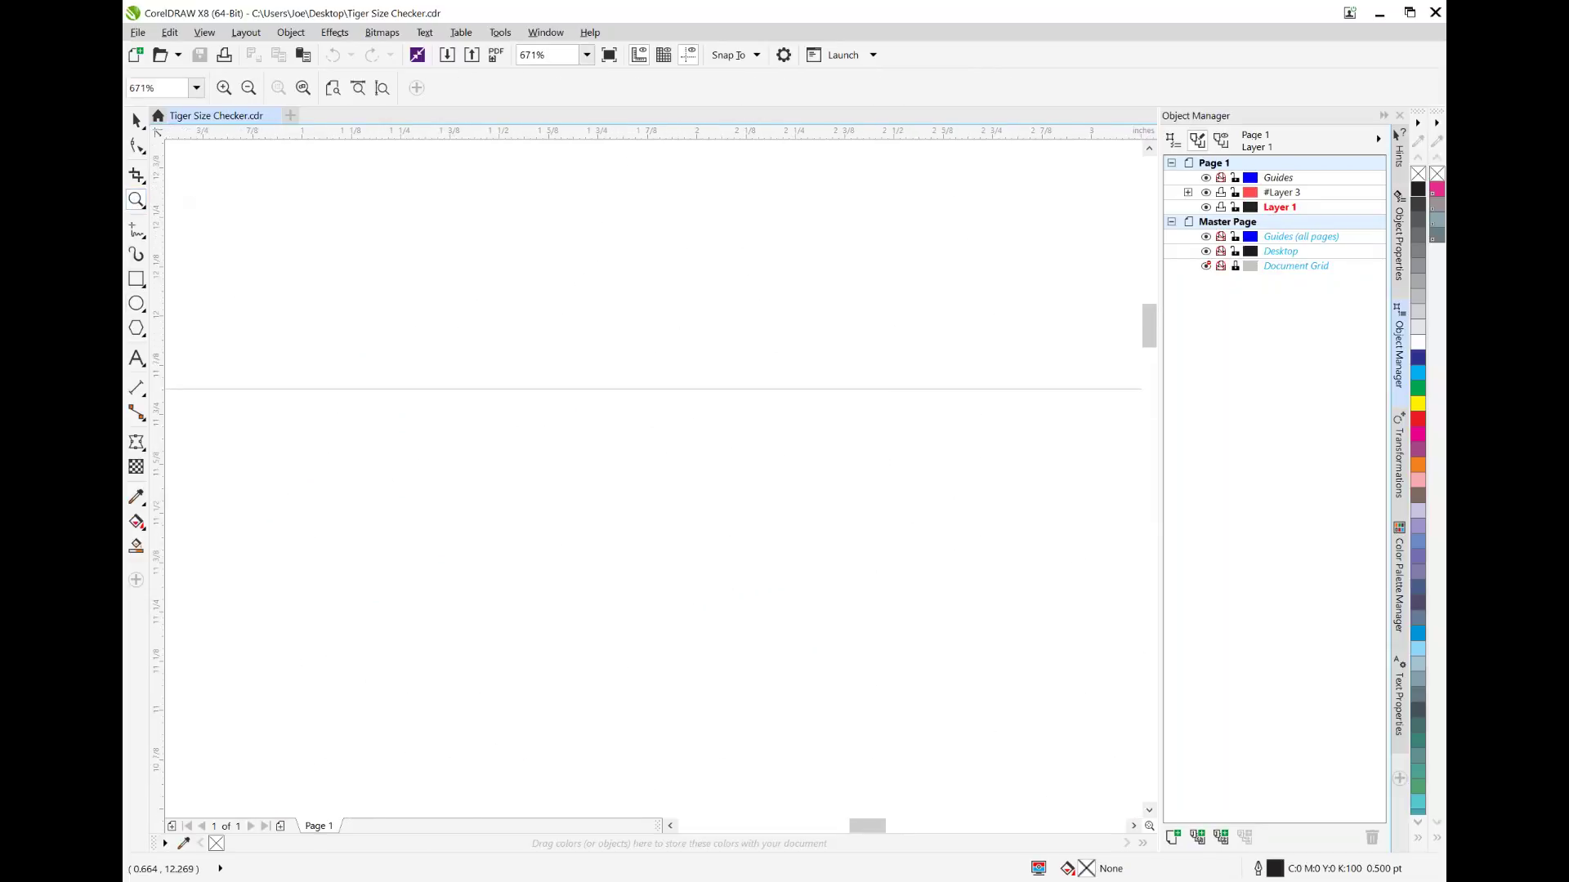
click(135, 304)
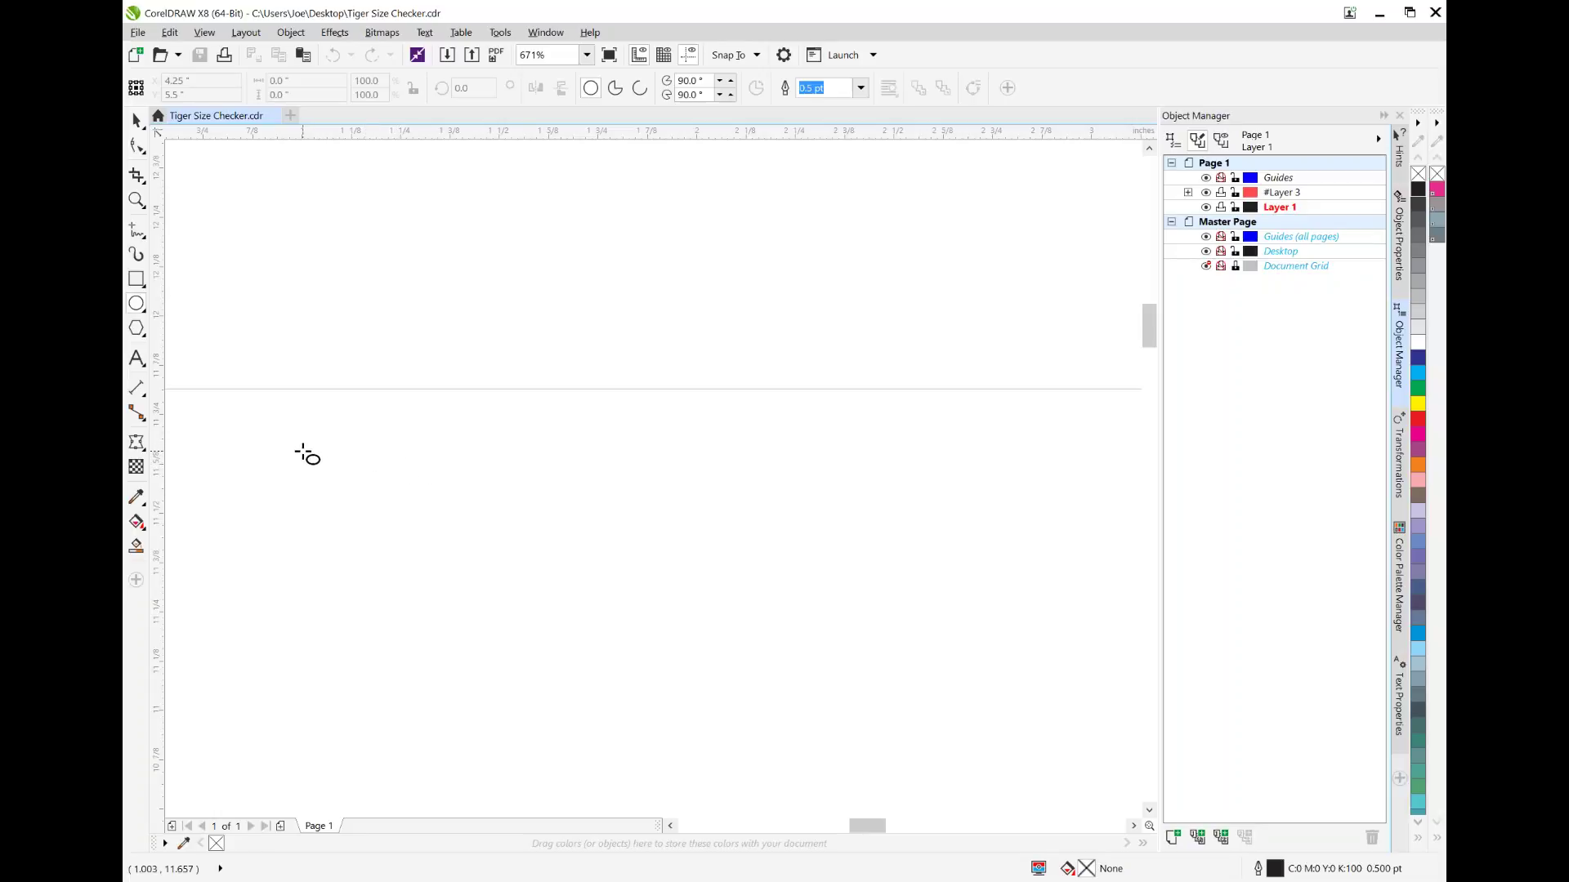
drag(301, 450, 349, 478)
key(ctrl+z)
drag(305, 474, 335, 496)
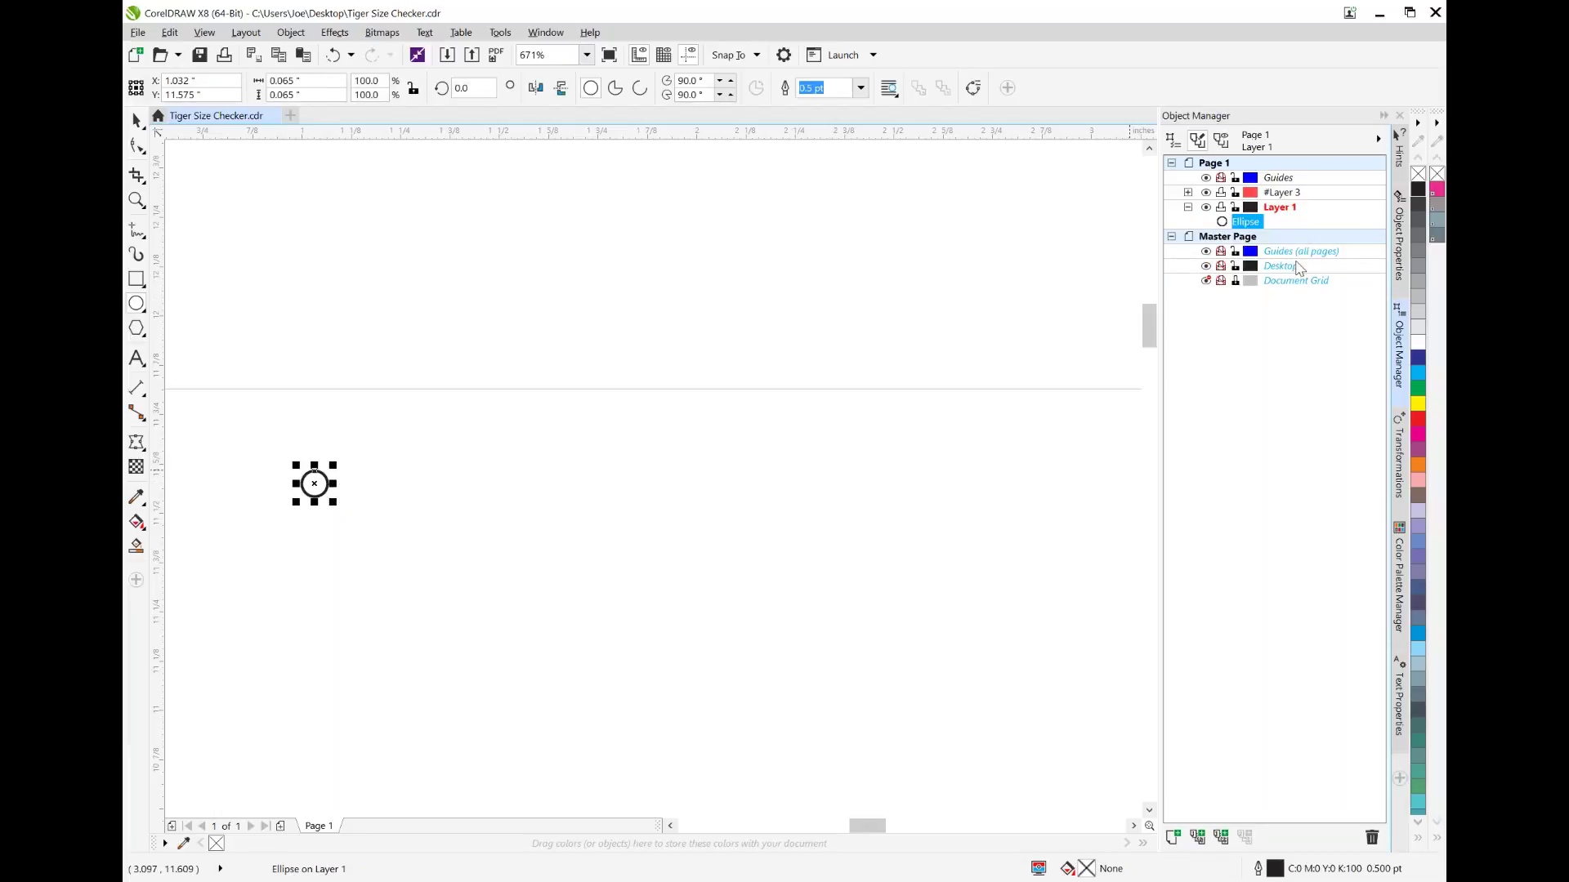
click(1417, 189)
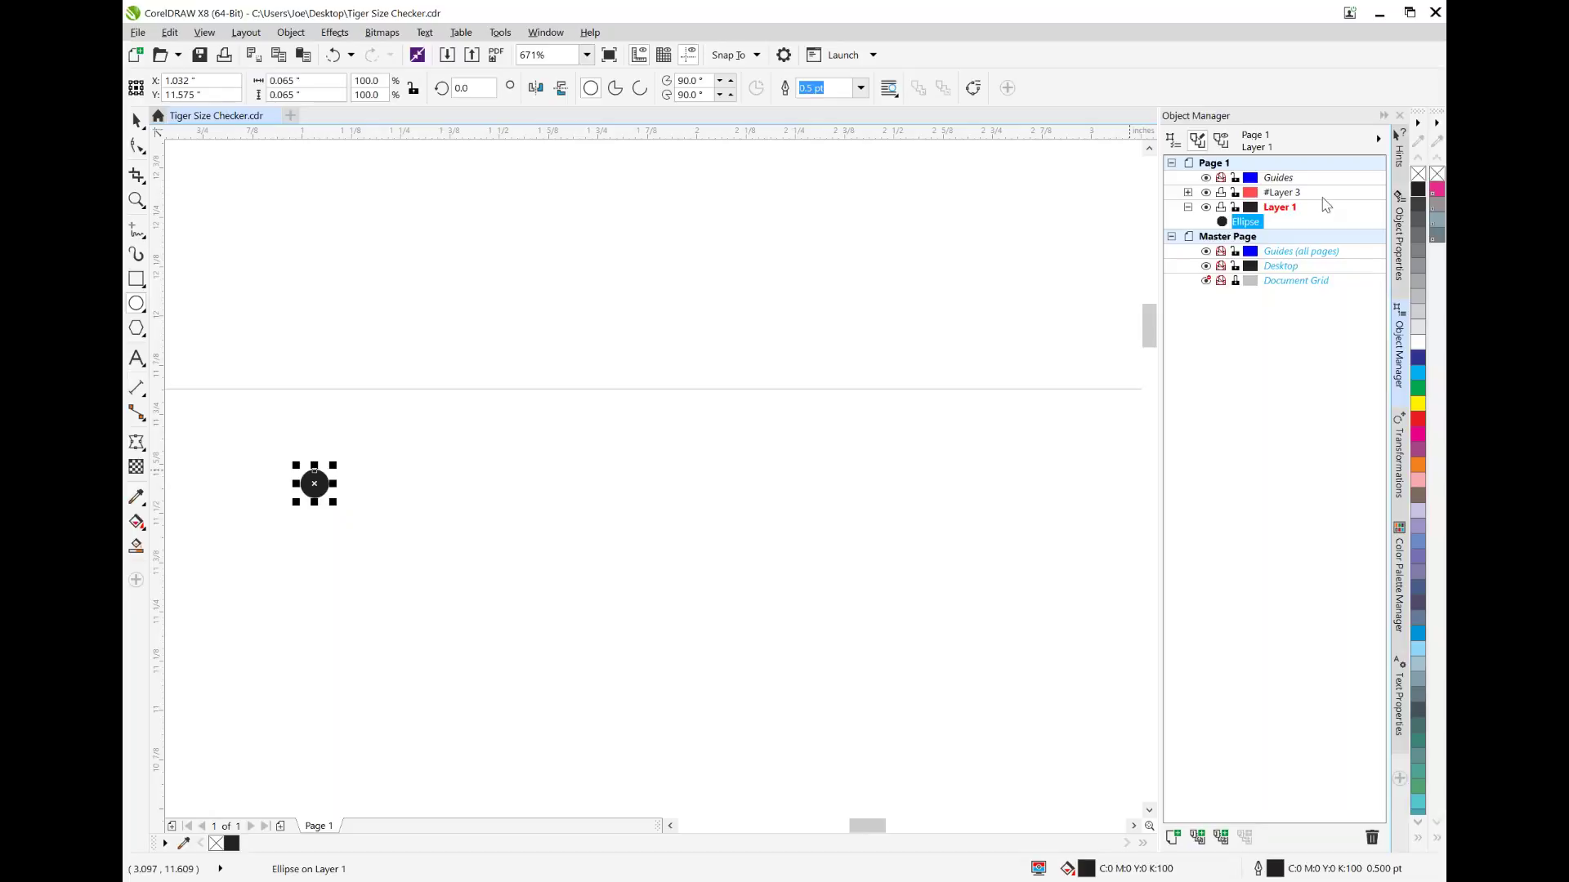
Step: Move the small black circle lower in the empty area above the large tiger and fill it with green
click(136, 120)
key(F7)
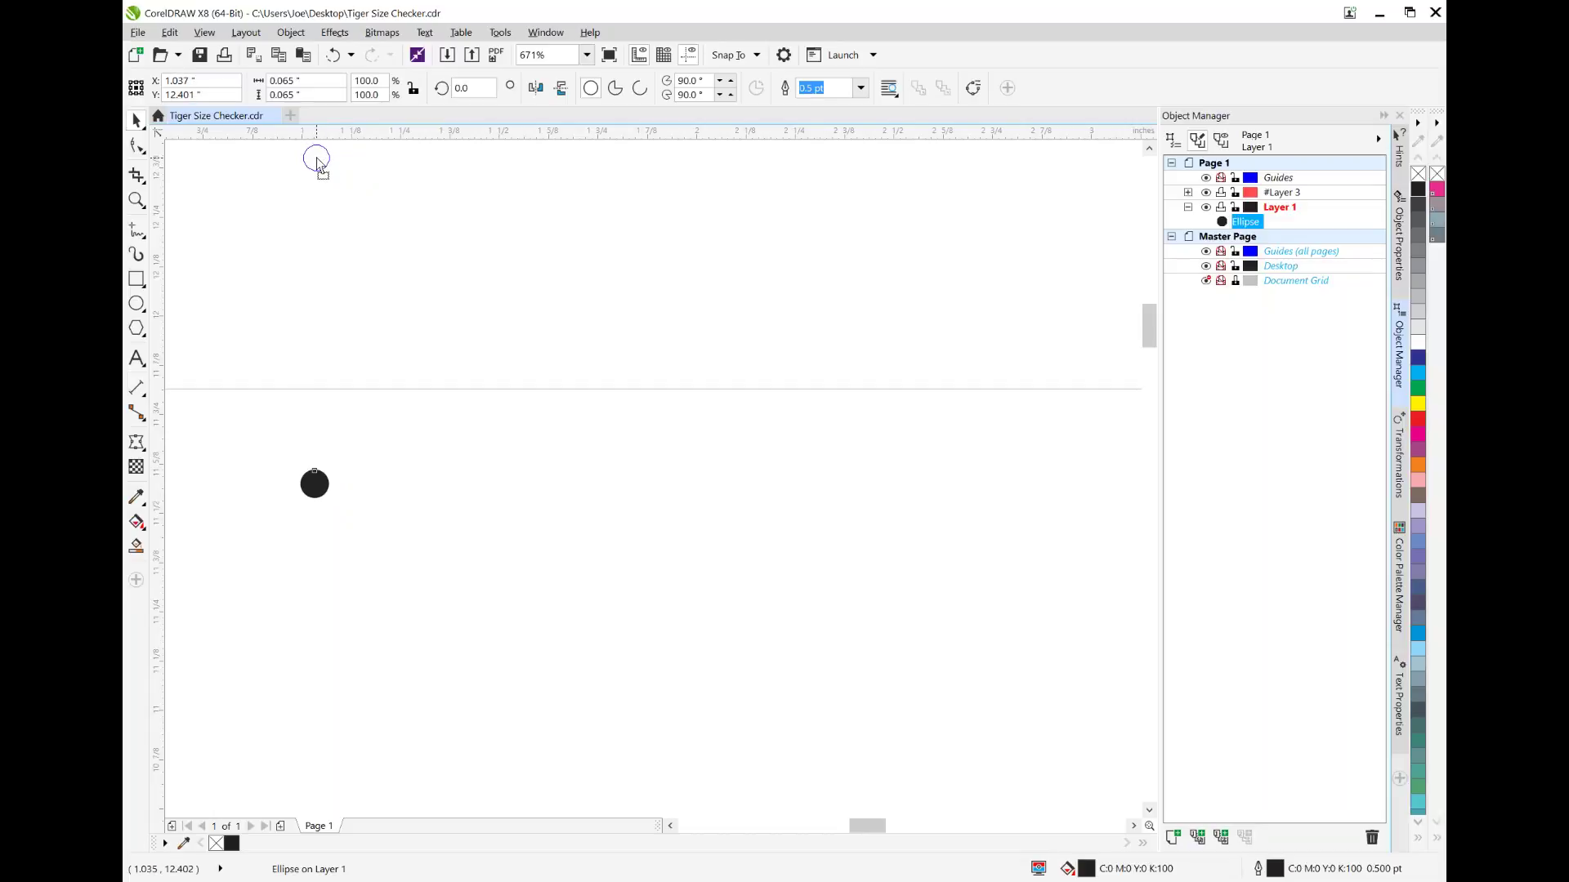
drag(668, 705, 712, 745)
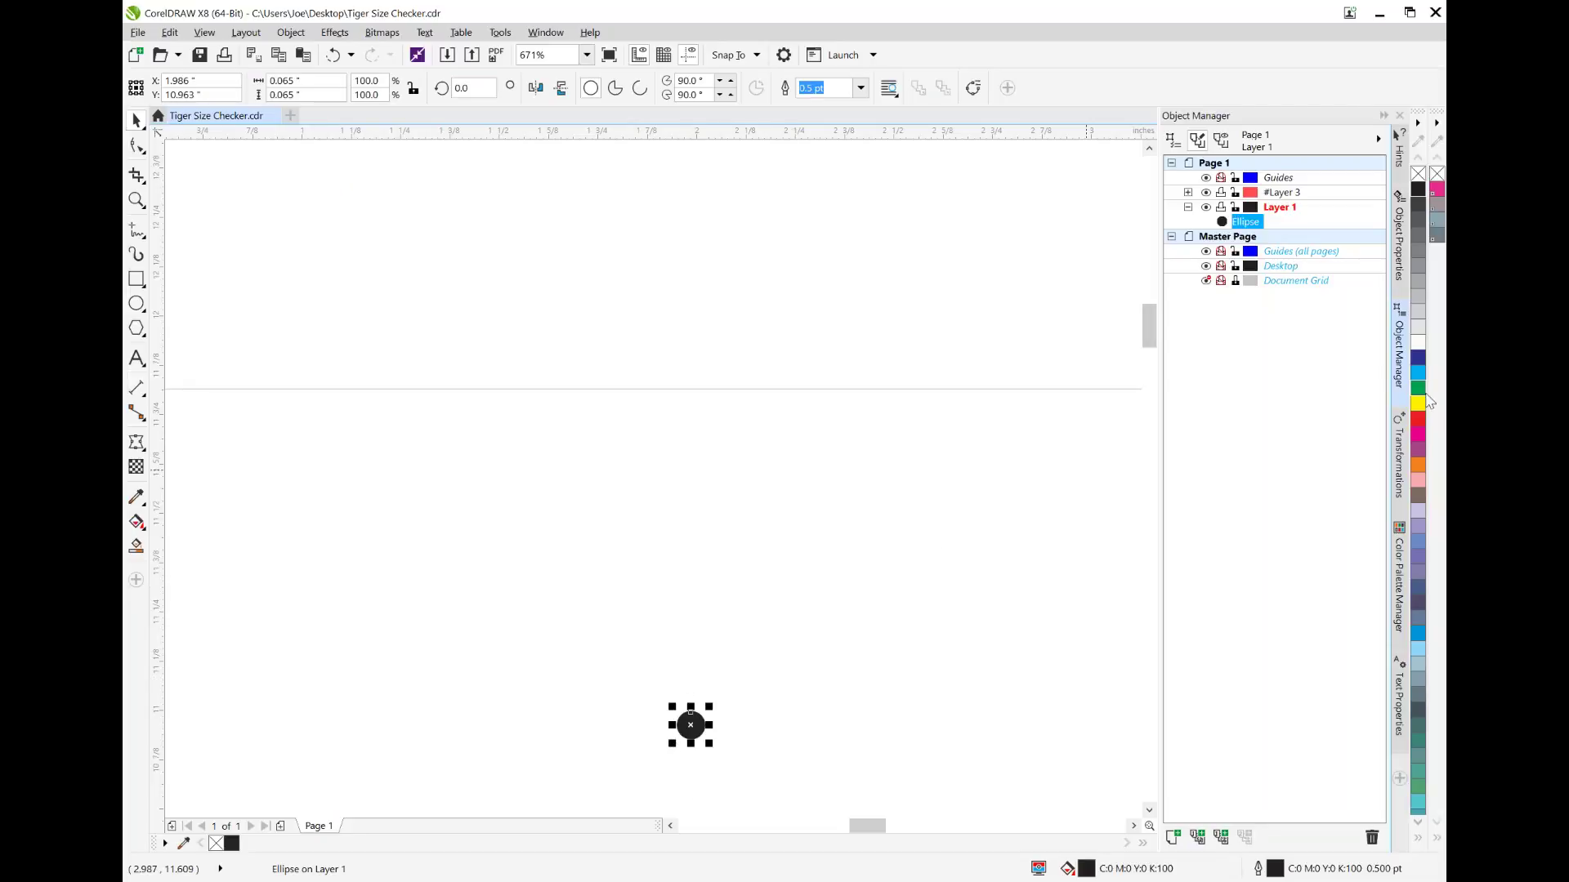
click(1419, 388)
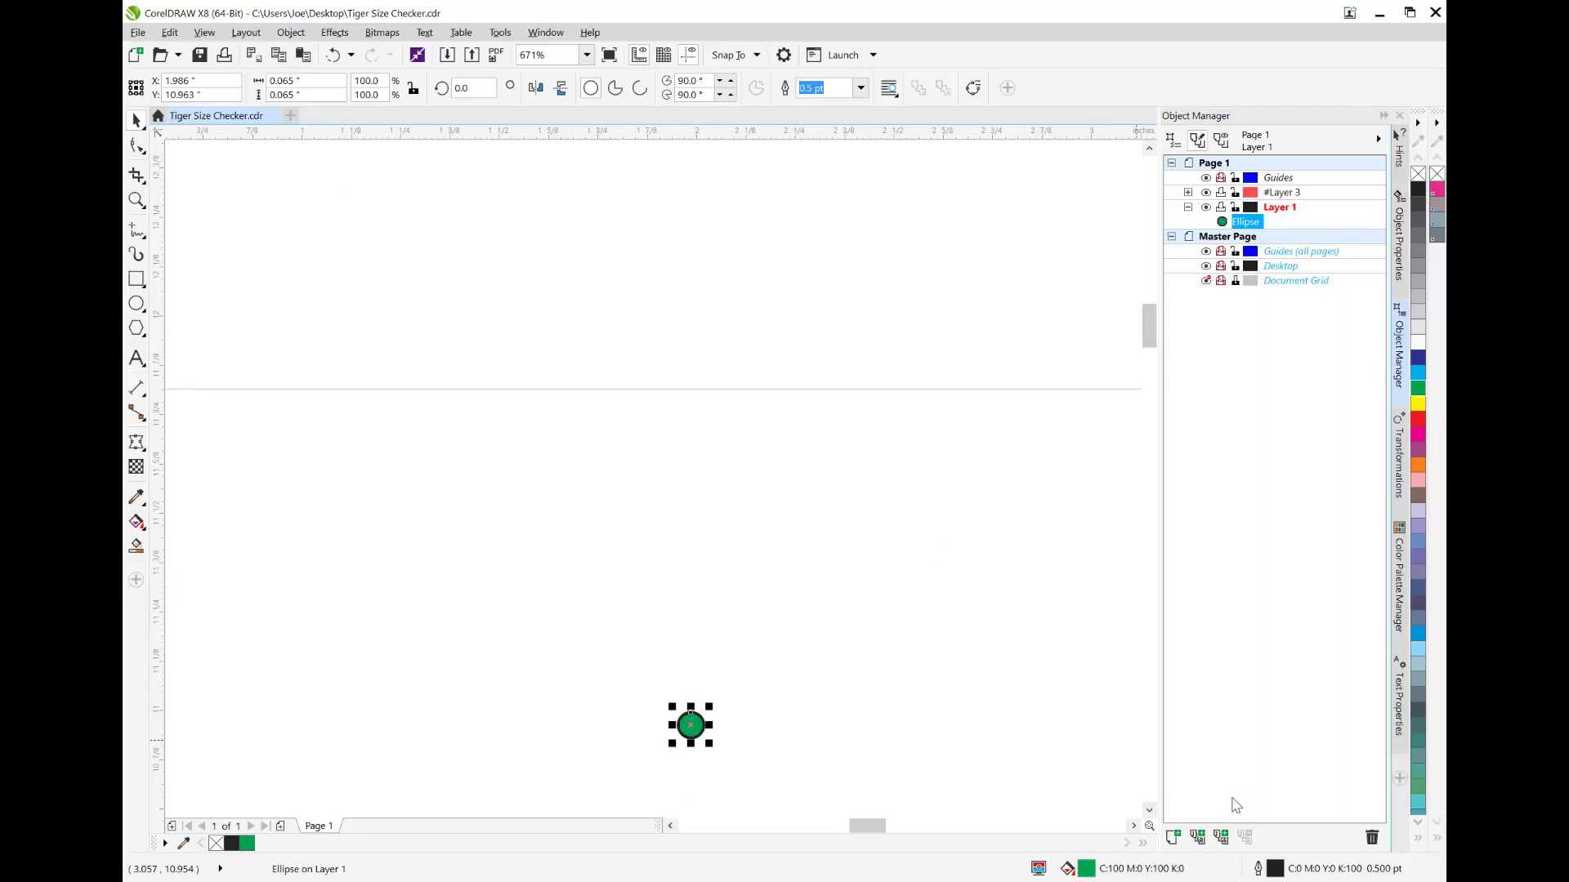
Step: Set the green circle's outline width to None and shift the circle slightly sideways in the empty area
double_click(1275, 869)
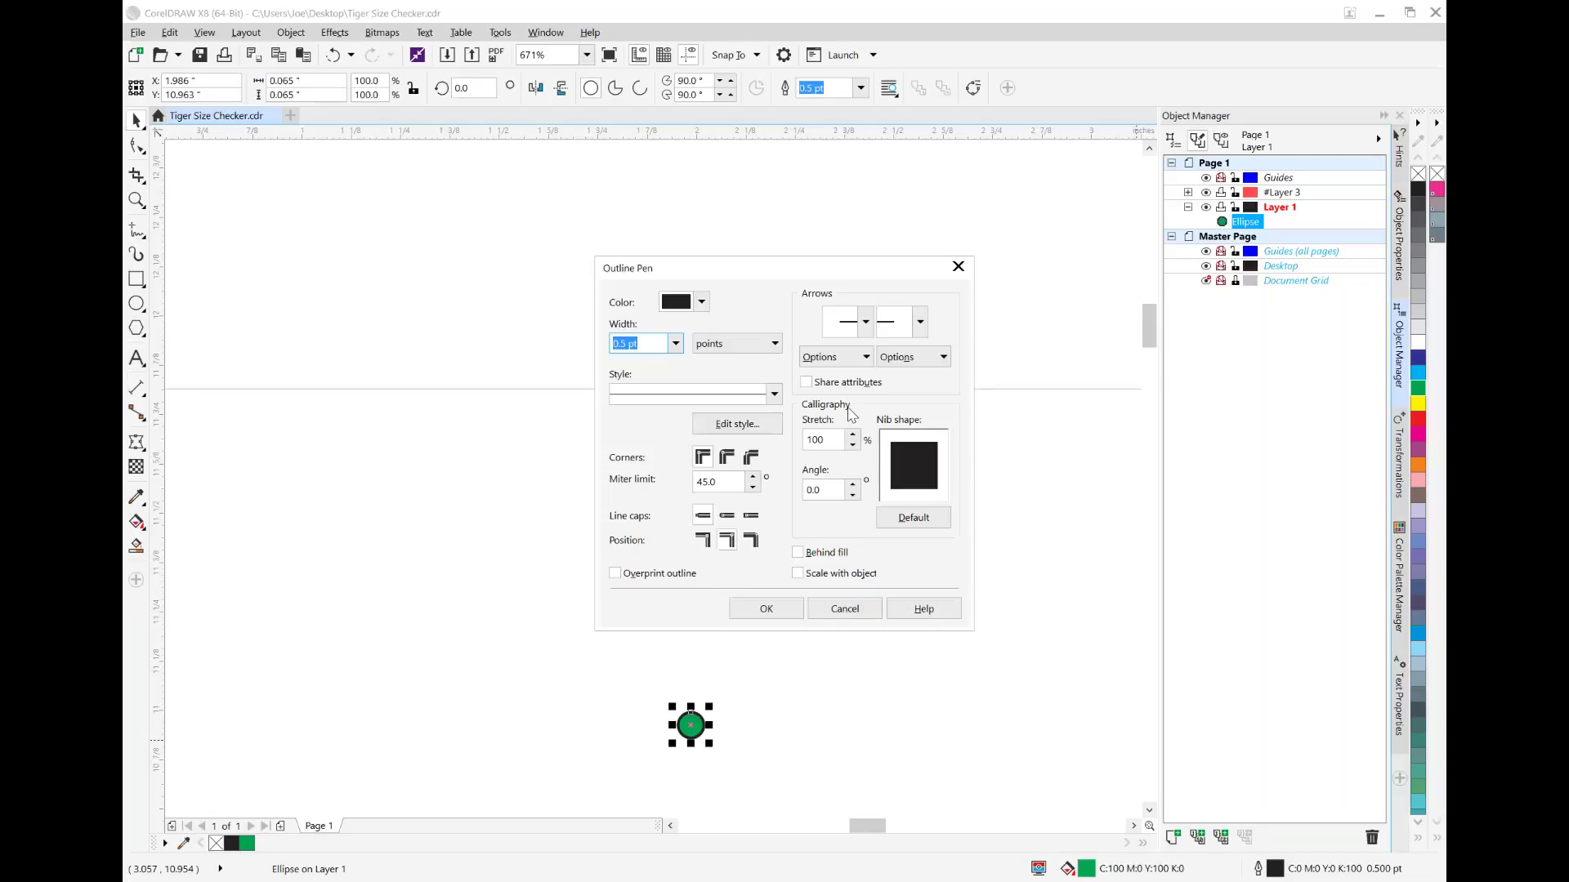
click(675, 343)
click(618, 358)
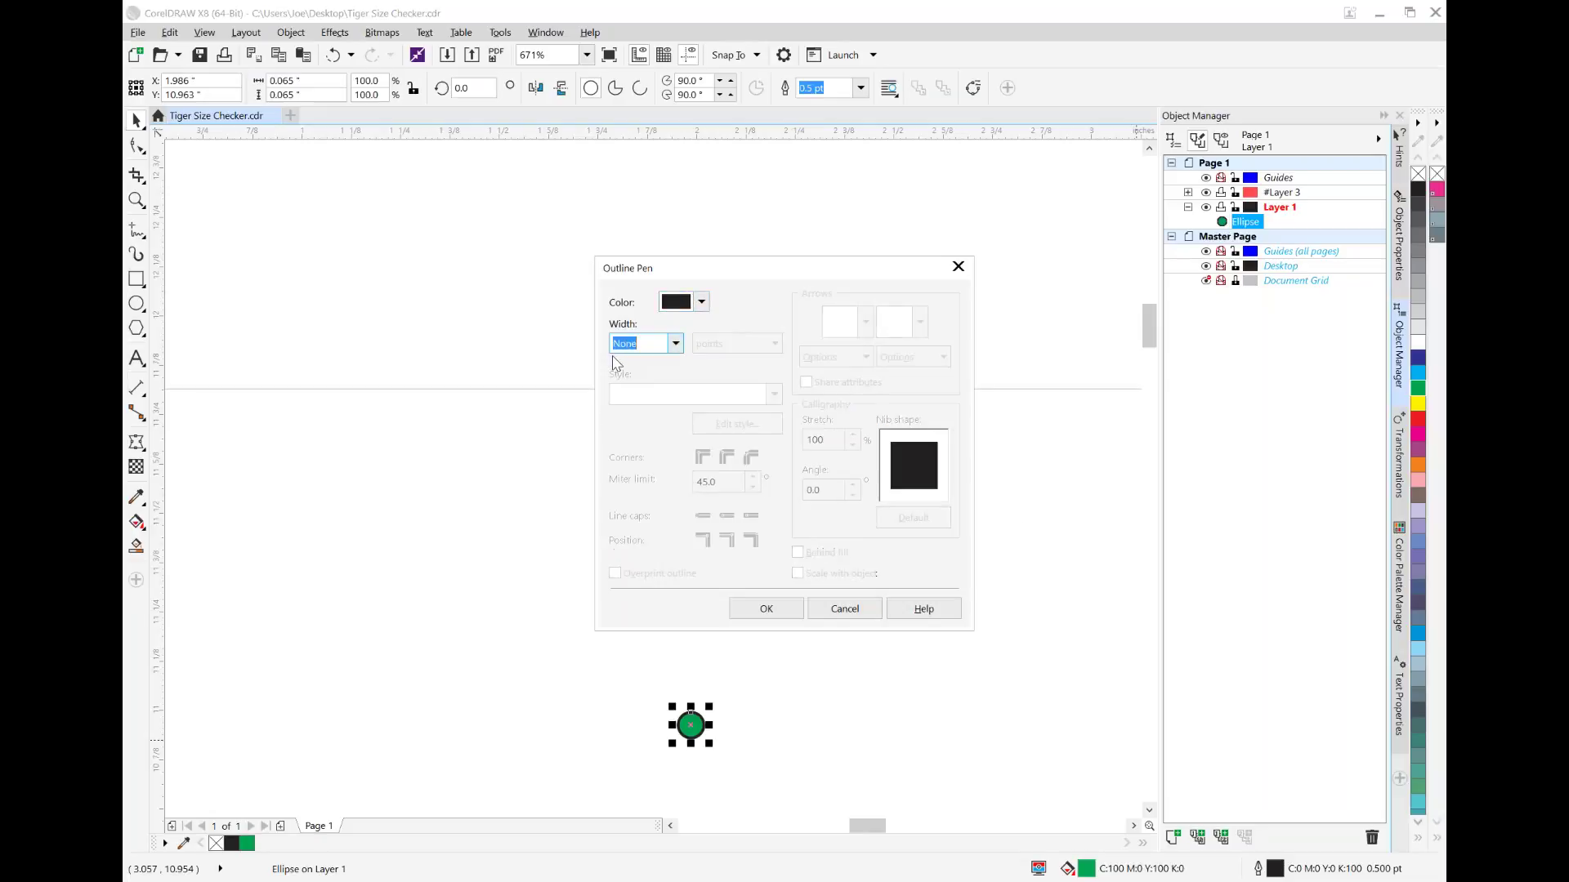
click(767, 609)
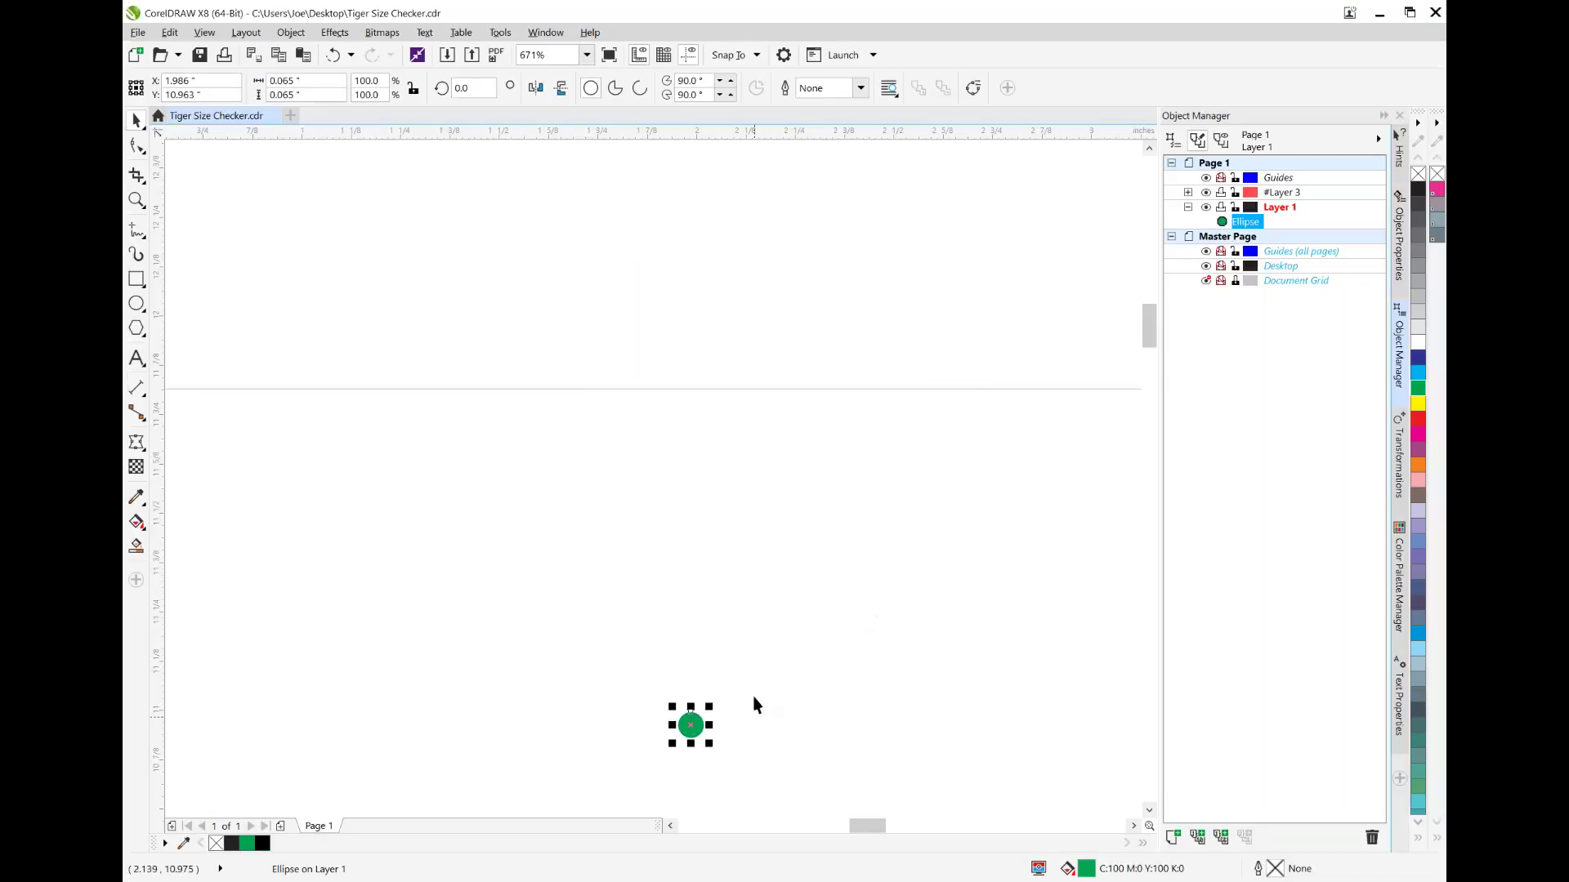
drag(703, 724, 581, 716)
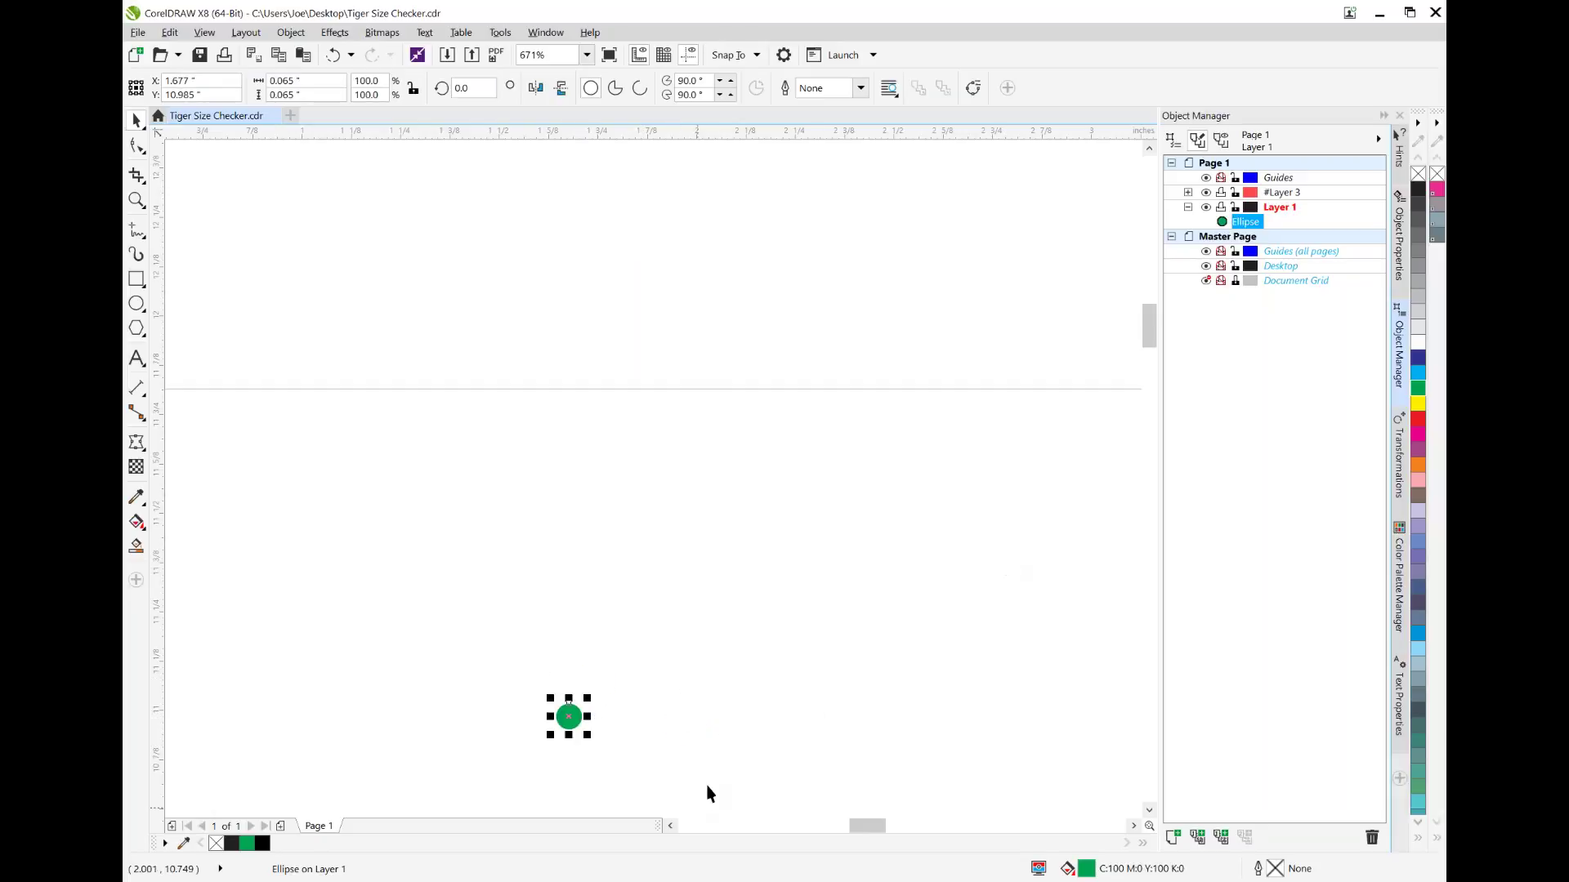
Step: Place the green circle over the thin black line at the top of the large tiger's head
click(137, 201)
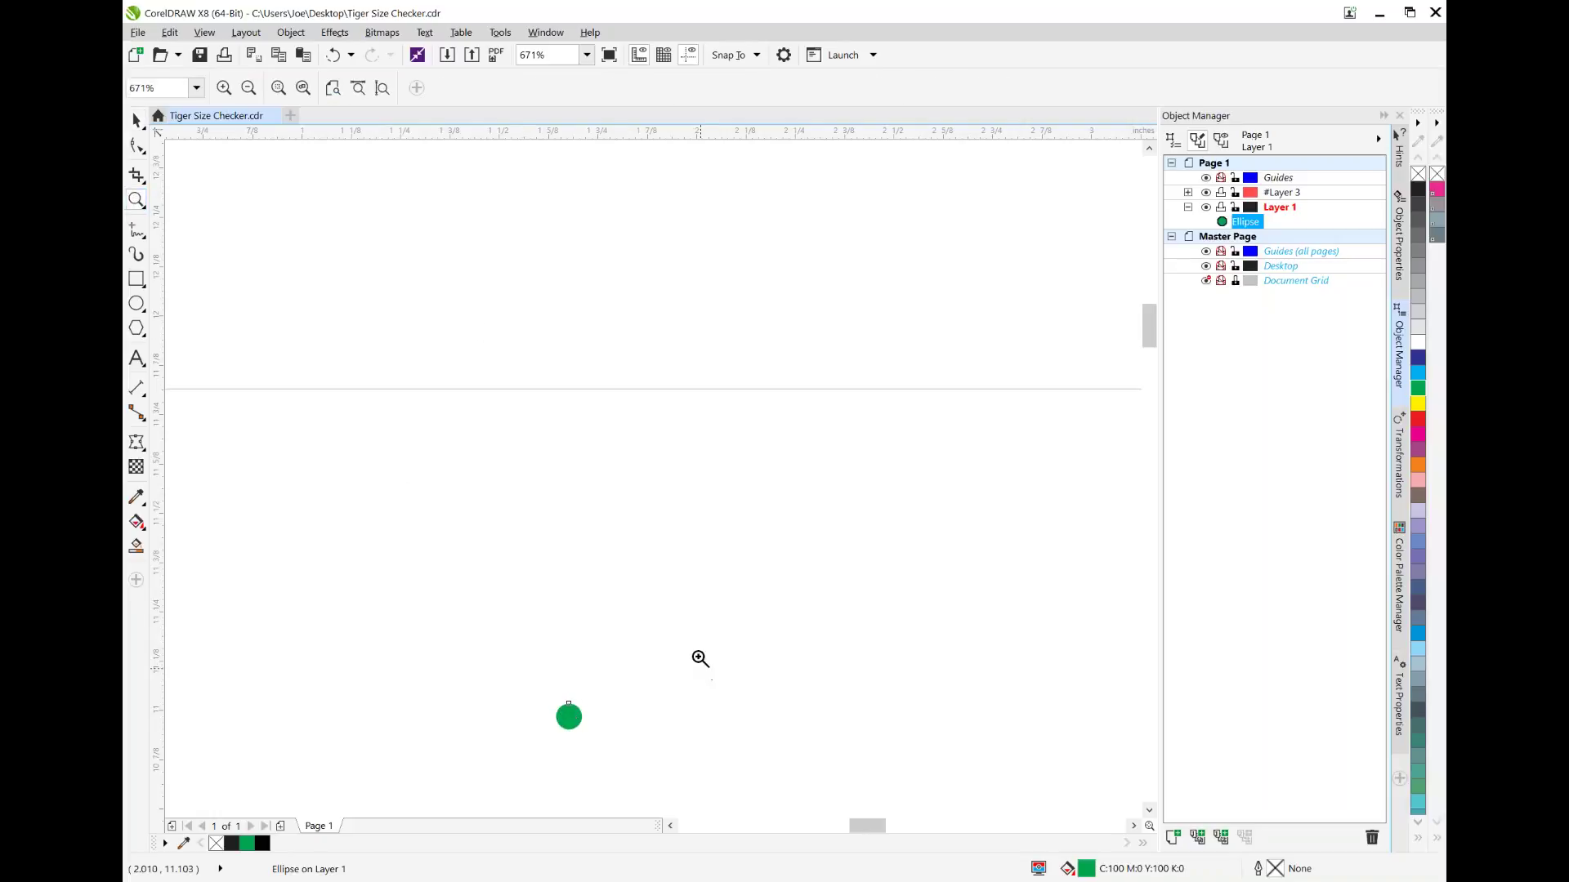
click(248, 88)
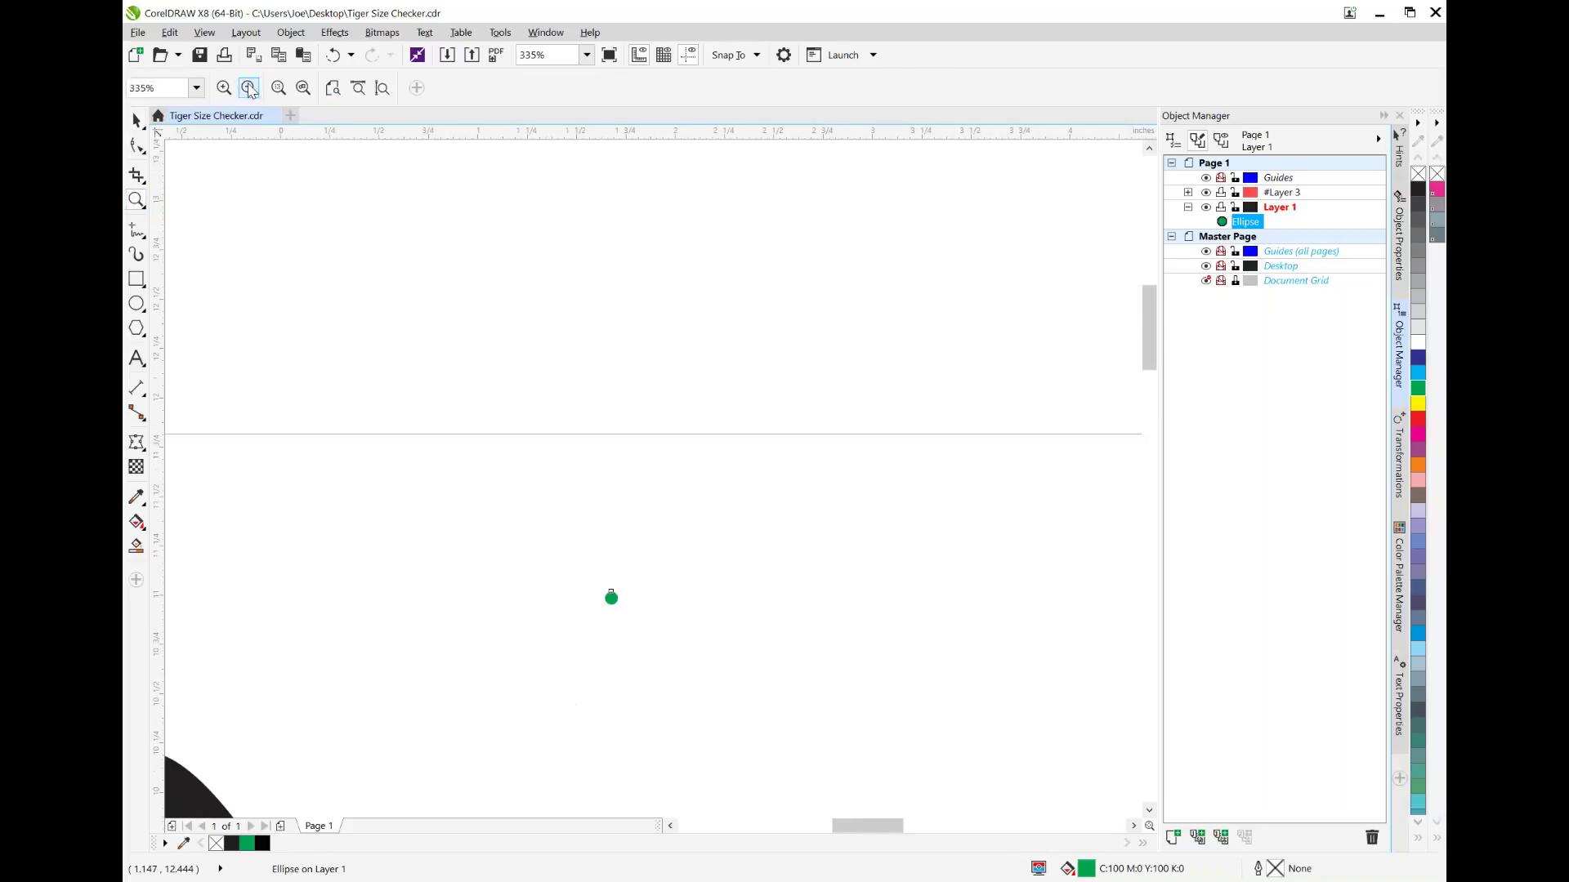
click(249, 88)
click(248, 88)
click(223, 88)
click(223, 88)
click(223, 88)
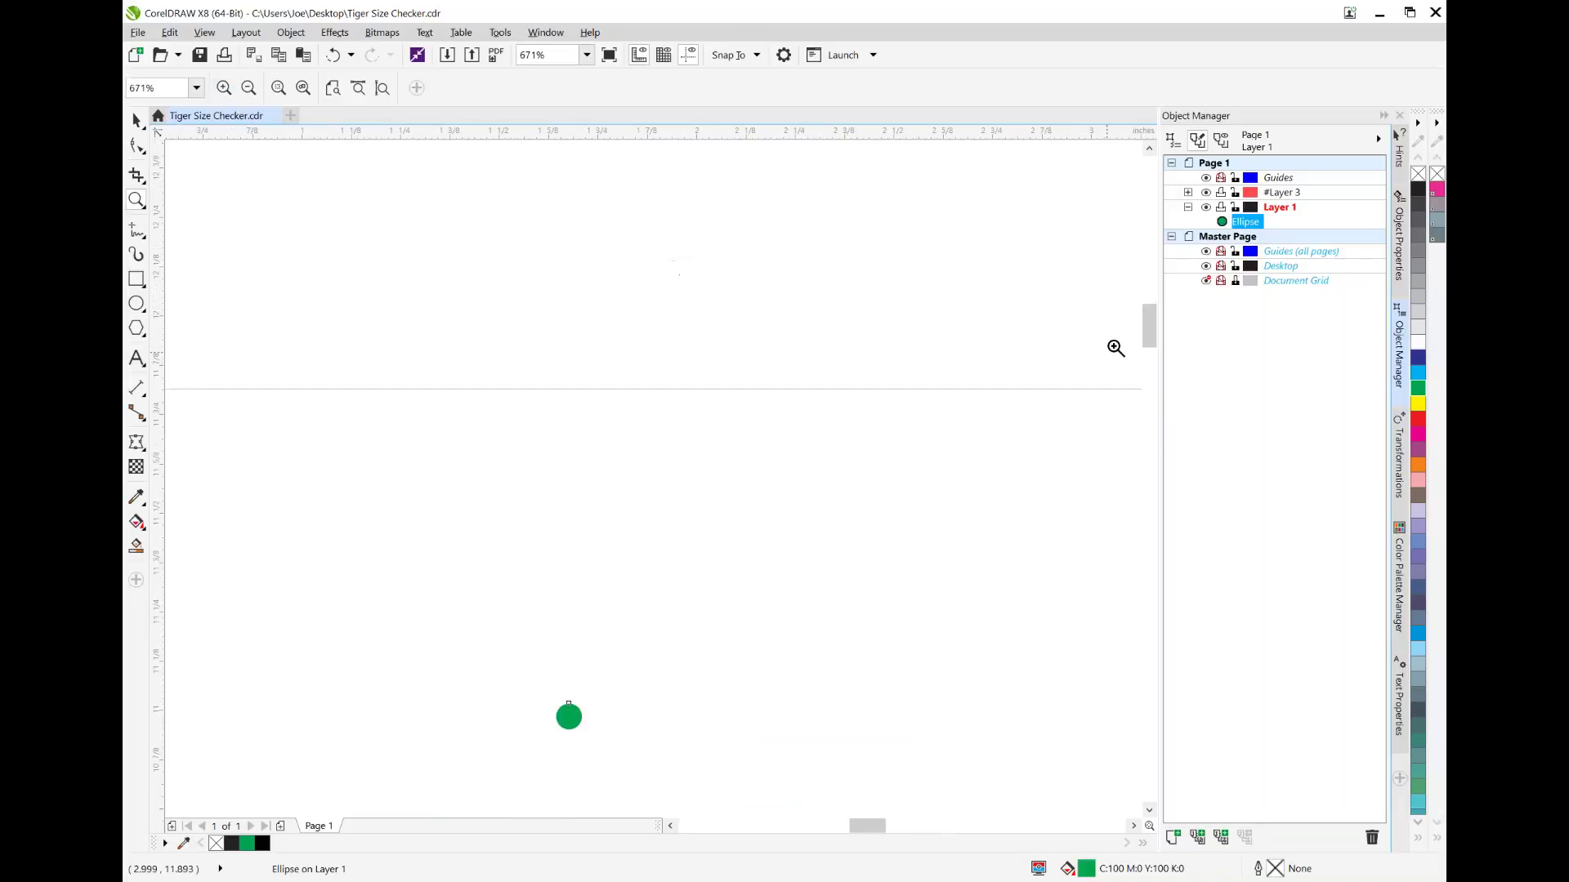
drag(1150, 338, 1149, 364)
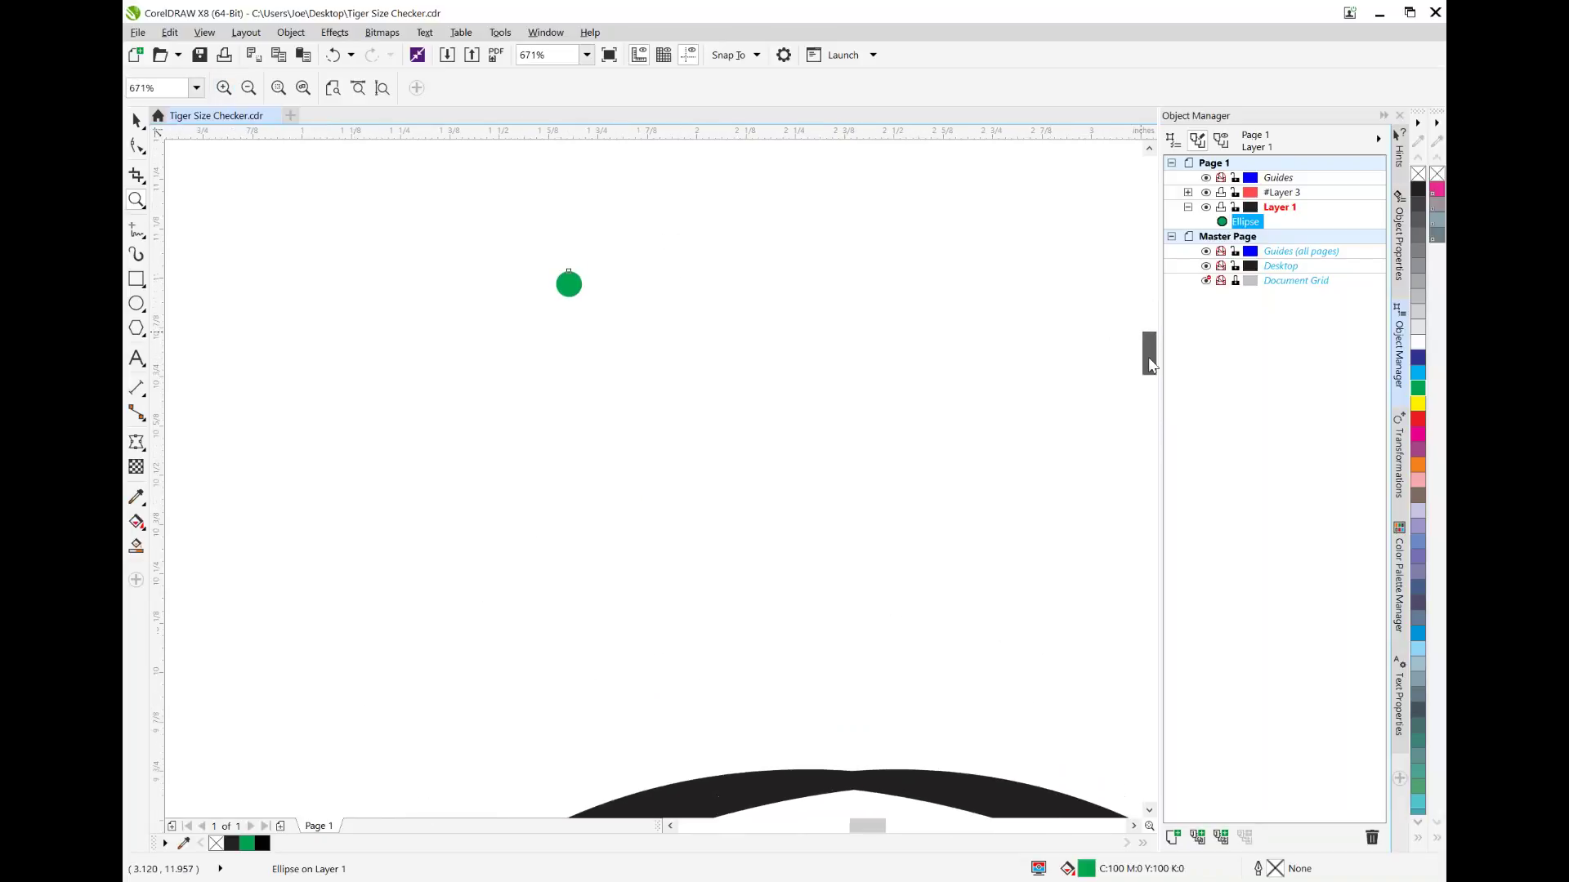
click(136, 121)
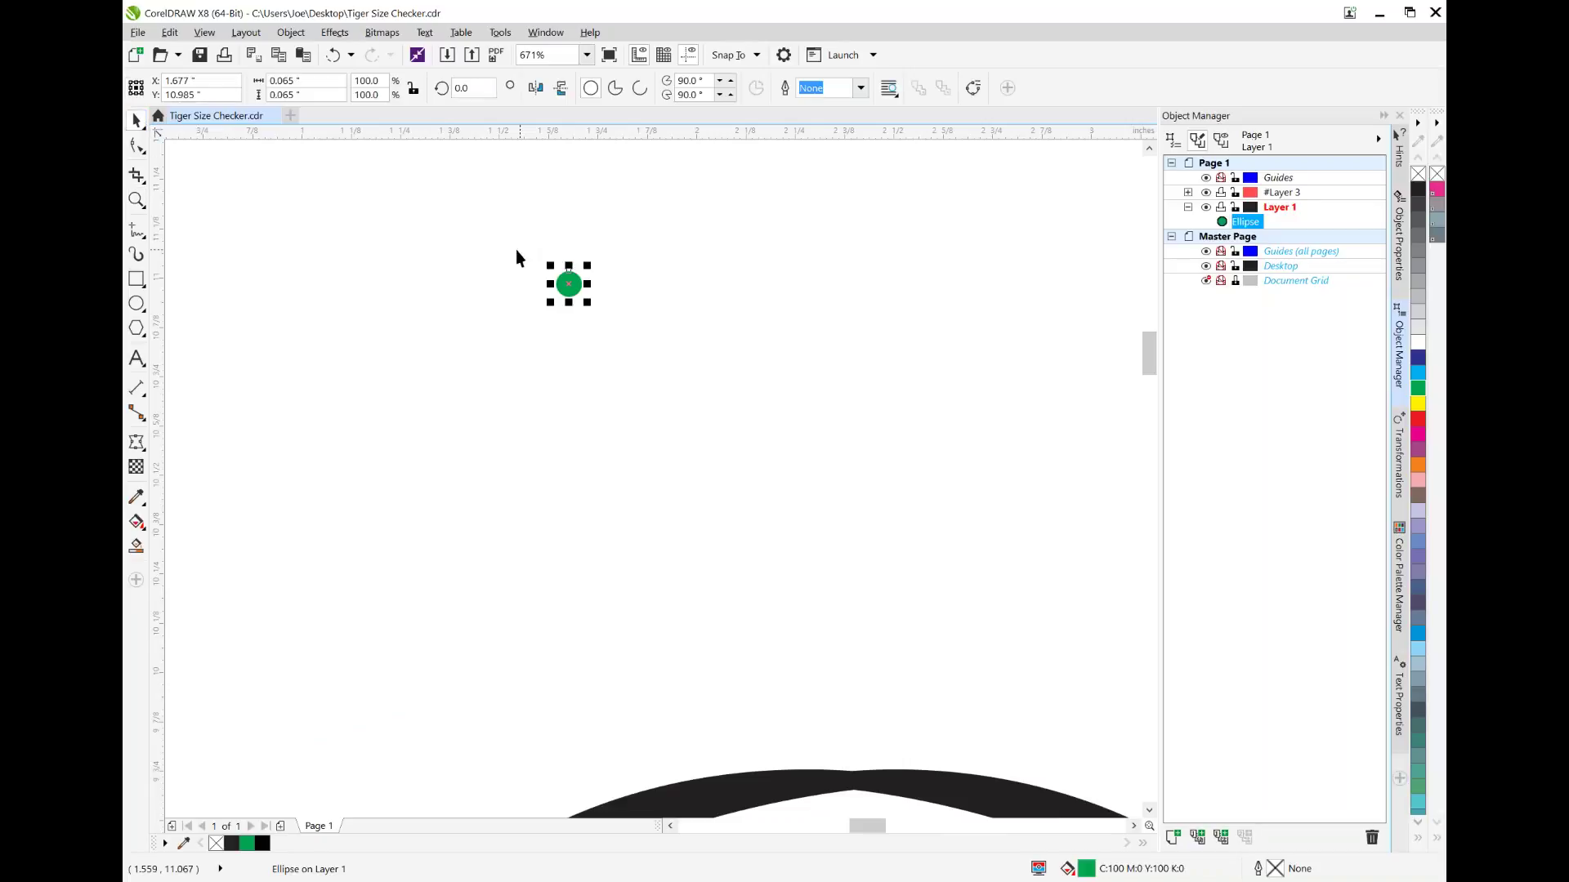
drag(566, 286, 702, 797)
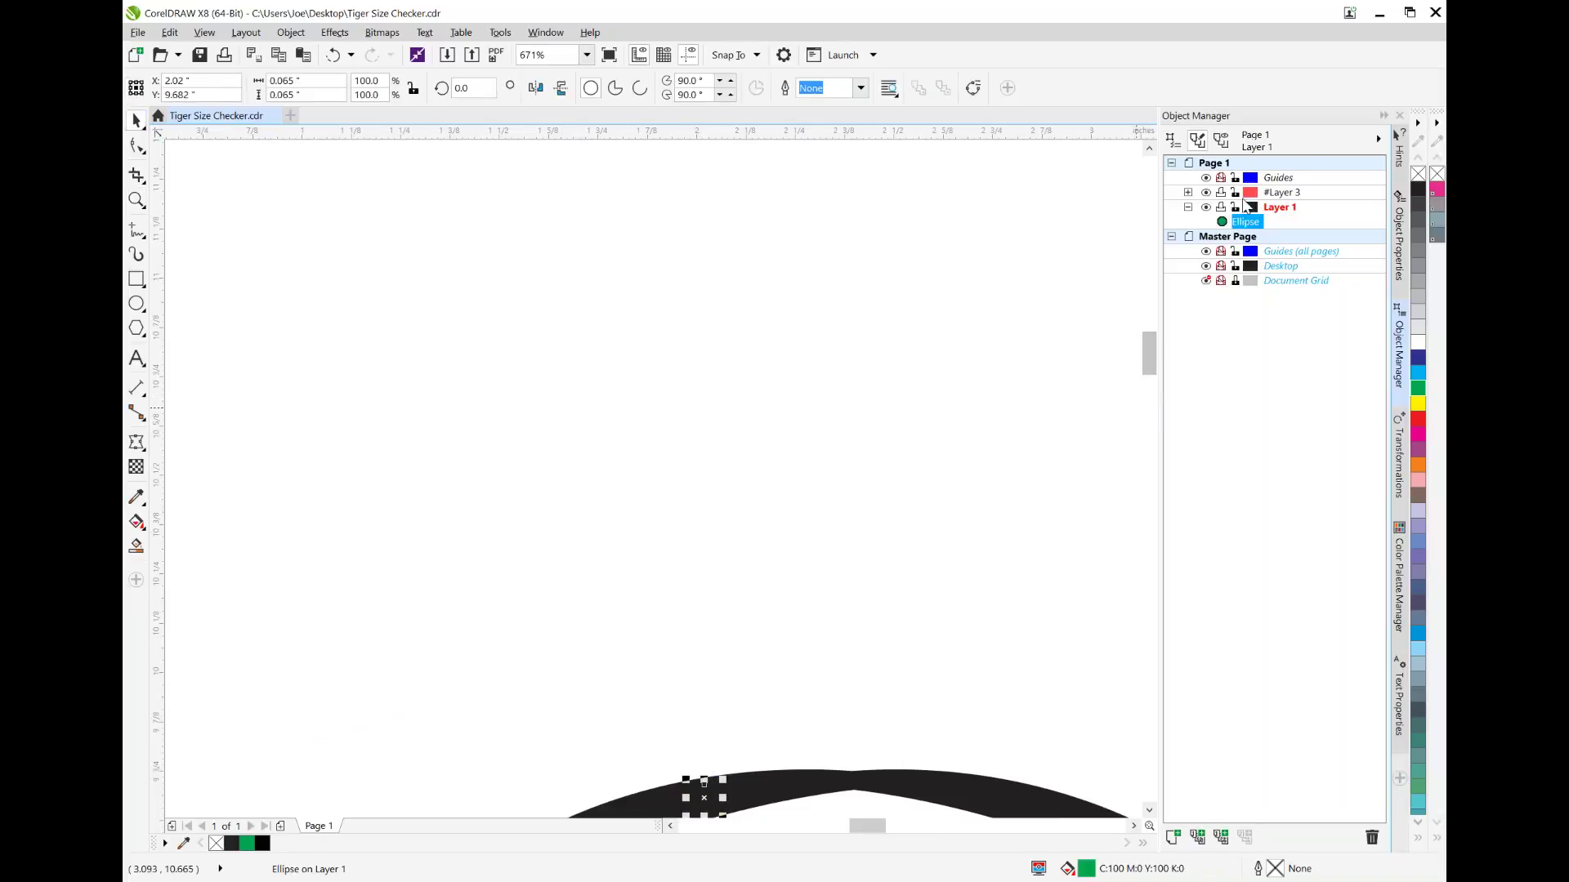
Step: Move the circle from Layer 1 into Layer 3 and stack it above the two tiger curves
click(1188, 192)
drag(1258, 259, 1248, 201)
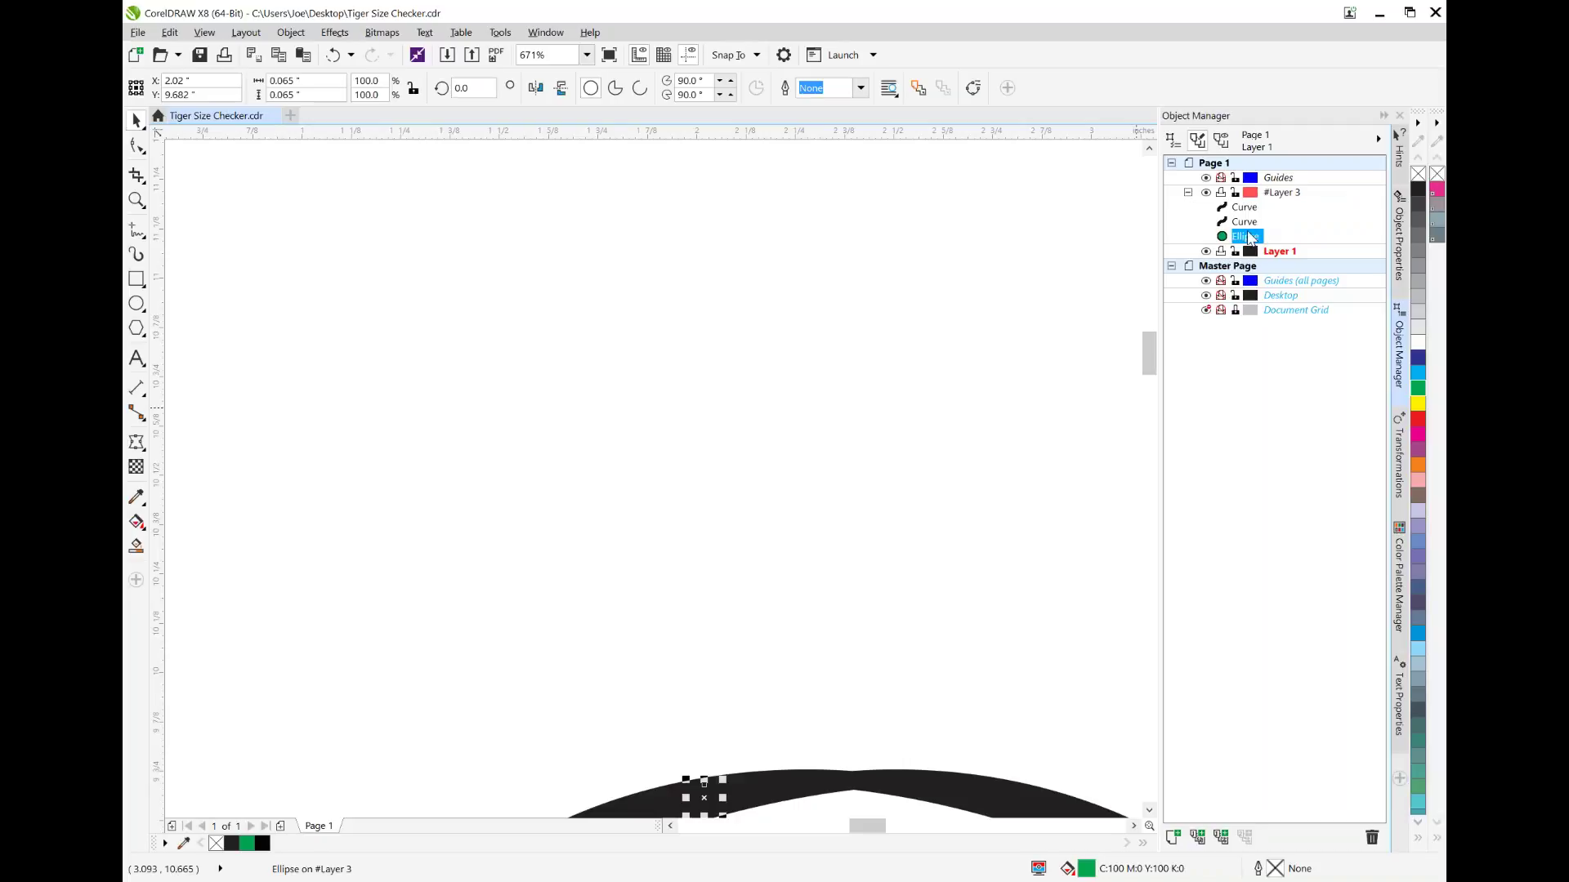
drag(1247, 238, 1275, 210)
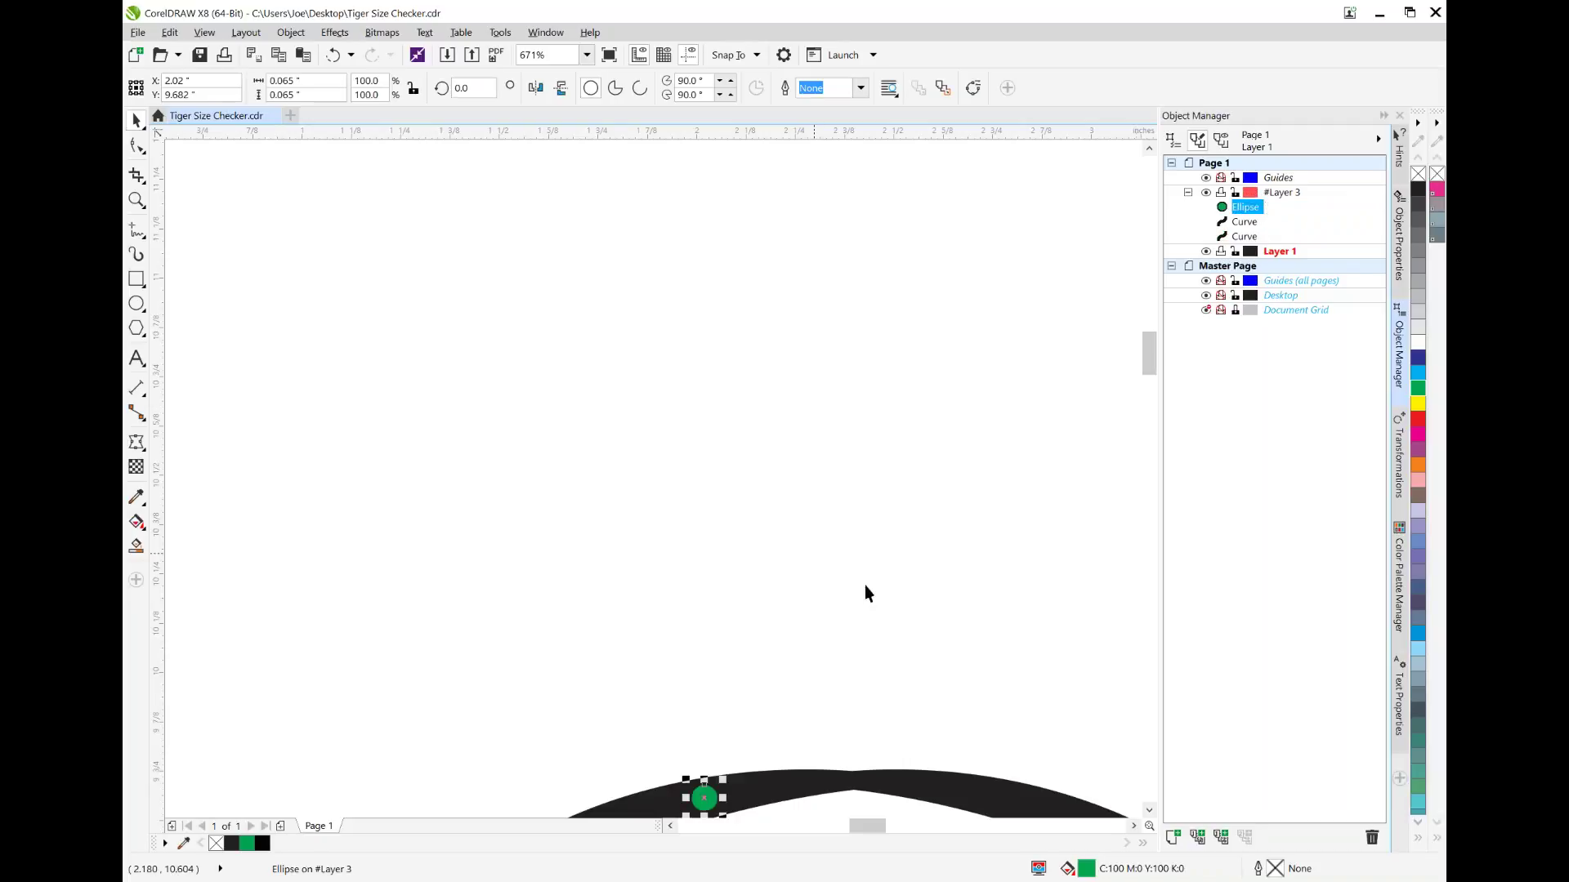
Step: Compare the circle with the large tiger's head outline and the gaps between its forehead stripes, ending inside the left ear
drag(1145, 351, 1145, 386)
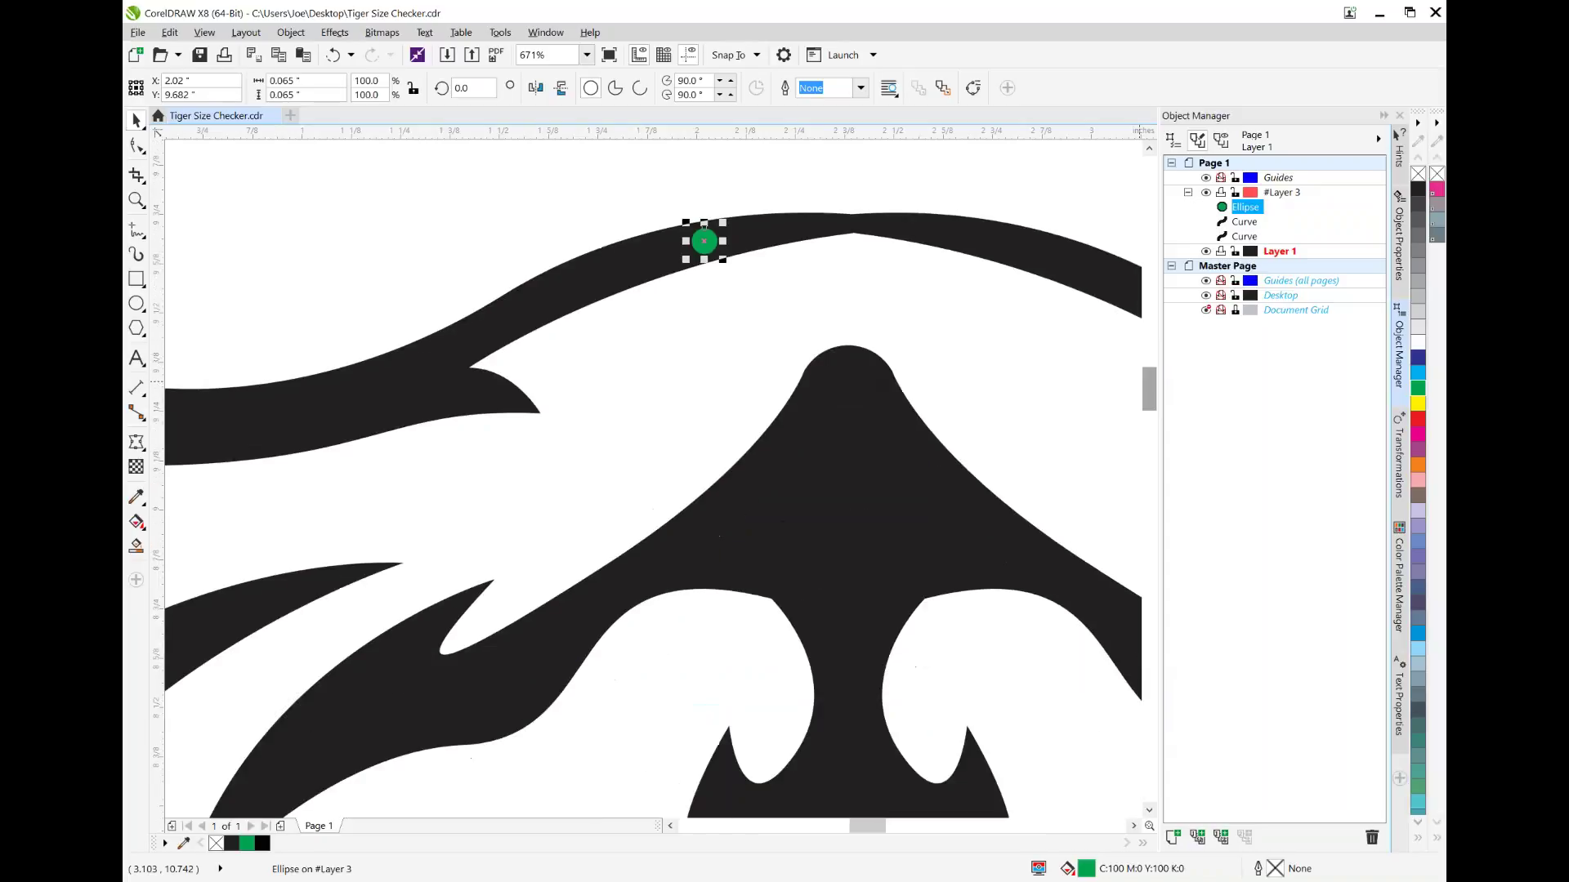
drag(708, 237, 405, 480)
drag(867, 826, 845, 831)
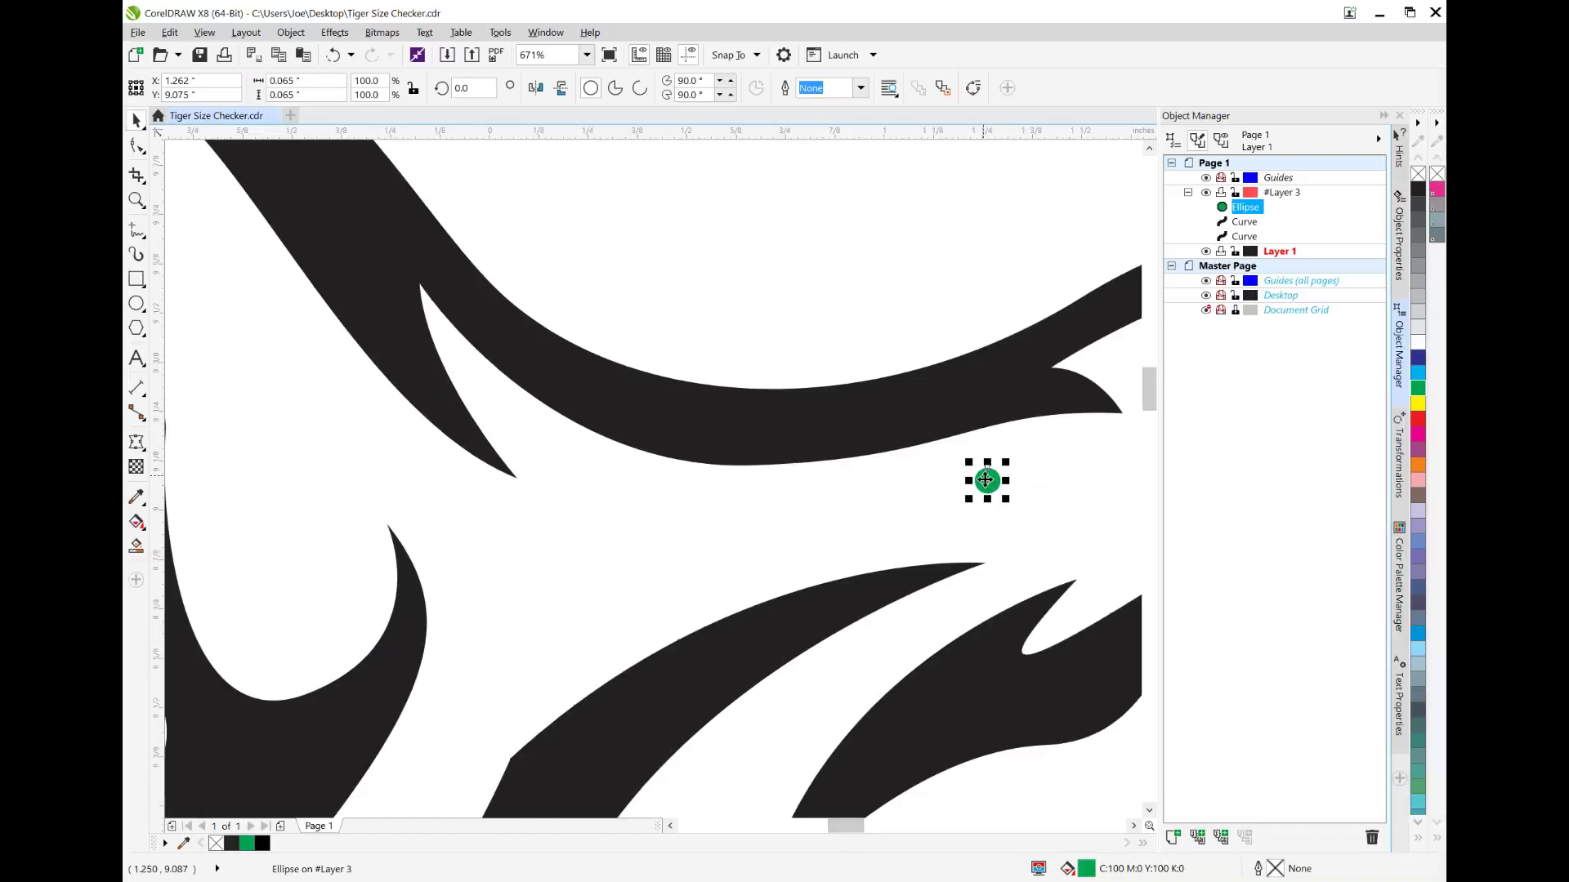
click(946, 479)
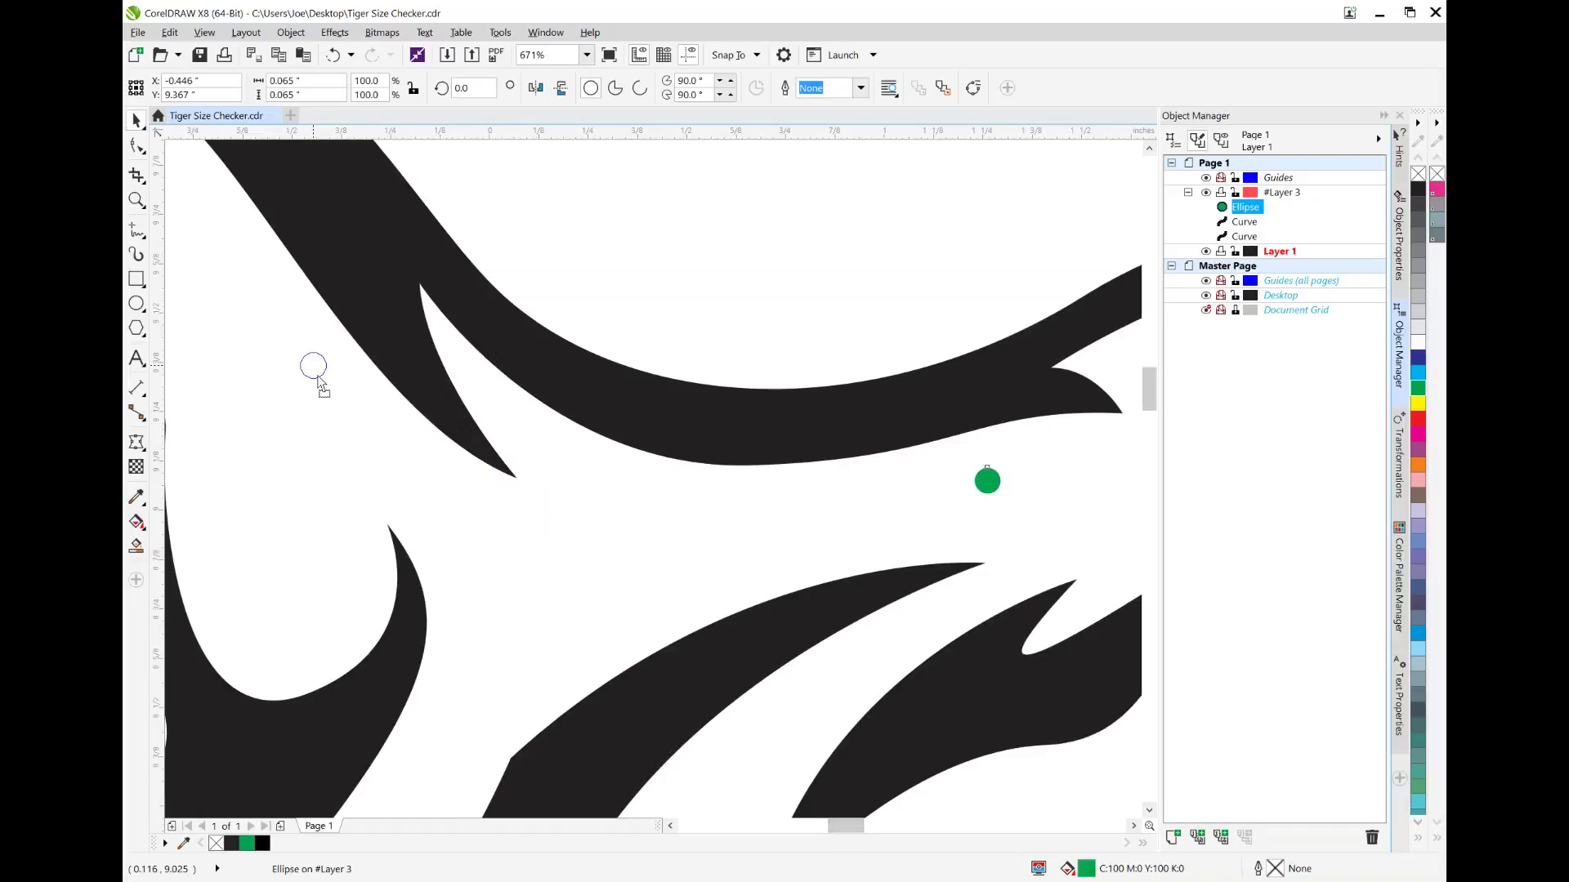
drag(317, 376, 322, 387)
Step: Compare the circle with the pointed tips, gaps and inner shapes of the large tiger's left ear
drag(846, 826, 822, 826)
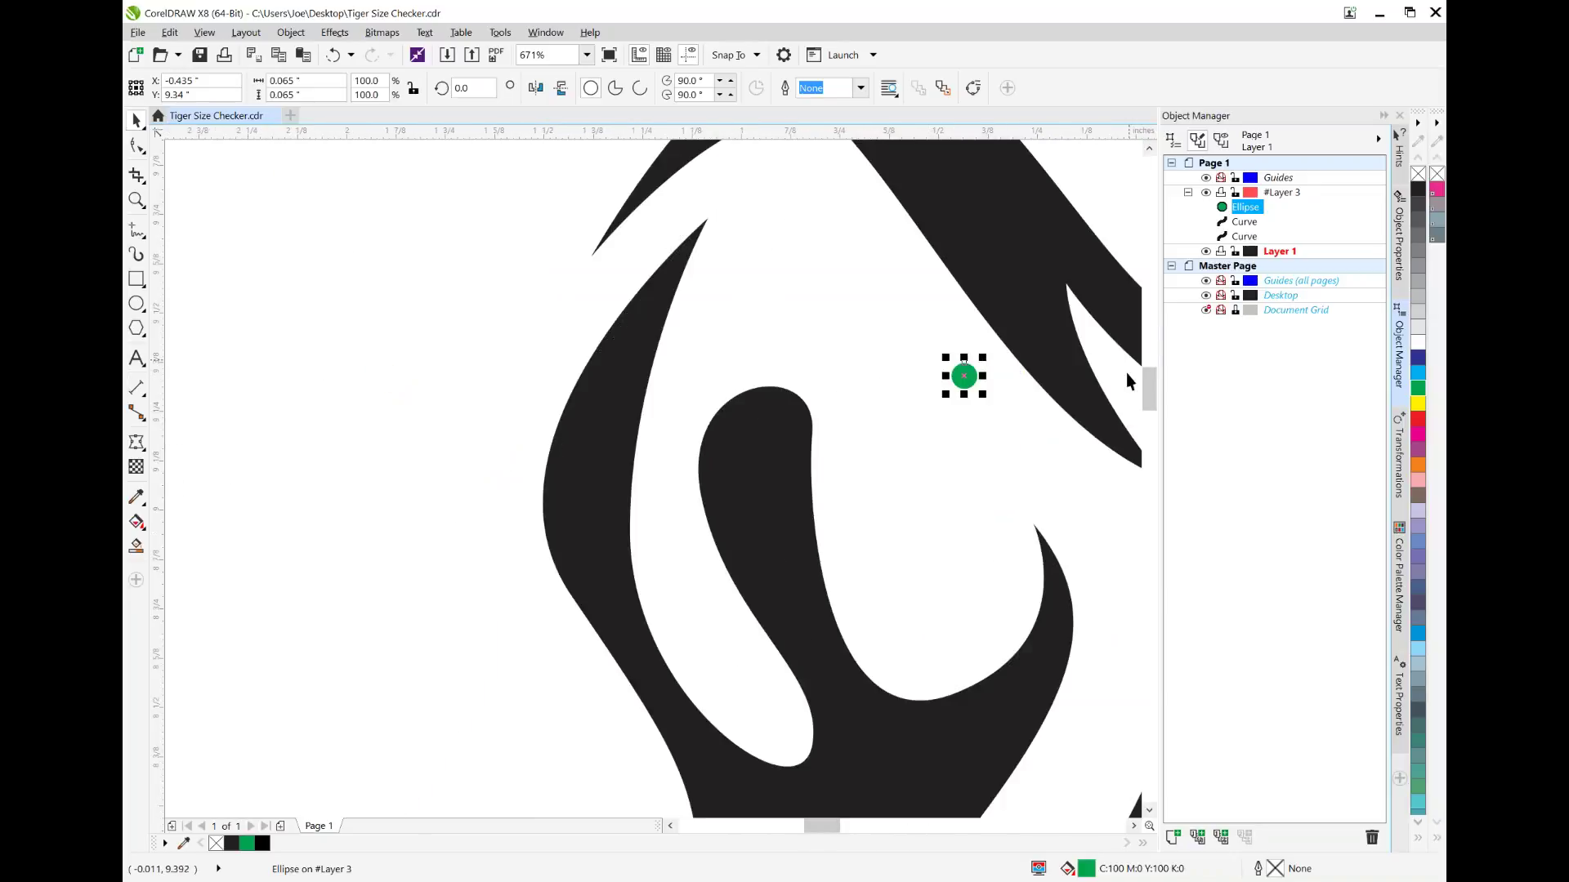
drag(1149, 384, 1142, 371)
drag(964, 530, 618, 338)
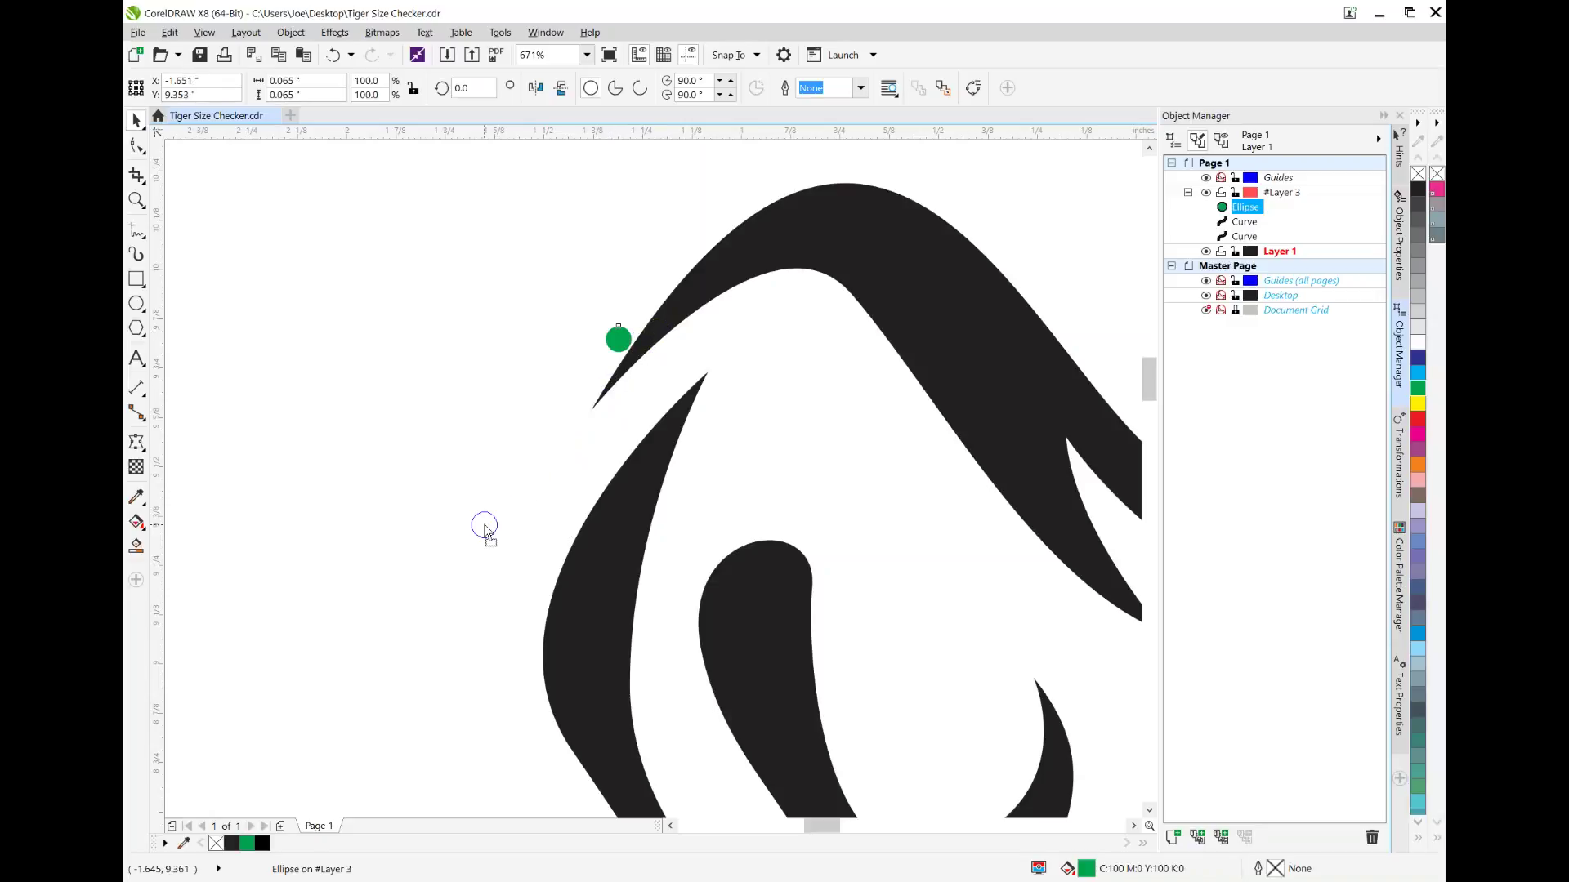
drag(671, 656, 899, 634)
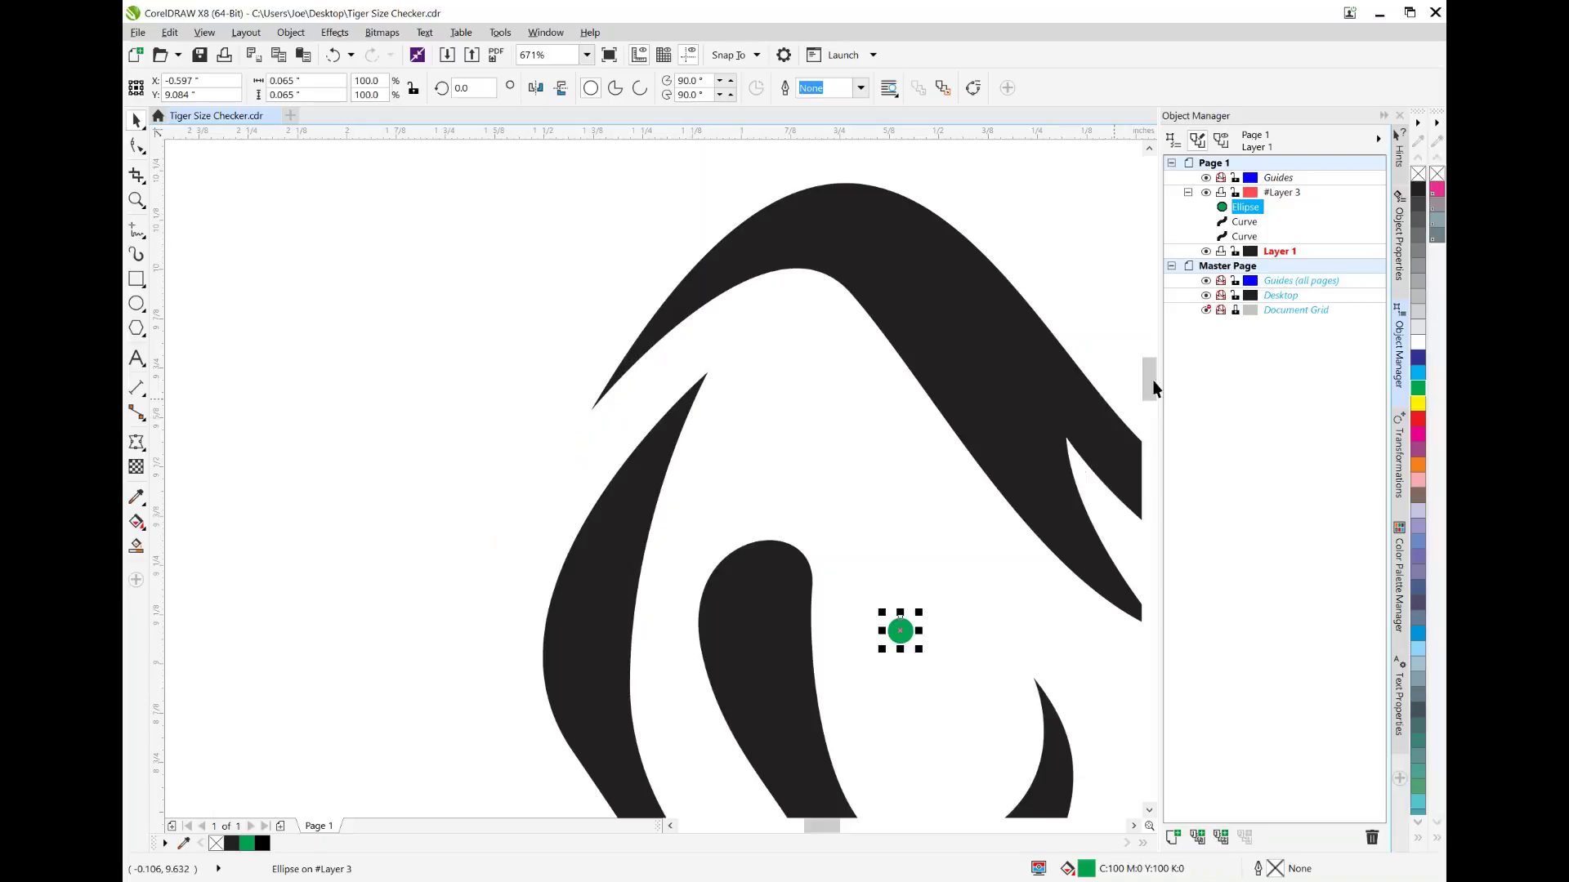
drag(1147, 382, 1153, 415)
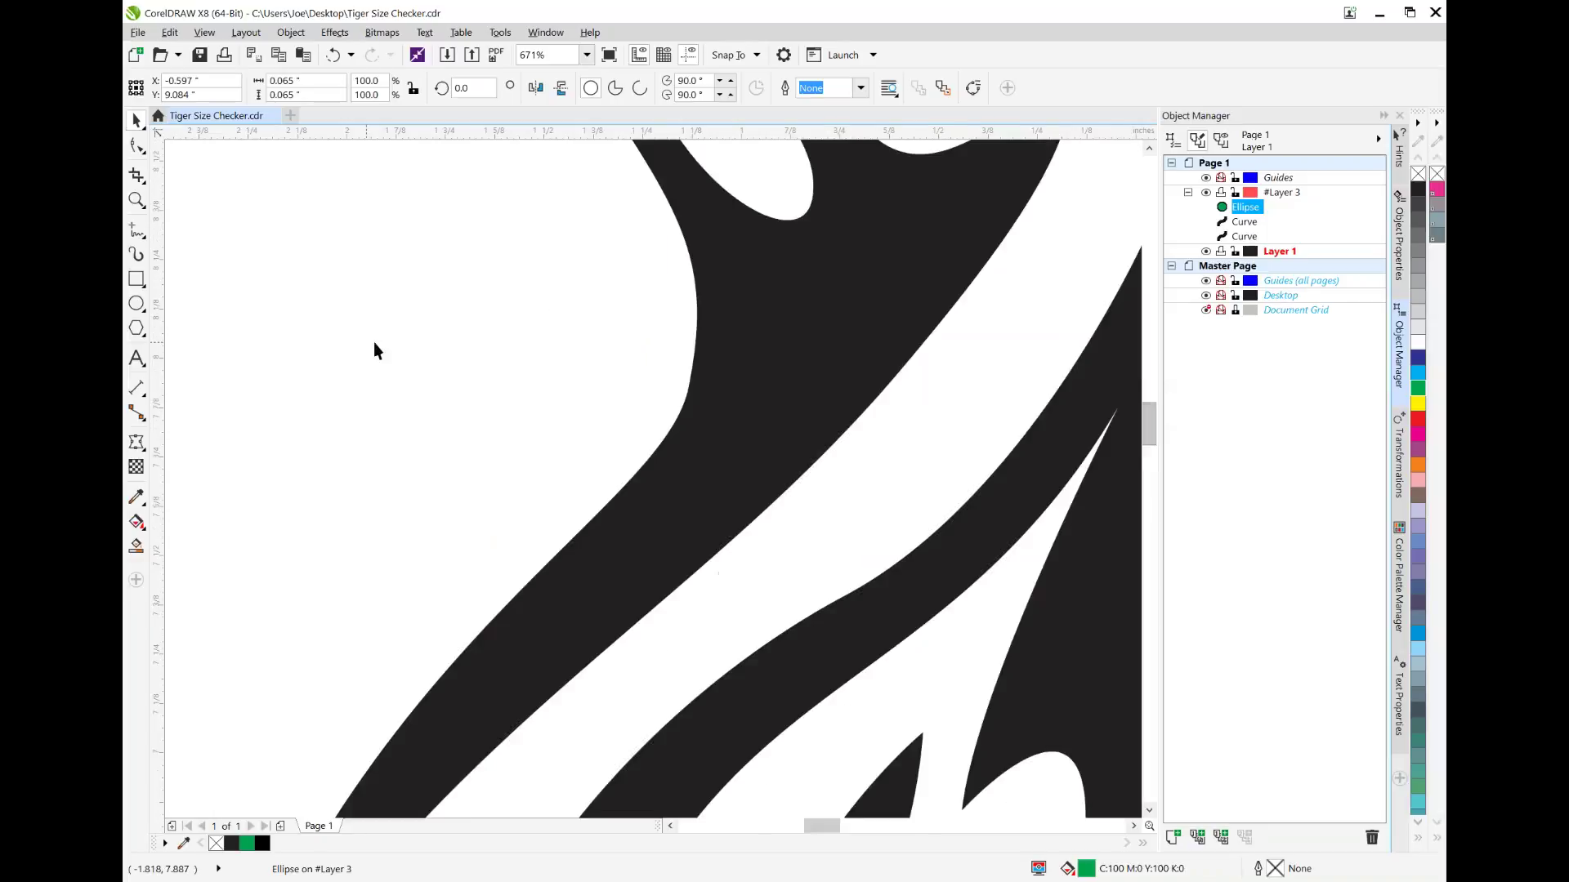
drag(1151, 433, 1164, 403)
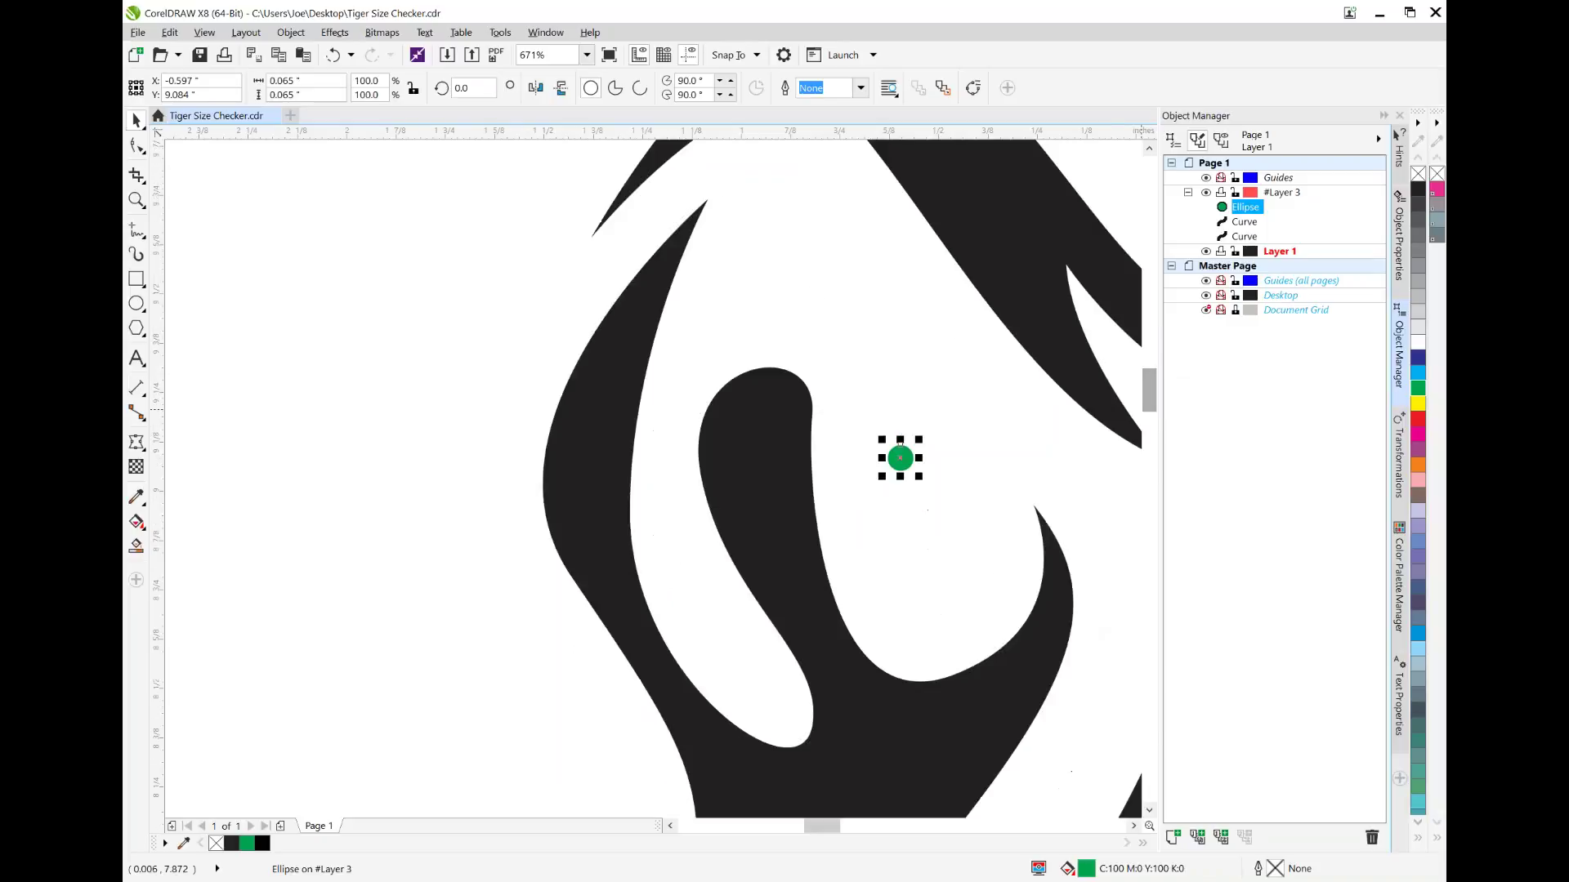
Step: Carry the circle across the large tiger's head to the right ear, comparing it with the details on the way
mouse_move(824, 827)
mouse_down()
mouse_move(882, 829)
mouse_move(845, 833)
mouse_up()
drag(319, 458, 1013, 277)
mouse_move(843, 835)
mouse_down()
mouse_move(821, 835)
mouse_move(867, 833)
mouse_up()
drag(369, 276, 1098, 203)
drag(867, 827, 899, 839)
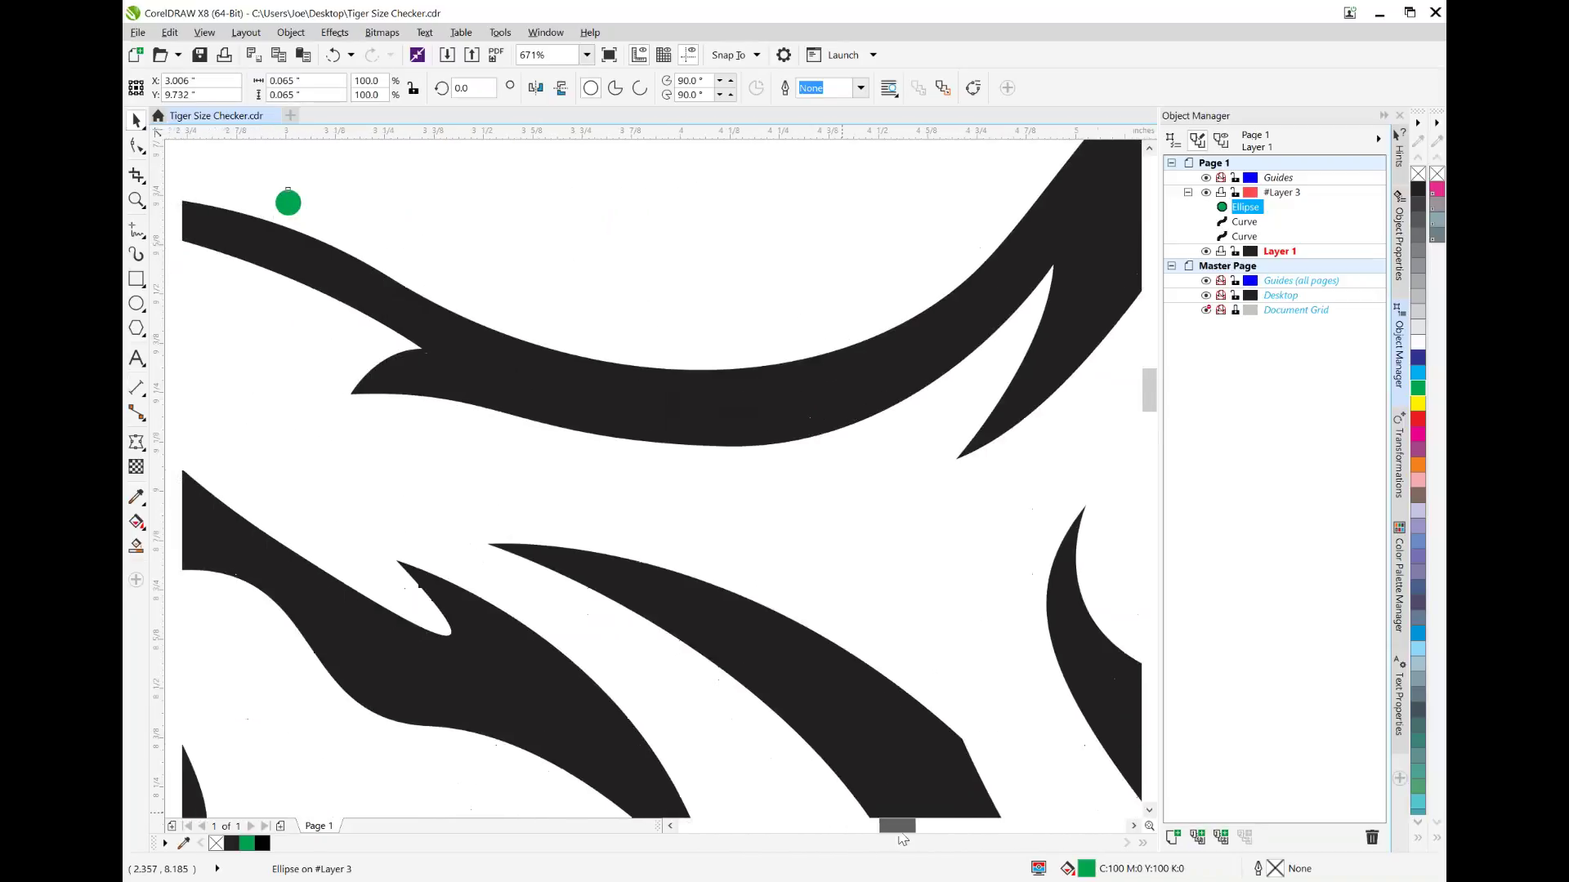
drag(797, 317, 1112, 466)
drag(899, 833, 927, 831)
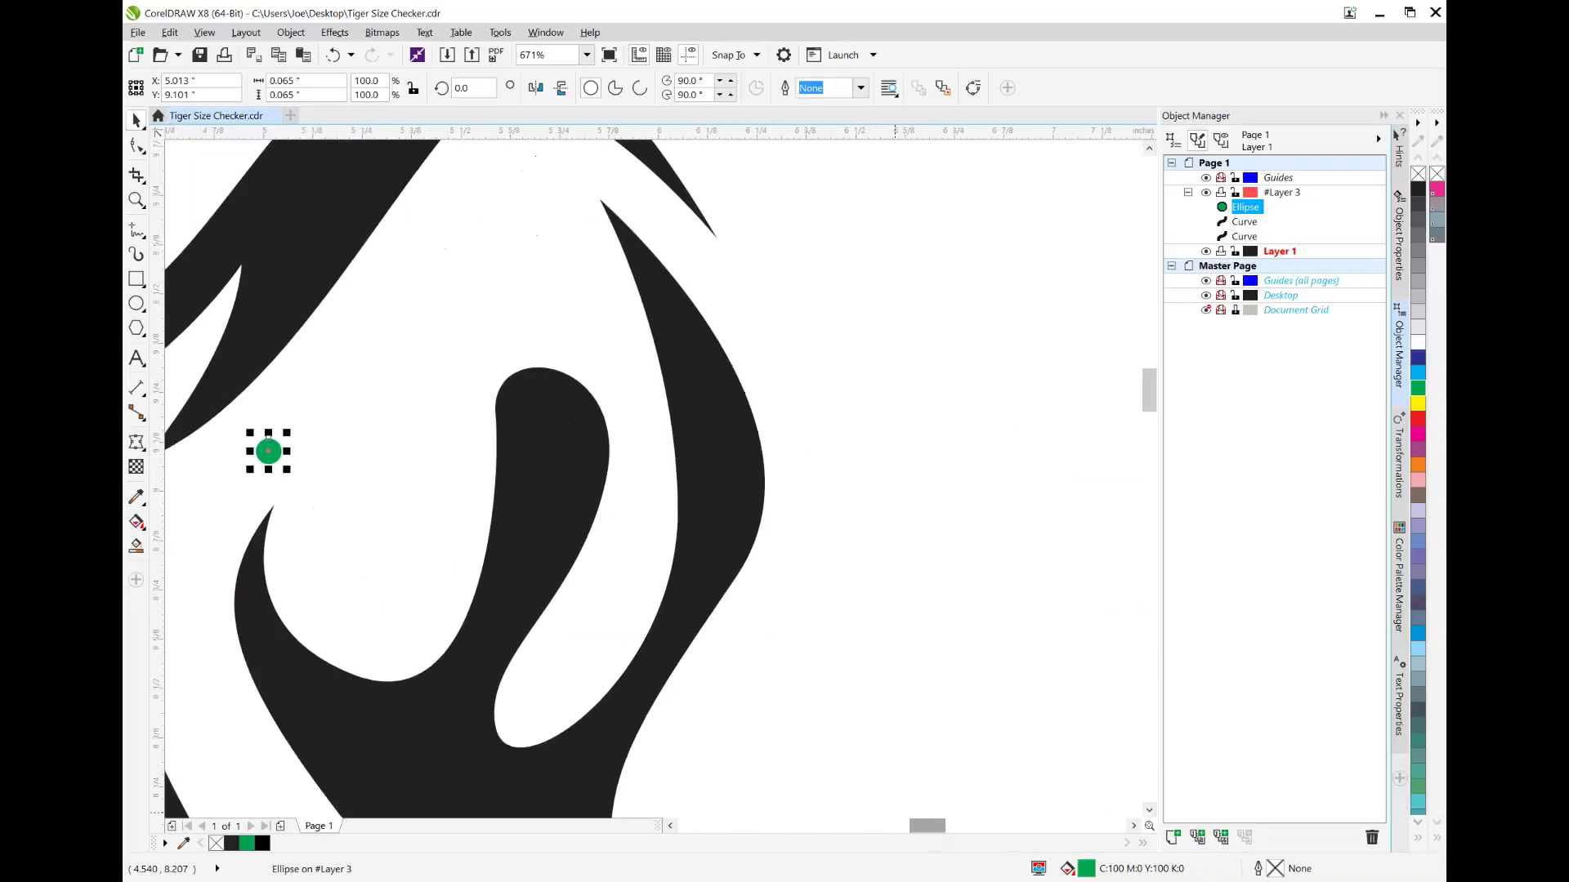
Step: Move the circle away from the large tiger's right ear to the blank space beside the small tiger's cheek stripes
drag(269, 451, 1048, 460)
click(953, 817)
scroll(953, 817, down, 3)
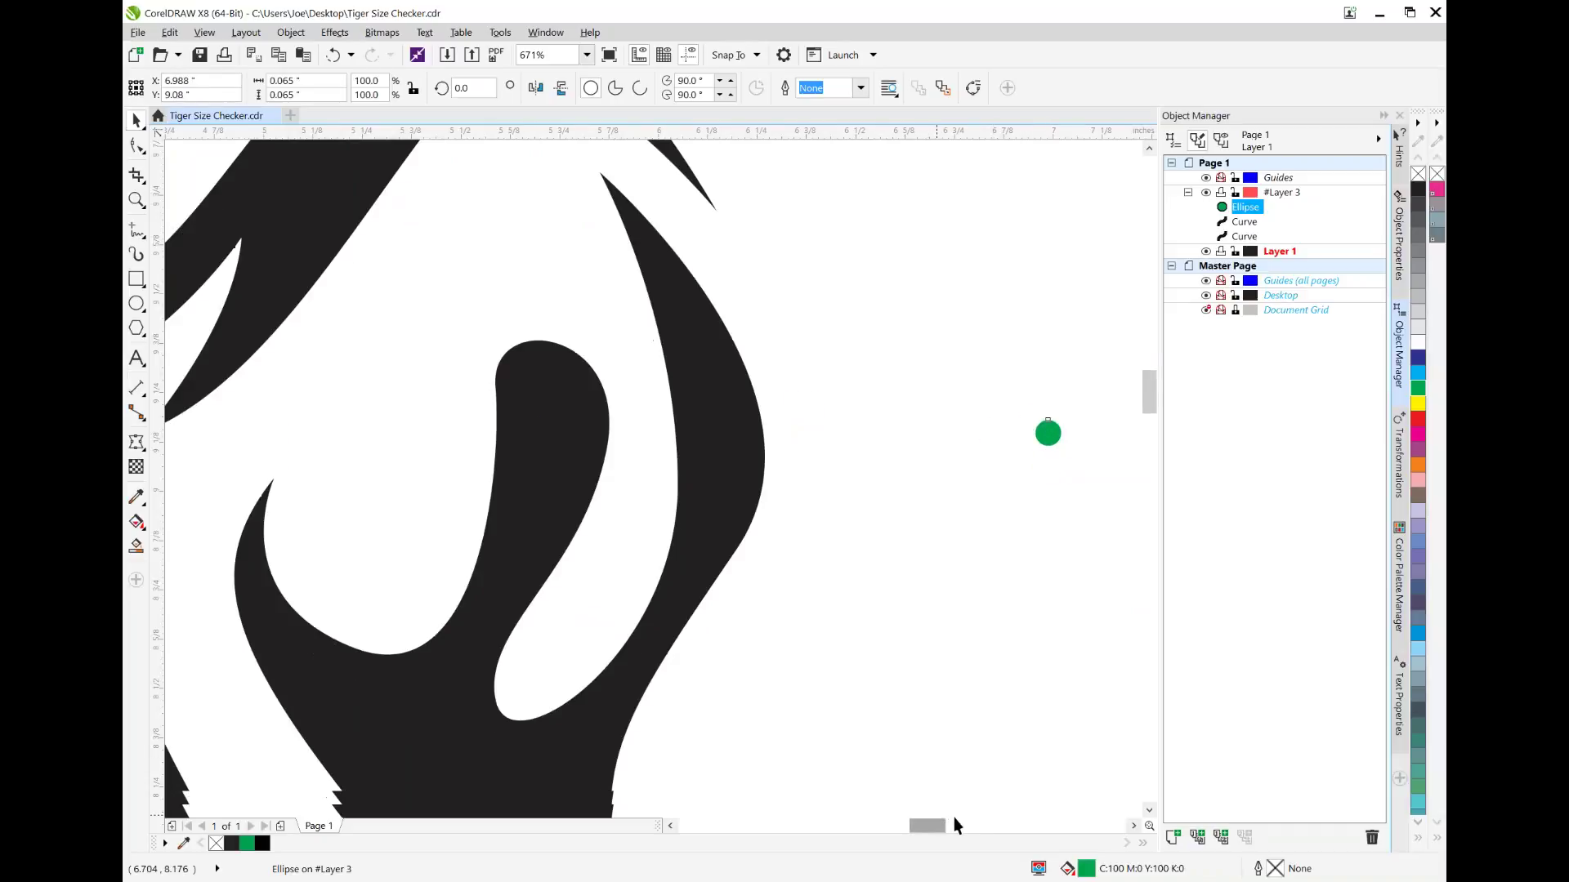
drag(937, 832, 954, 833)
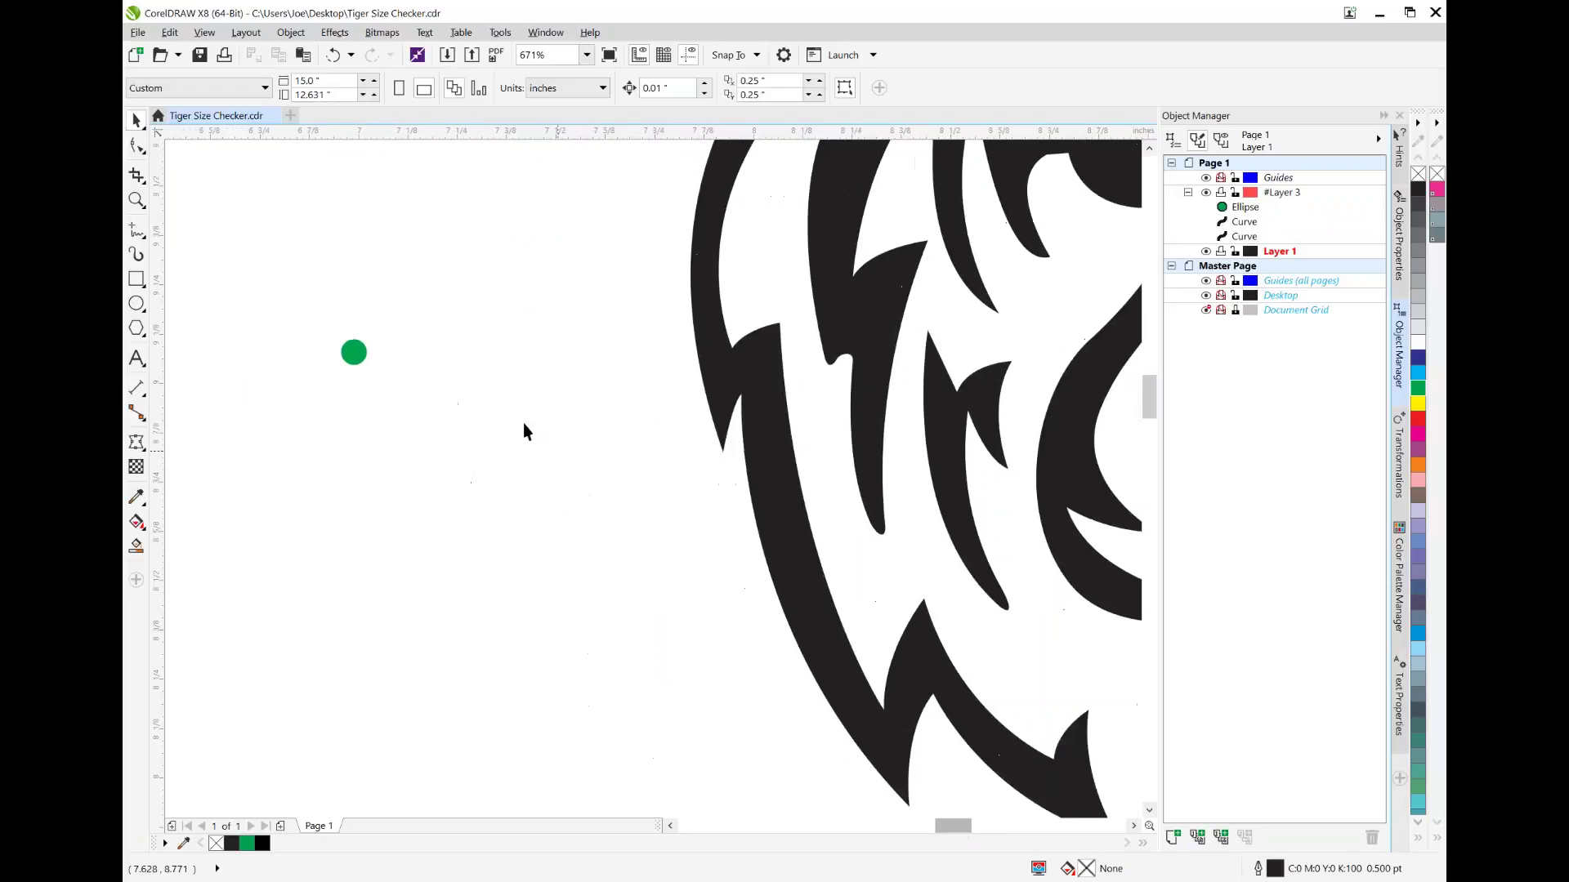
drag(358, 350, 623, 272)
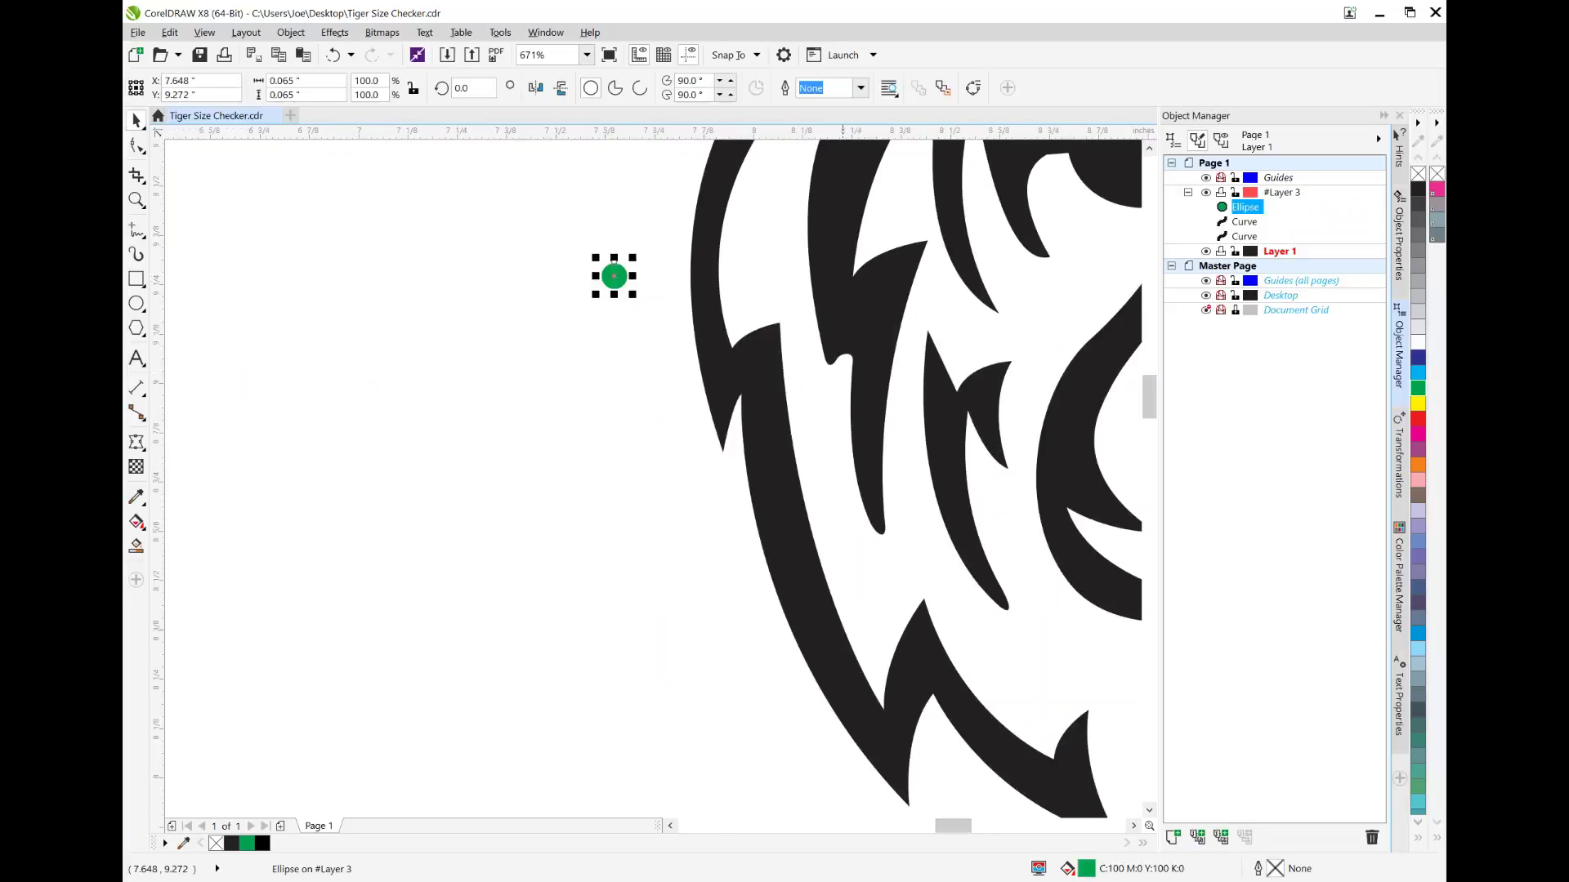
Step: Compare the circle with the small tiger's left ear, its gaps and the outer stripes on that side
drag(1153, 398, 1151, 372)
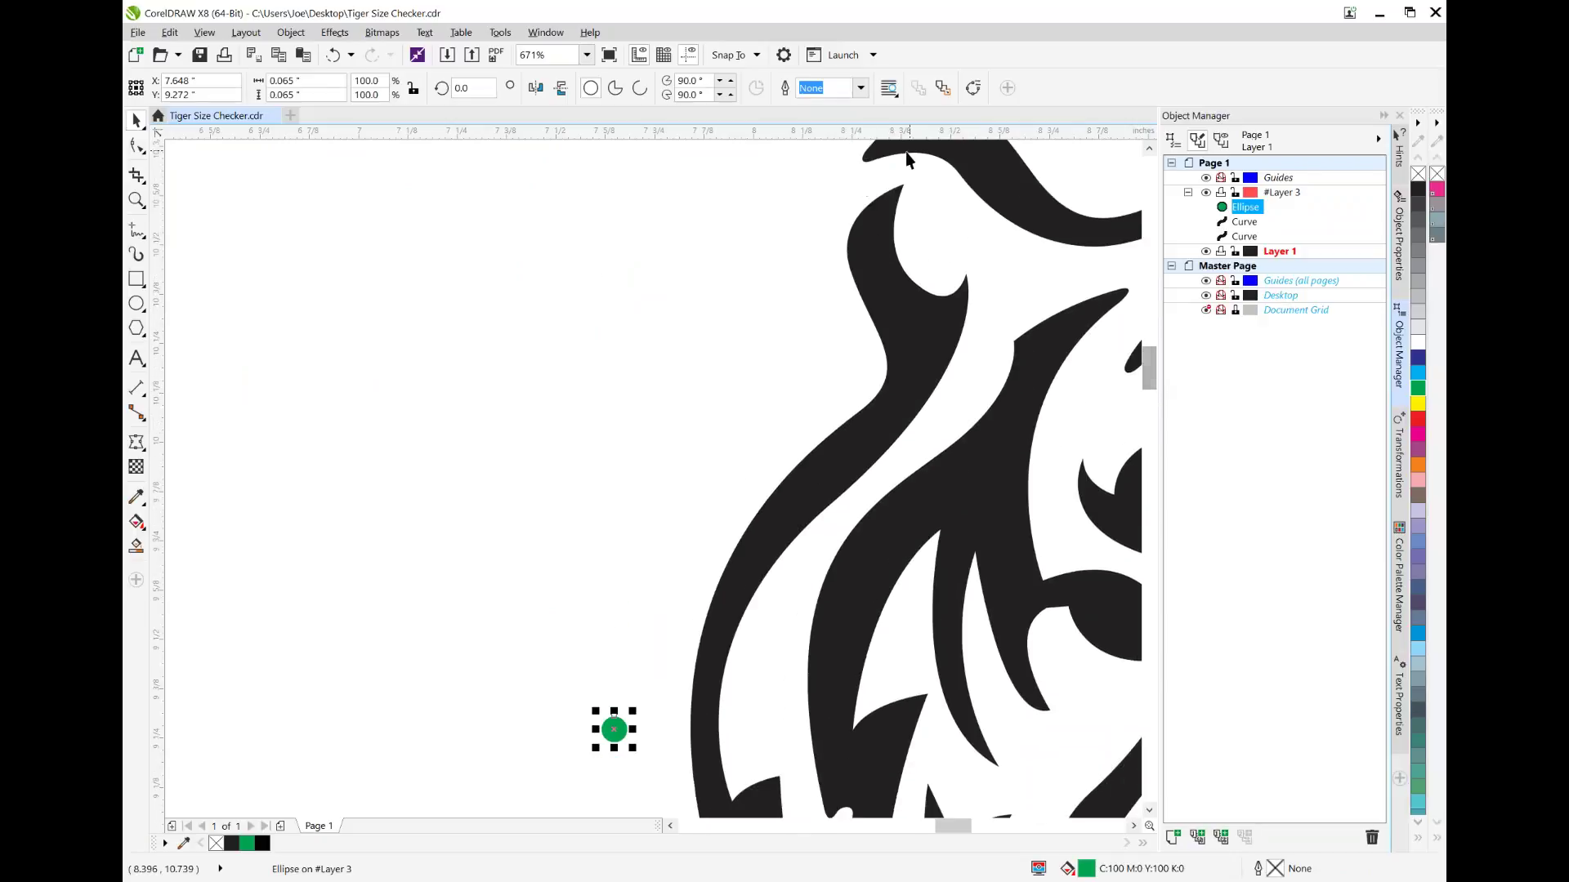
key(F10)
drag(952, 168, 937, 250)
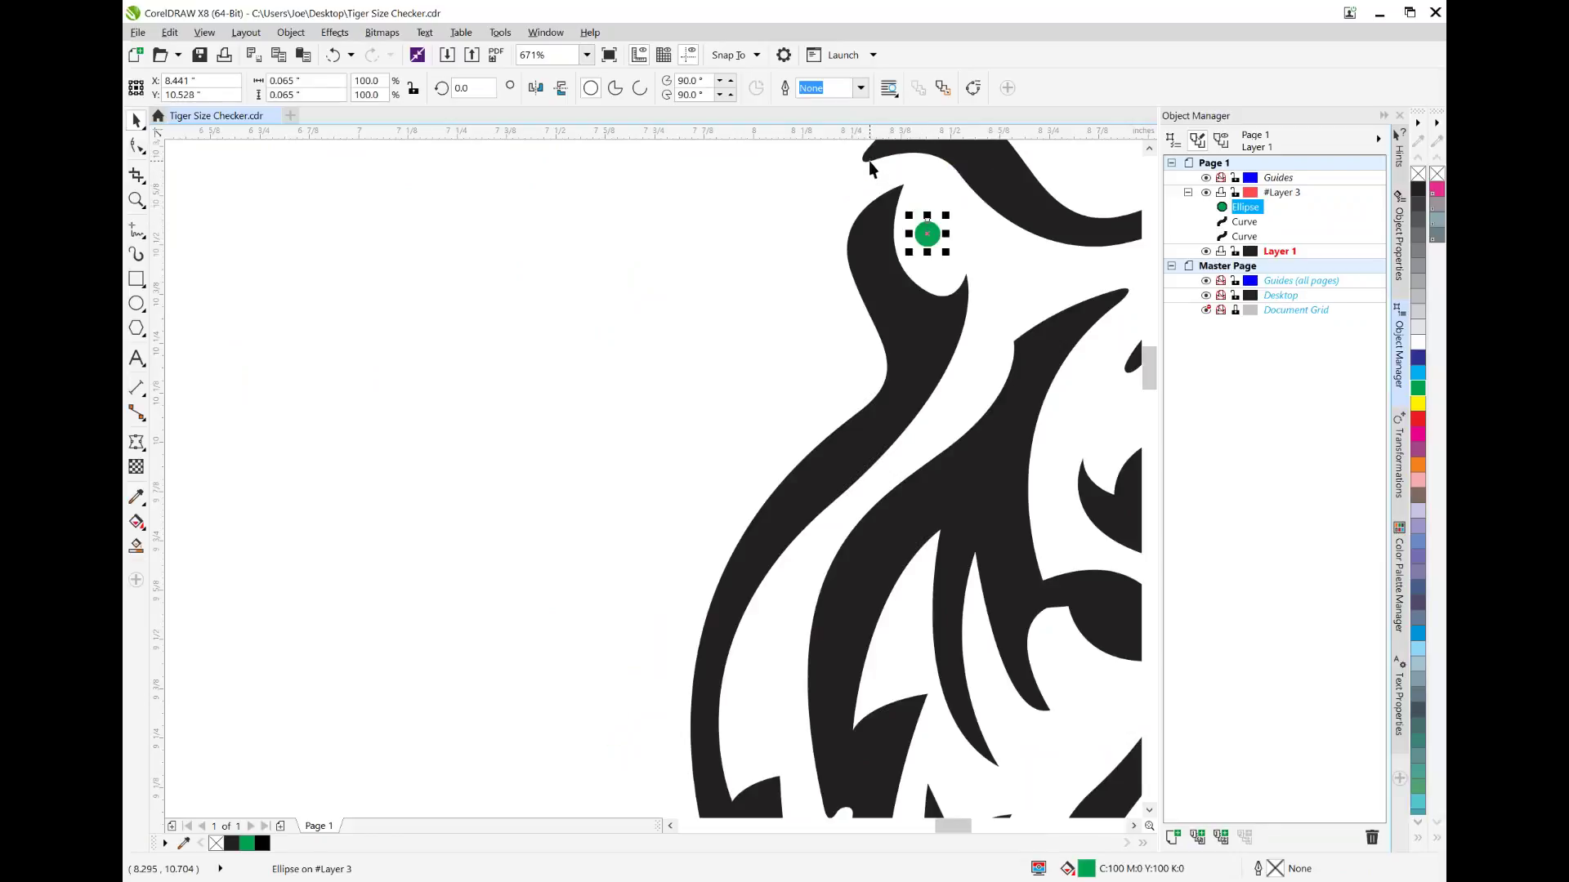
key(F10)
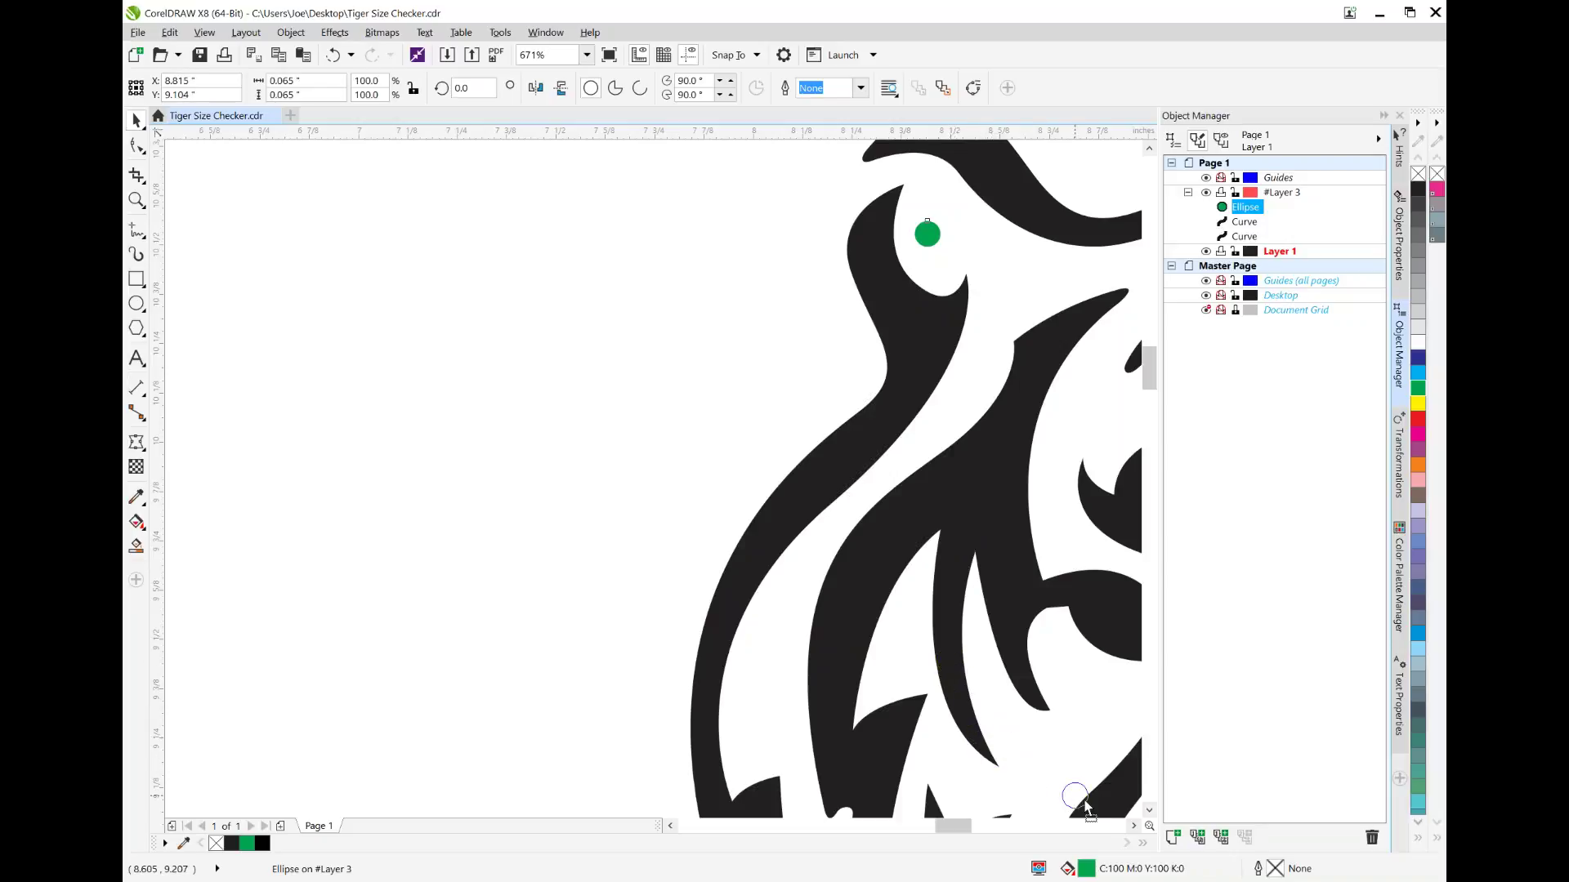
drag(753, 488, 743, 486)
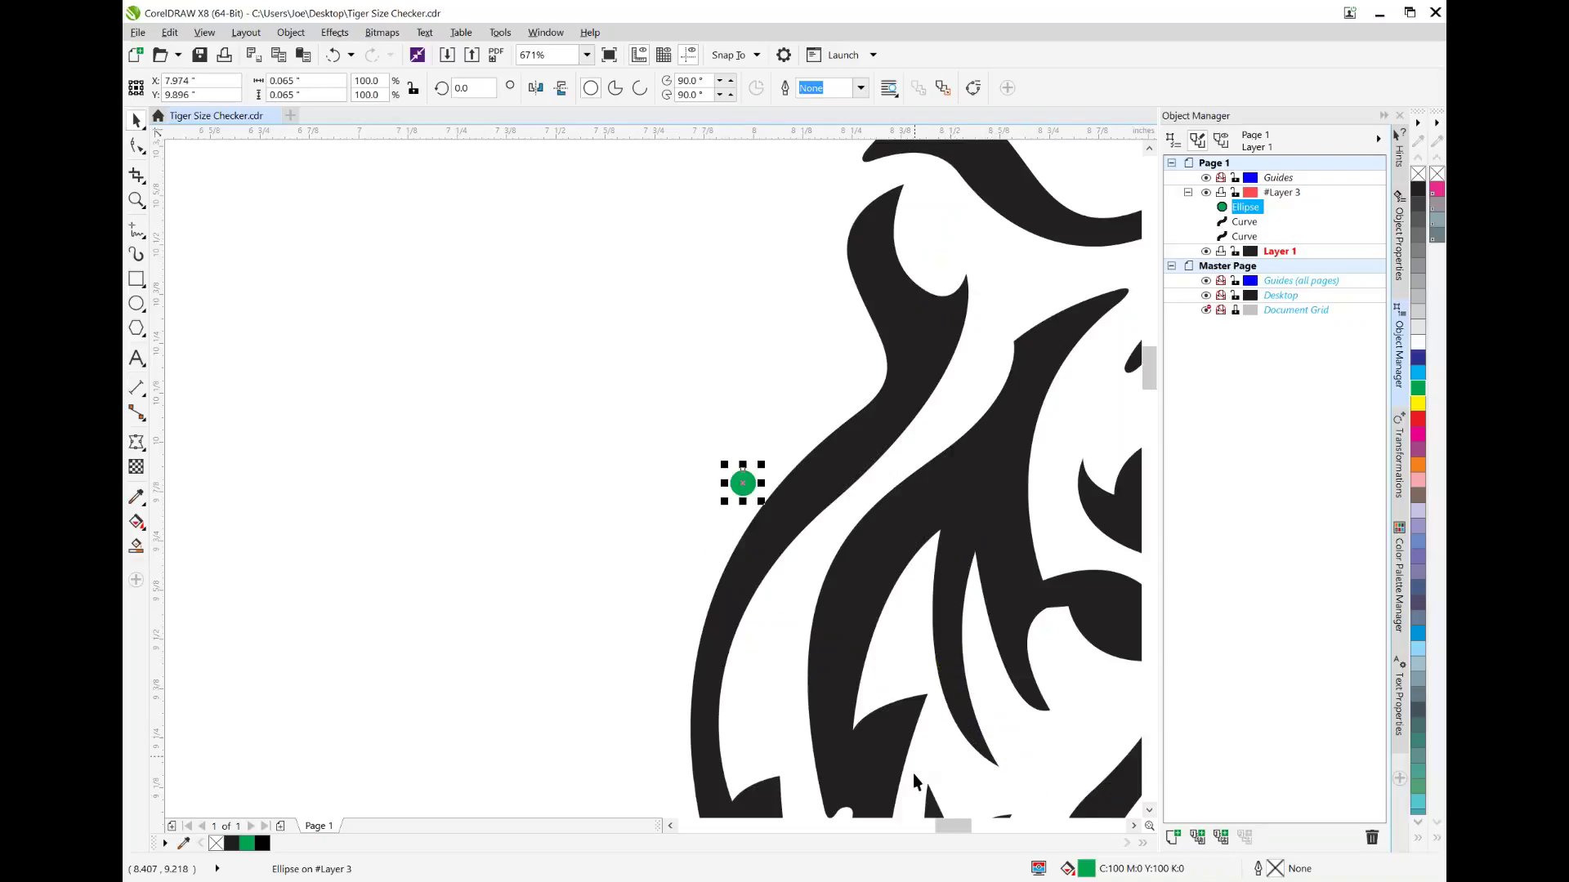
Step: Compare the circle with the small tiger's forehead stripes and move it to the blank space below that tiger
drag(954, 833, 964, 830)
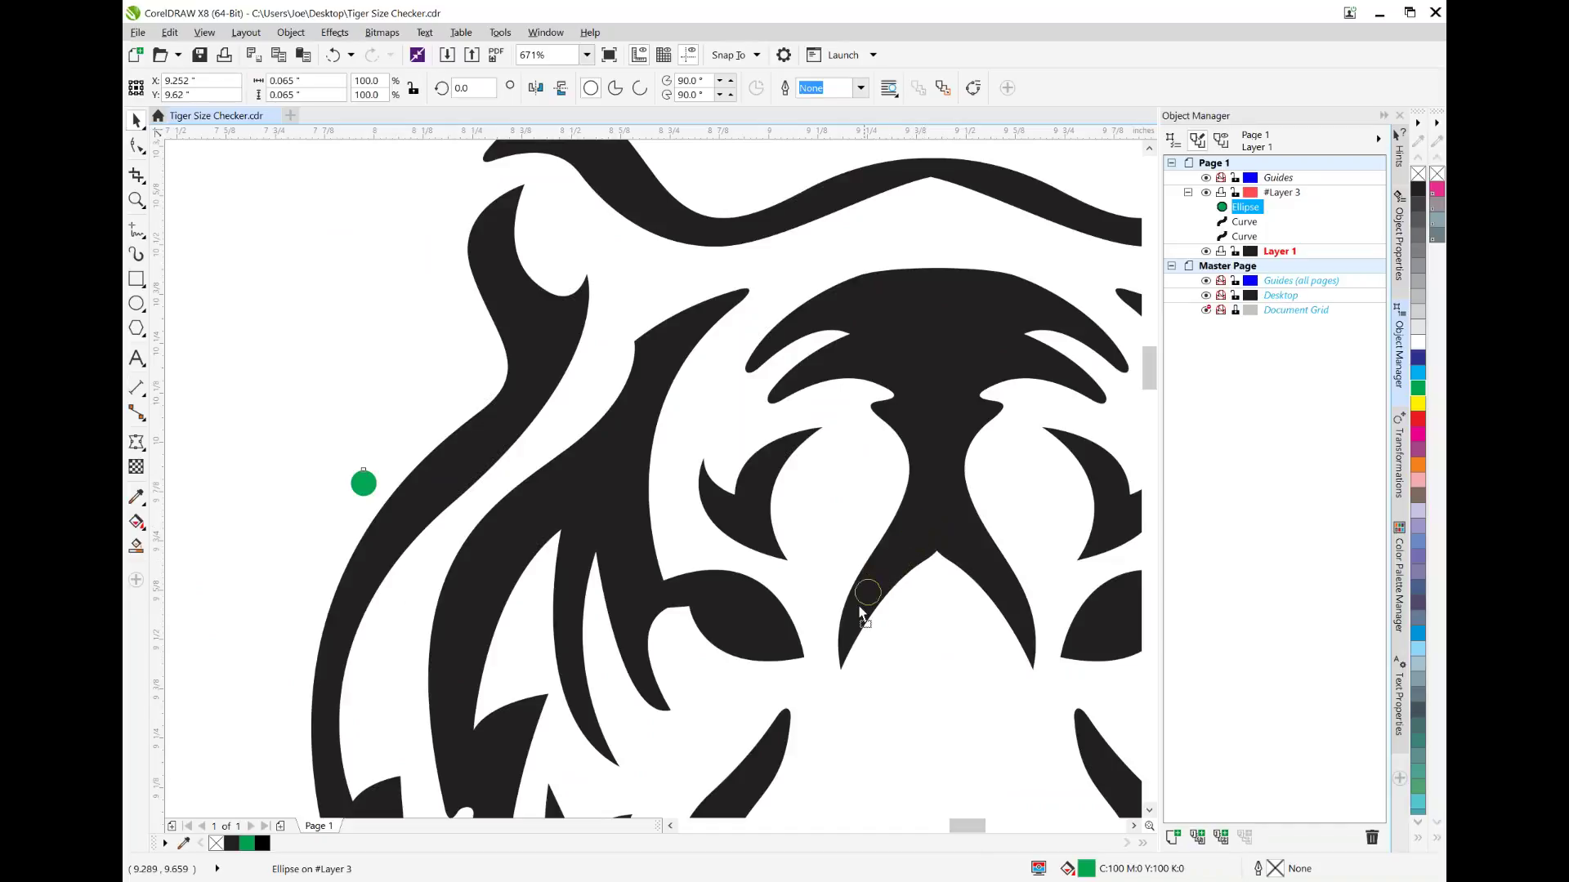
drag(947, 687, 947, 686)
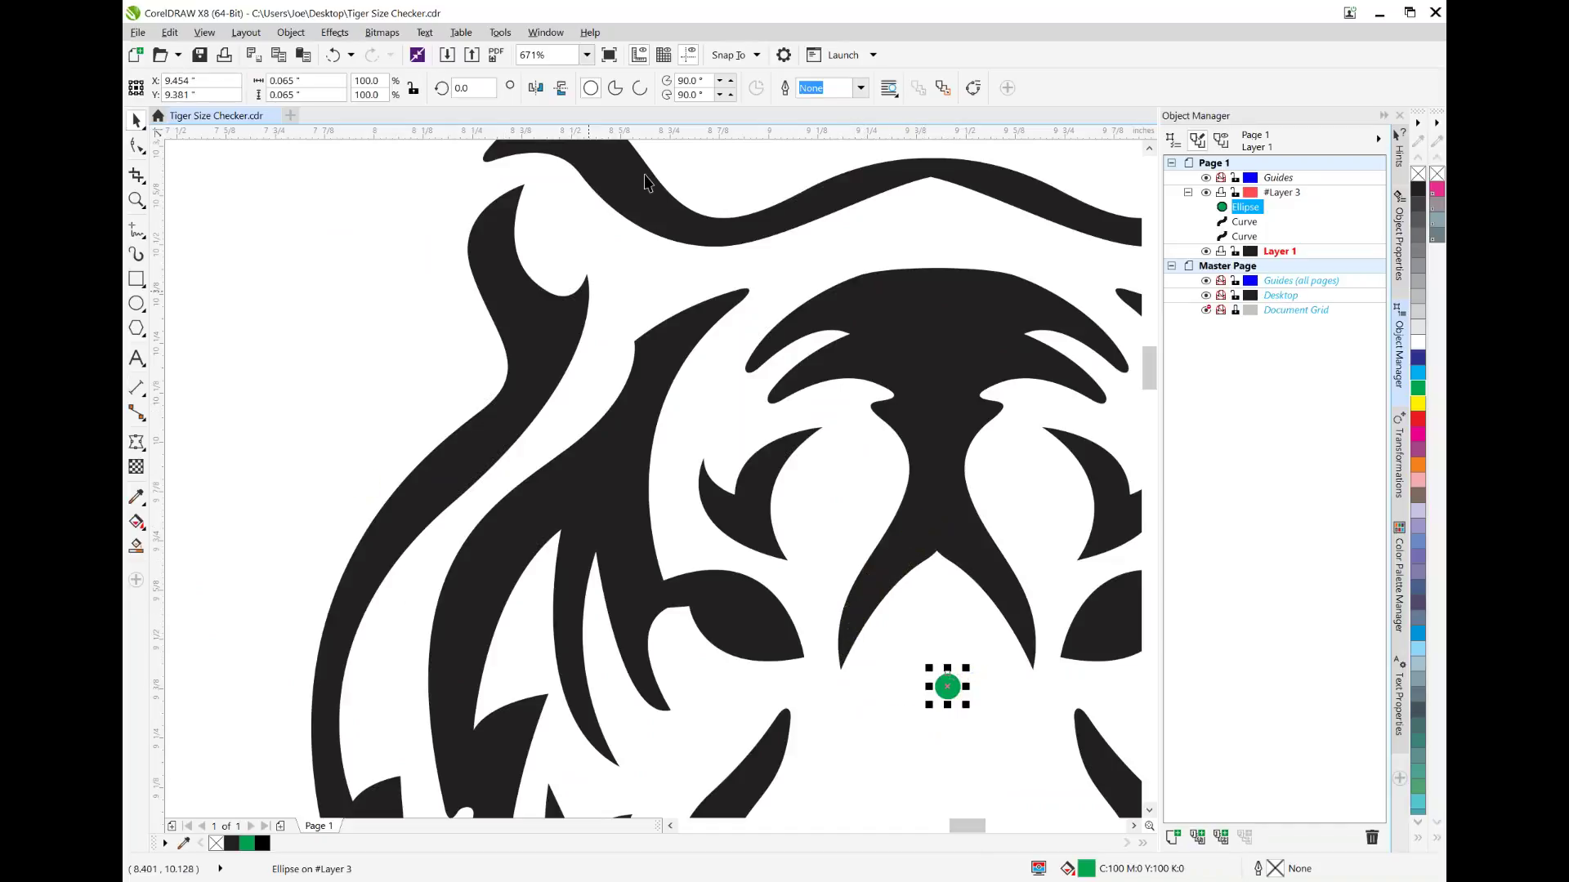
click(588, 55)
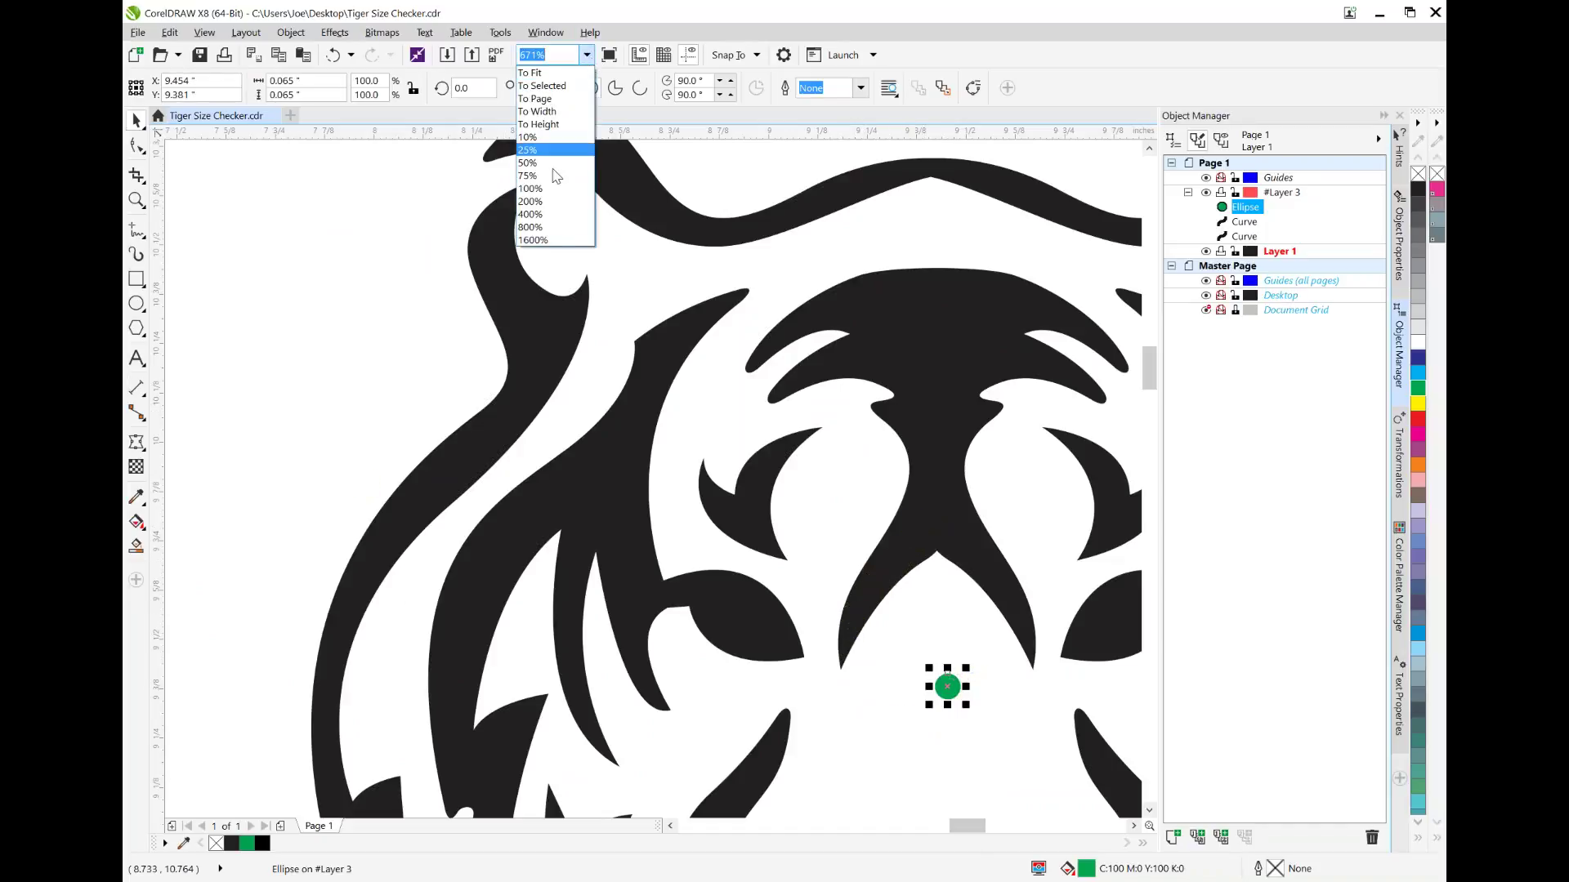
click(562, 189)
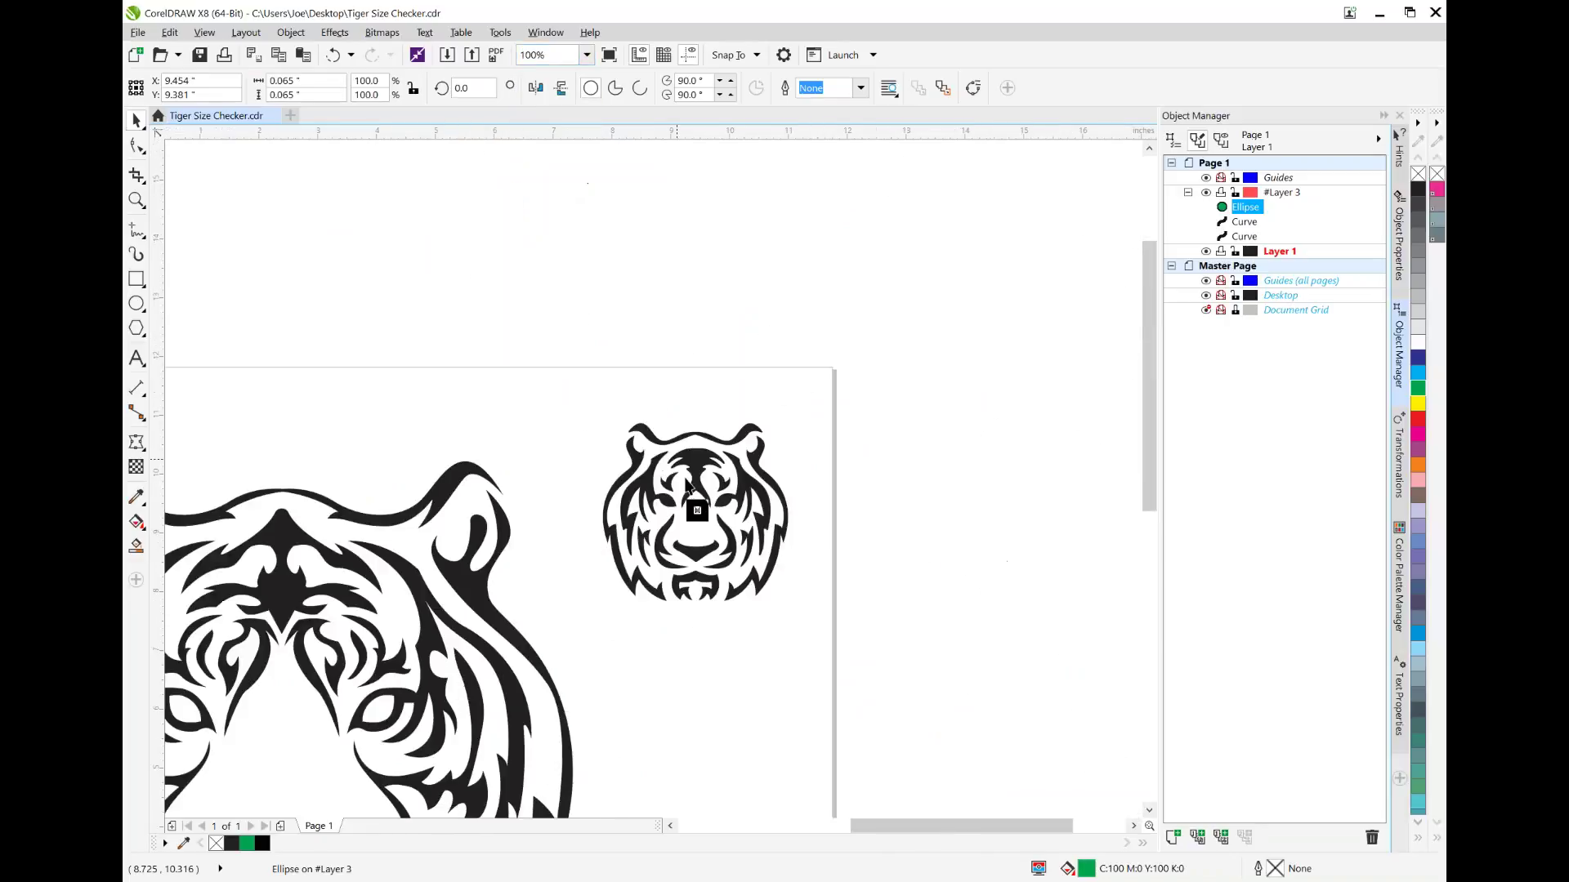
drag(697, 511, 653, 665)
scroll(876, 829, down, 3)
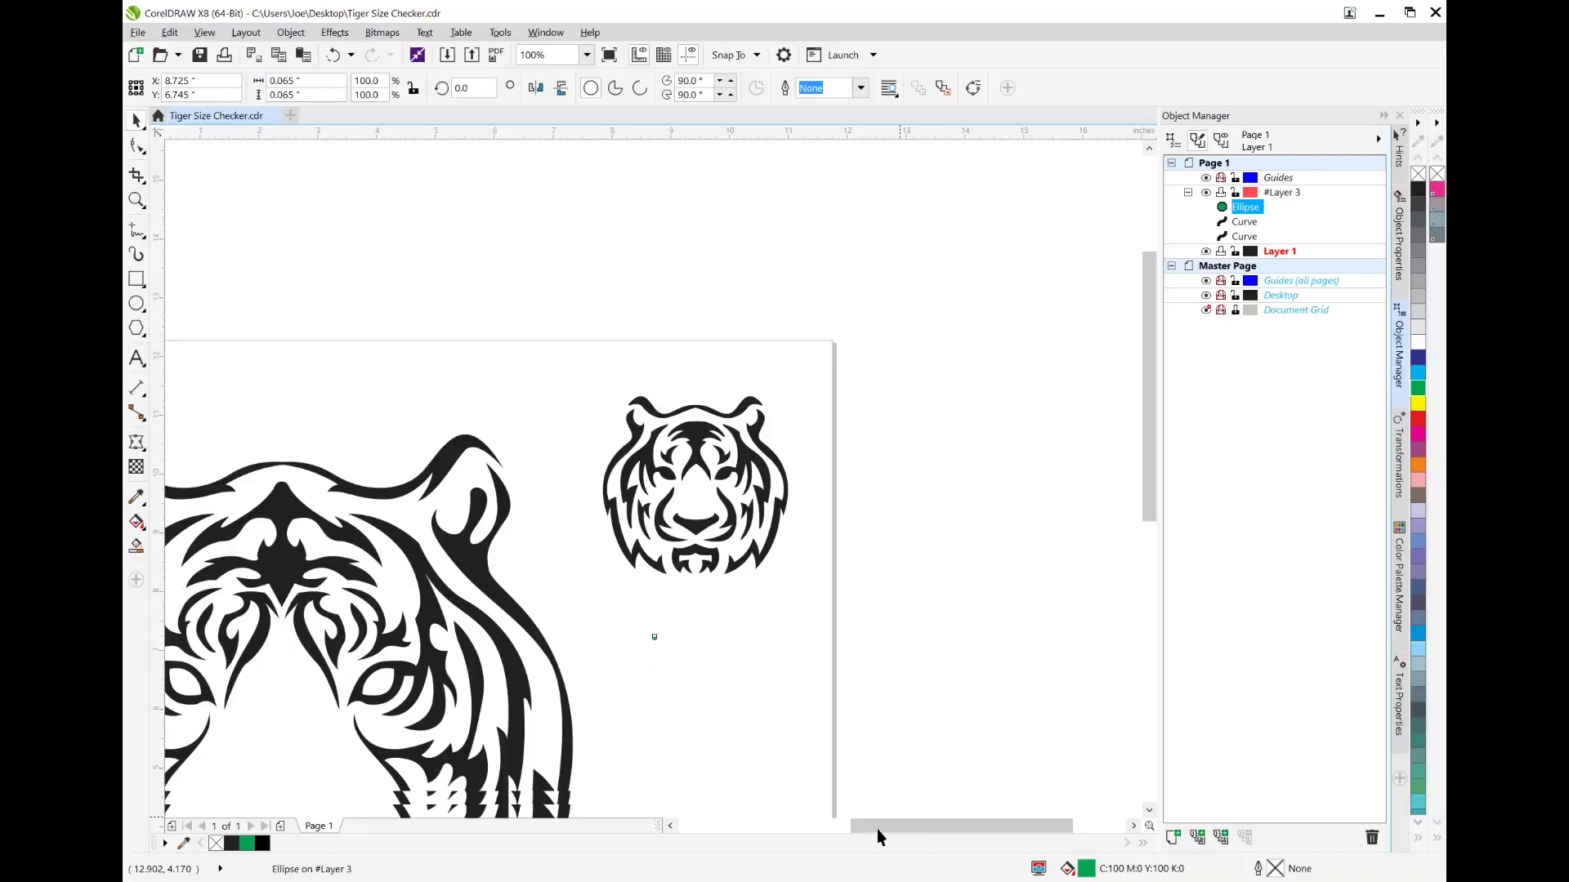
key(Escape)
drag(884, 824, 883, 825)
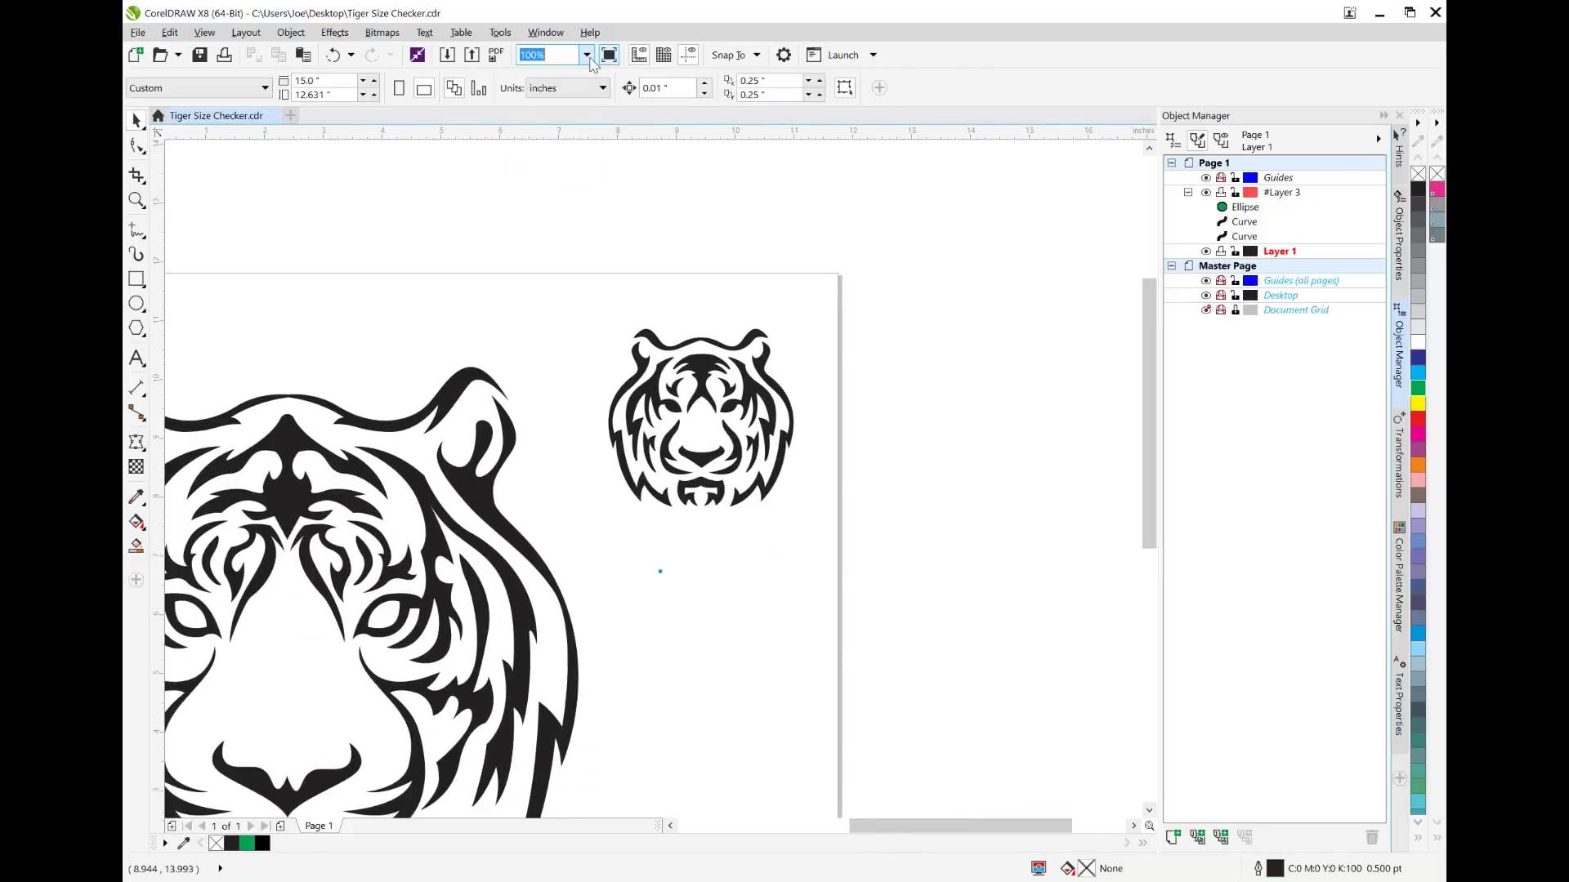
click(587, 55)
click(539, 86)
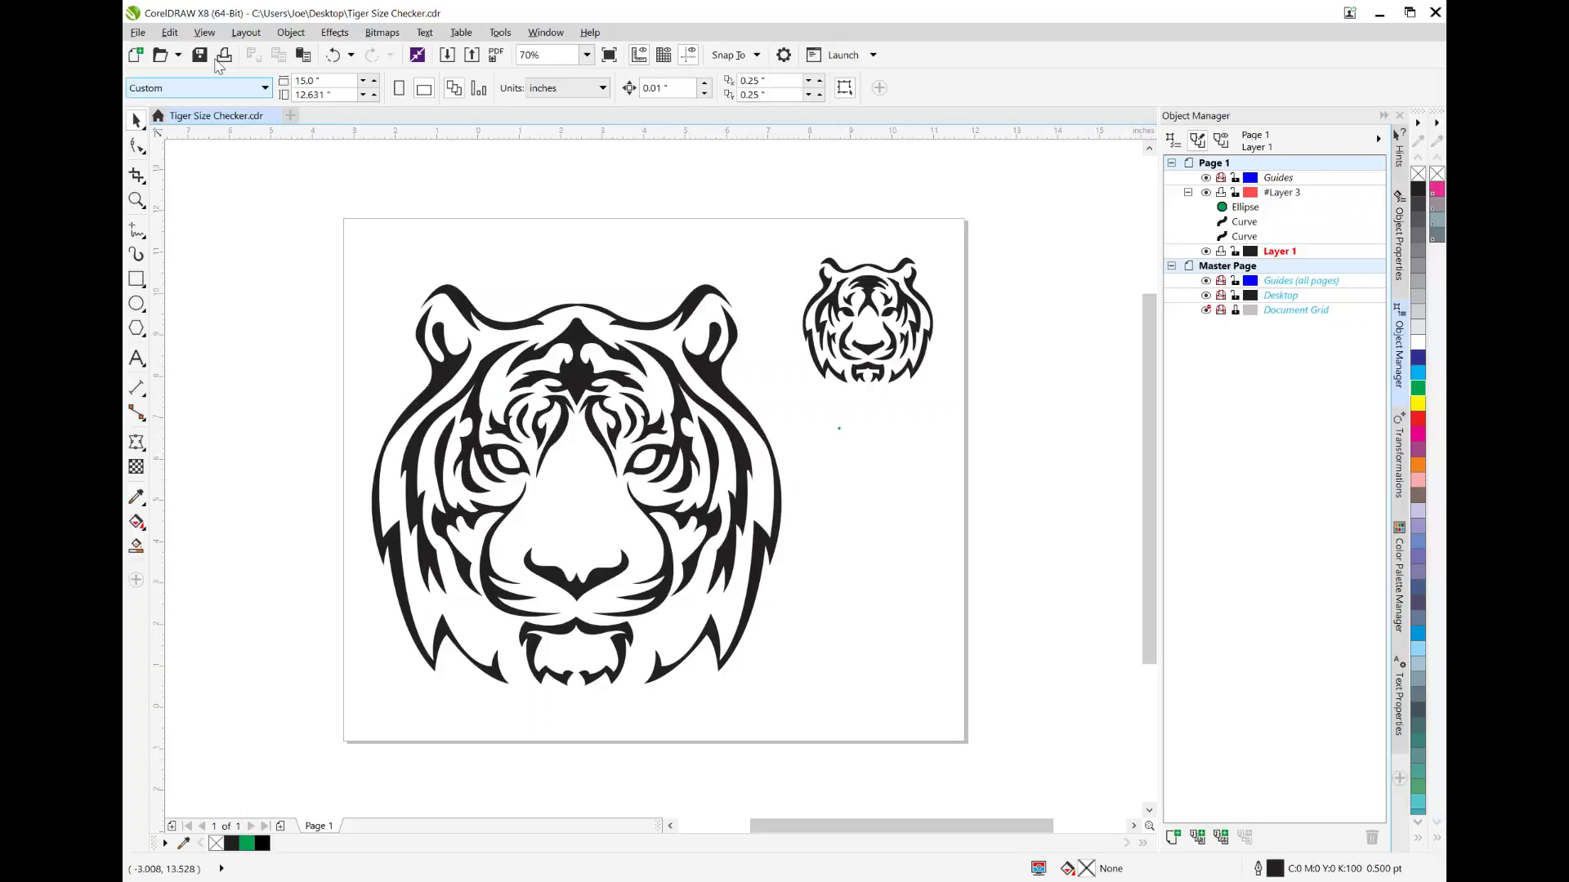
Step: Open the CorelDRAW file FB20057-VINYL-CUT-DETAIL from the desktop and move its football curve from the ART layer to Layer 1
click(140, 35)
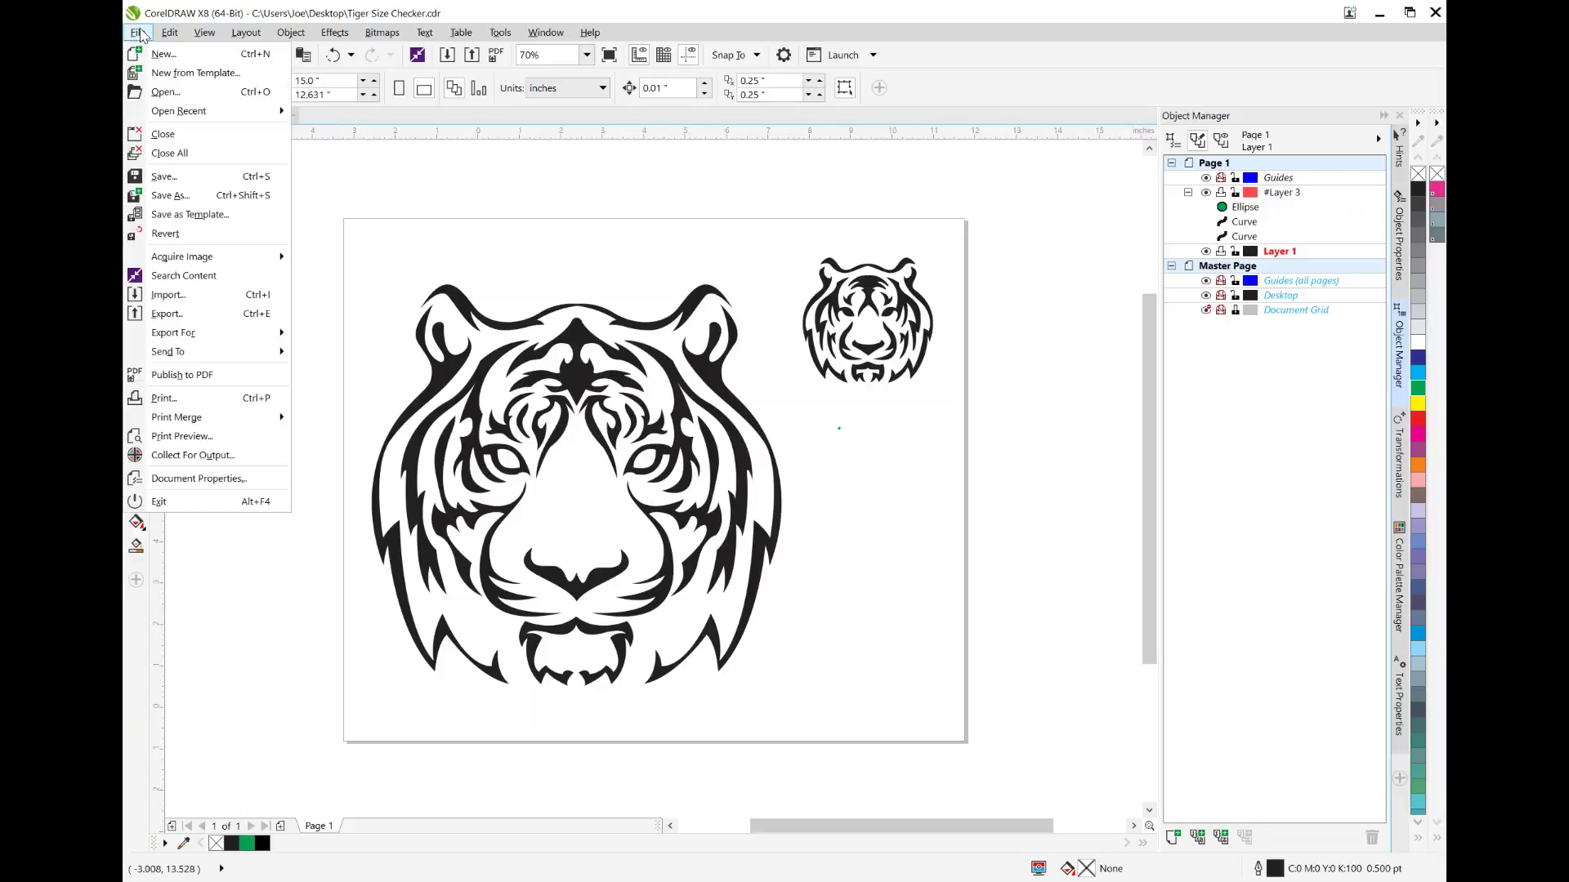
click(176, 94)
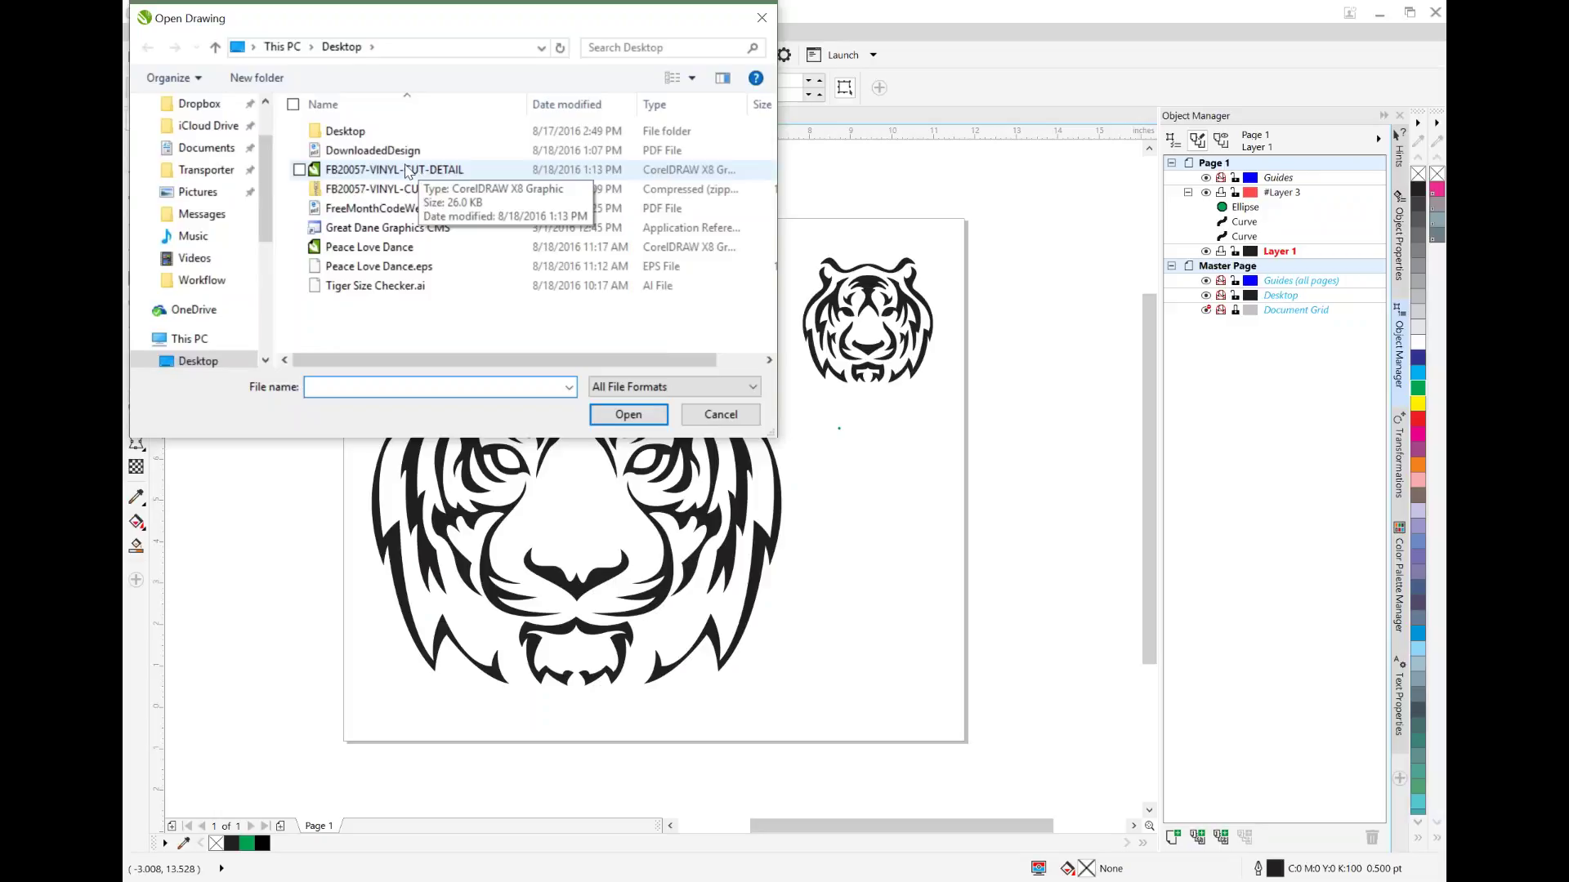
double_click(406, 170)
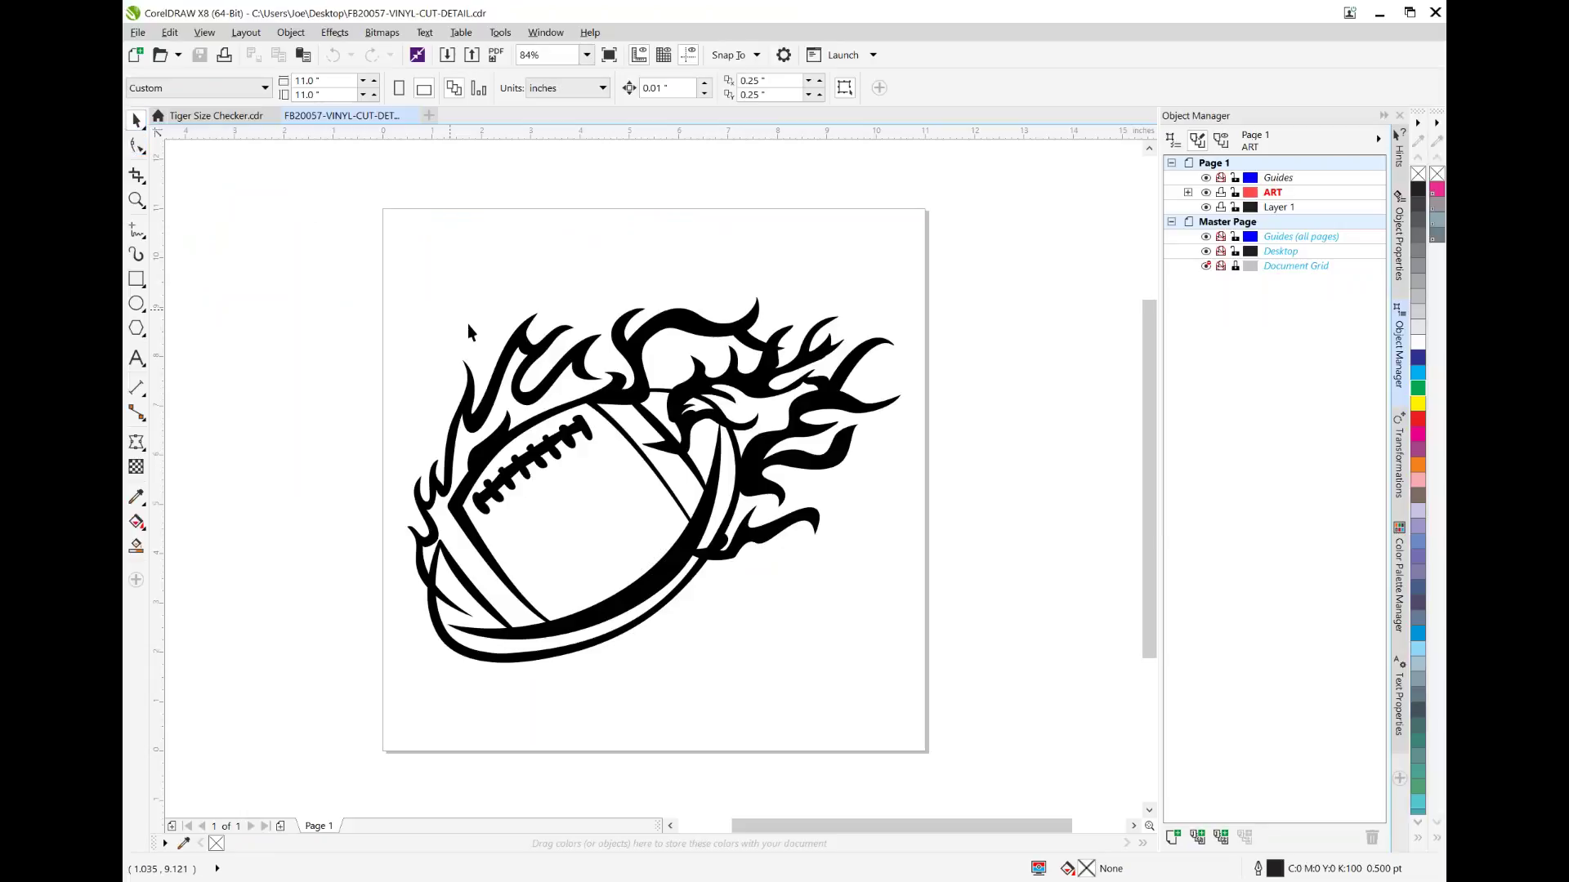
click(766, 400)
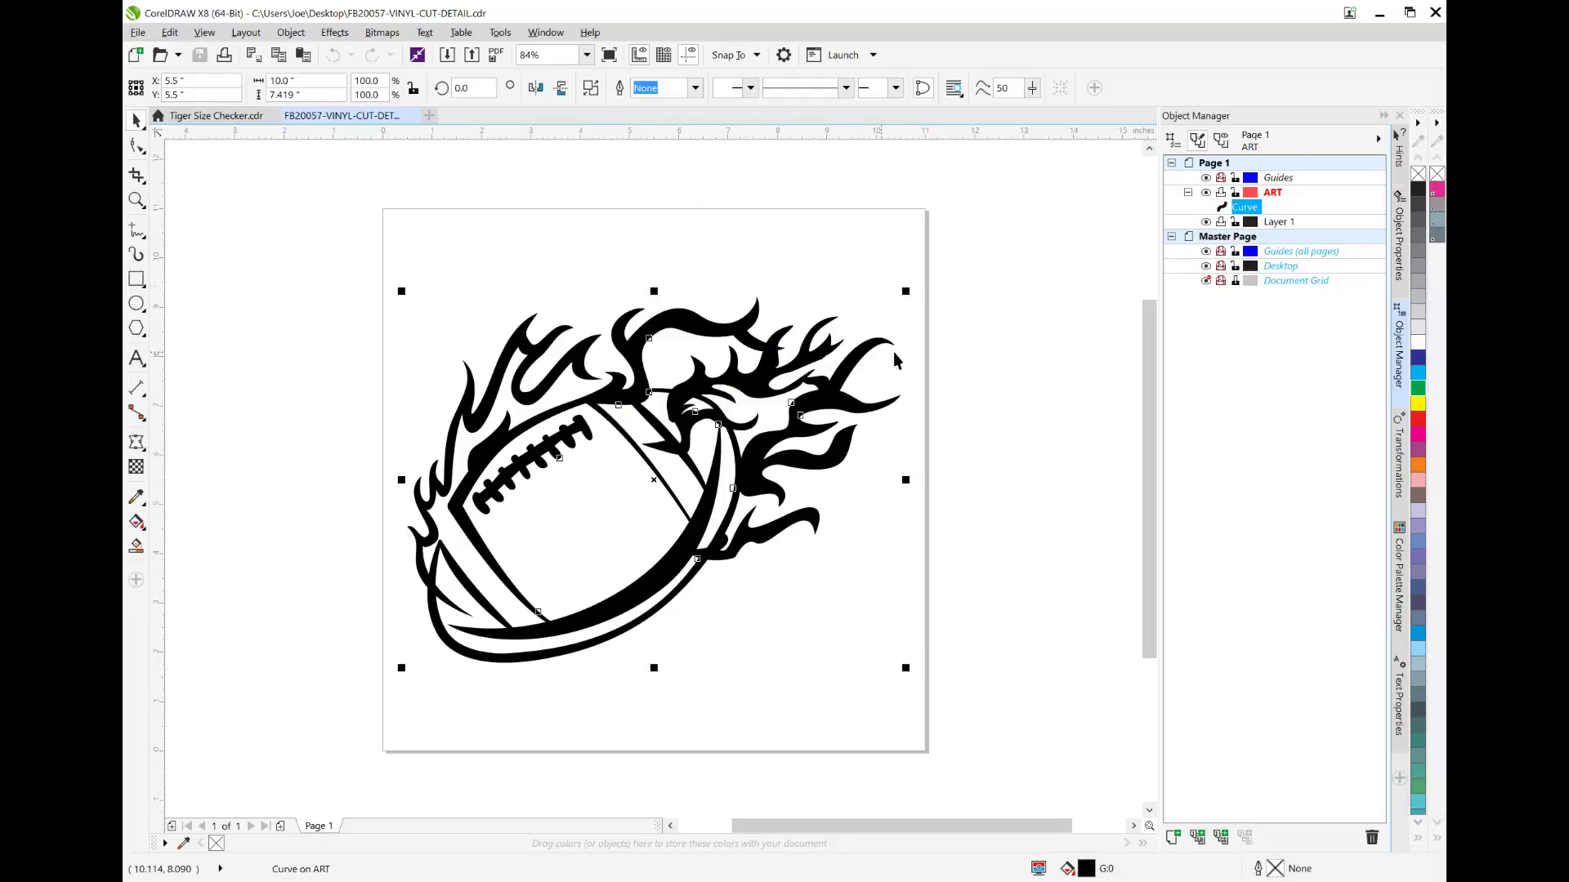
drag(1256, 211, 1284, 225)
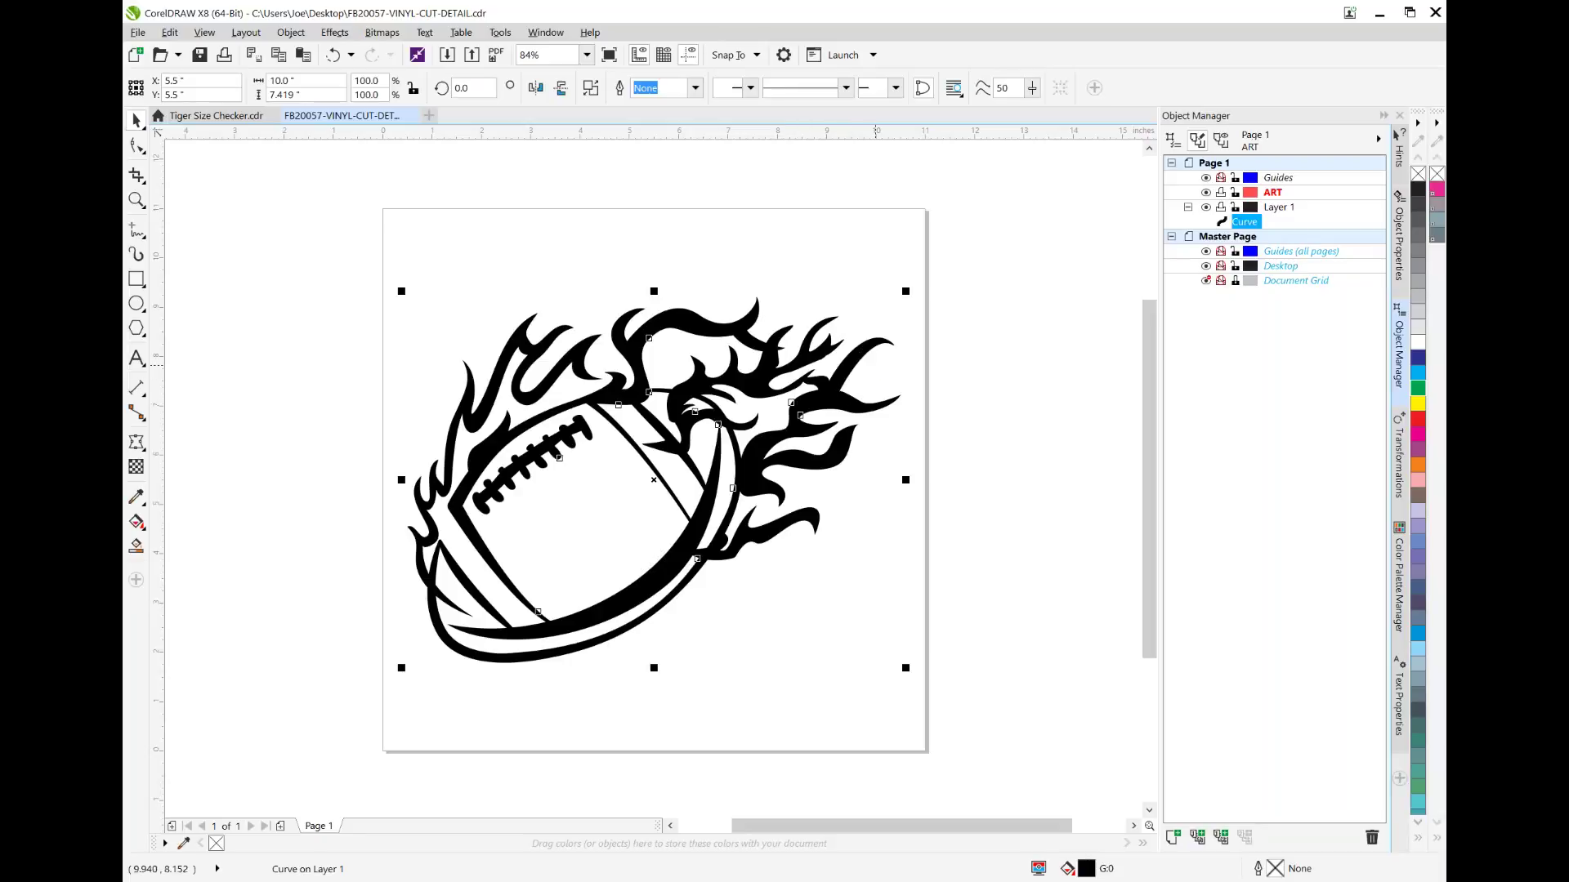
Step: Scale the football artwork proportionally to about 8.71 by 6.46 inches and centre it horizontally in the upper part of the page
drag(401, 668, 401, 677)
drag(395, 688, 389, 679)
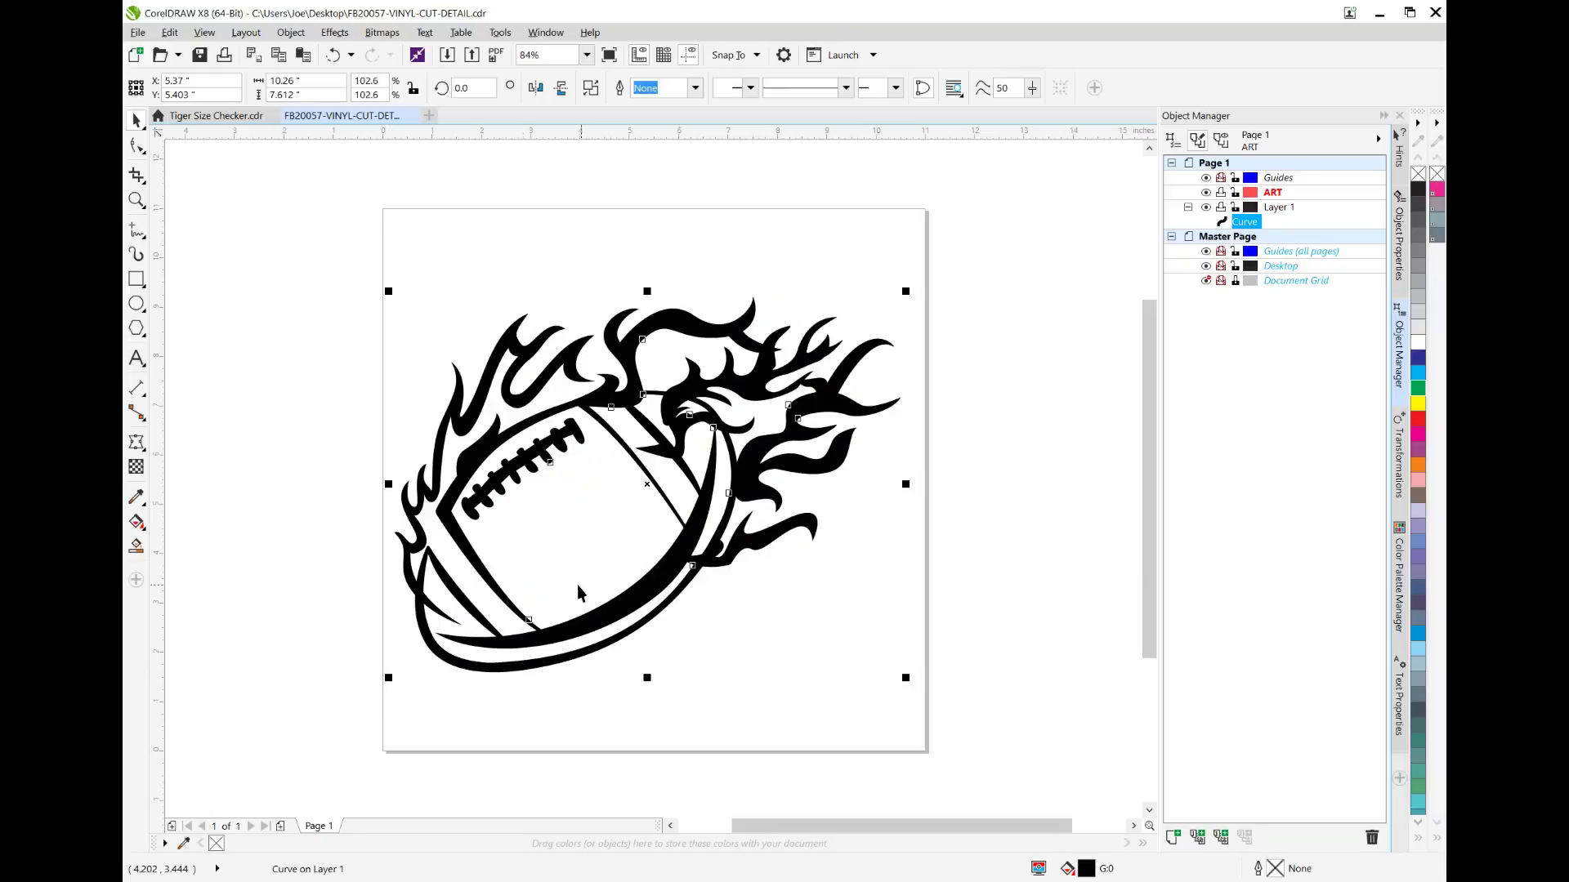
mouse_move(389, 678)
mouse_down()
mouse_move(427, 642)
mouse_move(550, 596)
mouse_move(360, 703)
mouse_move(396, 671)
mouse_up()
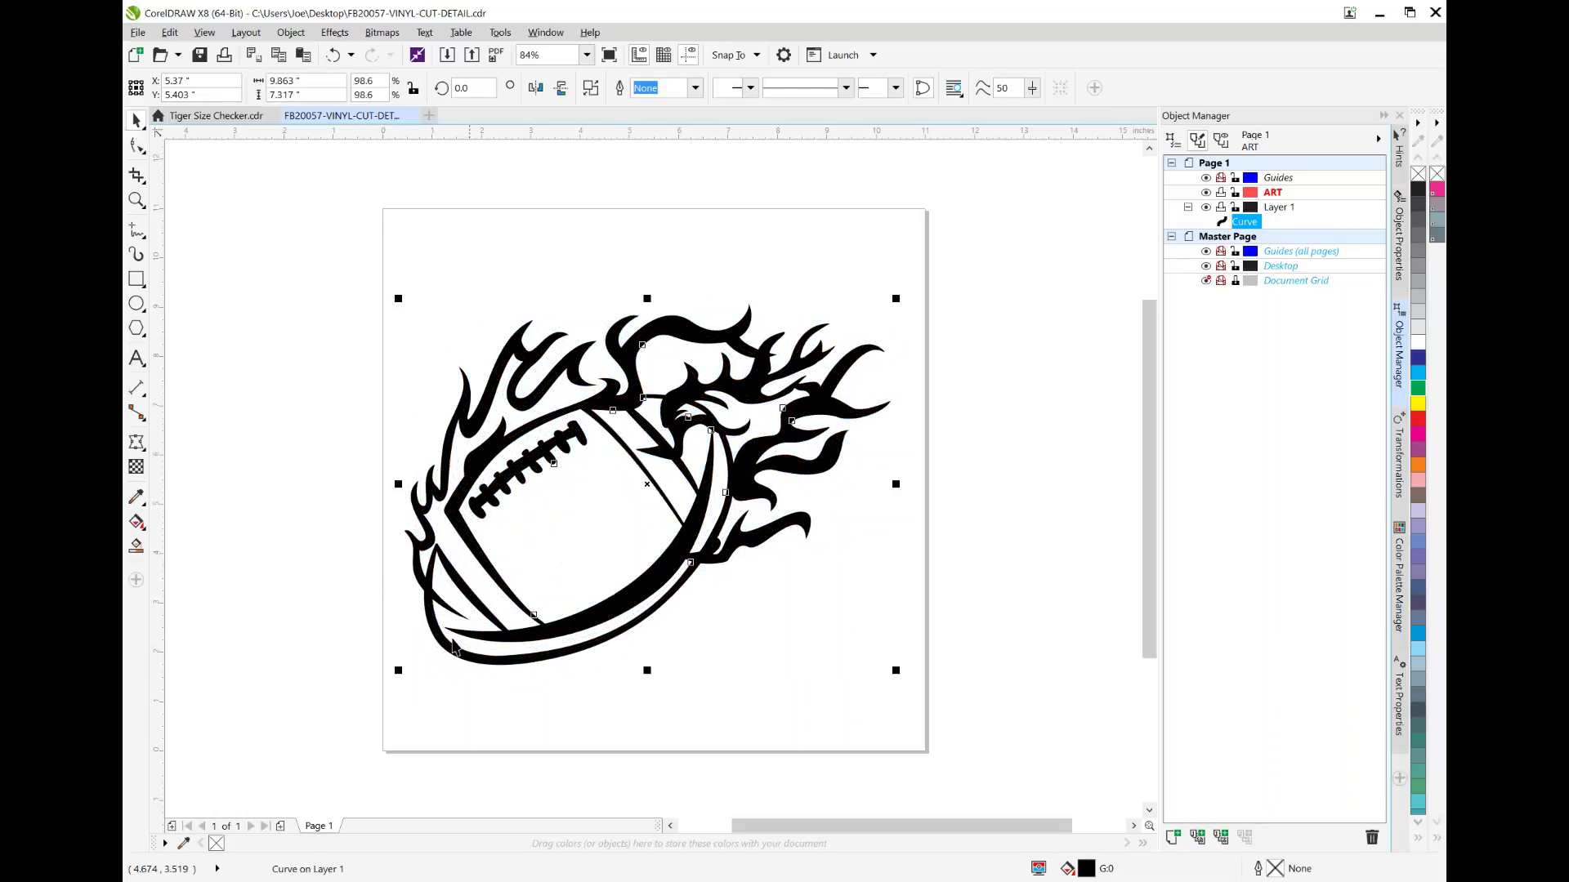
drag(398, 670, 529, 575)
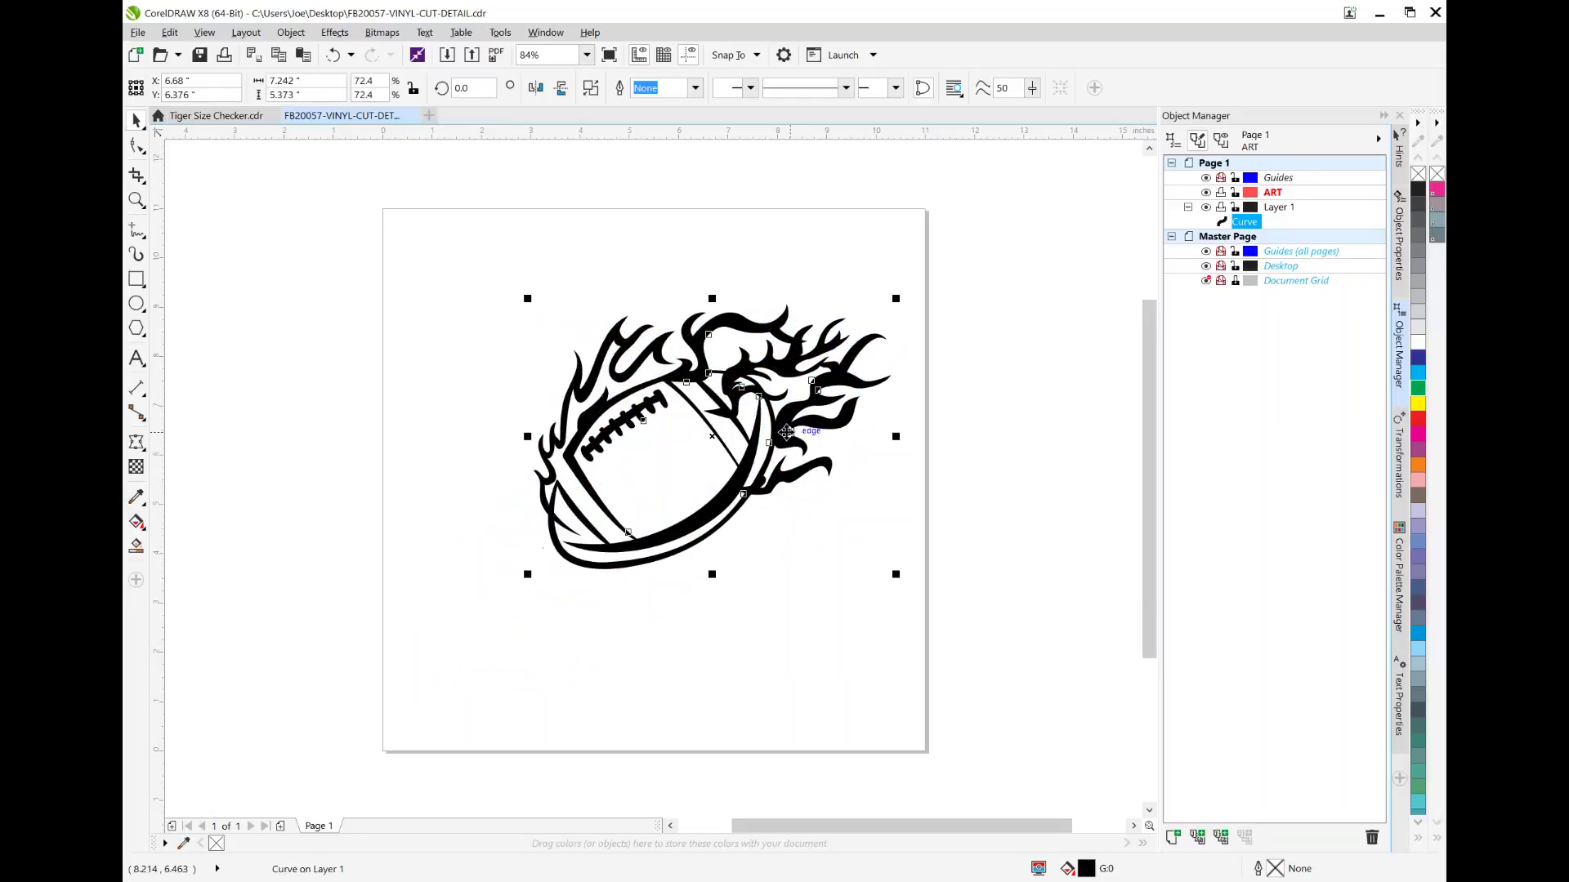
drag(784, 433, 738, 406)
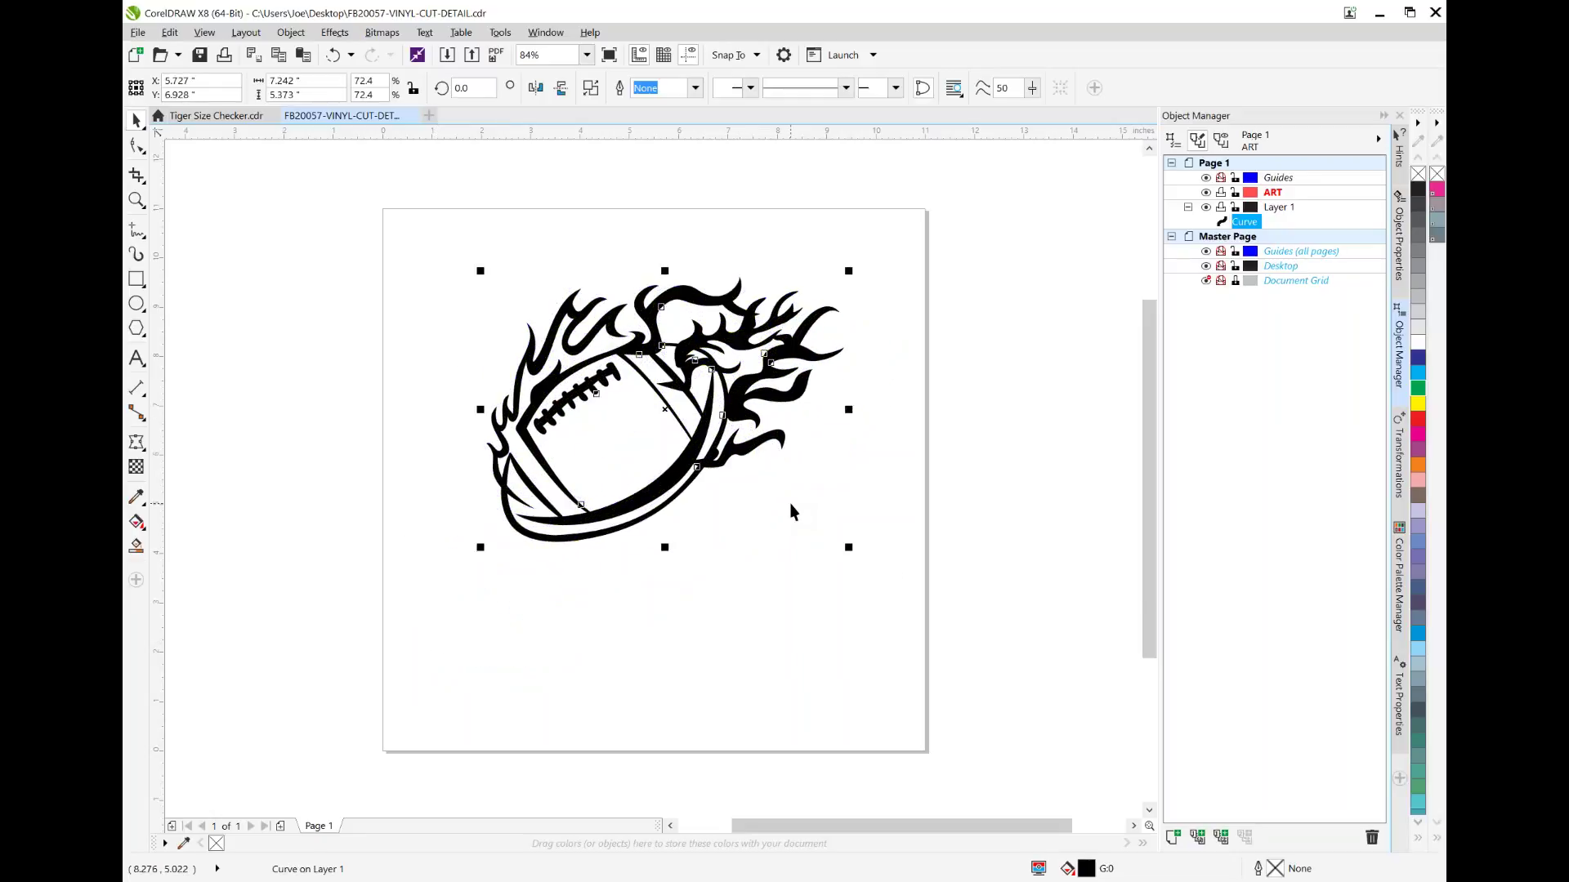
key(p)
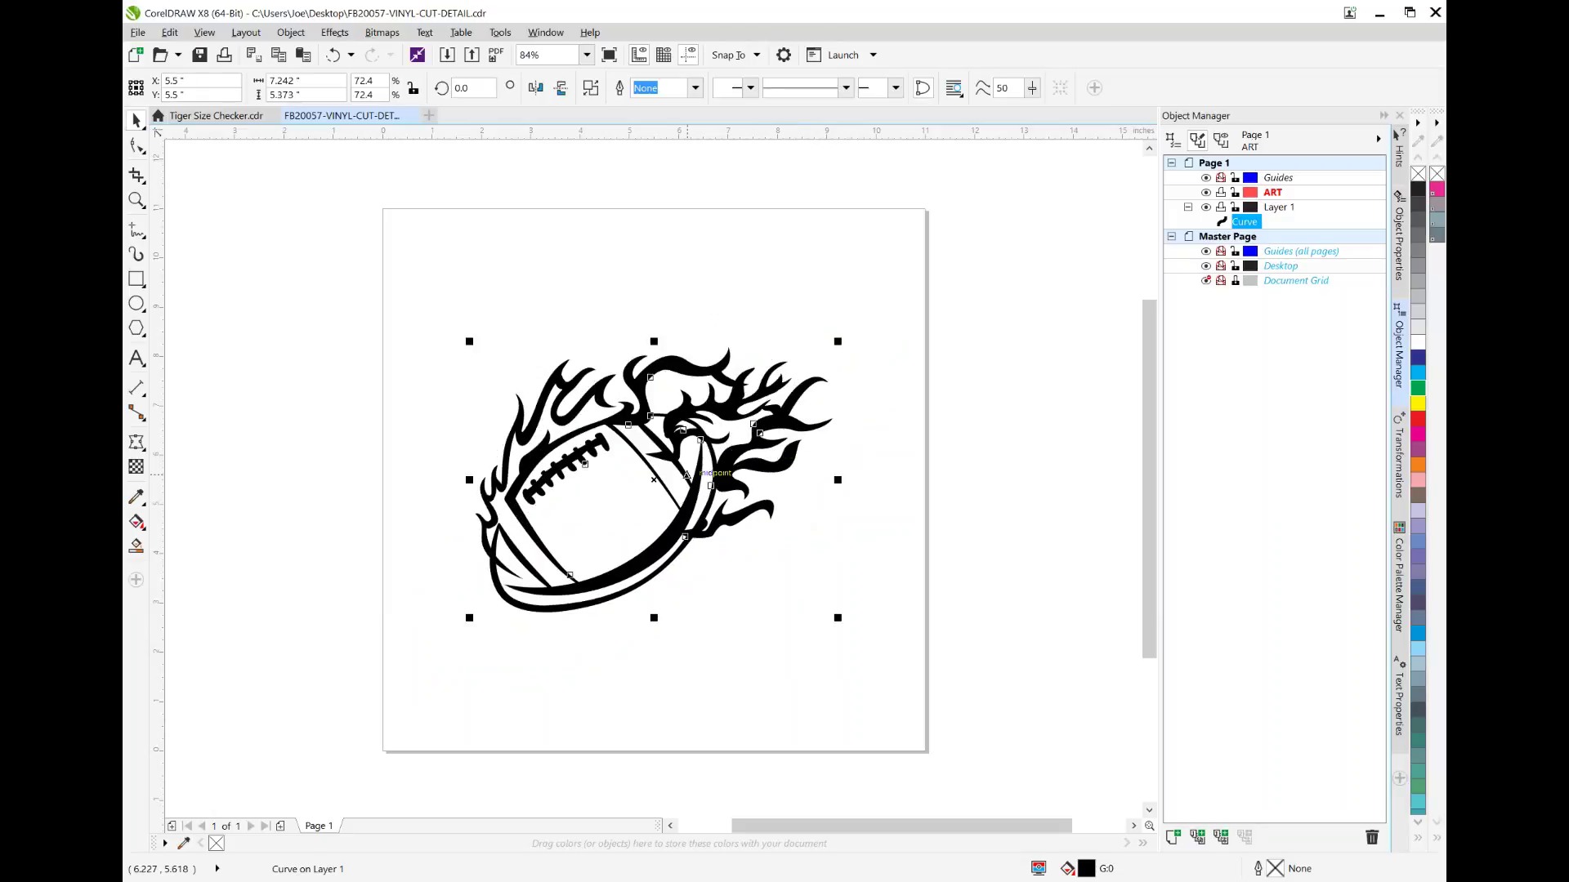
drag(655, 477, 644, 374)
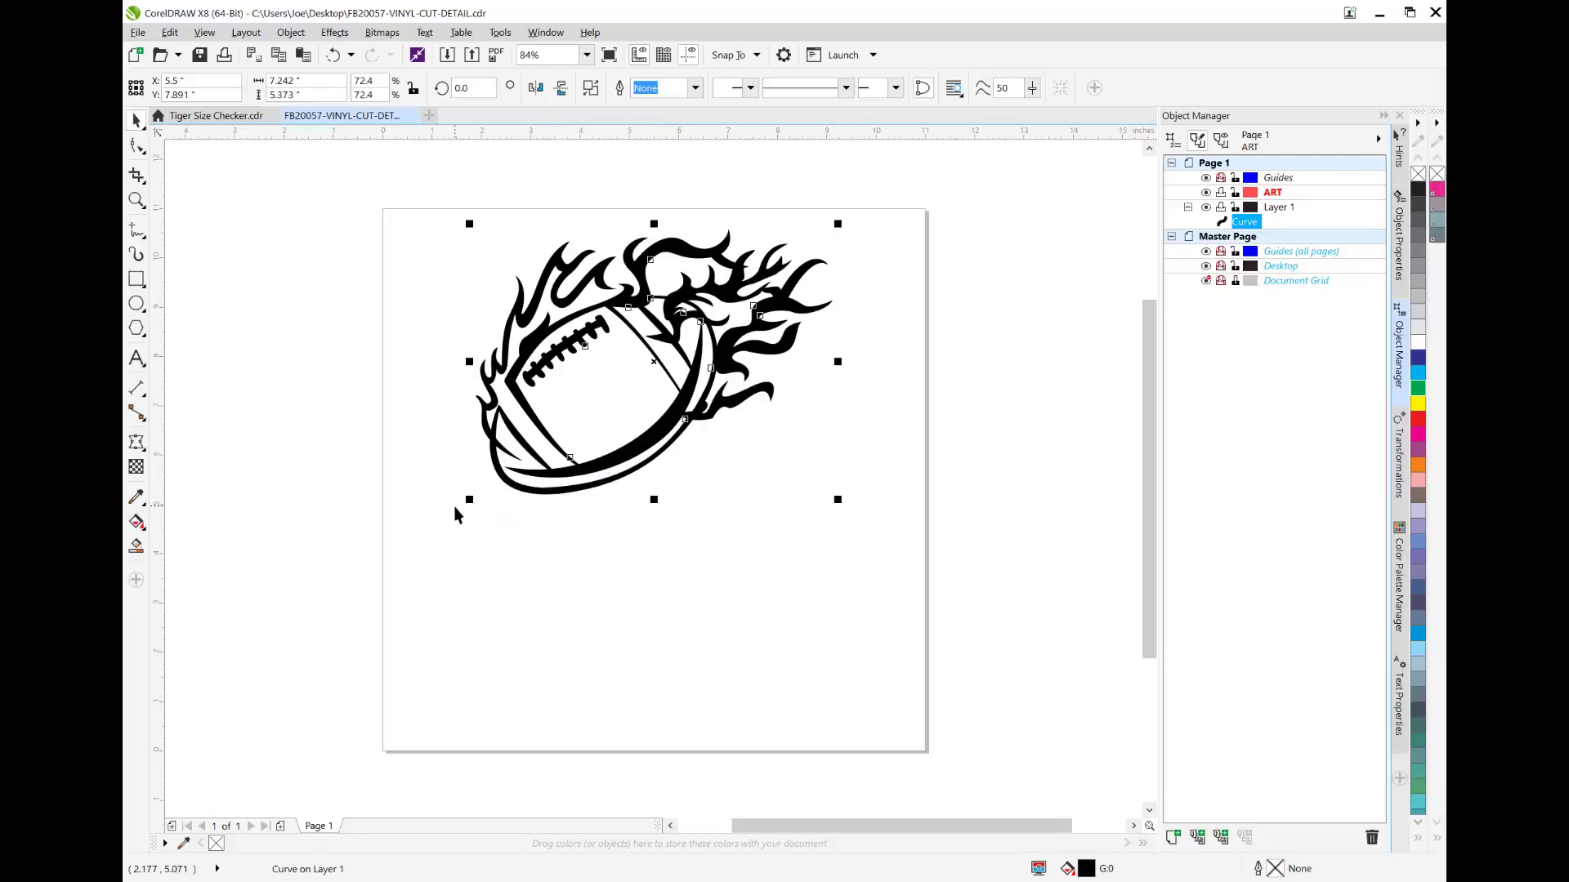
drag(466, 500, 406, 550)
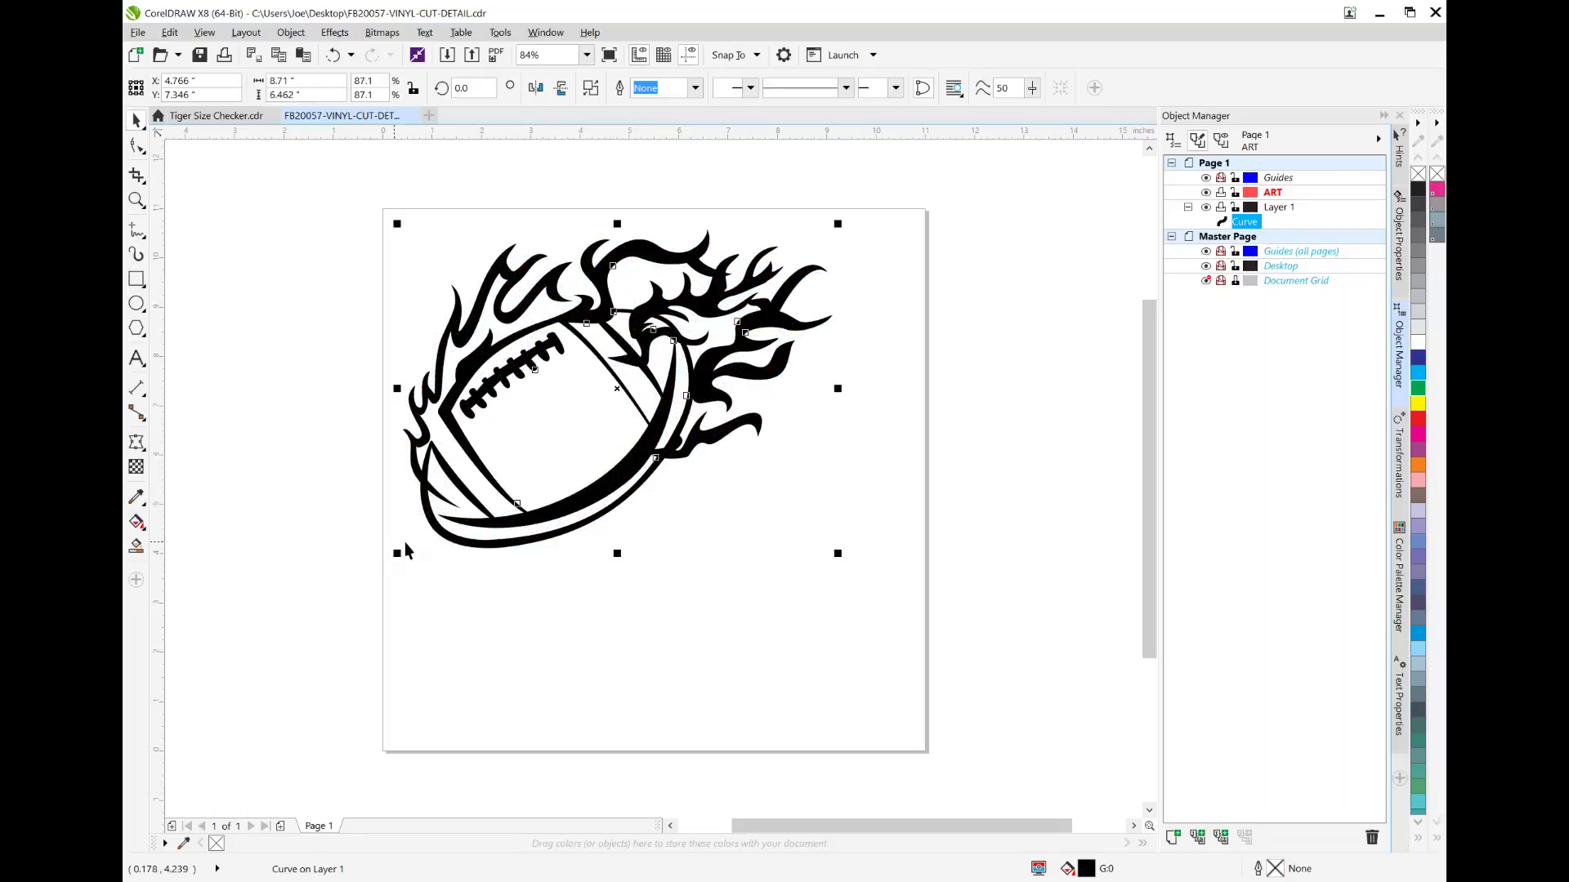
key(p)
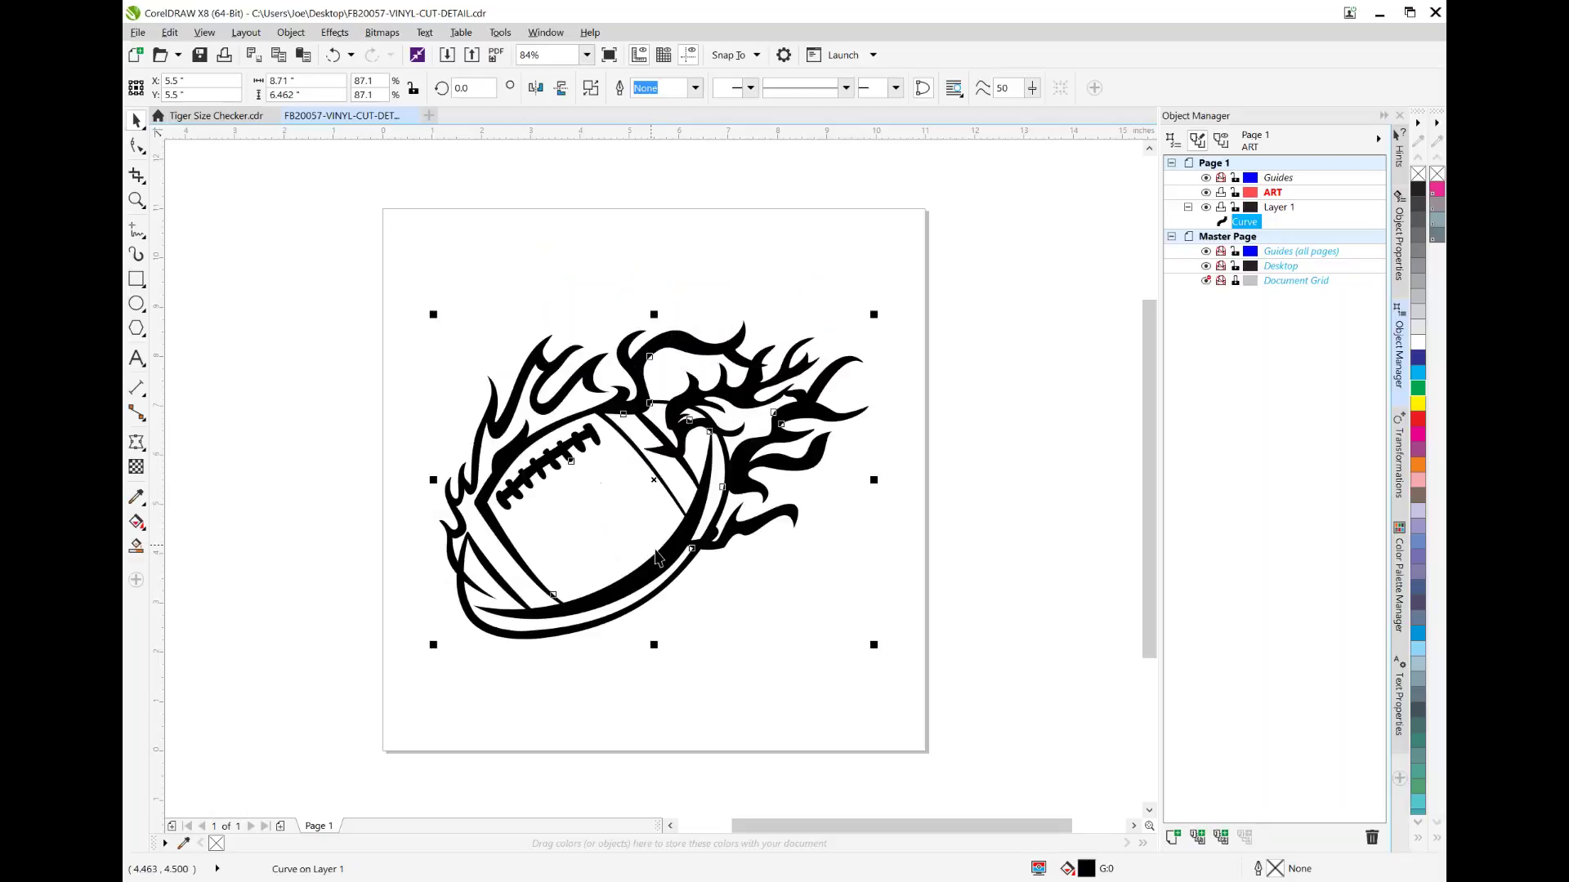
drag(667, 557, 664, 454)
click(783, 673)
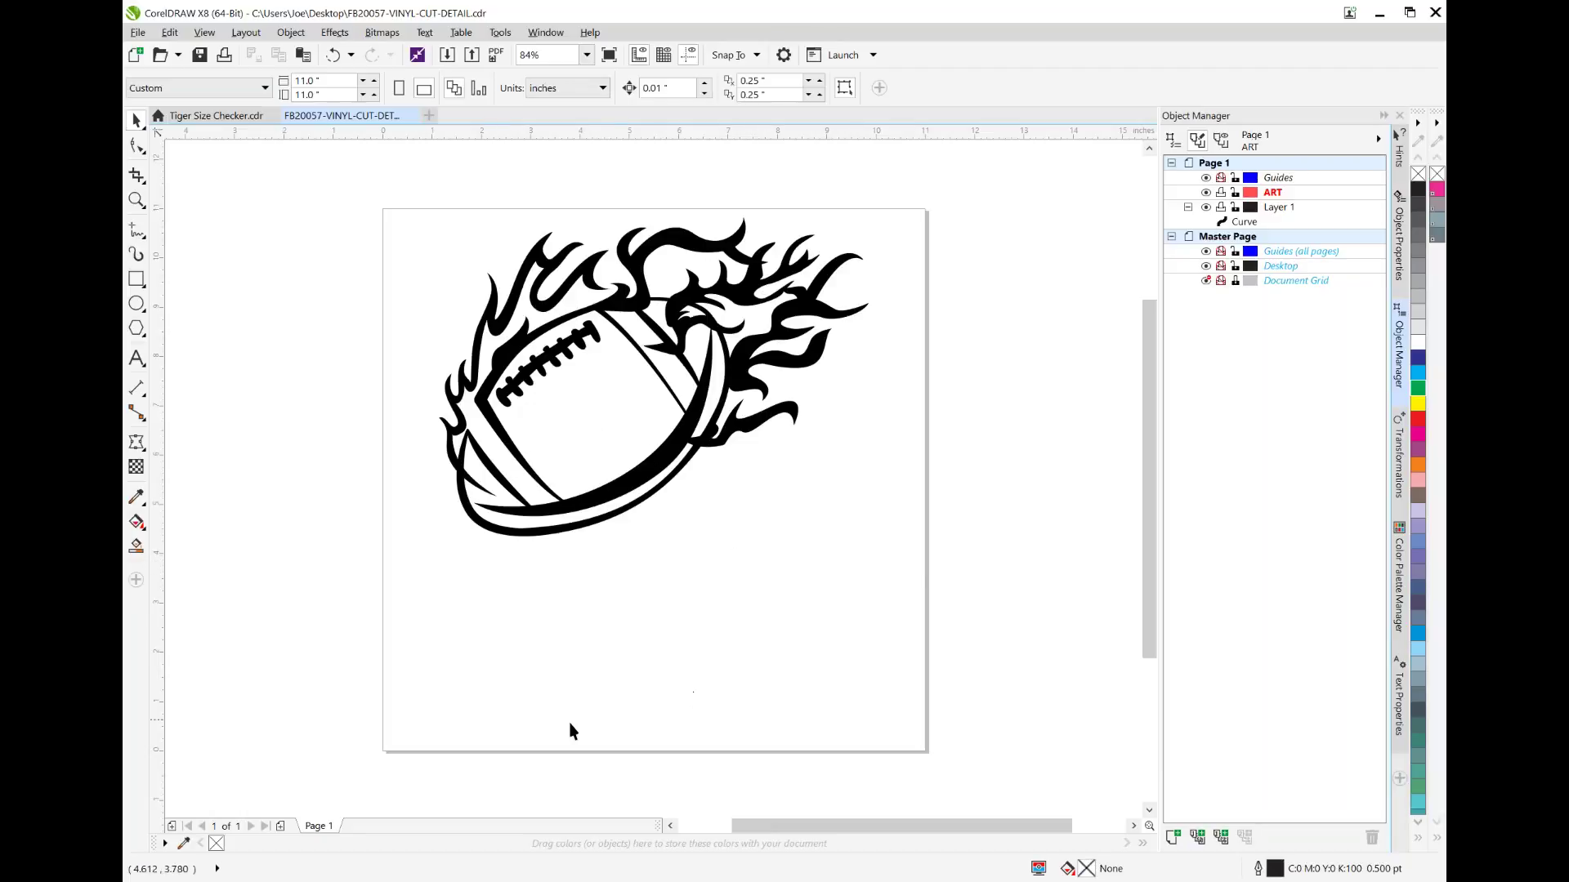
Step: Add artistic text below the football reading JACKSON on the first line and HIGH on the second
click(137, 360)
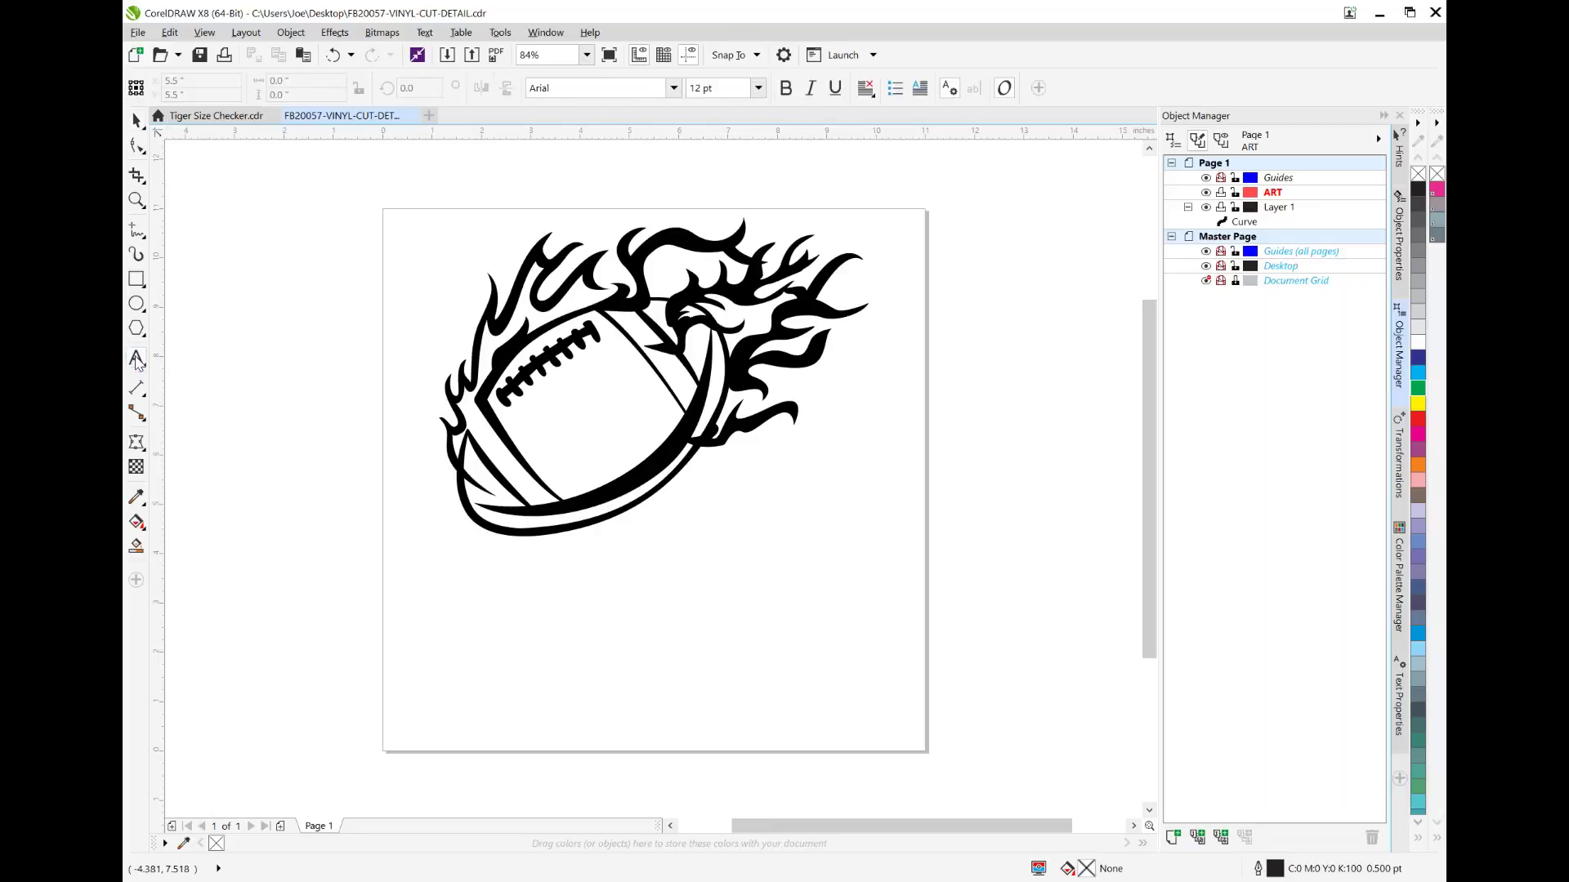
click(495, 618)
text(ja)
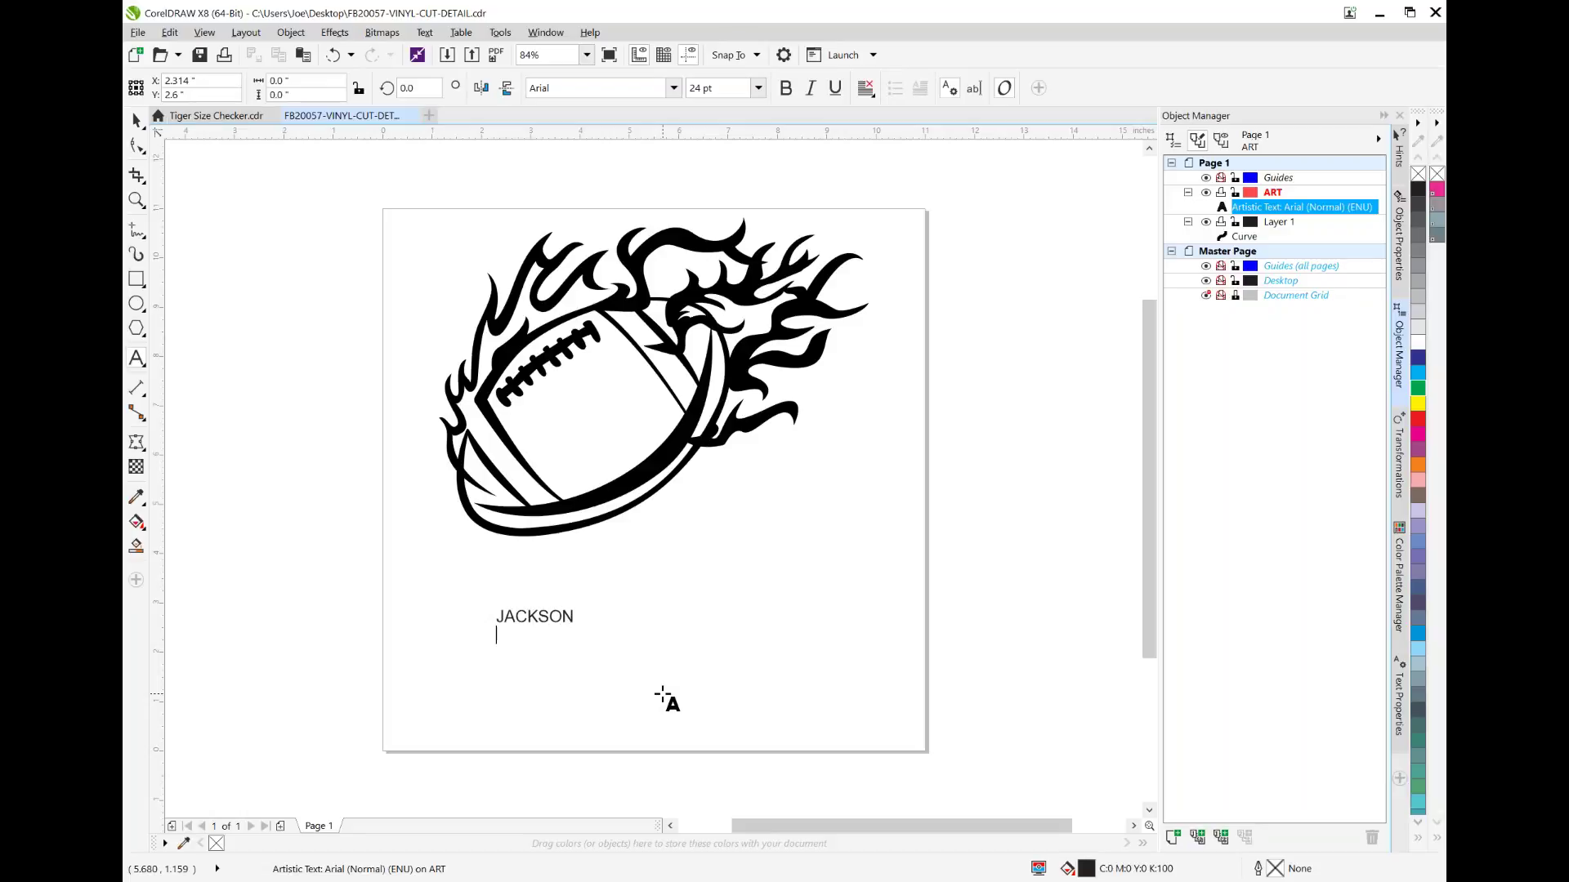
text(IGH)
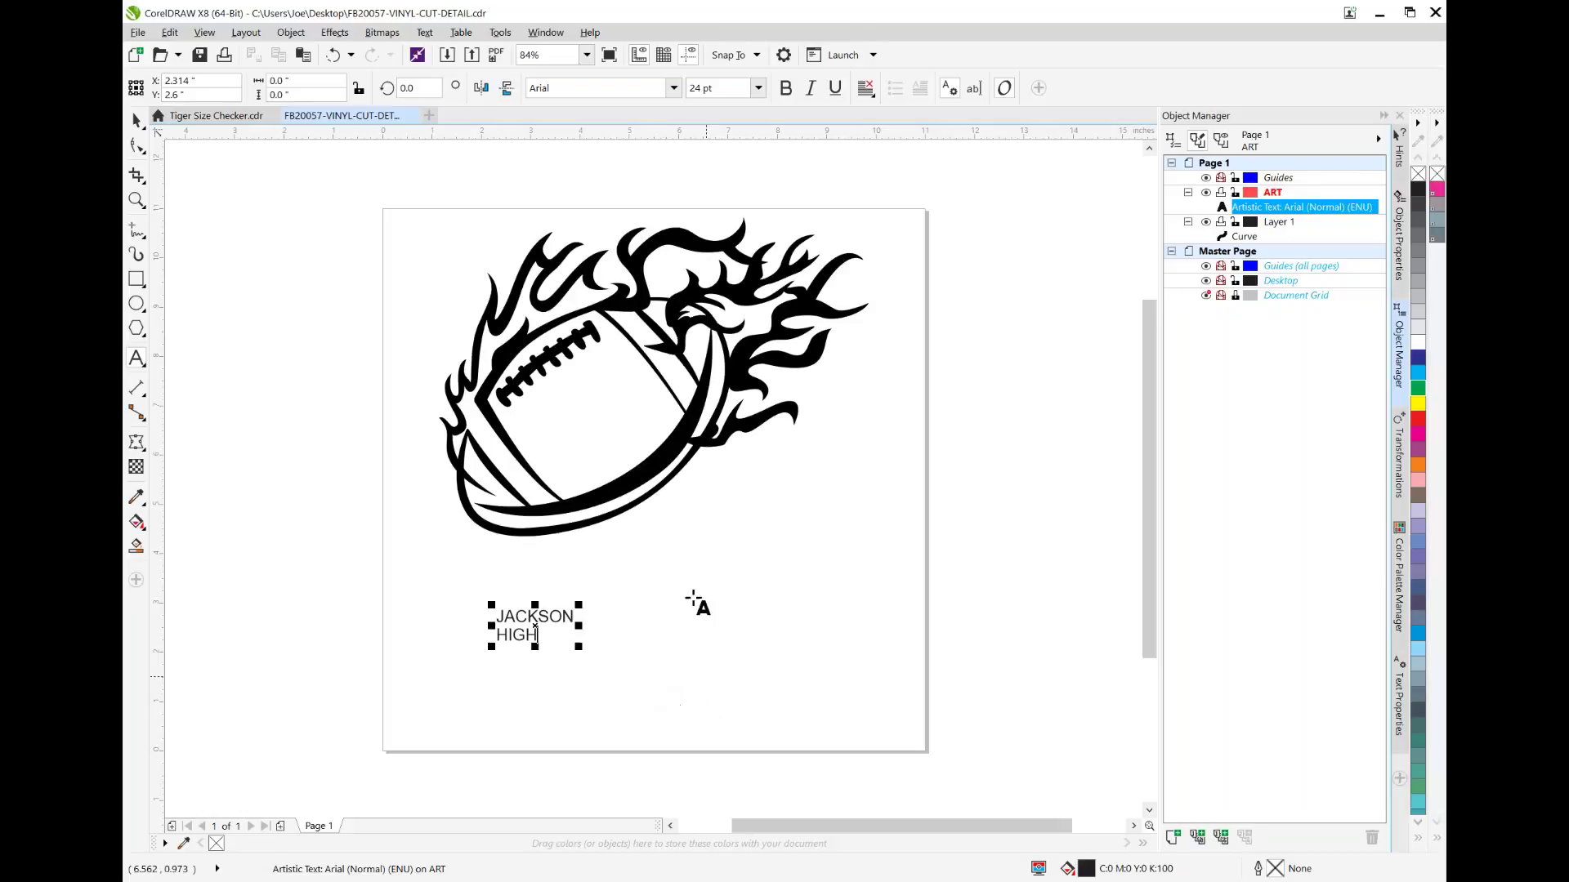
Step: Set the font of both JACKSON HIGH text lines to Freshman
click(674, 88)
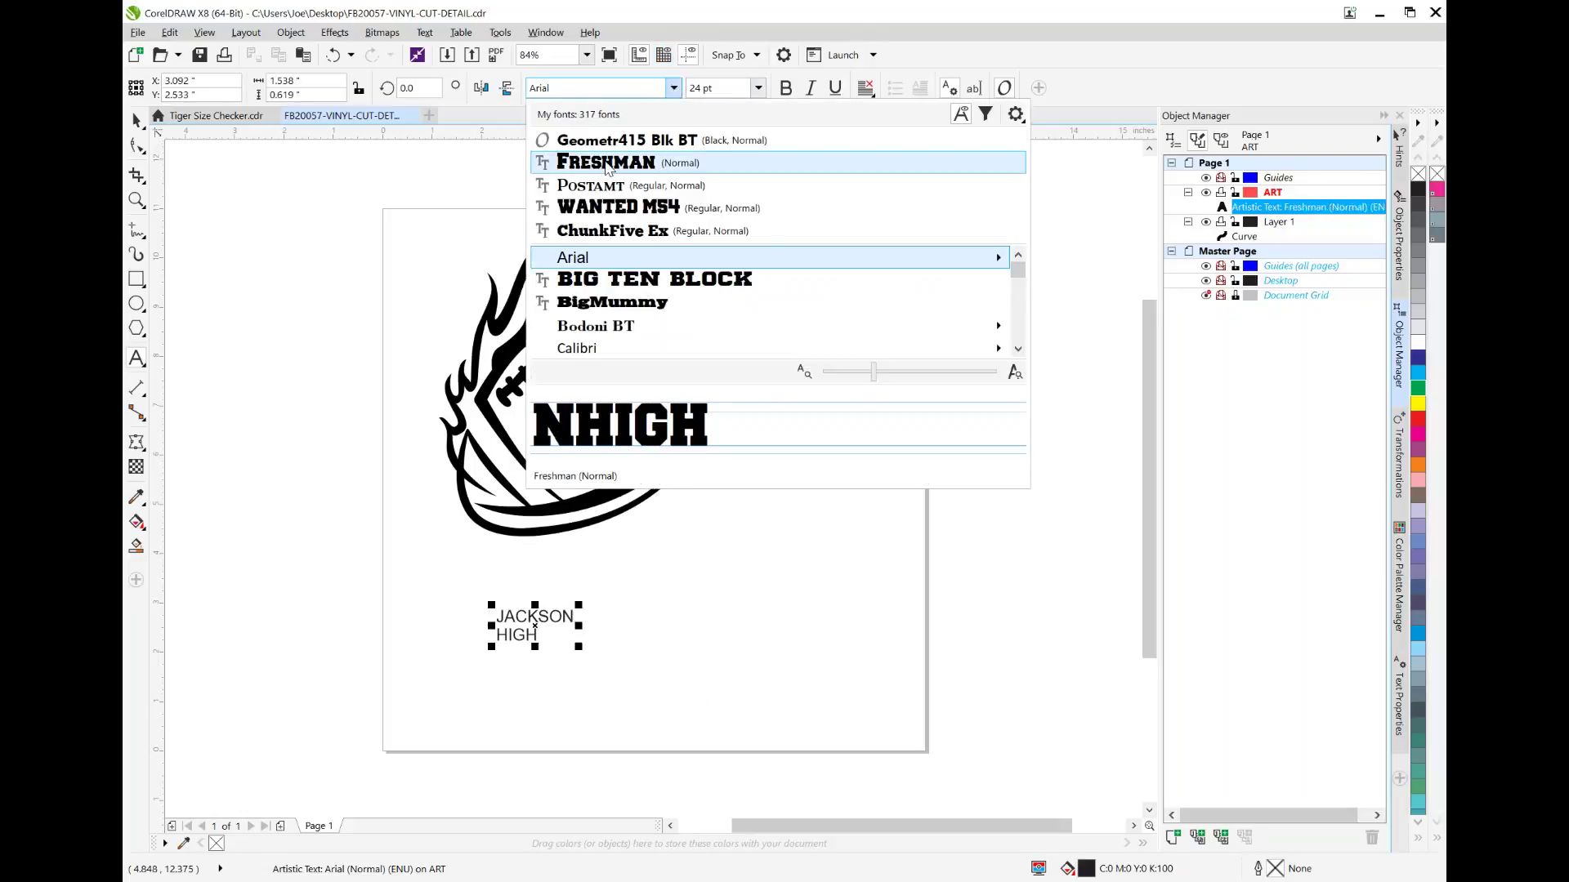
click(606, 163)
drag(551, 626, 473, 595)
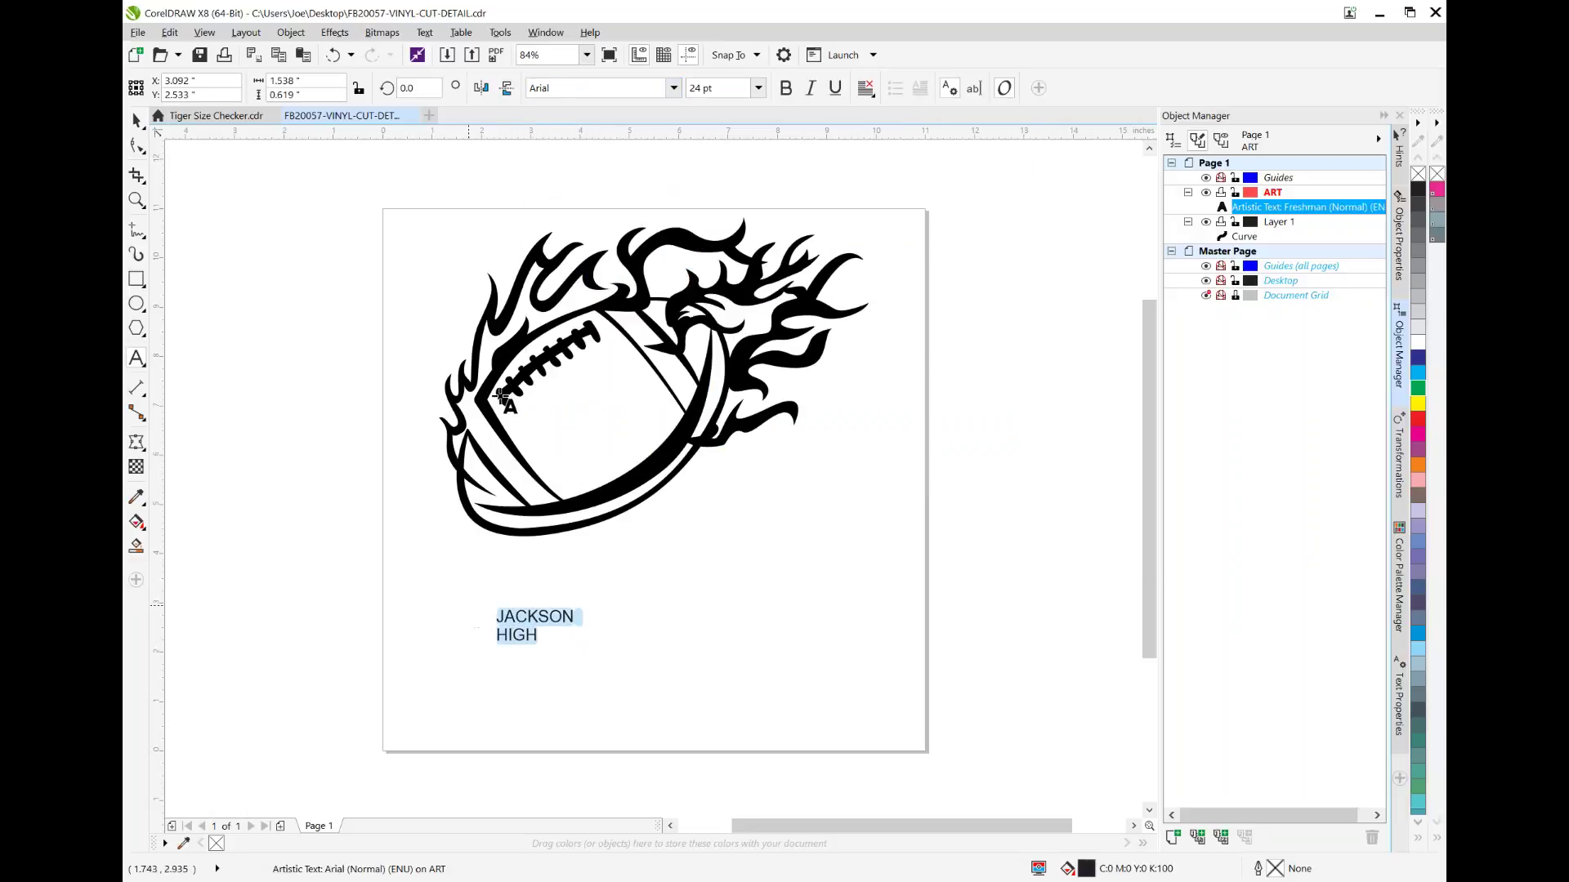
click(675, 89)
click(604, 147)
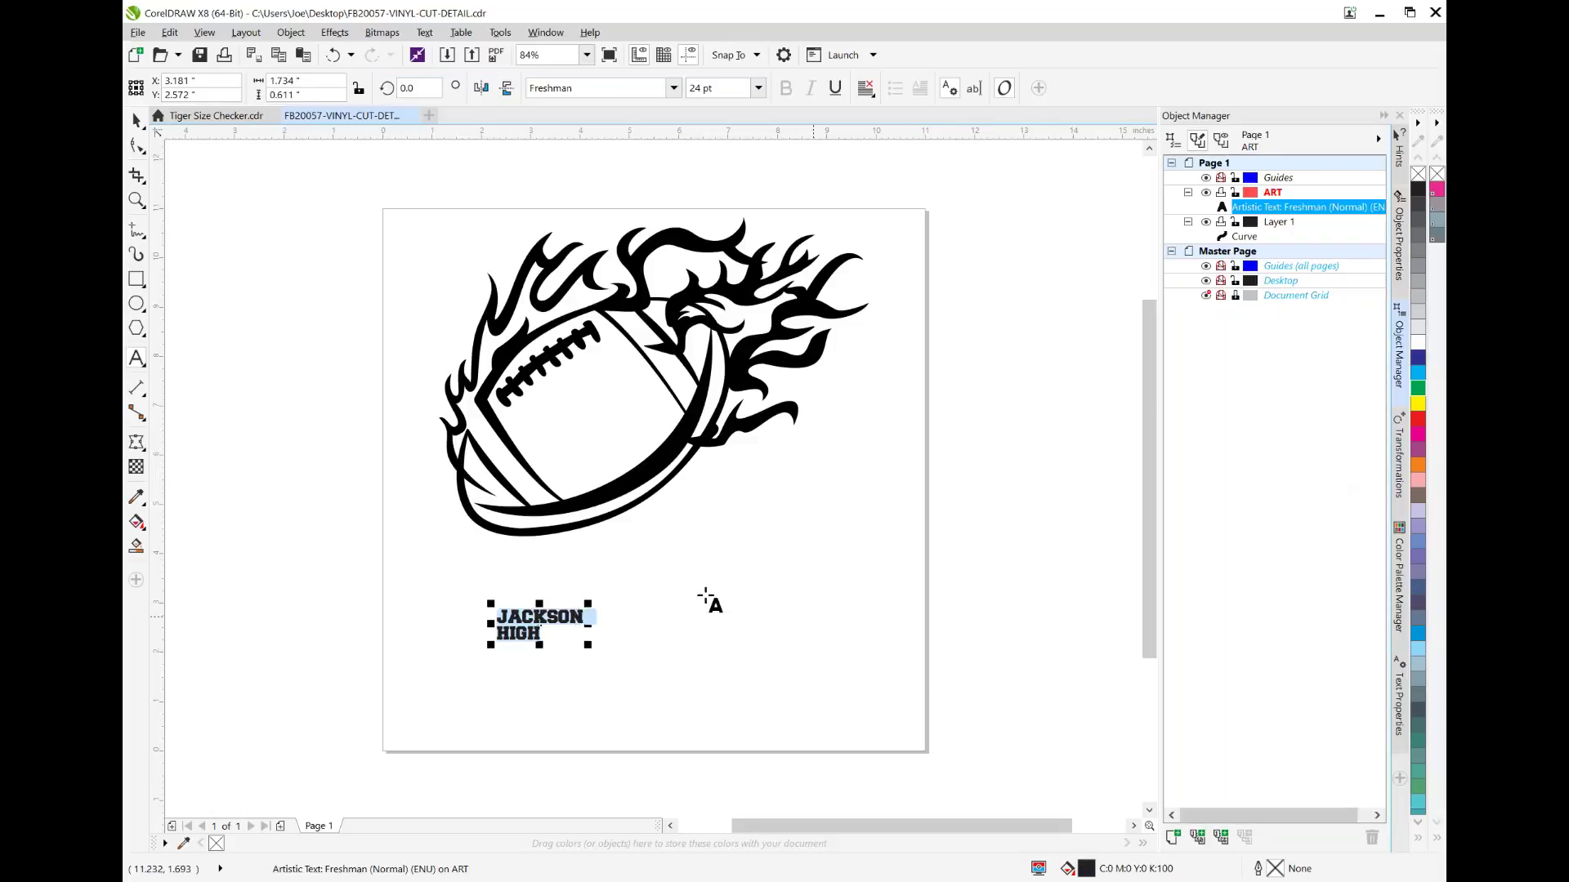
Step: Enlarge the JACKSON HIGH text to about 7.76 by 2.74 inches and place it directly beneath the football
drag(587, 600, 815, 483)
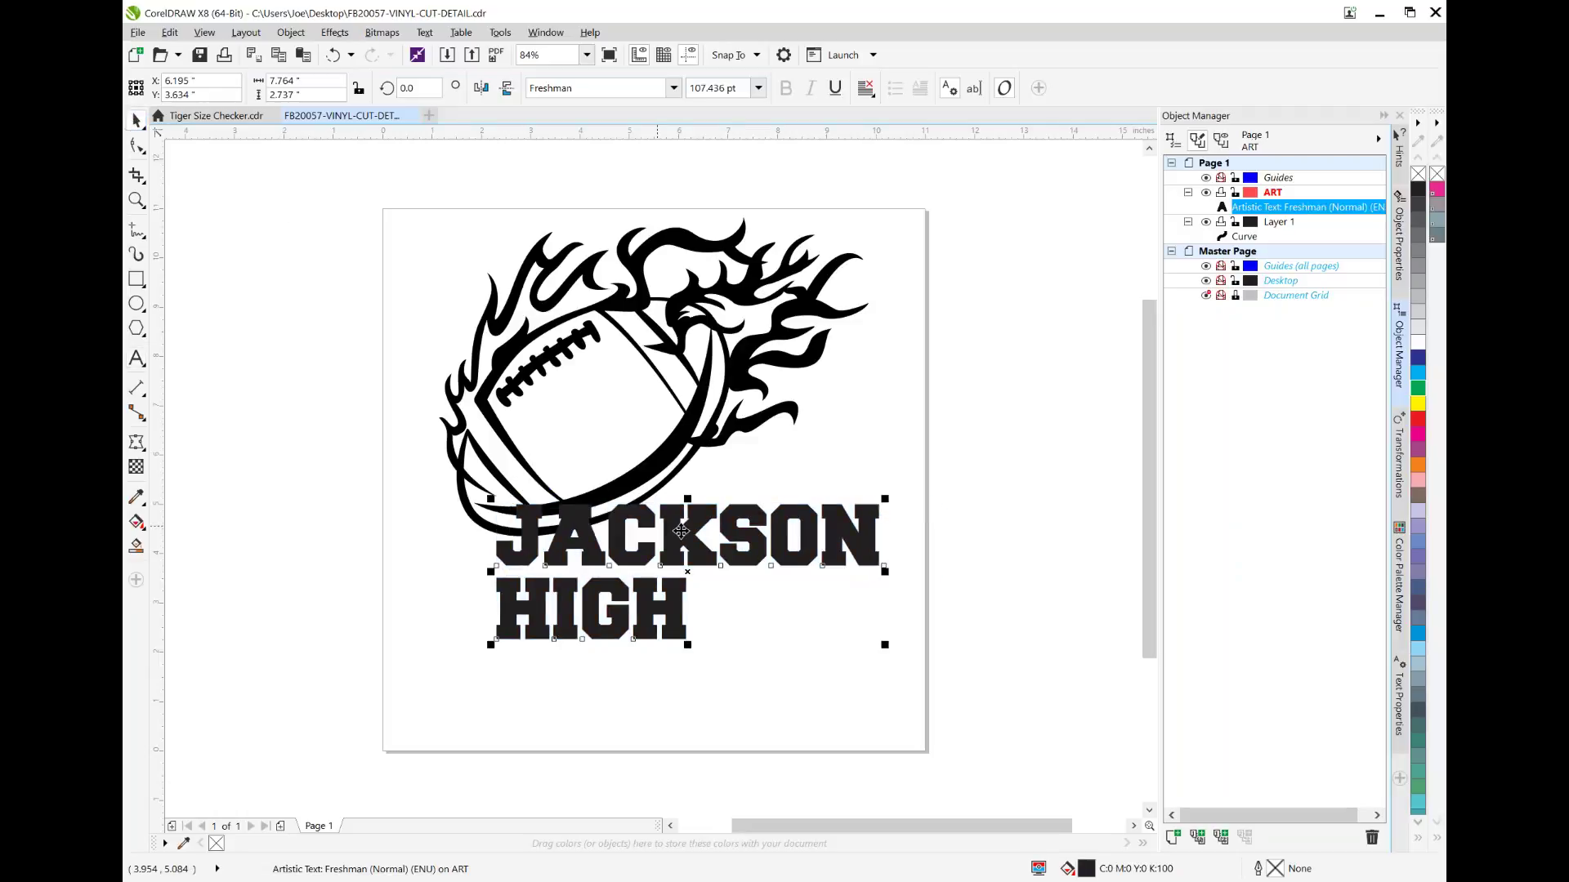
drag(696, 540, 676, 568)
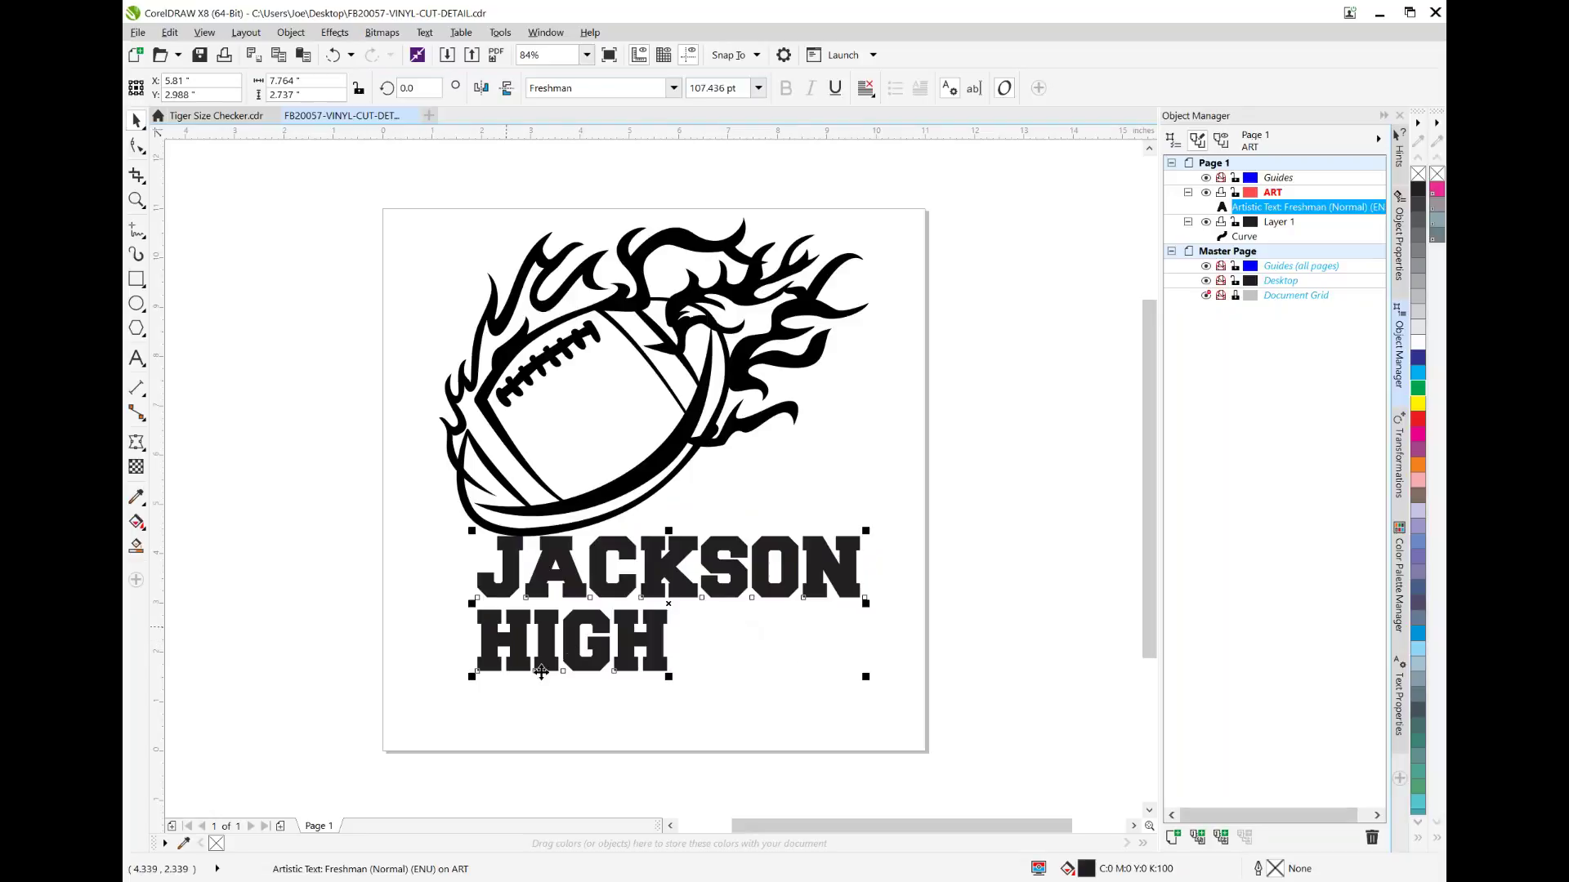
drag(824, 558, 804, 565)
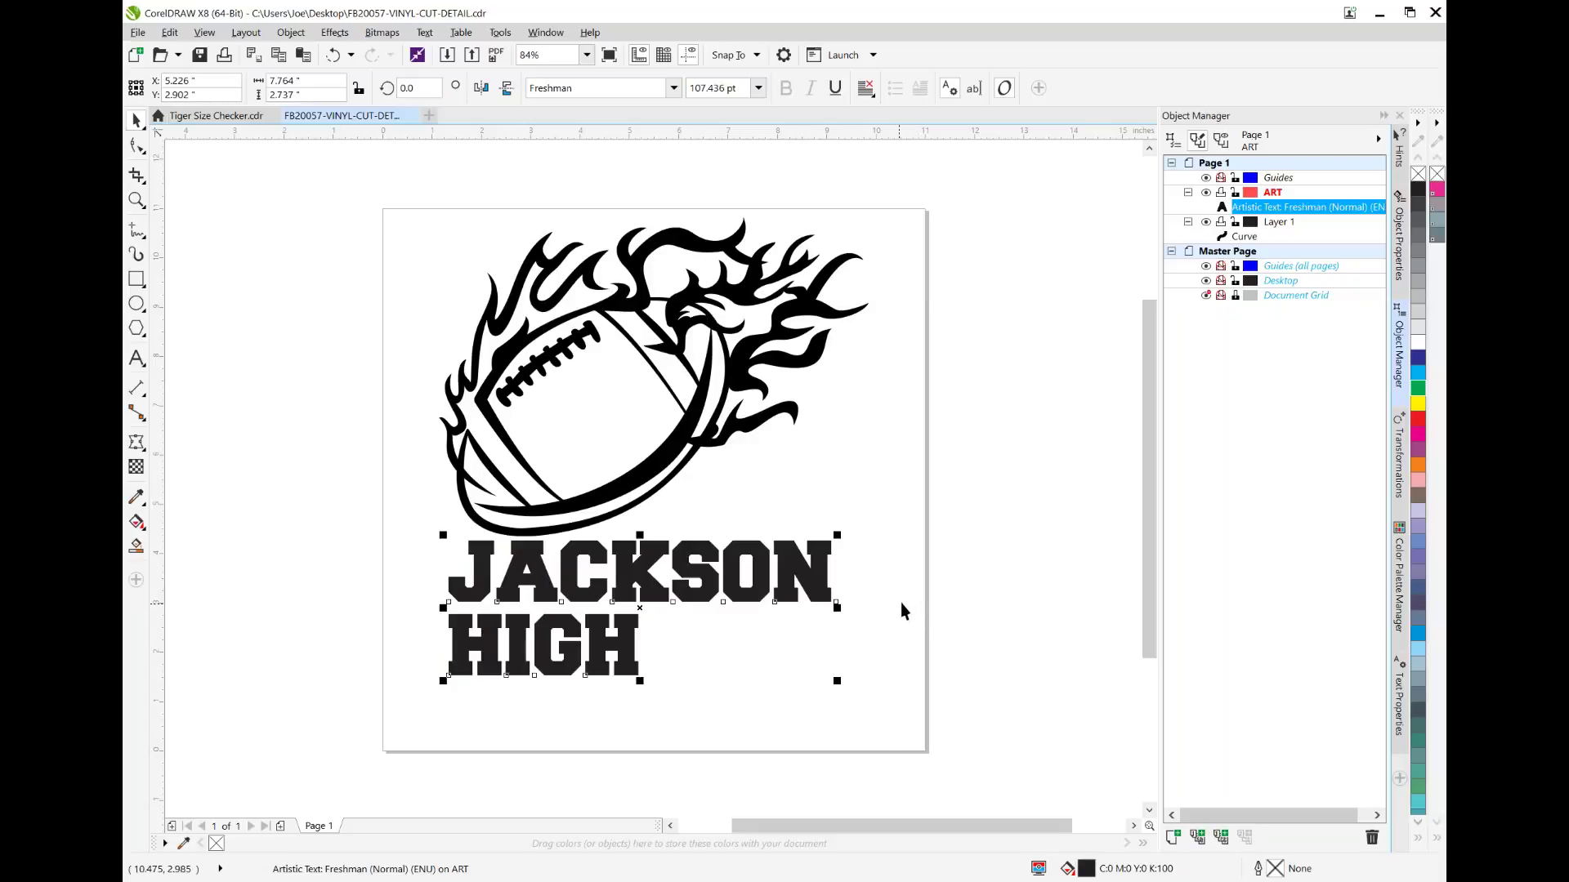
Step: Open the Text Properties docker for the JACKSON HIGH text and look up its entry among the text dockers
click(1400, 698)
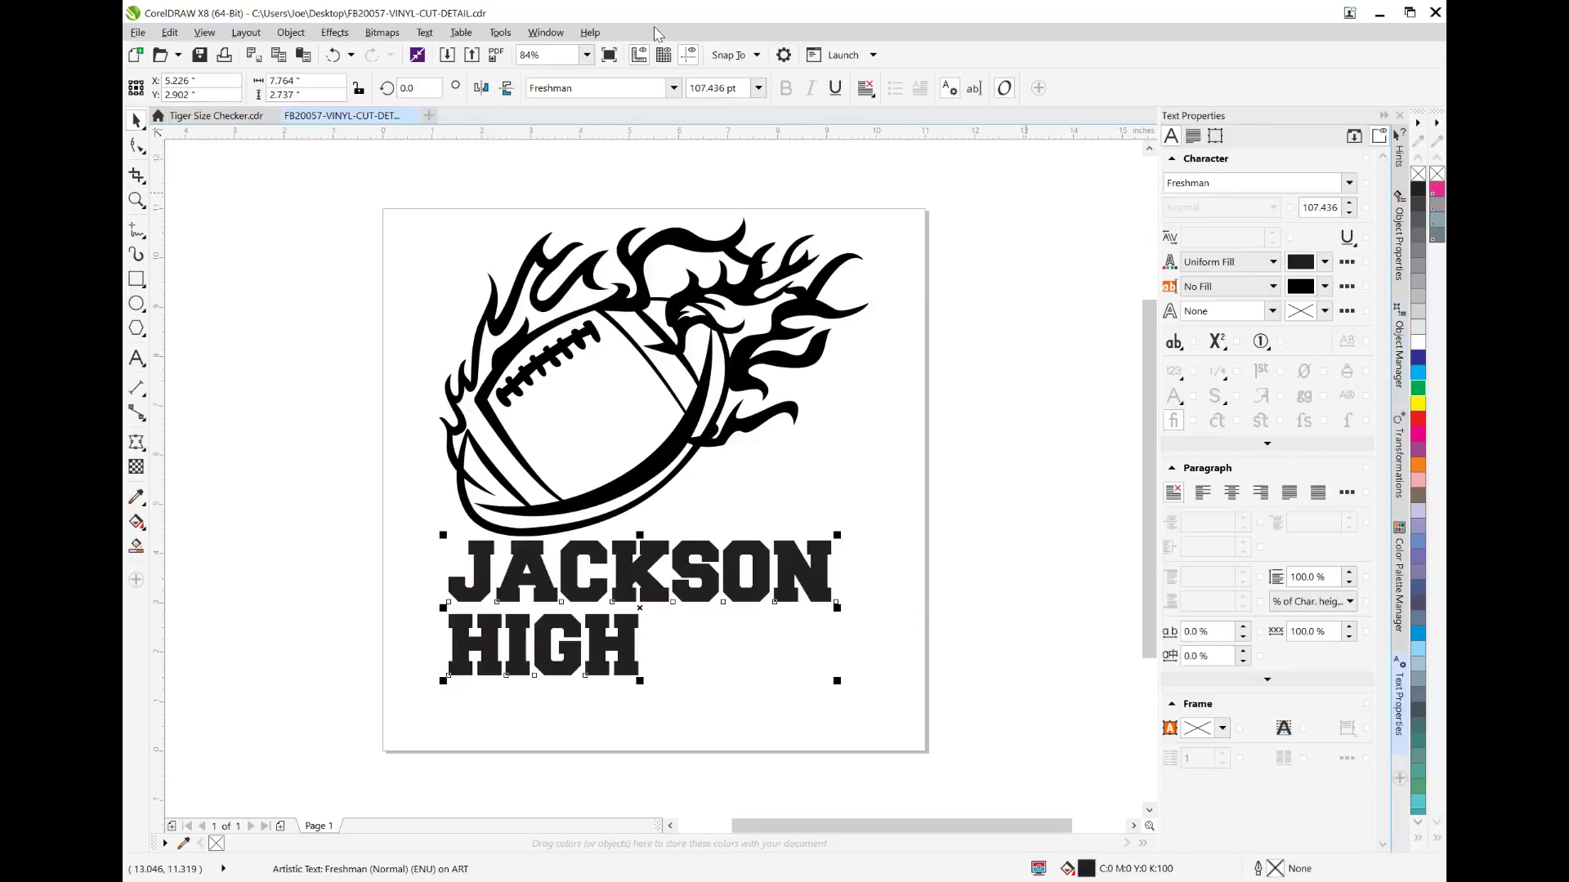
click(544, 33)
click(544, 32)
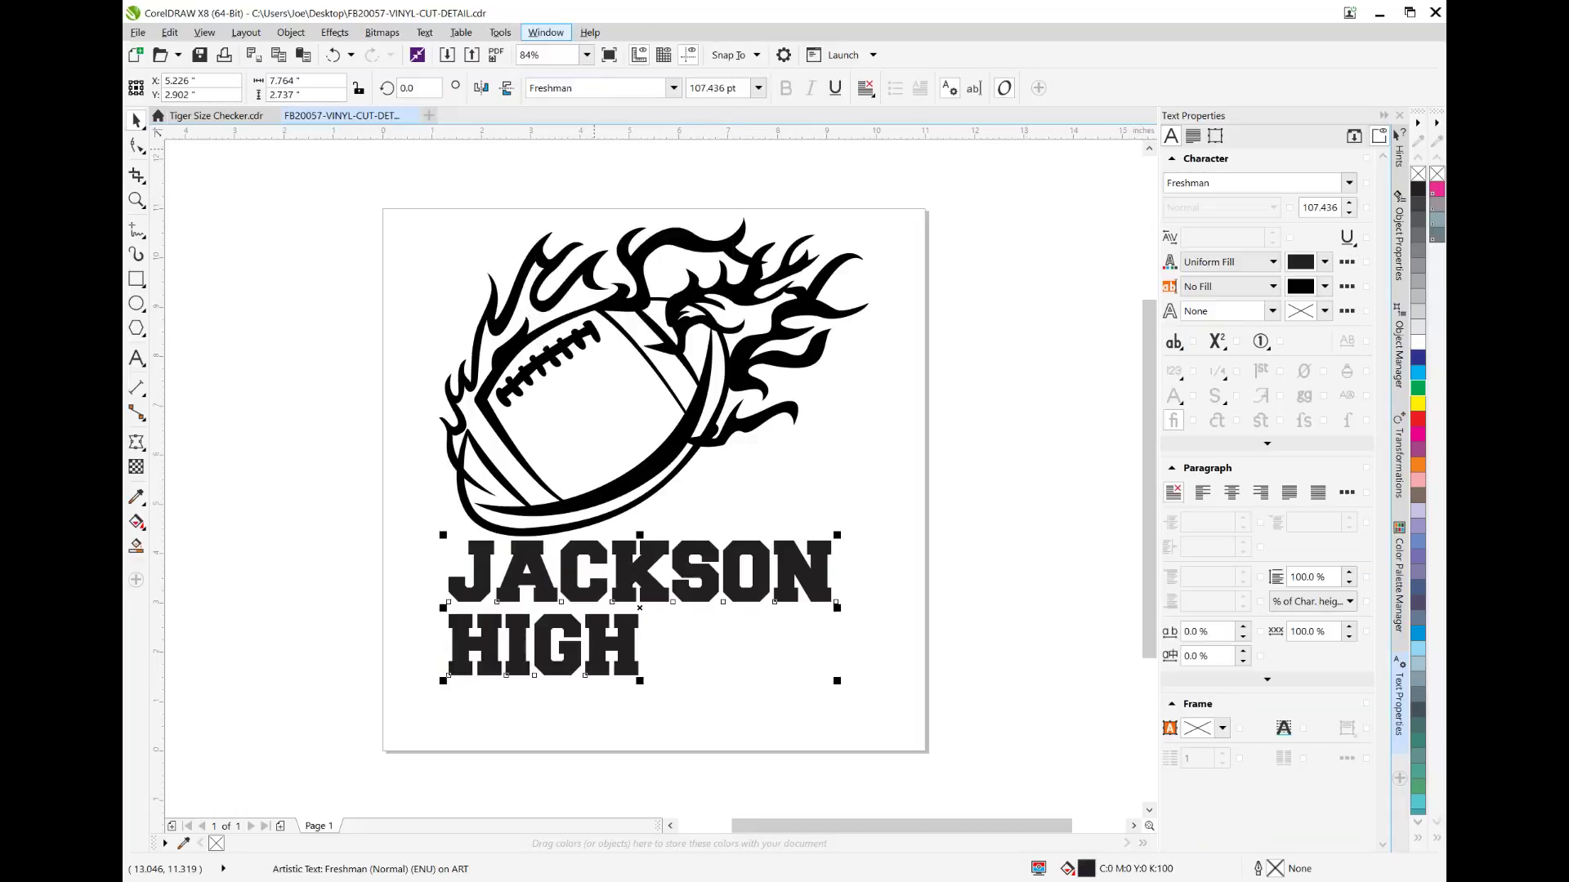
click(553, 33)
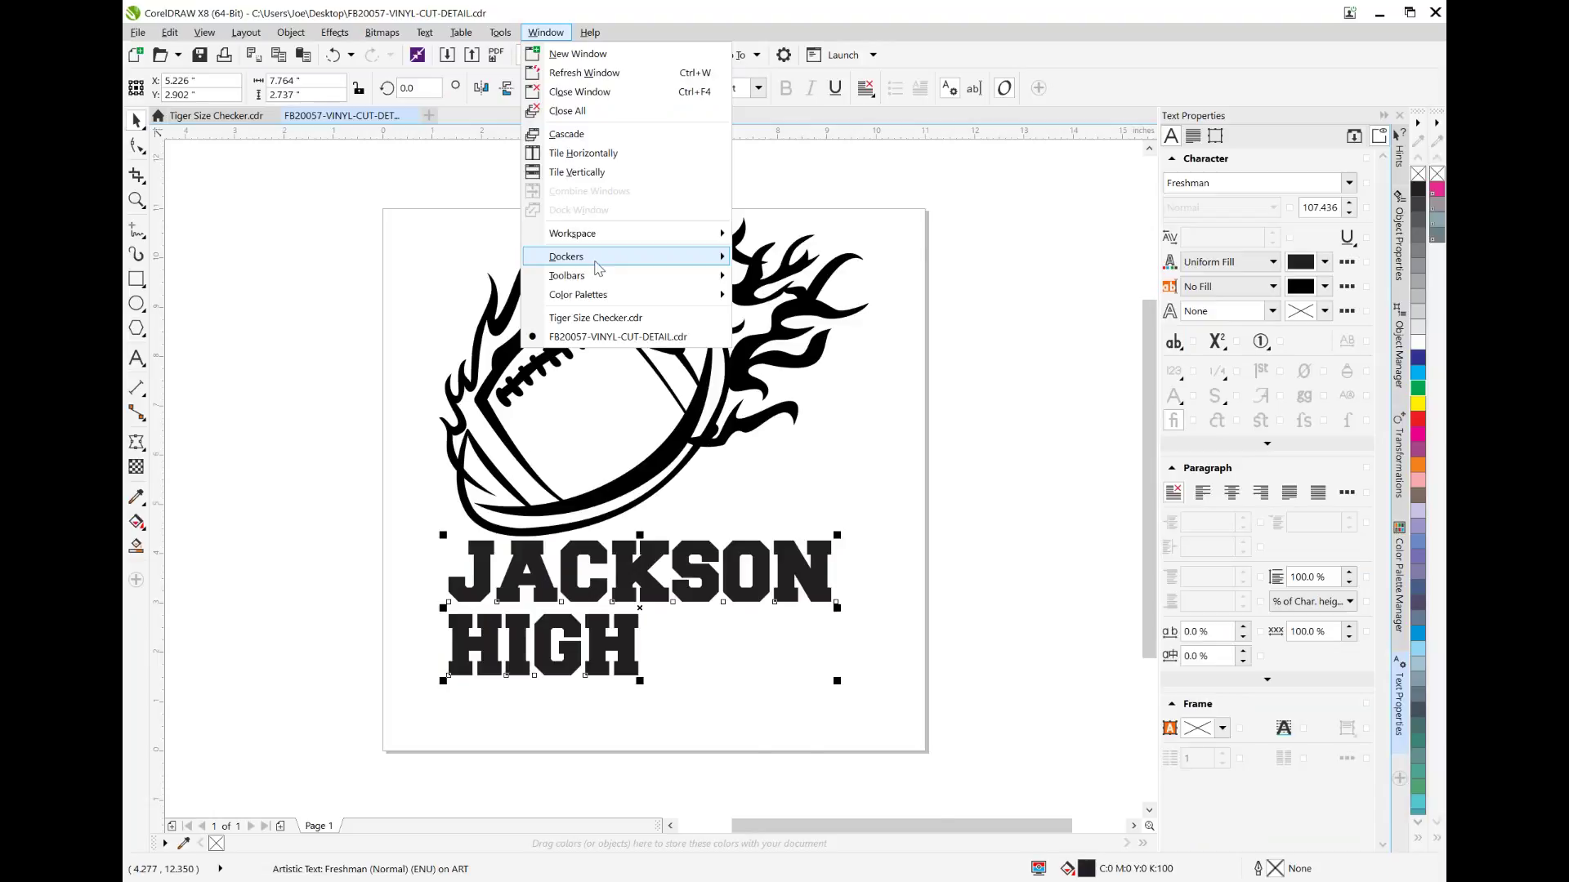
mouse_move(597, 268)
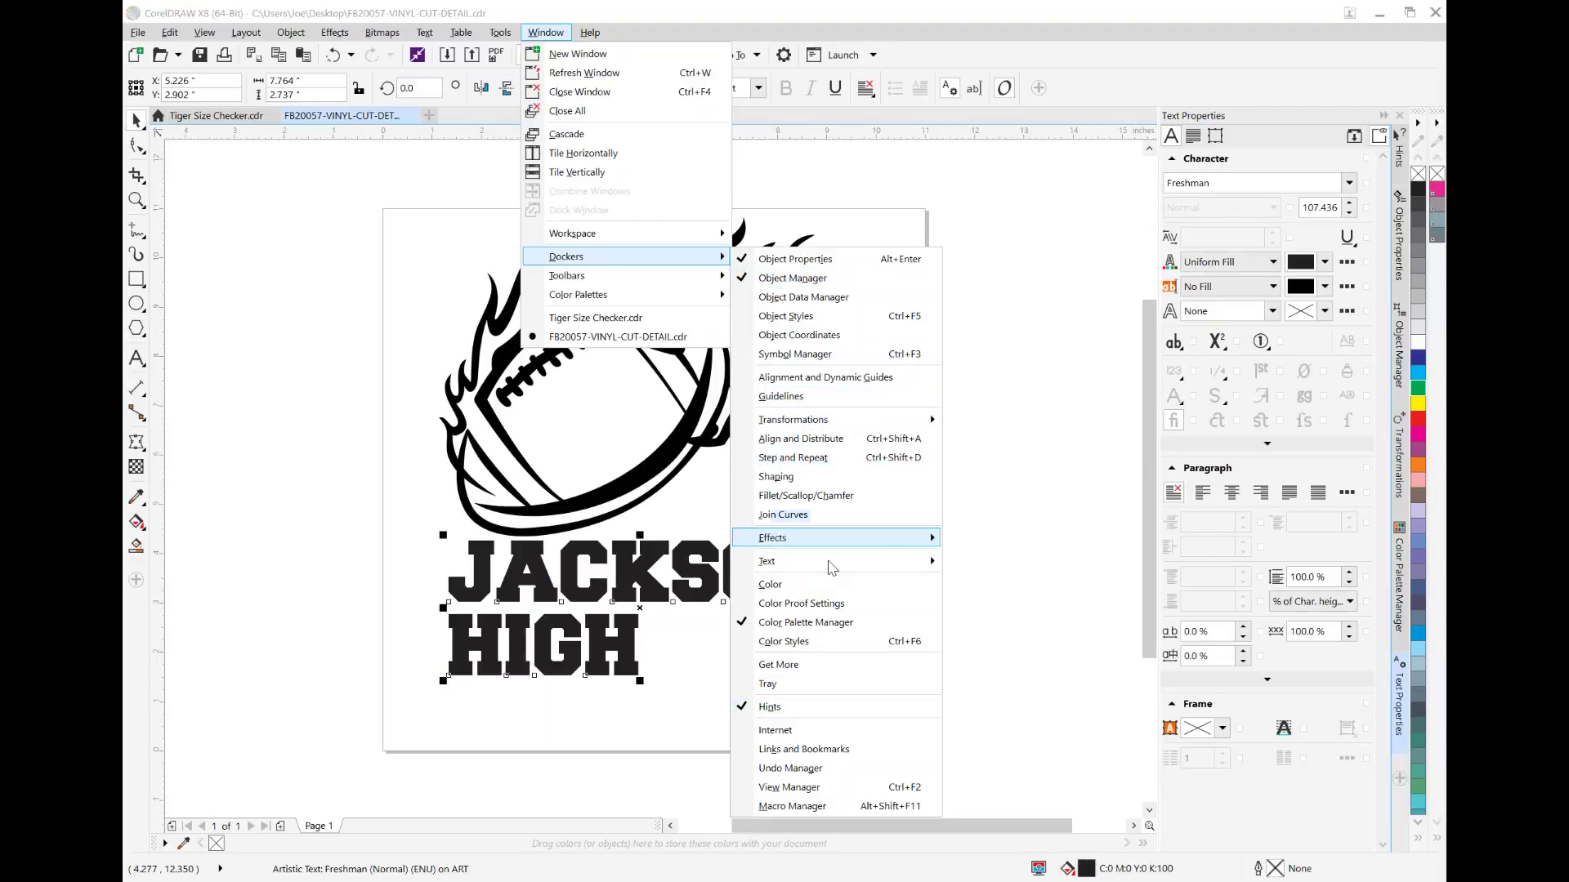
mouse_move(830, 562)
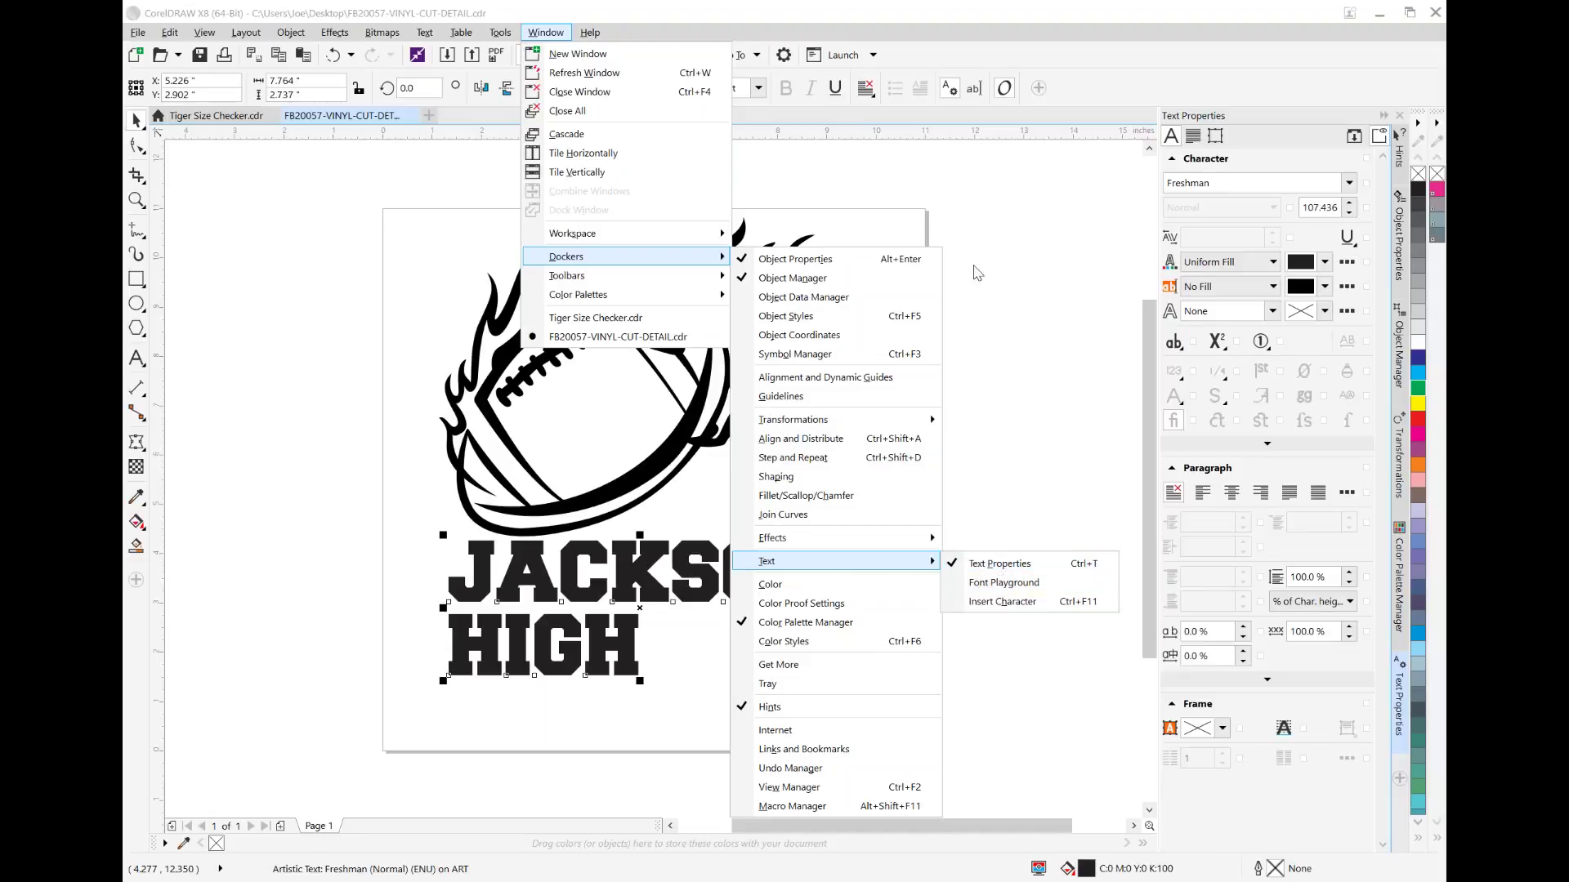
click(1025, 197)
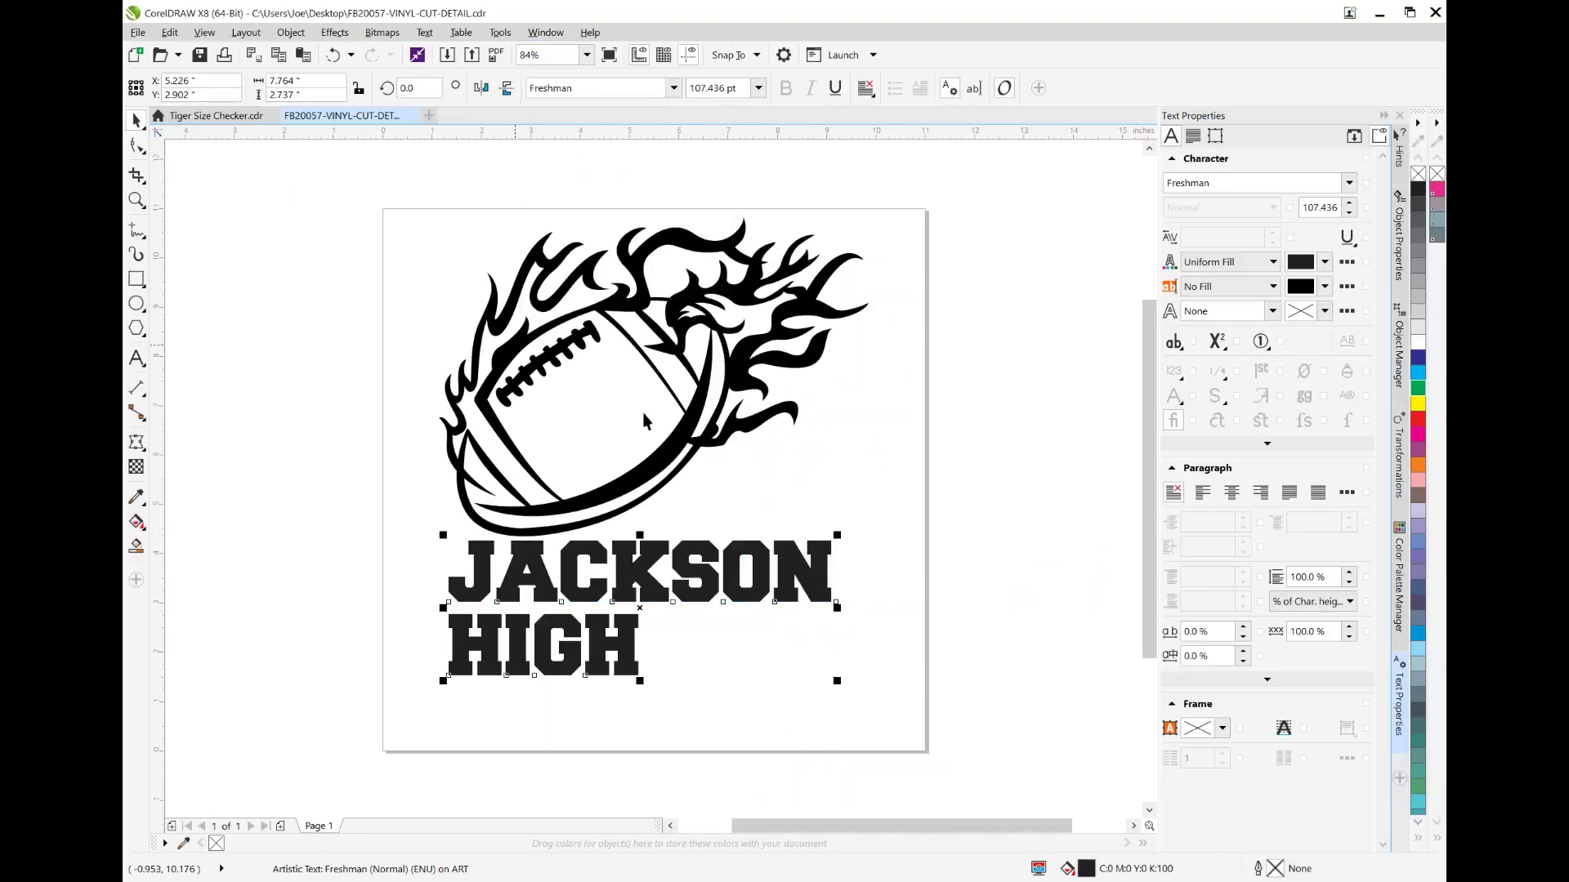
Step: Right-align the JACKSON HIGH text and tighten it to 93% line spacing and -2% character spacing
click(1265, 493)
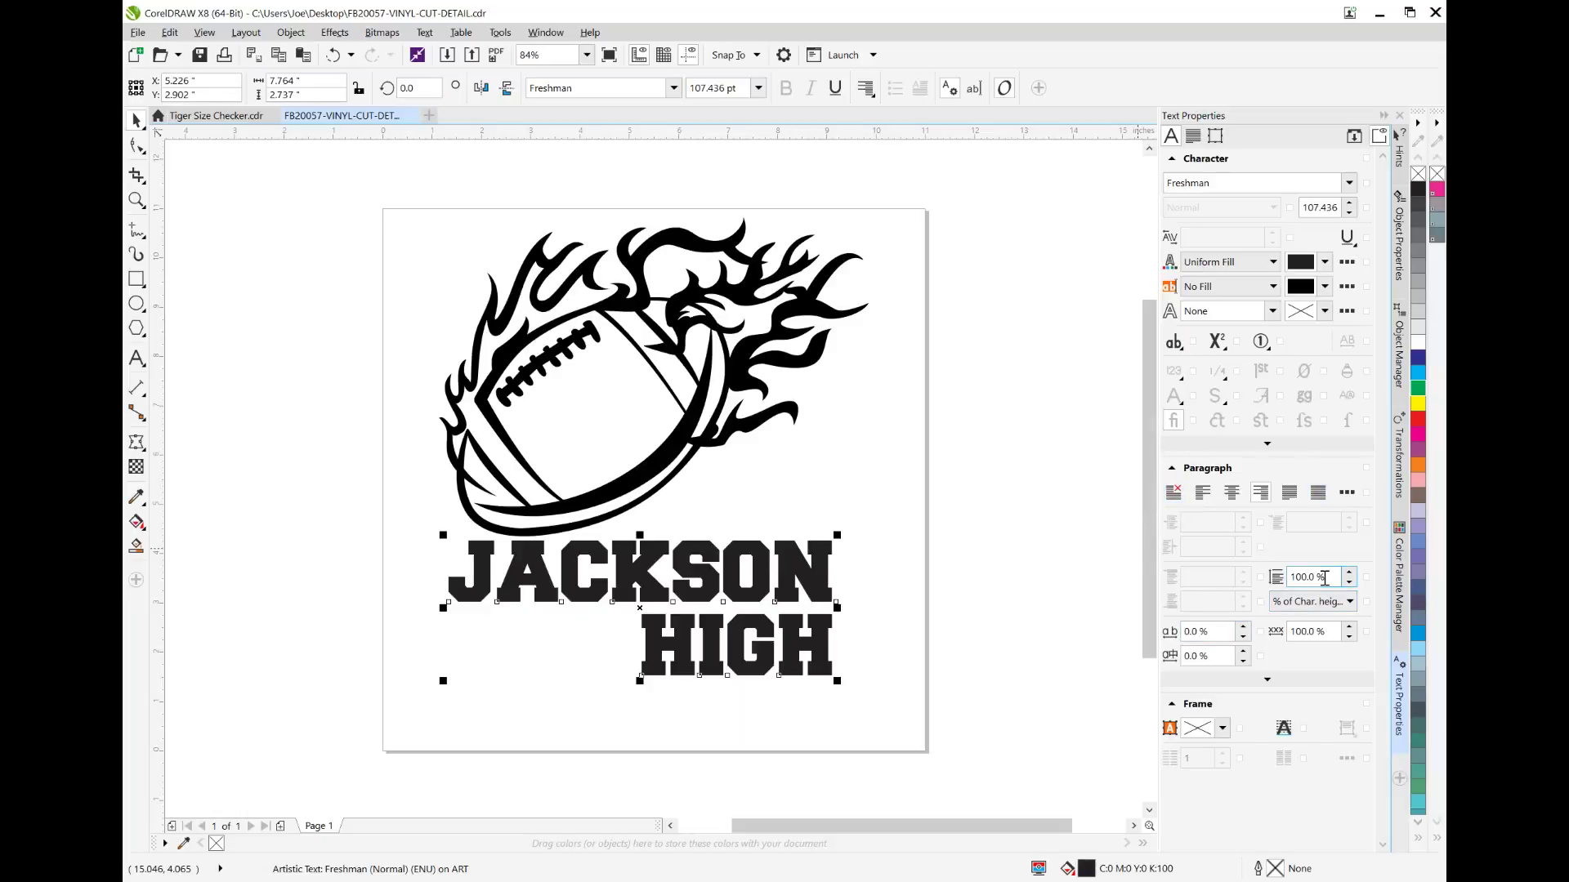
drag(1349, 585, 1346, 577)
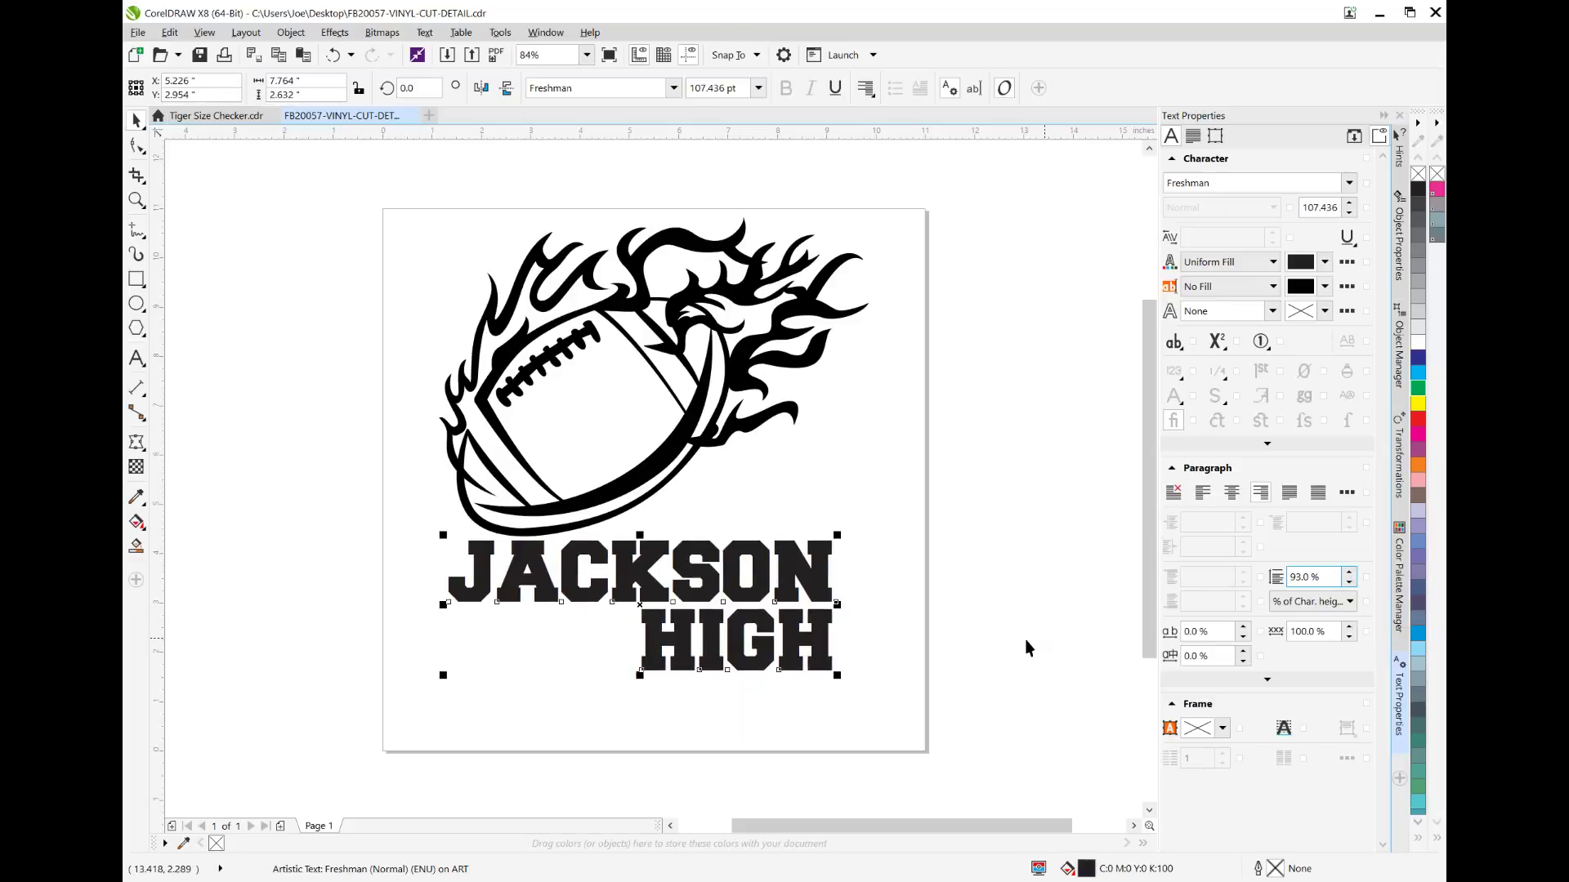
mouse_move(1233, 632)
mouse_down()
mouse_move(1185, 632)
mouse_move(1229, 673)
mouse_move(1224, 639)
mouse_up()
text(172)
key(Return)
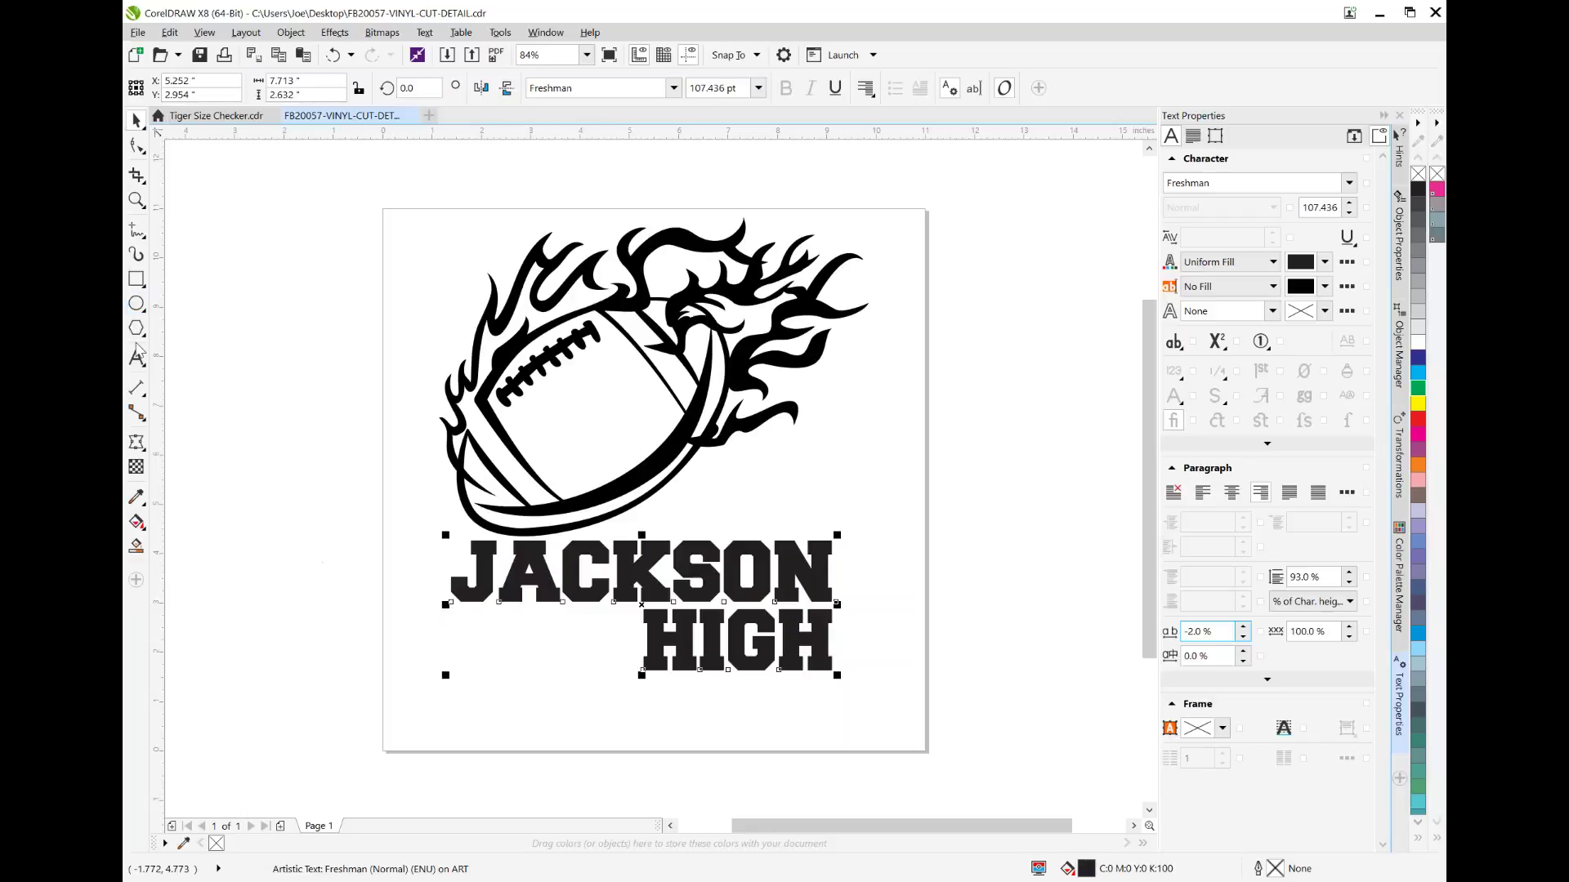
Step: Try tightening the character spacing to -5% with only the letters JA of JACKSON selected, and undo it
click(146, 391)
key(F8)
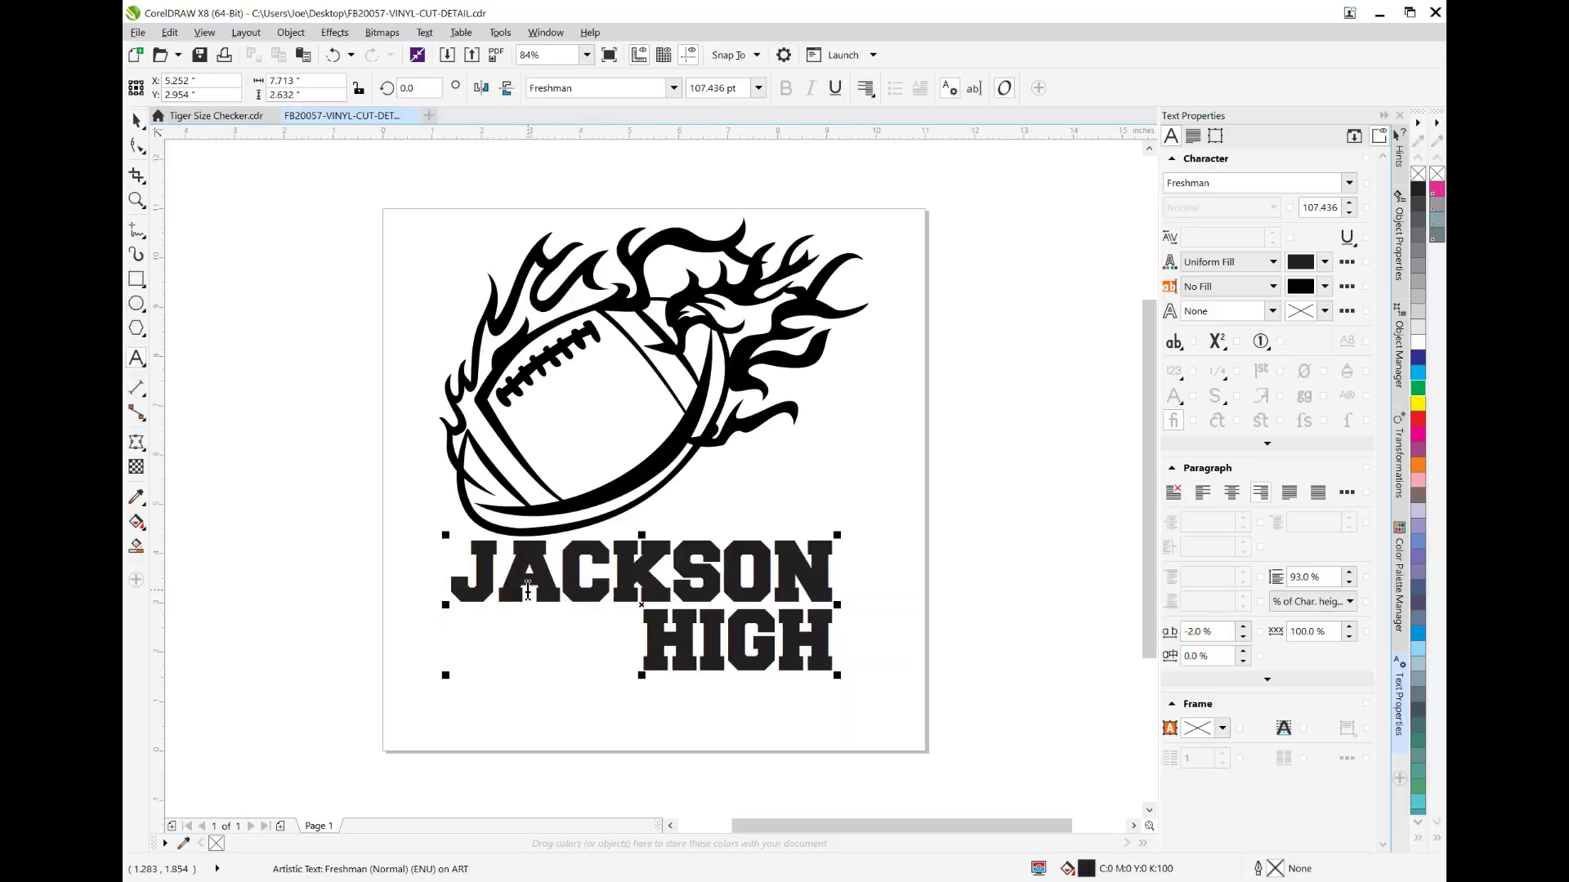
drag(562, 582, 432, 588)
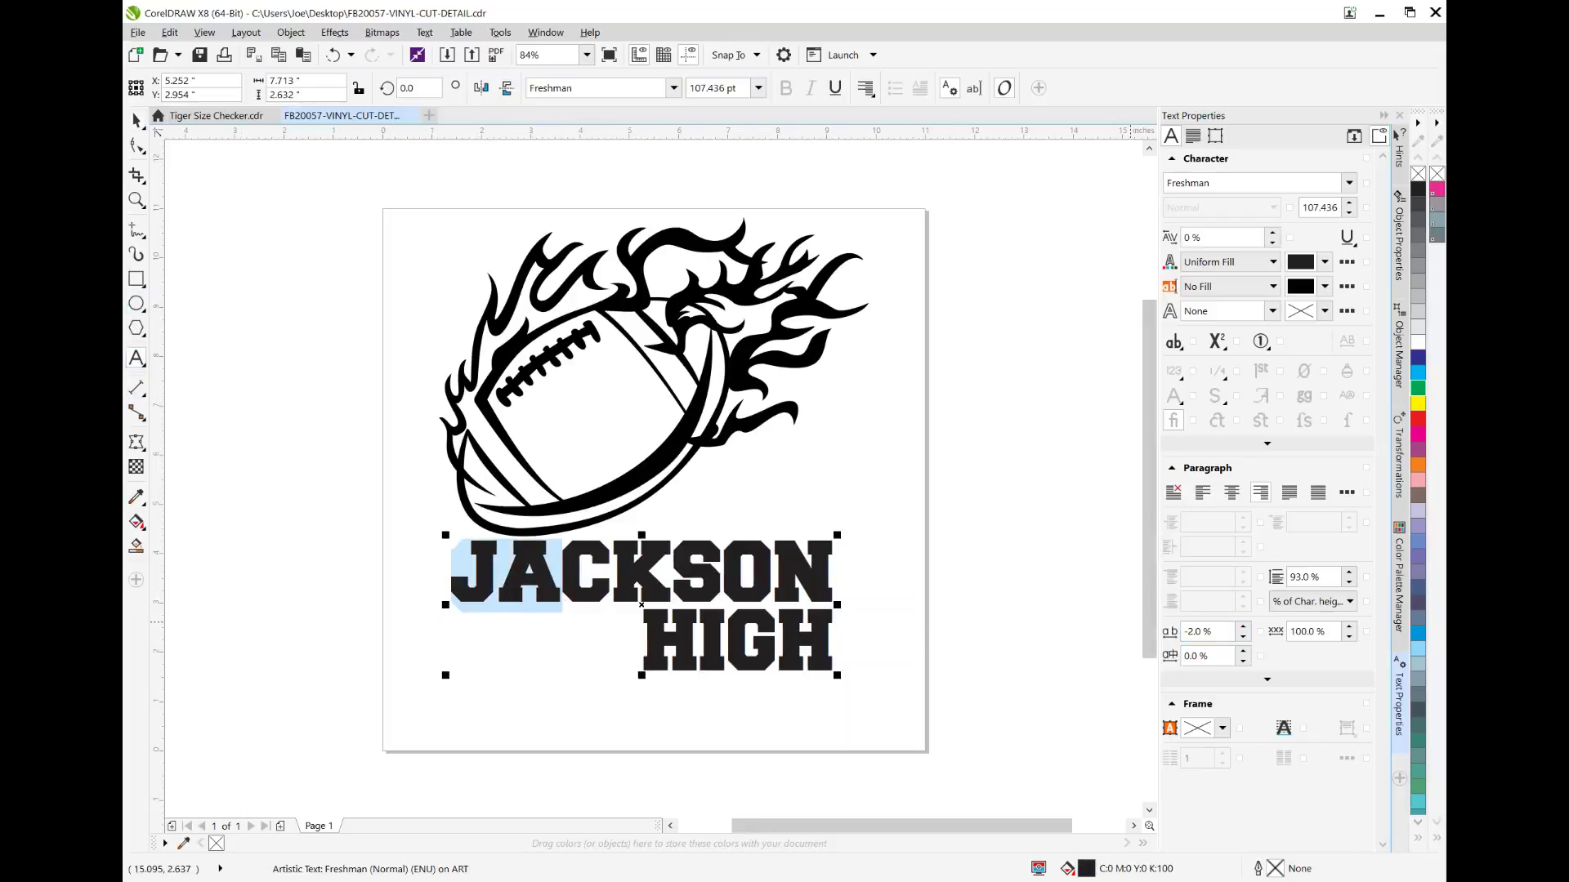
drag(1246, 631, 1246, 642)
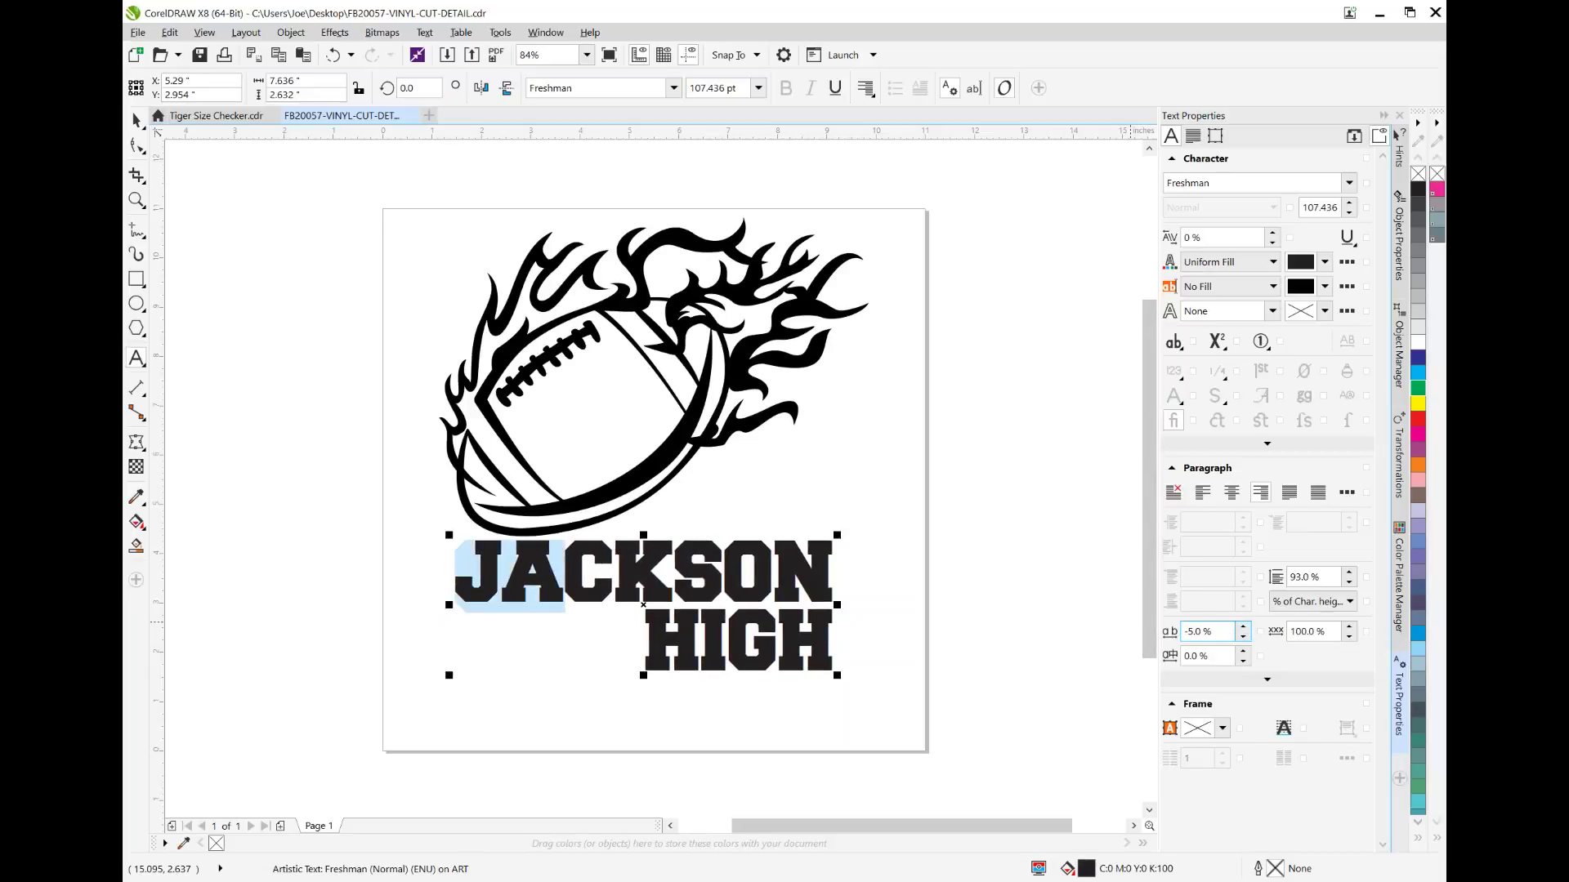
key(ctrl+z)
Step: Reselect the letters JA in JACKSON, try a word spacing of 23%, and undo the spacing change
click(580, 602)
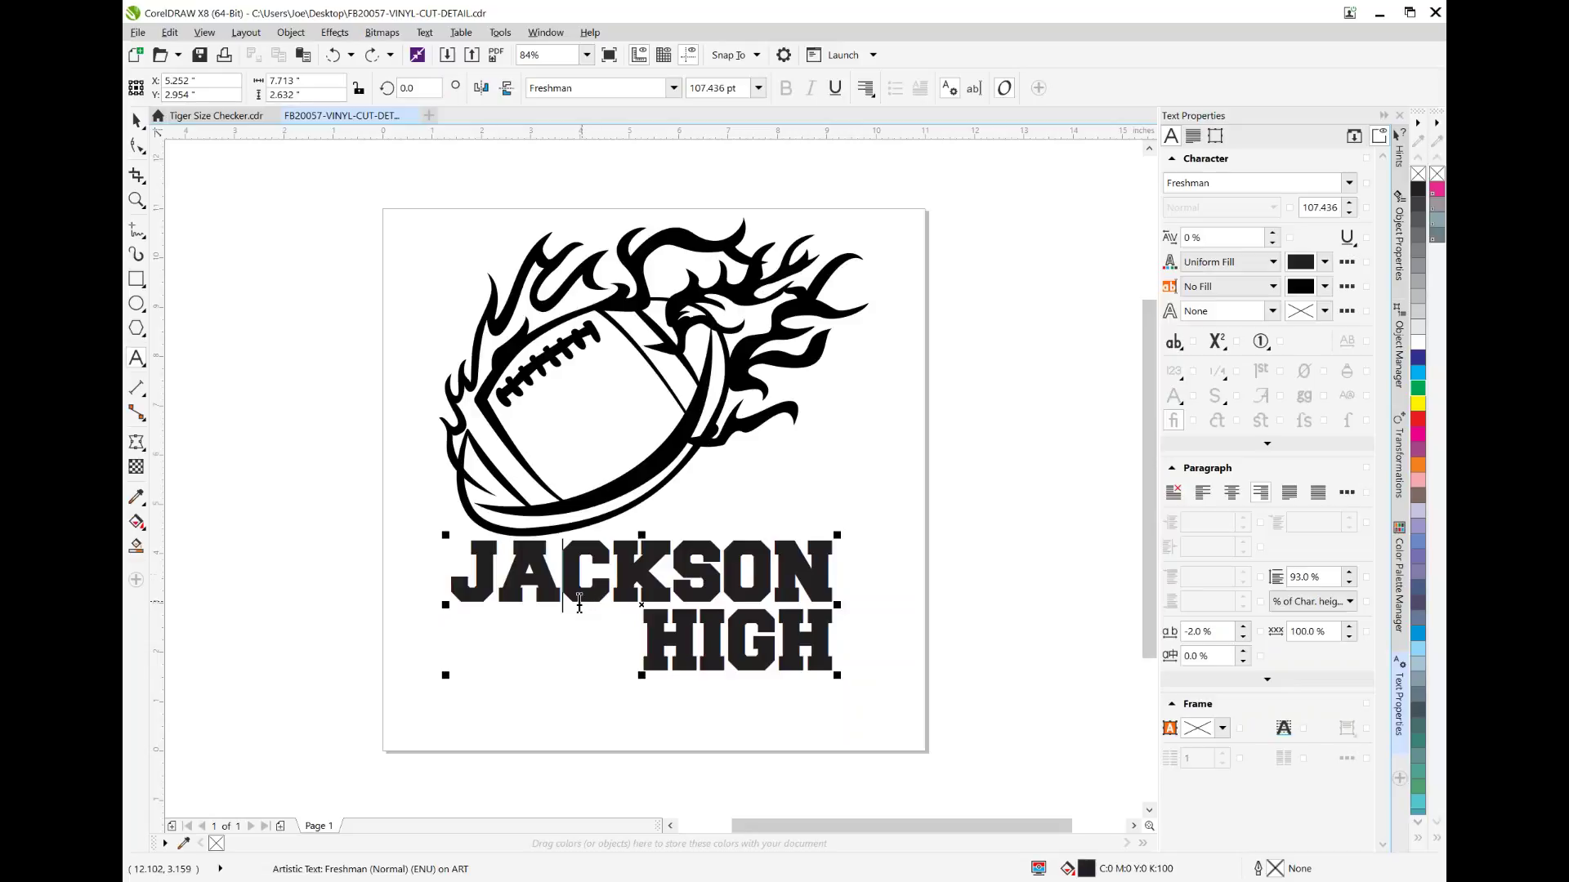
click(543, 585)
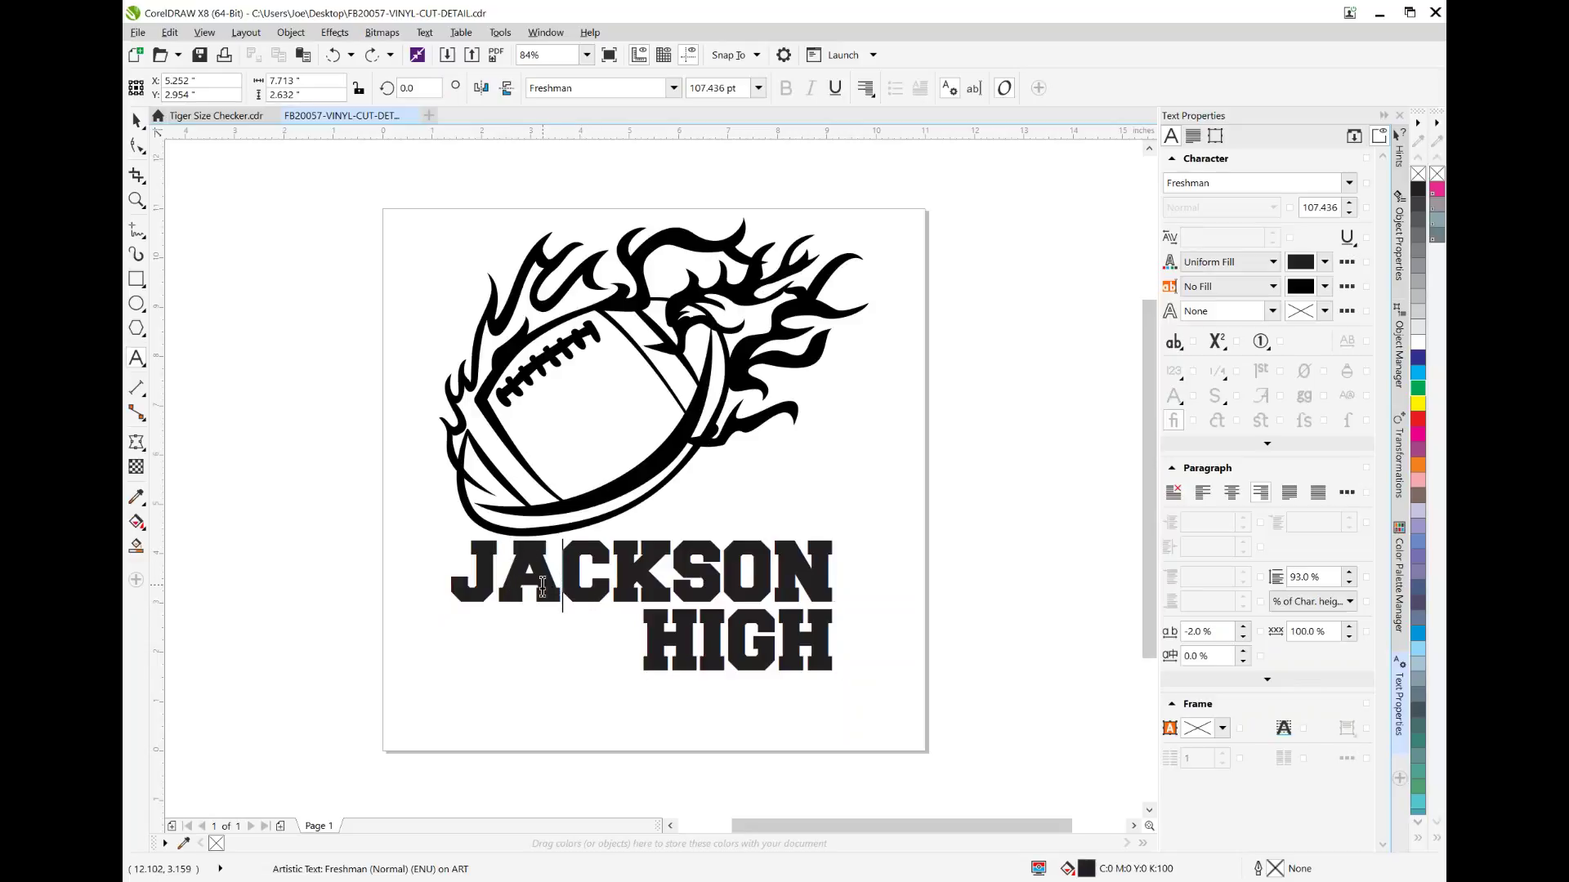
drag(543, 585, 439, 594)
drag(1242, 653, 1234, 599)
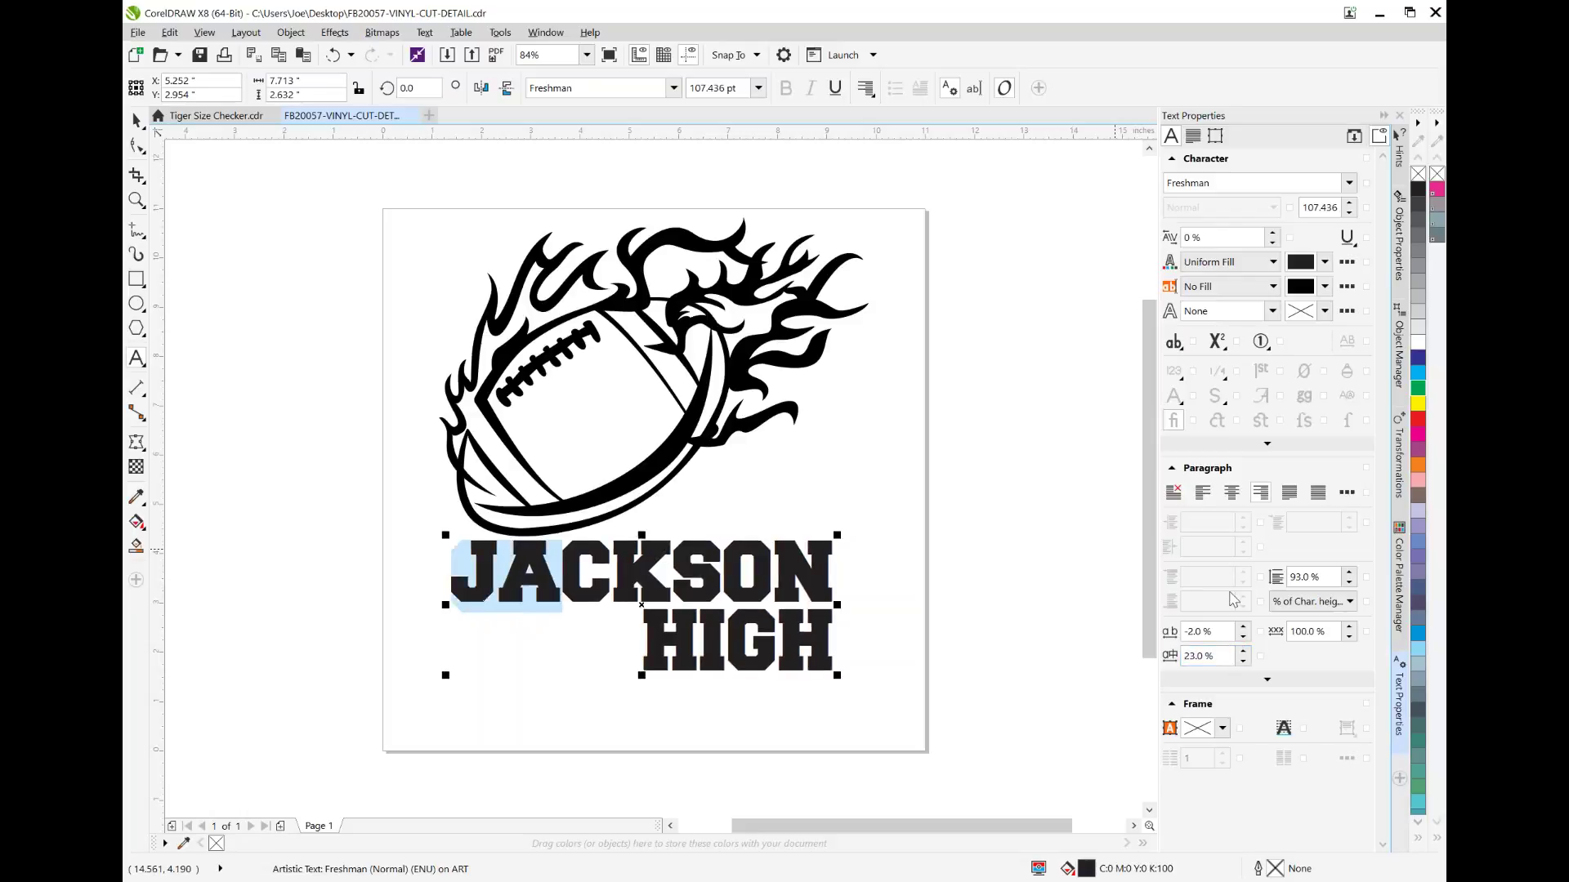
key(ctrl+z)
drag(1242, 635, 1235, 615)
drag(1229, 602, 1234, 622)
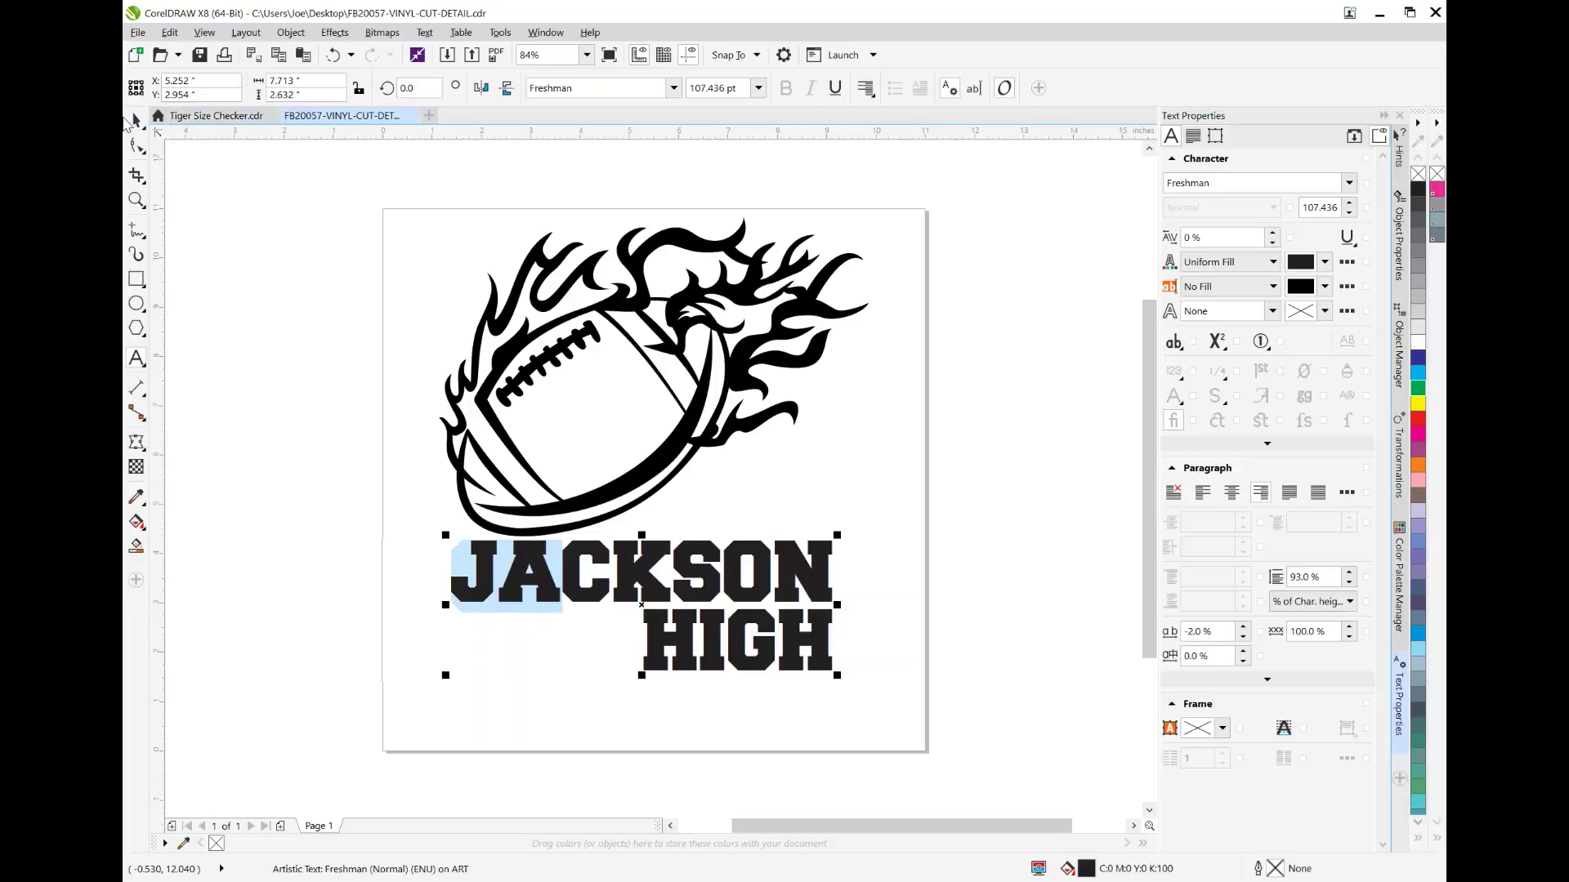
Step: Add artistic text reading TIGERS outside the page, beside the lower-left part of the football
click(343, 480)
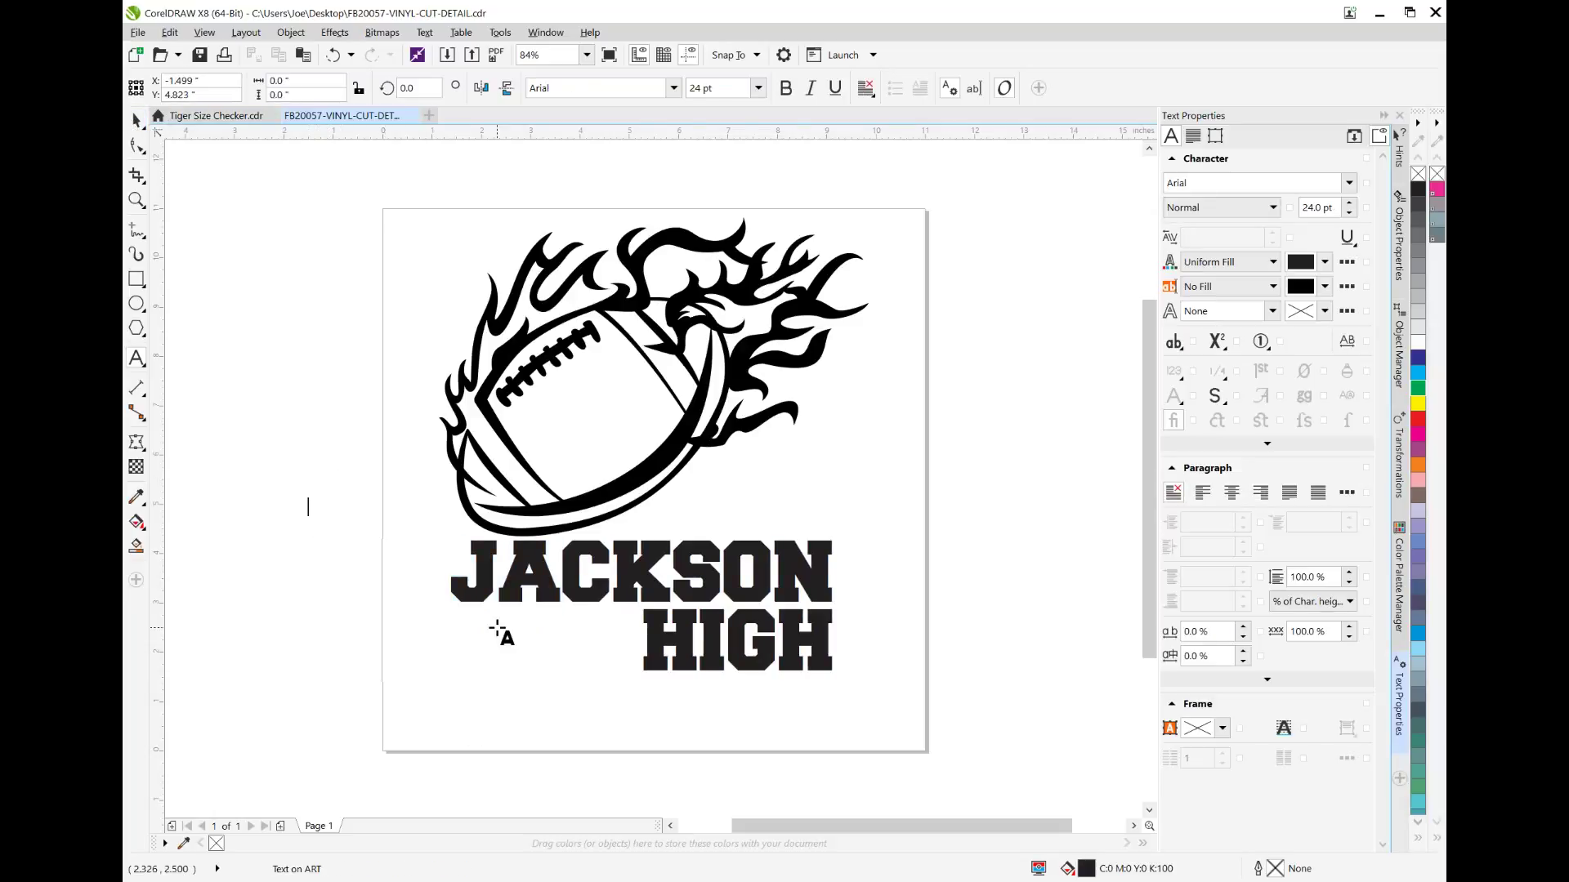
text(TIGERS)
key(Escape)
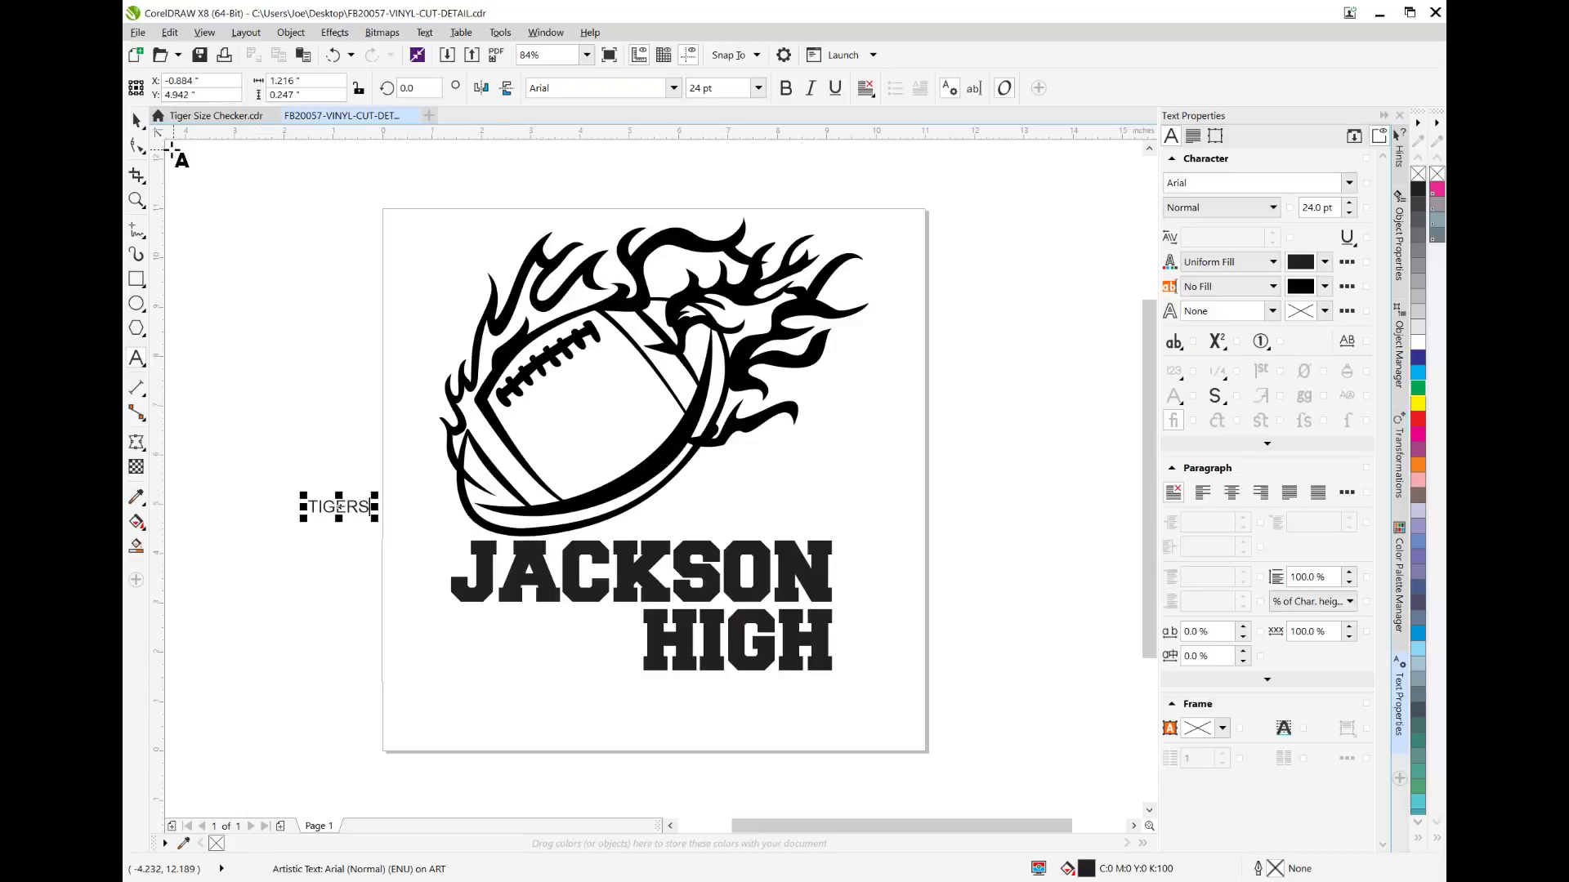
click(137, 122)
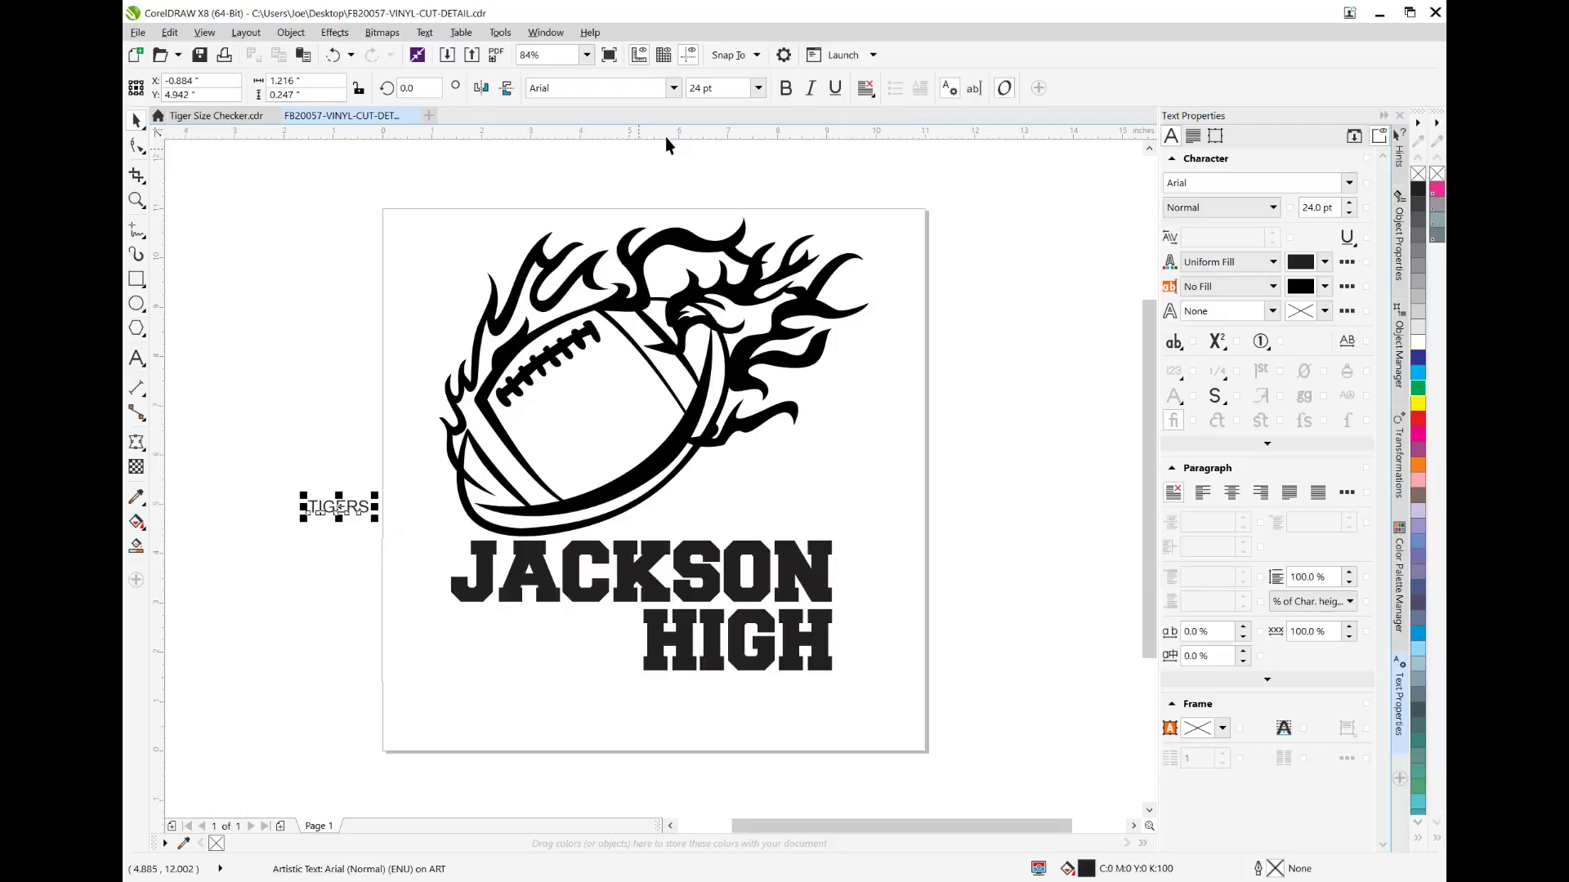
Step: Set the TIGERS text to the Freshman font and move it onto the page's left edge beside the football
click(674, 88)
click(588, 141)
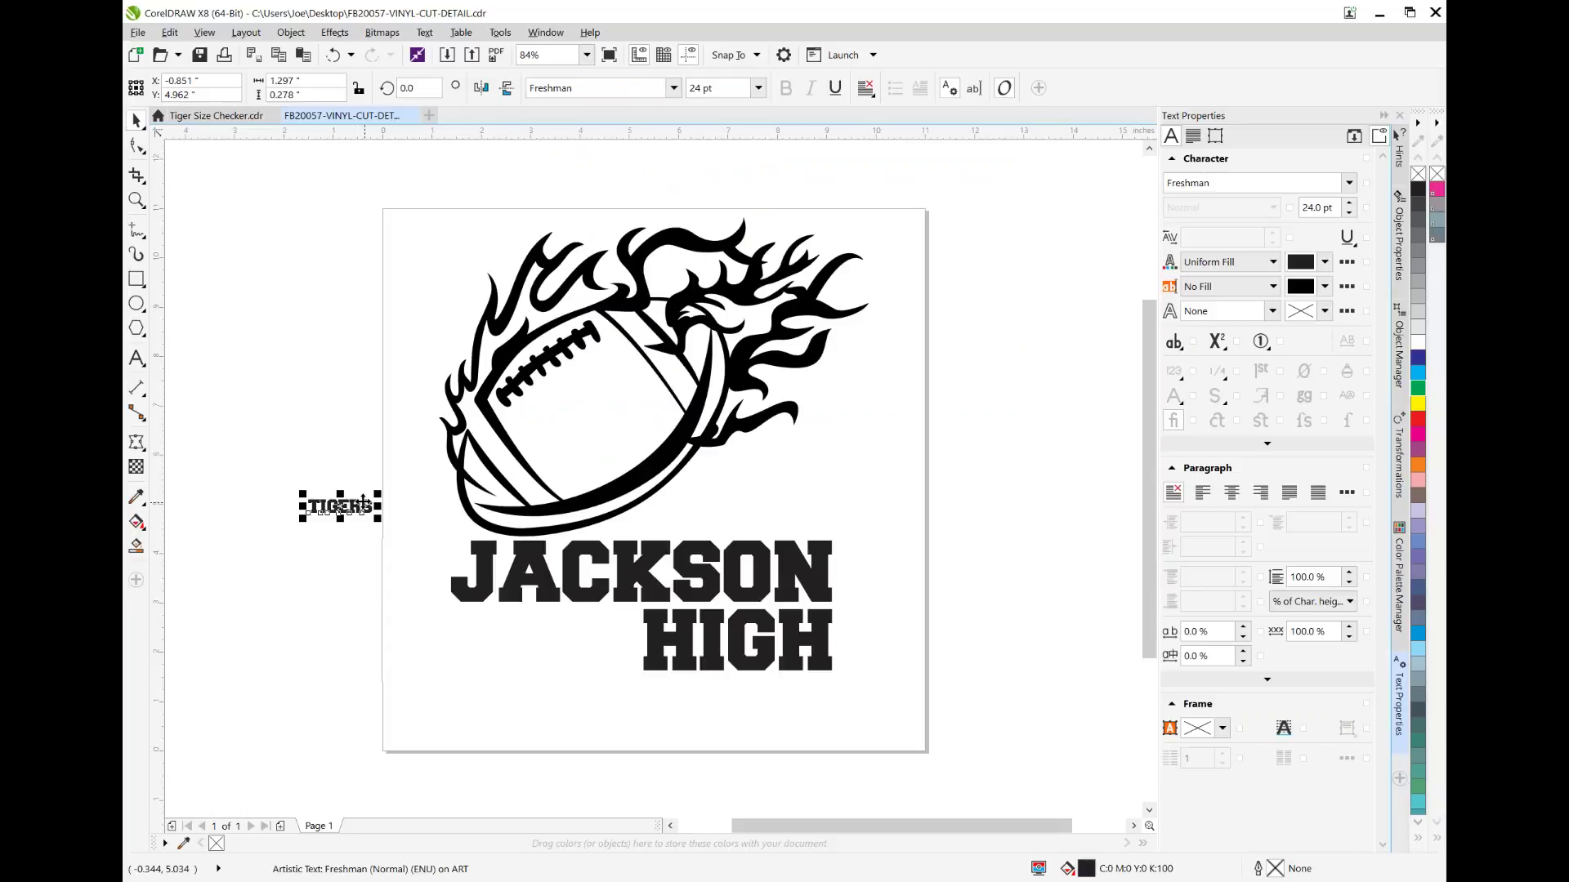
mouse_move(358, 511)
mouse_down()
mouse_move(501, 655)
mouse_move(536, 622)
mouse_move(619, 642)
mouse_move(551, 643)
mouse_move(425, 549)
mouse_move(438, 446)
mouse_move(368, 503)
mouse_up()
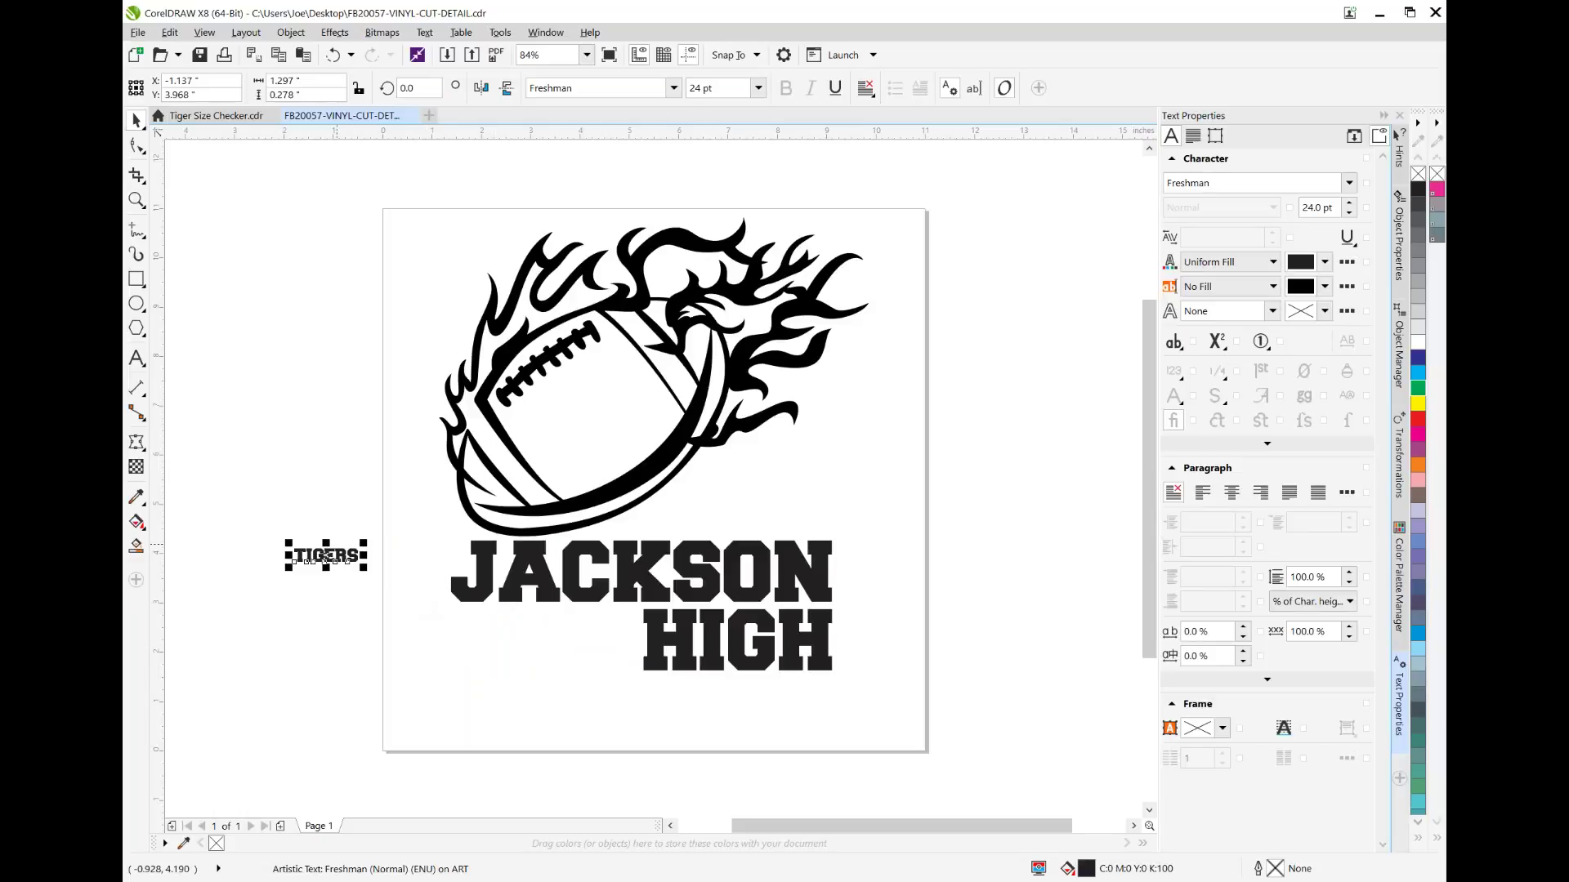
drag(341, 549, 419, 508)
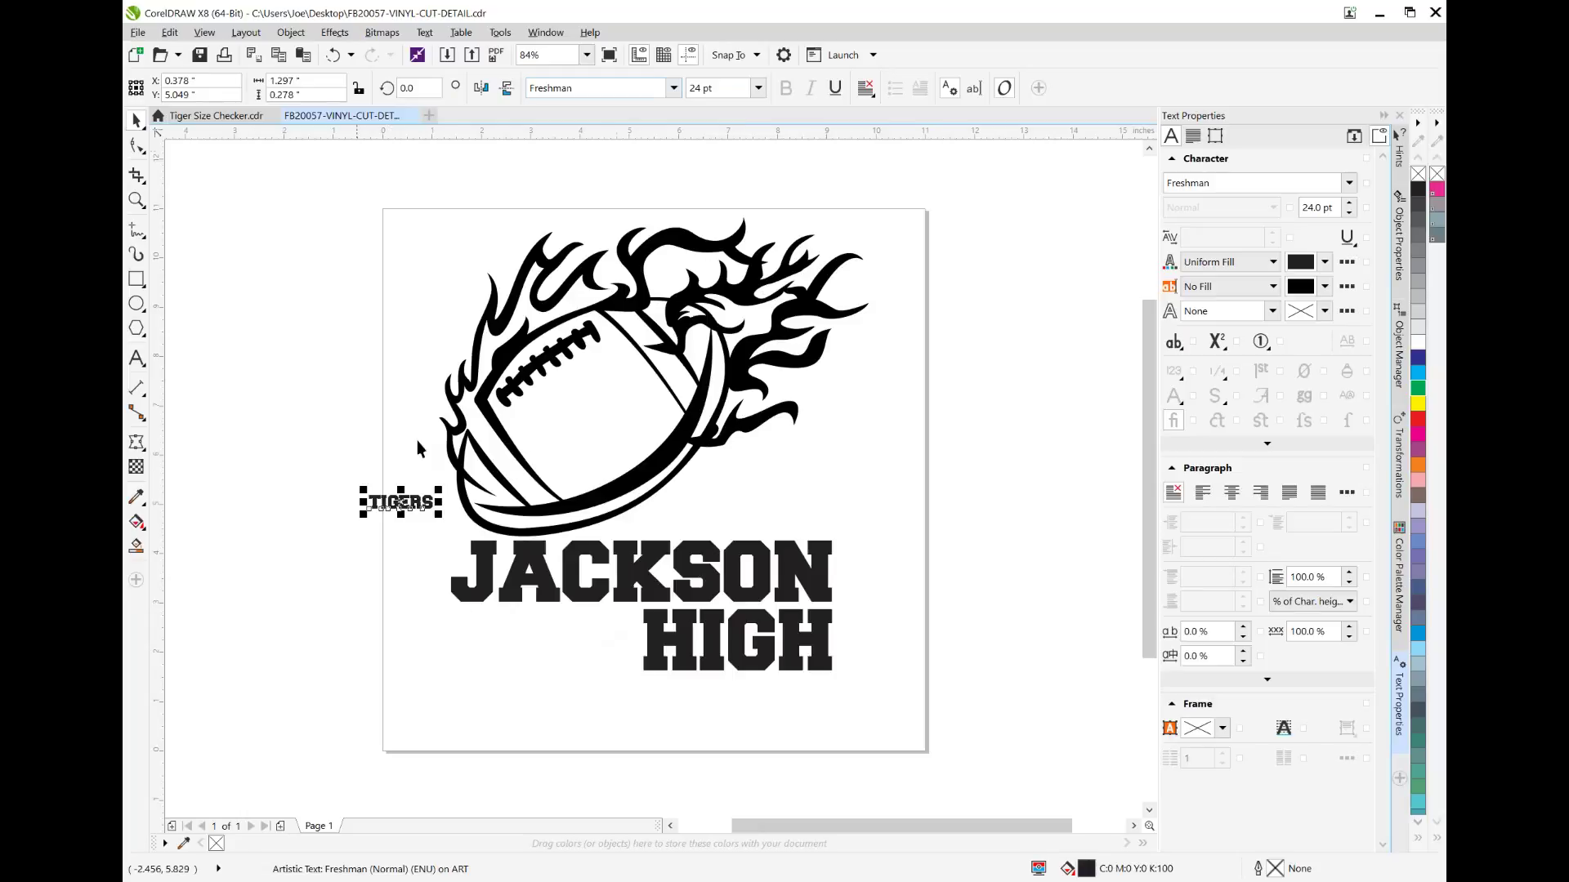
Step: Place horizontal guidelines along the top and bottom edges of the word HIGH, at 2.887 and 1.645 inches
drag(768, 134, 709, 609)
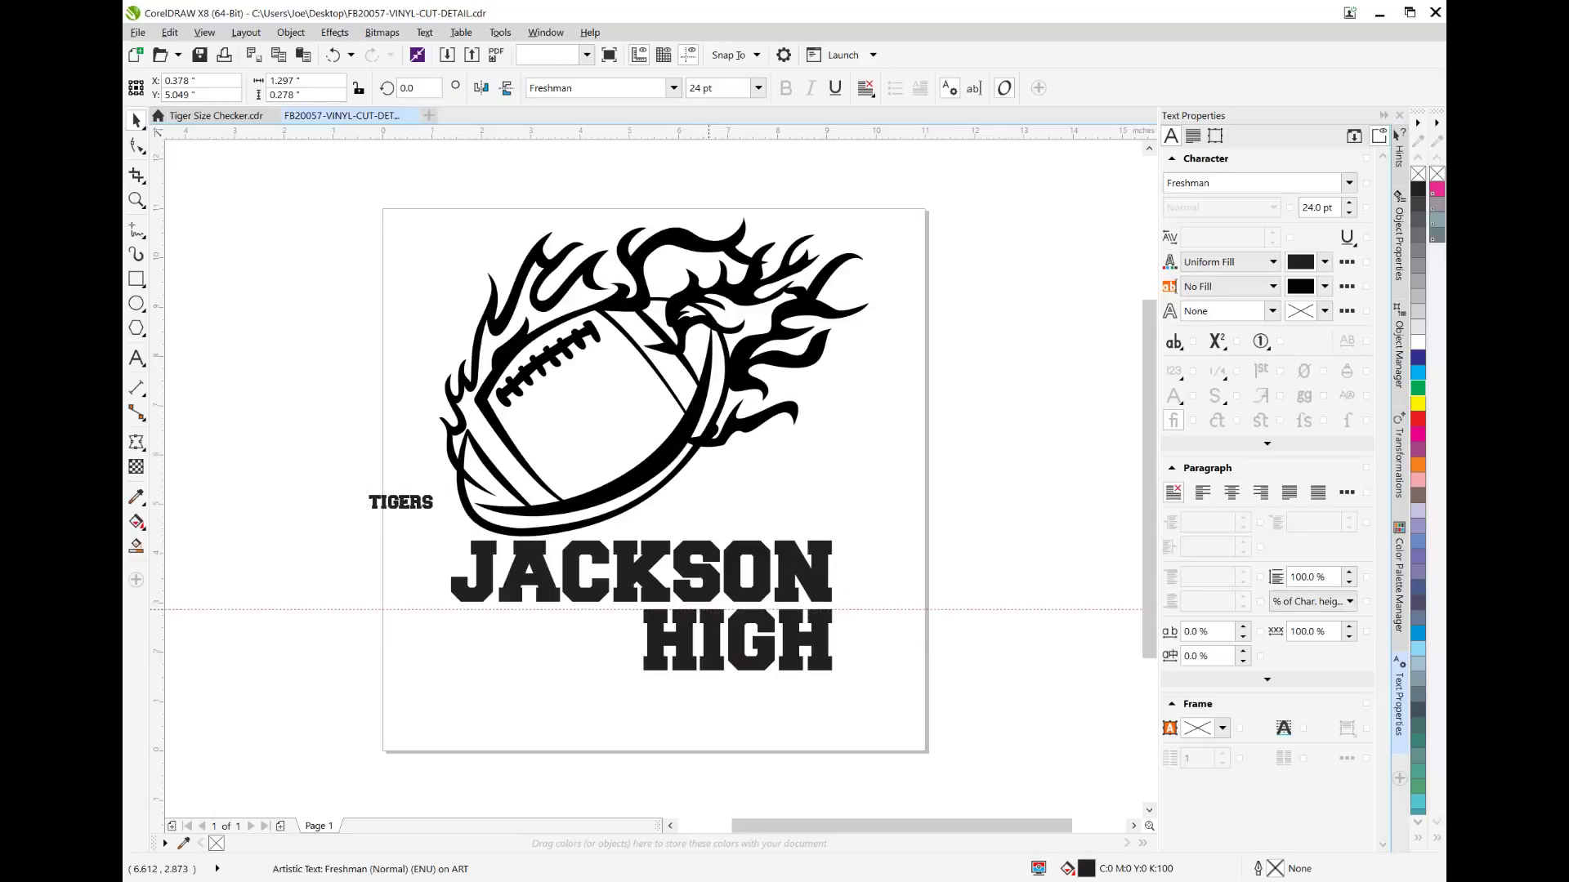
click(136, 200)
click(565, 677)
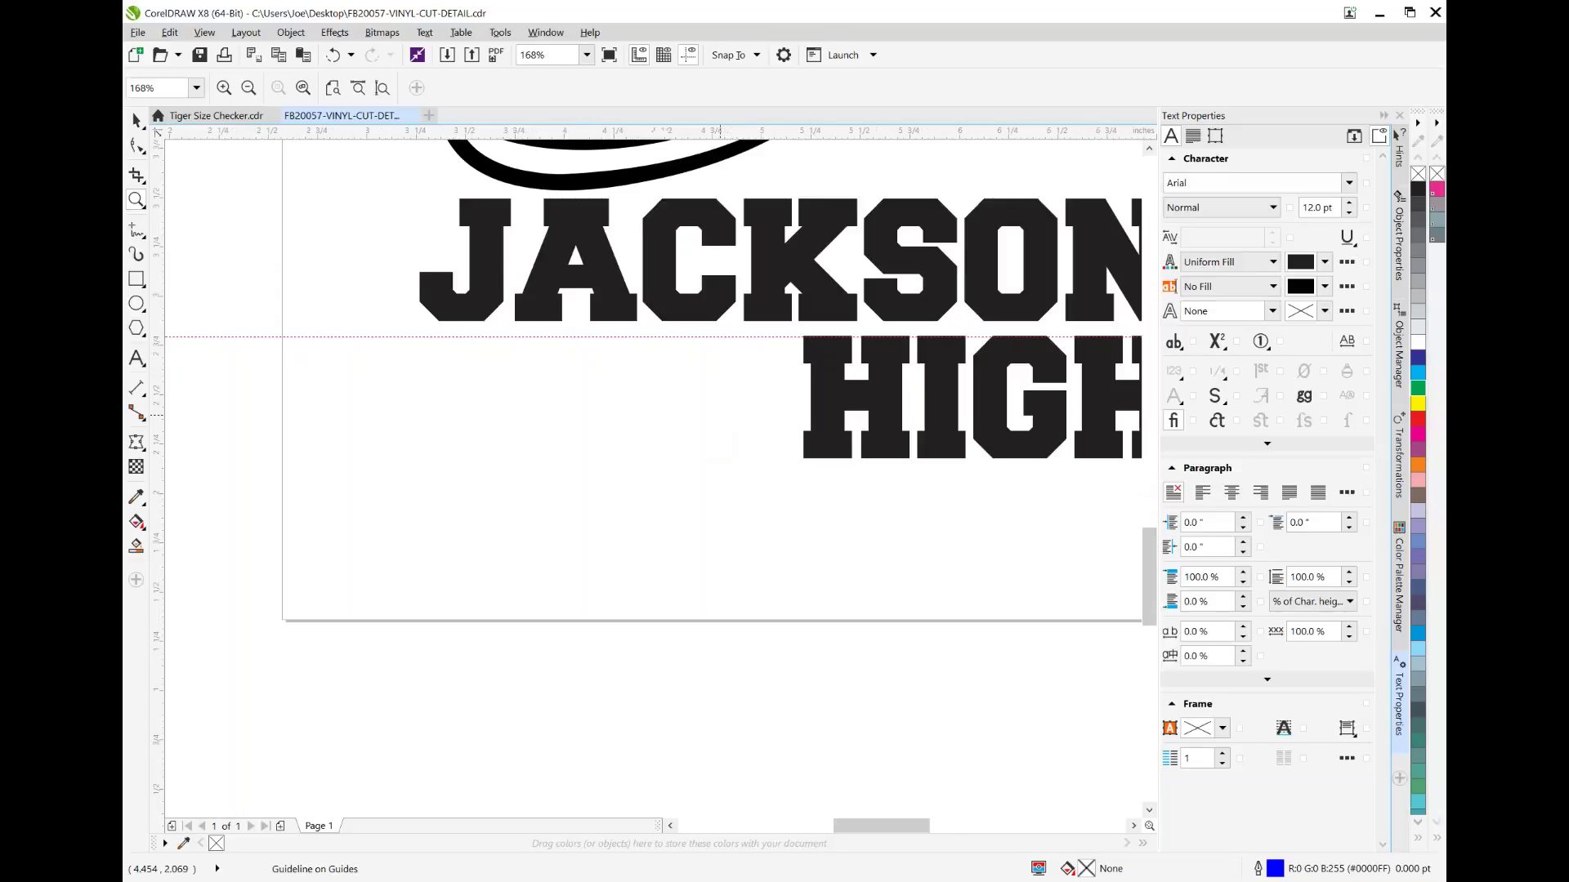
click(723, 417)
click(138, 121)
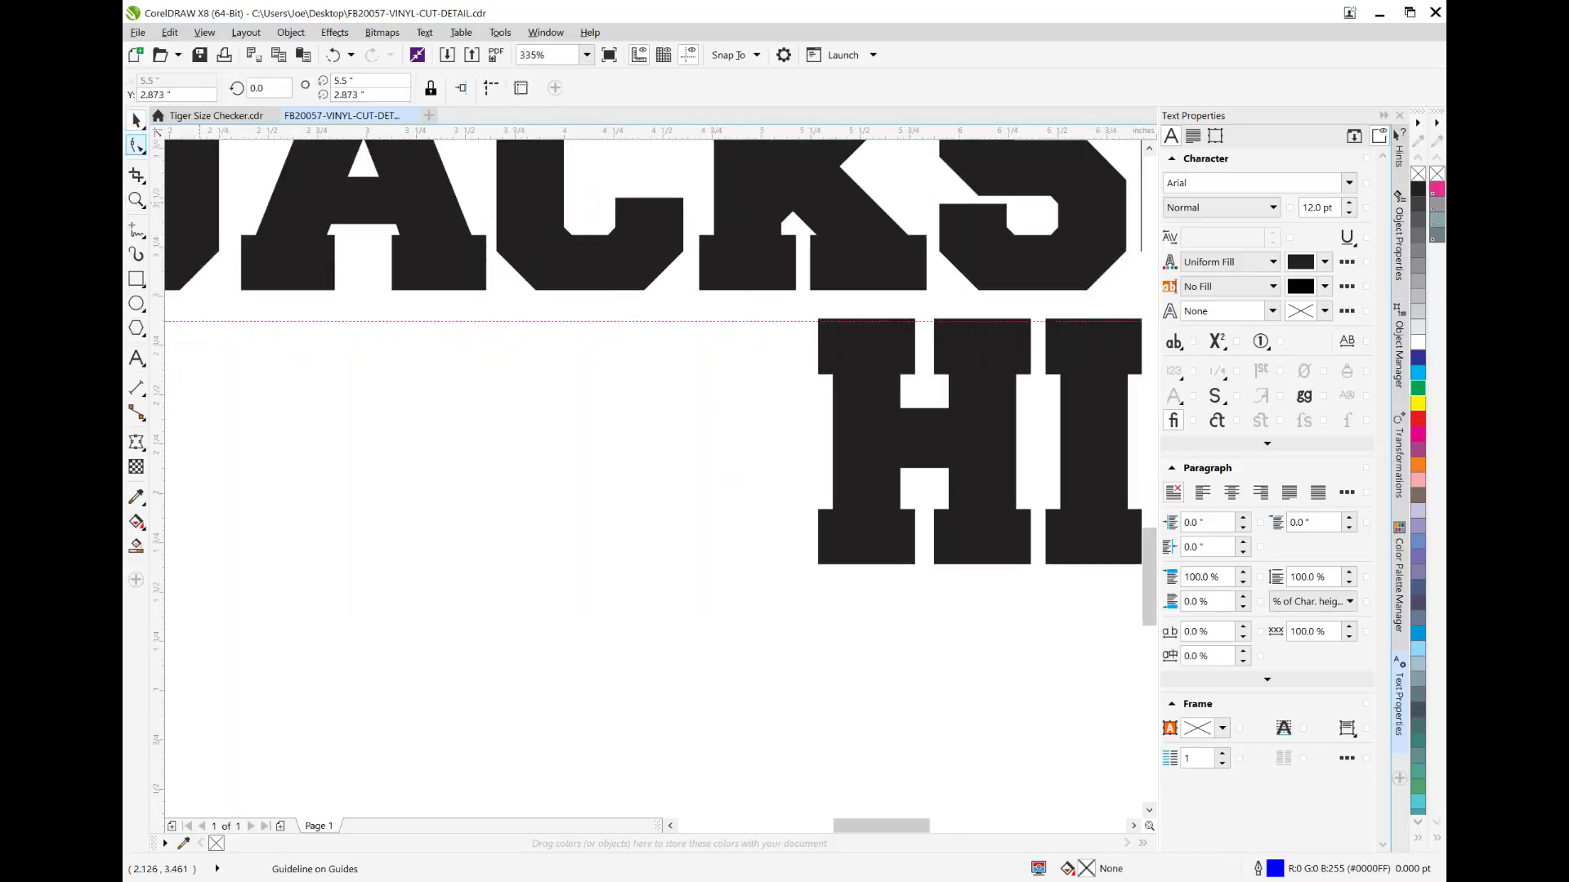
drag(690, 321, 691, 319)
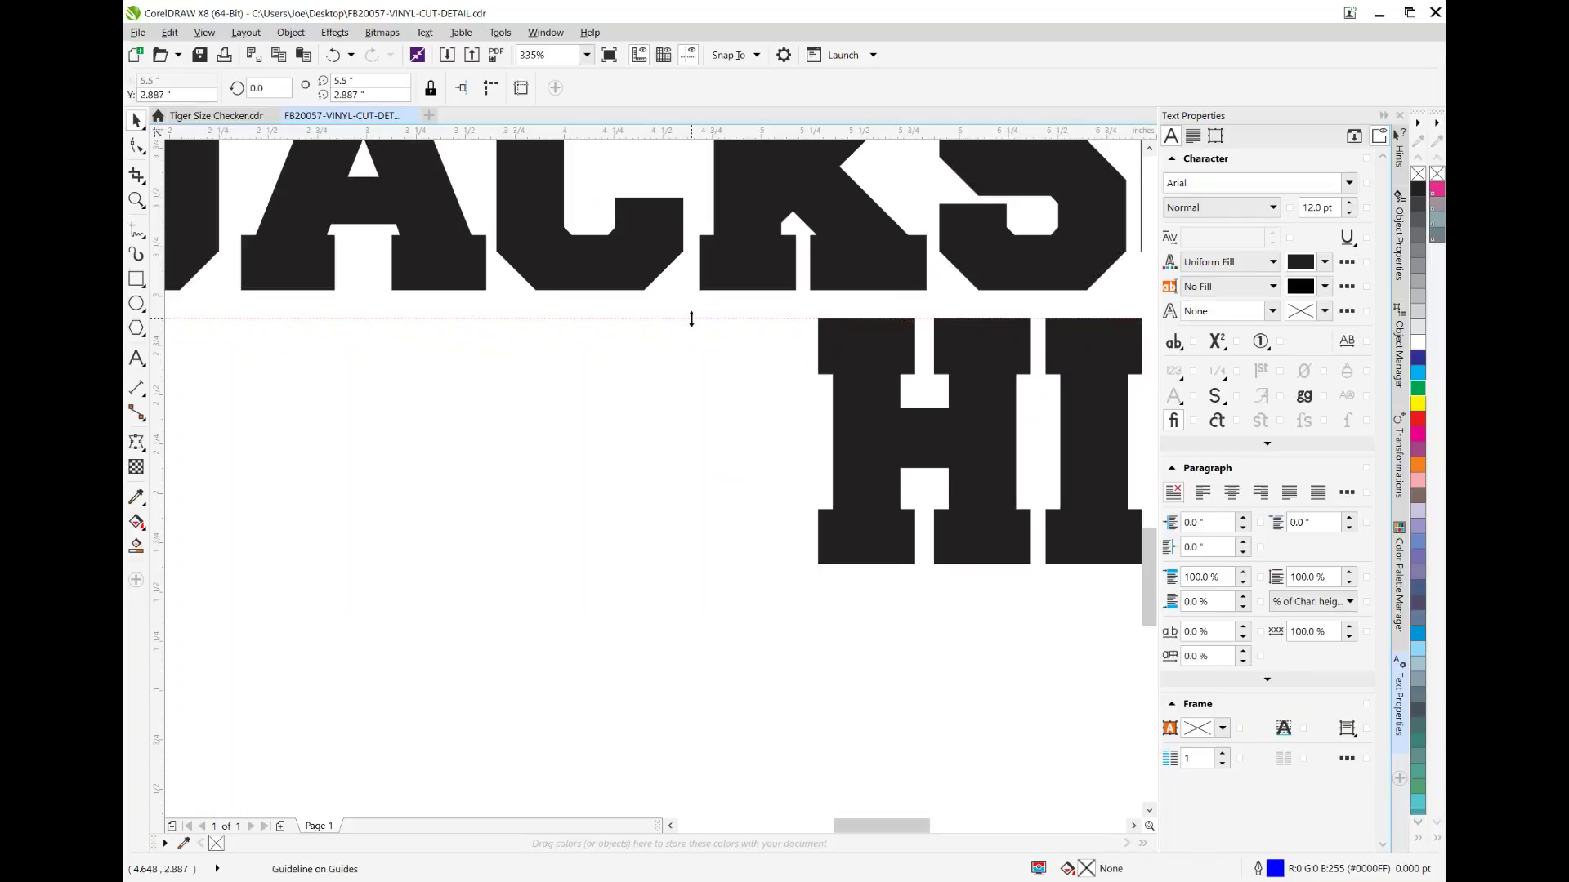
mouse_move(696, 133)
mouse_down()
mouse_move(654, 248)
mouse_move(641, 585)
mouse_move(643, 562)
mouse_up()
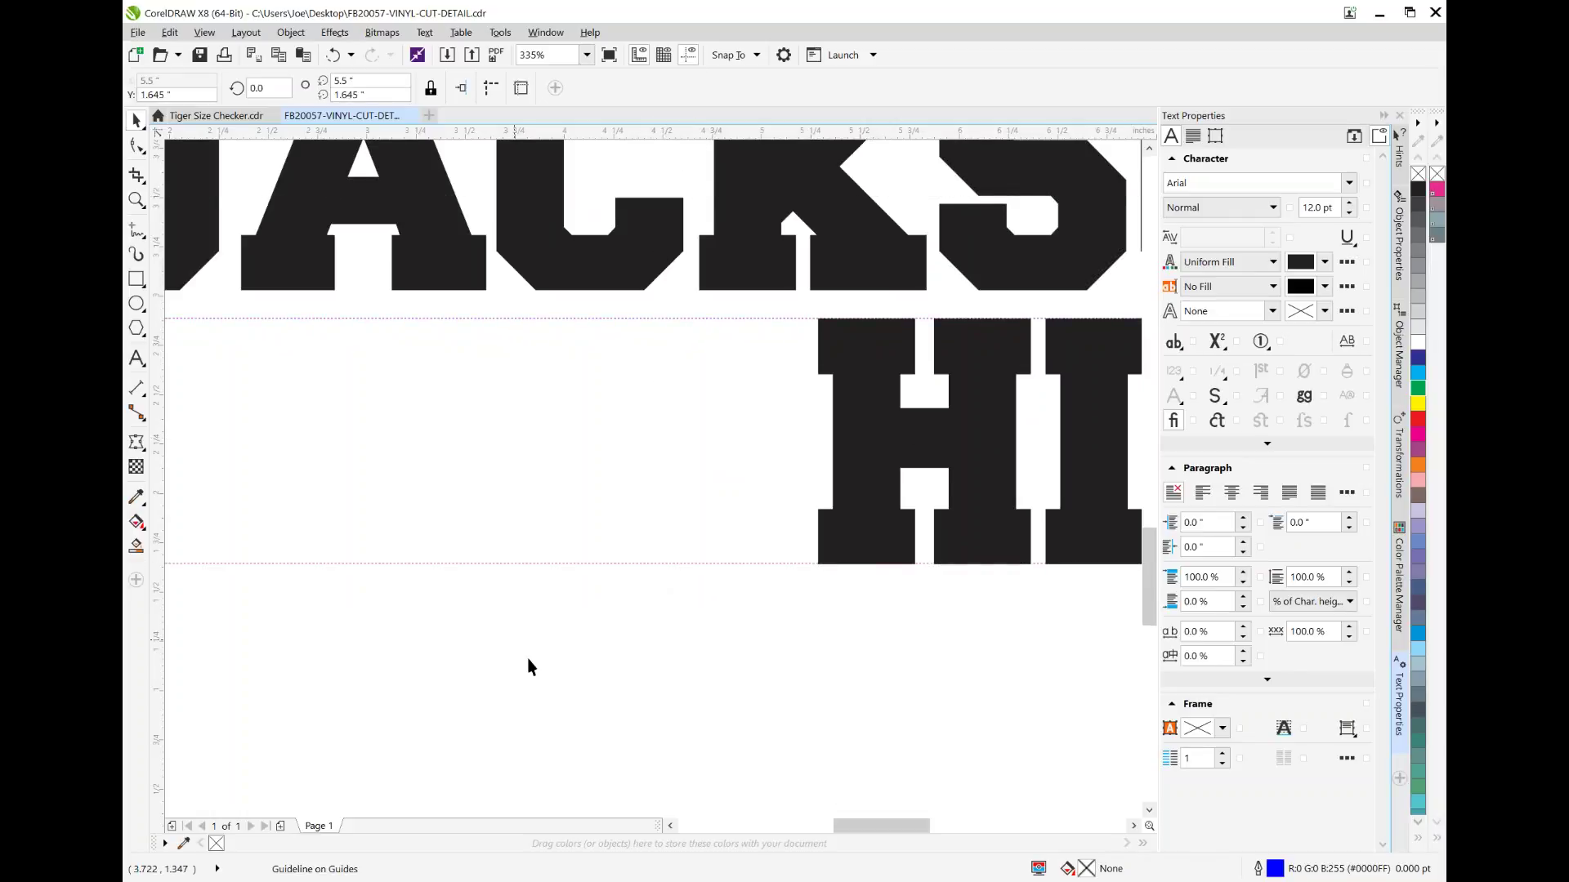
Step: Draw a thin rectangle about 3.73 by 0.06 inches along the upper guideline, from beneath the J to just before HIGH
key(z)
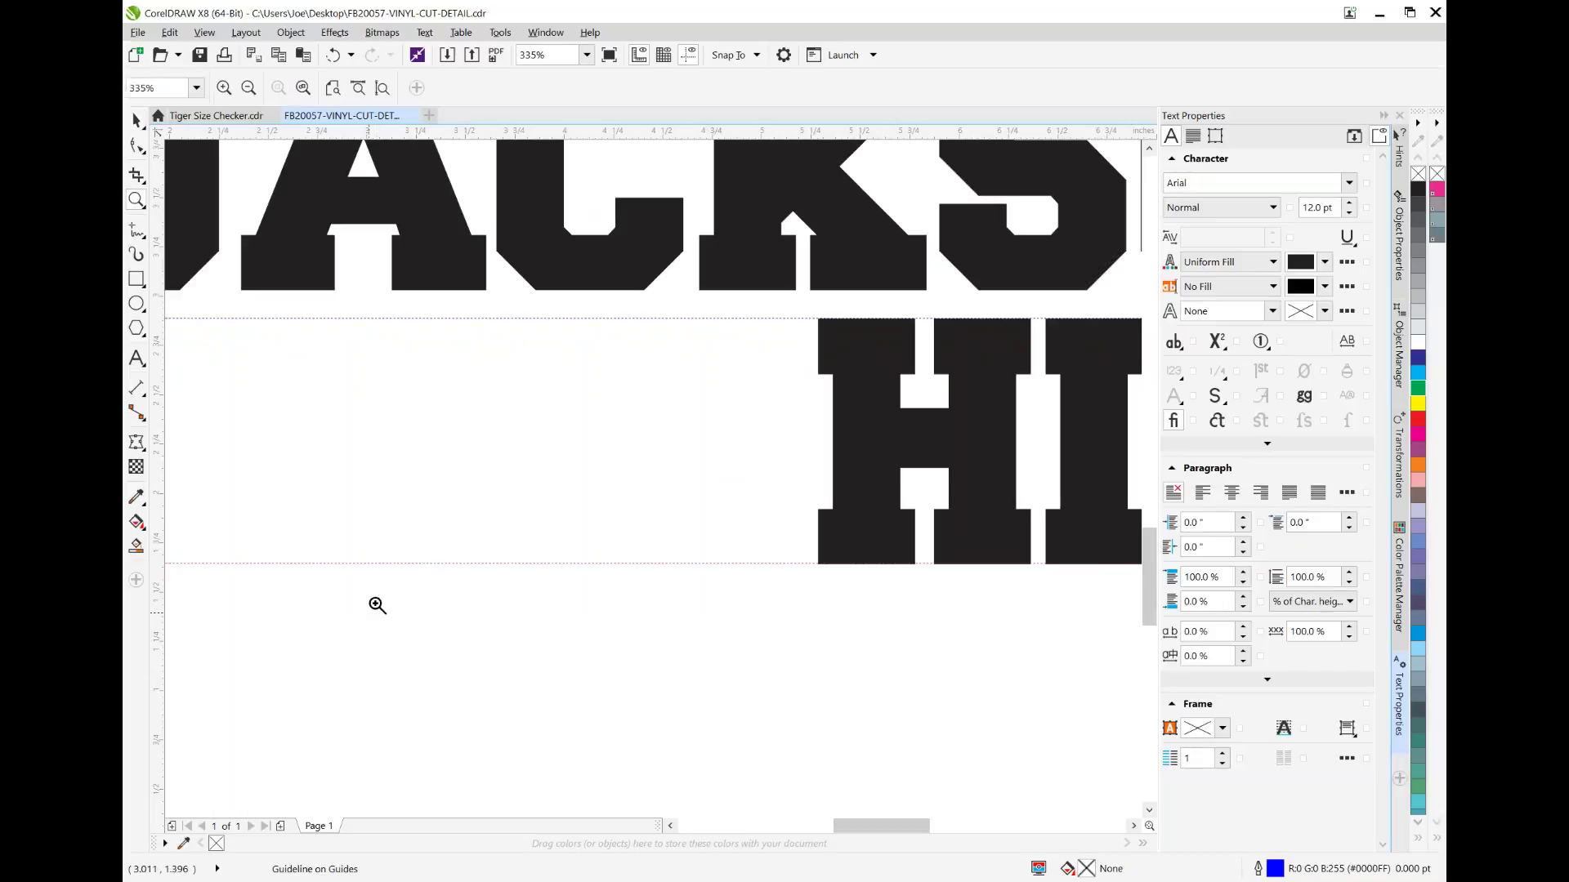
drag(892, 831, 868, 833)
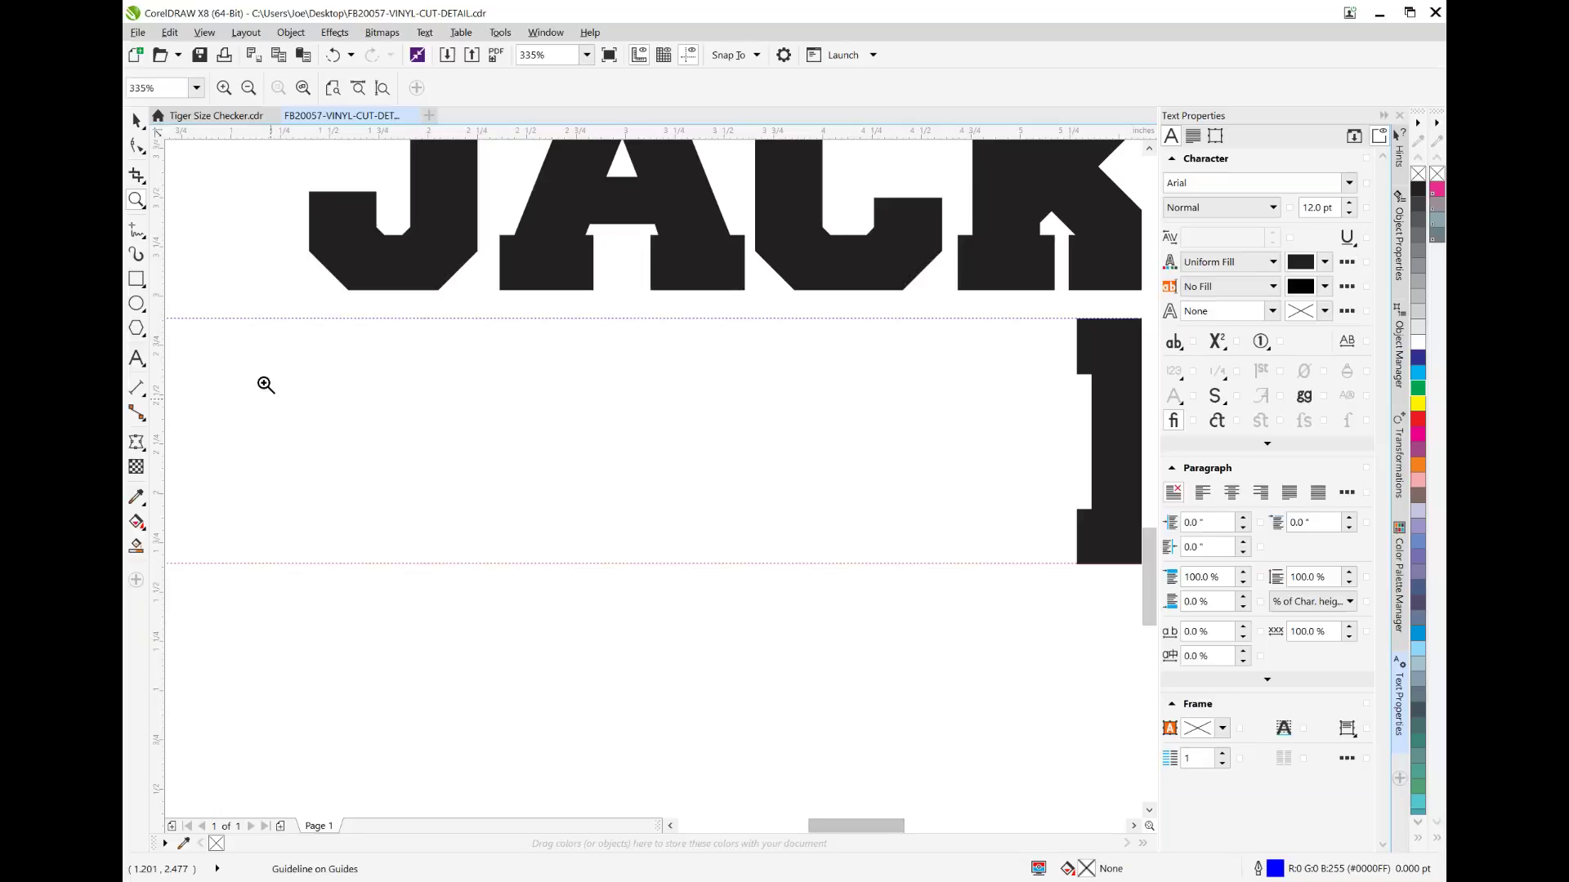
click(136, 279)
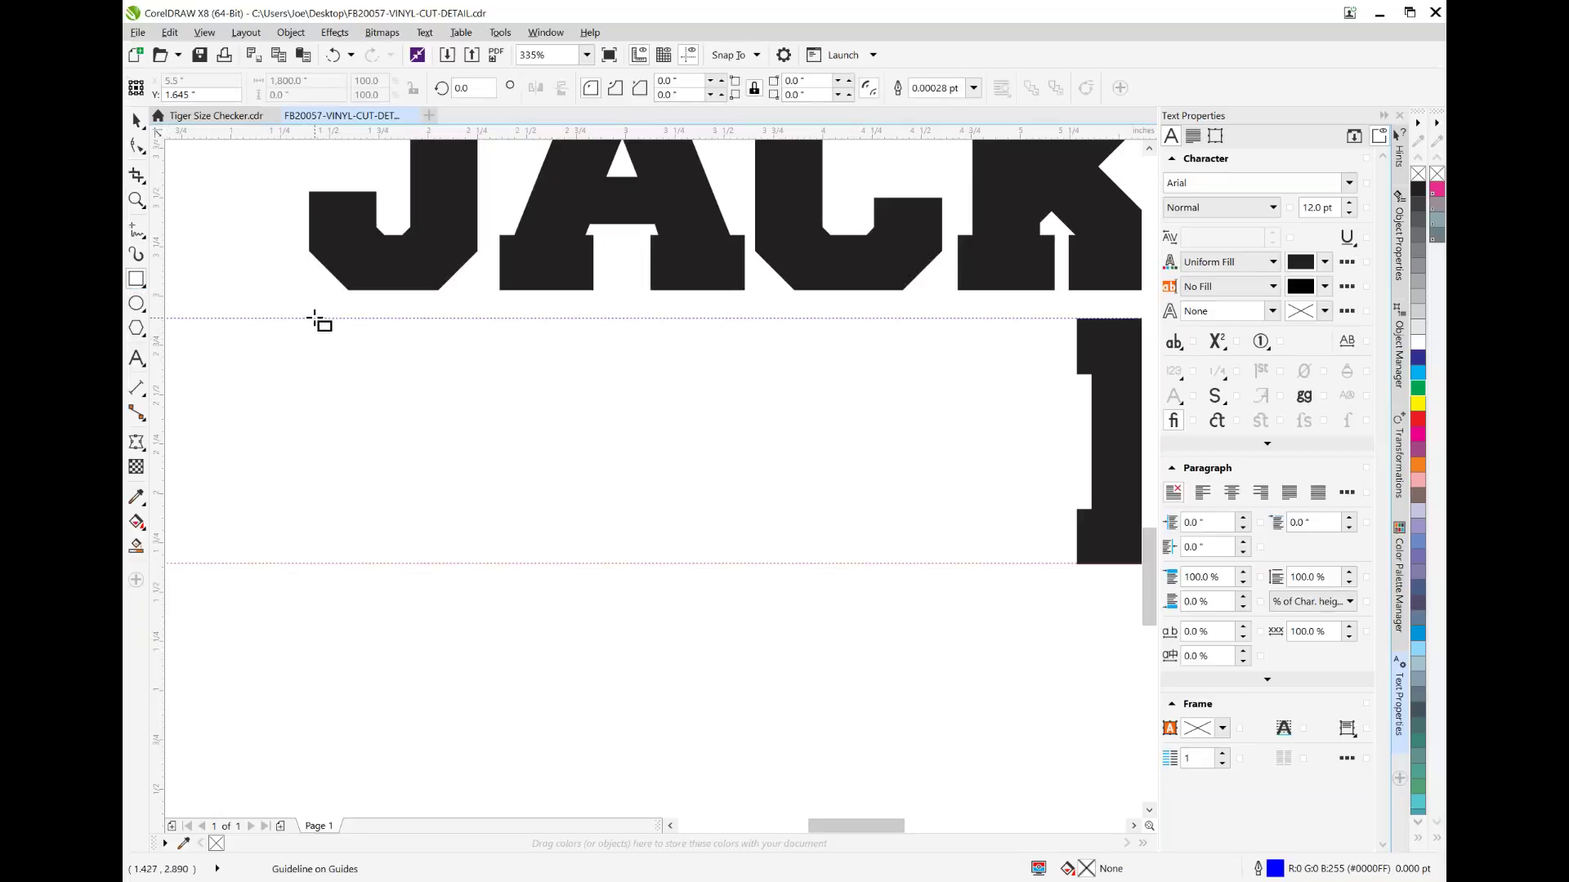
drag(312, 318, 1051, 330)
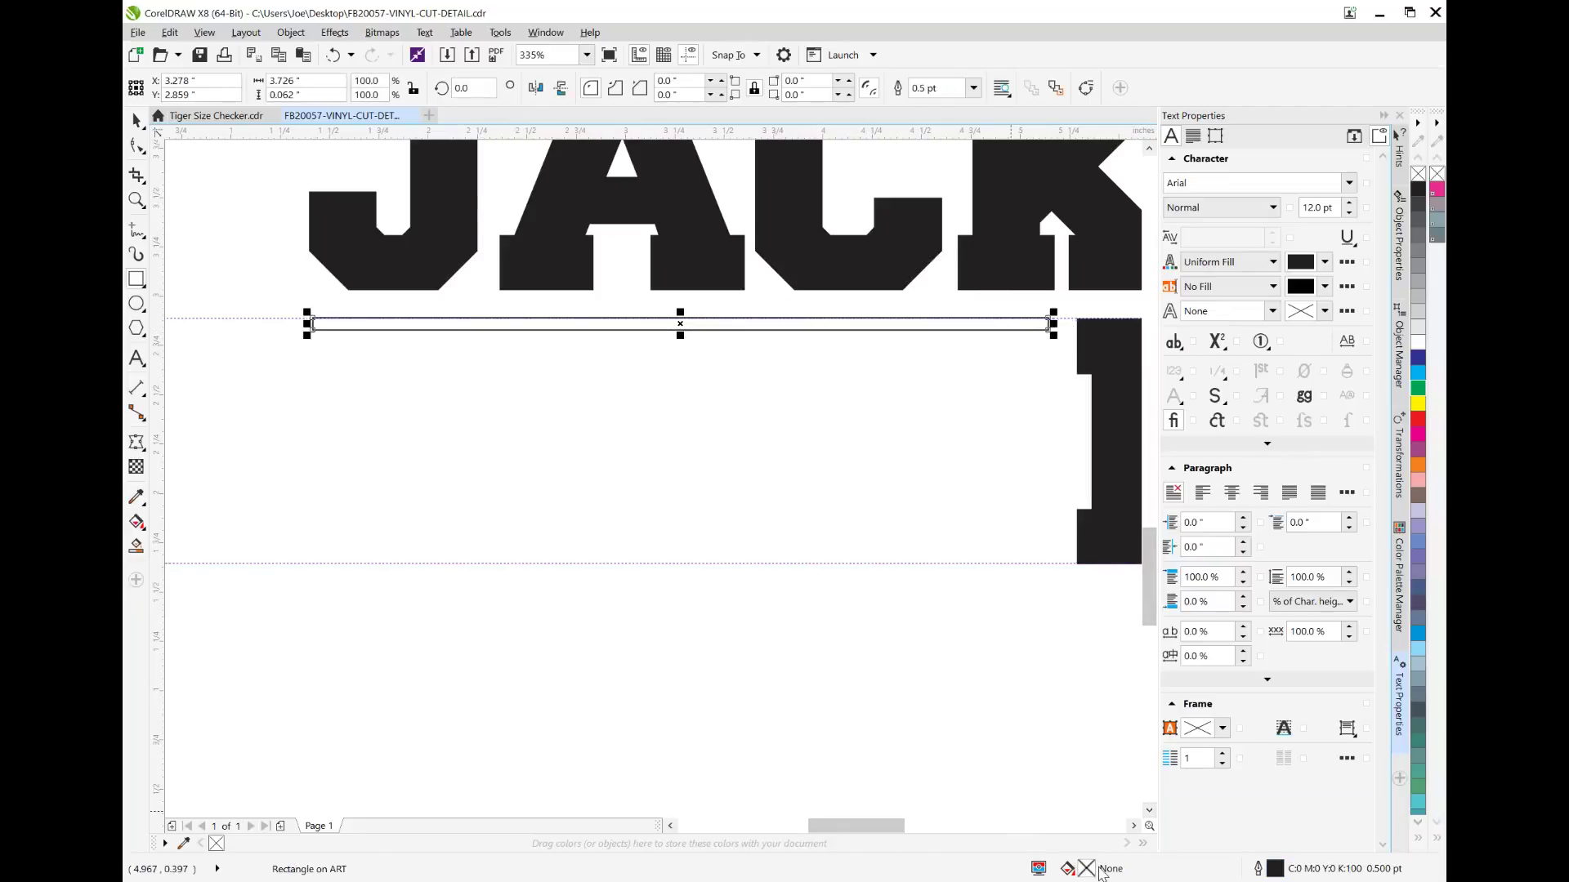
Step: Fill the thin rectangle with black and set its outline width to None
click(1416, 195)
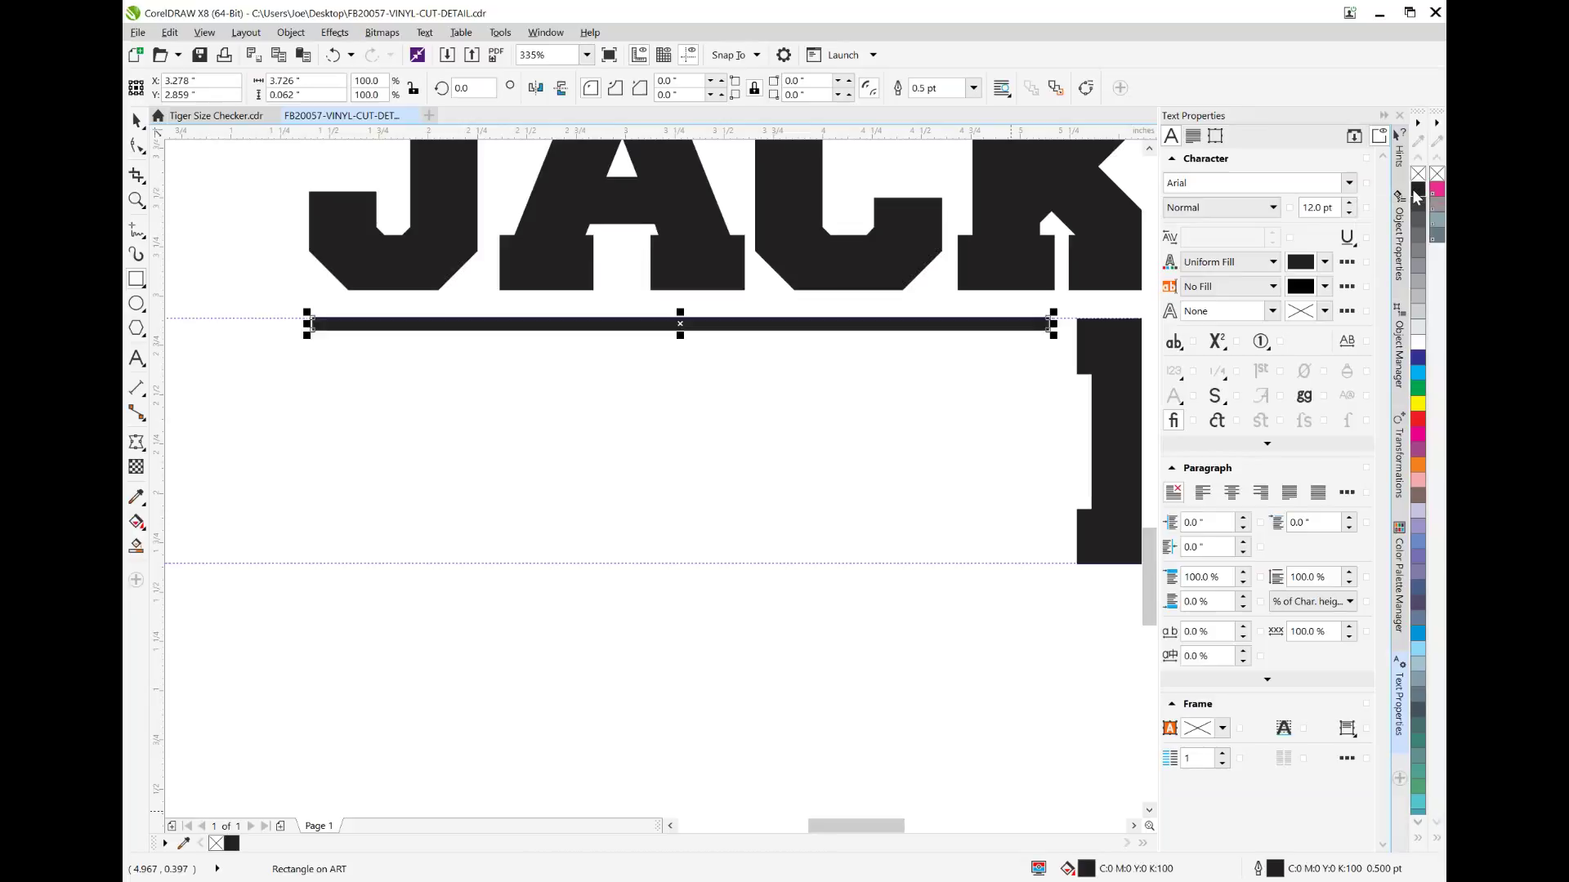
double_click(1272, 871)
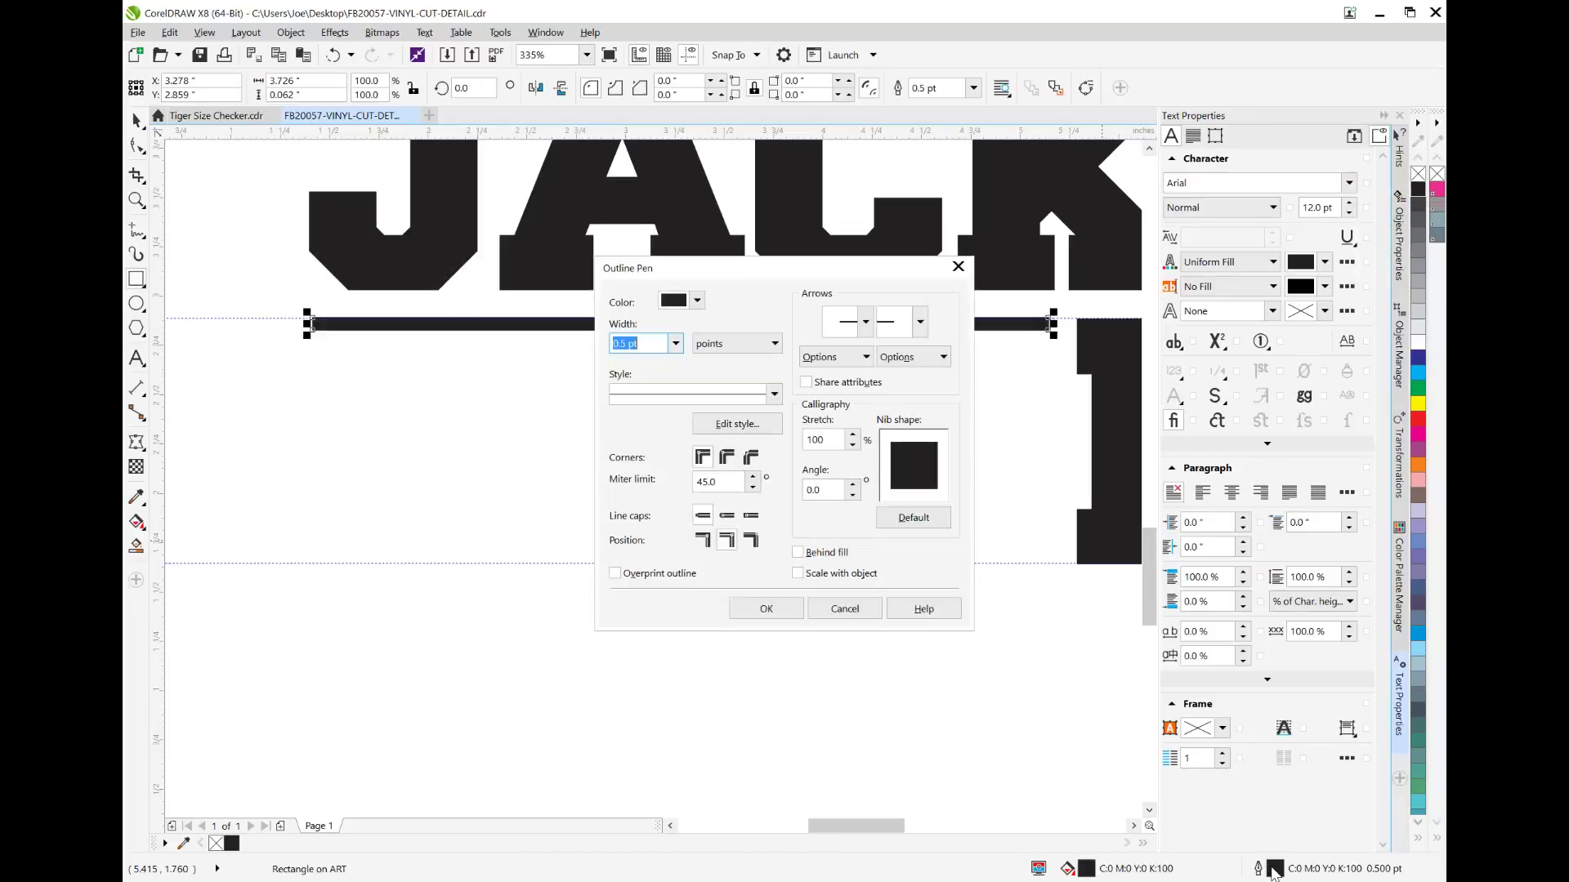
click(677, 344)
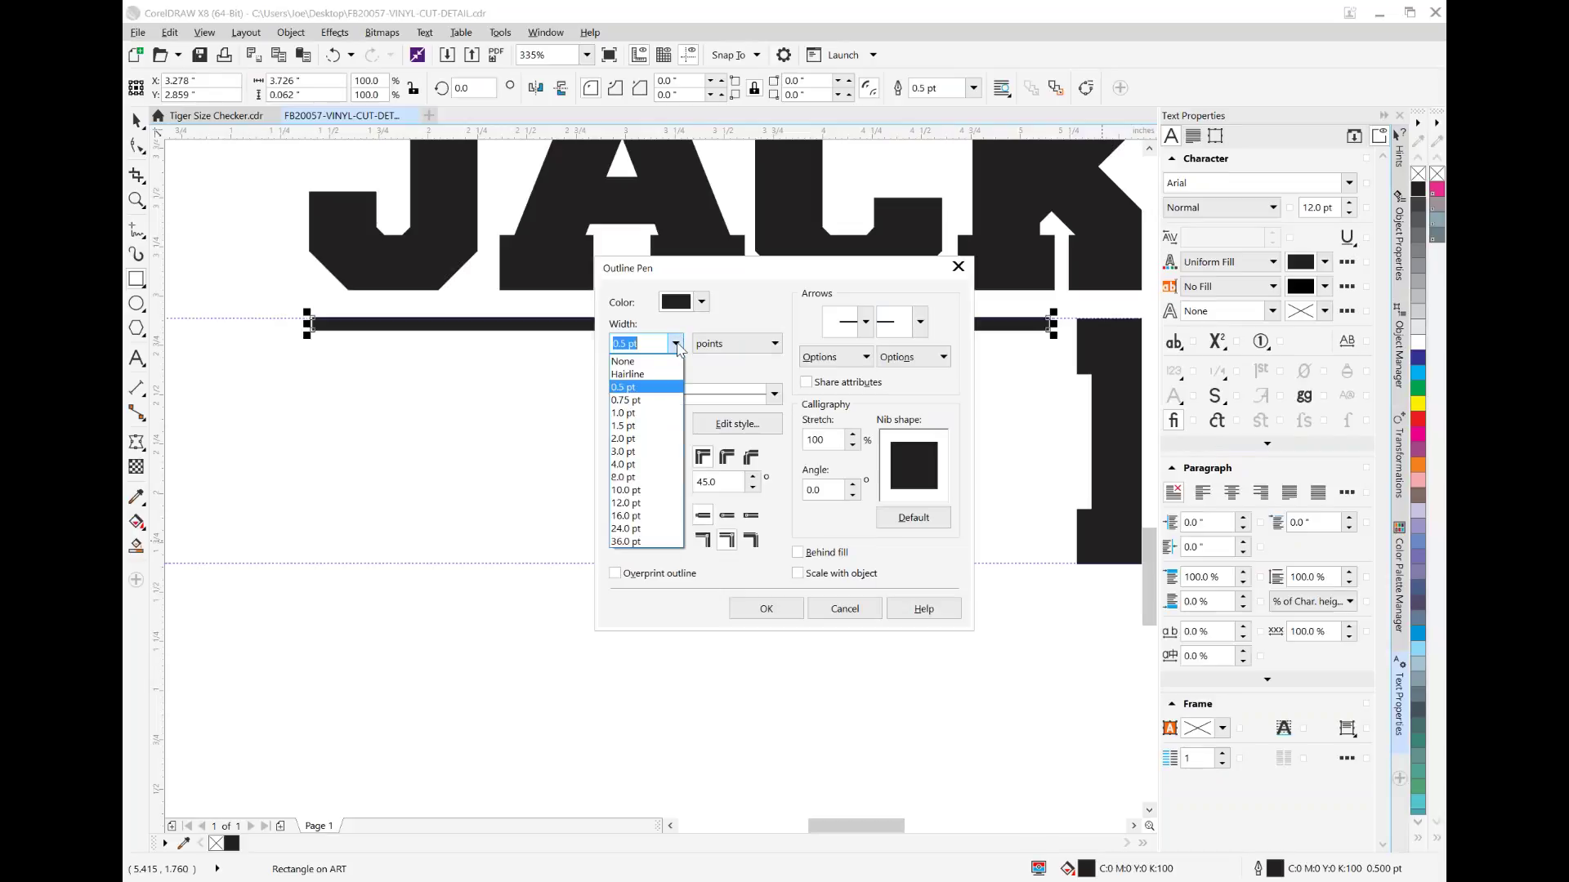
click(642, 360)
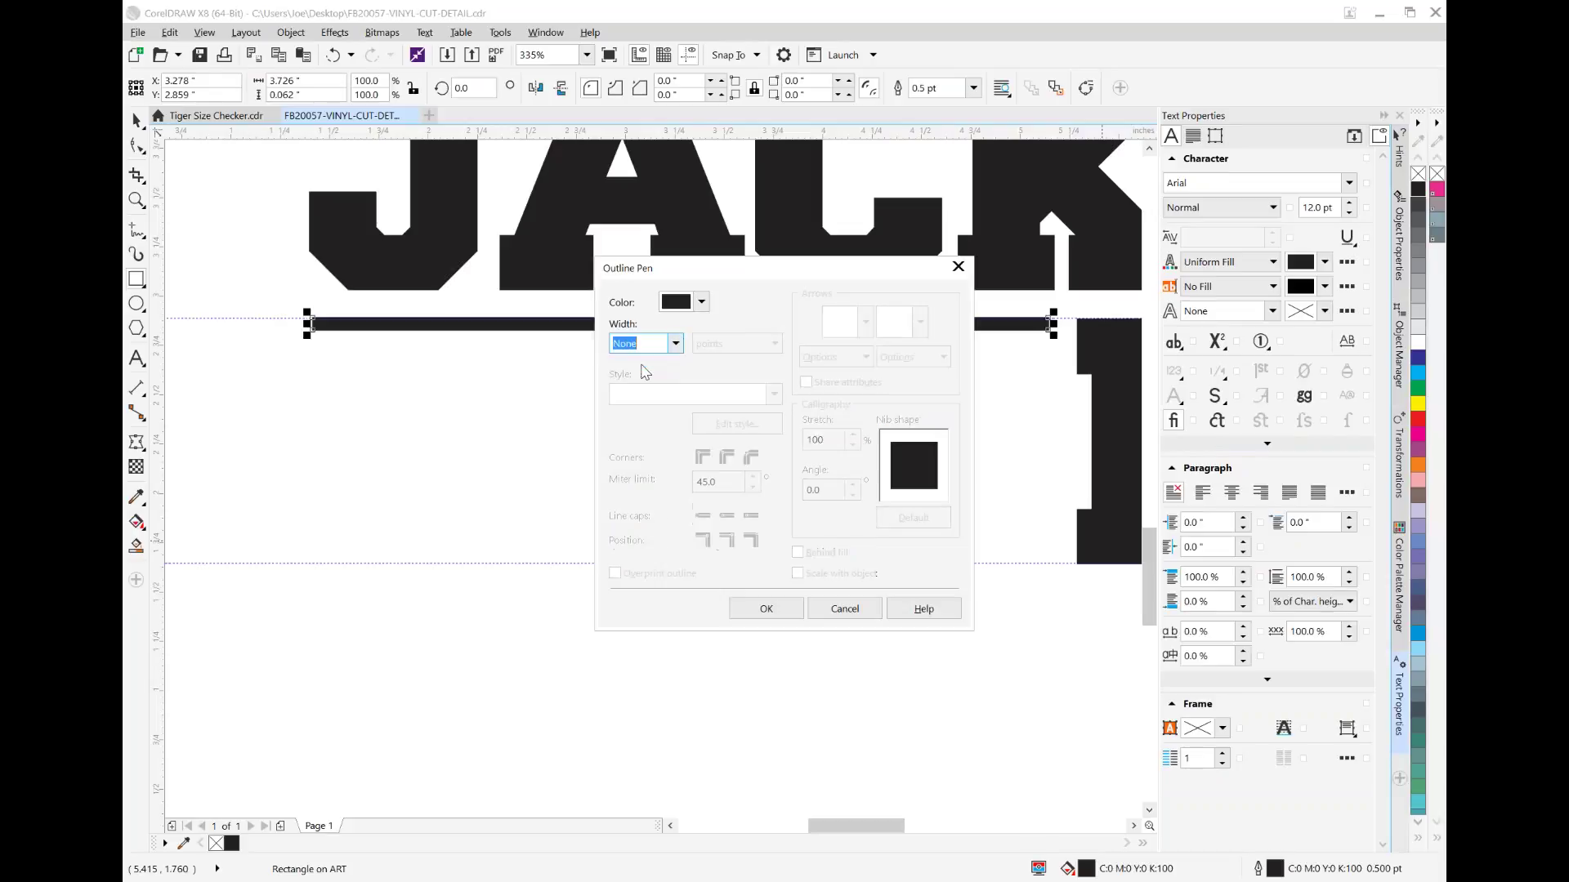
click(768, 609)
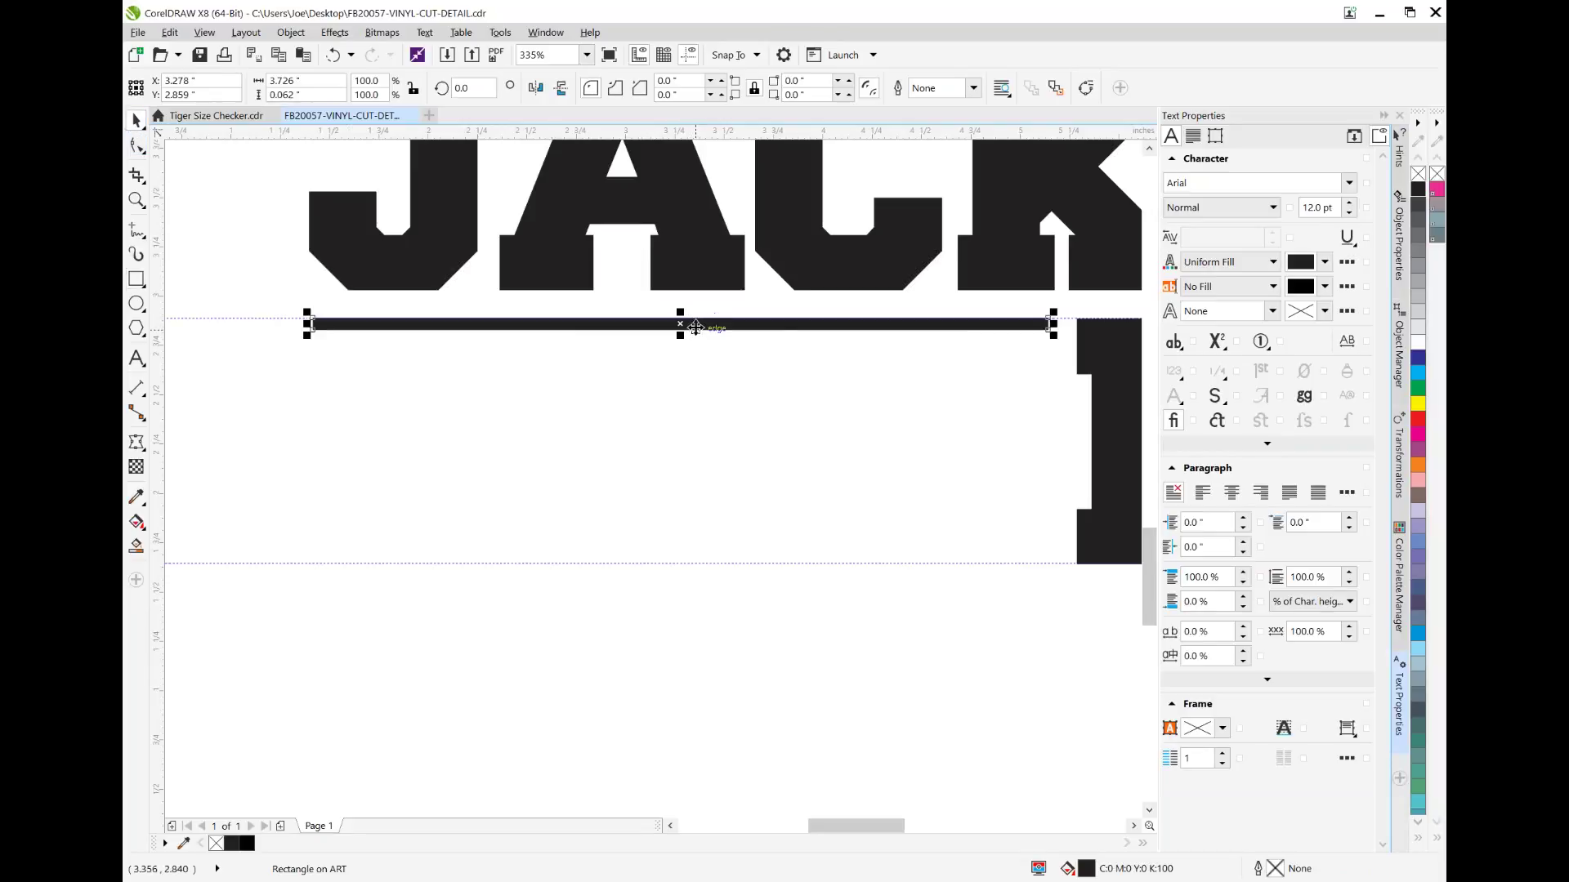
Step: Duplicate the black bar straight down so the copy's bottom edge rests on the lower guideline, level with the base of HIGH
click(169, 32)
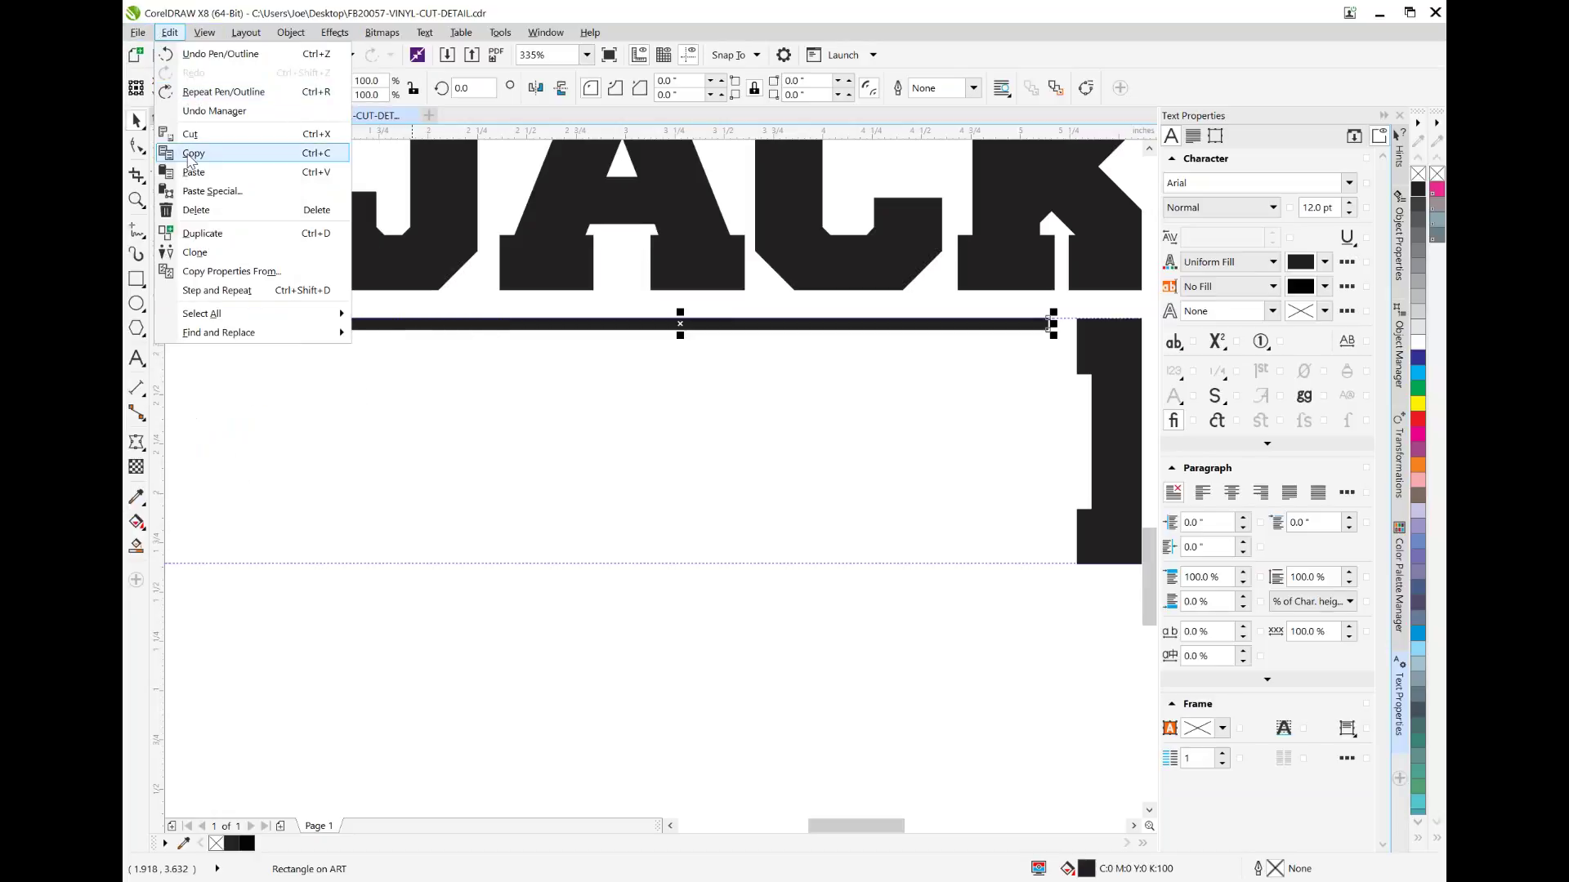
click(739, 384)
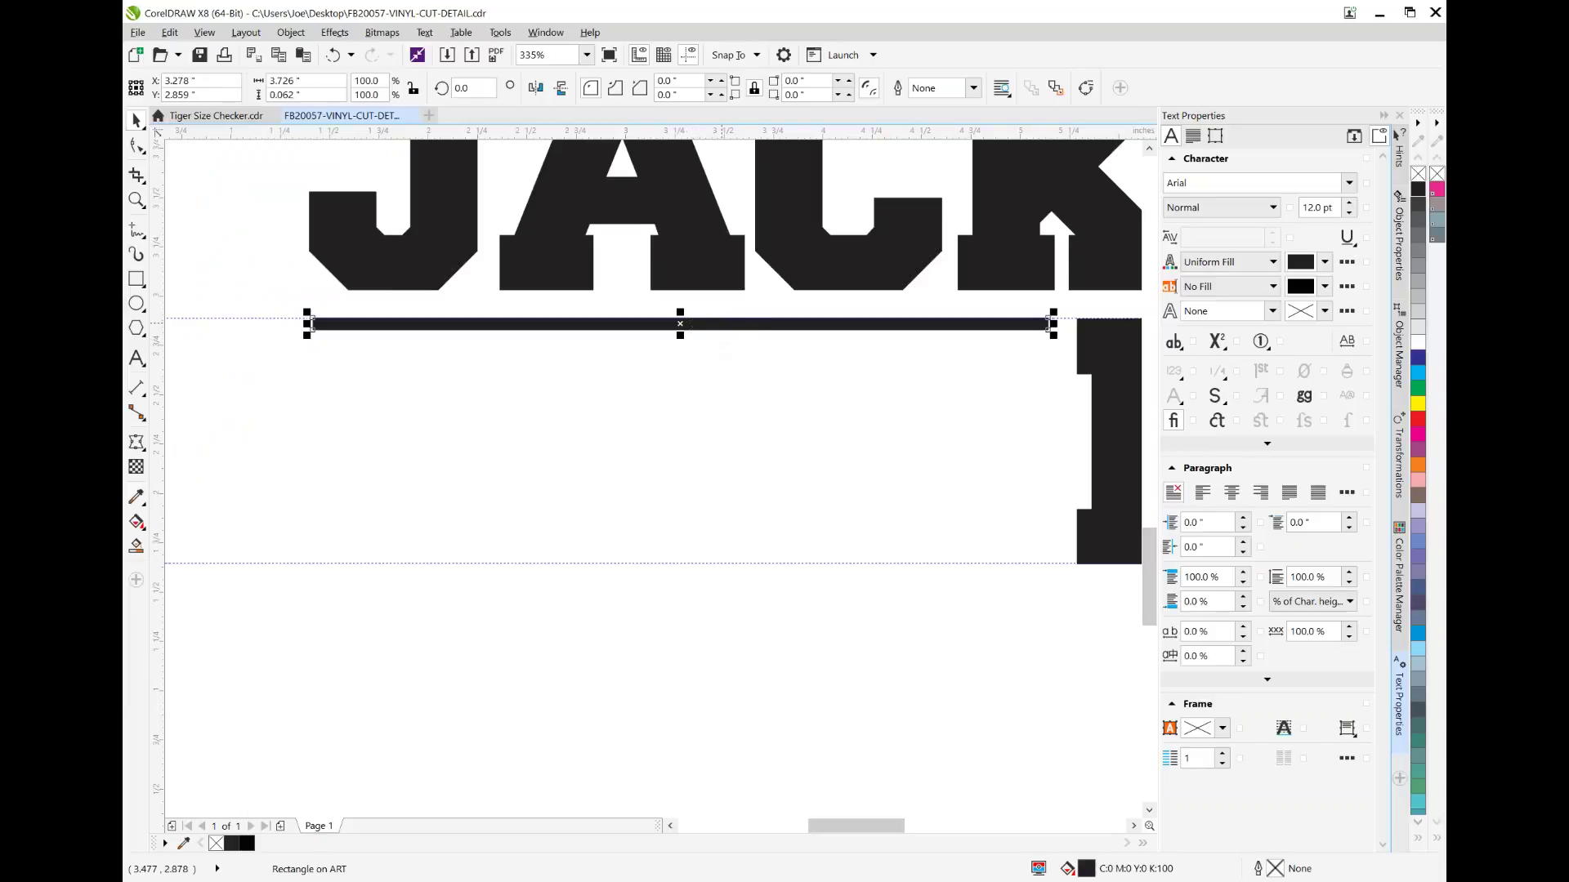
mouse_move(727, 326)
mouse_down()
mouse_move(725, 484)
mouse_move(744, 482)
mouse_move(757, 396)
mouse_move(648, 448)
mouse_move(683, 480)
mouse_move(729, 335)
mouse_move(722, 353)
mouse_move(761, 349)
mouse_move(720, 350)
mouse_up()
key(ctrl+z)
drag(693, 324, 688, 557)
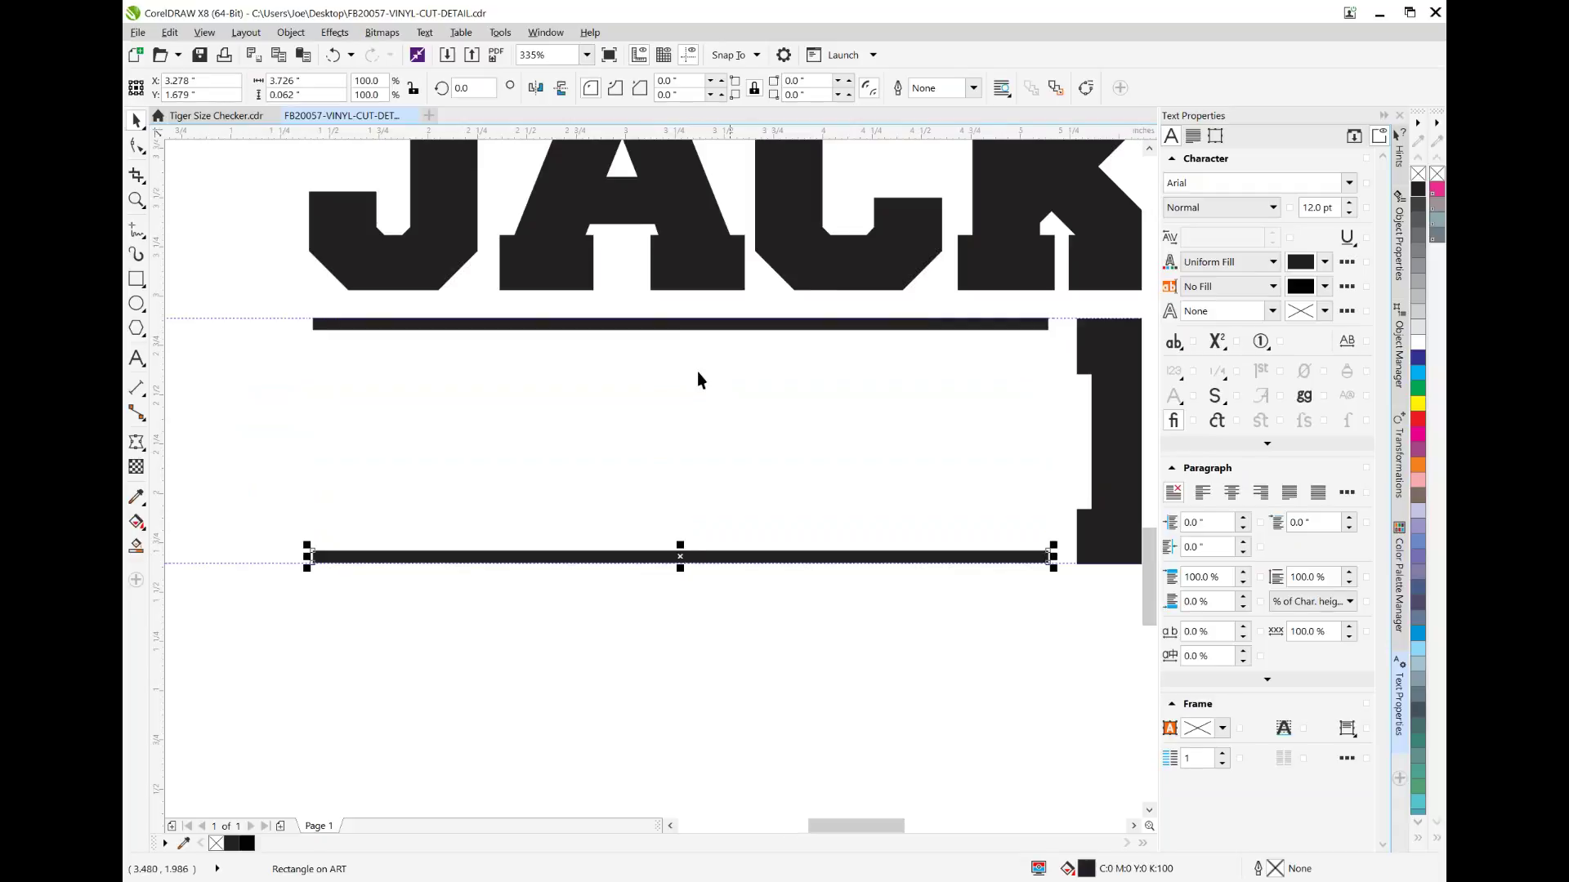
click(632, 610)
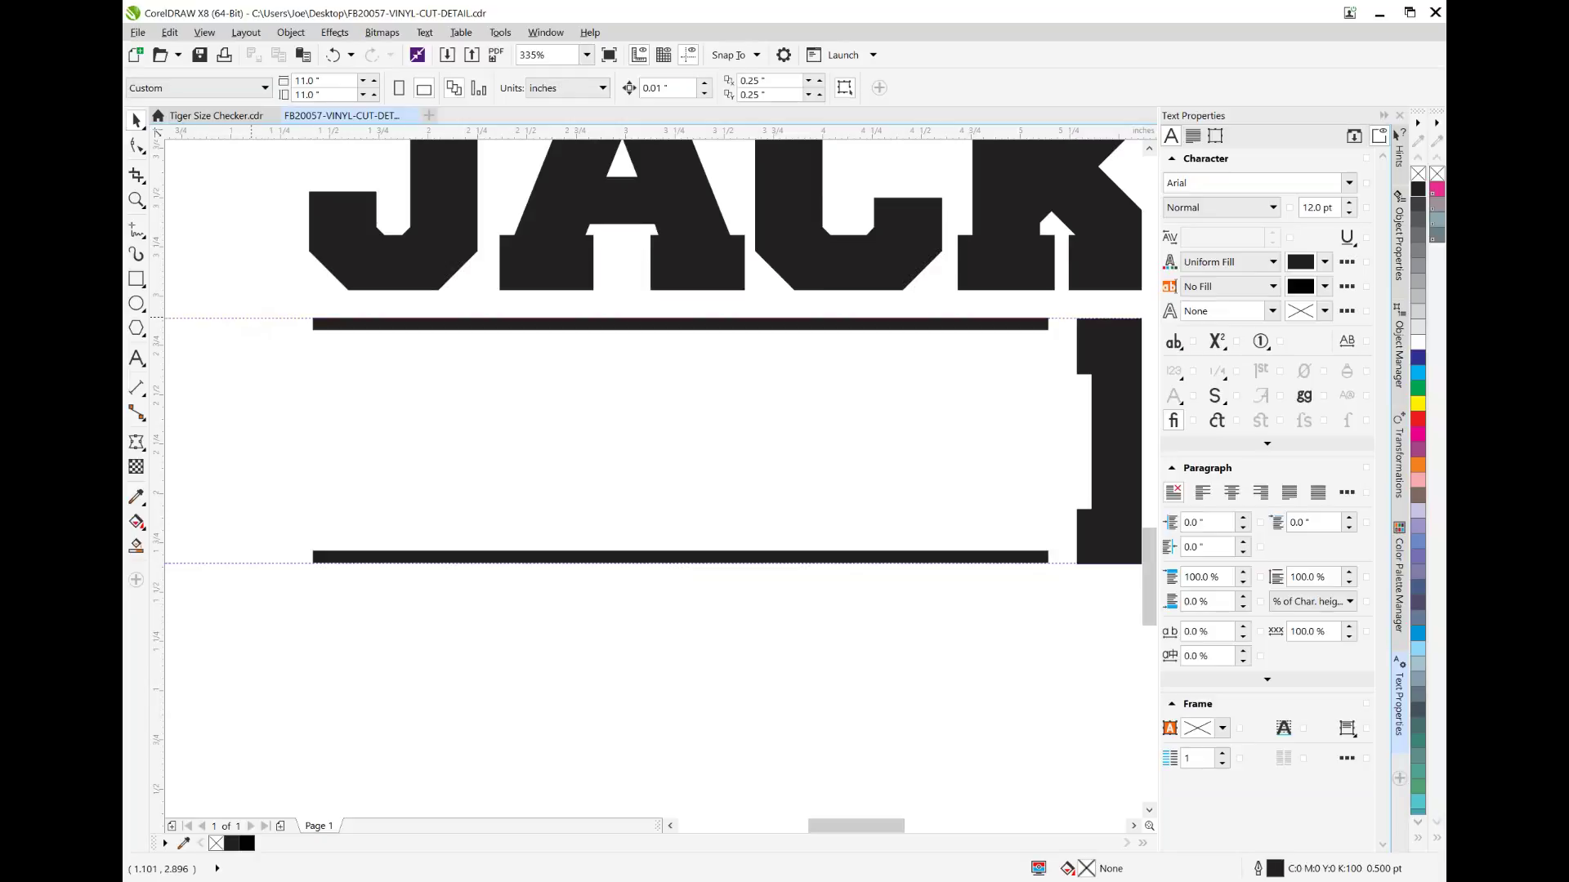
Step: Delete the upper horizontal guideline that runs along the top of the word HIGH
click(251, 317)
right_click(252, 318)
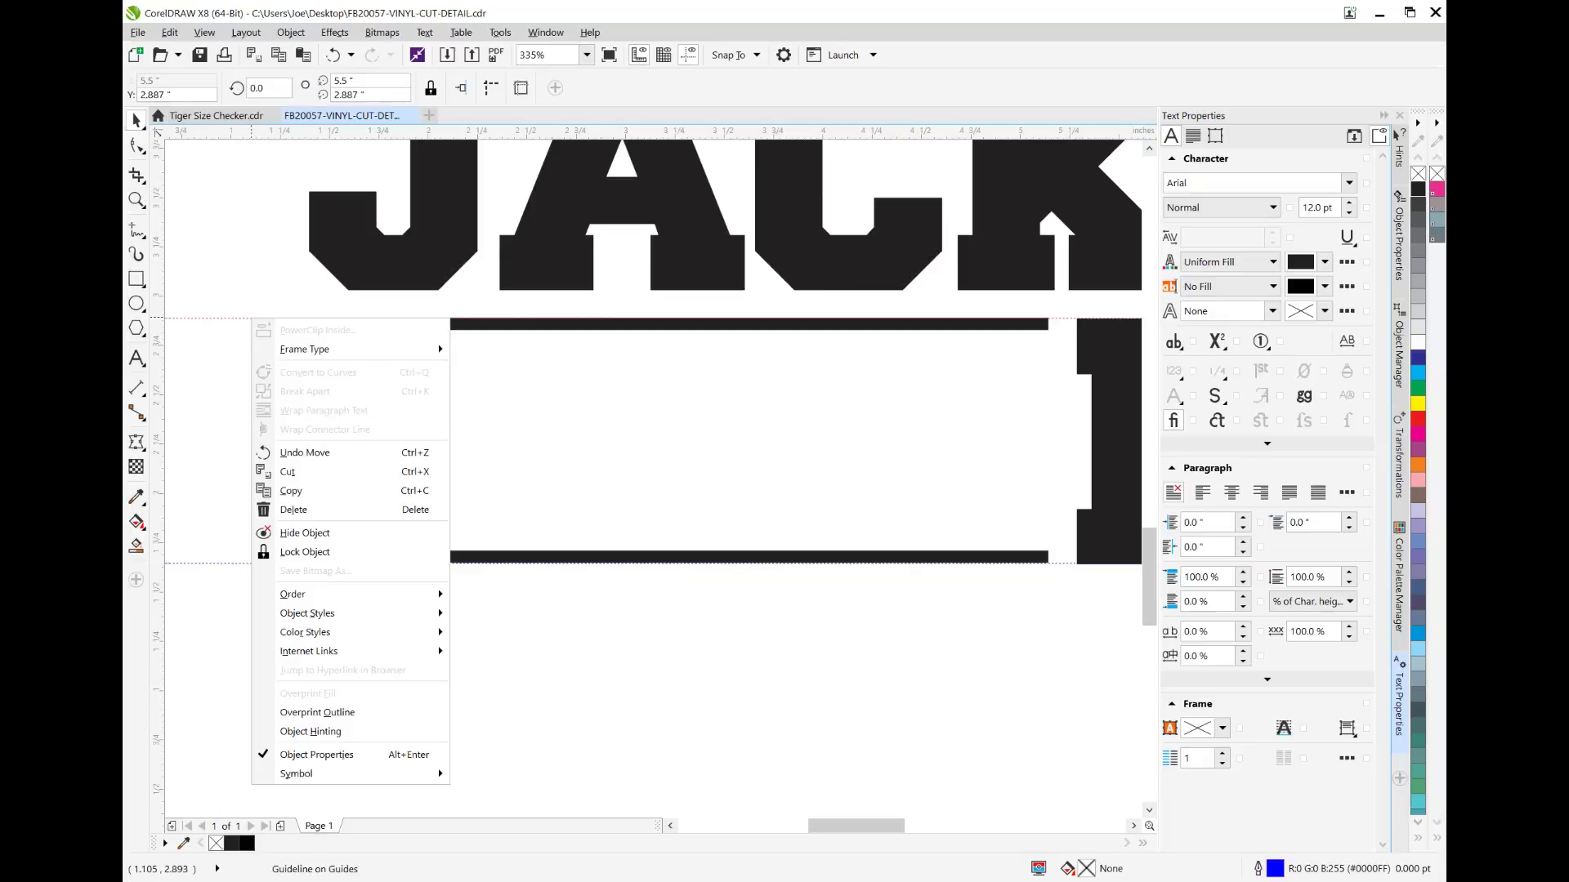
click(311, 509)
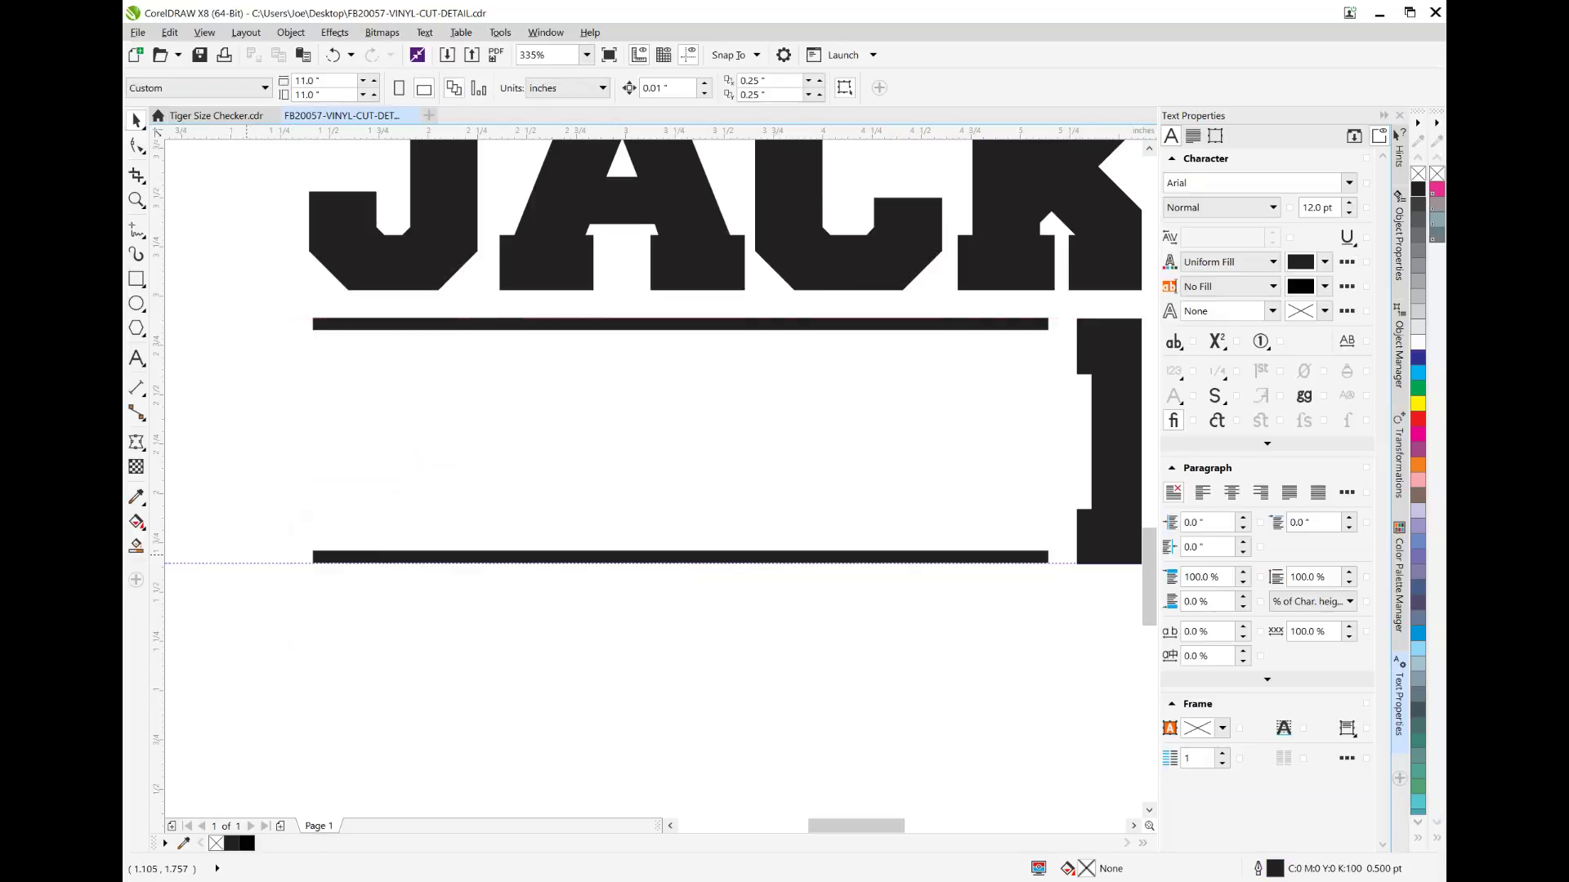
Step: Delete the horizontal guideline running along the lower bar
click(255, 563)
right_click(260, 562)
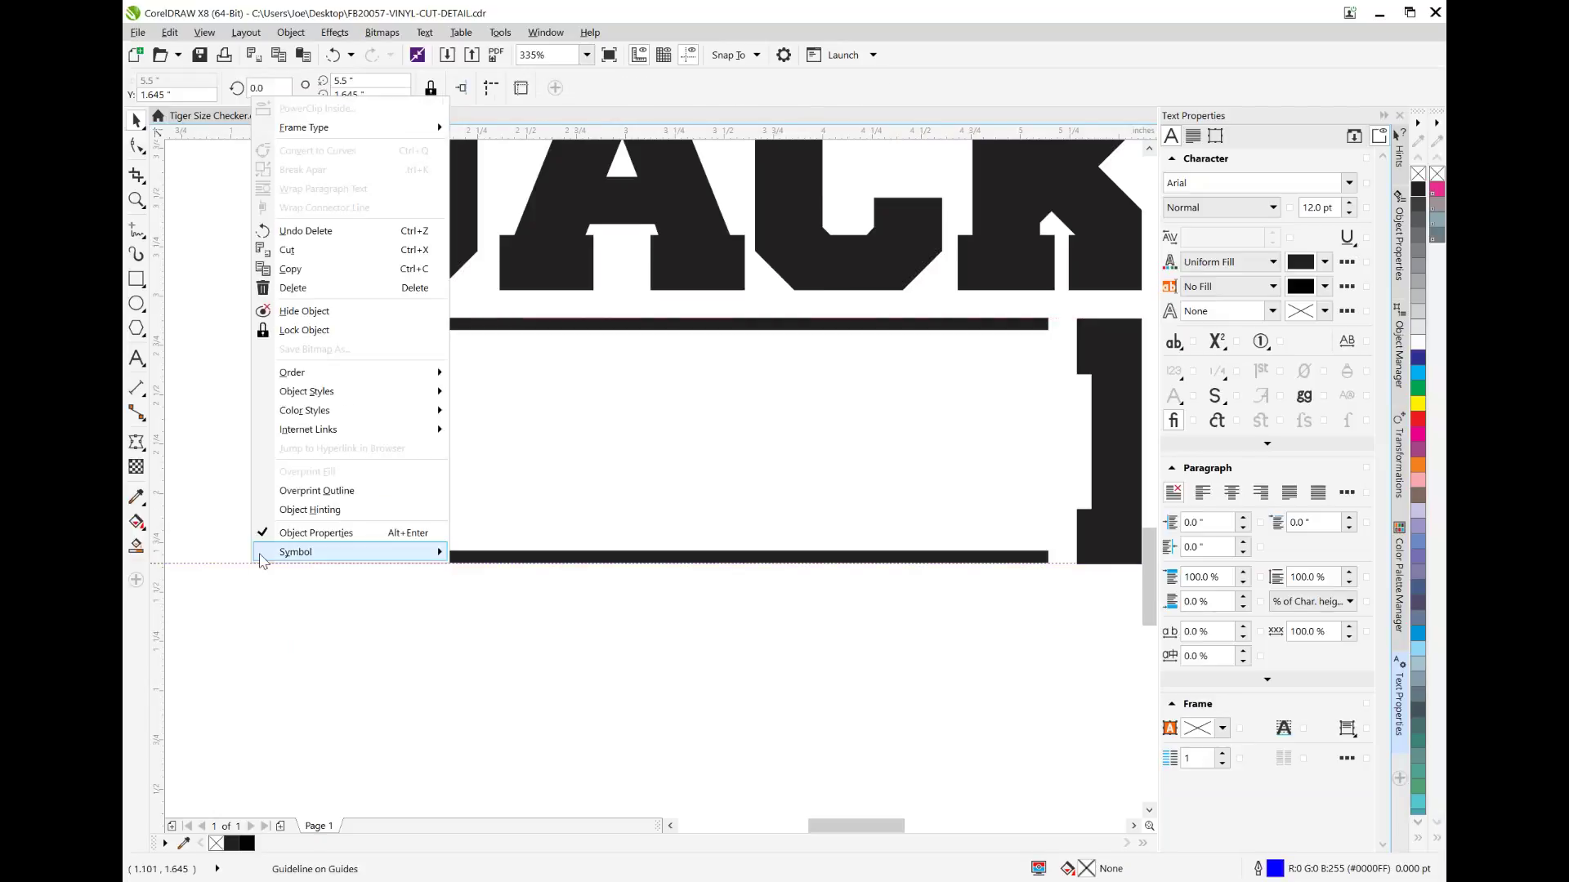
click(294, 287)
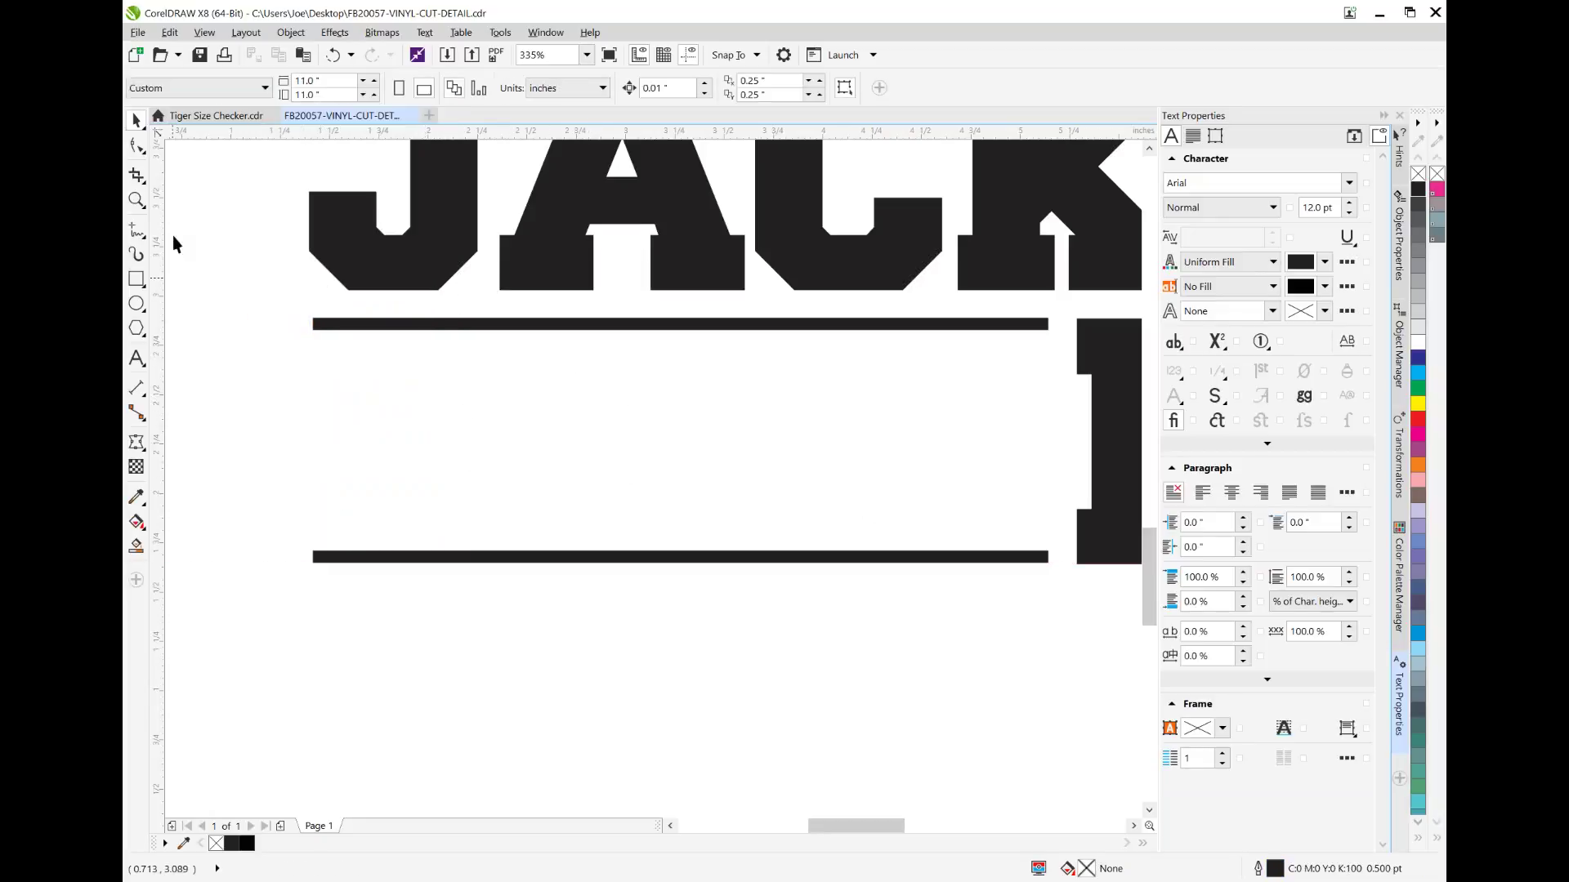
Step: Move the TIGERS text between the two horizontal bars and enlarge it from its center to about 60 pt
click(137, 200)
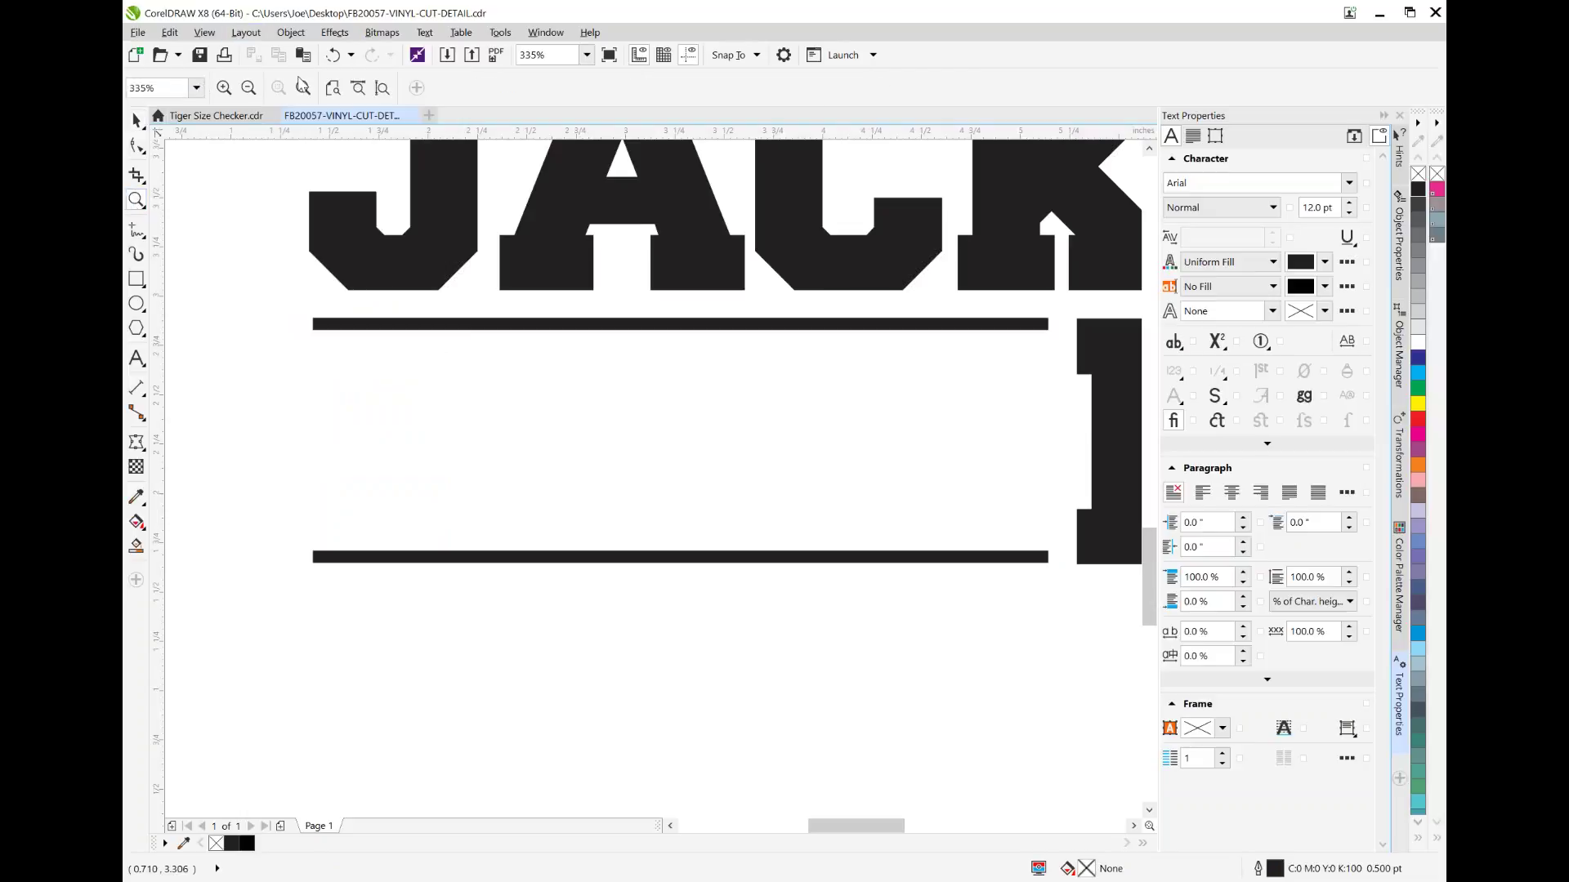
click(248, 87)
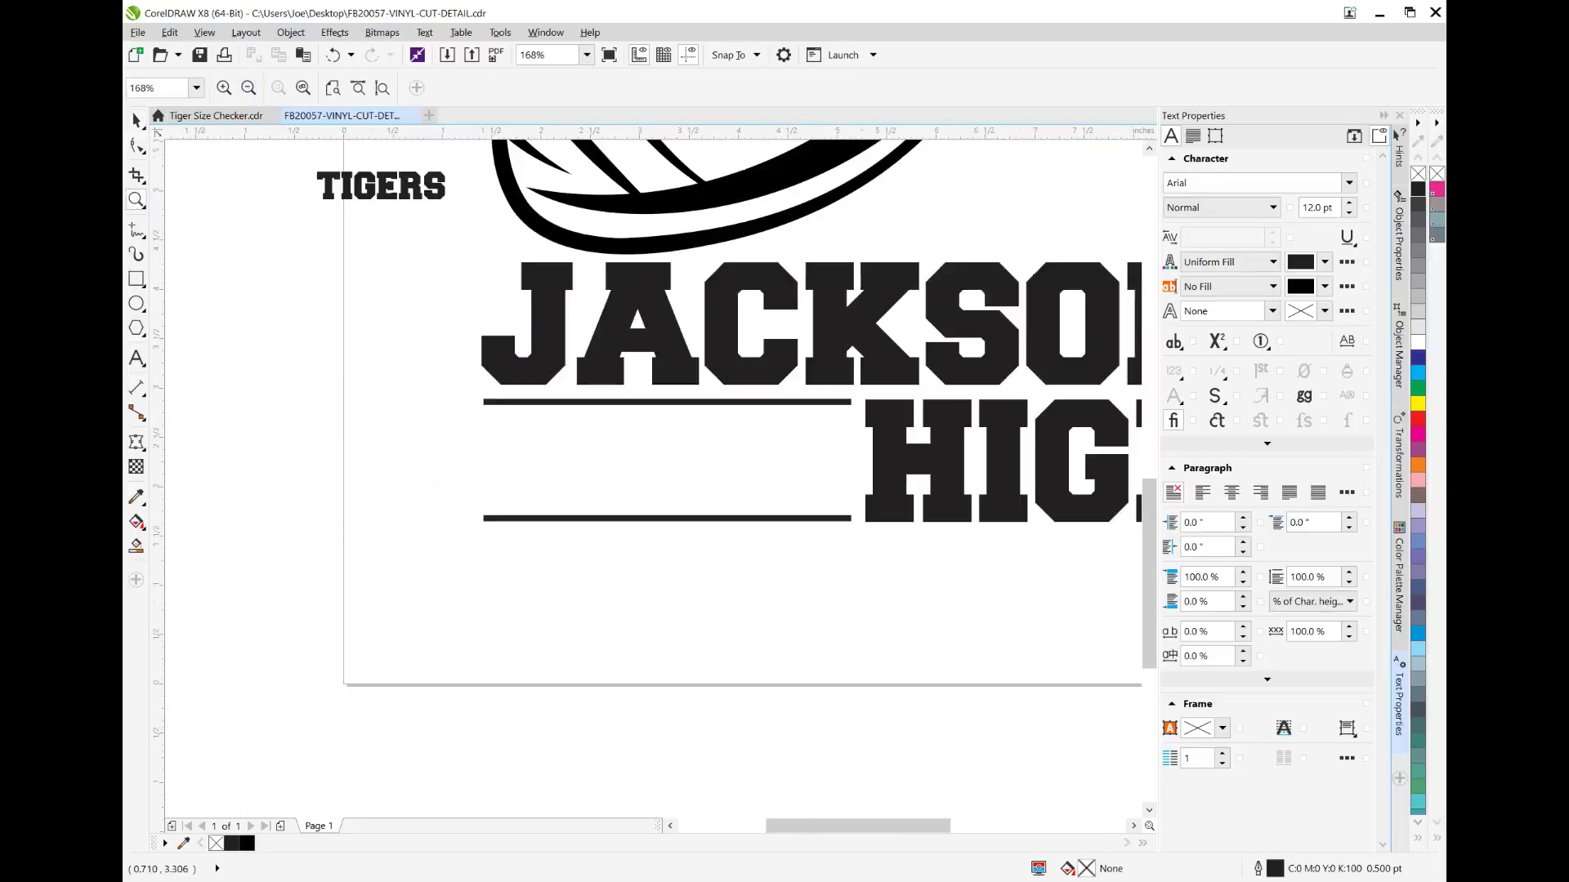
click(137, 120)
drag(394, 190, 685, 465)
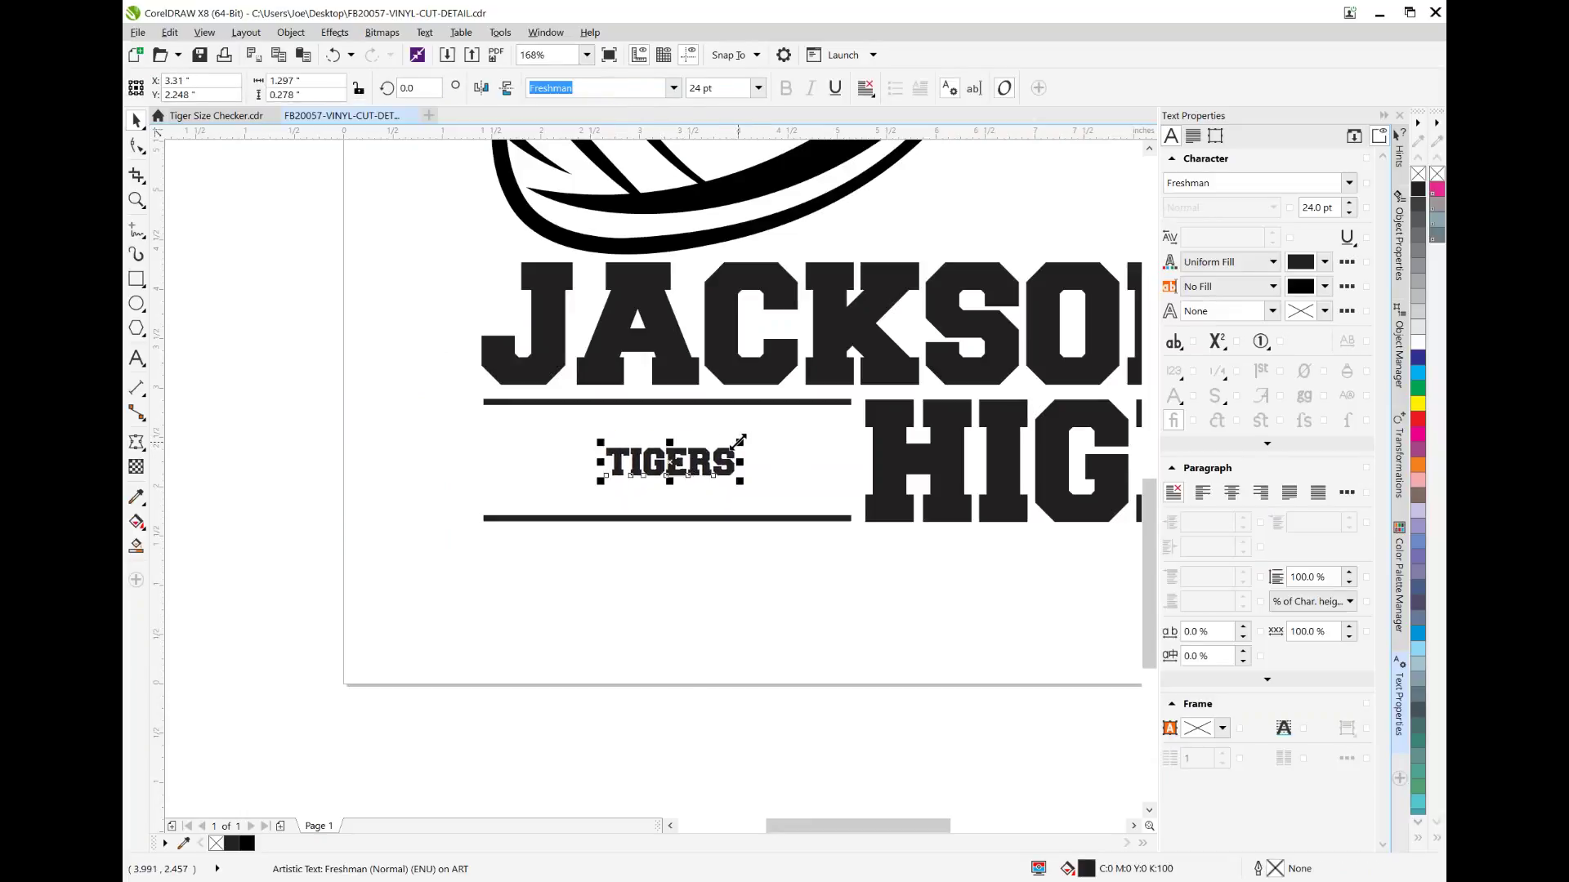
drag(738, 442, 830, 422)
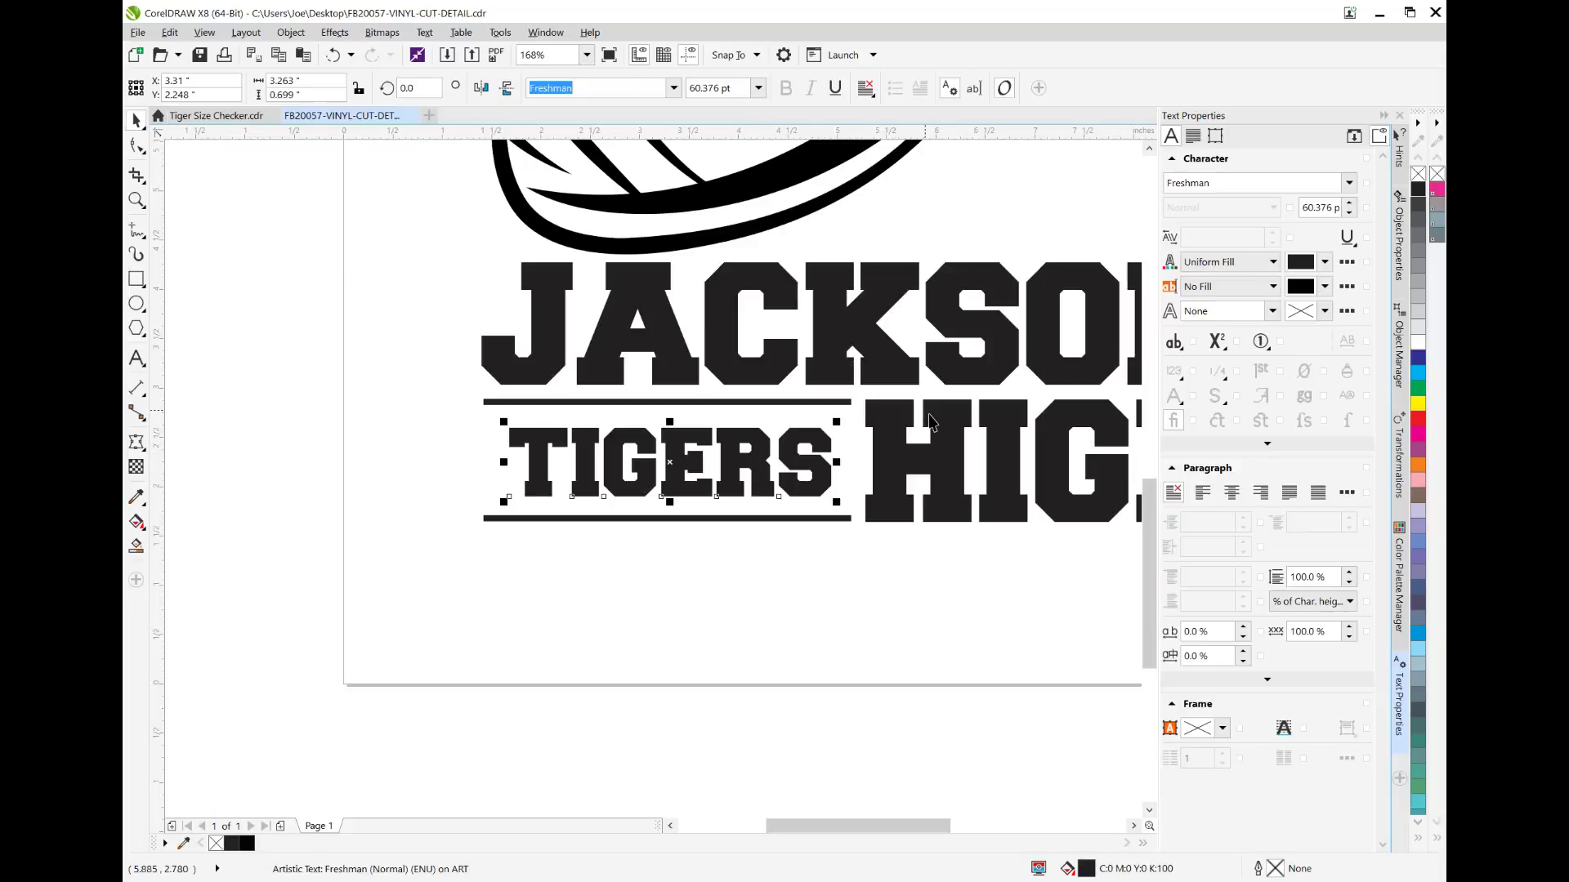
Step: Change the TIGERS font to Geometr415 Blk BT and enlarge the word to fill the space between the bars
click(672, 88)
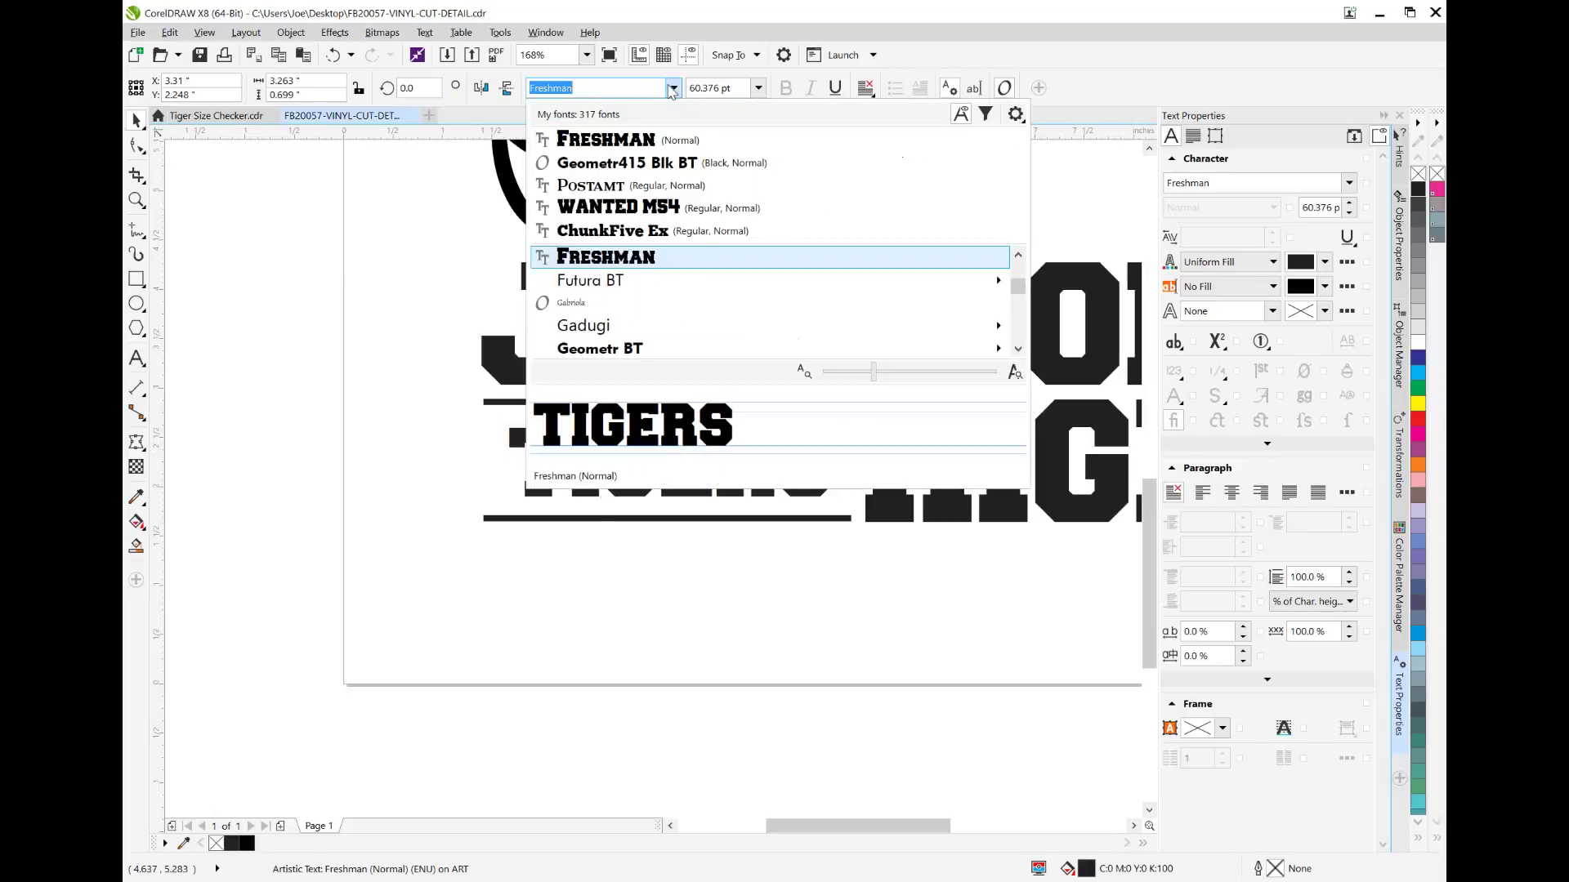
click(608, 163)
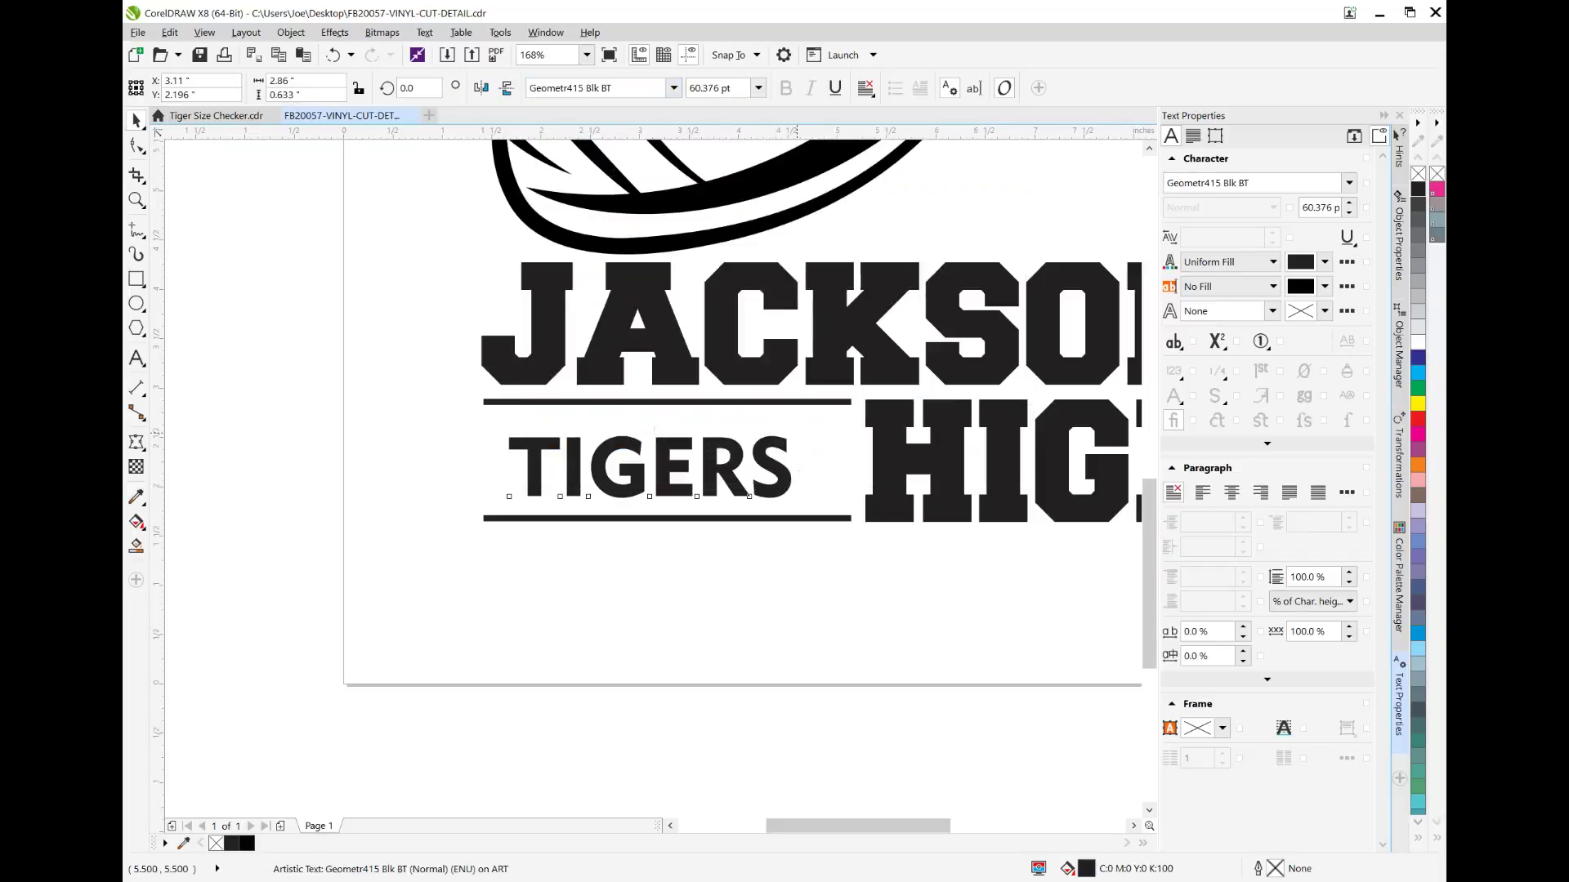
drag(800, 431, 848, 417)
click(892, 625)
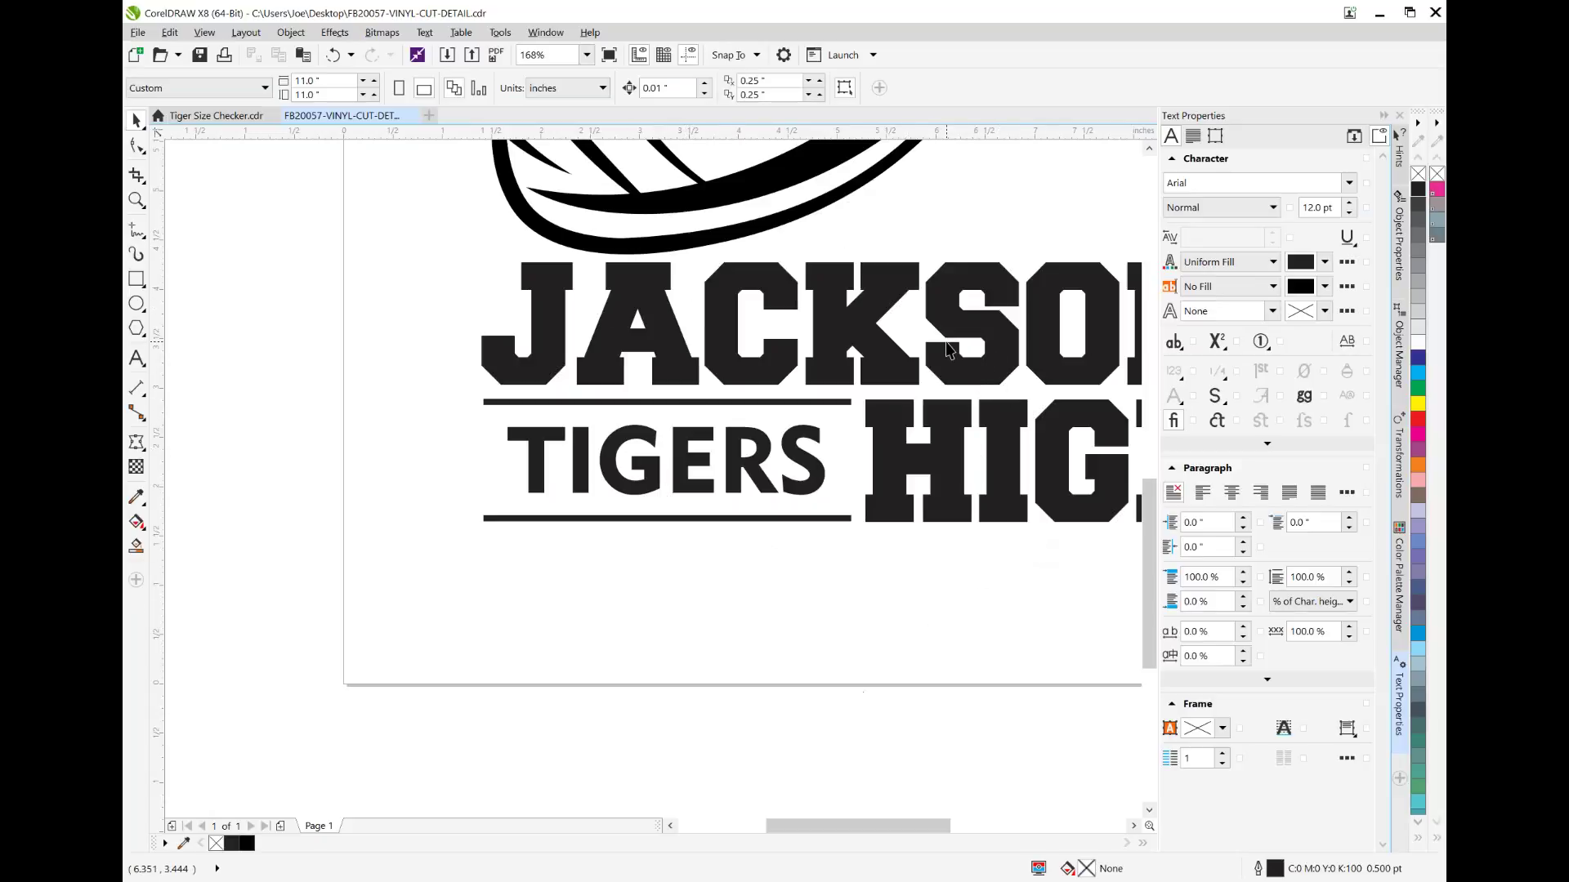
Step: Move both rectangles and both artistic text objects from the ART layer to Layer 1
click(1398, 353)
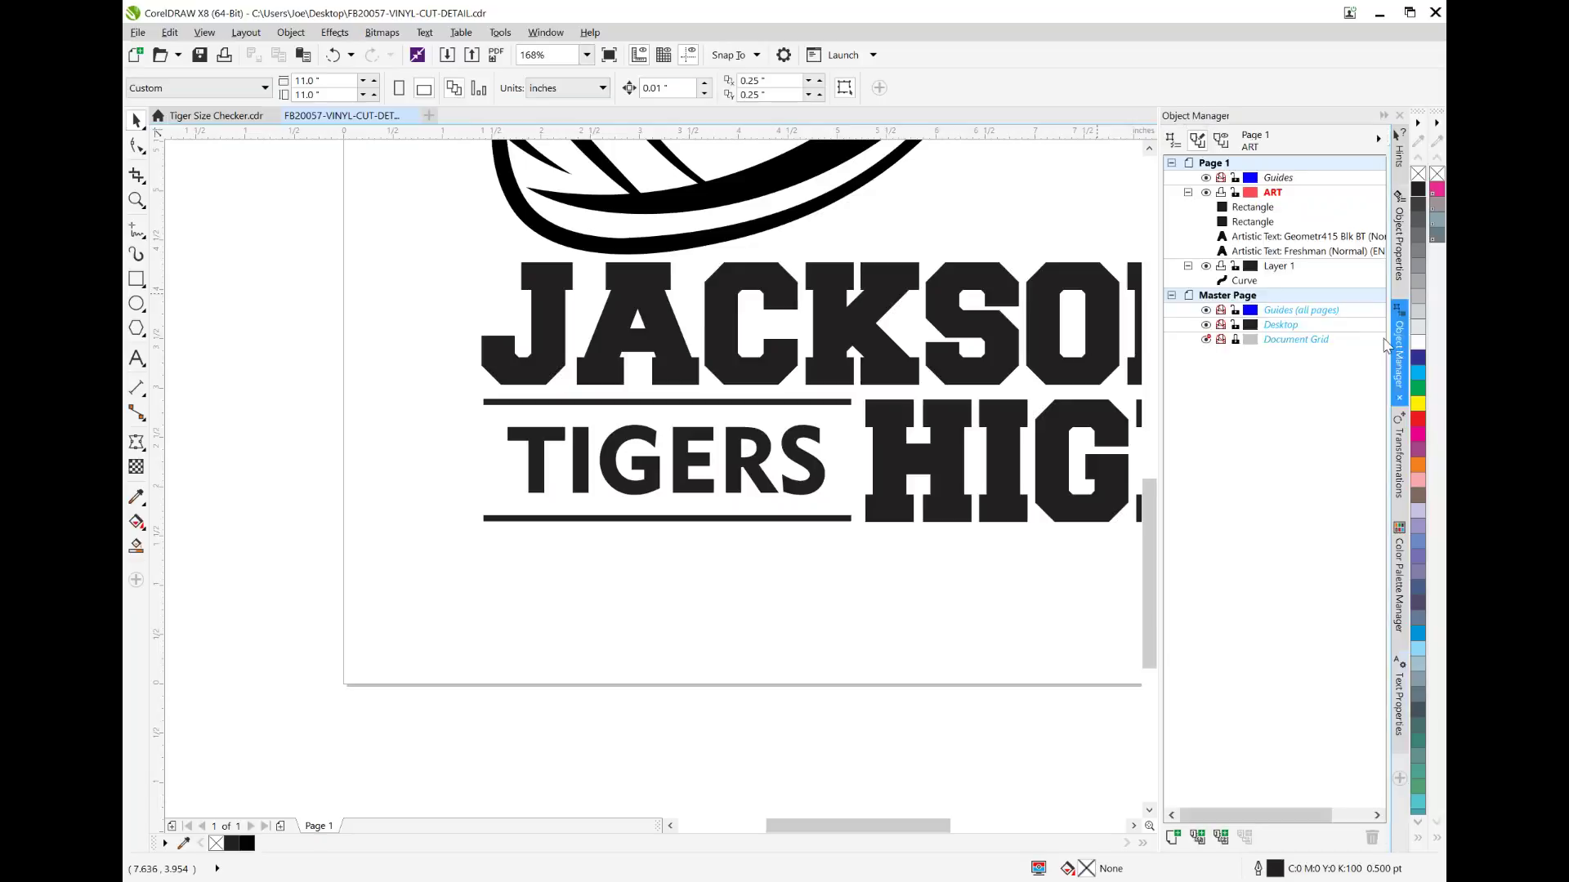
click(1254, 207)
shift+click(1254, 221)
shift+click(1266, 236)
shift+click(1267, 253)
drag(1268, 254, 1274, 268)
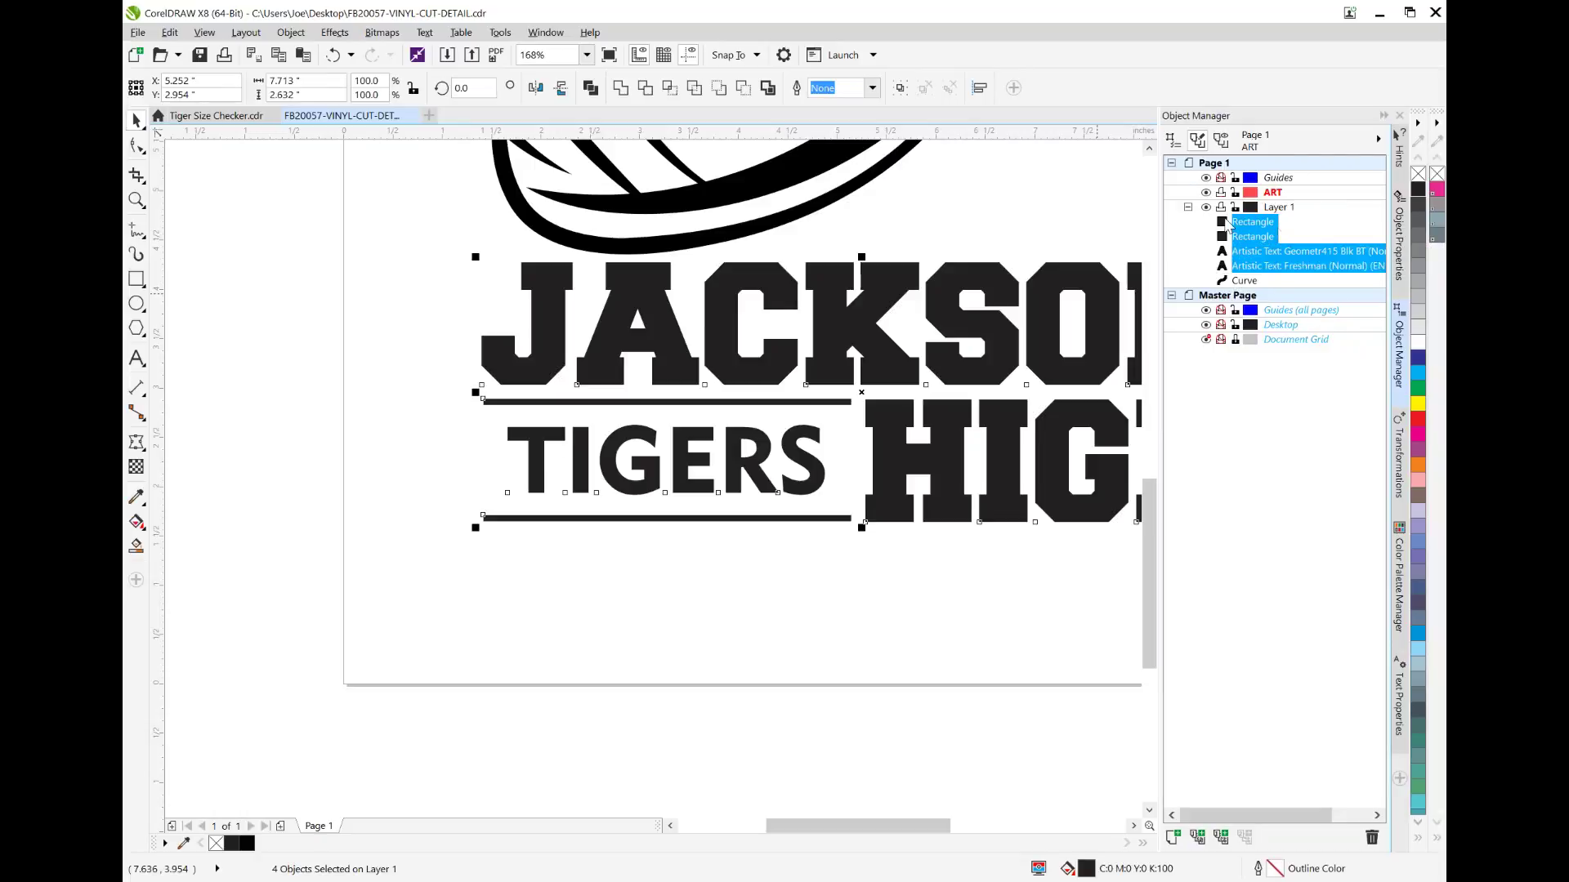
click(961, 606)
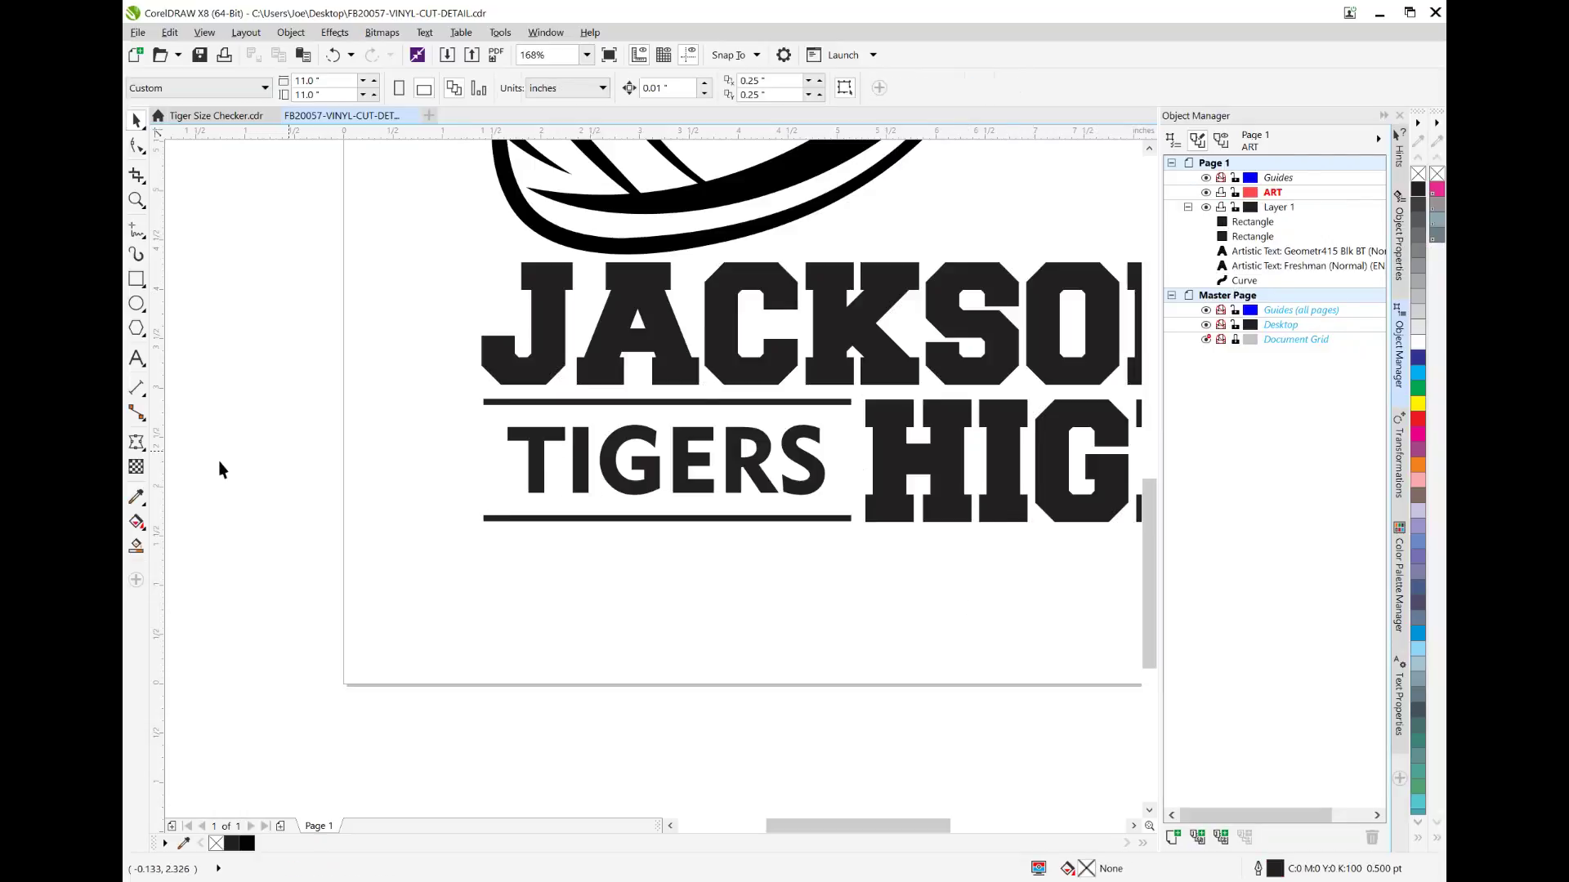
Step: Select the whole design and move it down and slightly right on the page, centered at about X 5.73 in, Y 5.68 in
click(586, 56)
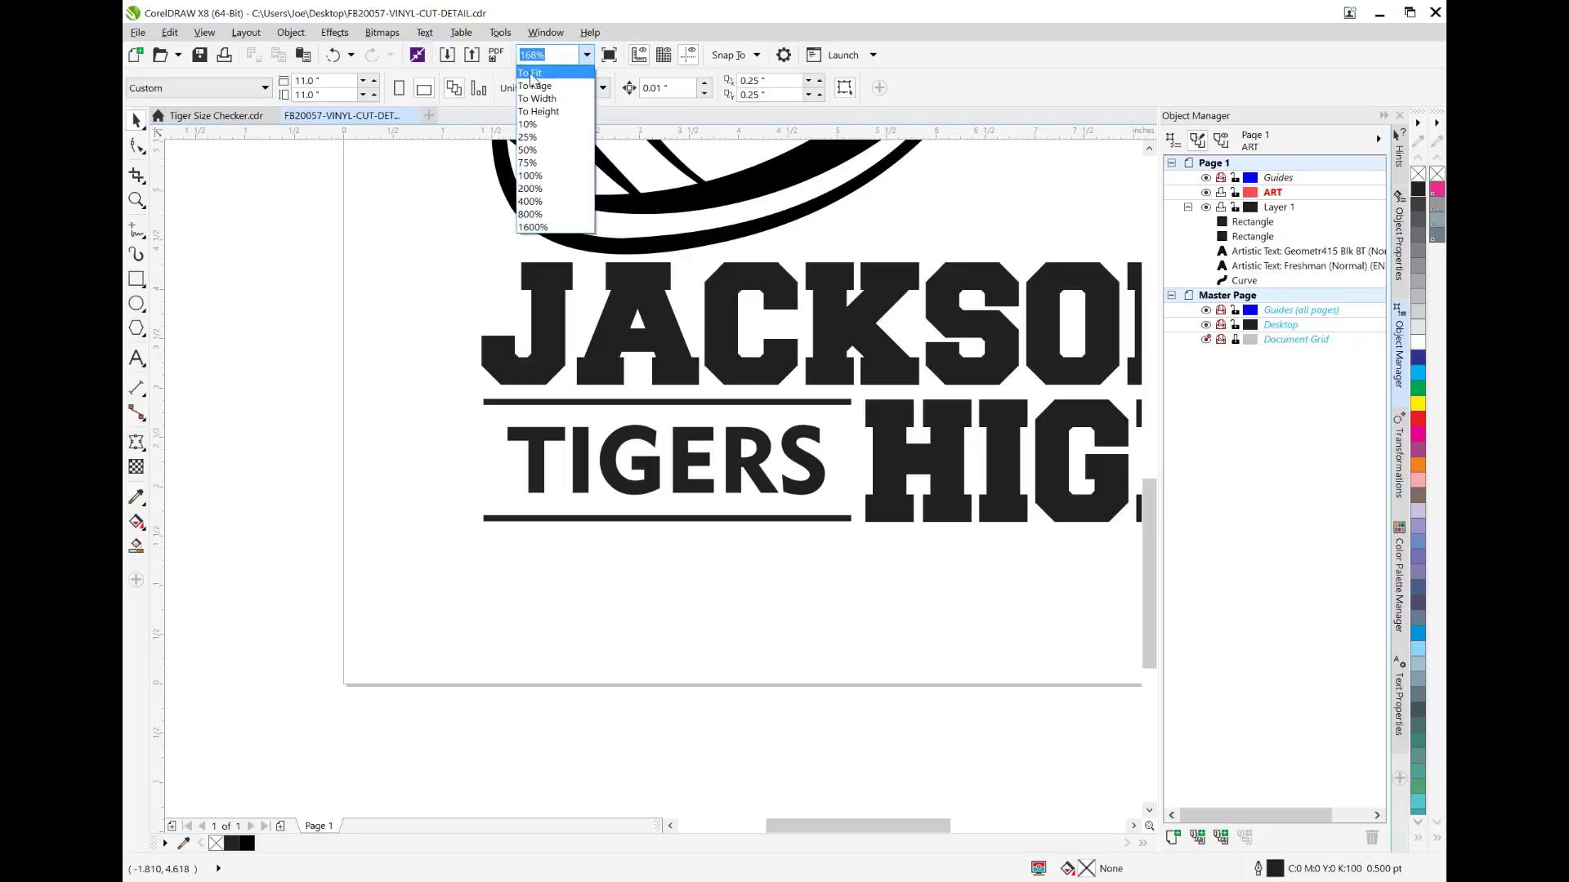
click(534, 85)
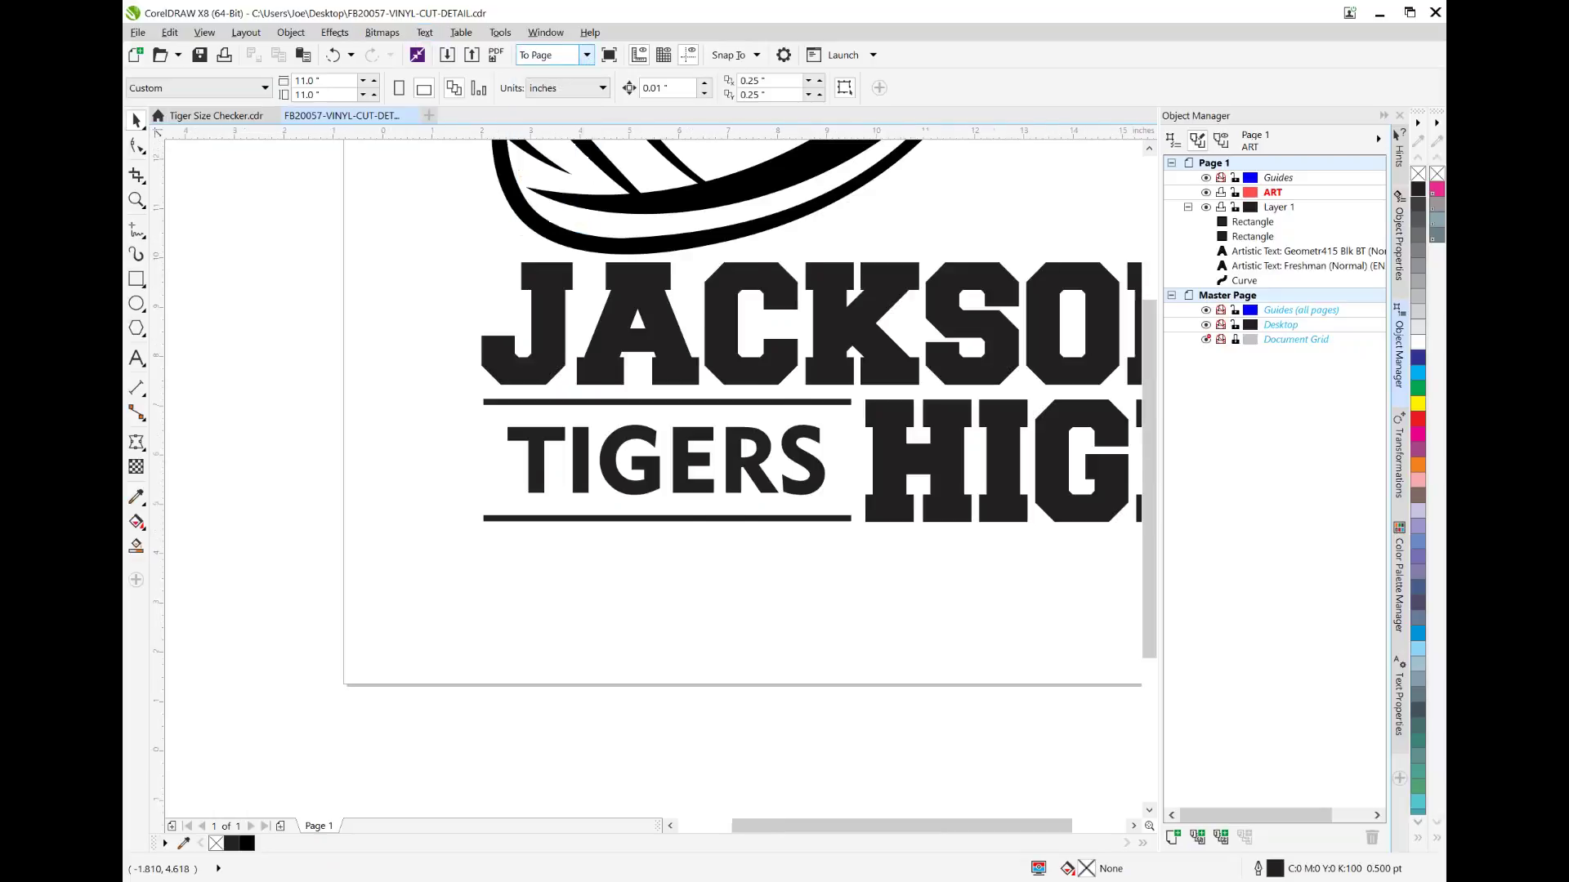
drag(410, 193, 930, 747)
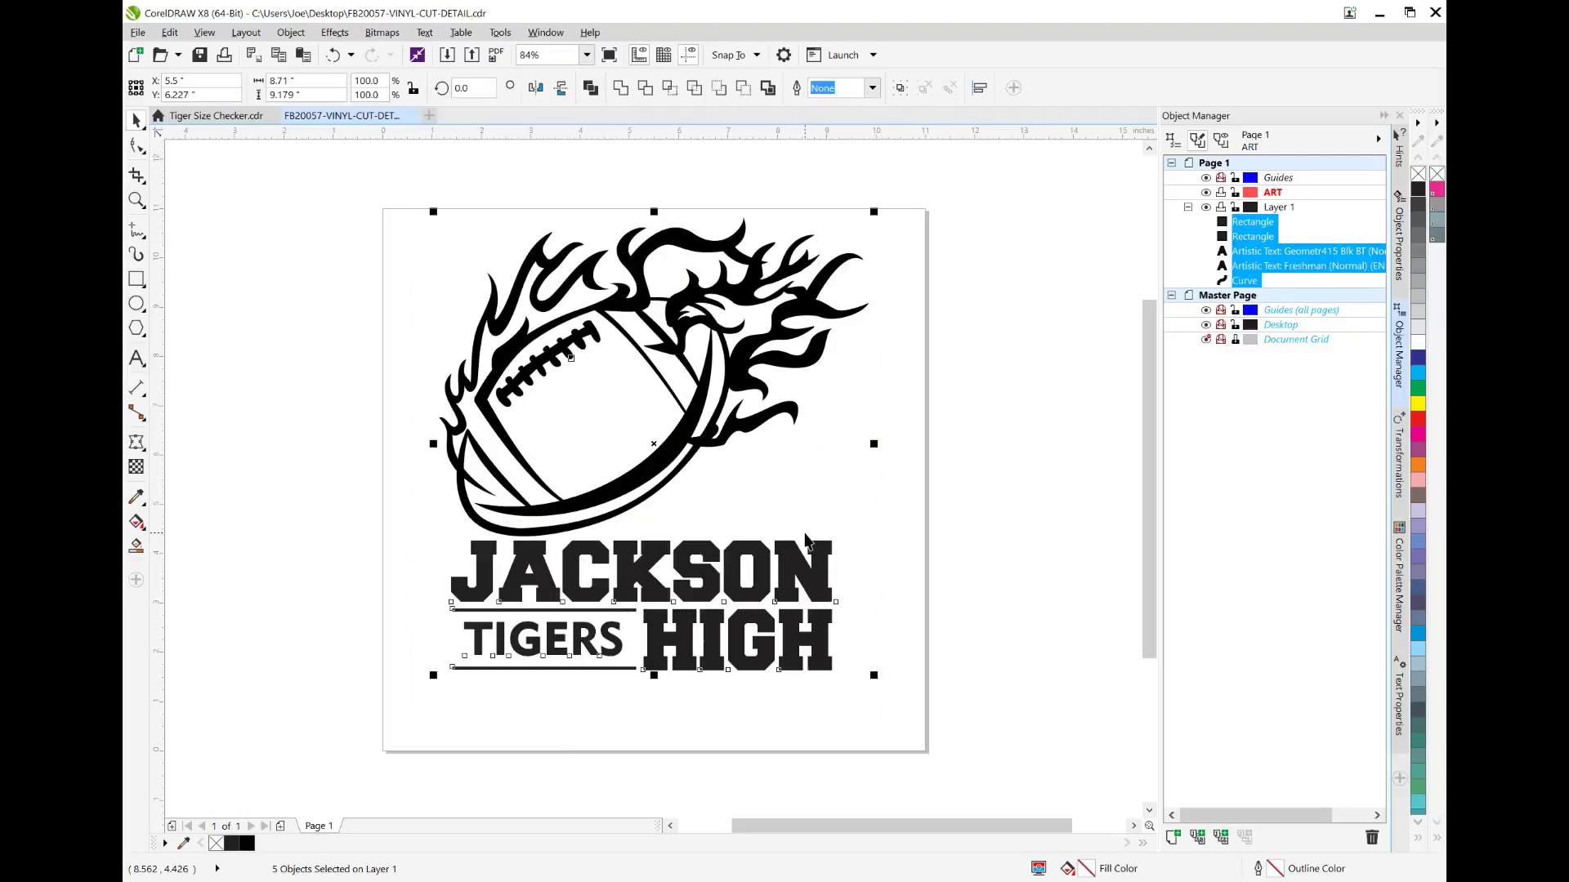
mouse_move(677, 437)
mouse_down()
mouse_move(697, 452)
mouse_move(686, 463)
mouse_up()
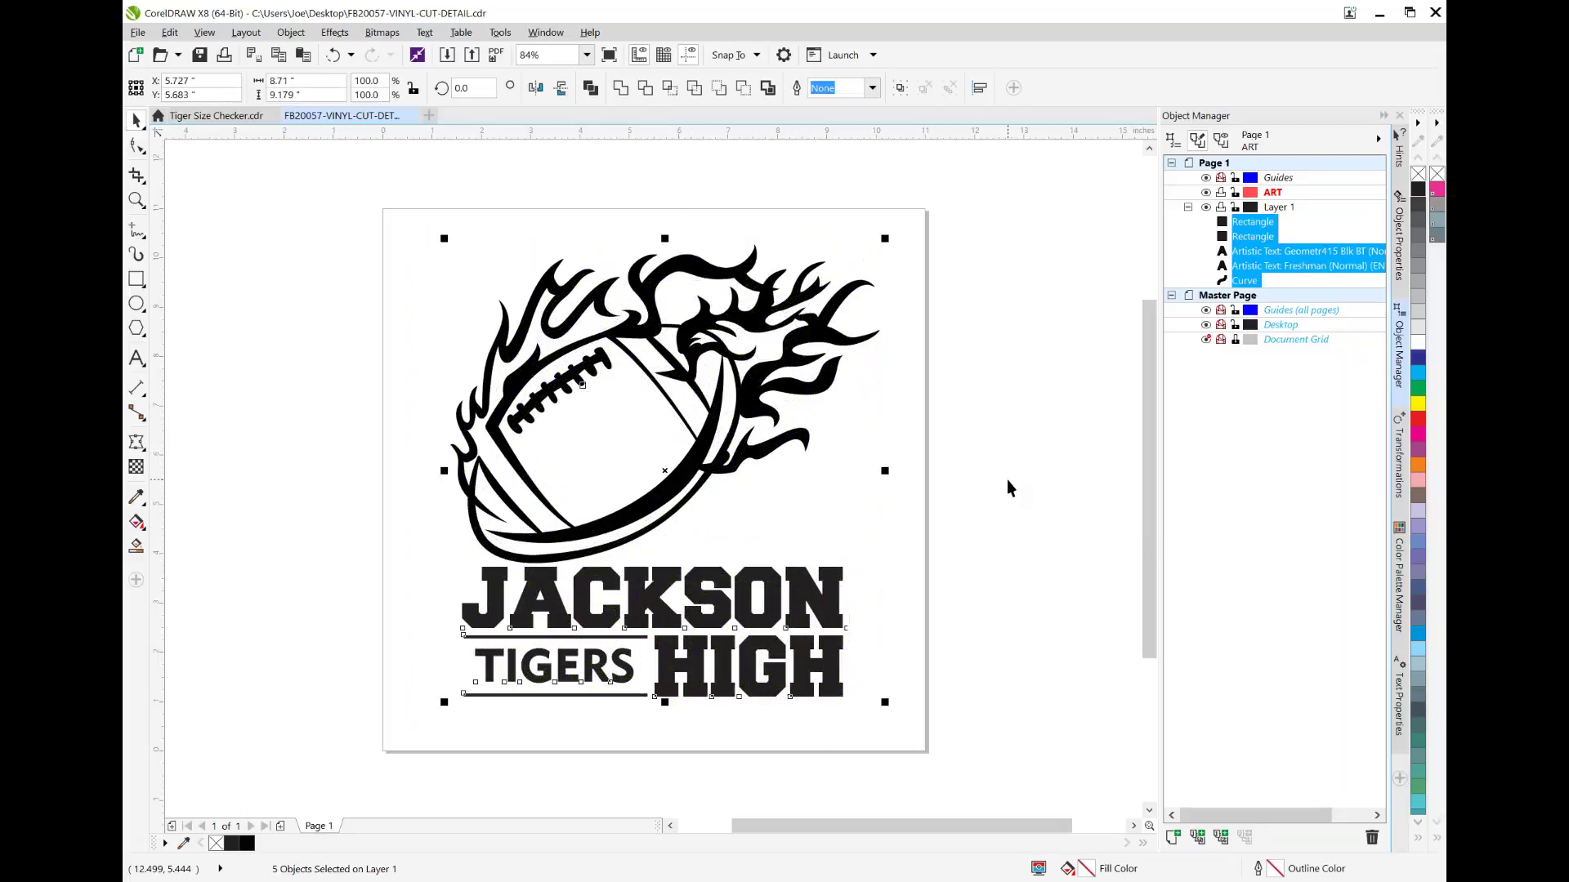
click(1024, 505)
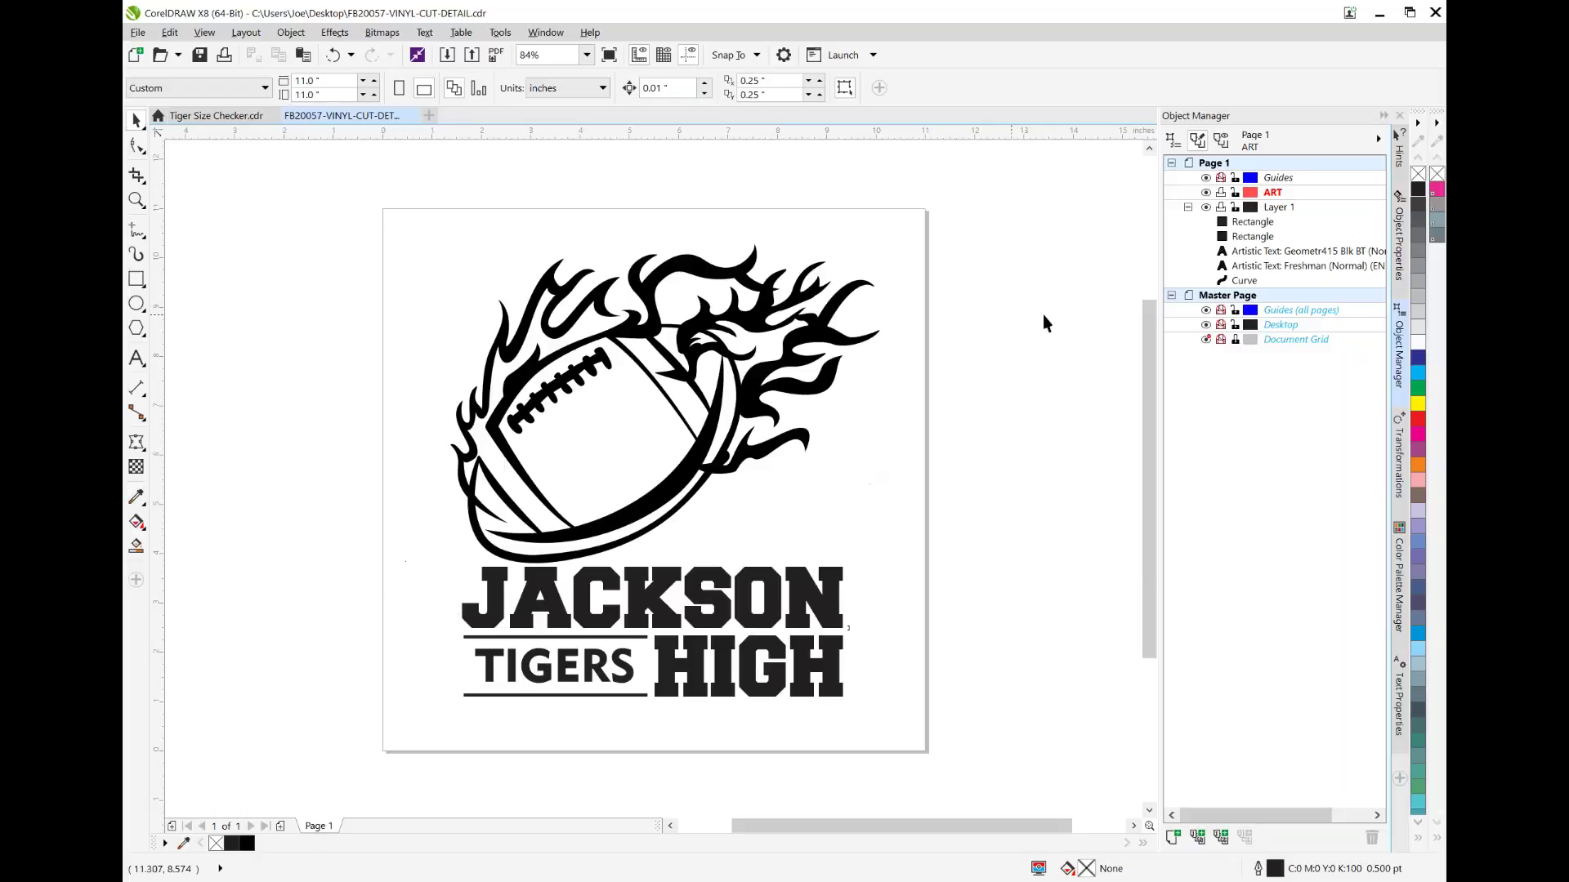
Step: Weld the two text objects and the two rectangles into a single curve
click(1266, 266)
shift+click(1259, 250)
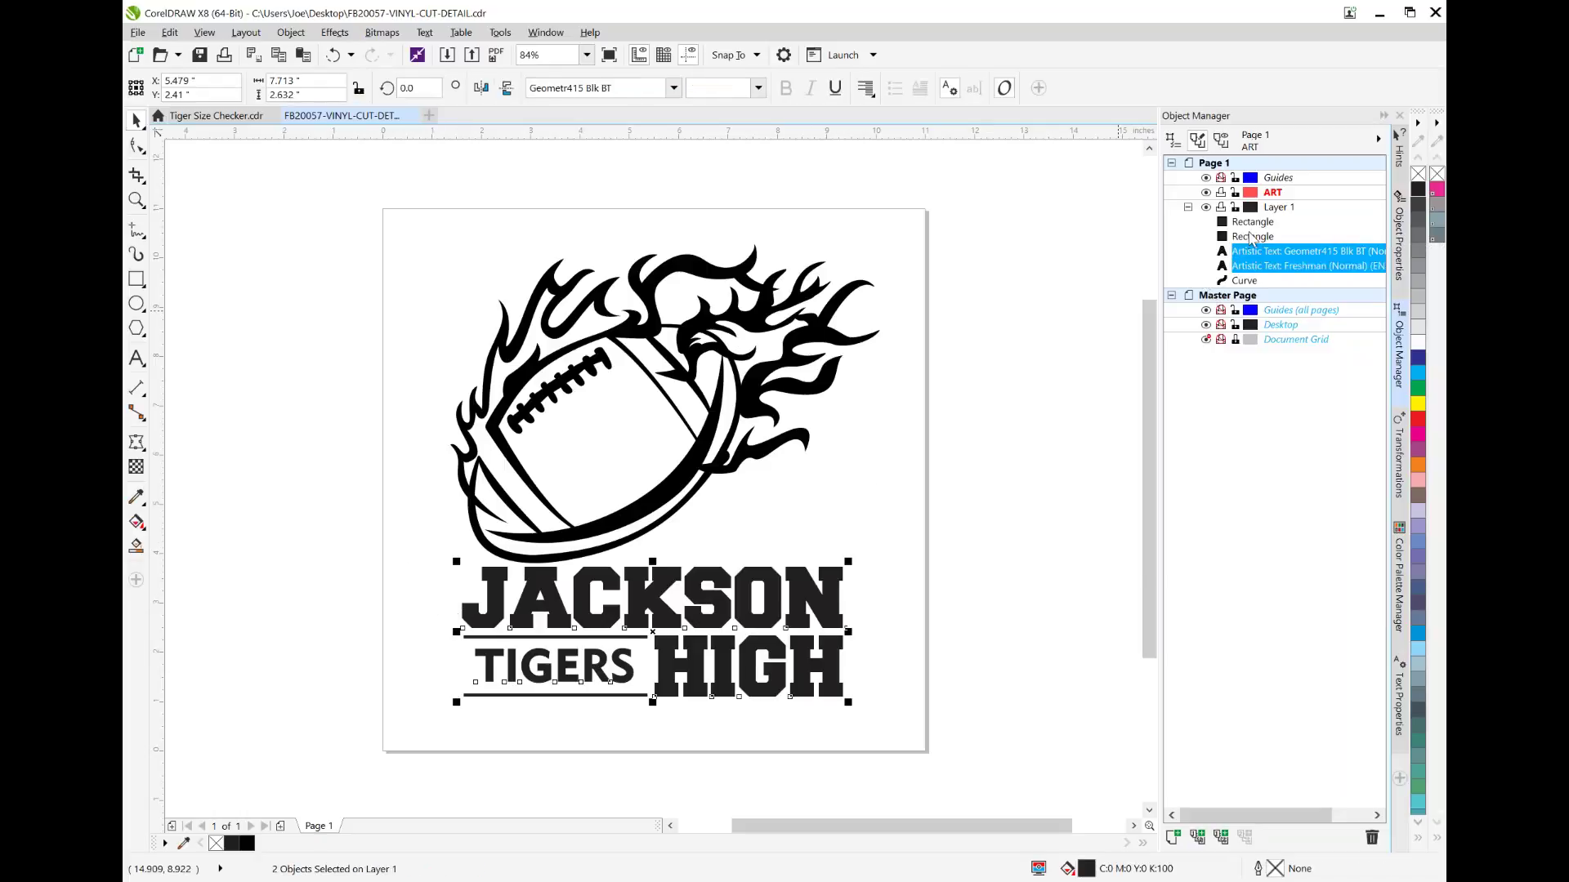
shift+click(1244, 236)
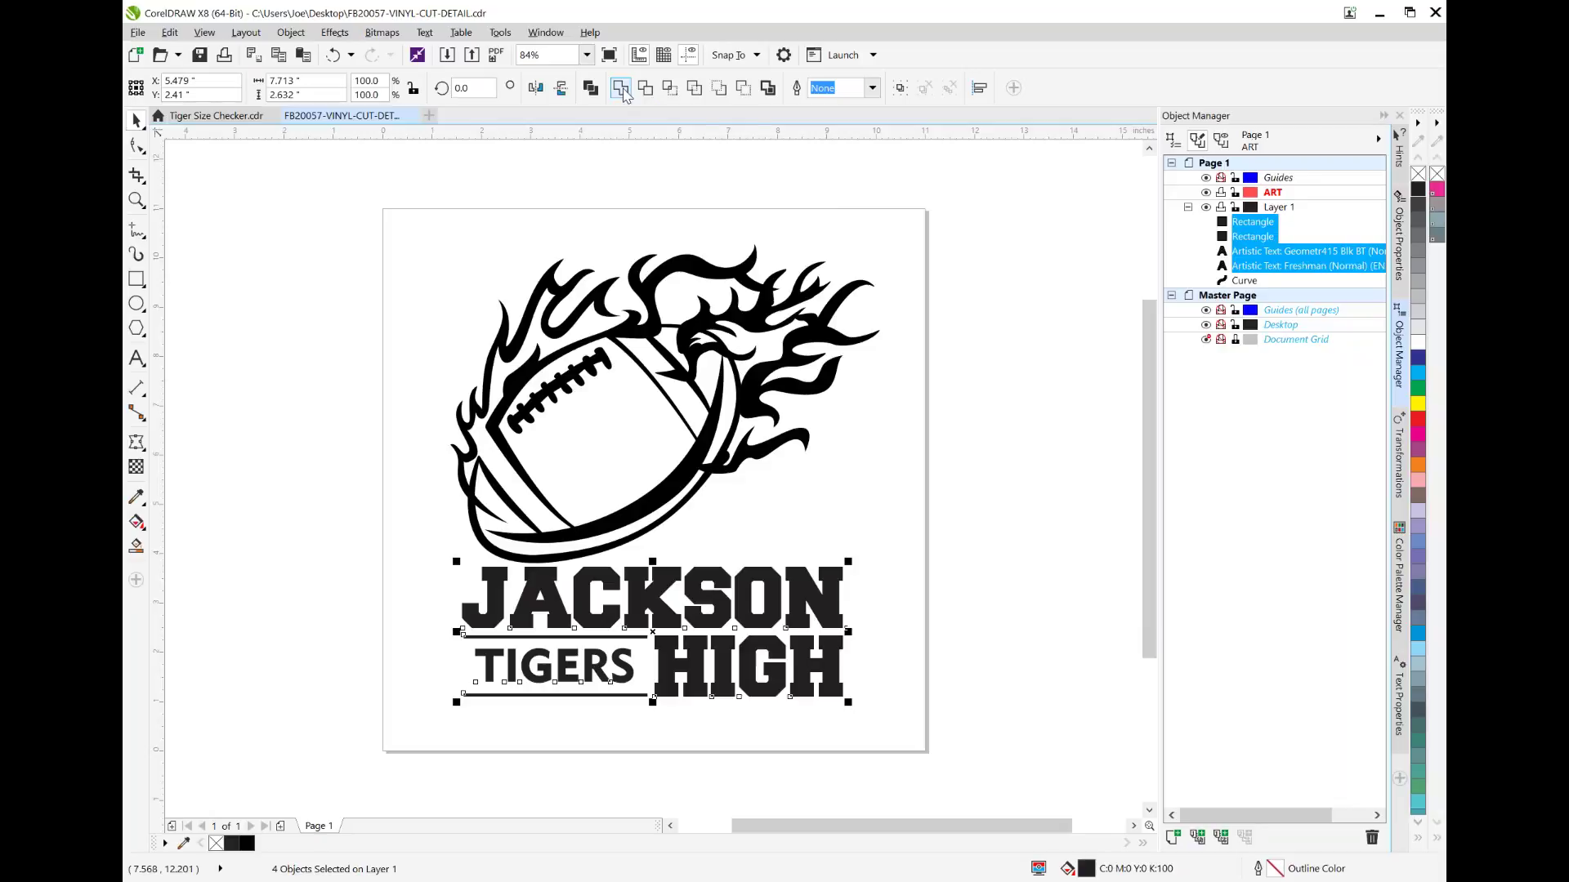
click(621, 88)
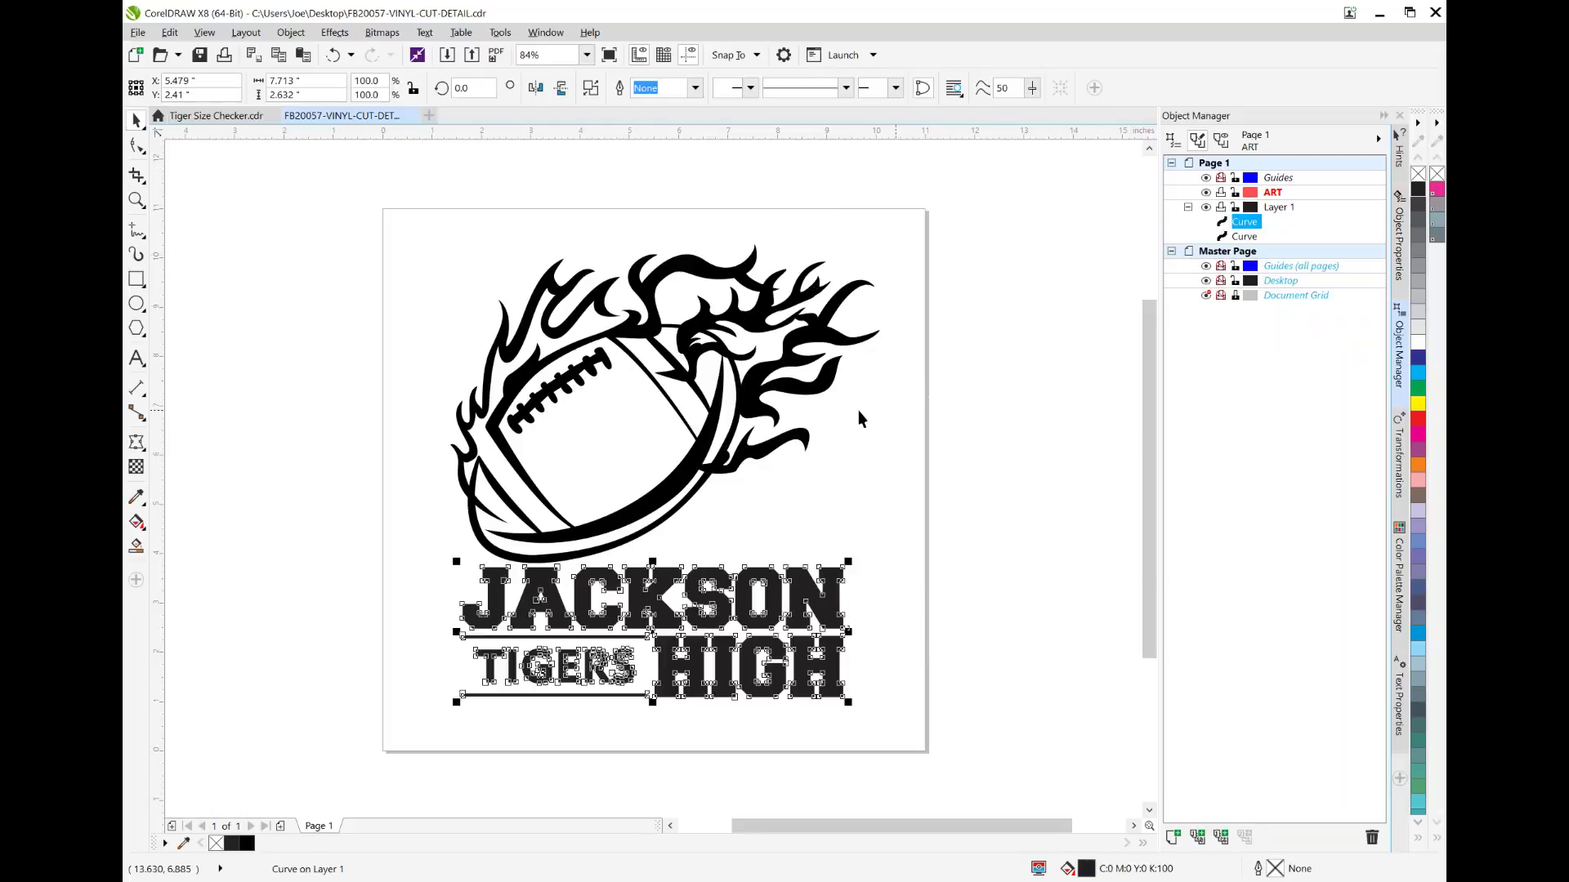
Step: Skew the welded lettering by 0 horizontally and 10 degrees vertically, with no copies
click(1406, 463)
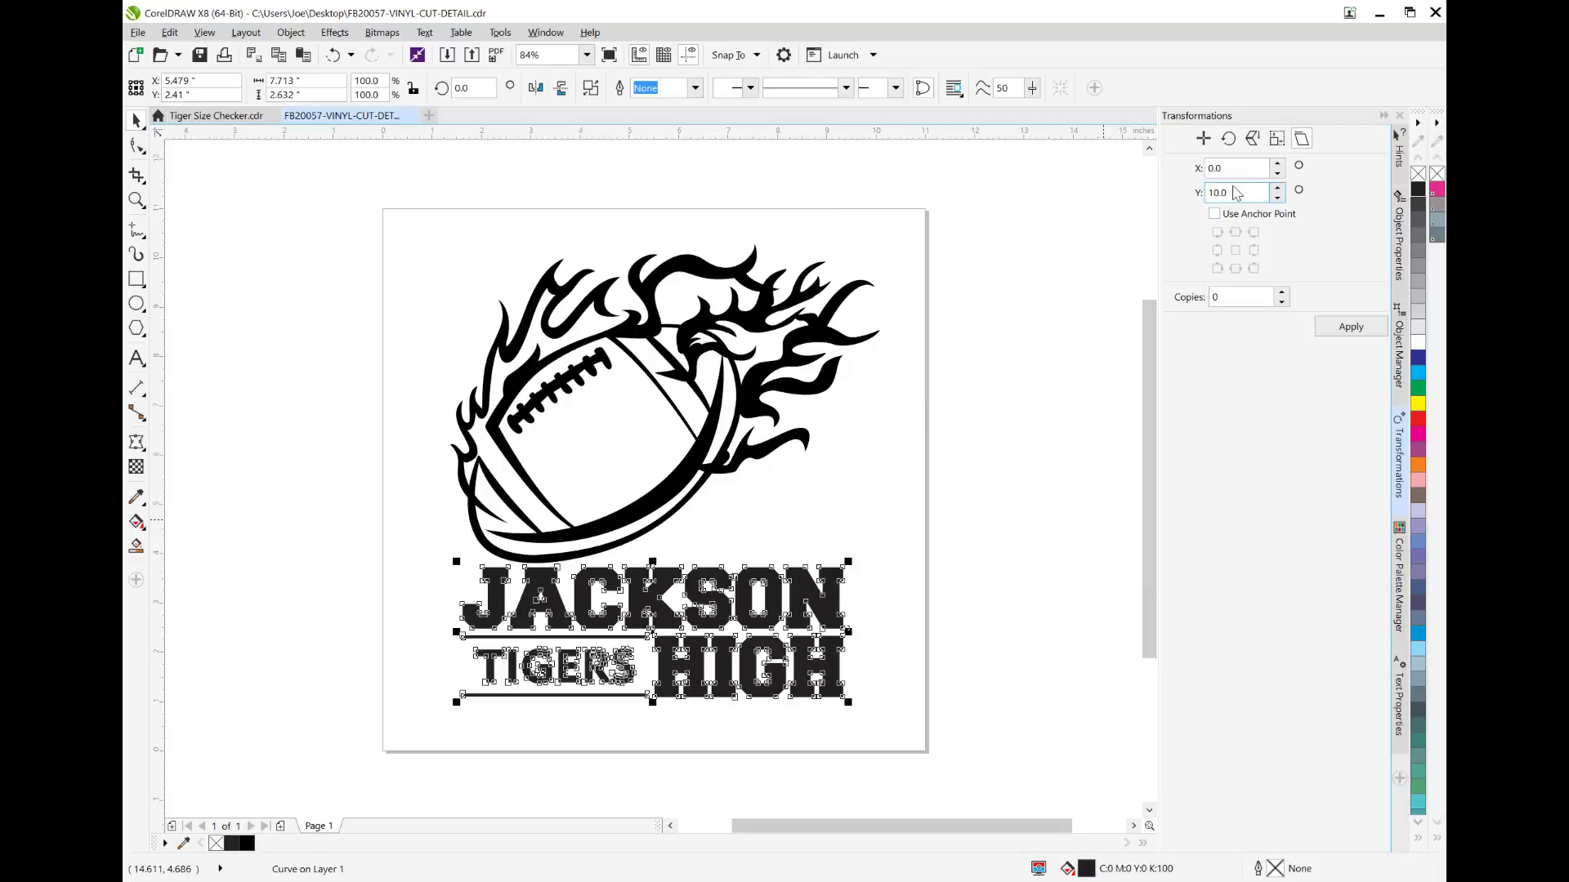
double_click(1248, 191)
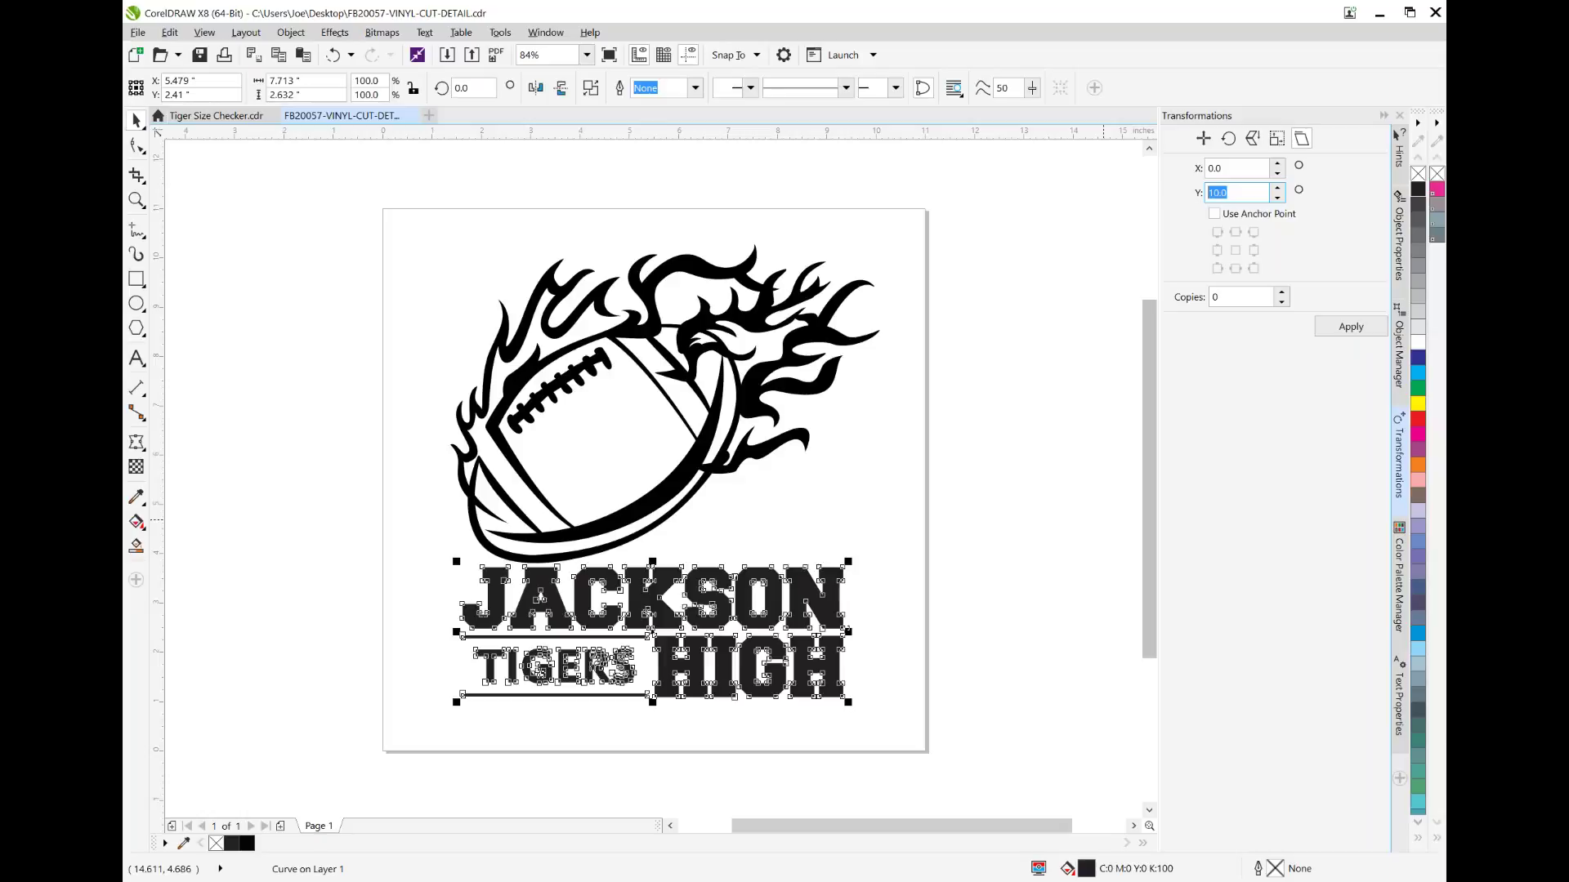
click(1356, 326)
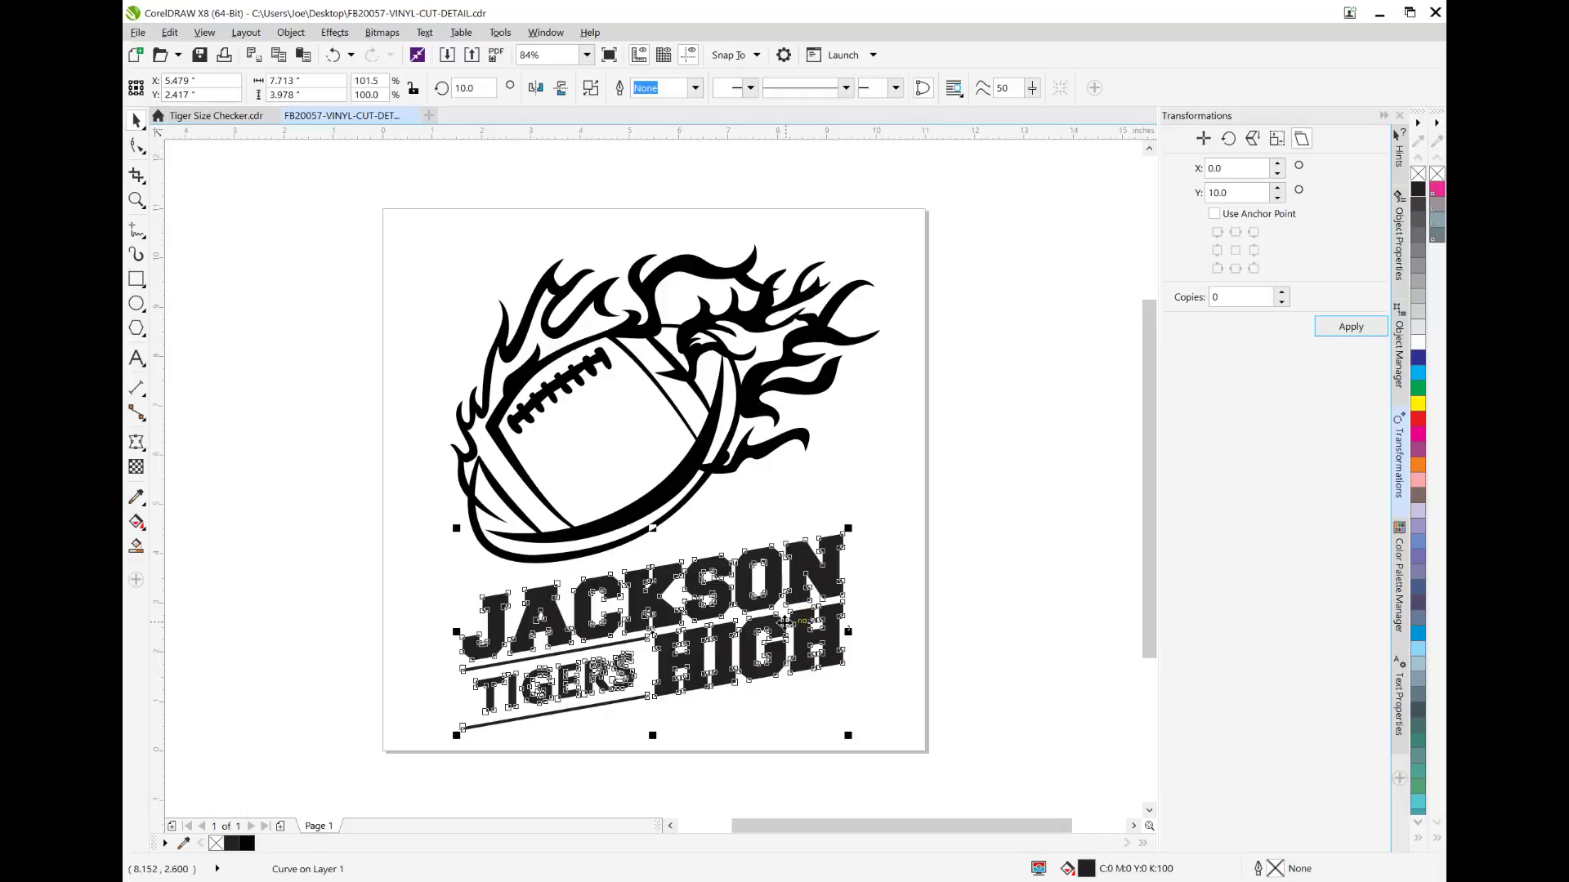
Step: Move the skewed lettering up against the football's lower edge, centered at about X 5.58 in, Y 2.98 in
mouse_move(796, 587)
mouse_down()
mouse_move(818, 557)
mouse_move(791, 566)
mouse_up()
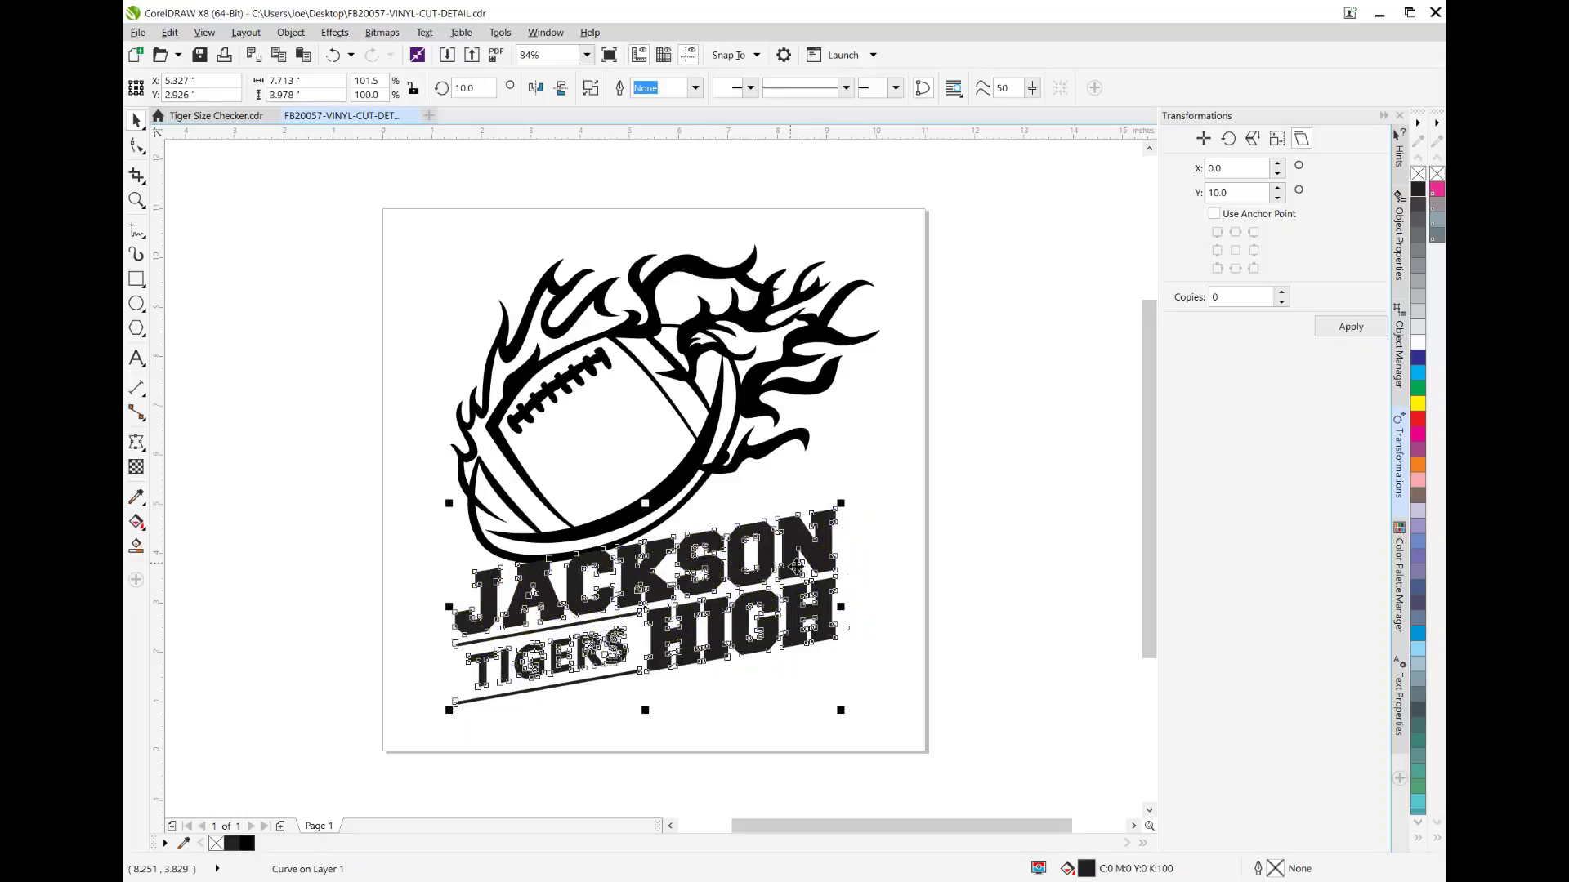
click(890, 618)
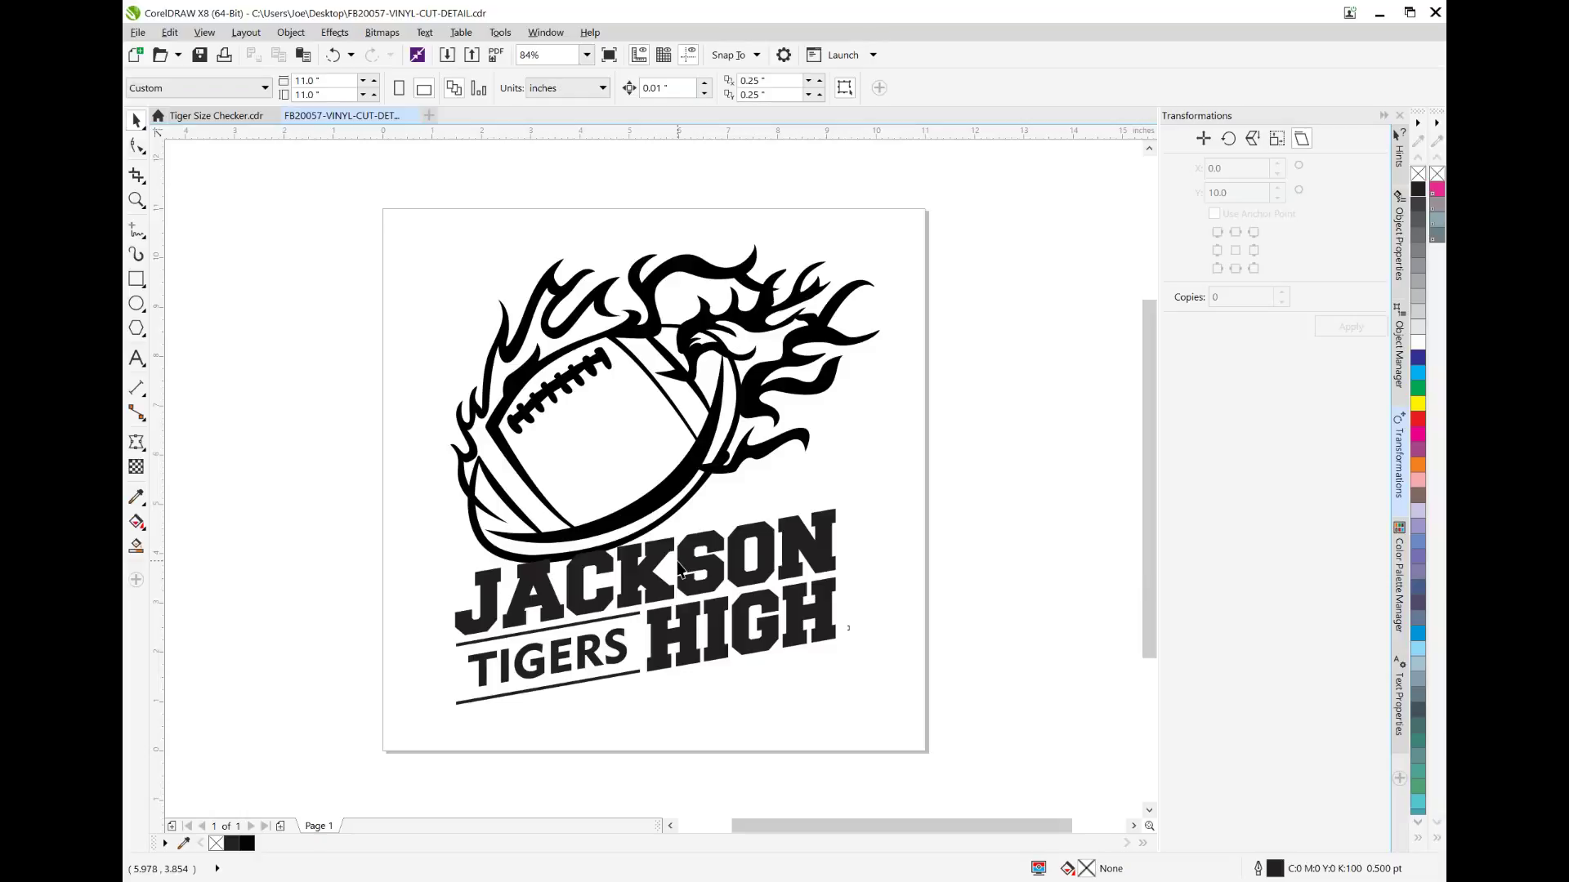
drag(685, 645, 705, 558)
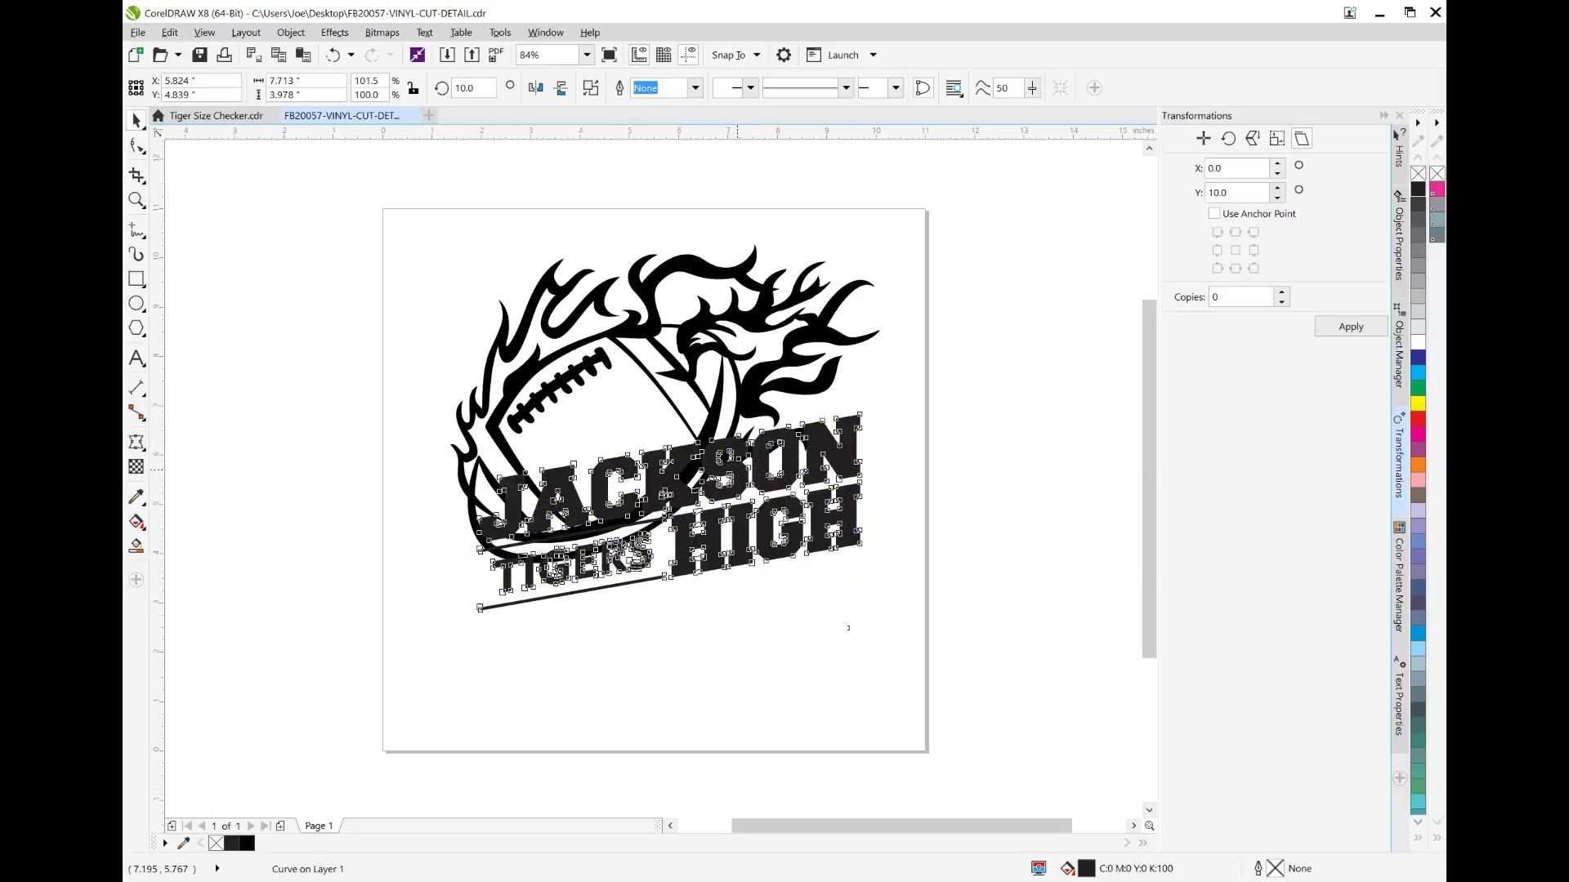
drag(737, 466, 737, 561)
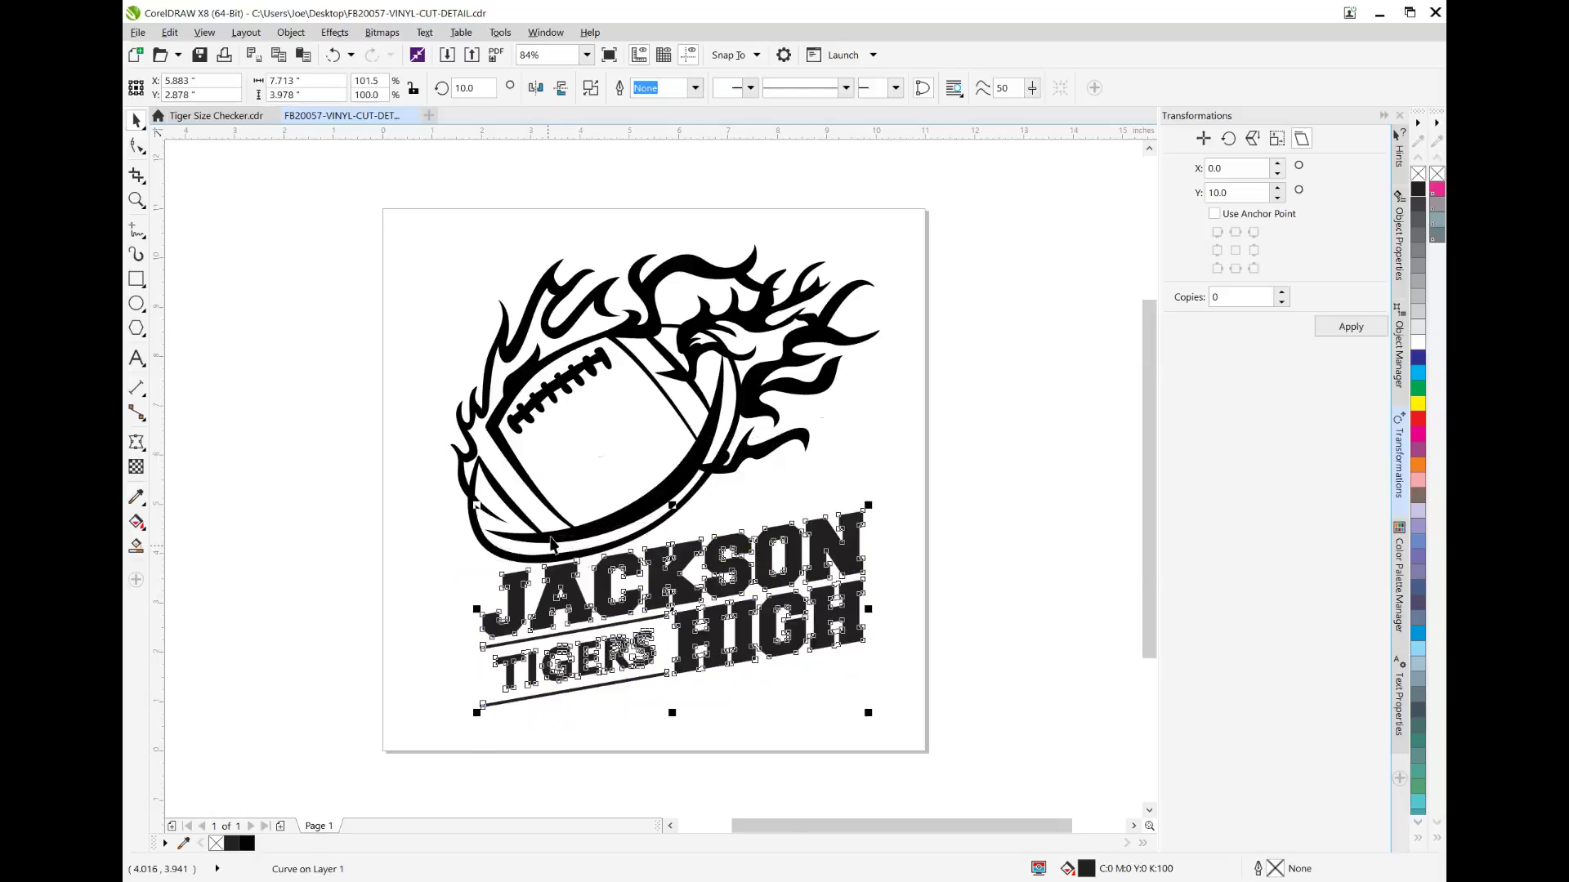
drag(739, 578, 826, 552)
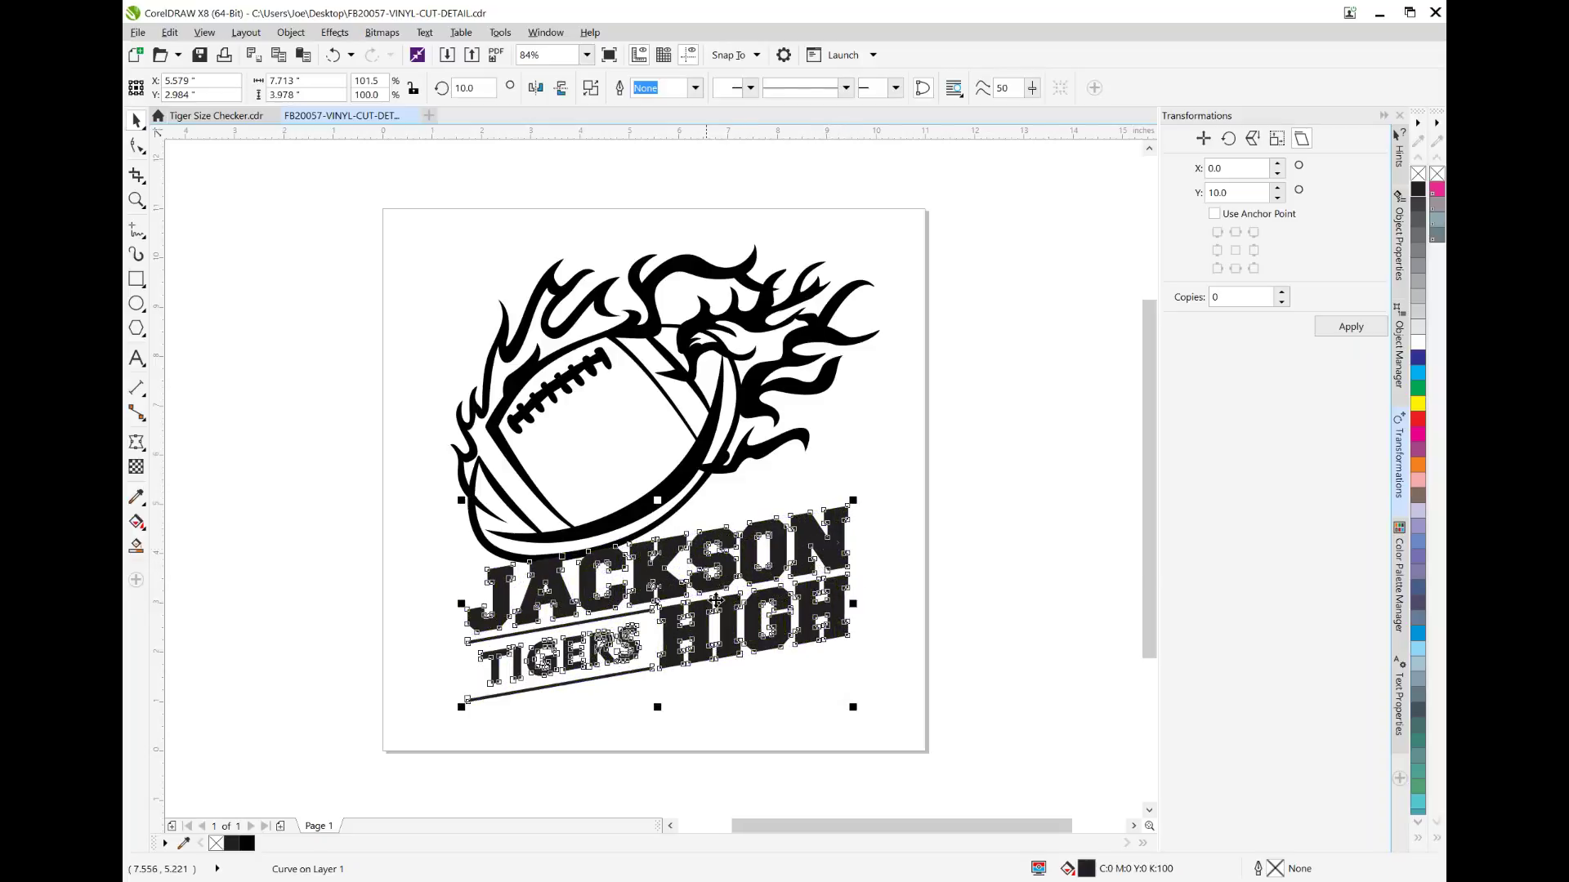
click(933, 572)
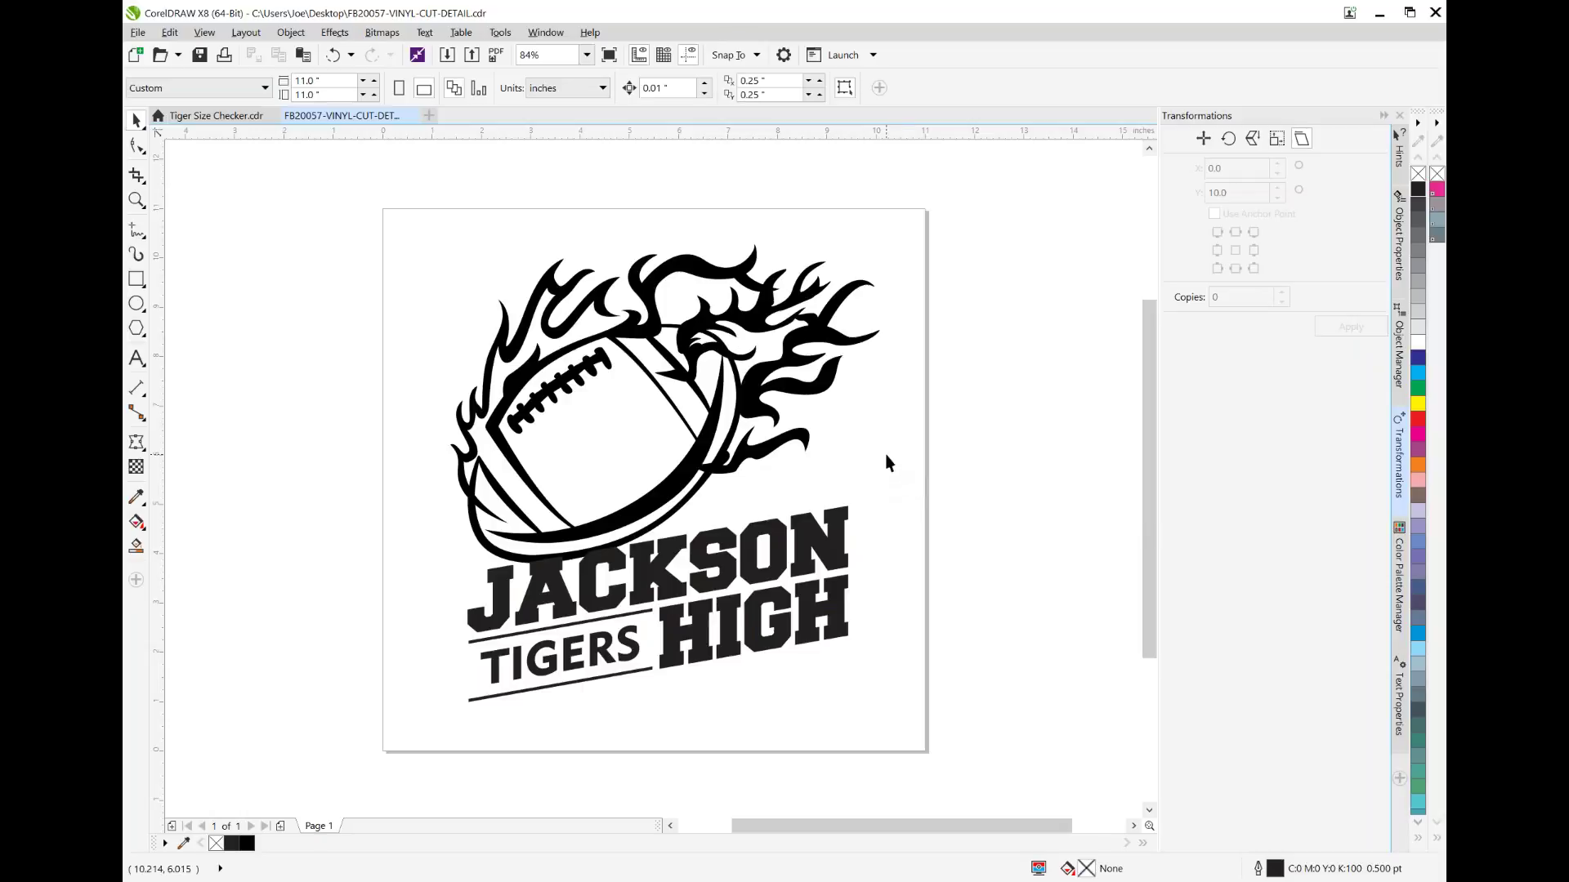
Step: Weld the football and the lettering into one curve and show the design in Wireframe view
click(753, 392)
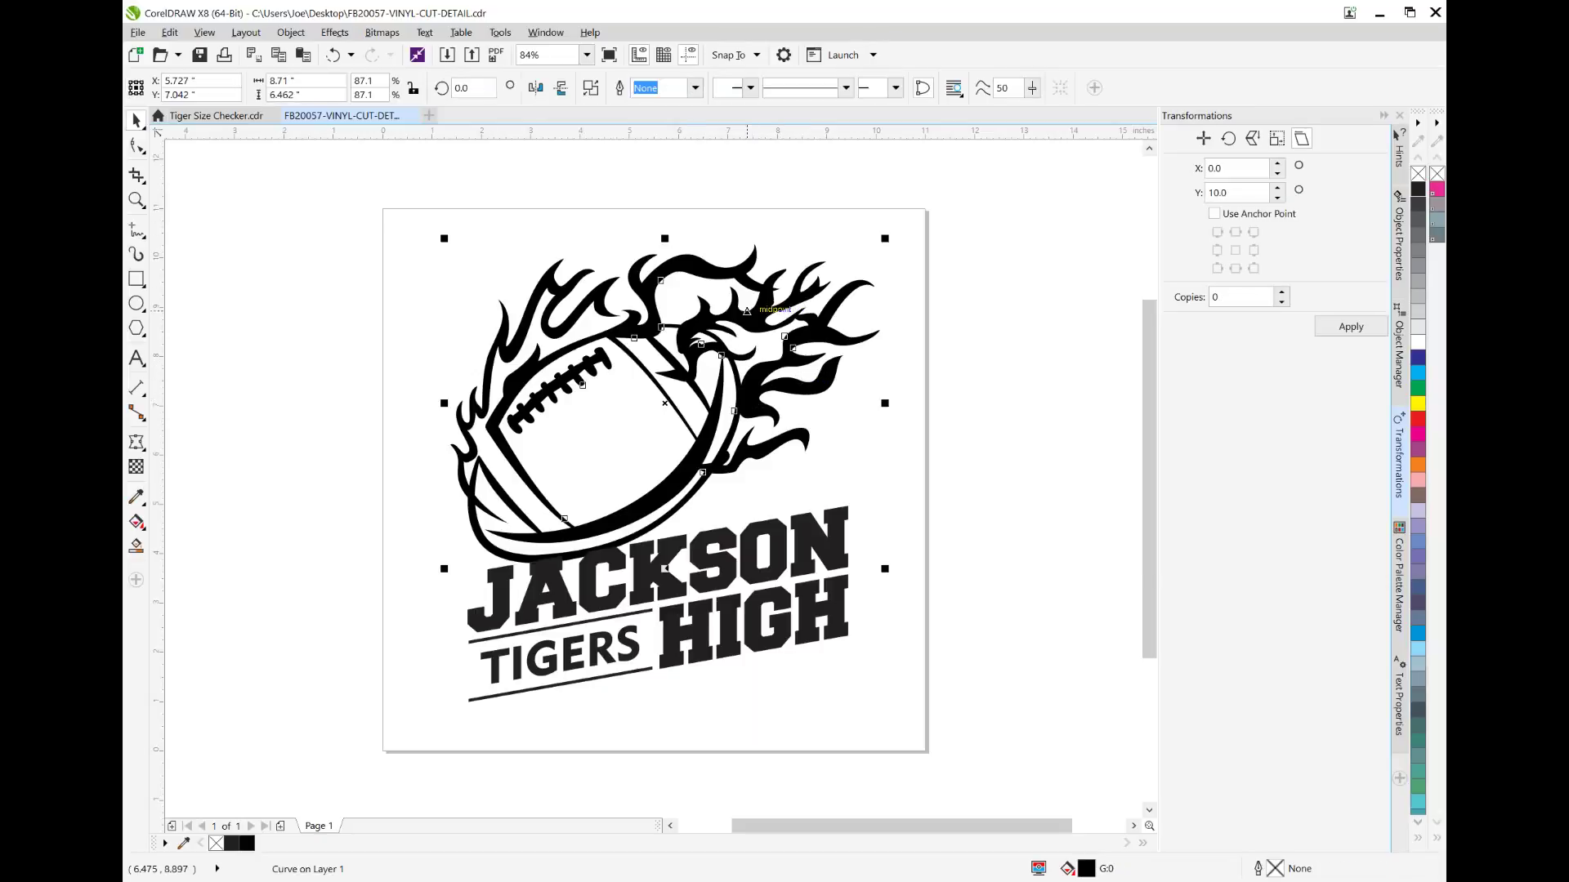
click(1400, 355)
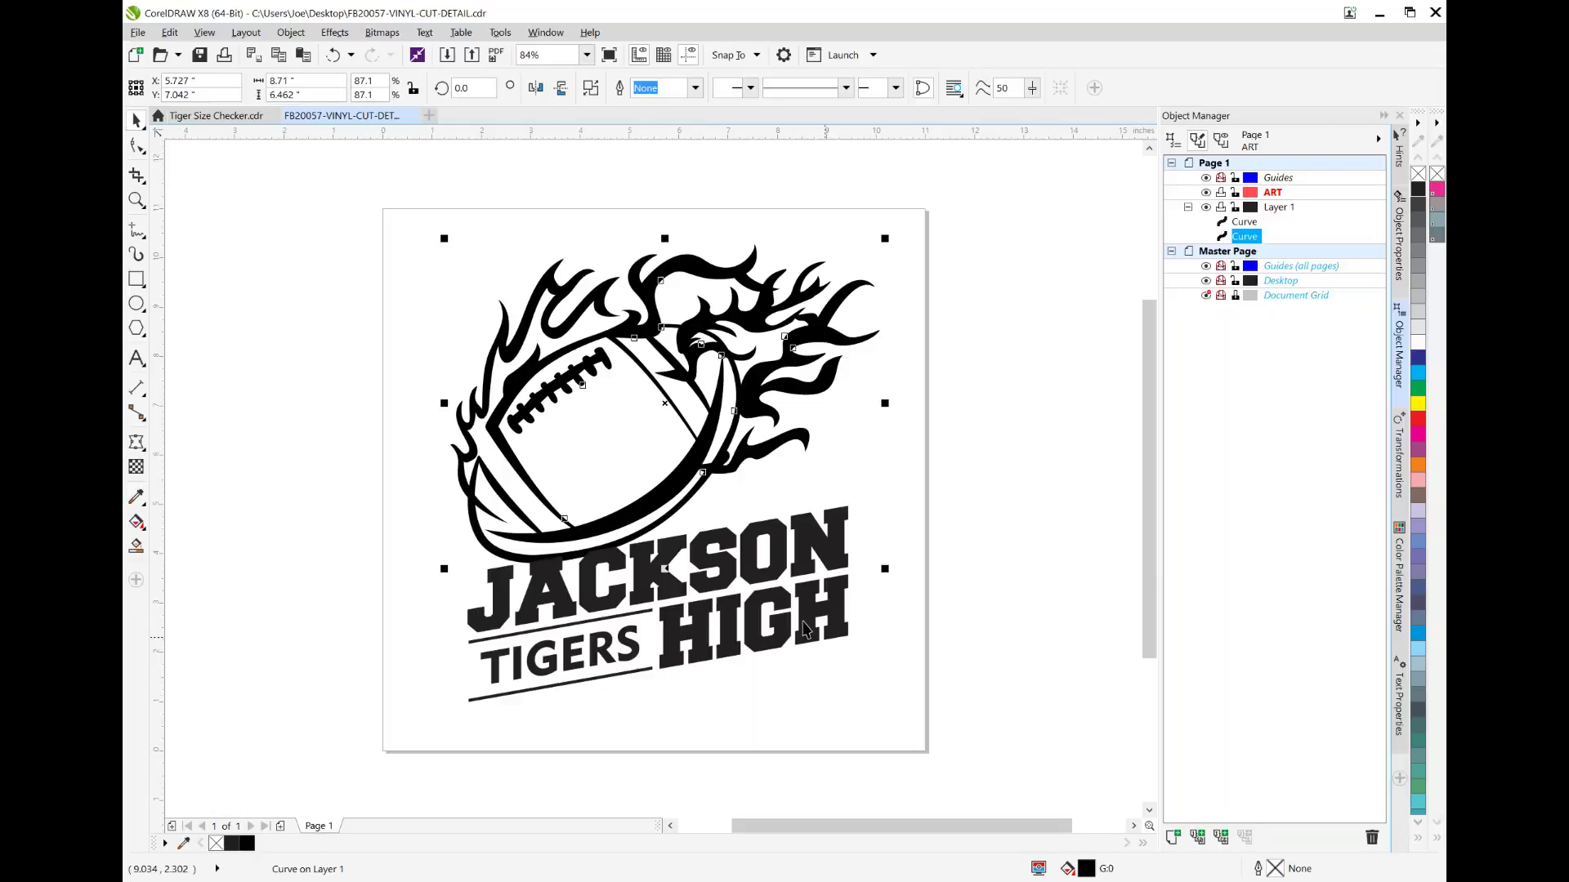
ctrl+click(1245, 223)
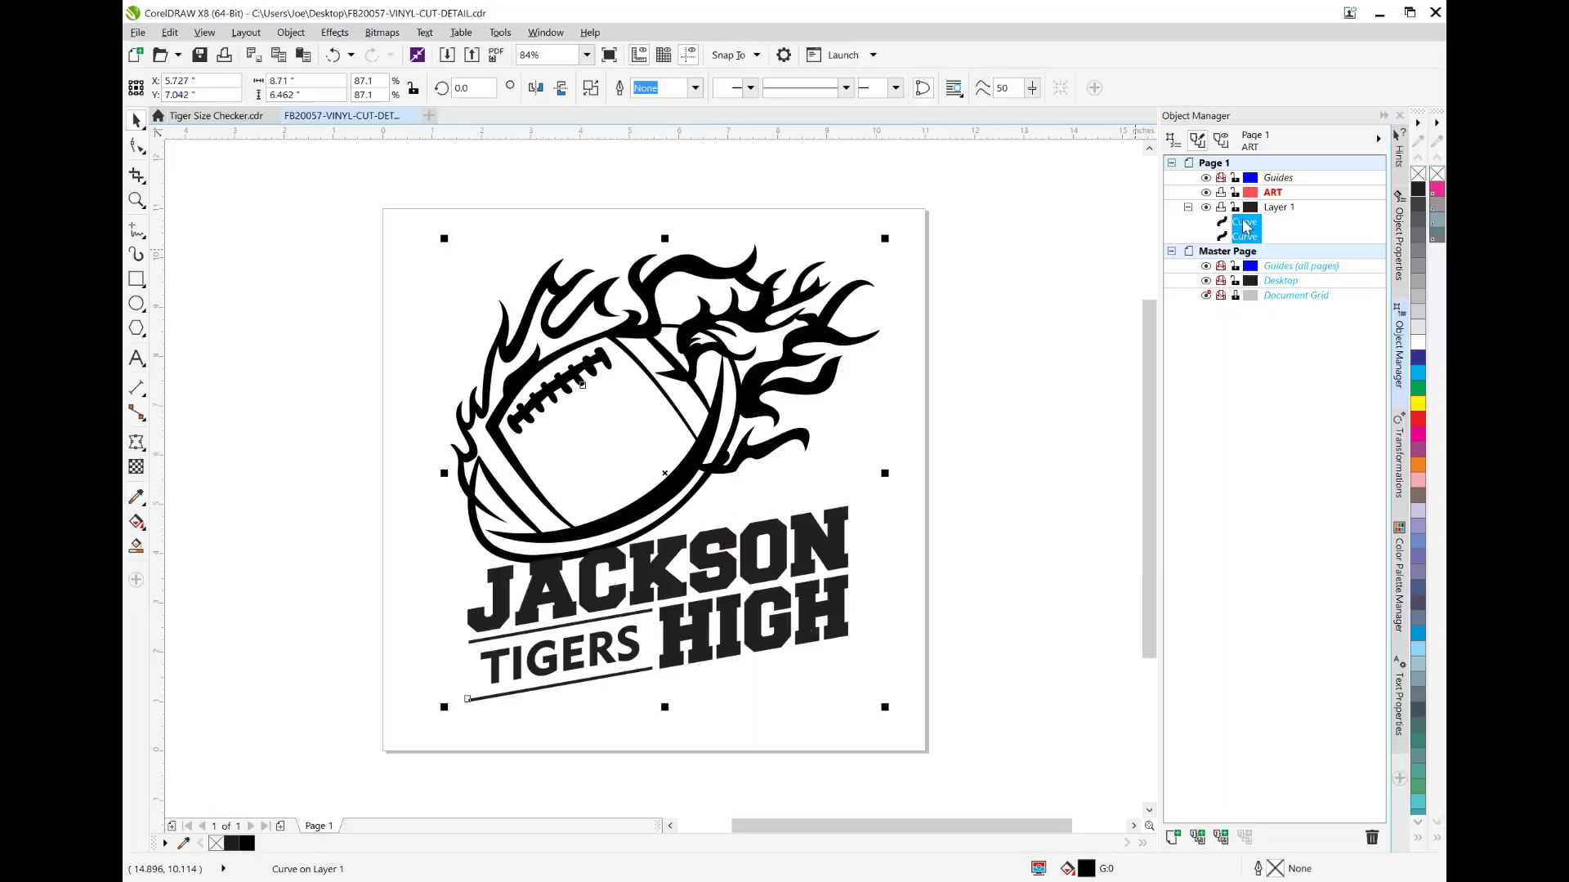
click(614, 90)
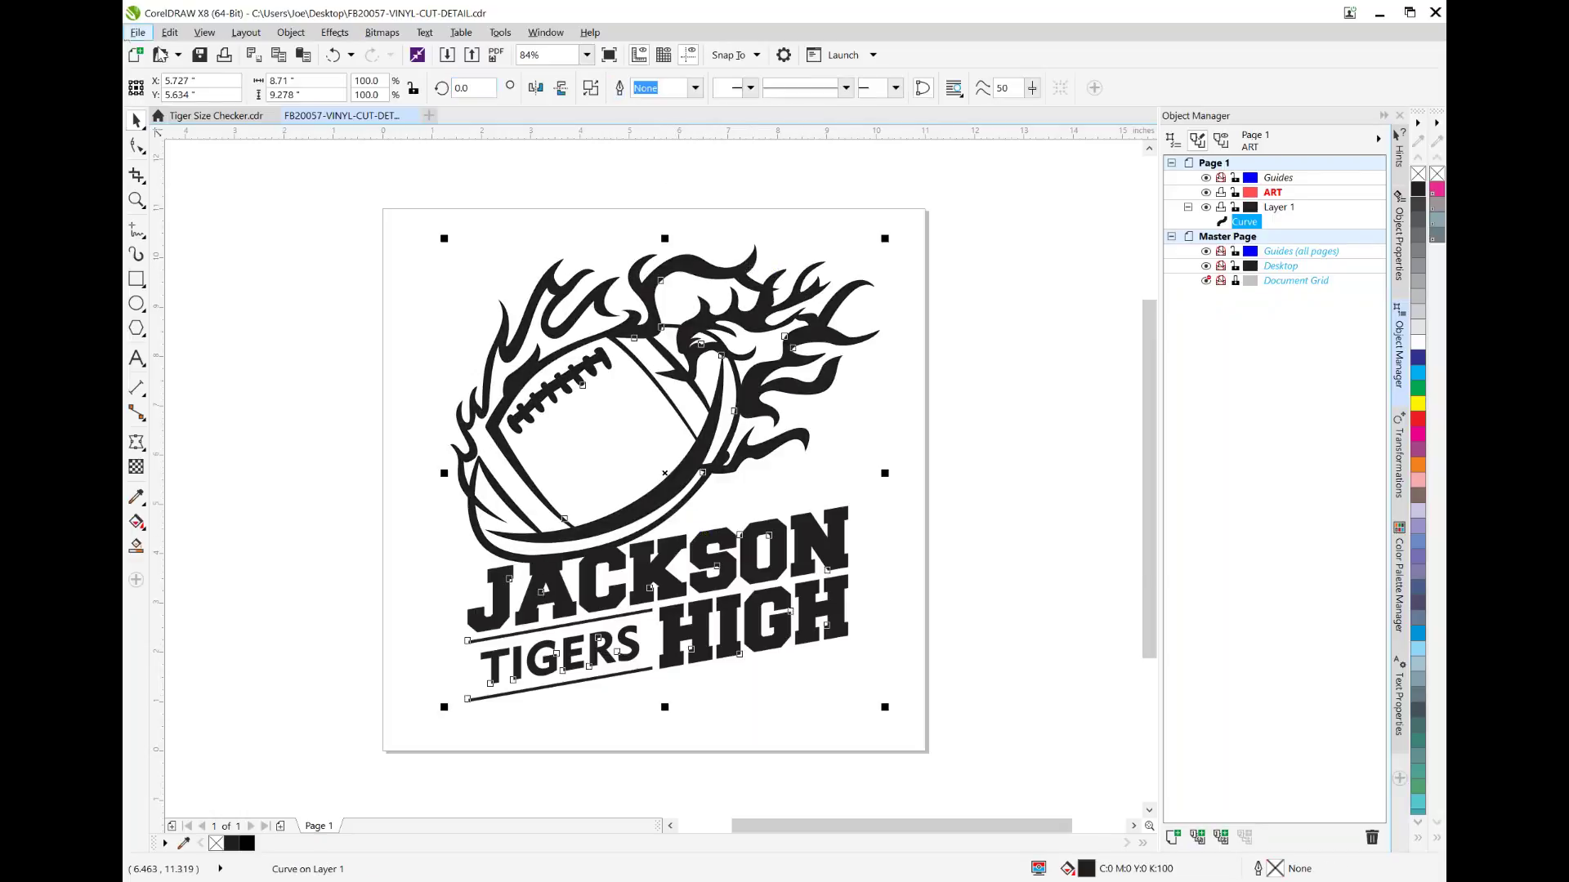
click(204, 32)
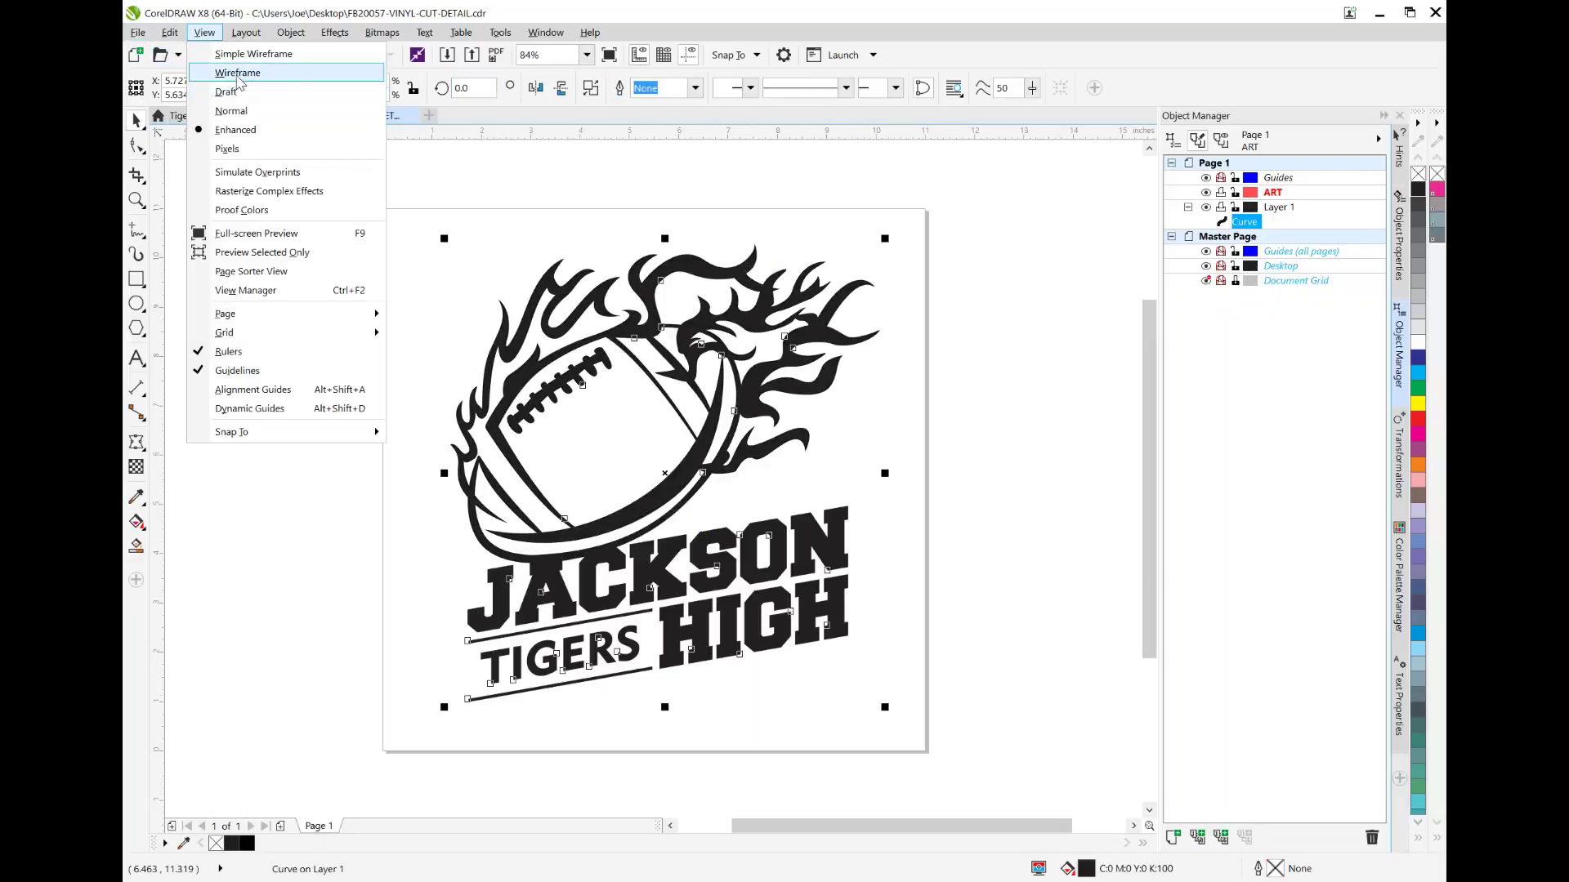
click(237, 70)
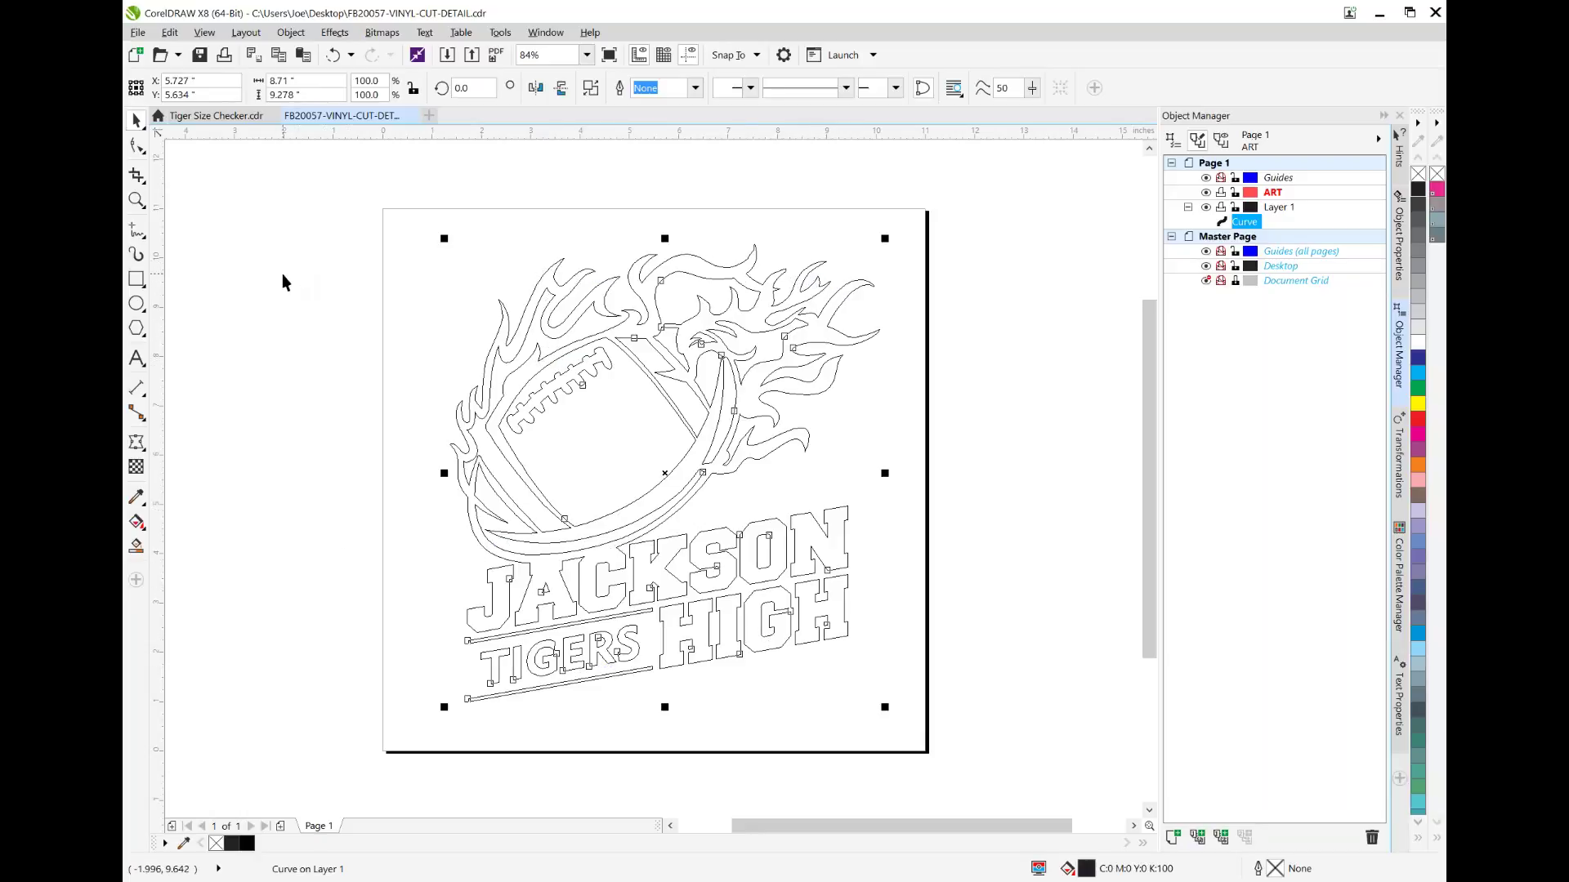
Step: Return the design's display to Normal view so the solid fills show
click(205, 33)
click(207, 29)
click(204, 32)
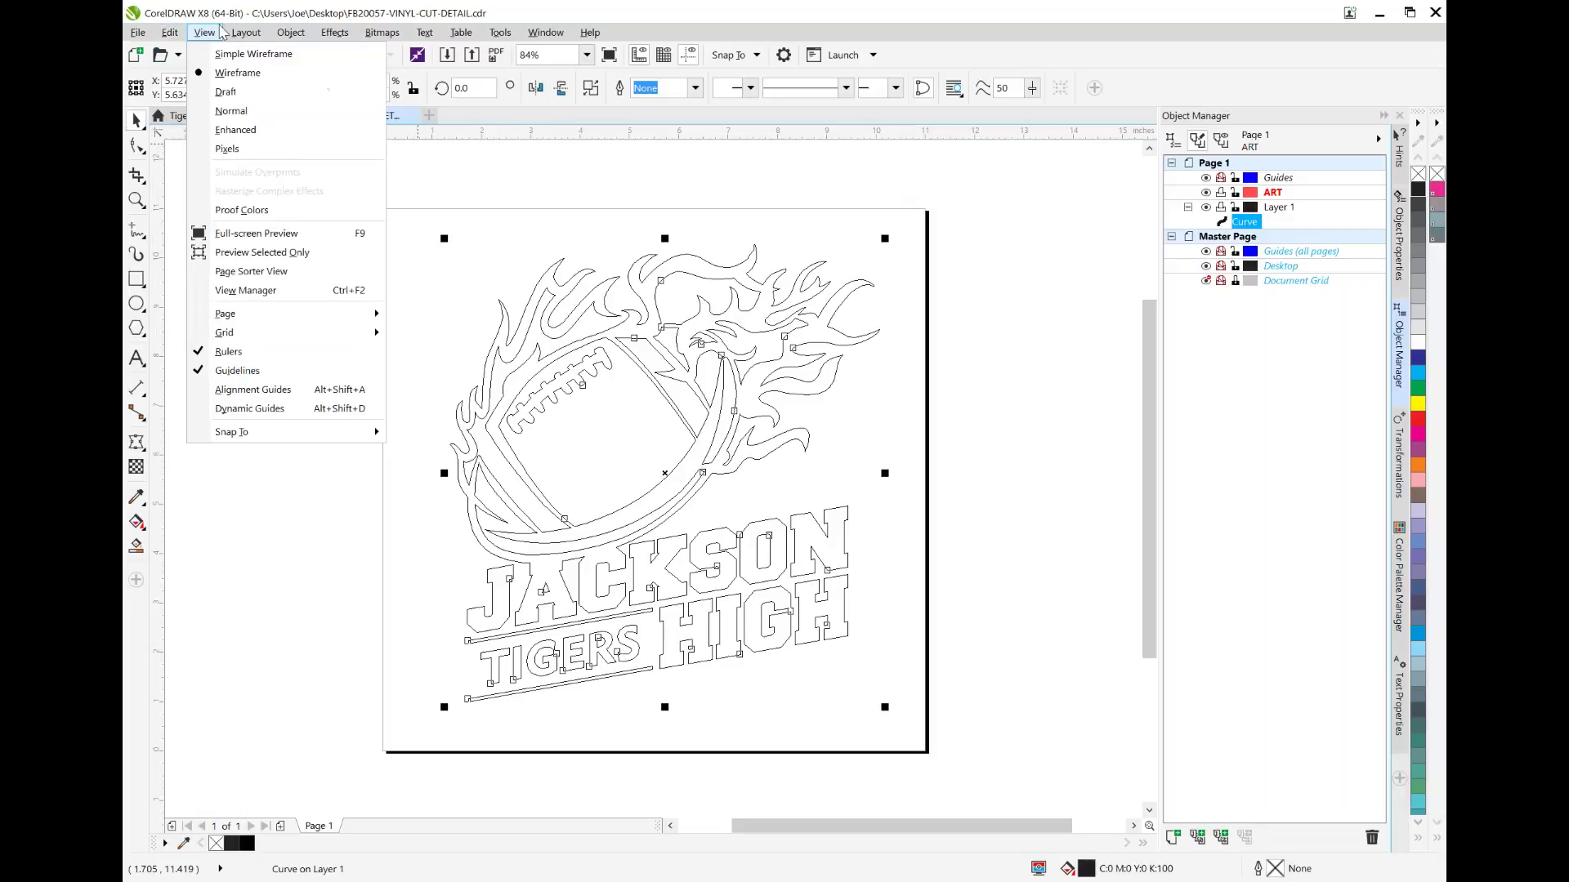
click(233, 112)
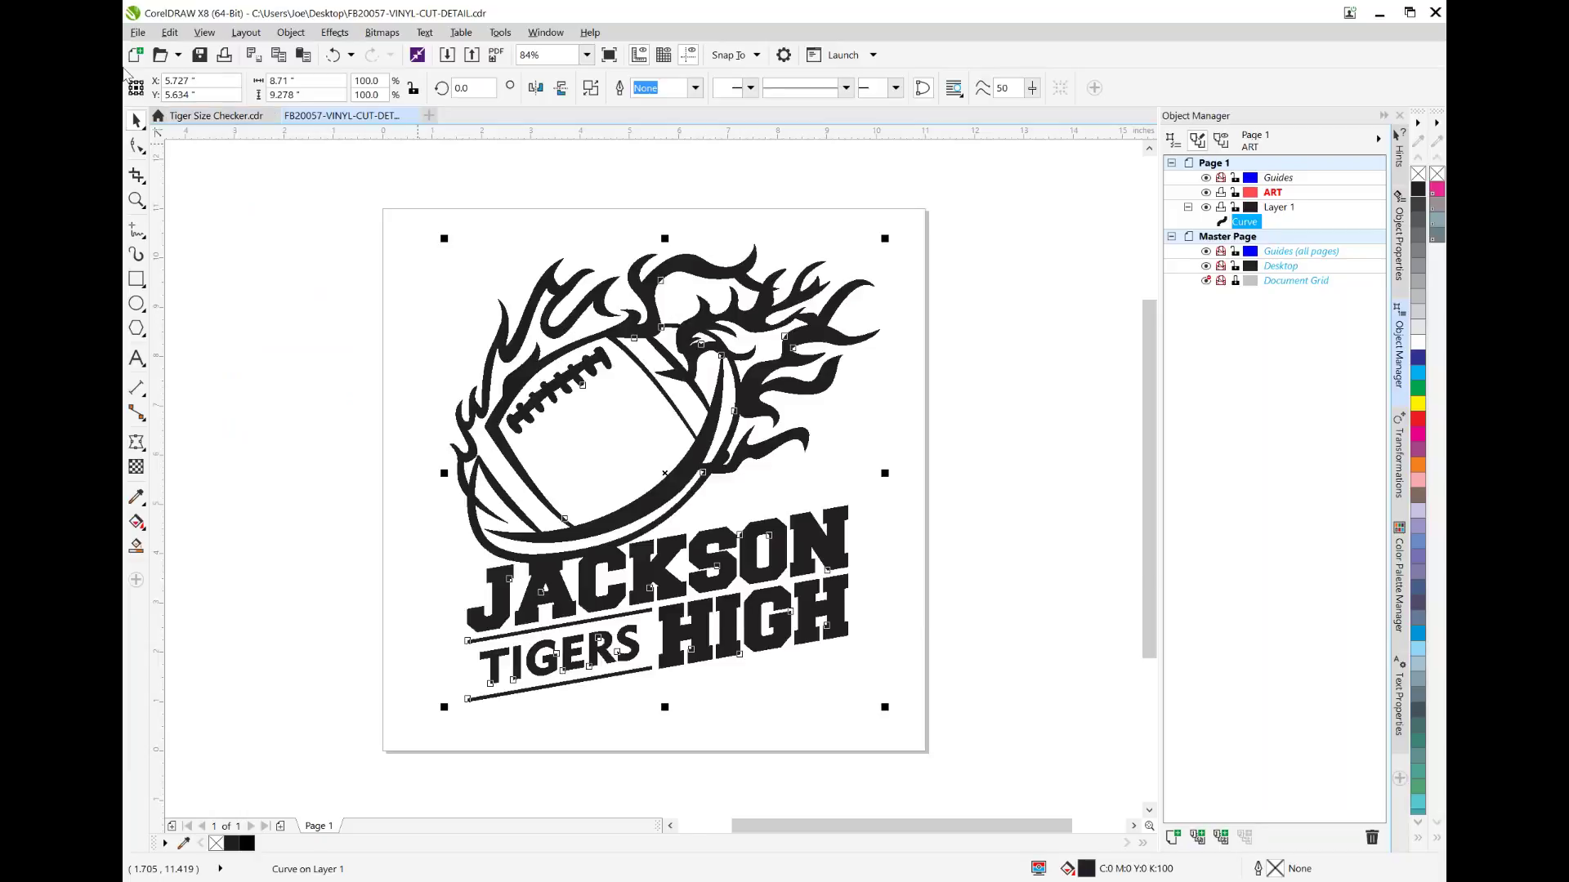
Step: Paste a copy of the welded curve in place and move it into Layer 1 above the original curve
click(636, 323)
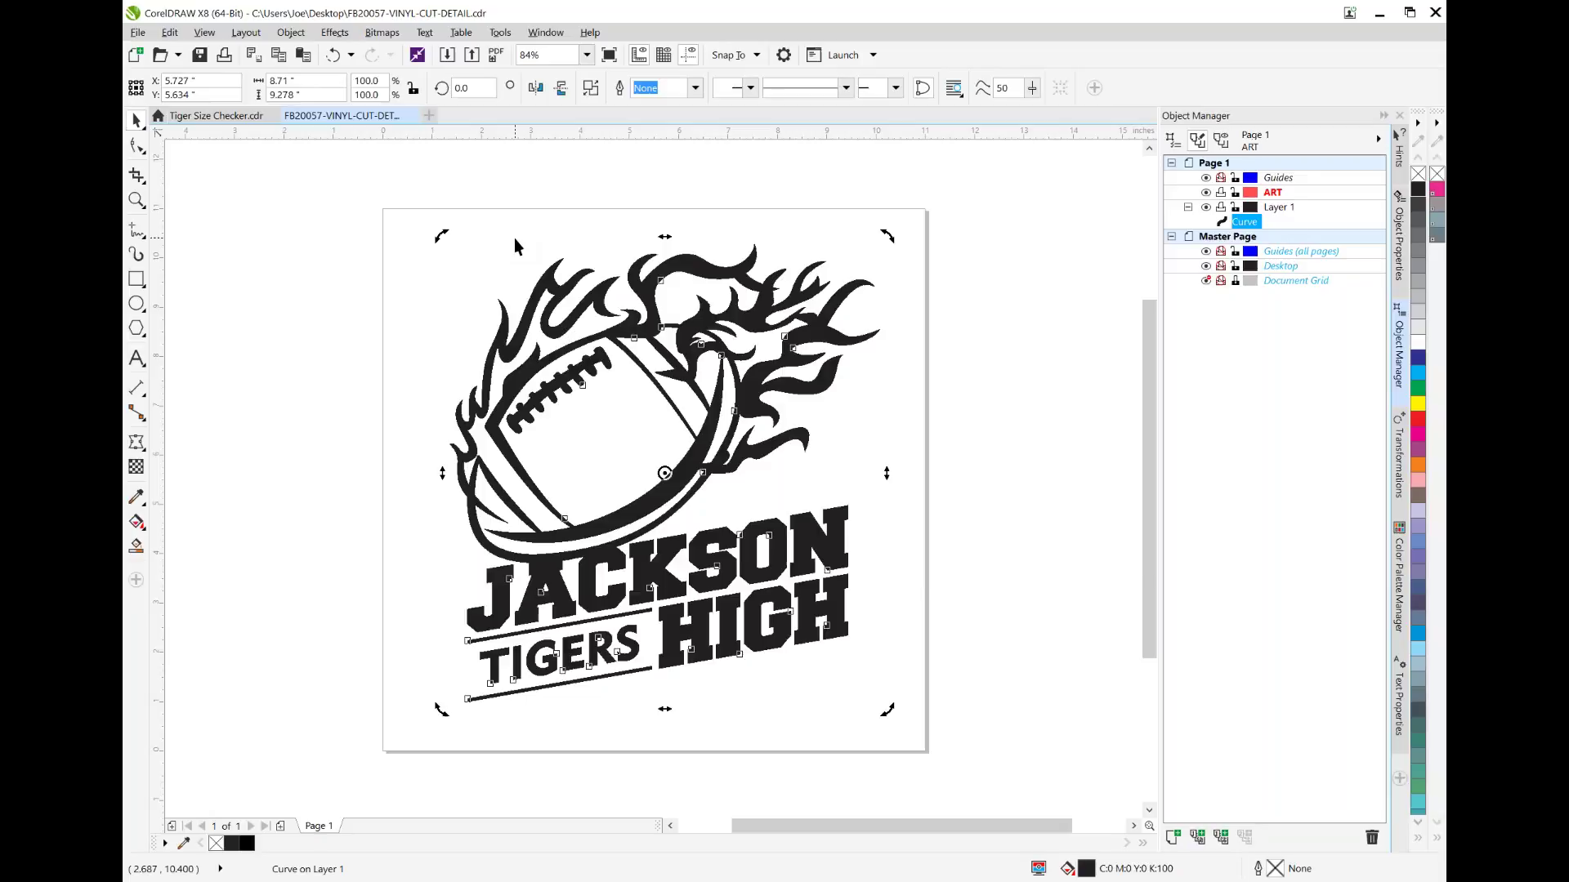
key(ctrl+v)
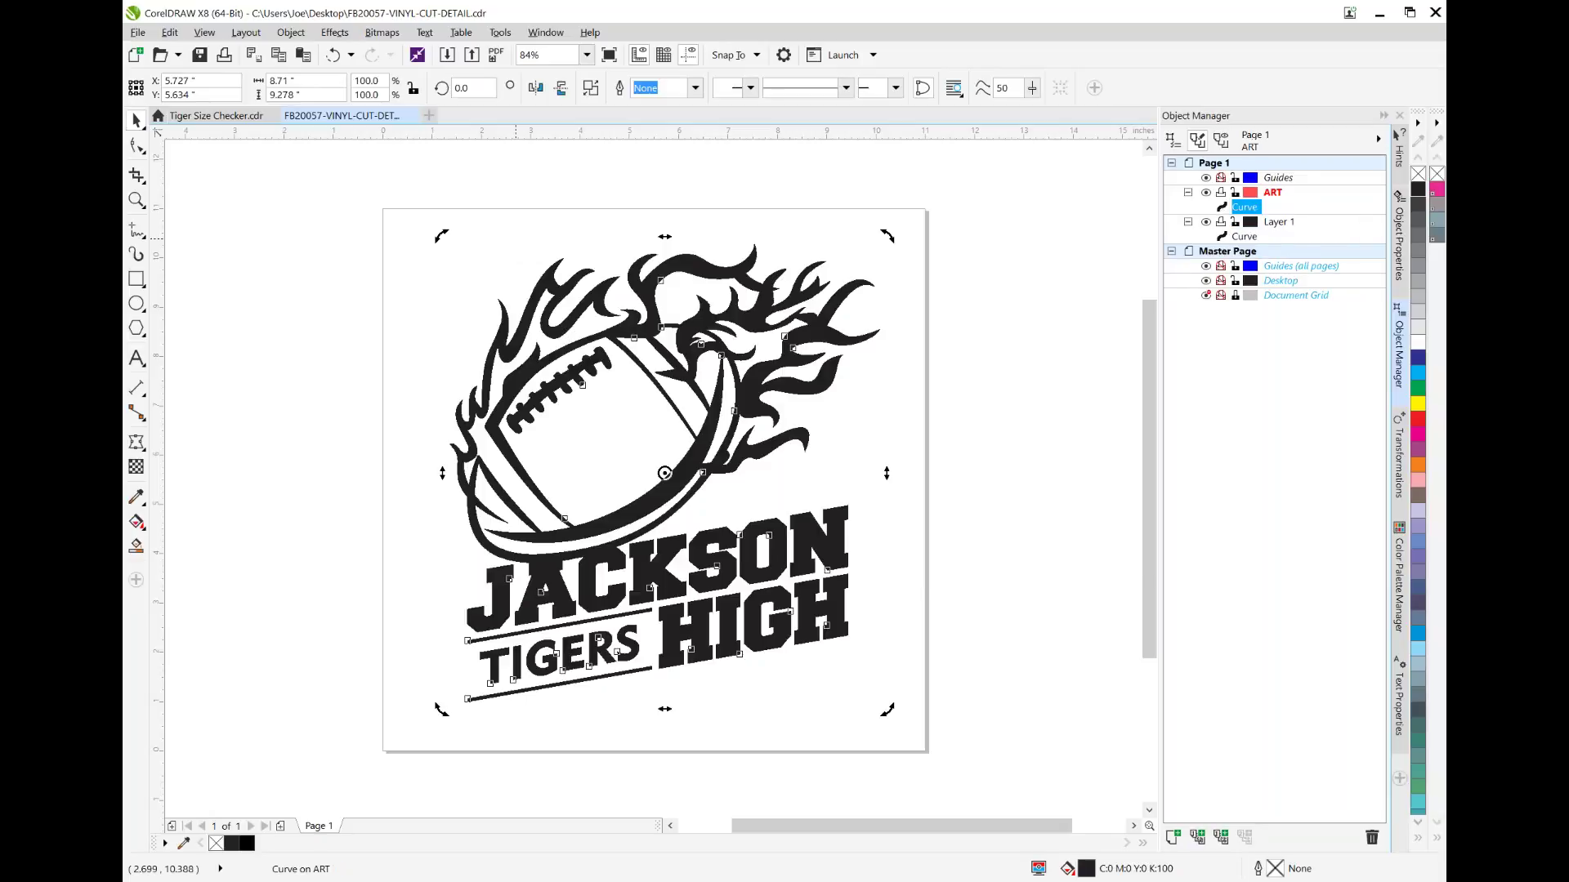
drag(1247, 210, 1248, 229)
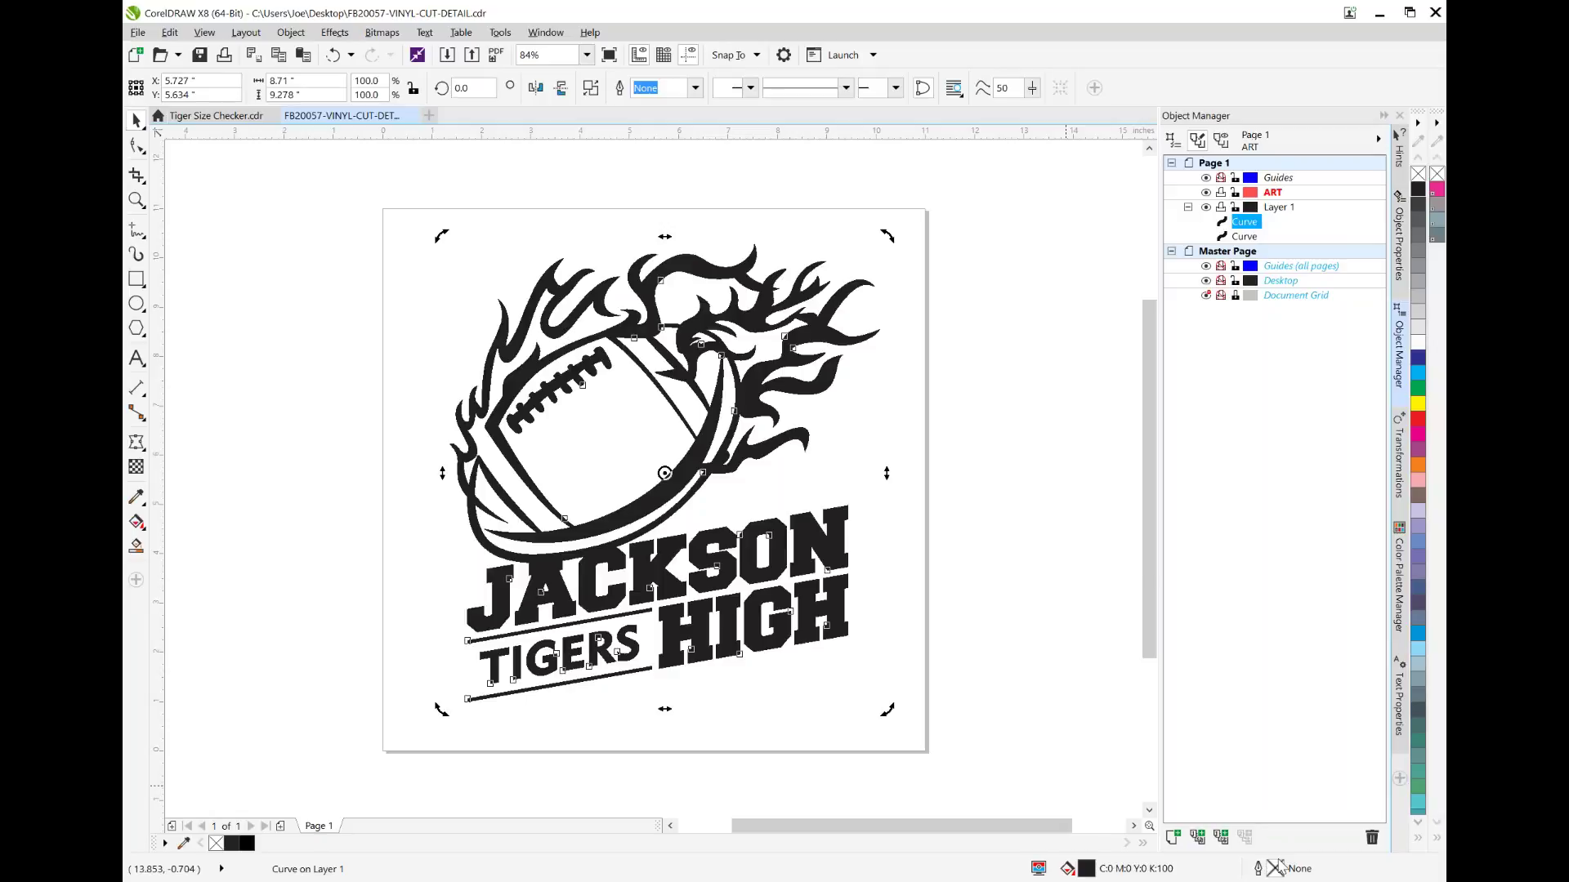
Step: Set the outline width of the copied curve to Hairline in the outline pen settings
click(1435, 14)
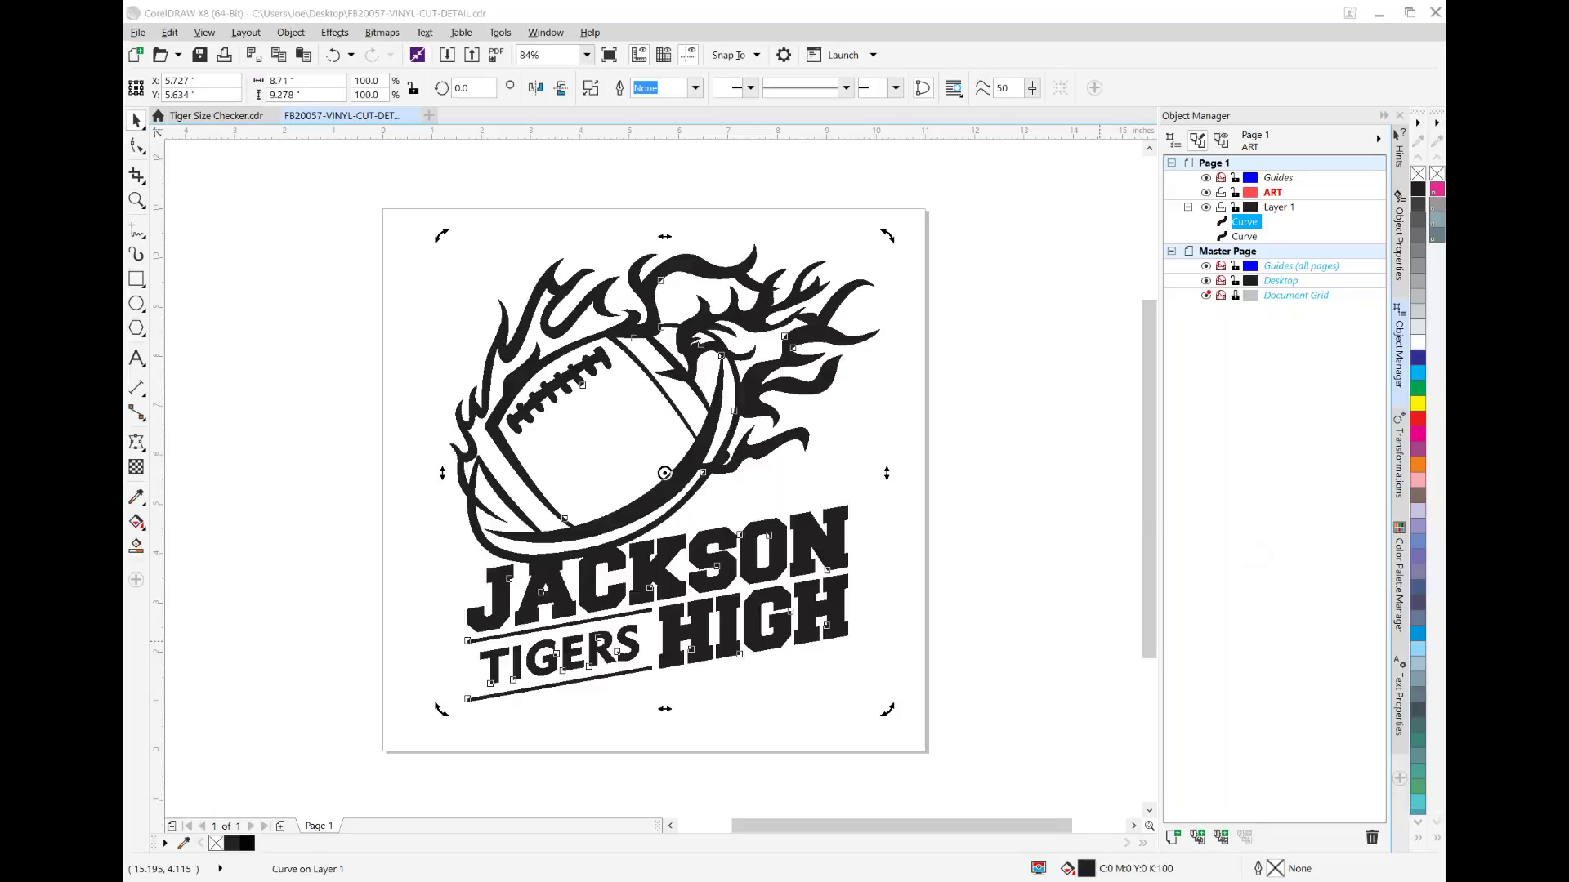
double_click(1276, 869)
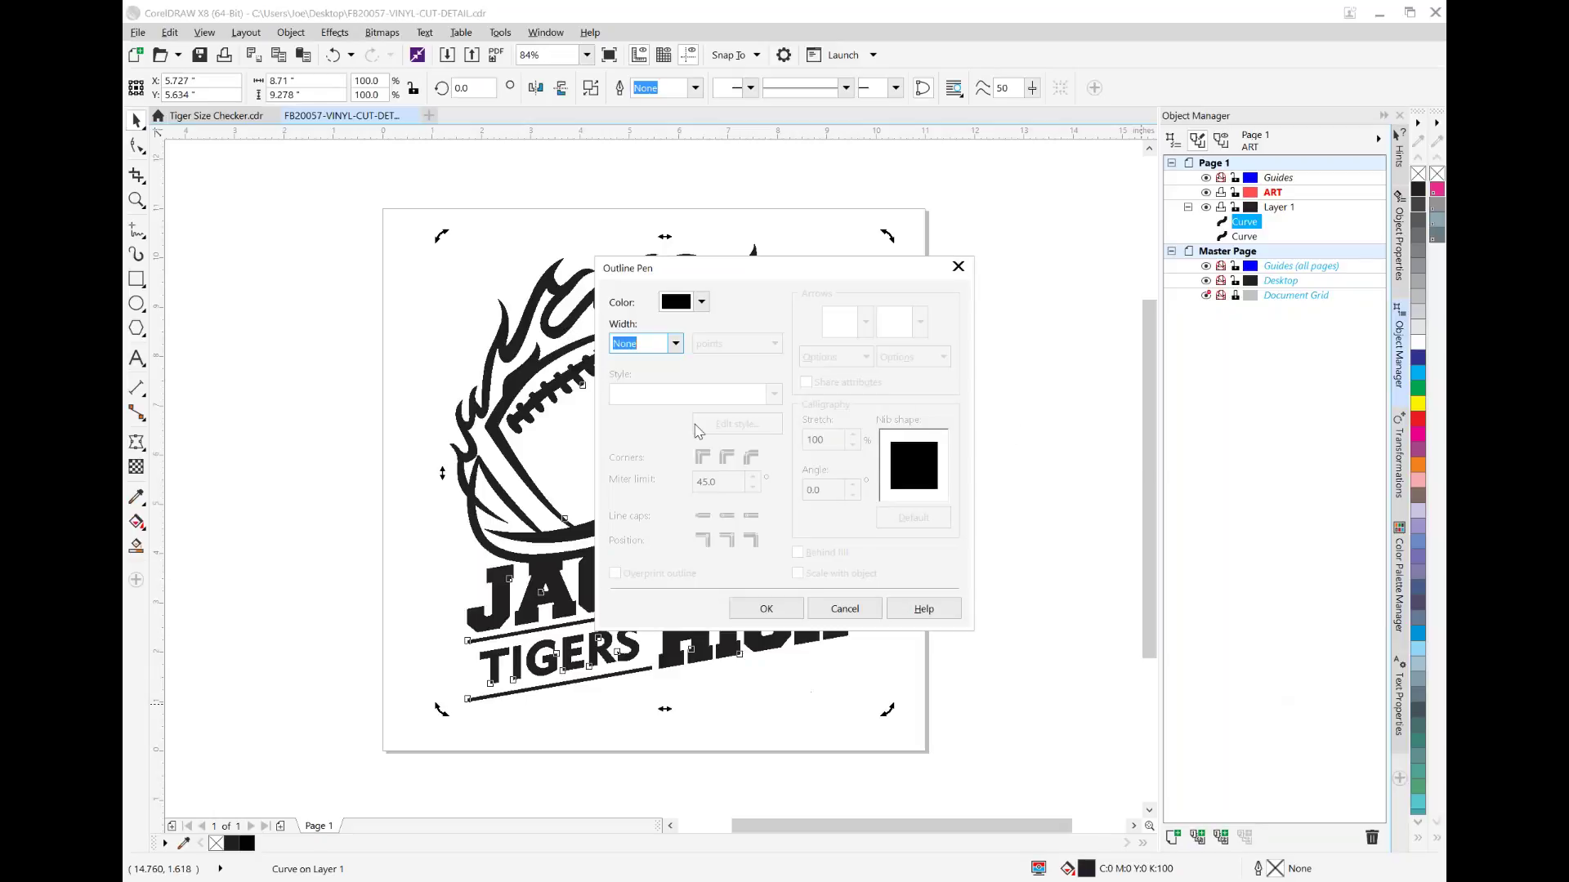
click(675, 343)
click(653, 378)
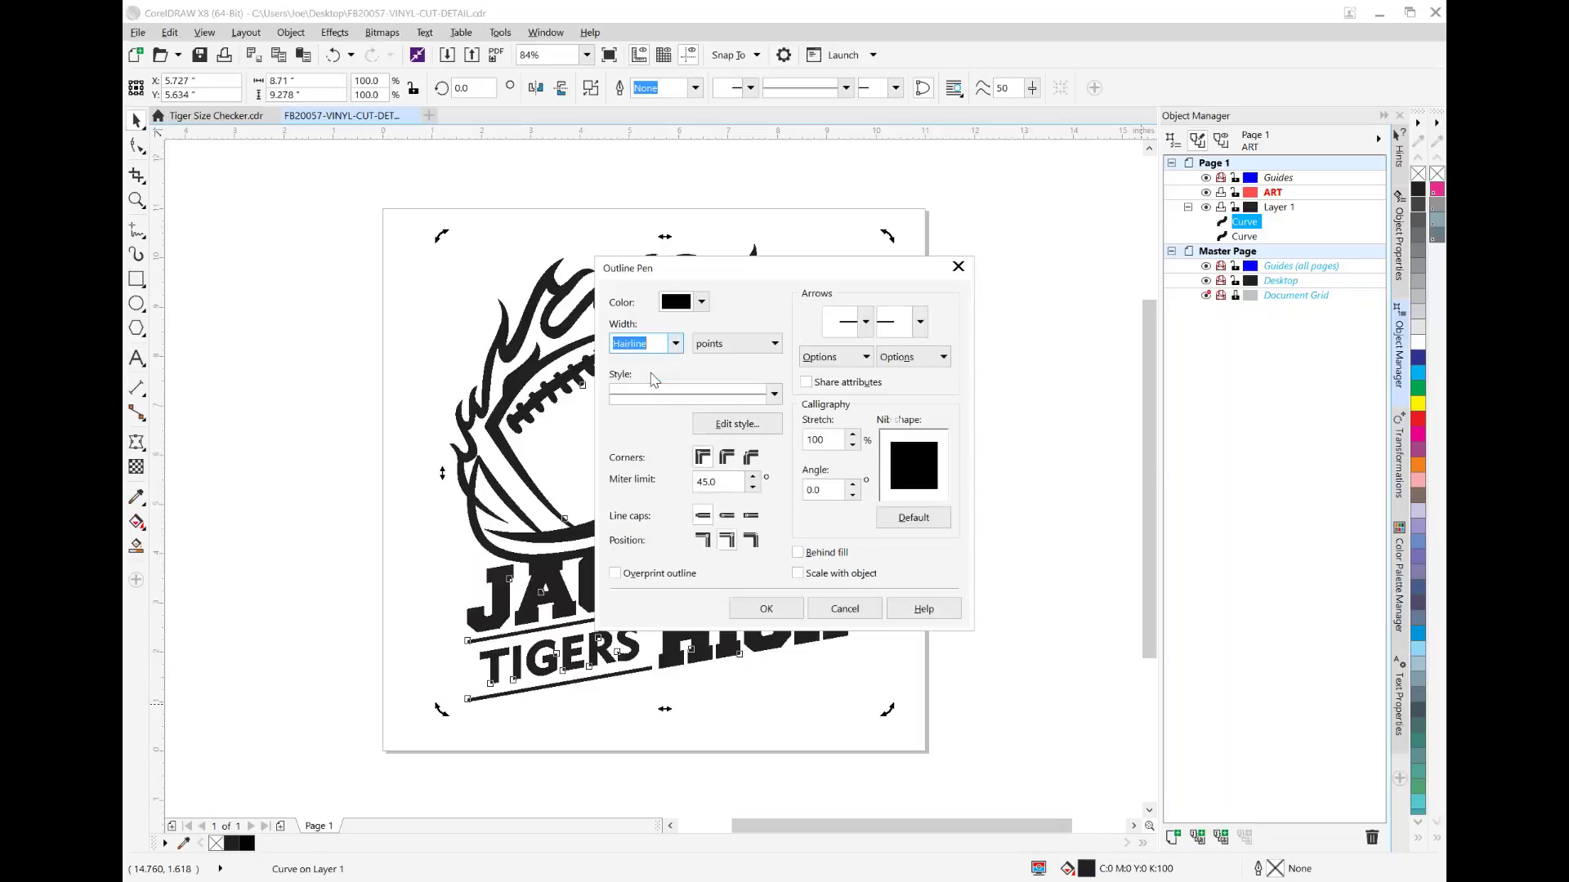
Step: Color the copied curve's outline with the magenta CutContour swatch from the Roland VersaWorks palette and remove the curve's fill
click(702, 304)
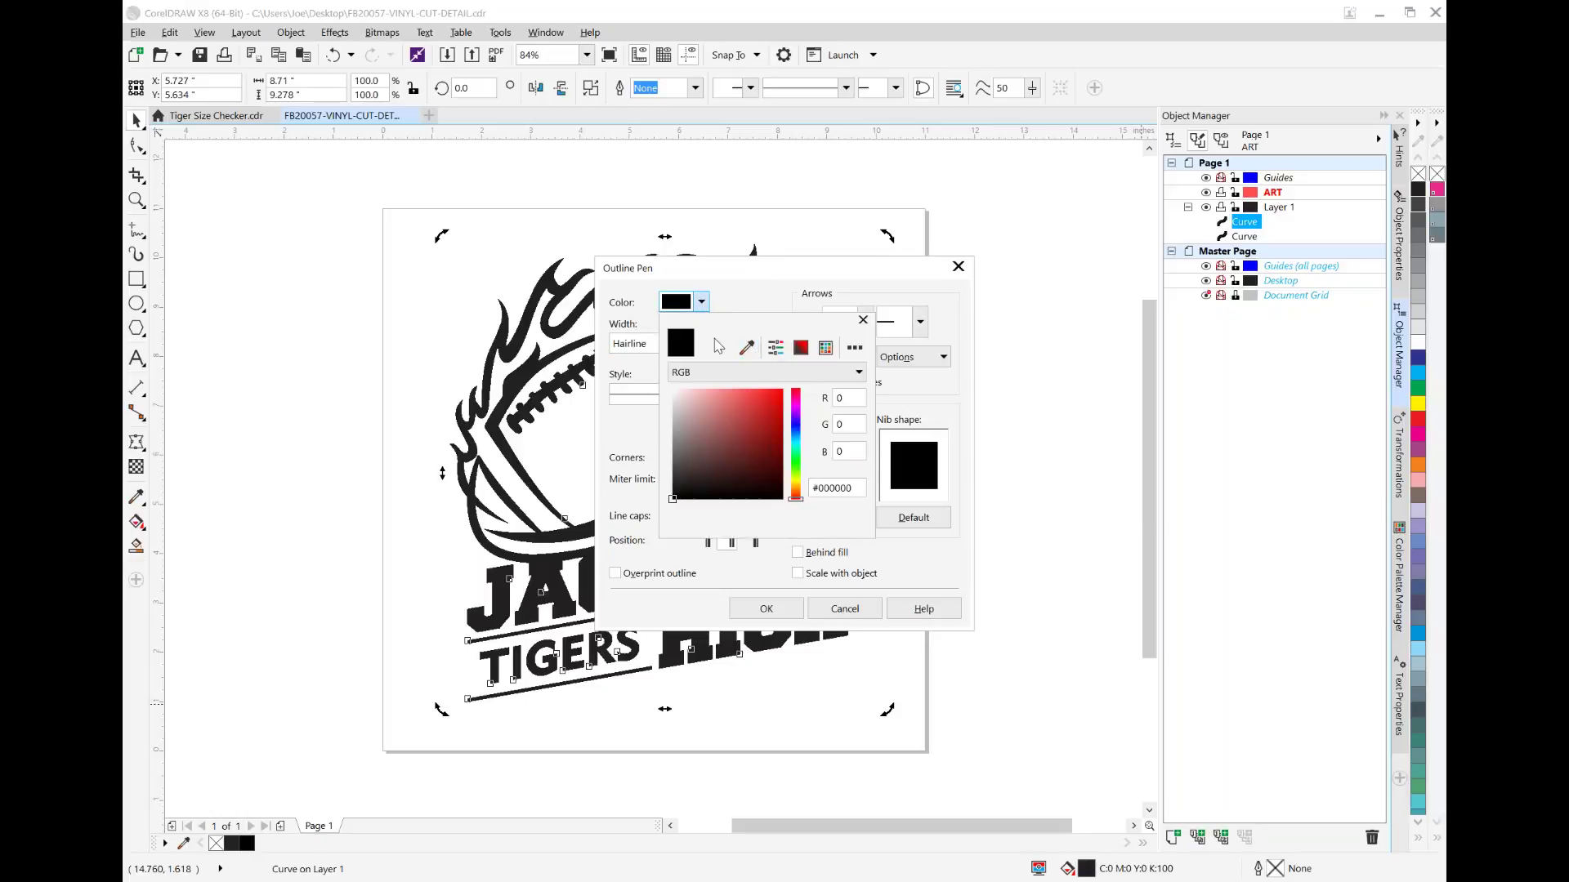
click(703, 372)
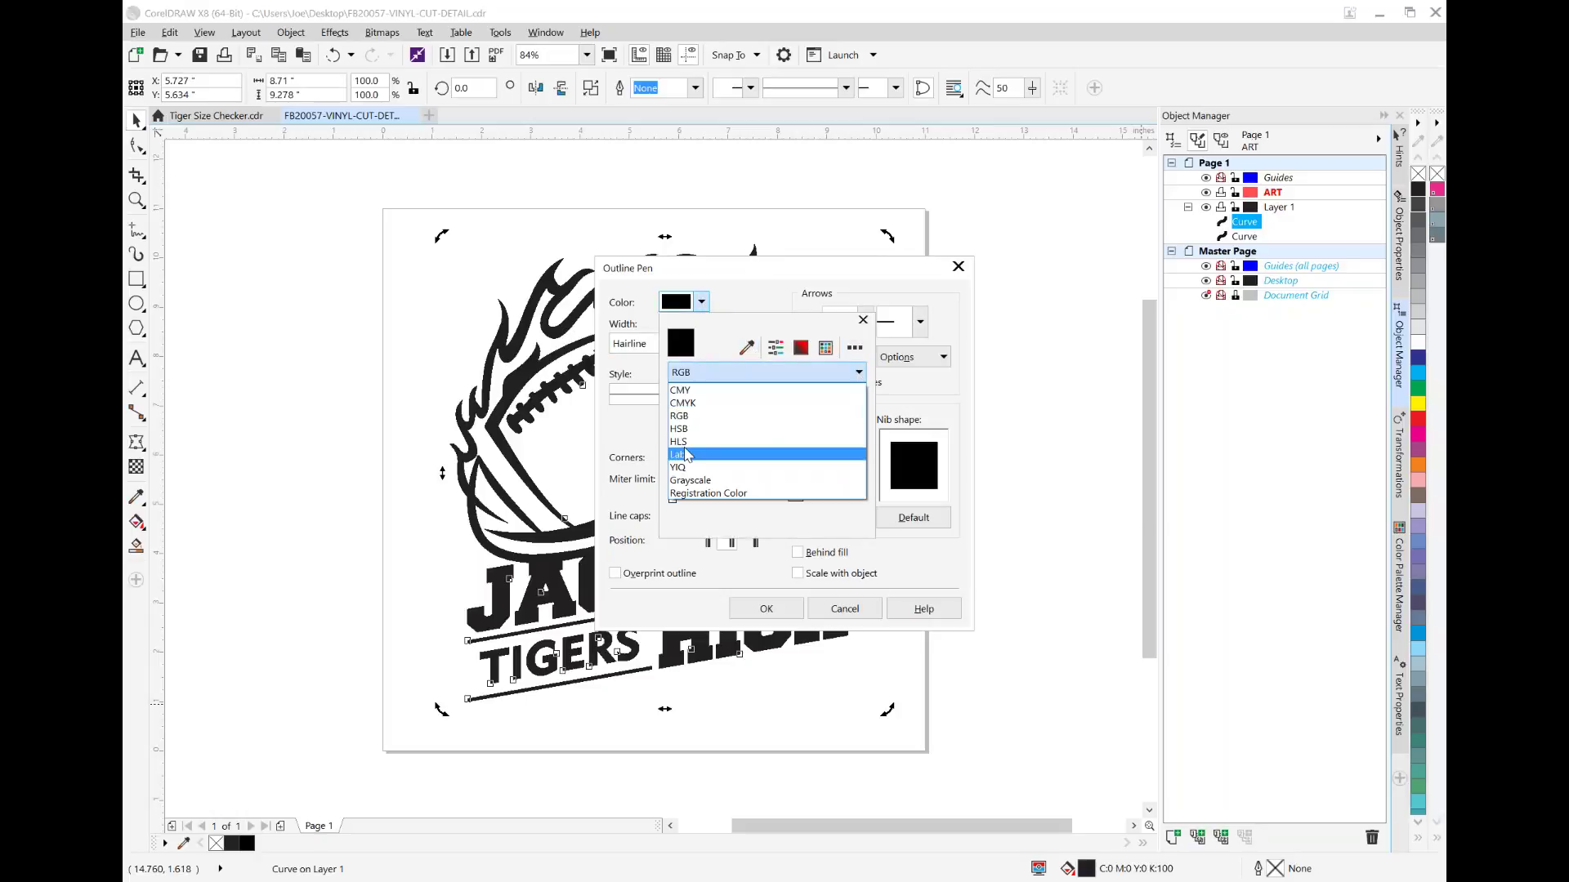
click(722, 335)
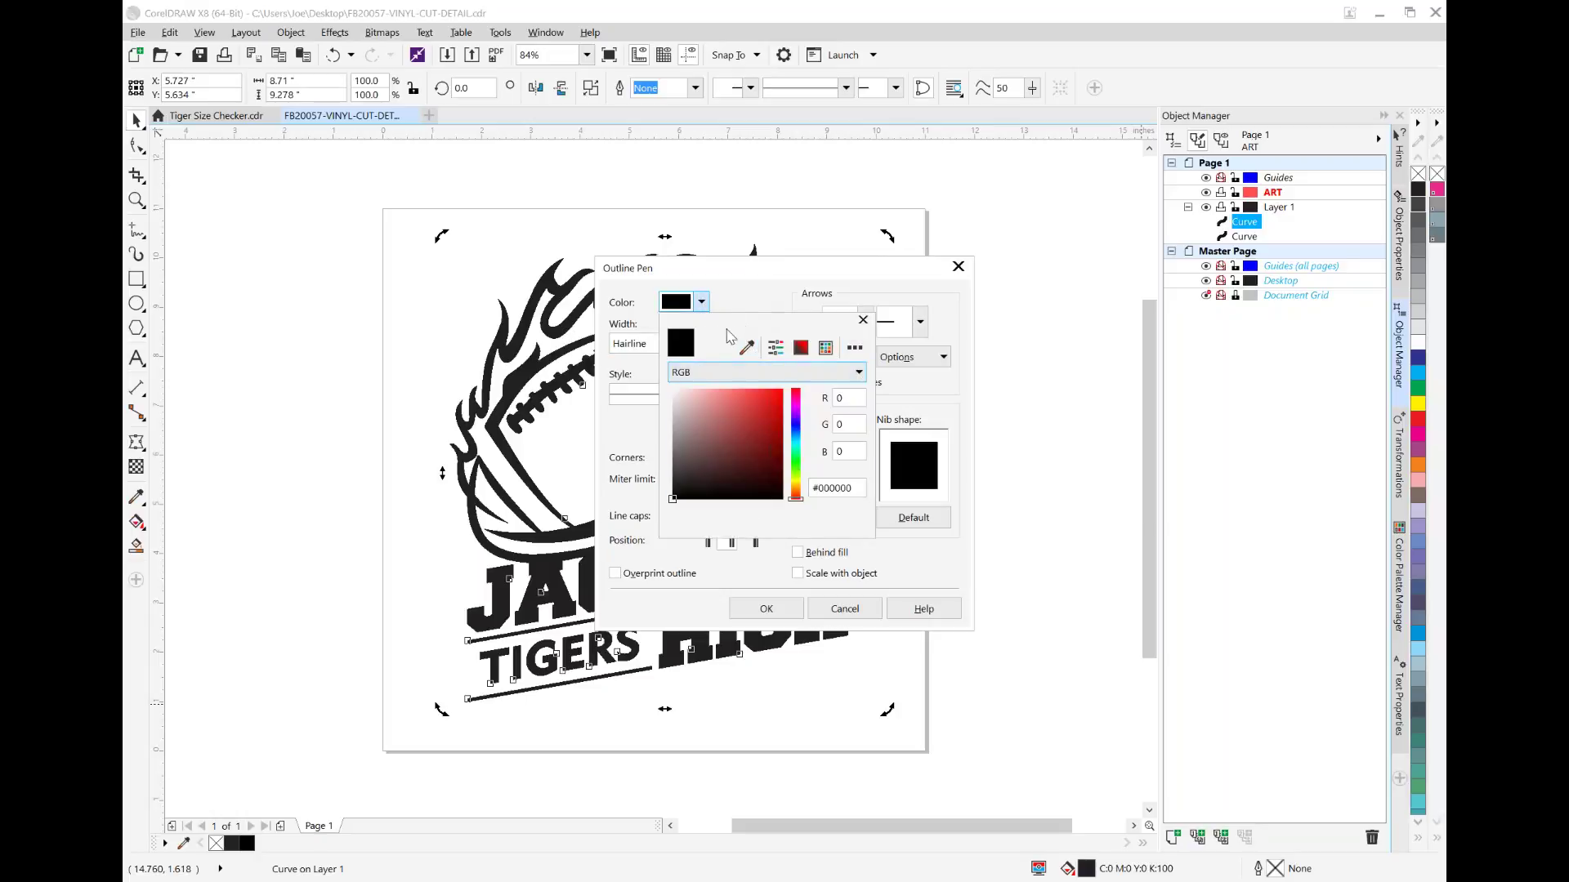
click(746, 349)
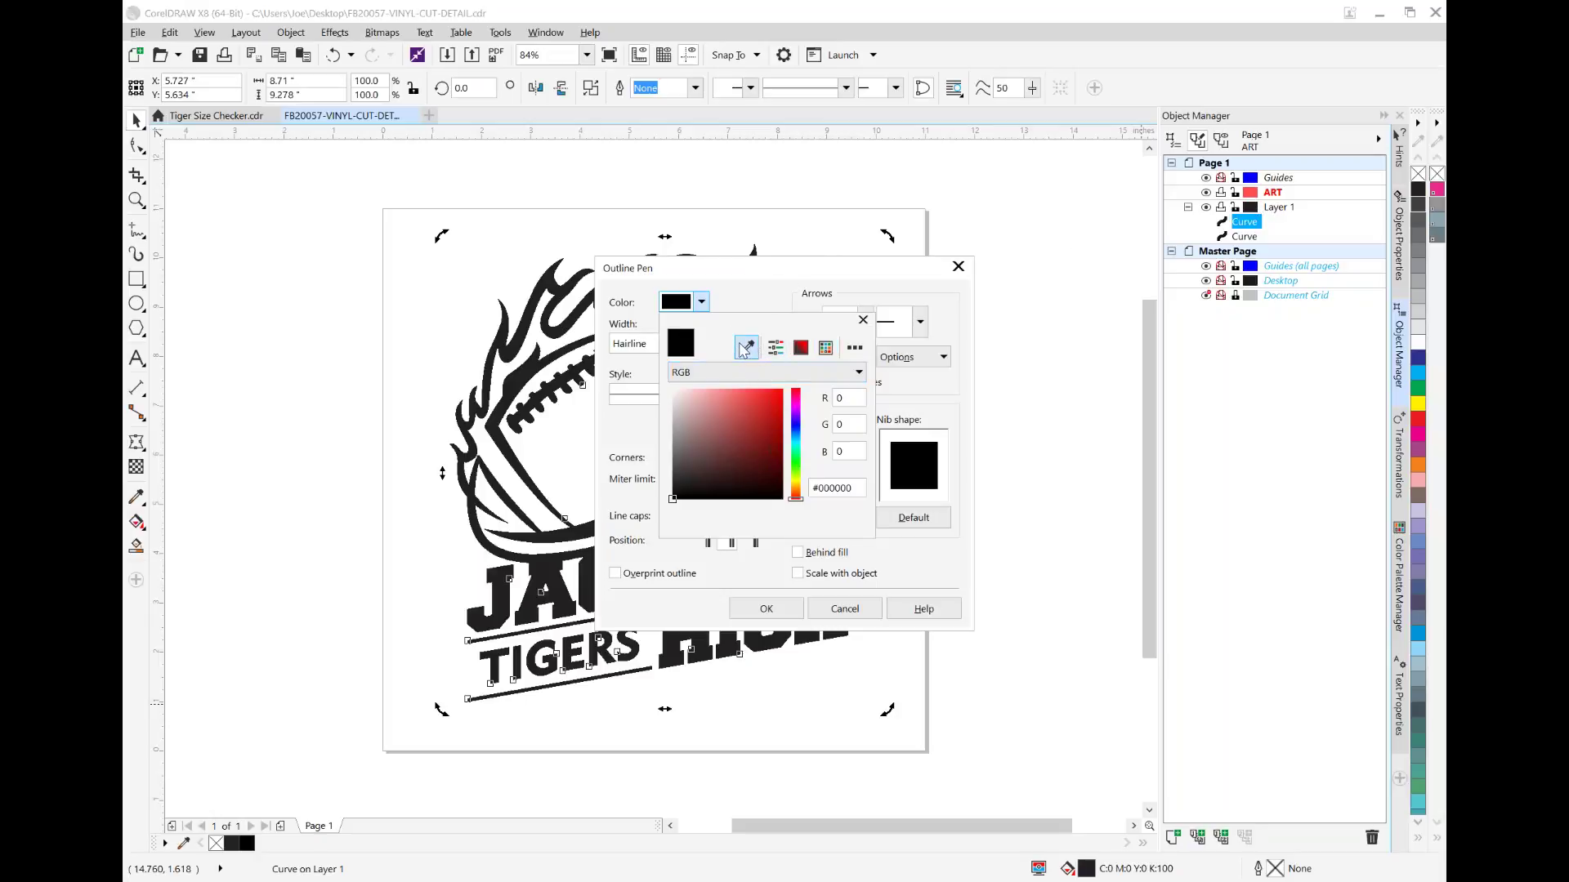
click(1436, 190)
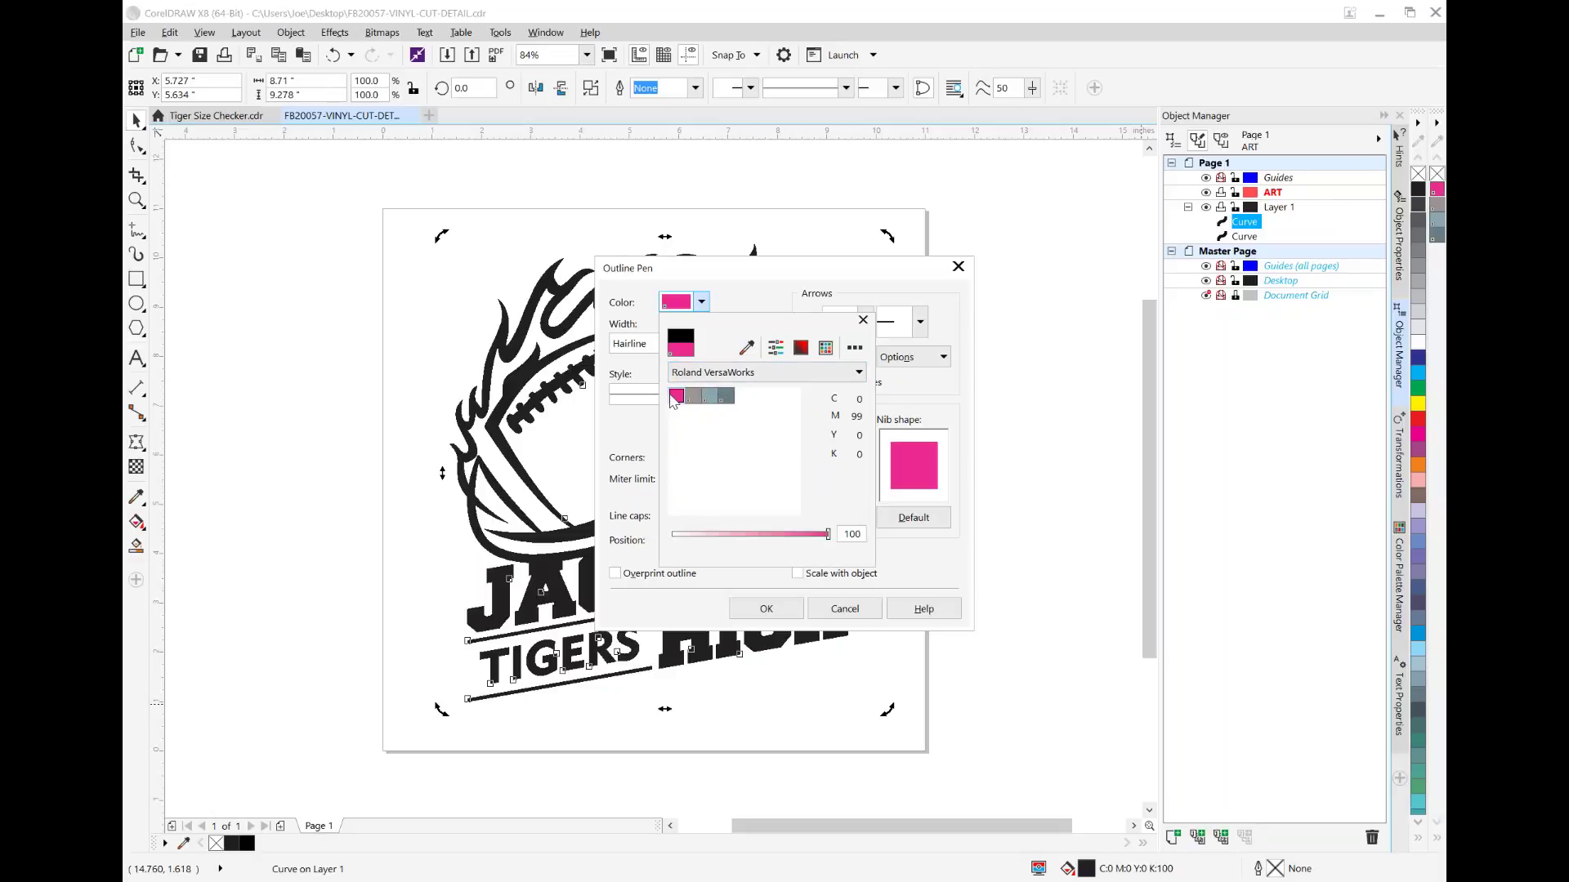
click(788, 611)
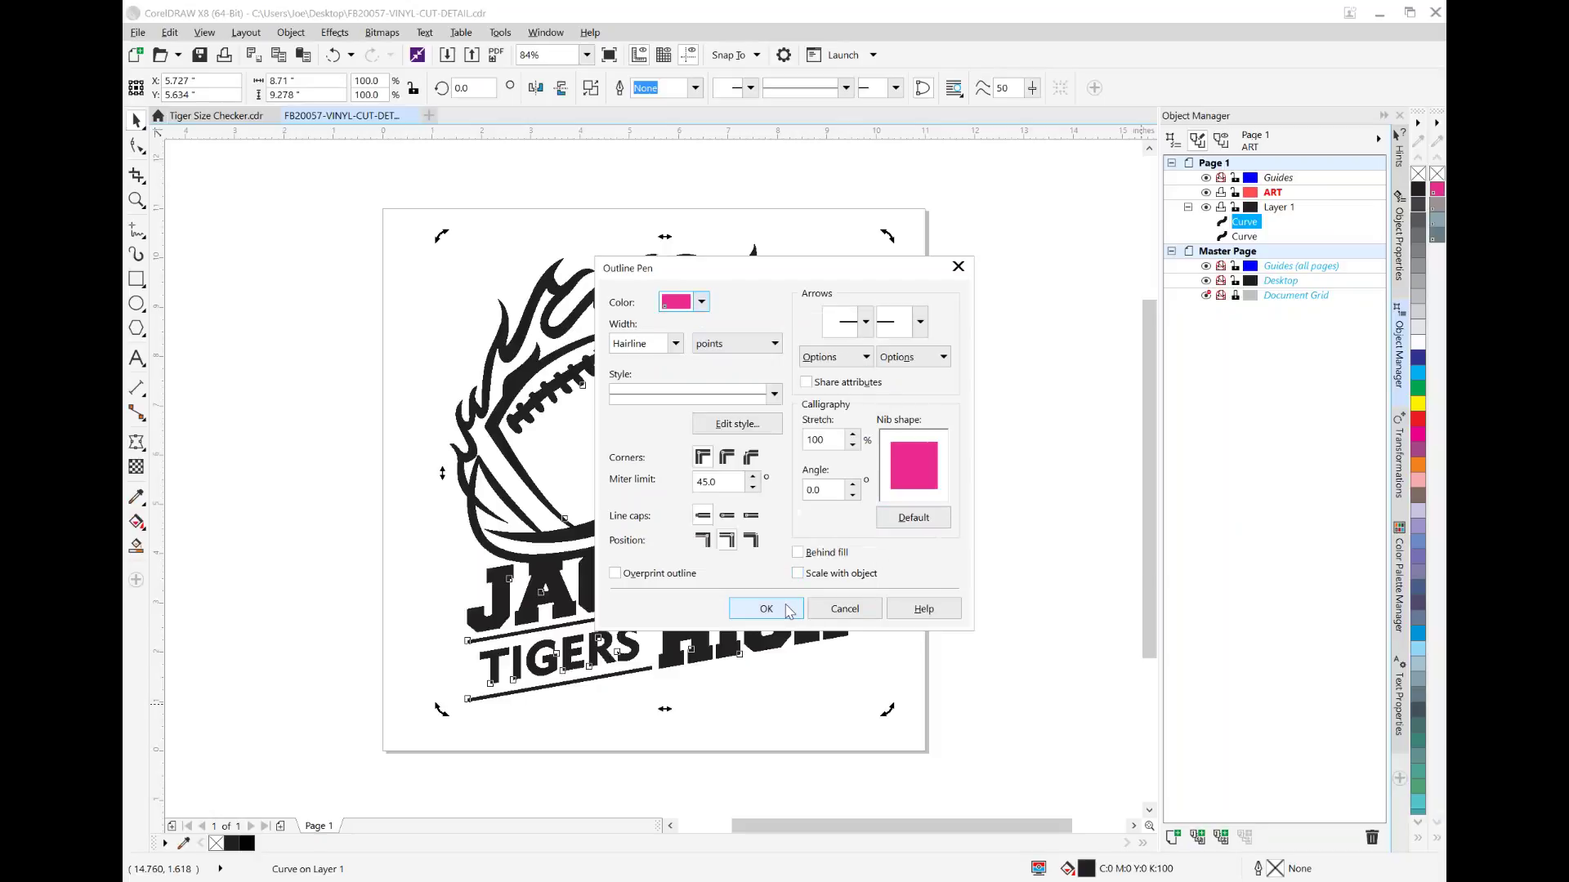
click(765, 608)
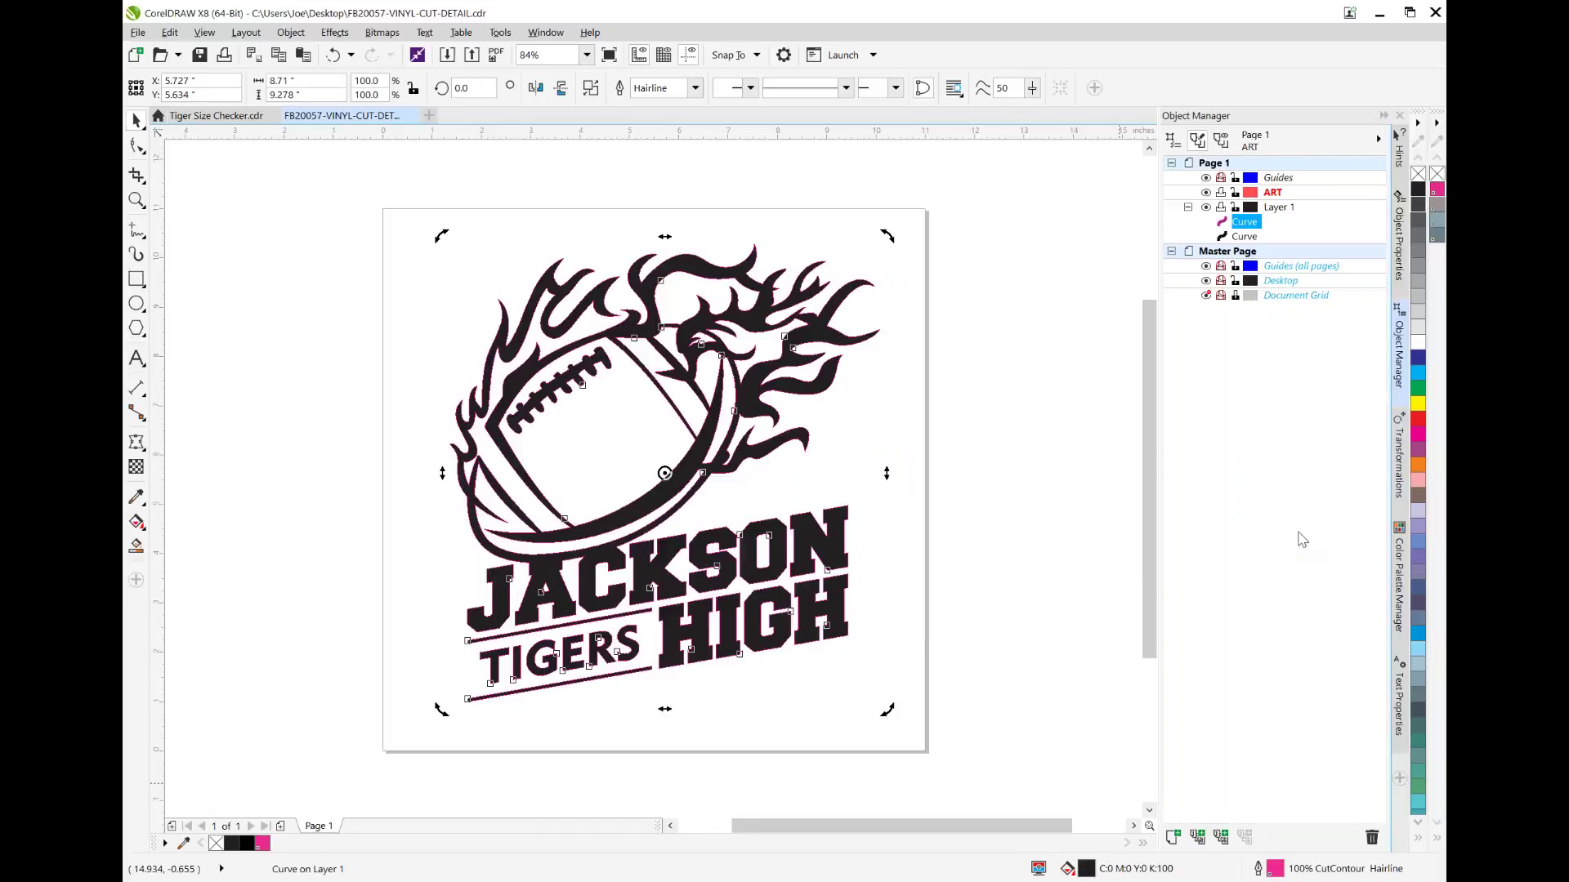
click(1417, 176)
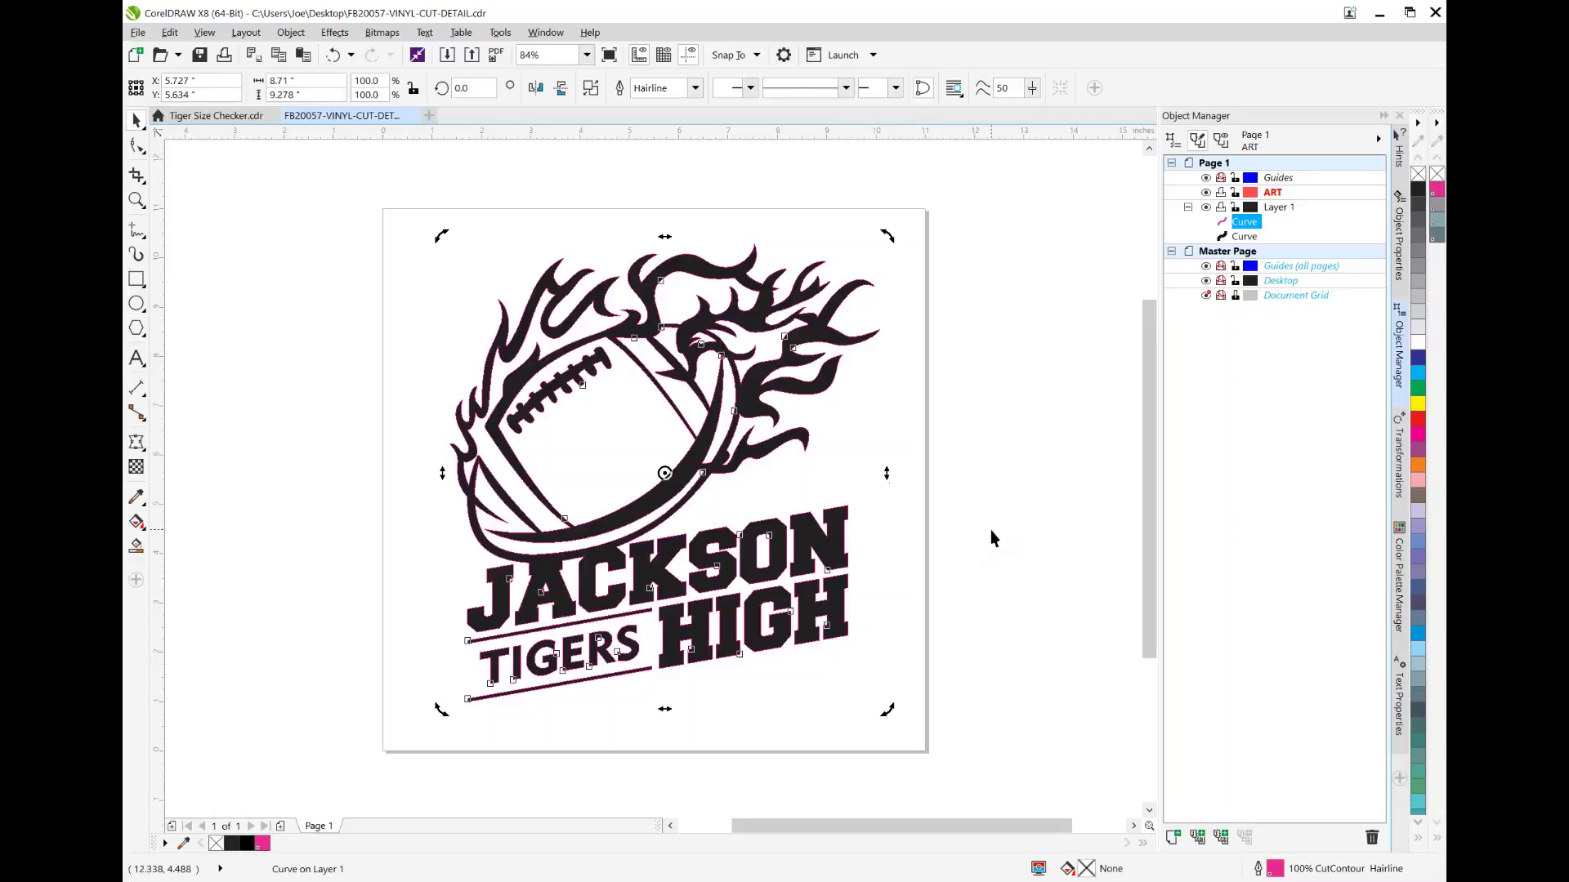
Step: Inspect the magenta cut line along the flames up close, and display the whole design in Wireframe view
click(136, 199)
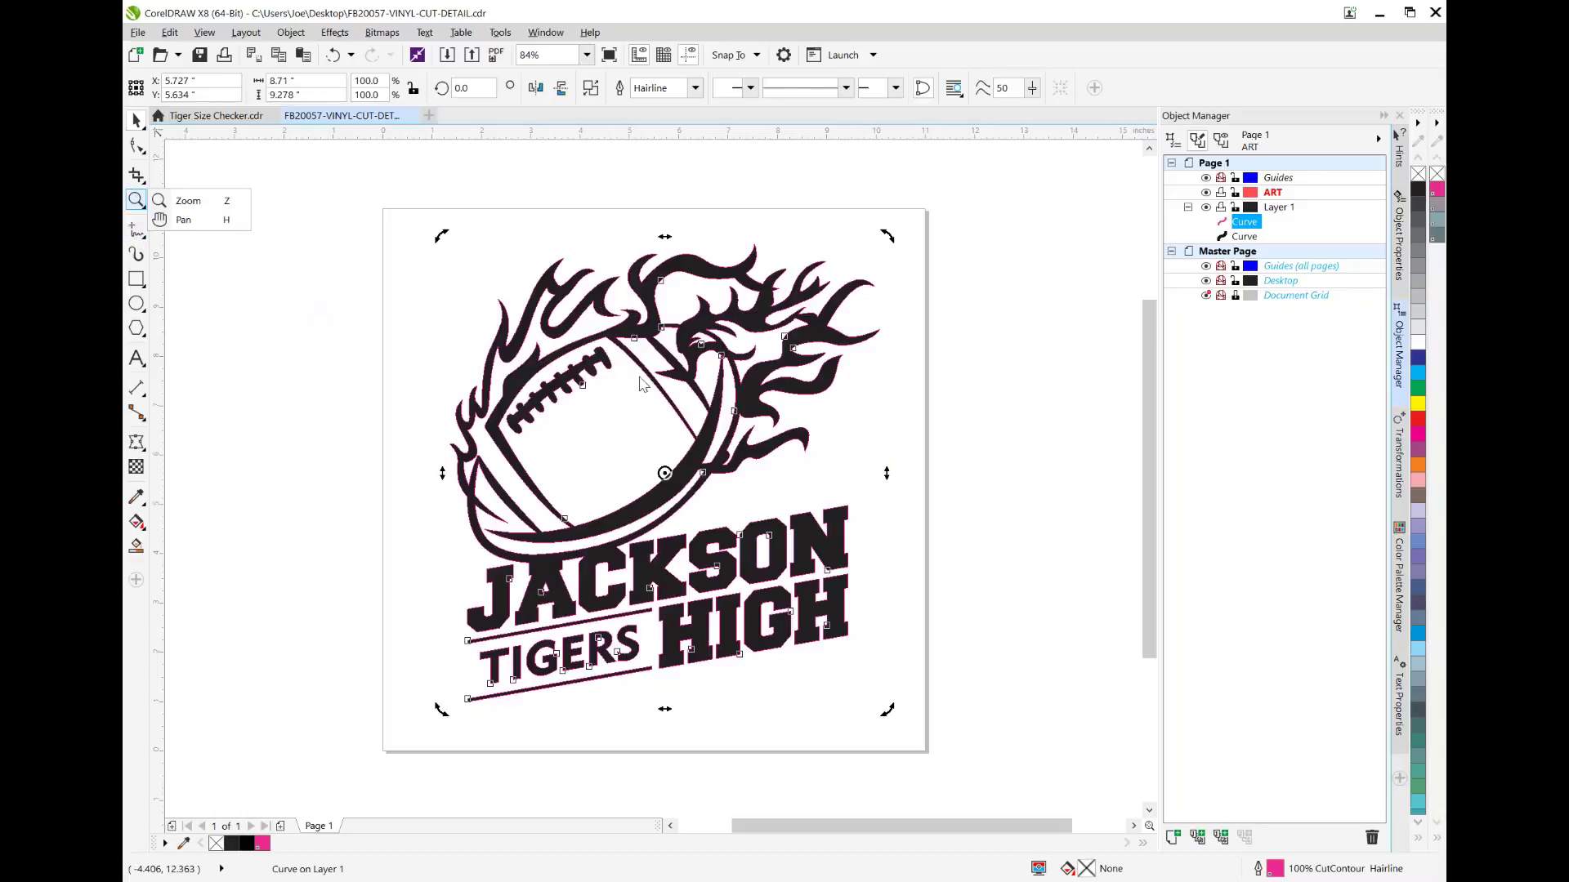
click(168, 204)
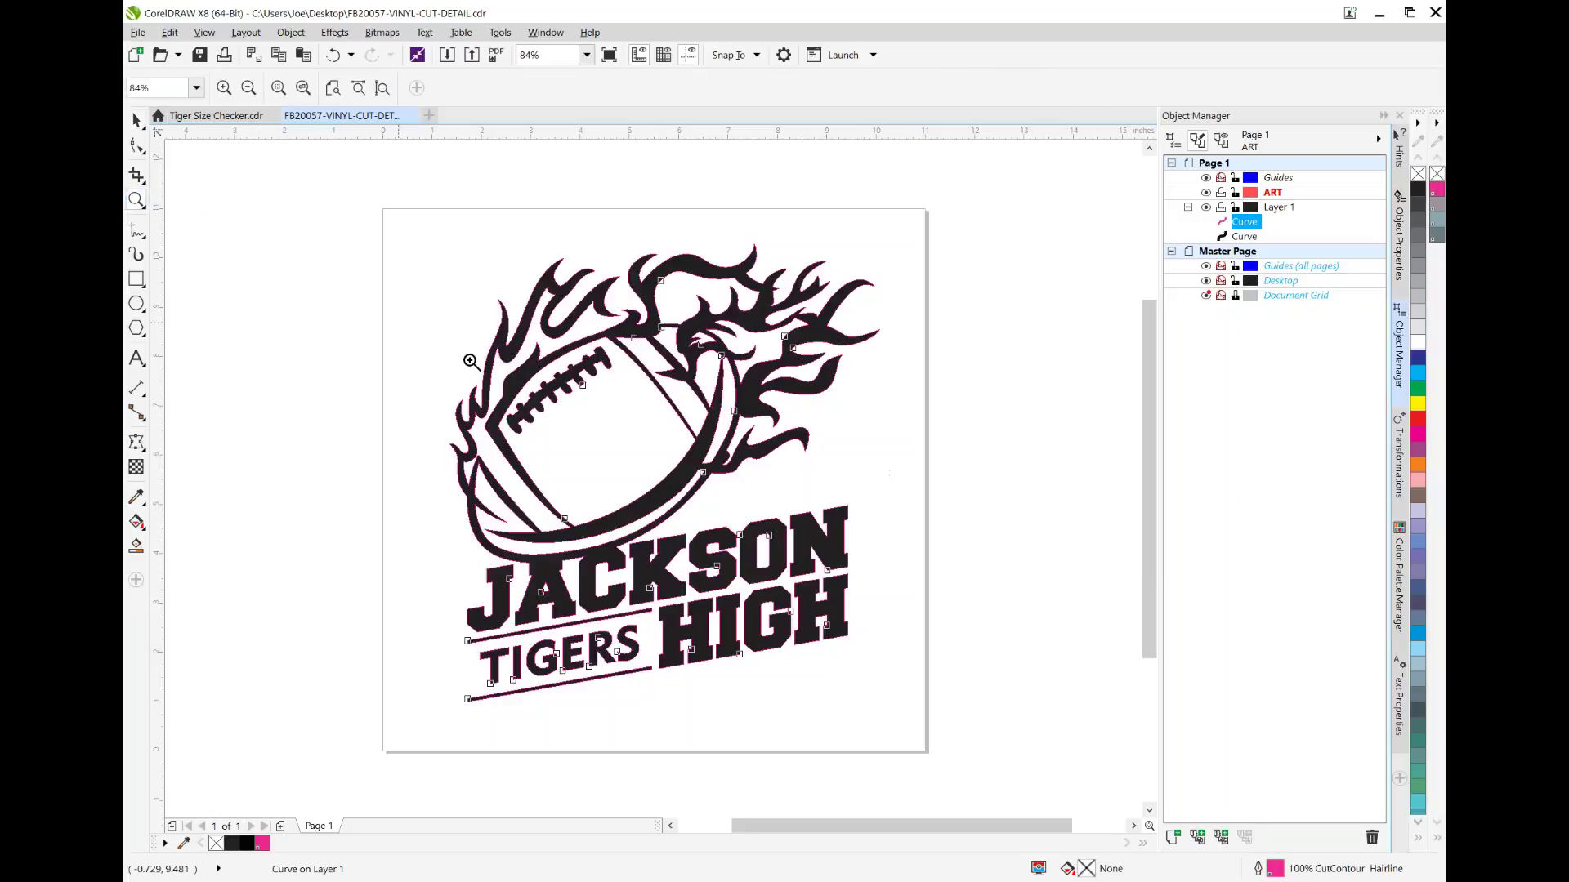
click(611, 372)
click(617, 373)
click(623, 374)
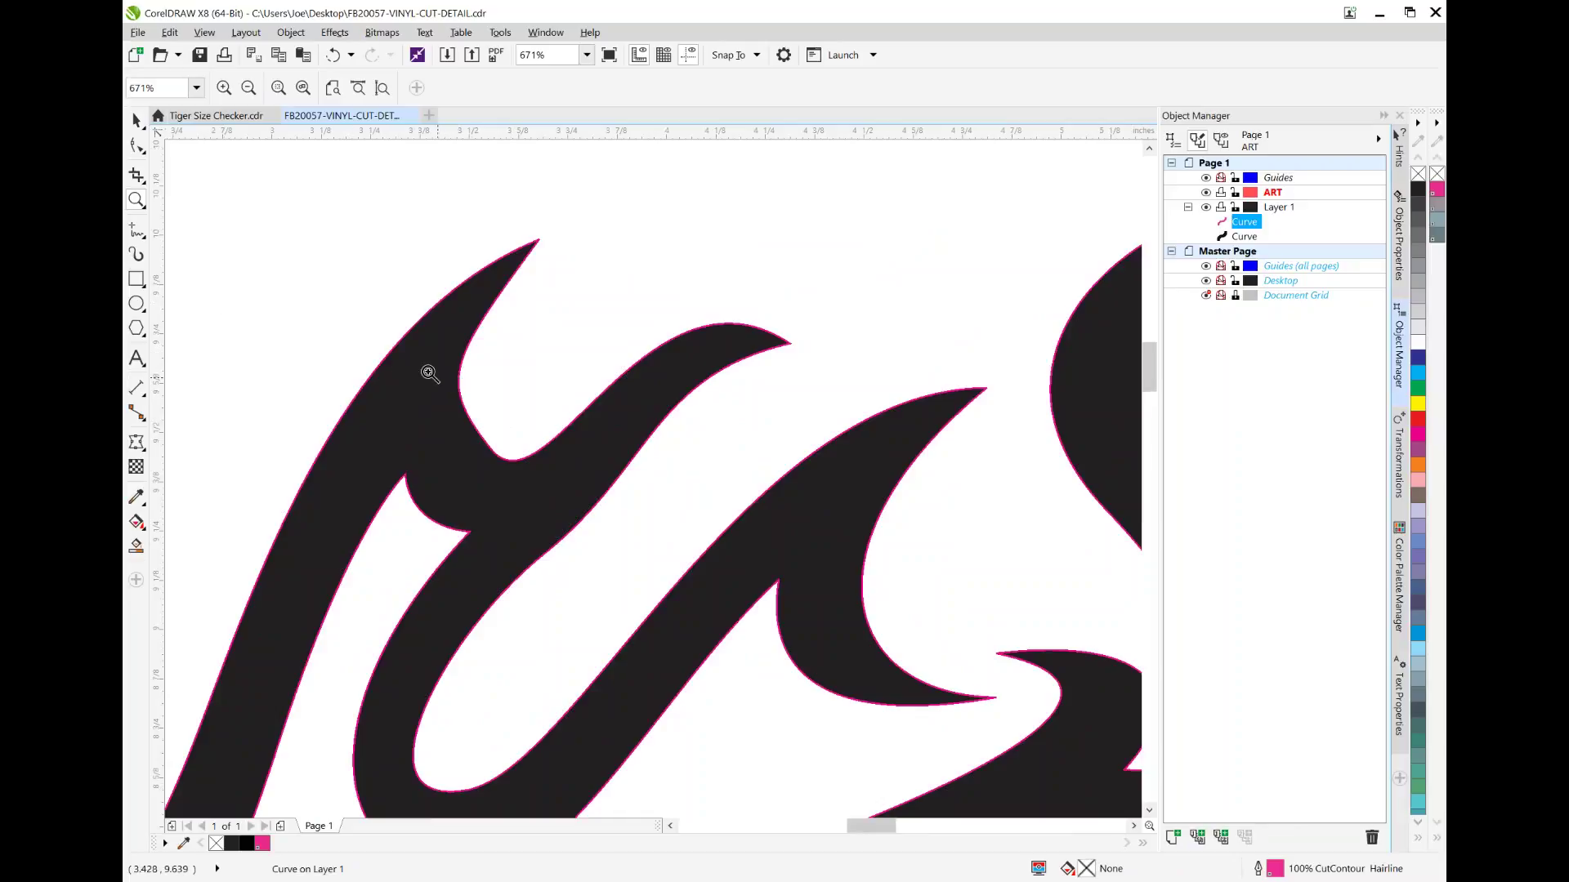
click(539, 55)
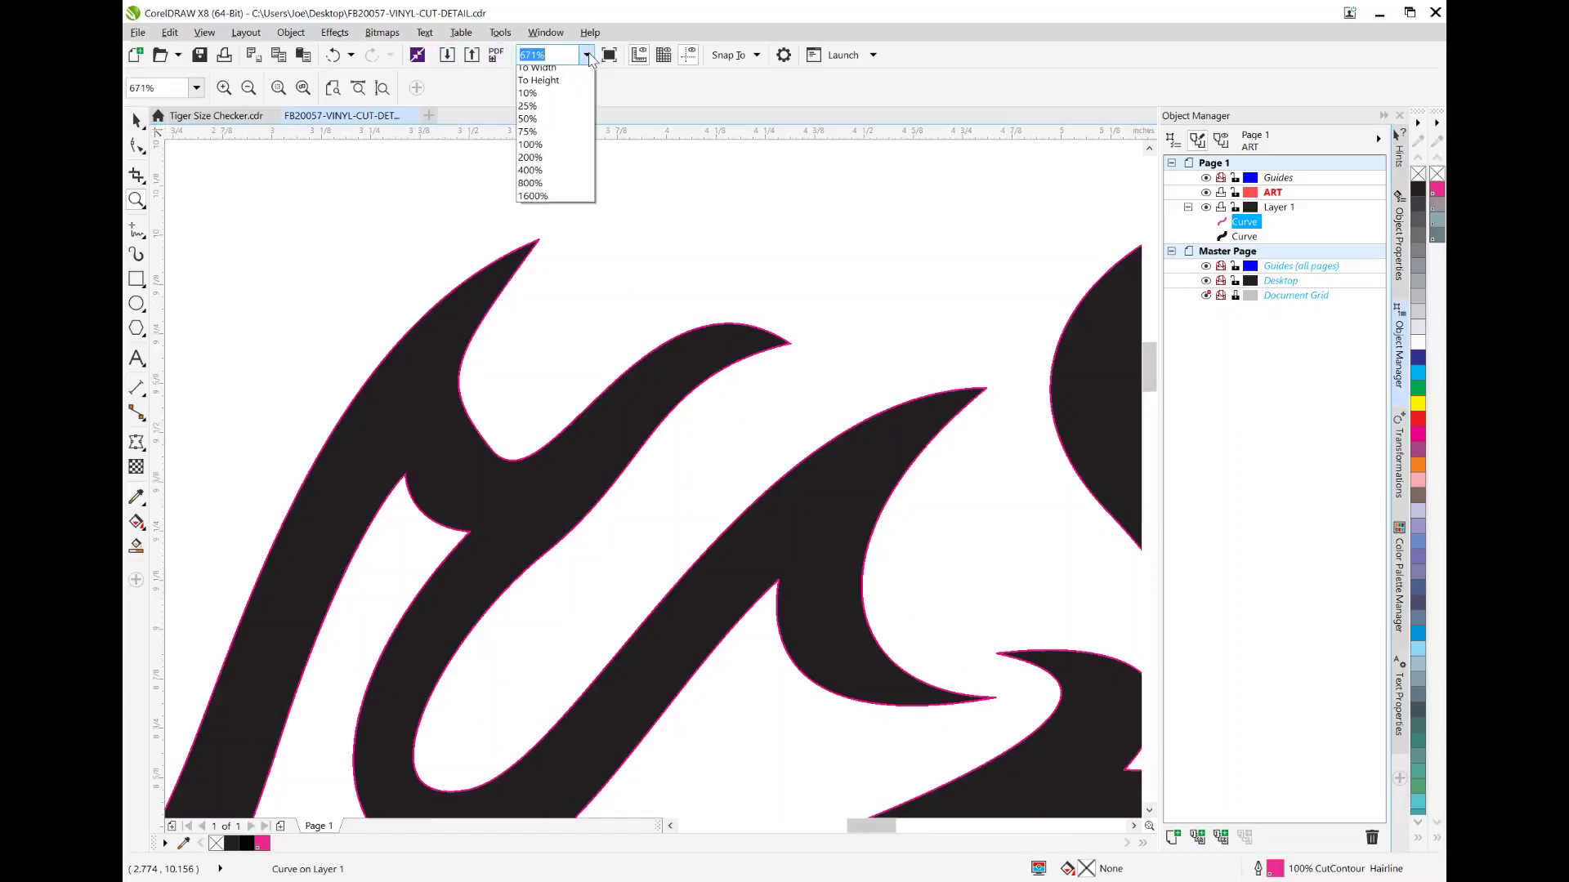
click(530, 73)
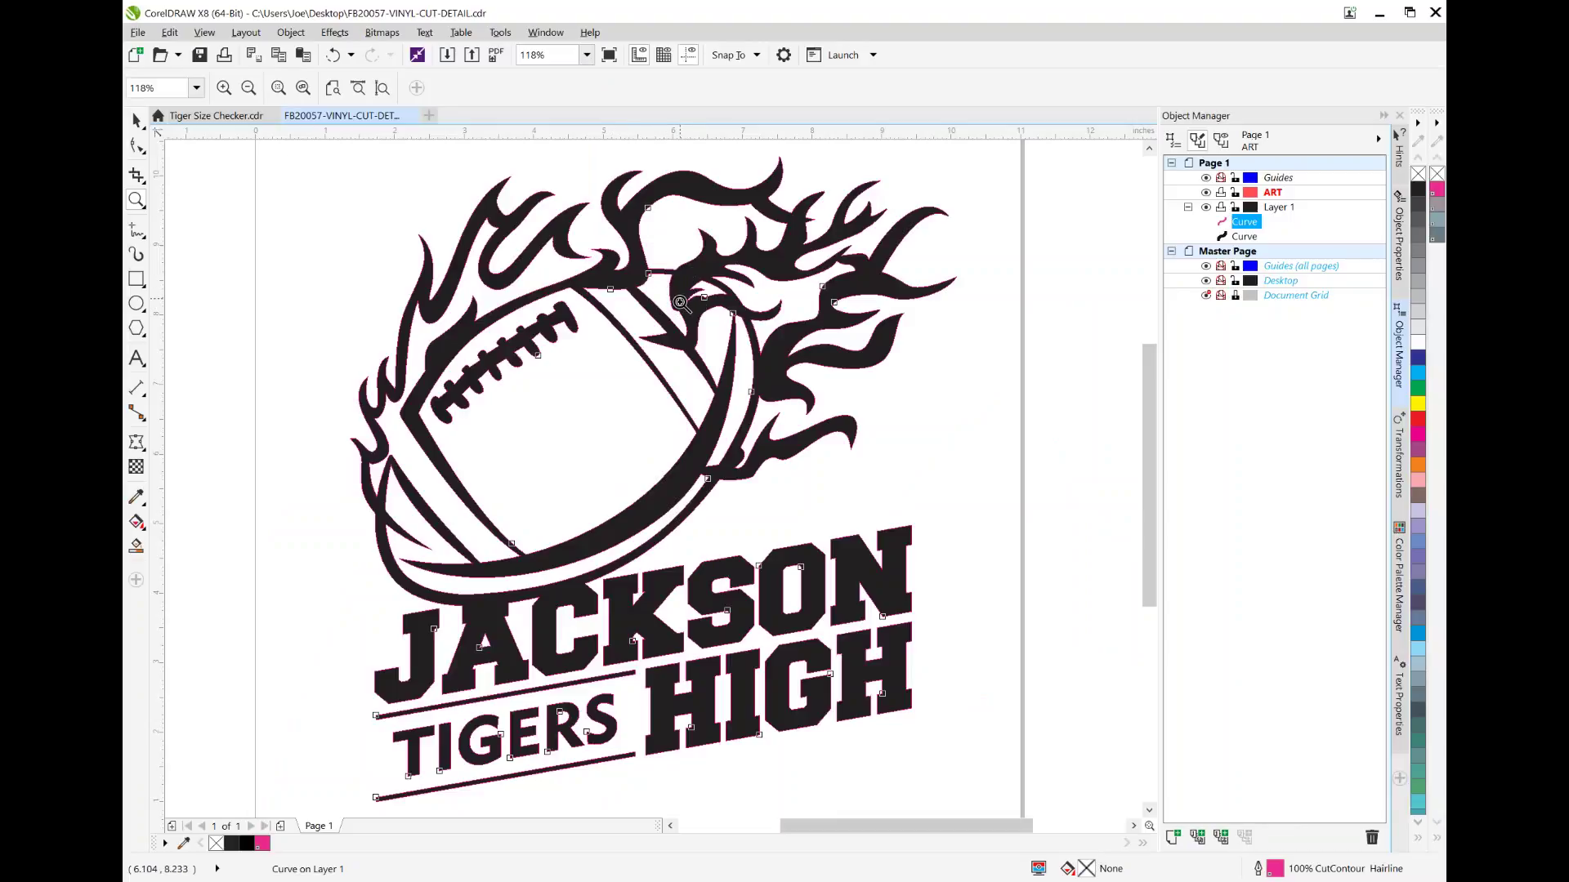
click(203, 34)
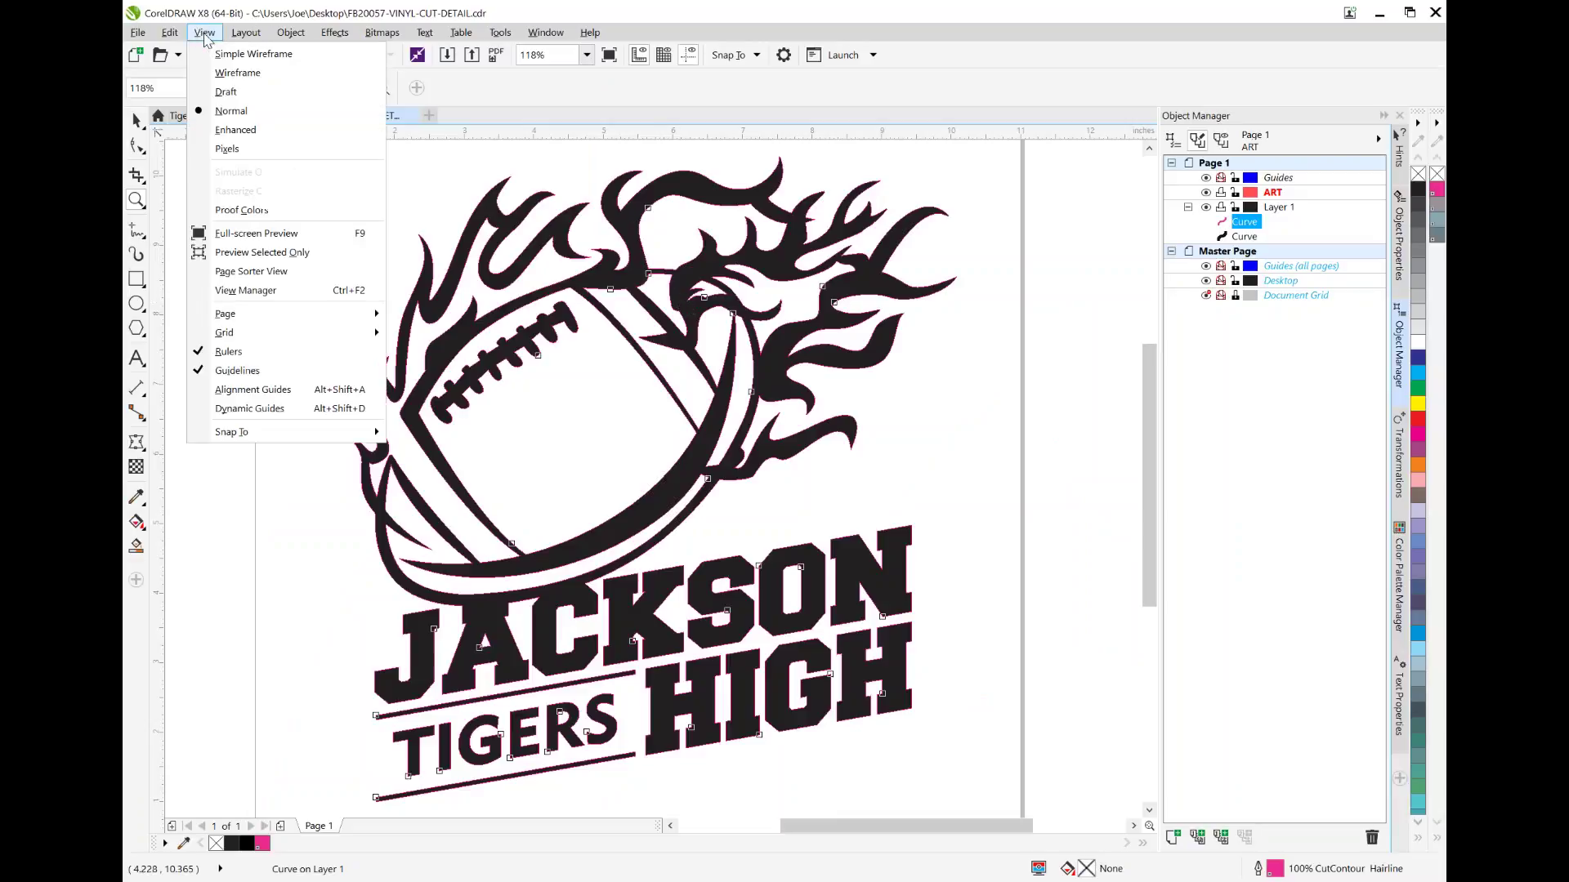
click(238, 73)
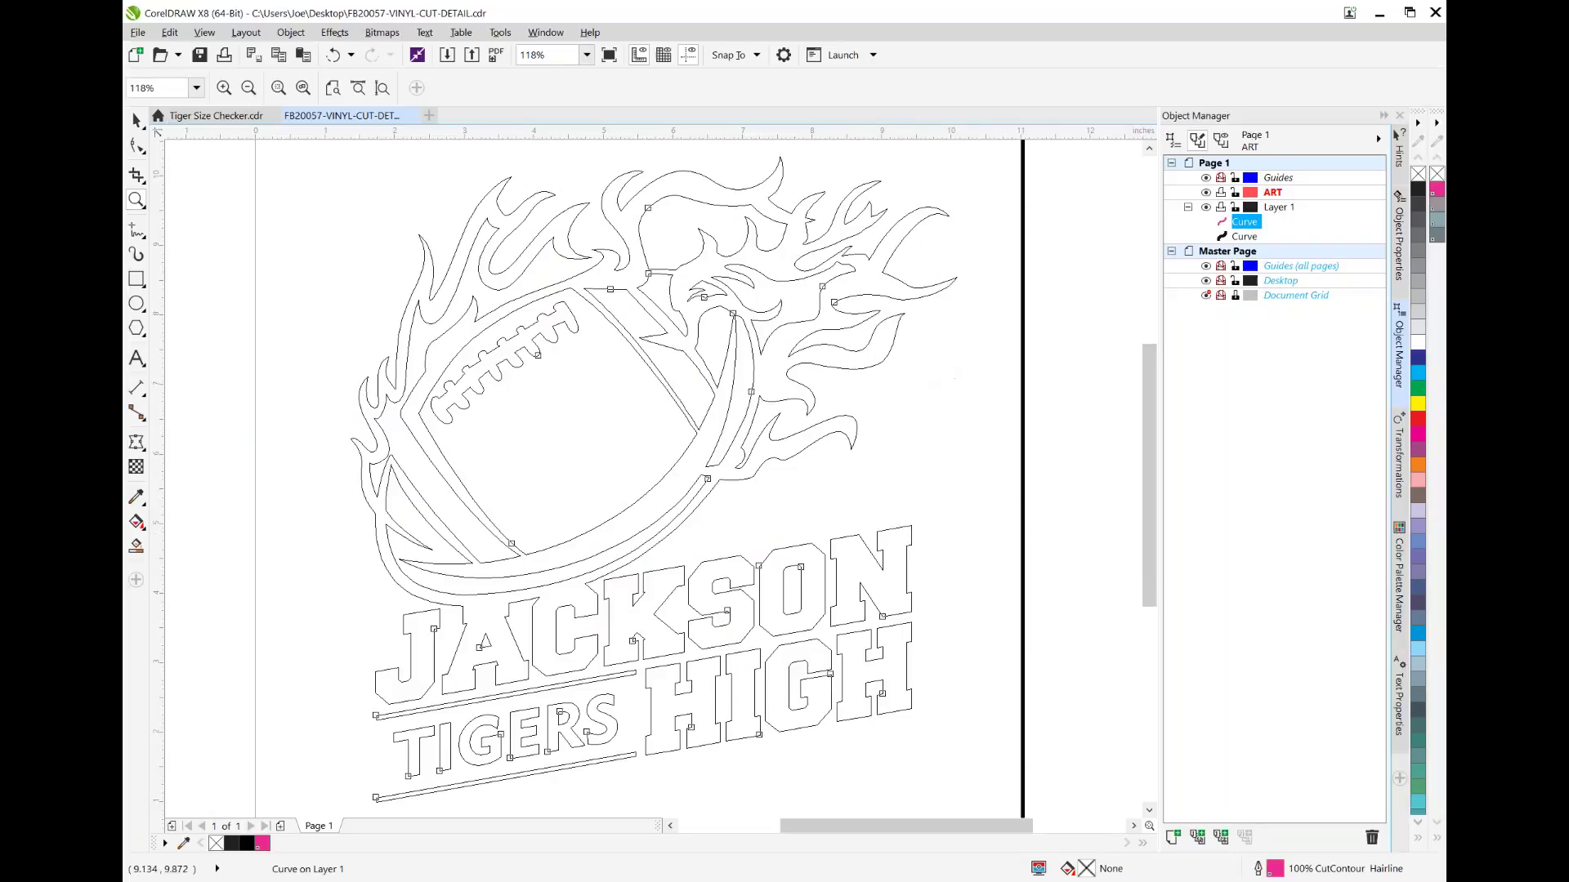
Step: Open the drawing Peace Love Dance.cdr from the Desktop
click(137, 36)
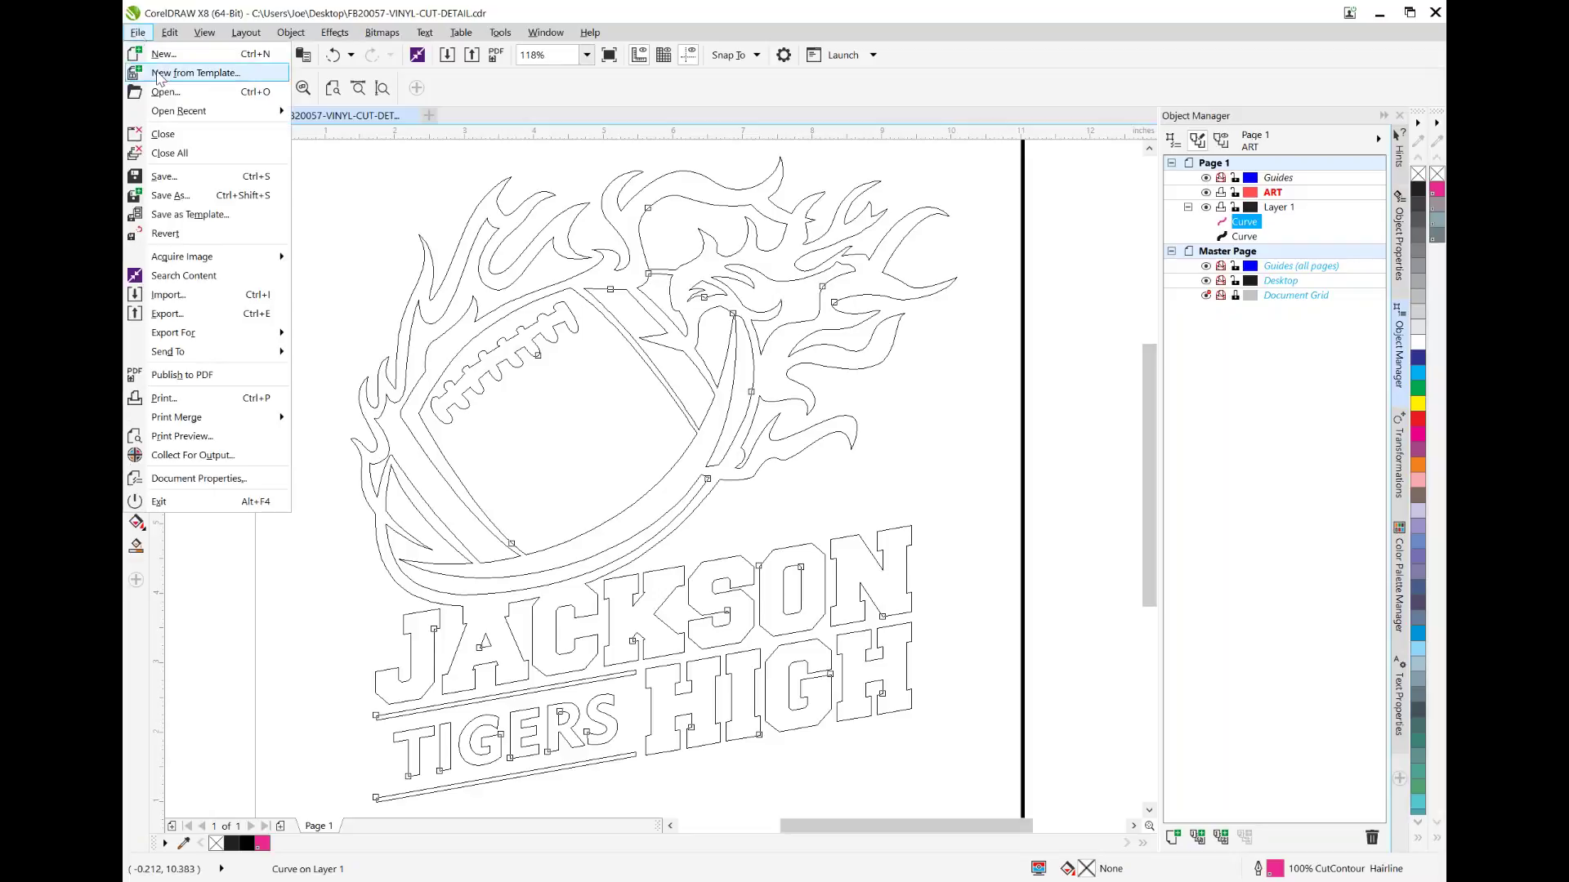
click(190, 135)
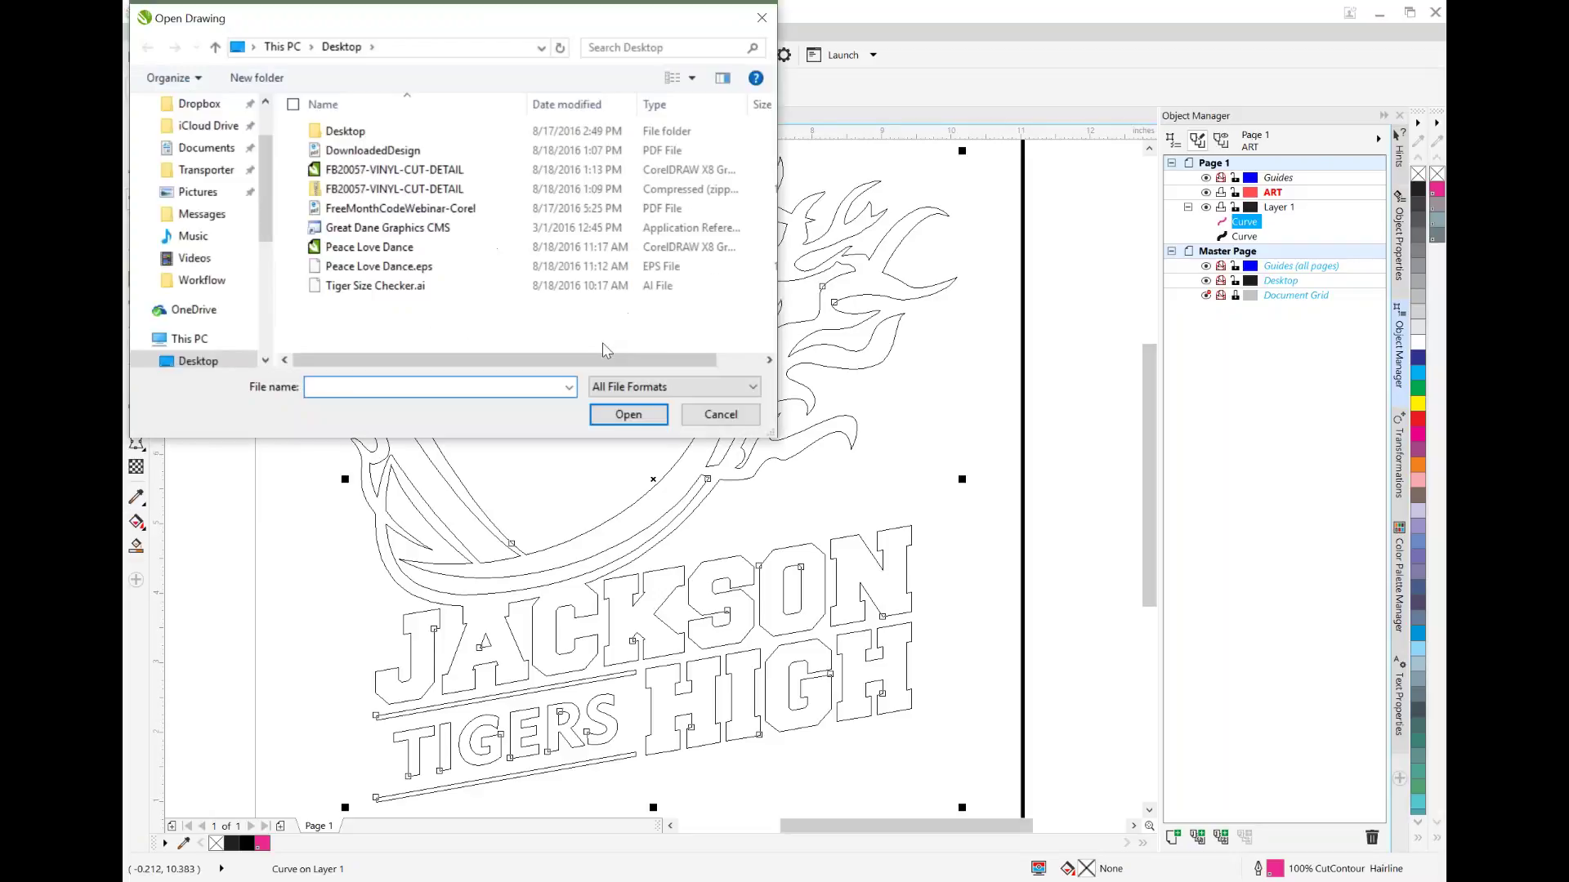
double_click(394, 249)
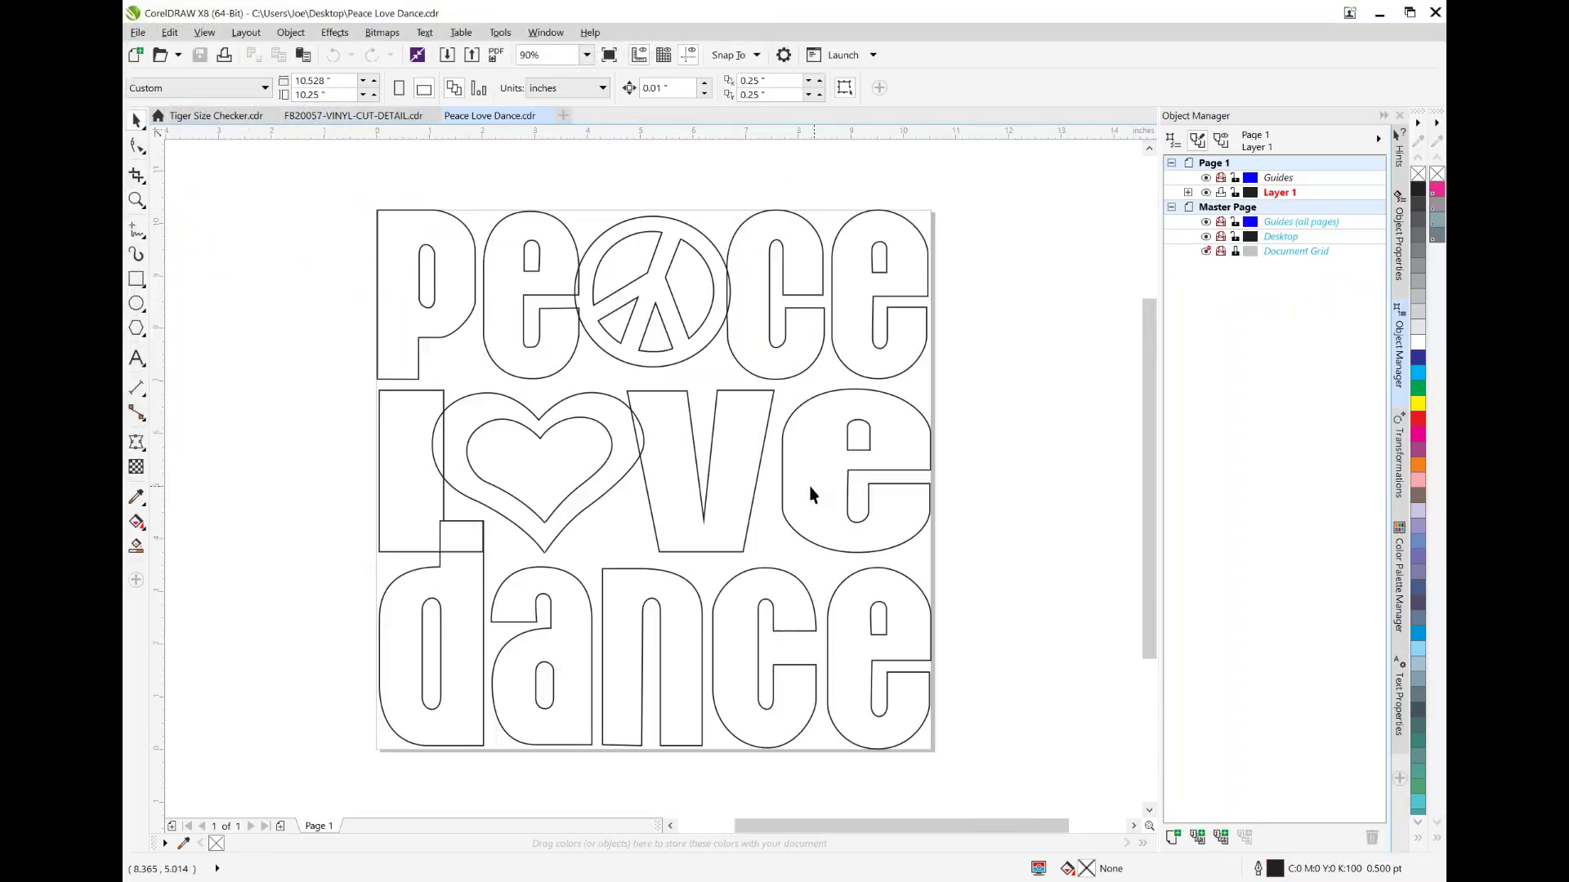
Step: Try filling all the lettering curves with black, and undo the fill
drag(449, 268, 952, 817)
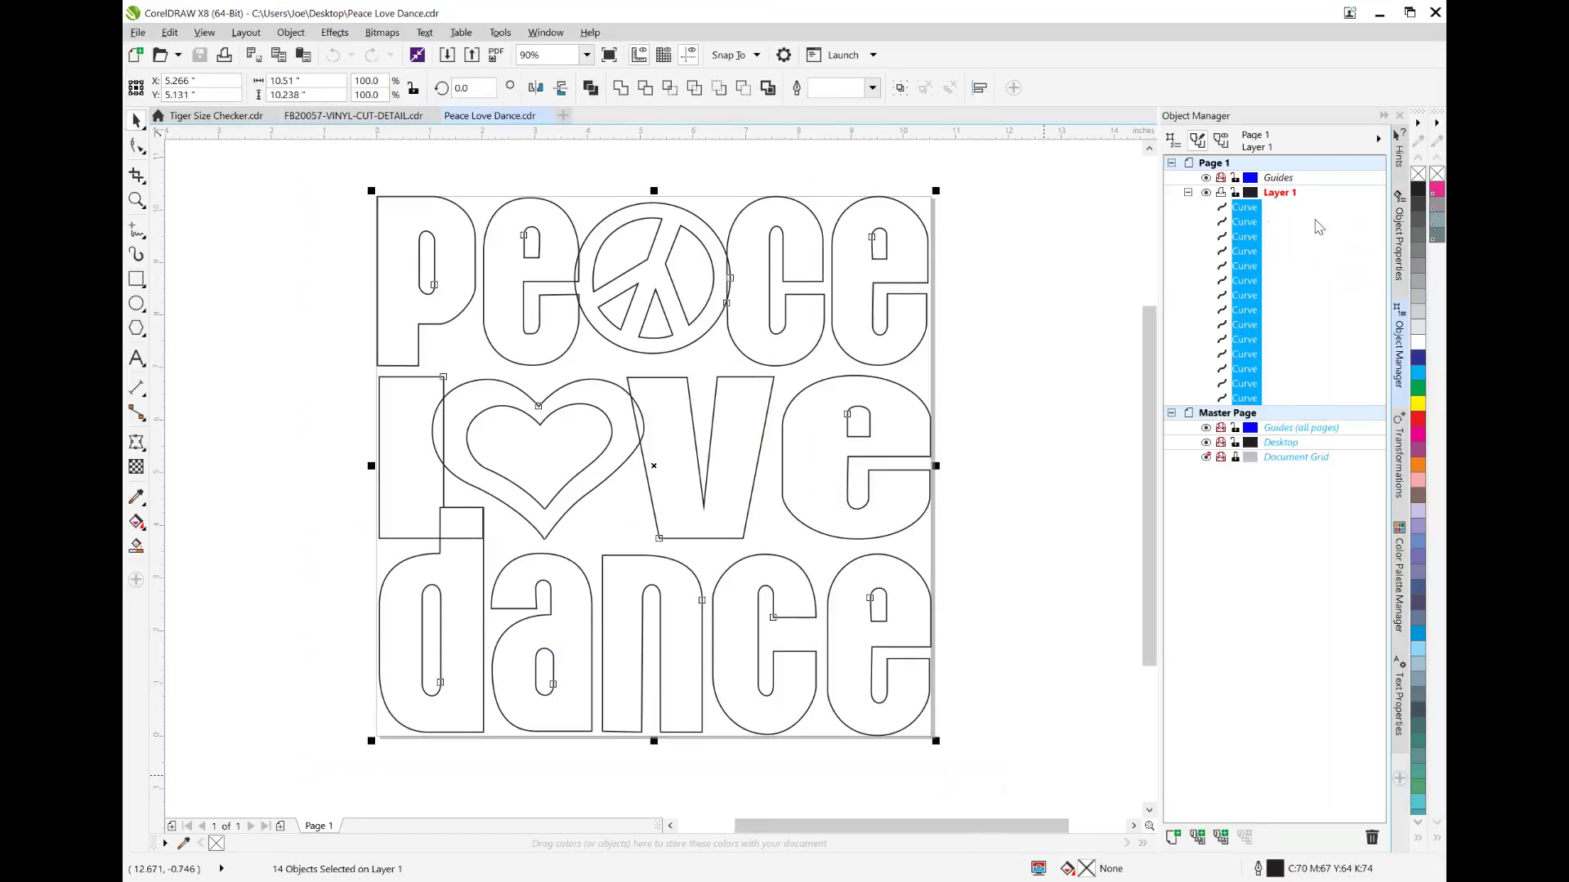
click(1418, 188)
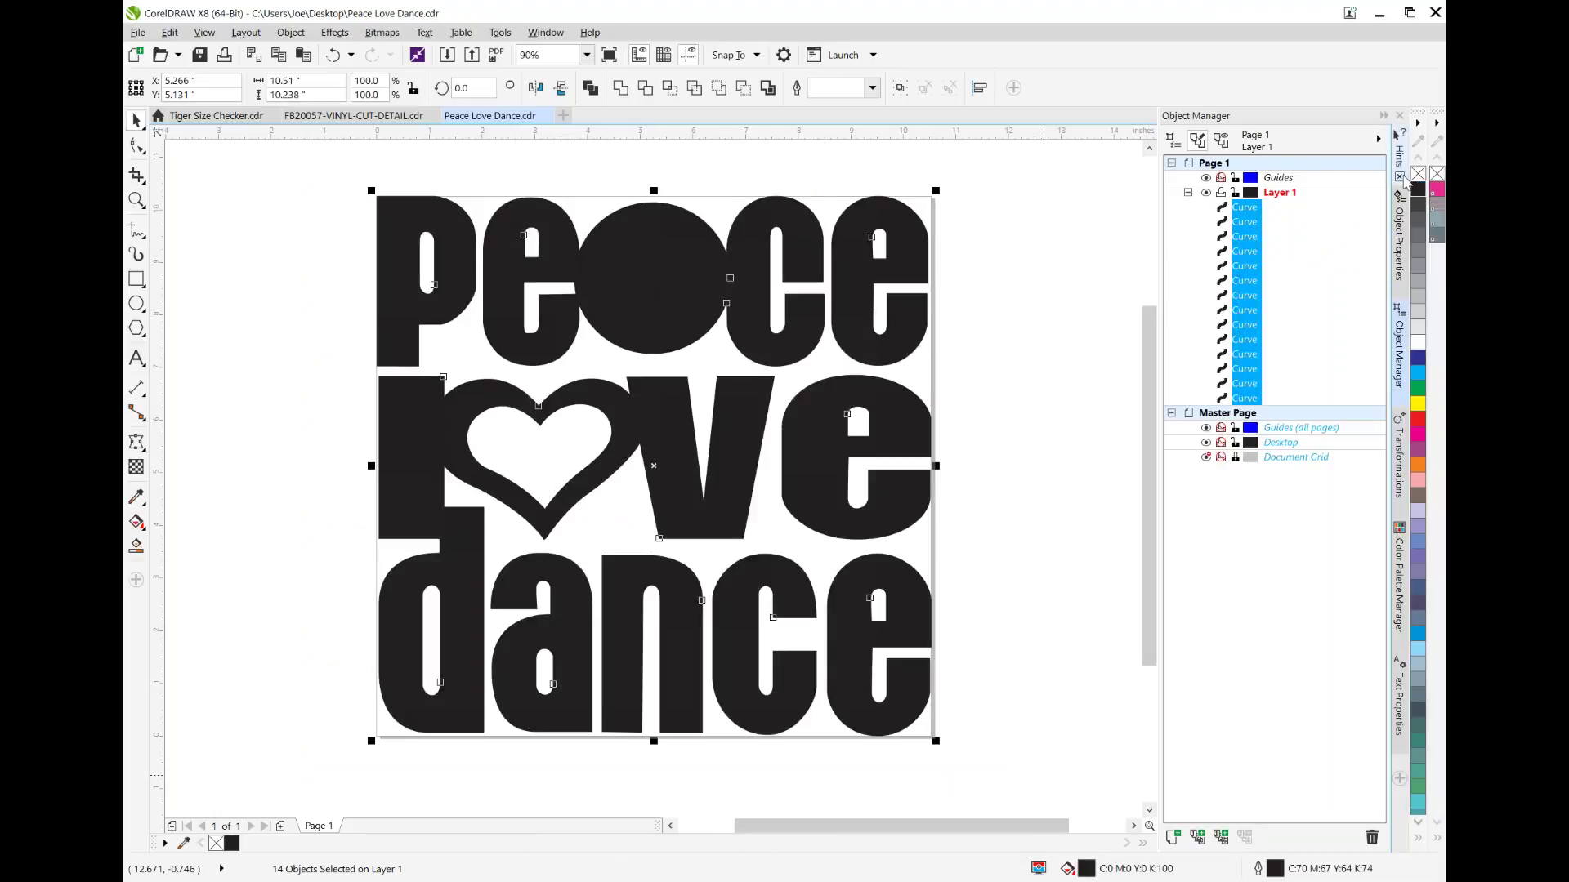
key(ctrl+z)
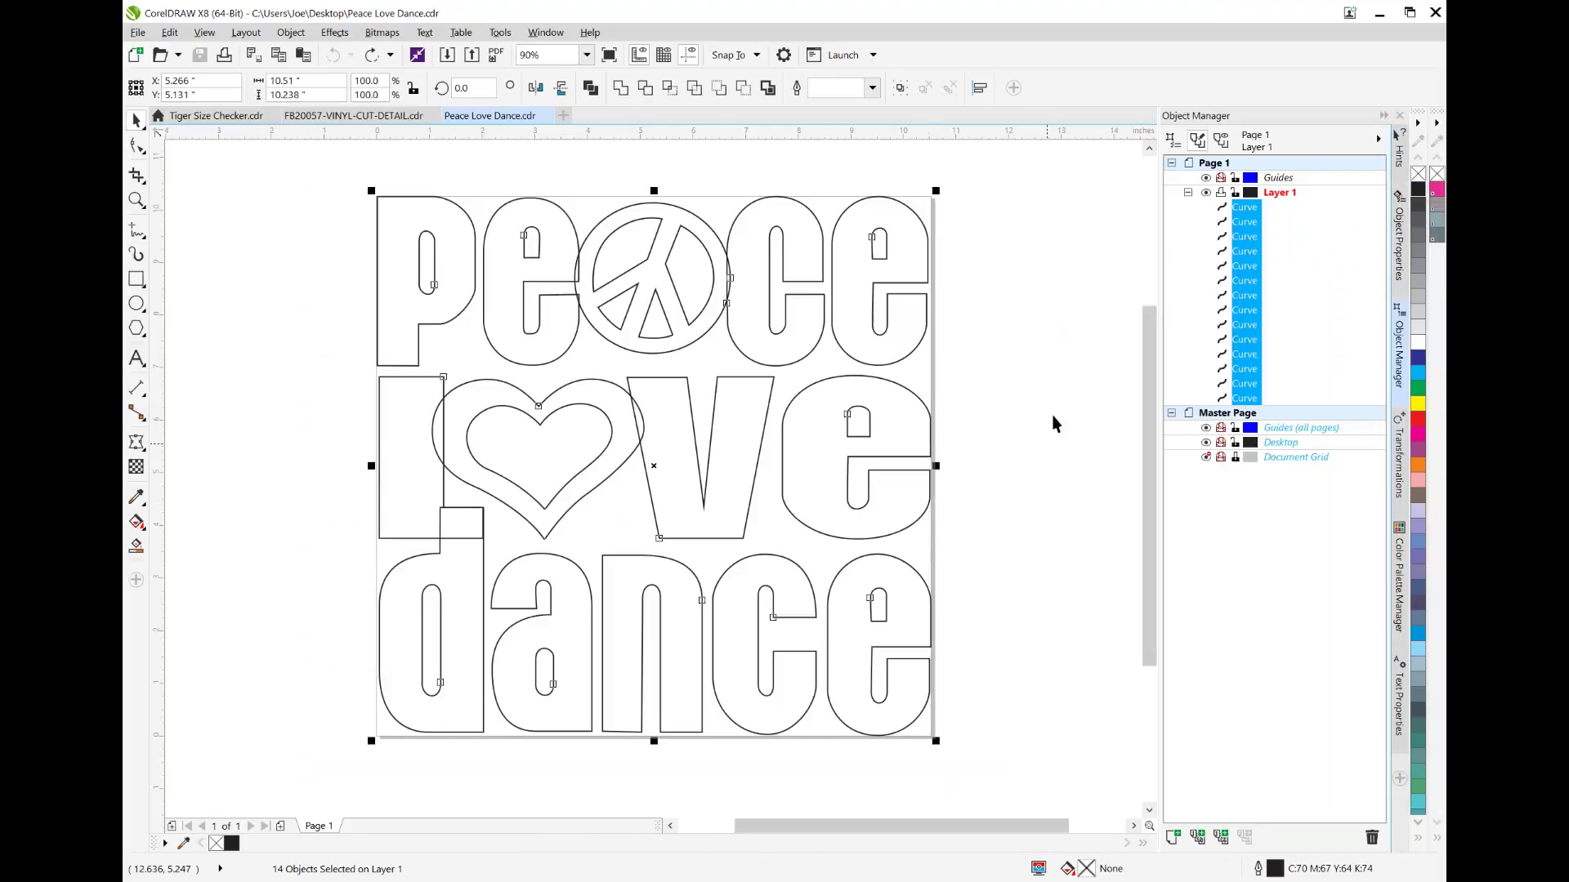
click(1054, 423)
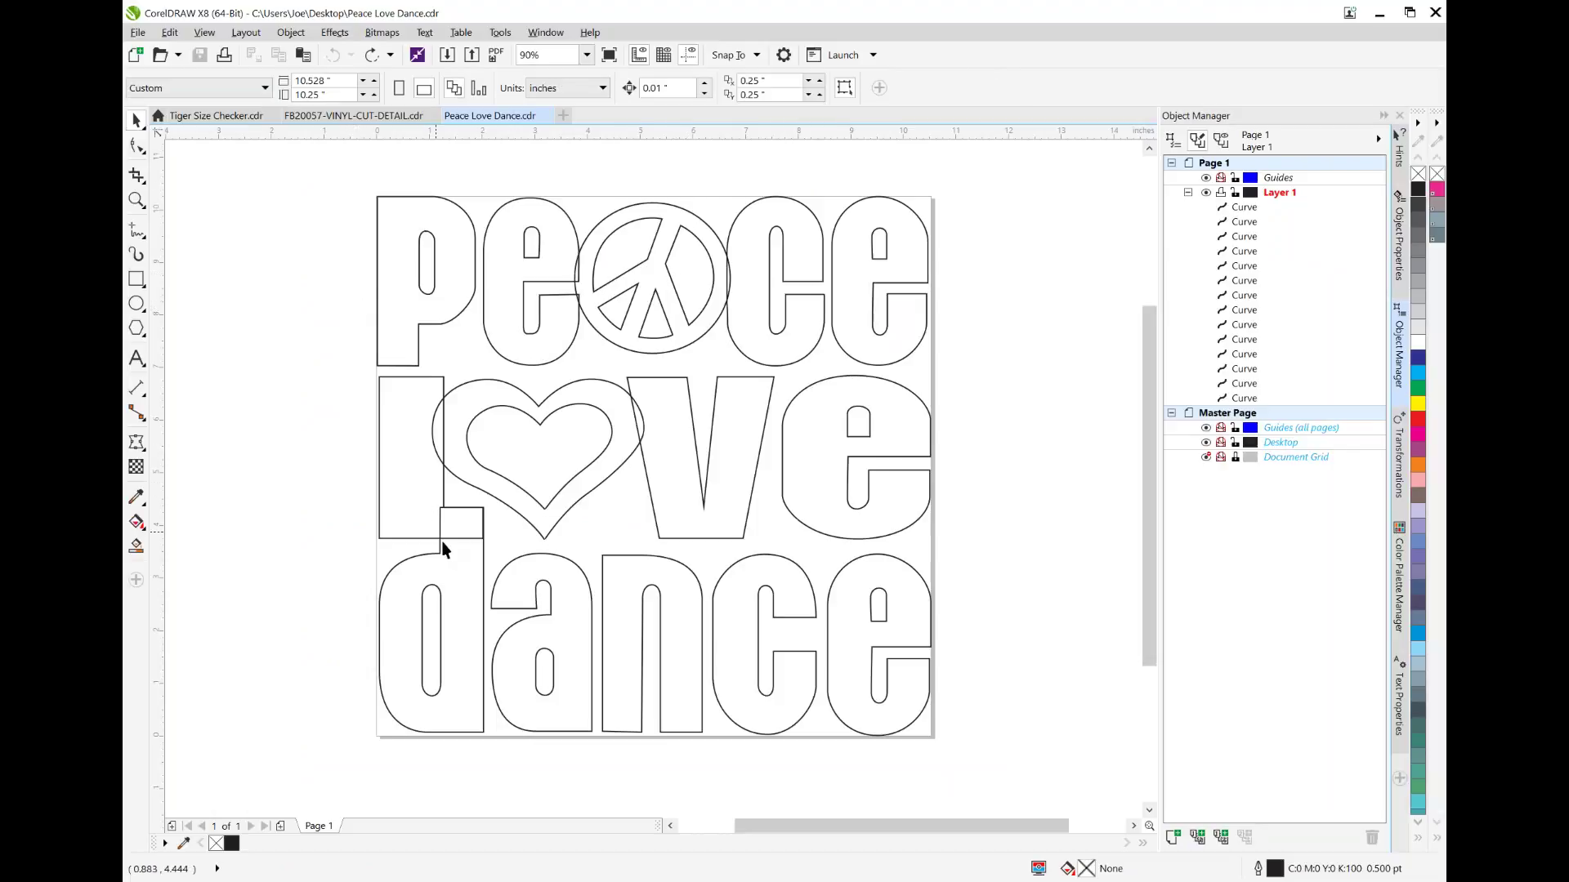
click(641, 426)
click(442, 380)
click(688, 389)
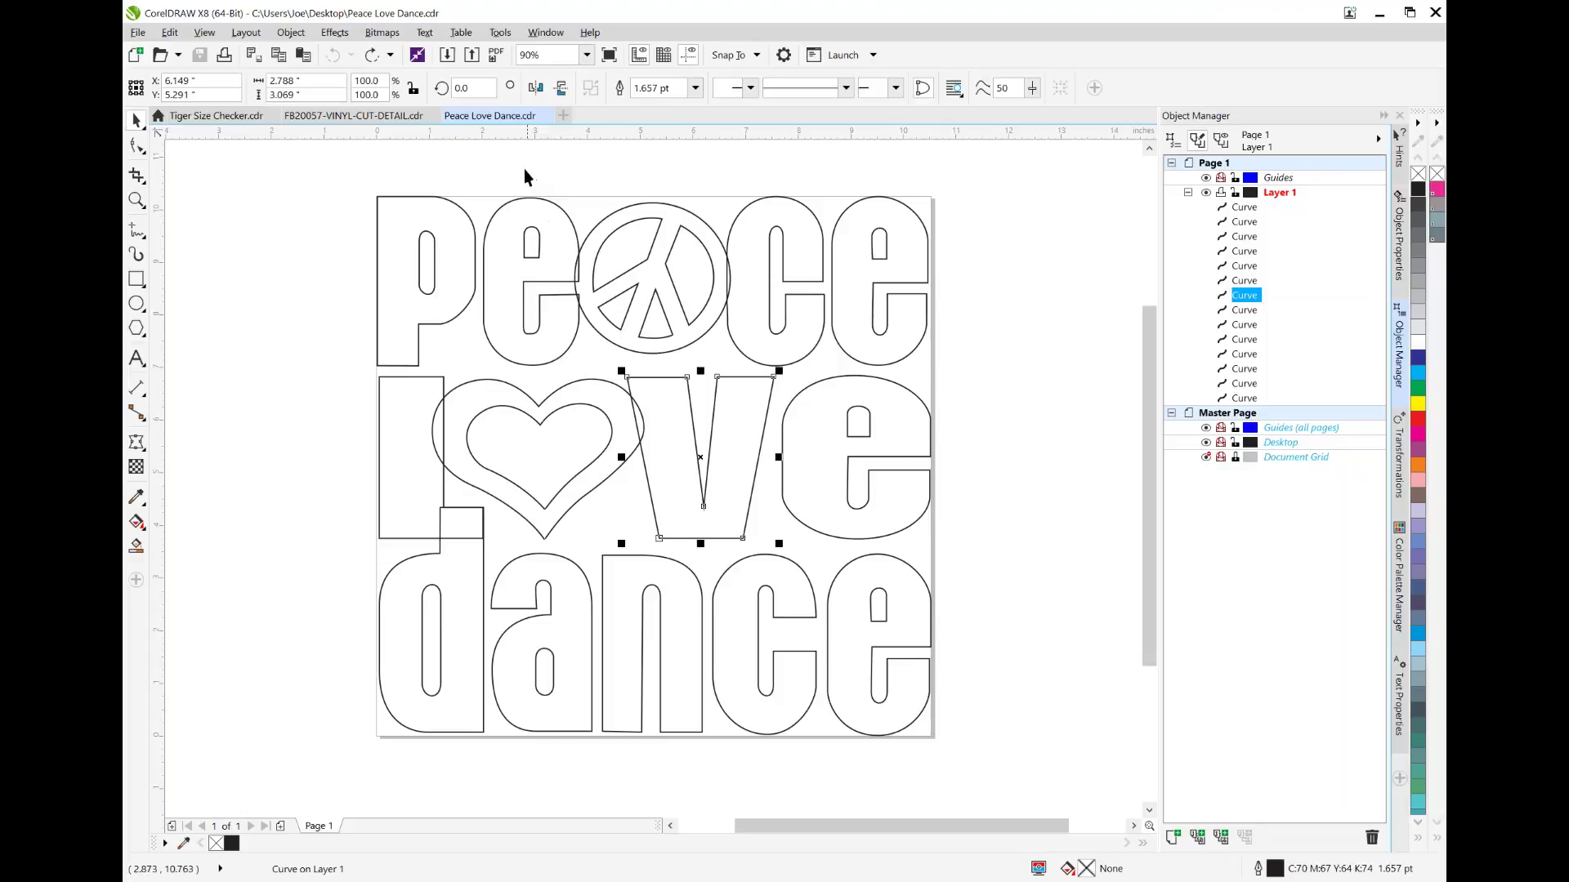
drag(515, 175, 570, 260)
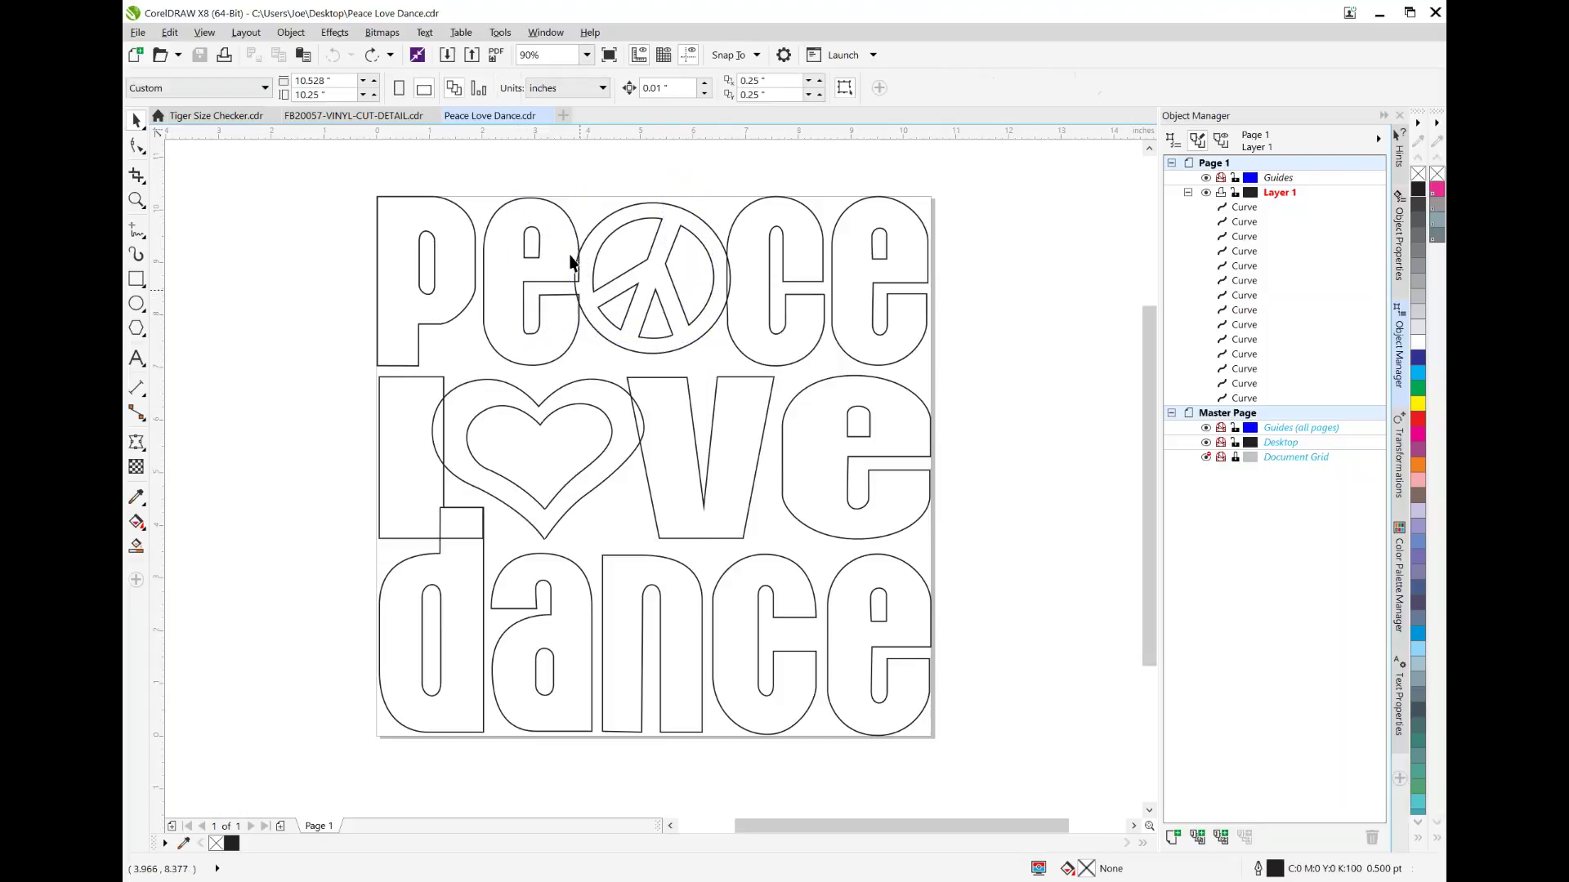
Step: Weld the first "e", the peace sign and the "c" of the word "peace" into one curve
click(572, 236)
shift+click(683, 212)
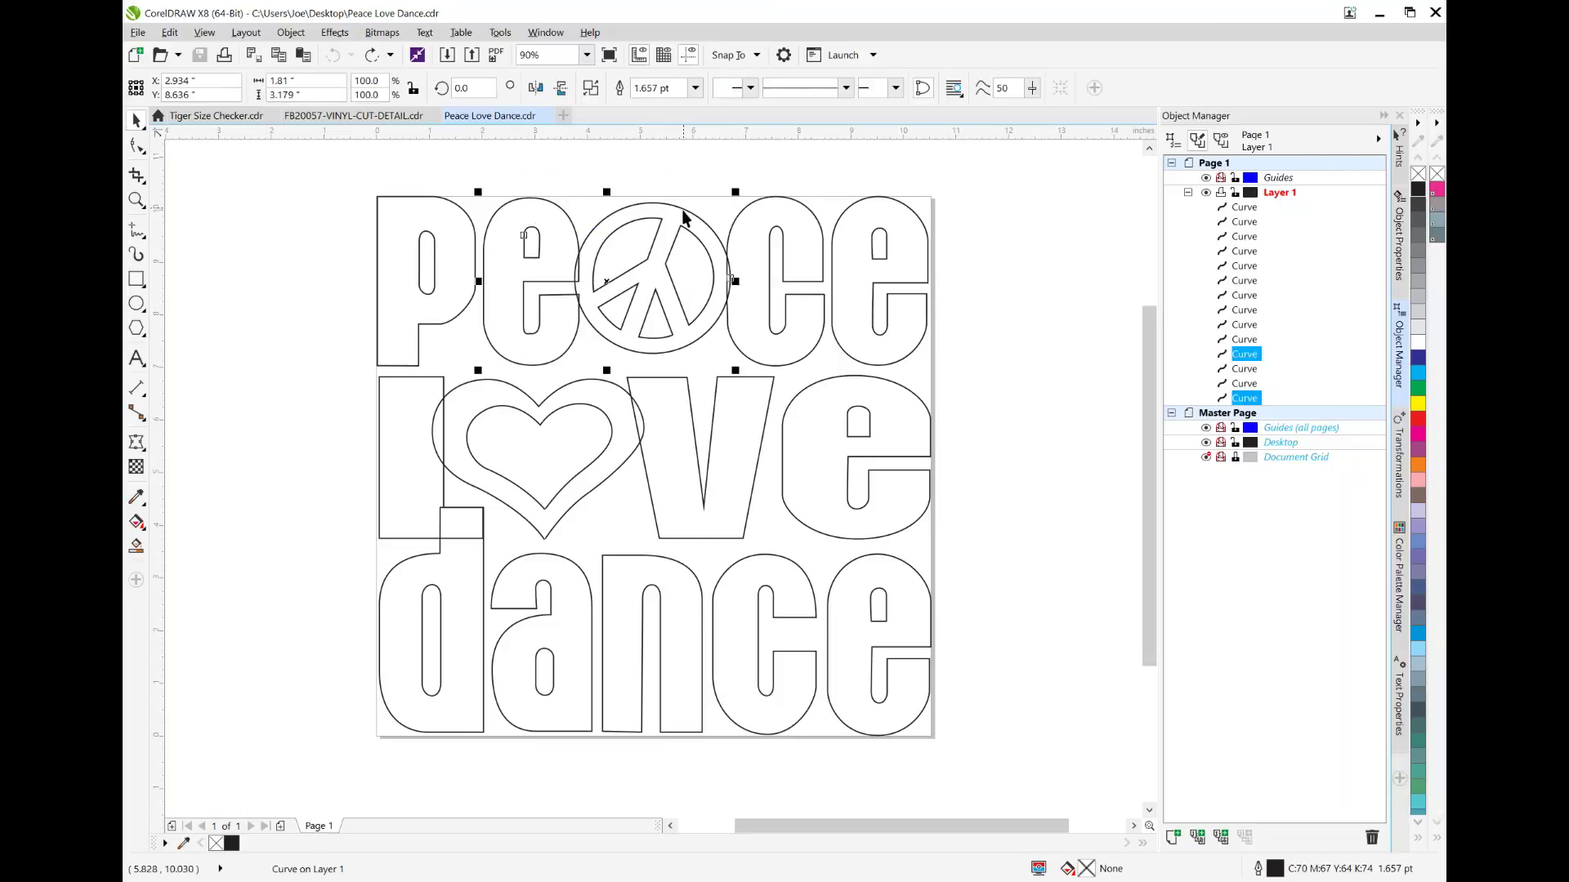
shift+click(738, 212)
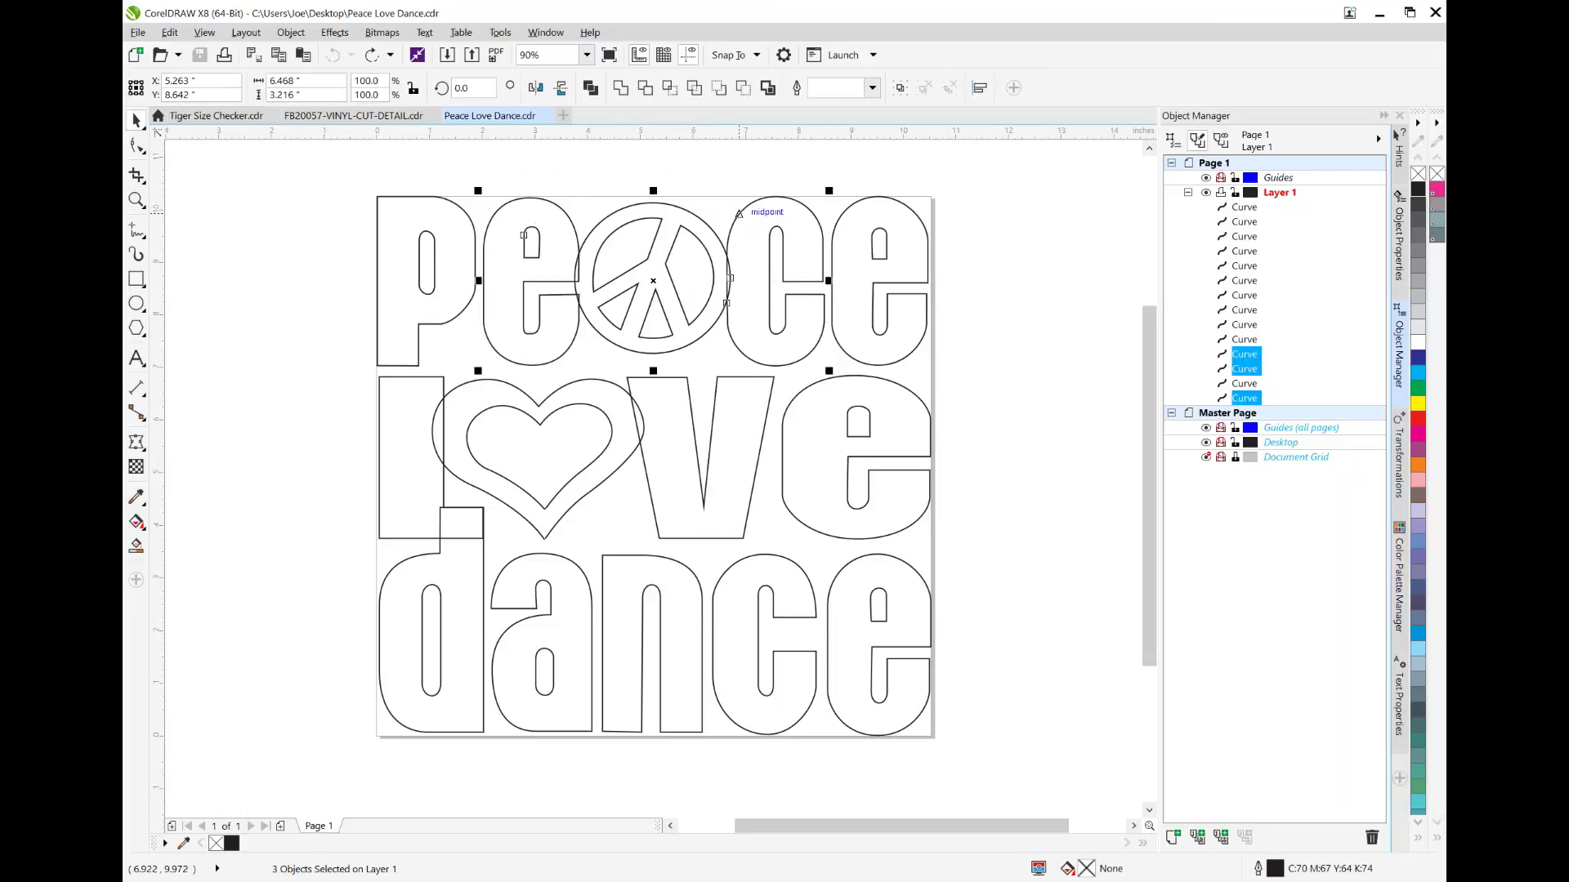
click(621, 89)
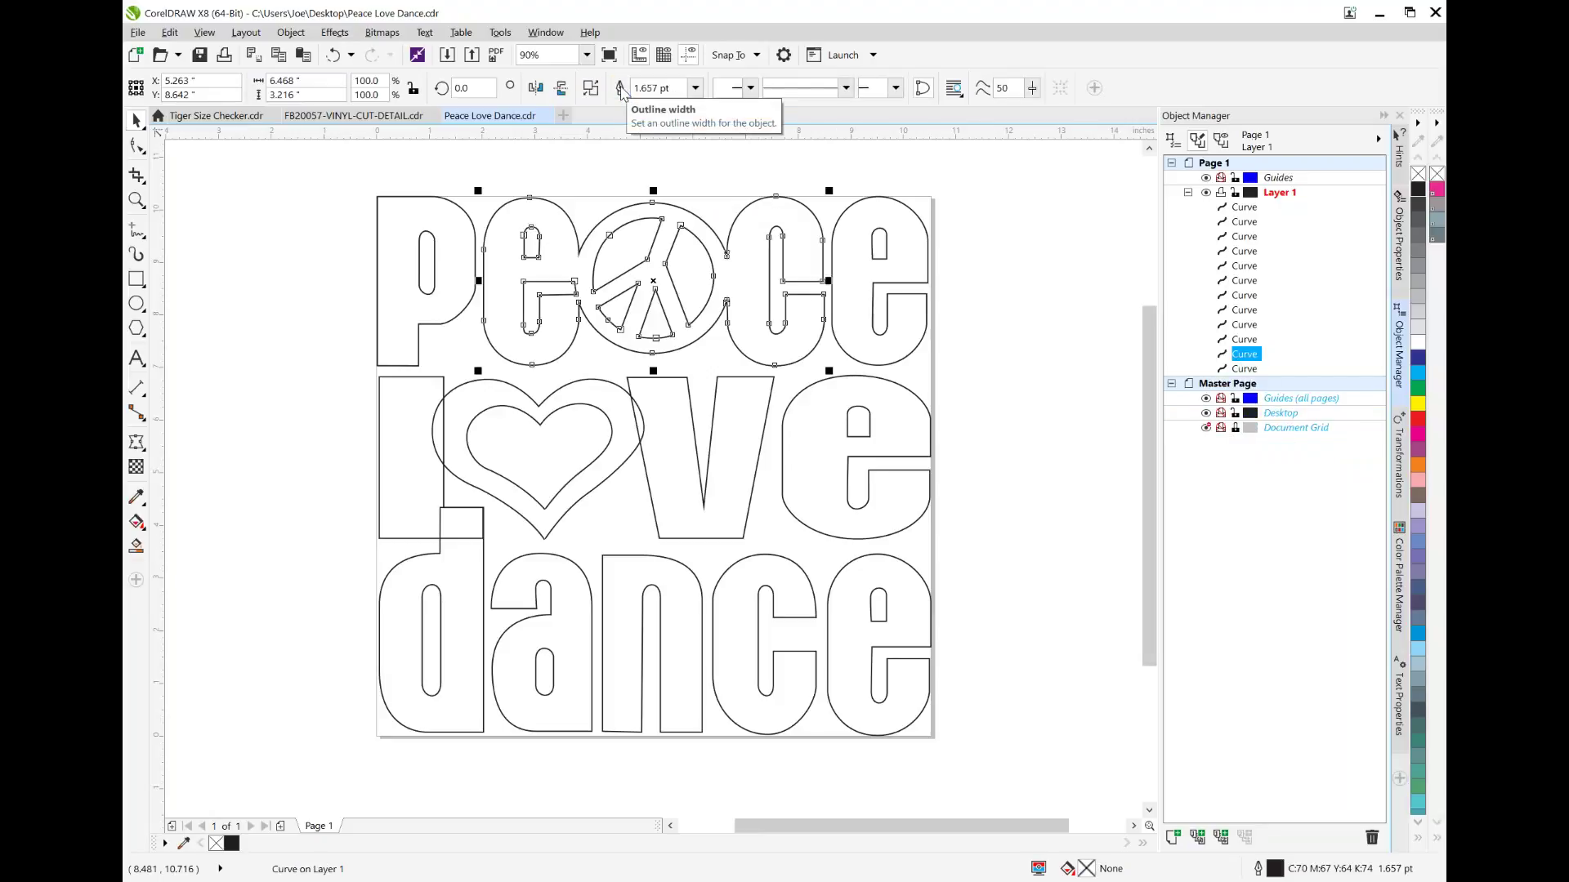
Step: Weld the "l", heart and "v" of "love" with the "d" of "dance" into one curve
click(445, 381)
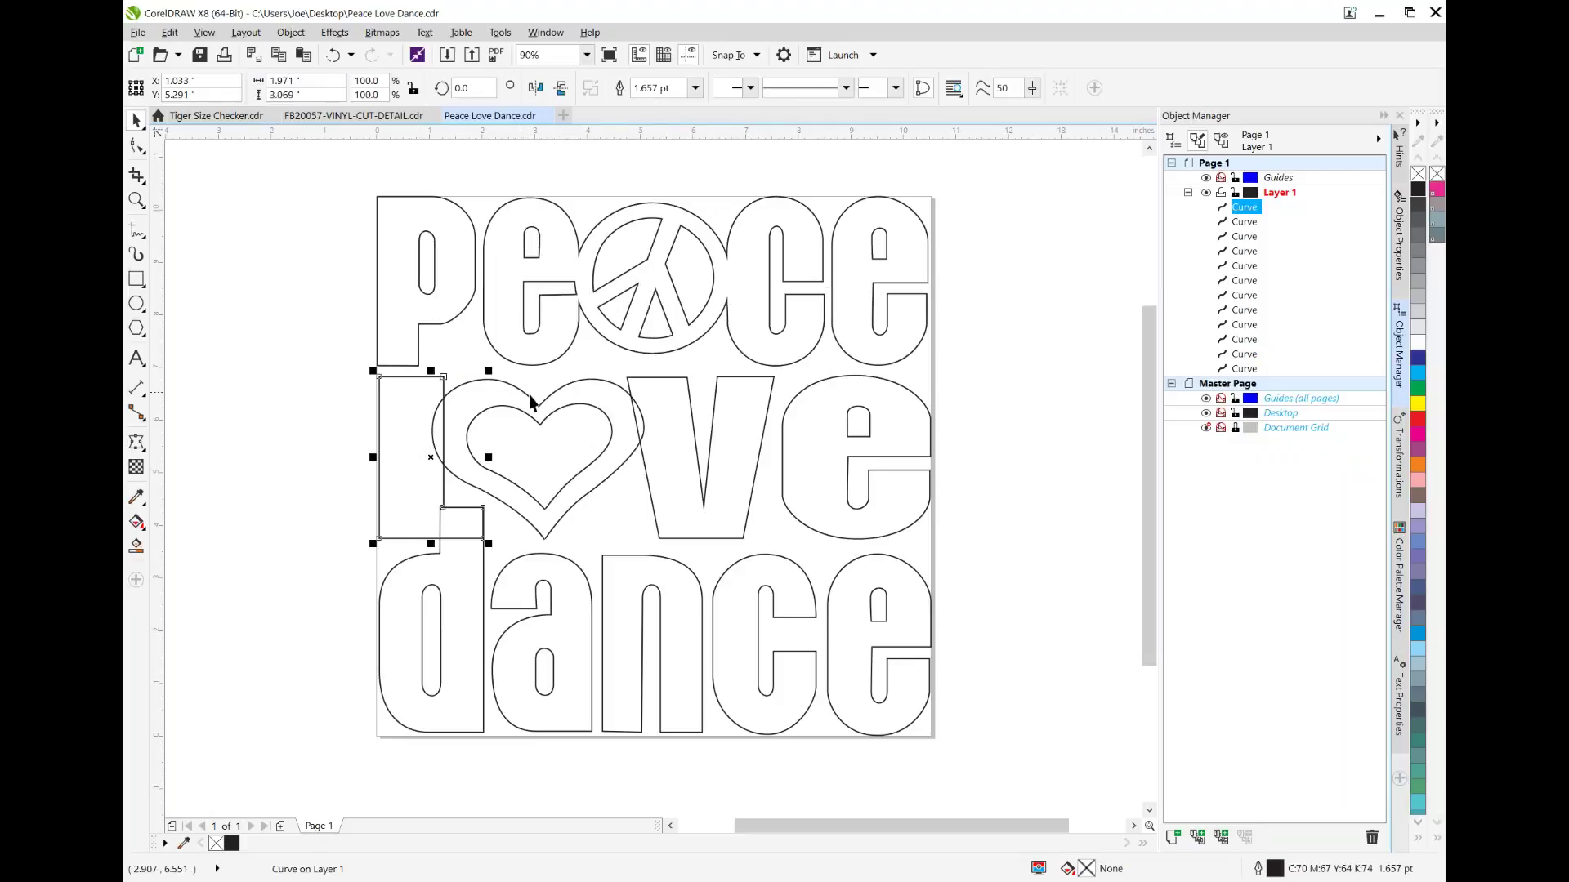
shift+click(530, 401)
shift+click(688, 395)
shift+click(483, 551)
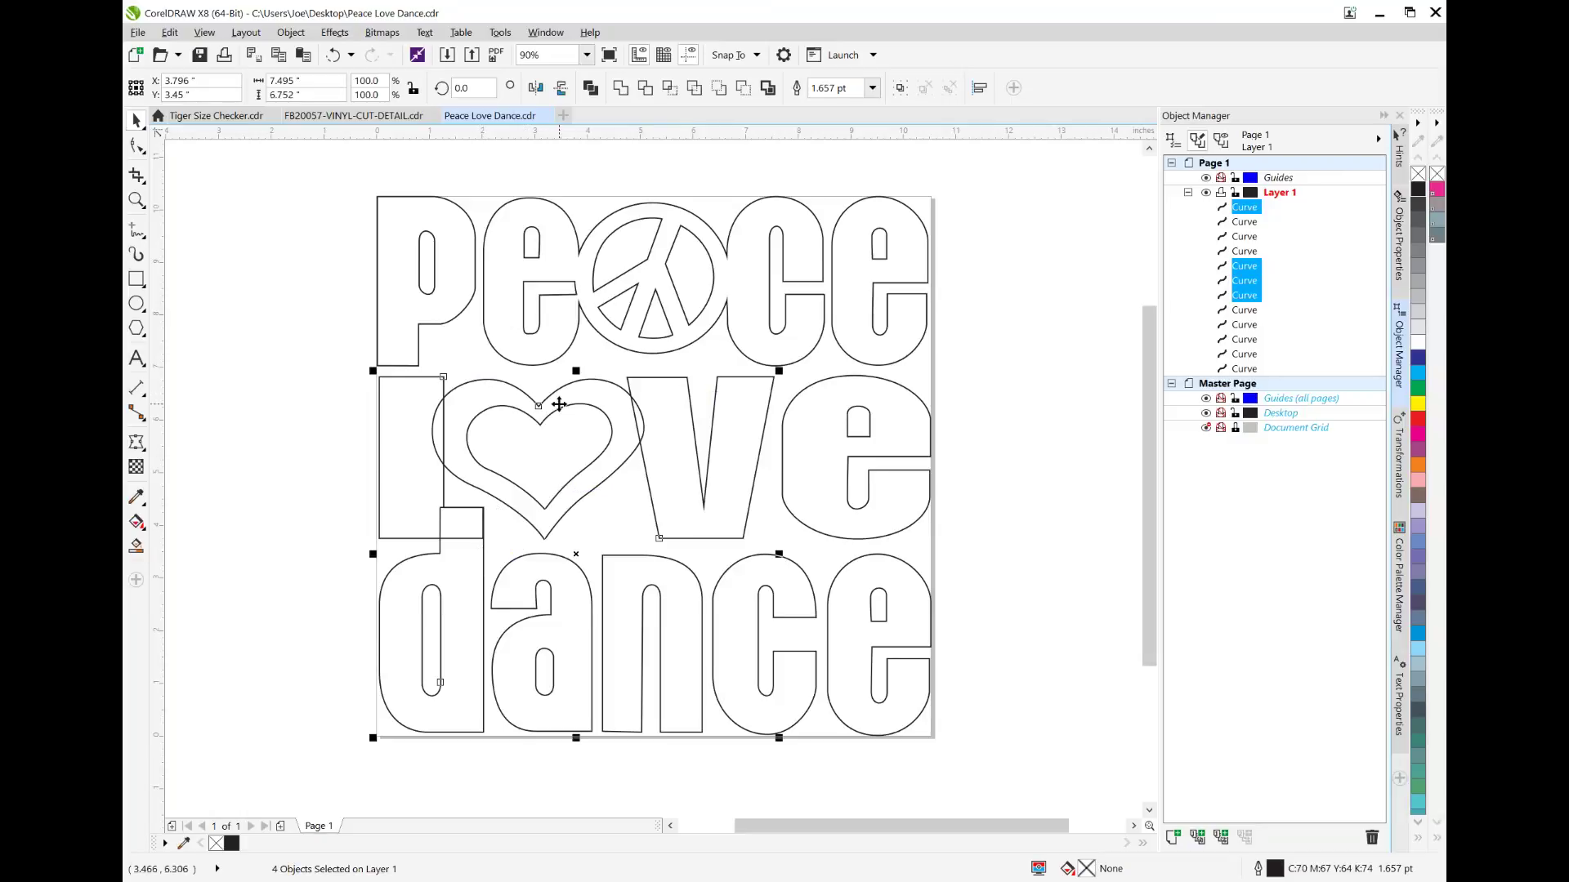
click(620, 89)
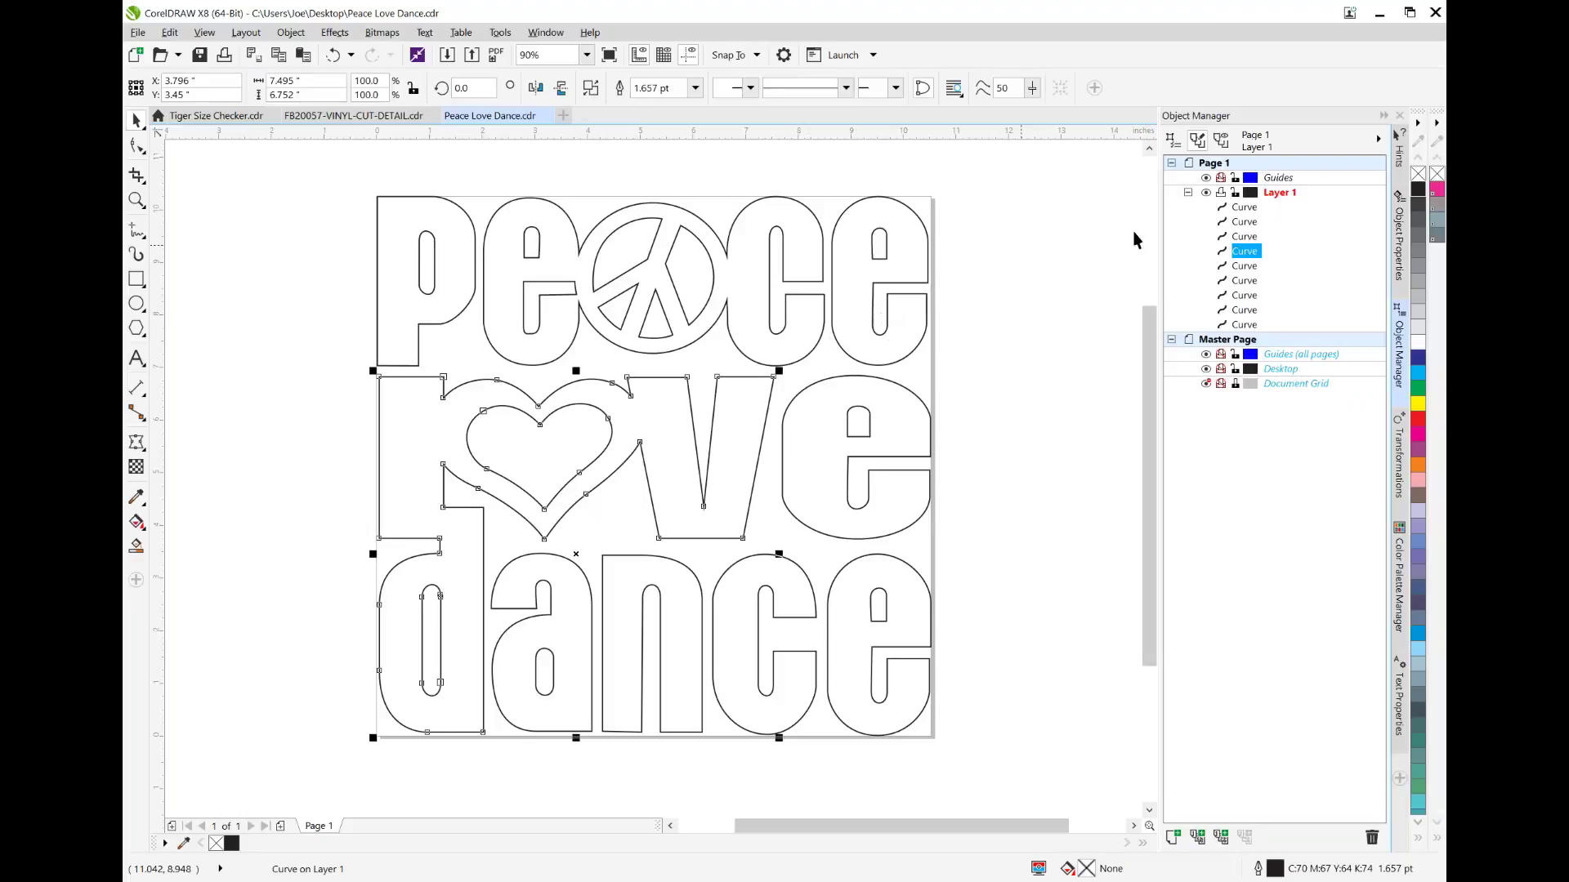
Step: Select all the curves on Layer 1 of the Peace Love Dance design and weld them into a single curve
click(1243, 209)
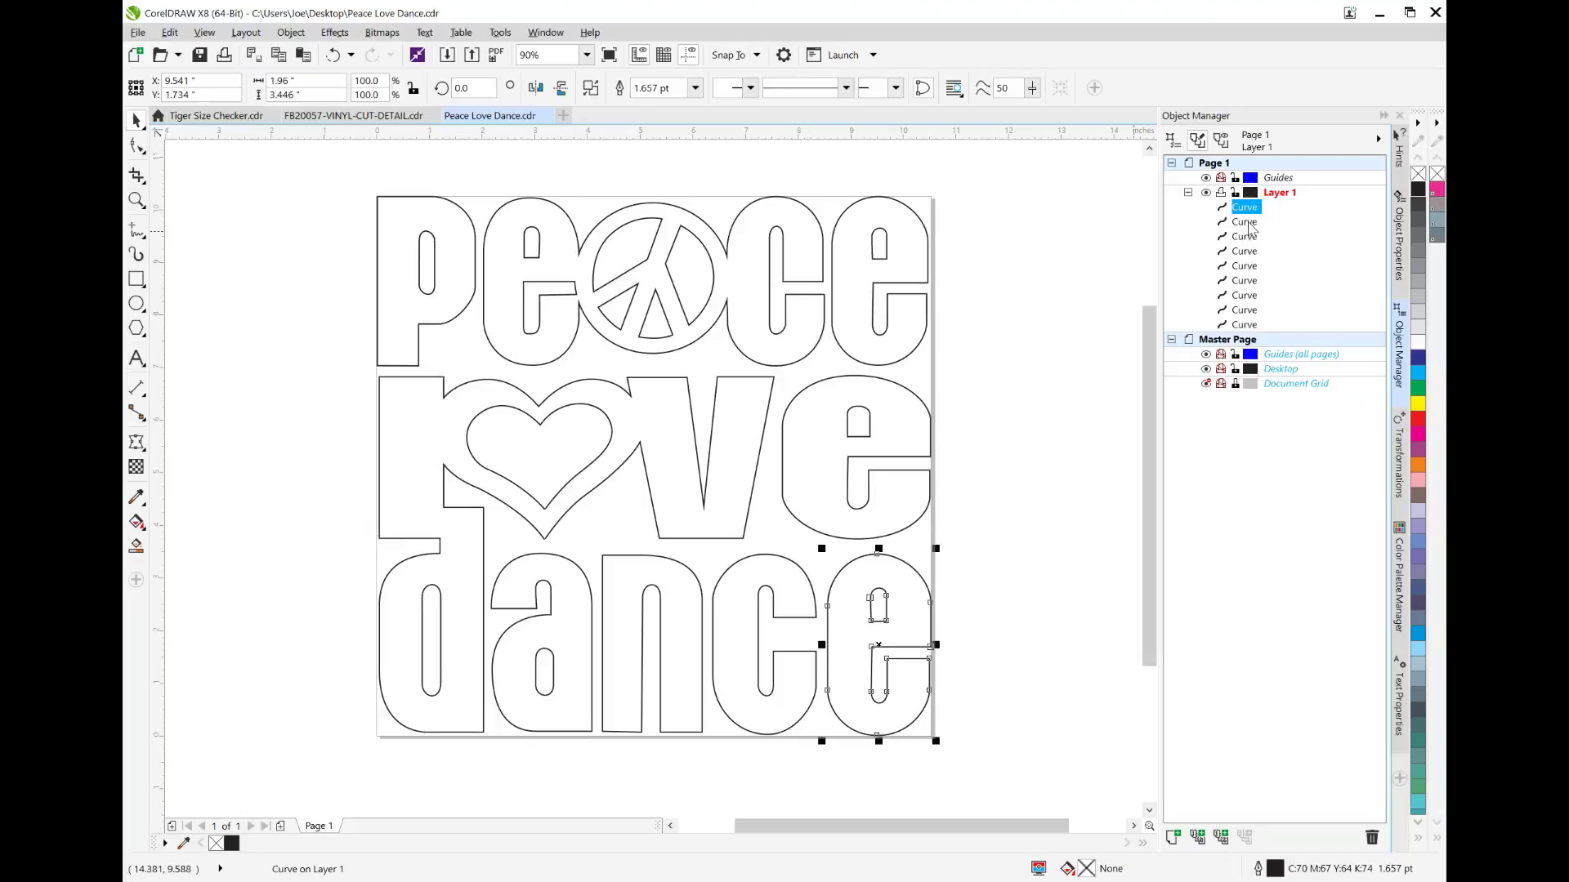
ctrl+click(1248, 223)
ctrl+click(1245, 237)
ctrl+click(1243, 252)
ctrl+click(1242, 266)
ctrl+click(1241, 281)
ctrl+click(1244, 296)
ctrl+click(1245, 311)
ctrl+click(1245, 325)
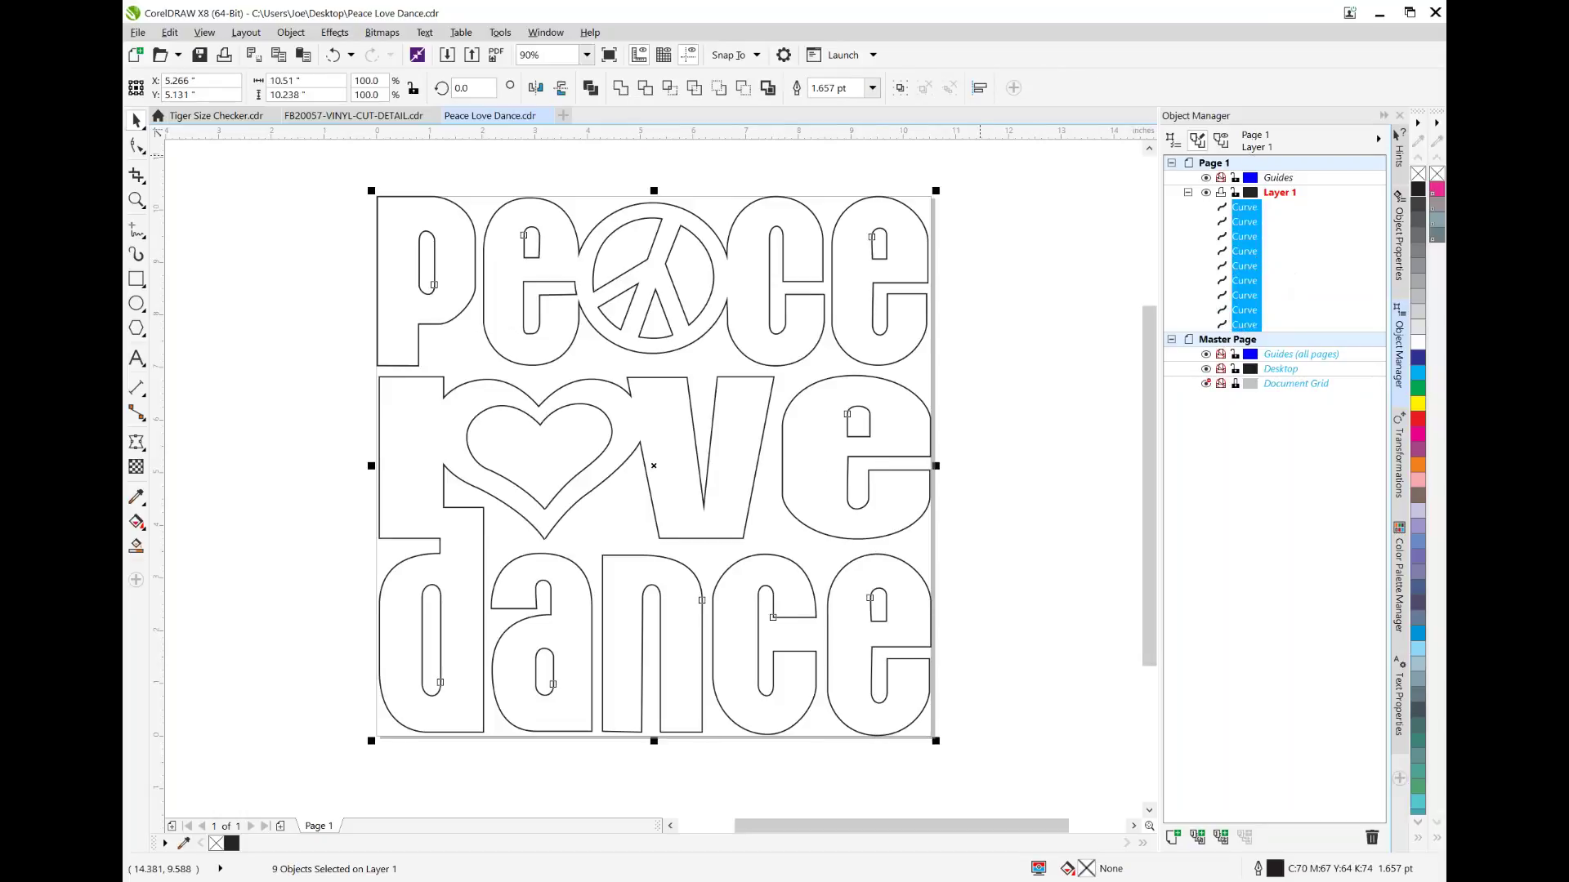
click(622, 88)
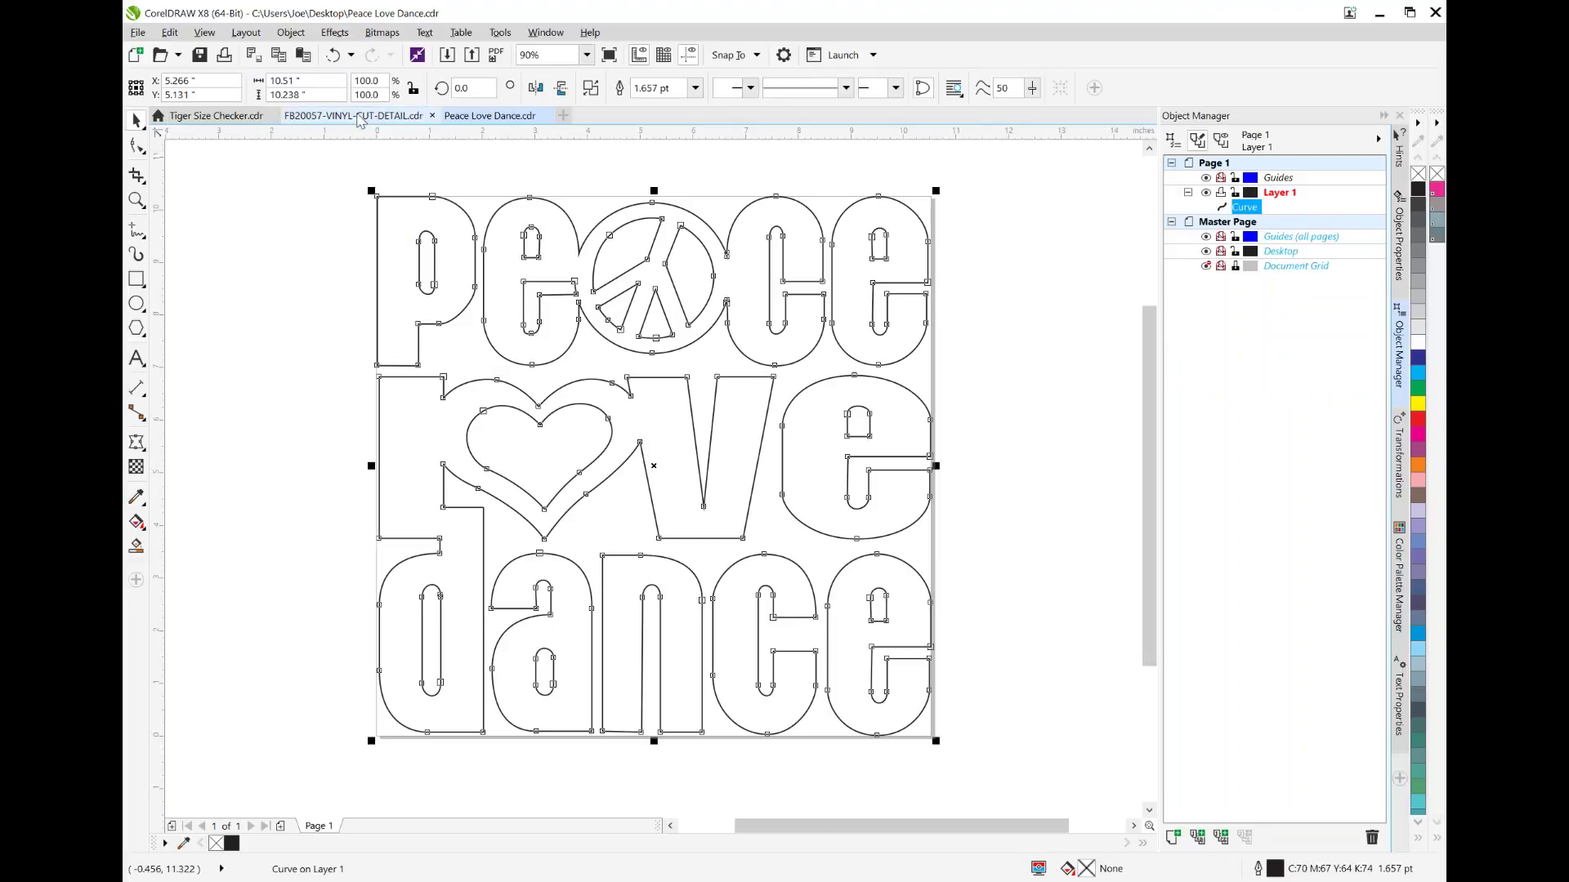
Step: Switch to the FB20057-VINYL-CUT-DETAIL.cdr drawing, display it in Normal view fitted to the page, and deselect the artwork
click(357, 119)
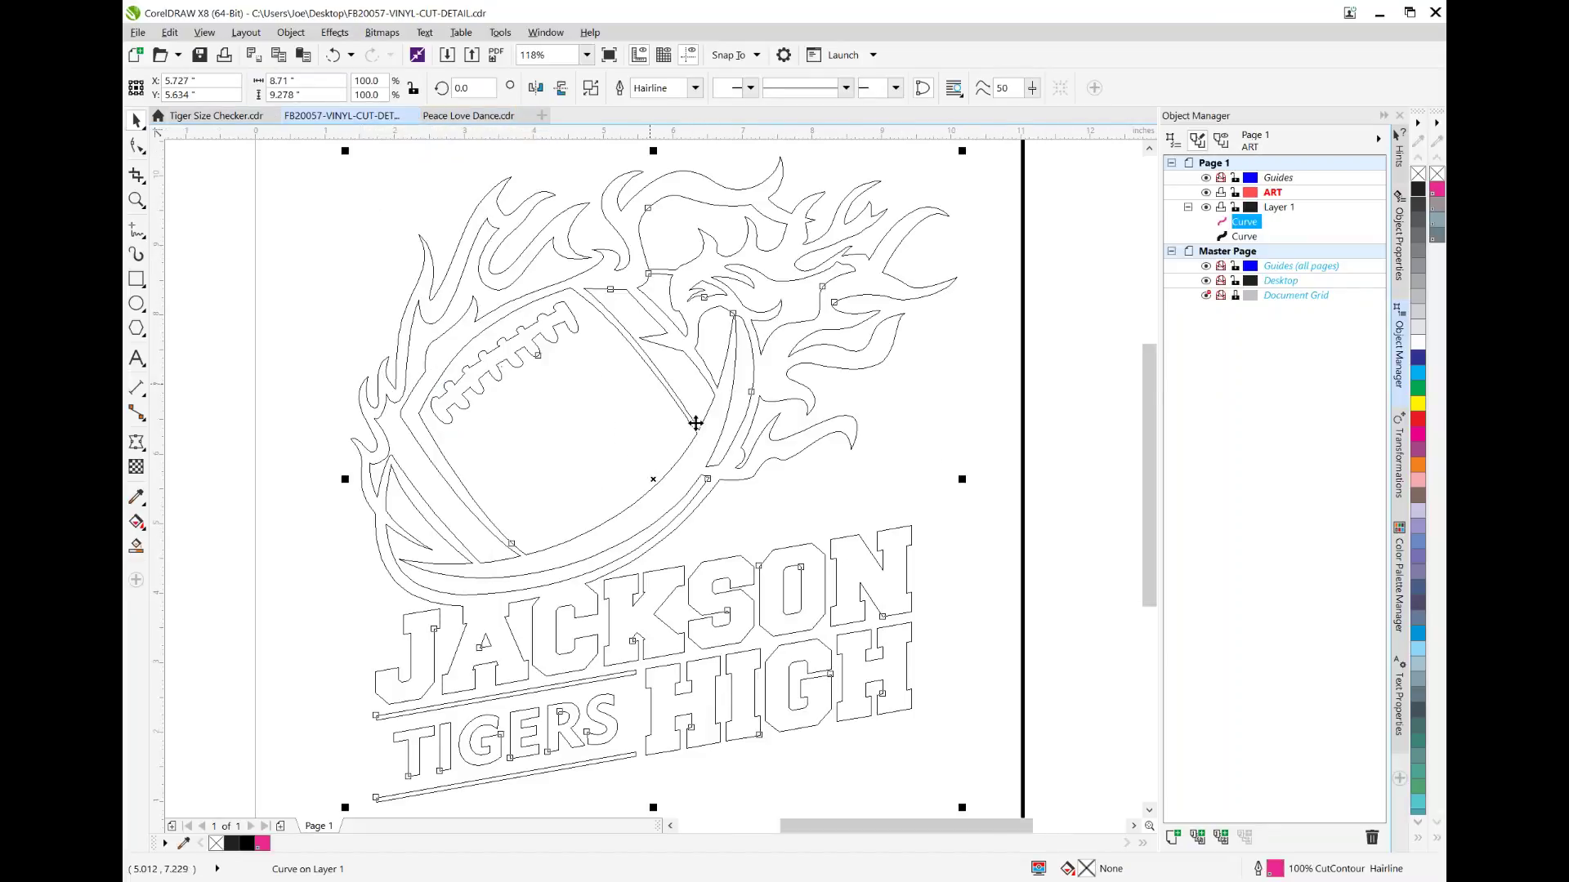
click(204, 32)
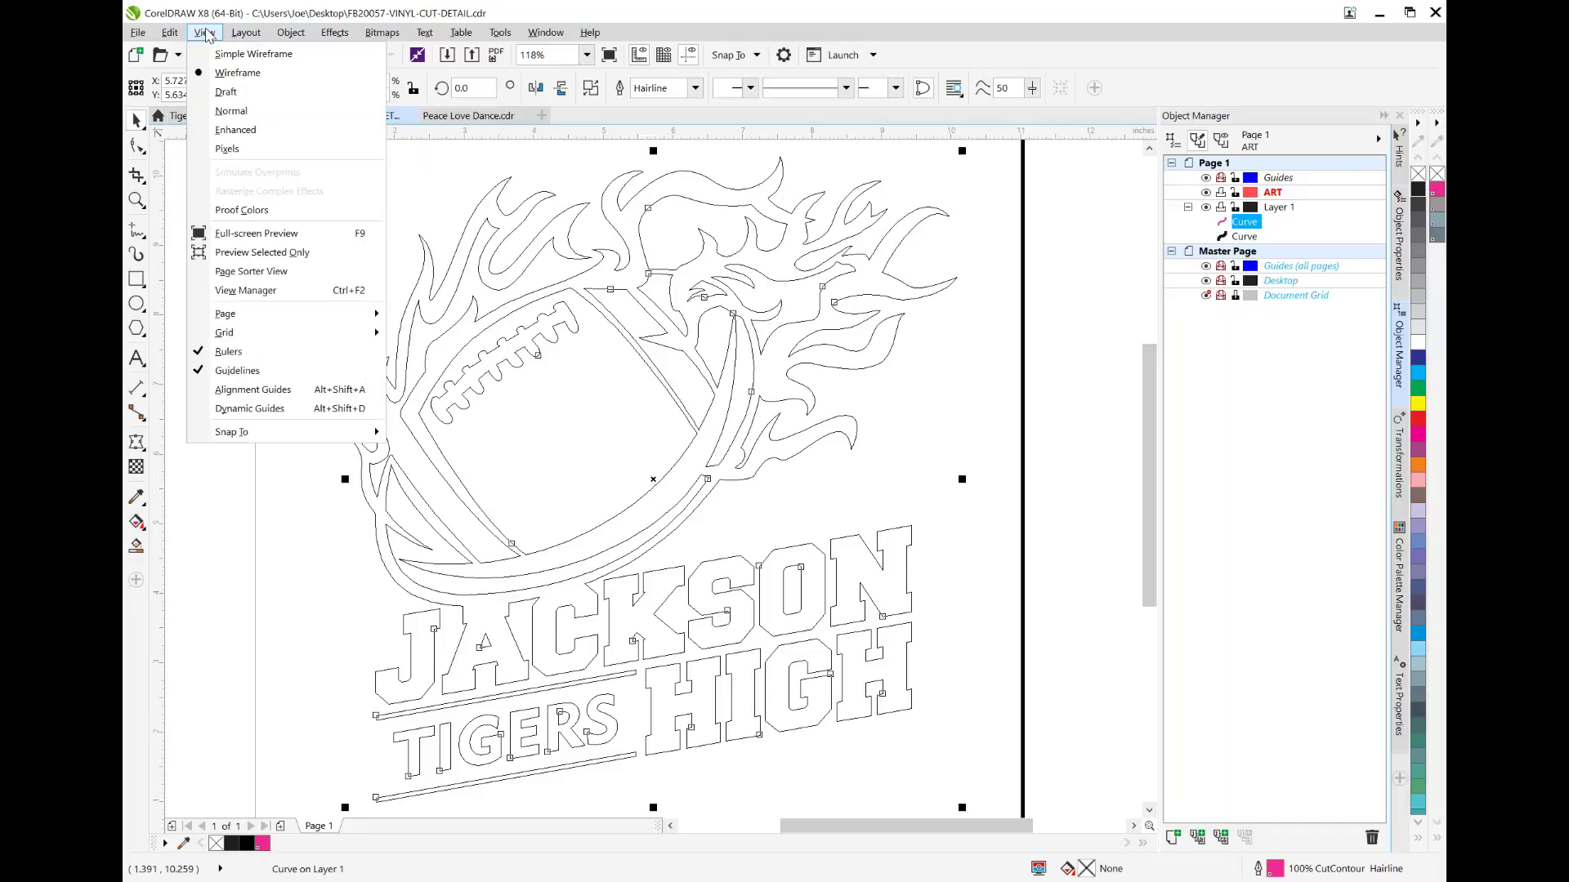
click(232, 111)
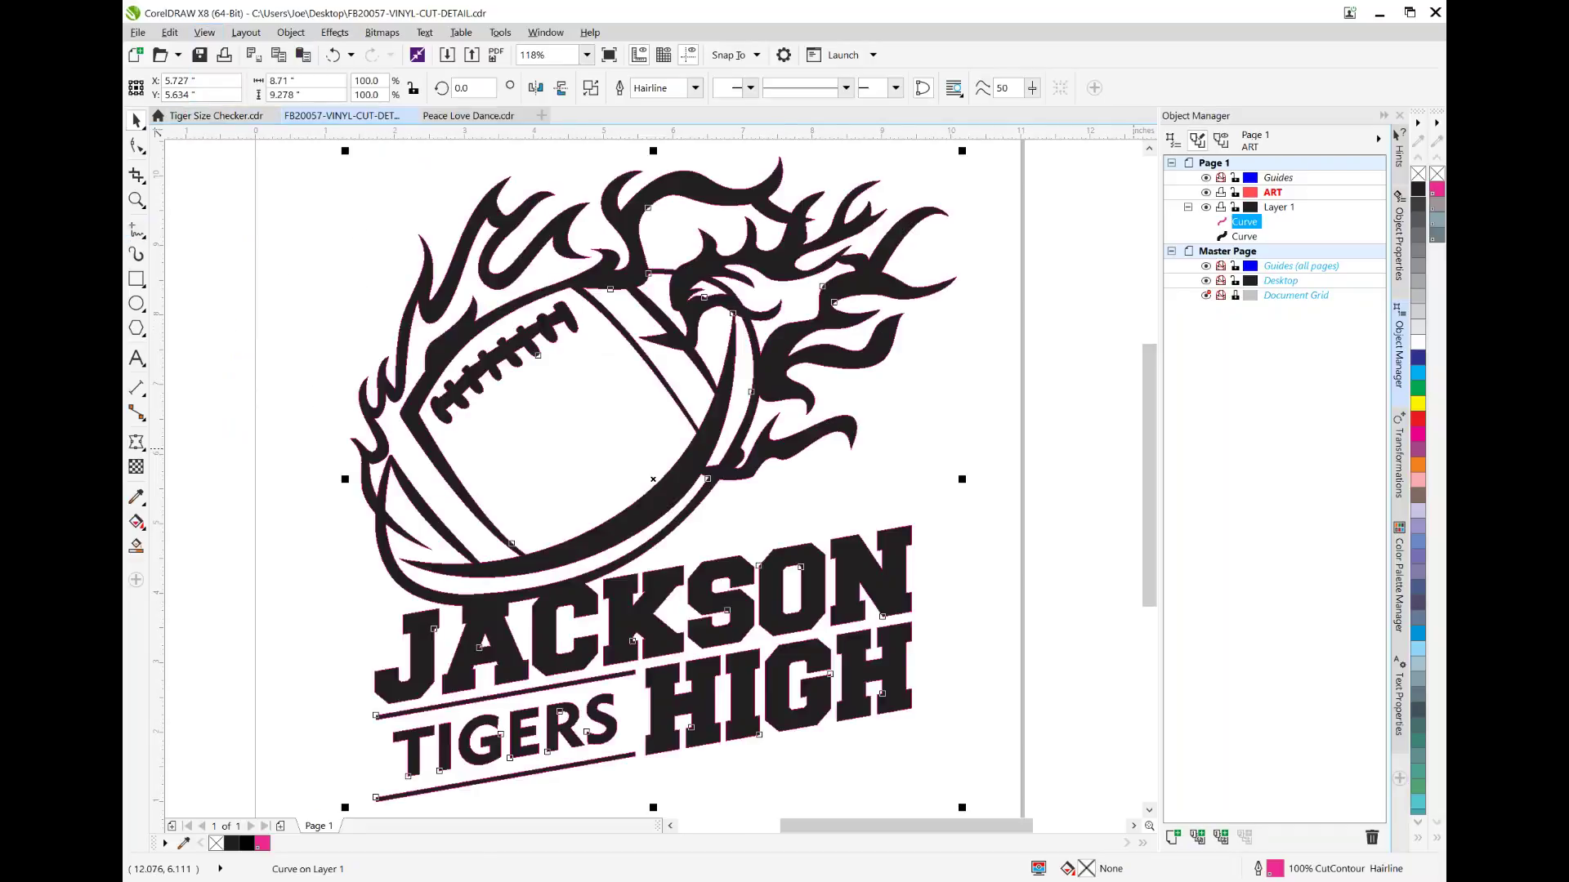
drag(1149, 494, 1147, 525)
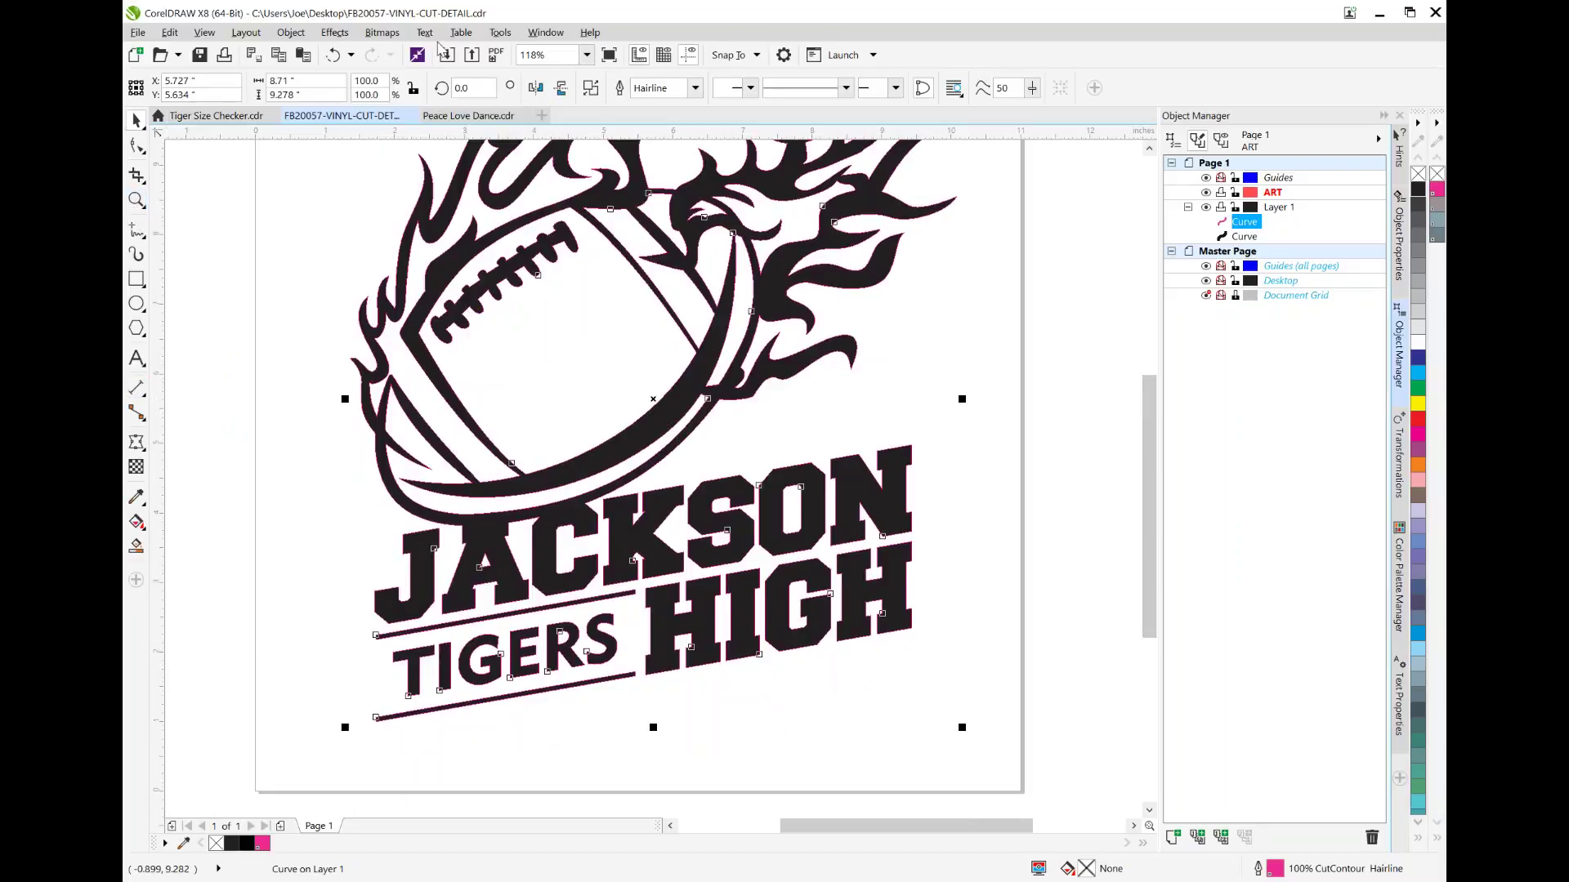
click(586, 55)
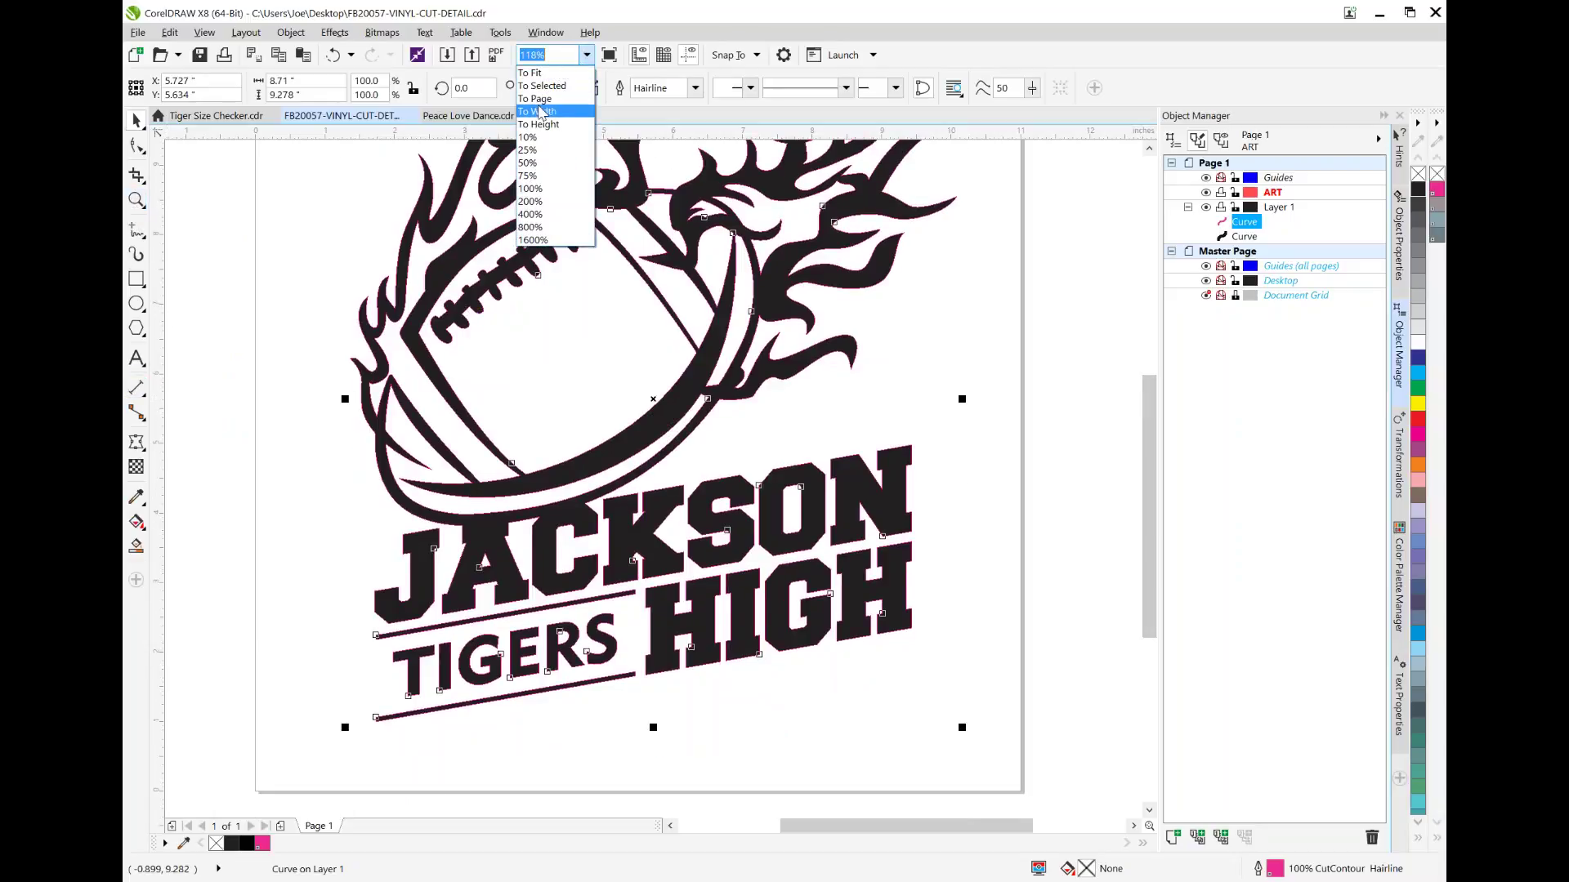
click(536, 98)
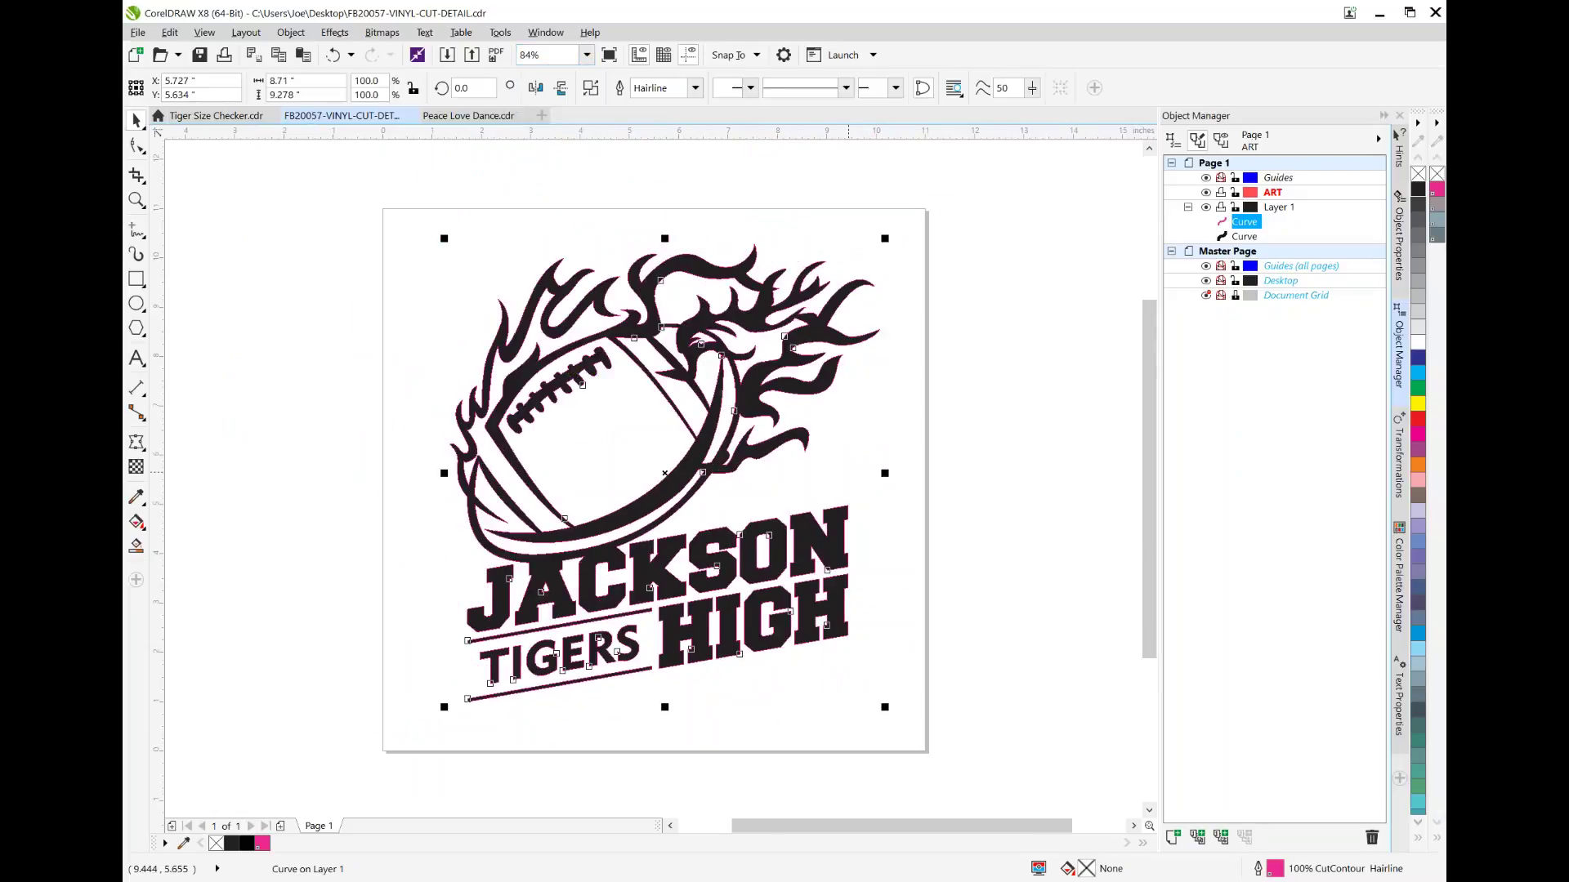
click(1031, 546)
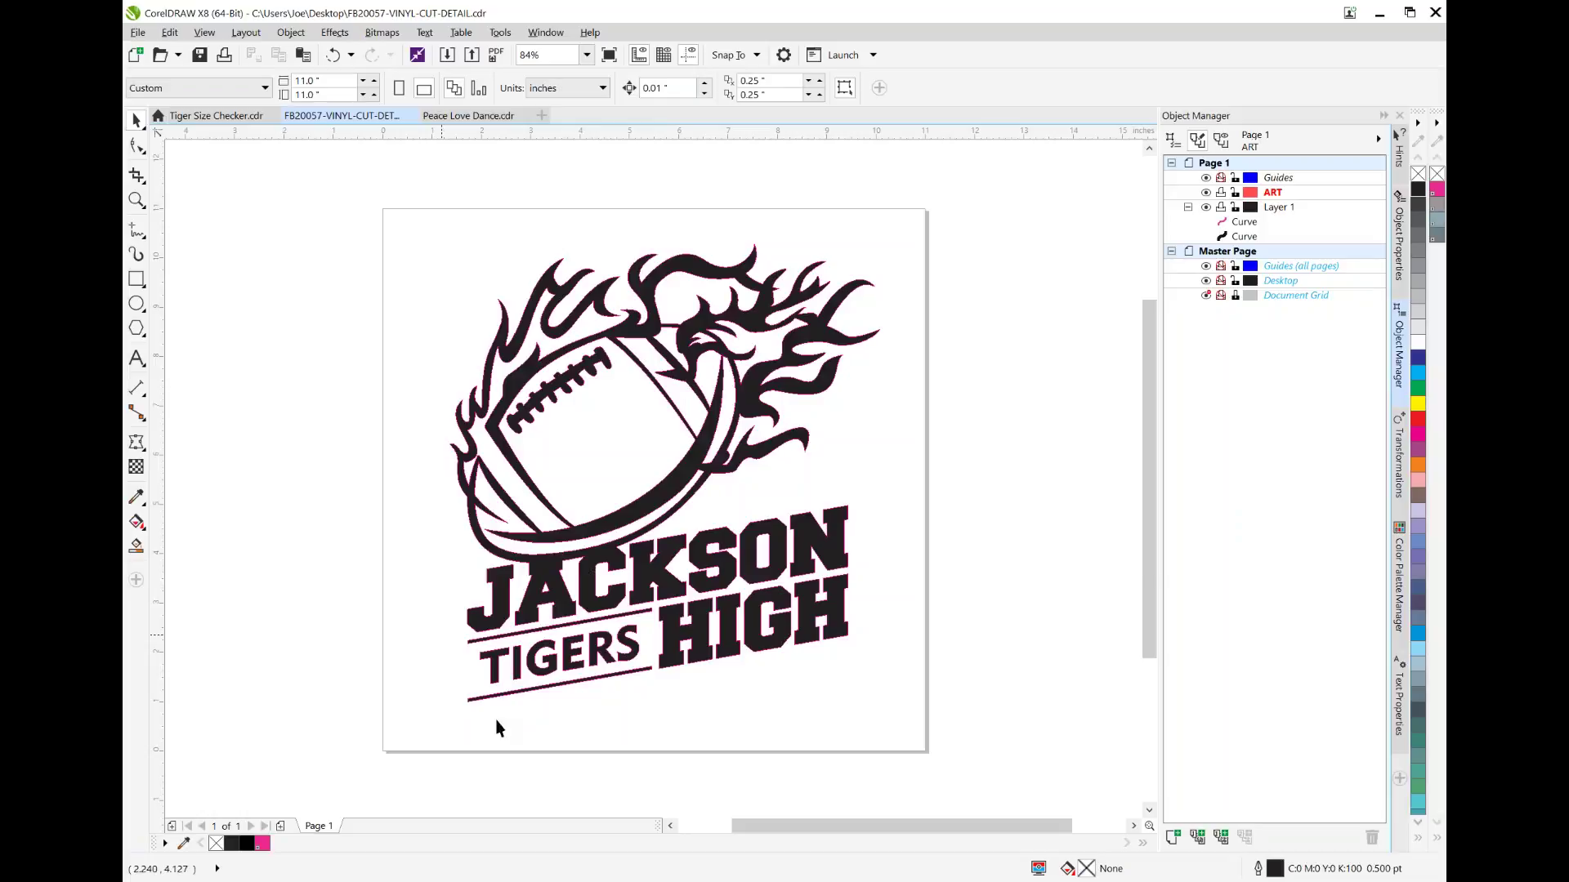
Step: Switch to the Edge browser, search the Great Dane Graphics store for "eagle" and filter the results by Vinyl Cutting - Detailed
click(1379, 13)
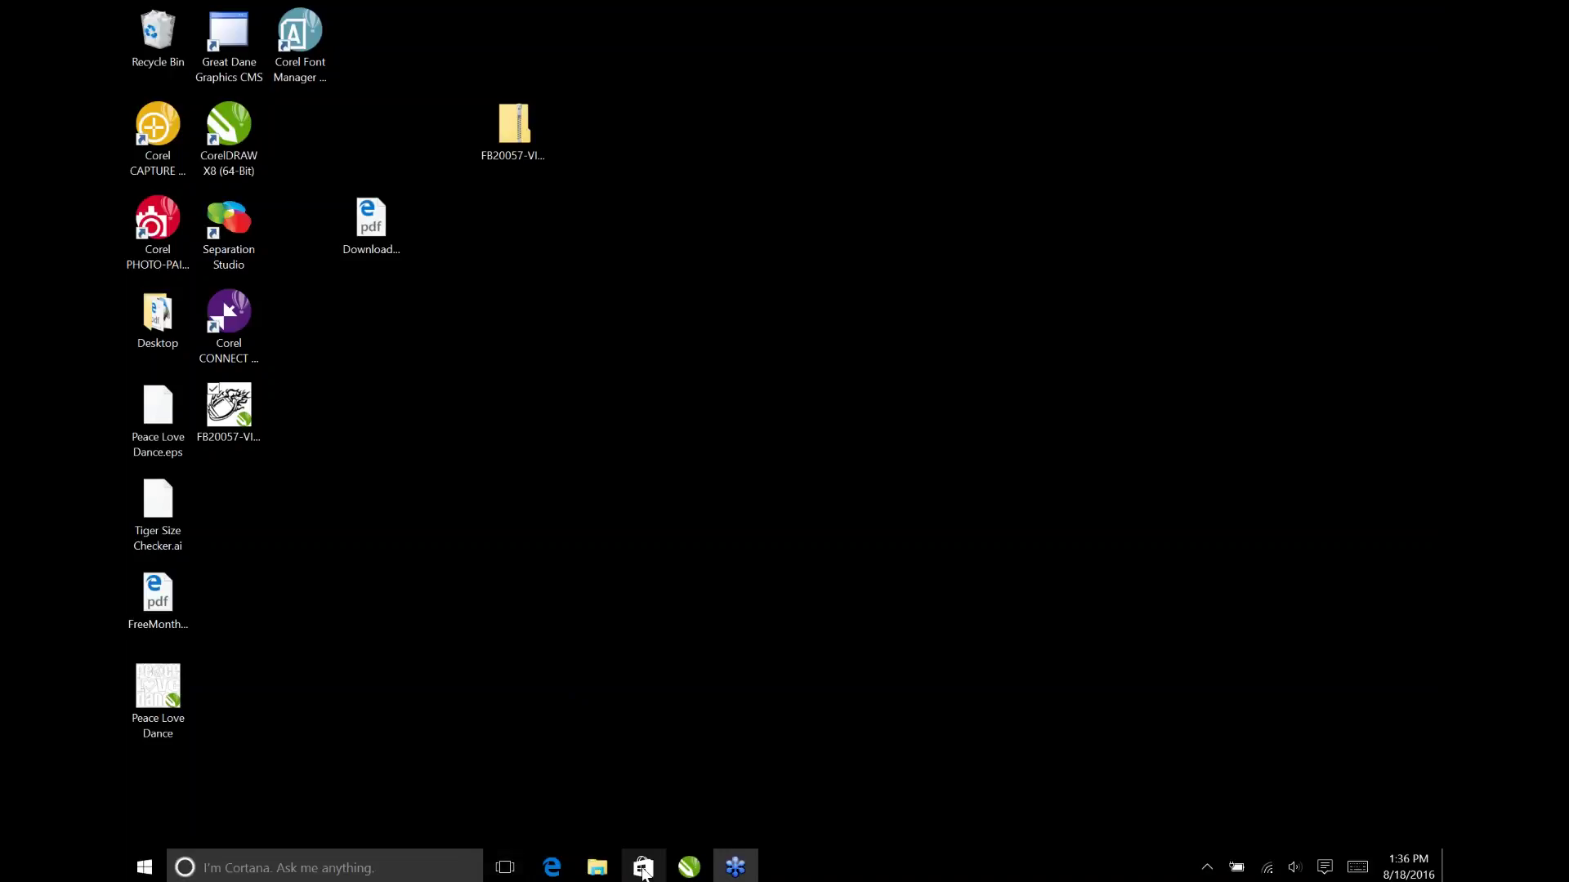
click(552, 868)
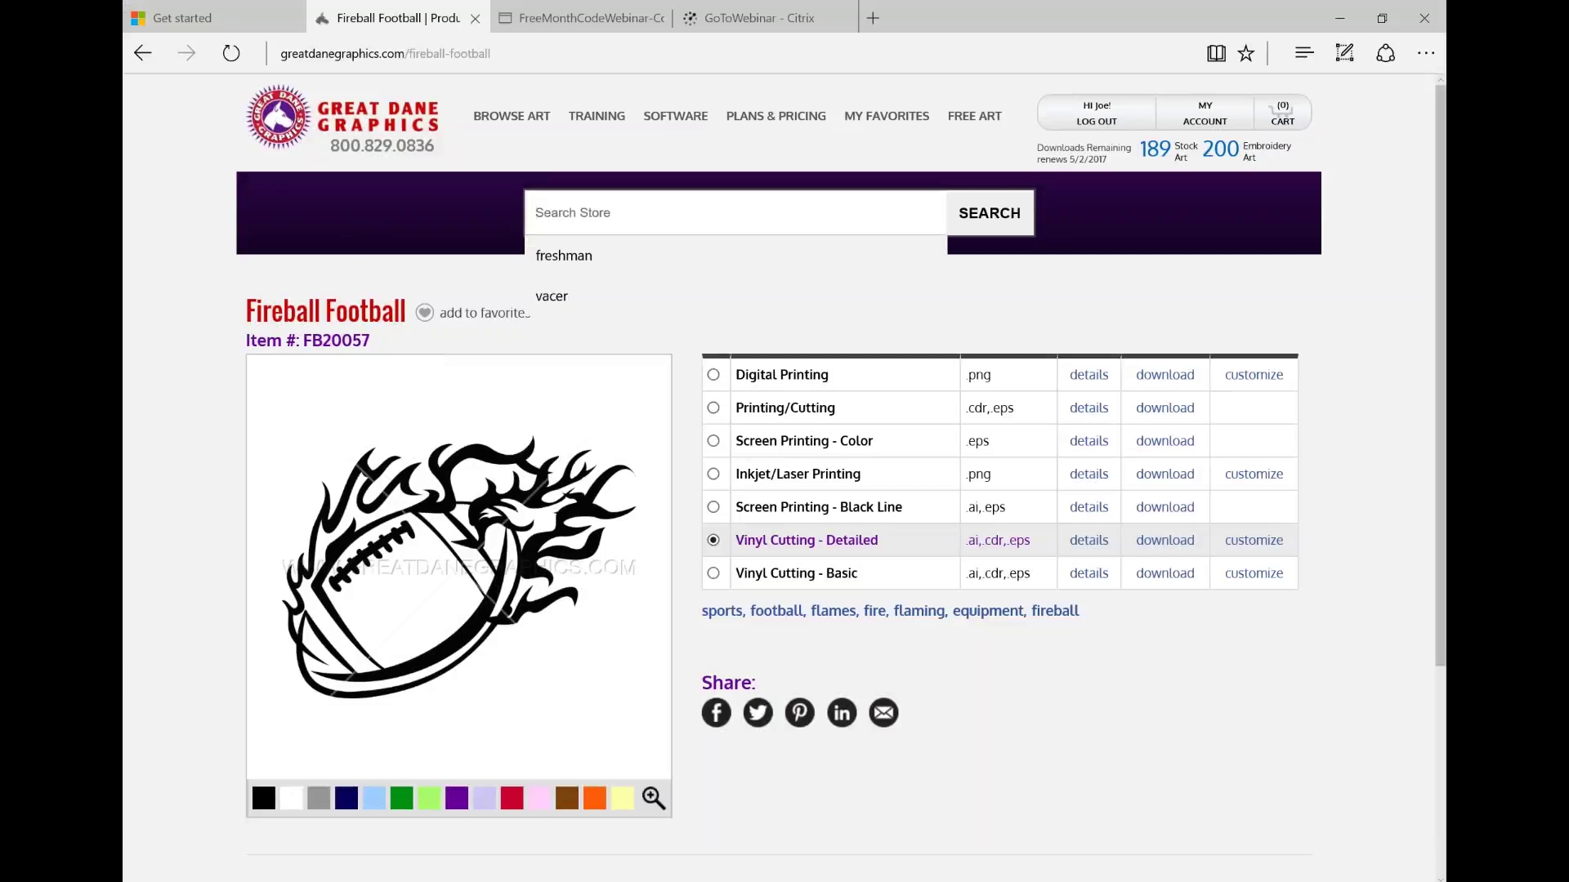
text(eagle)
key(Return)
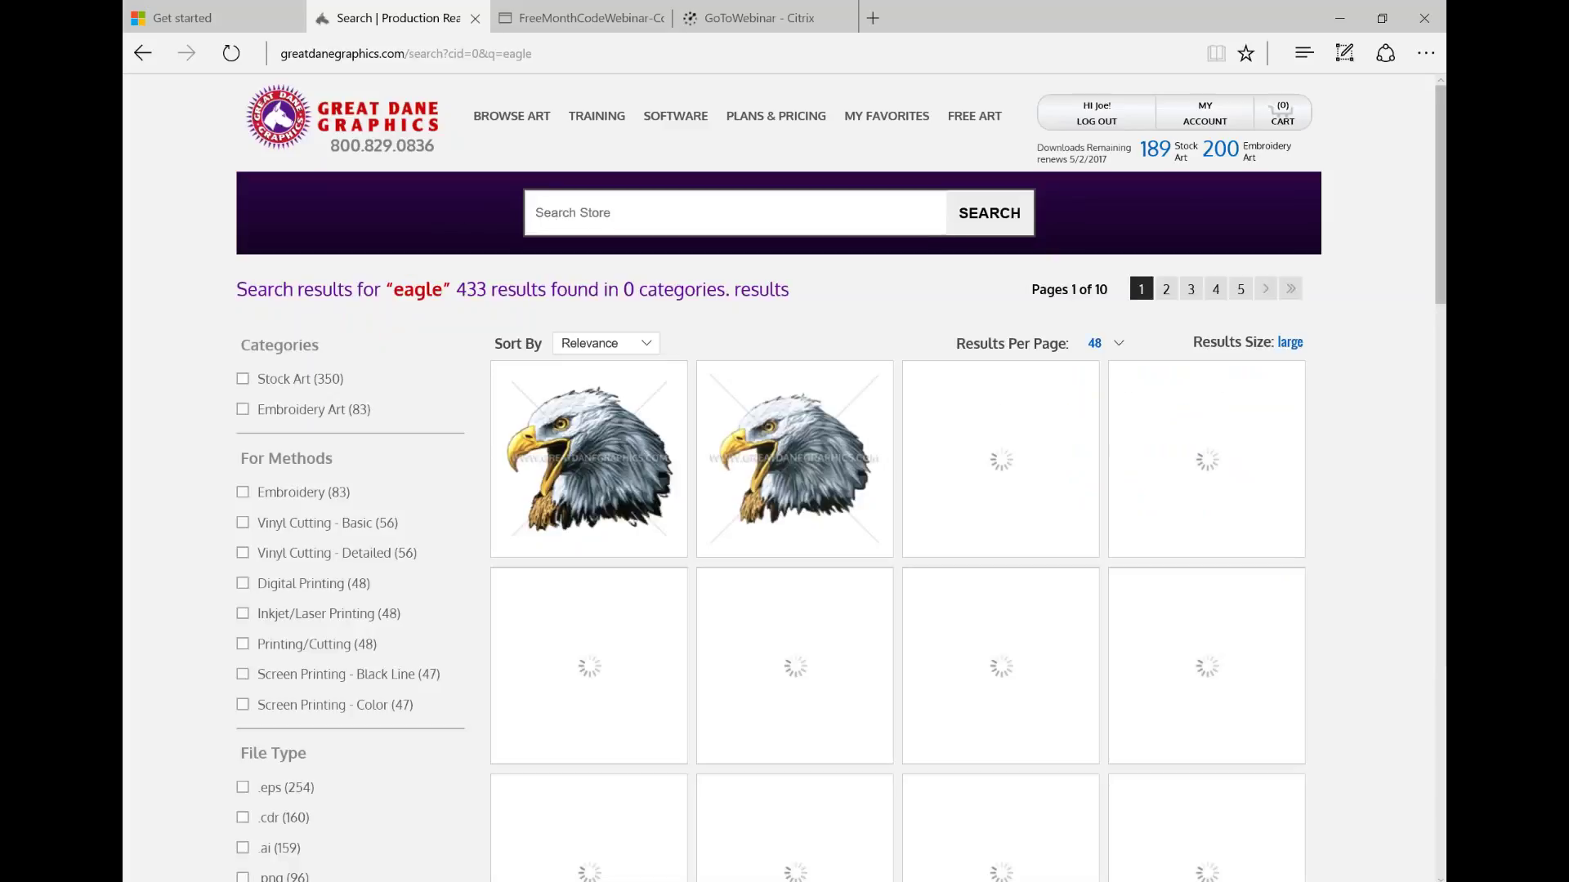
click(242, 554)
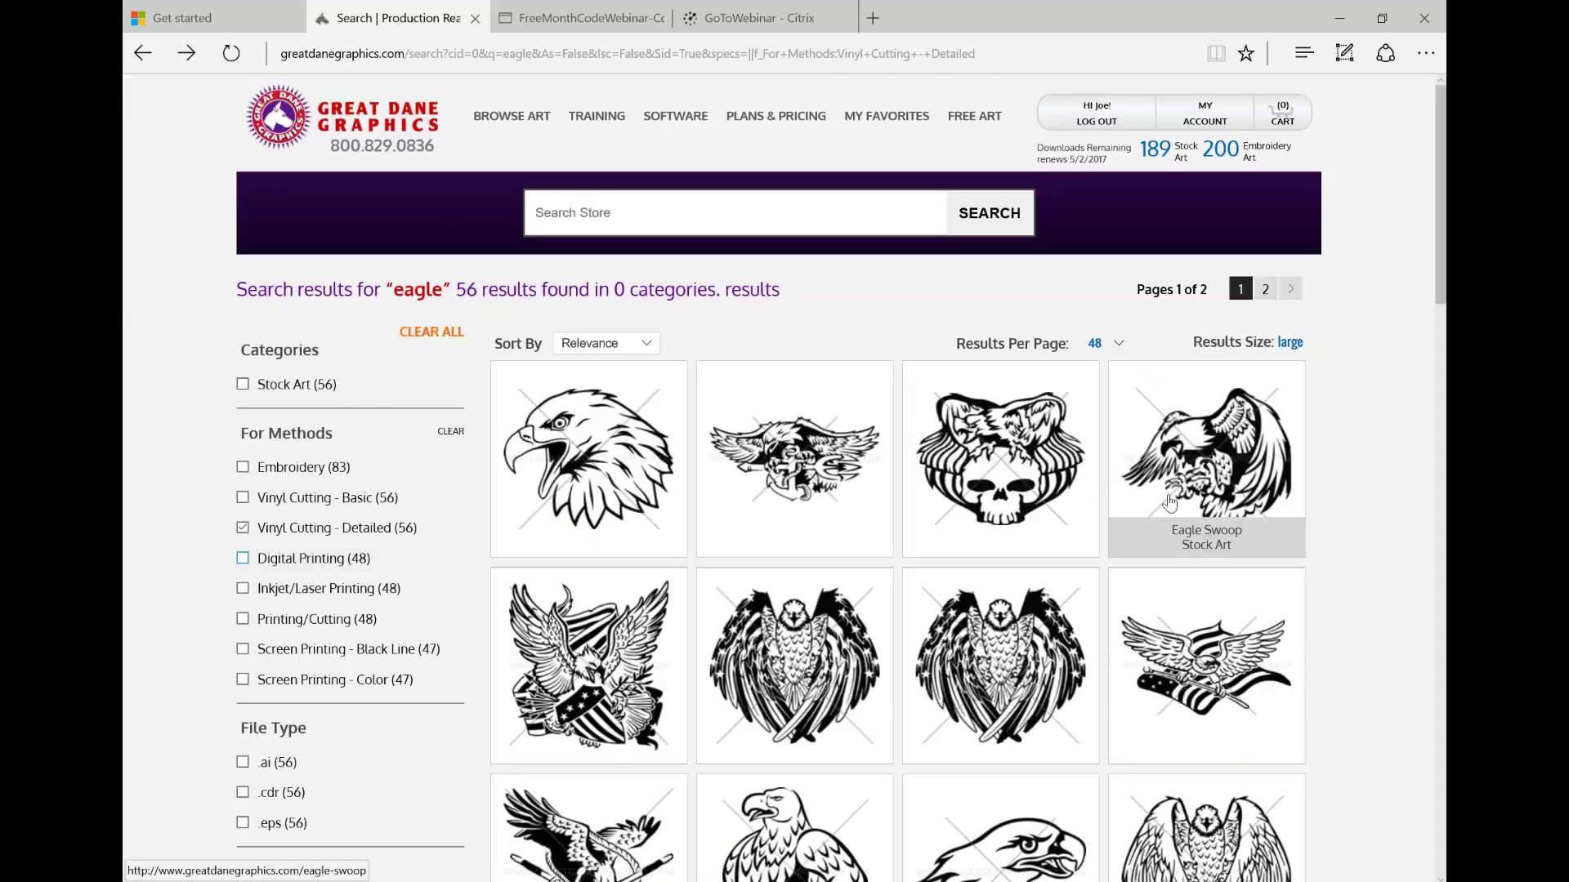
Step: Browse the filtered eagle designs and open the Flag Eagle With Crest stock art page
scroll(1170, 503, down, 1)
scroll(1179, 536, down, 4)
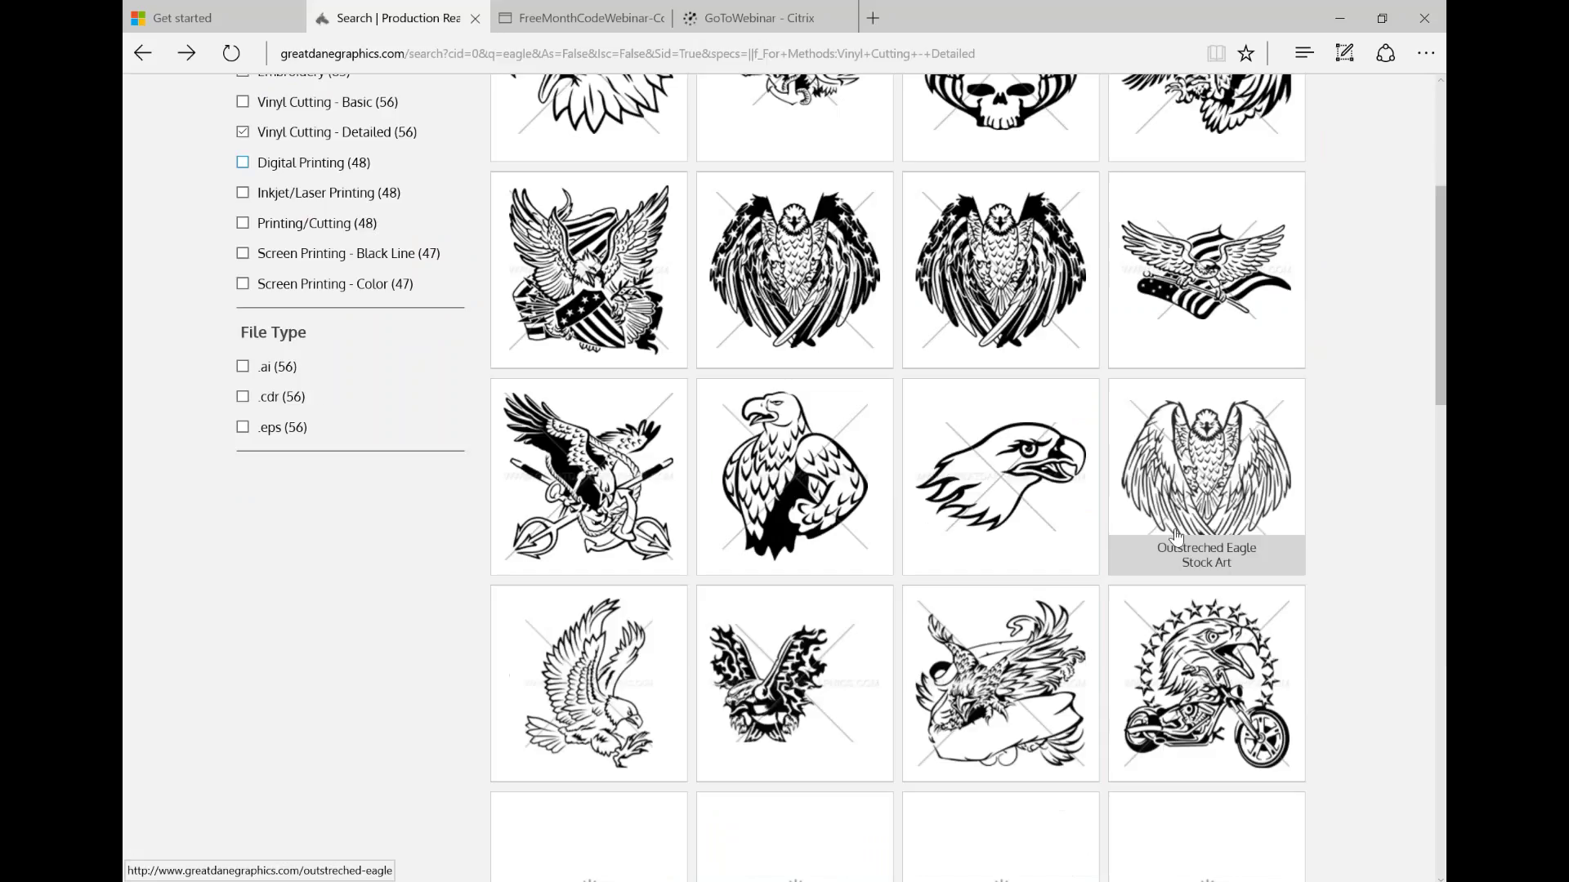
scroll(997, 295, down, 10)
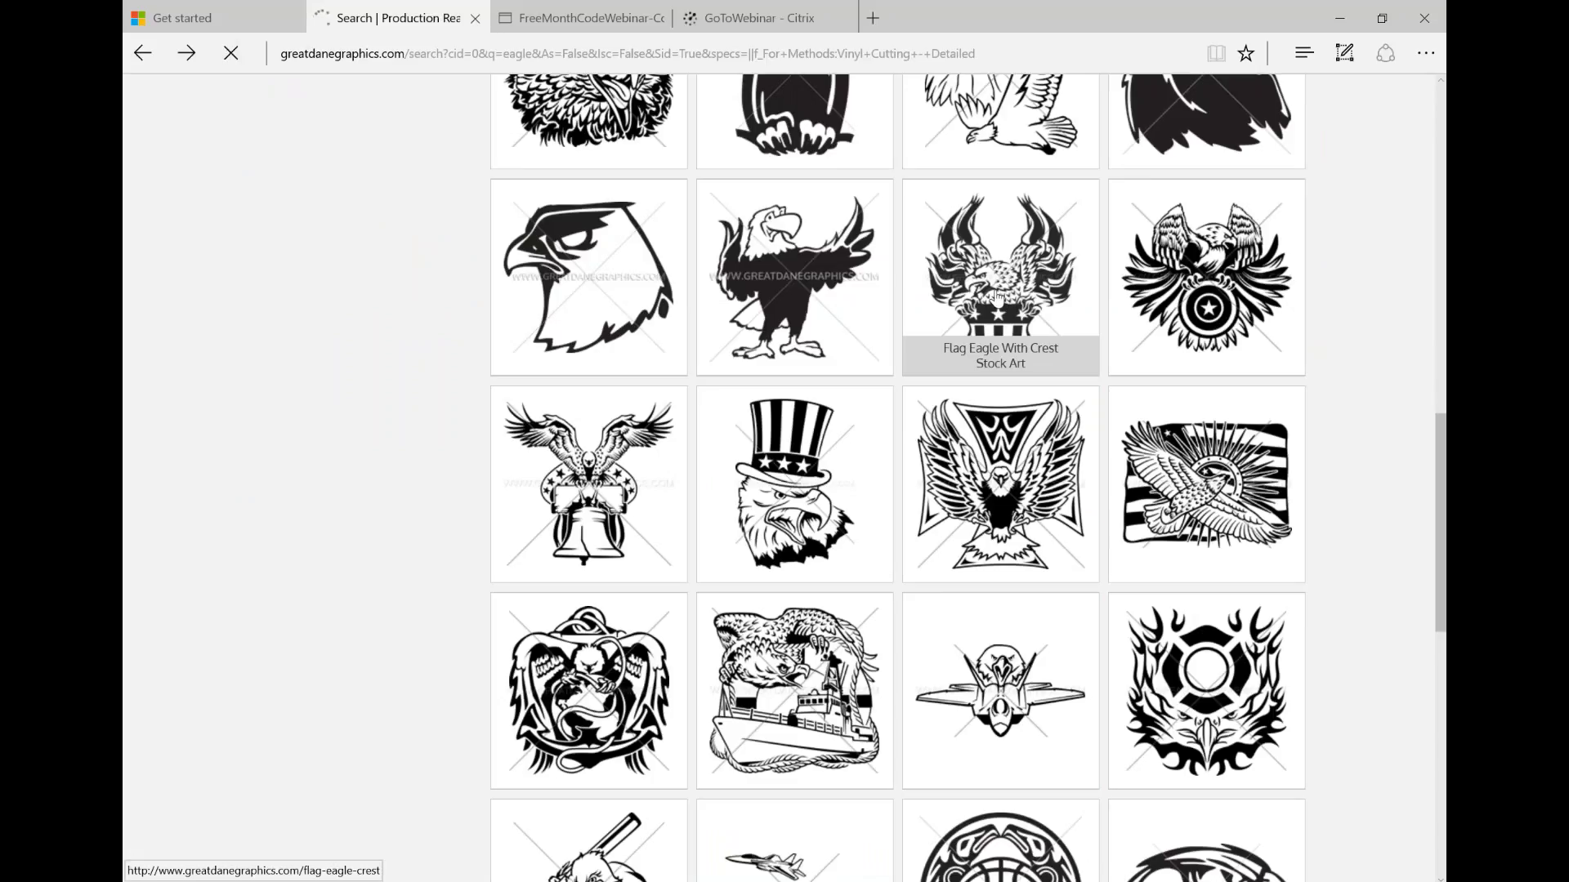
click(997, 295)
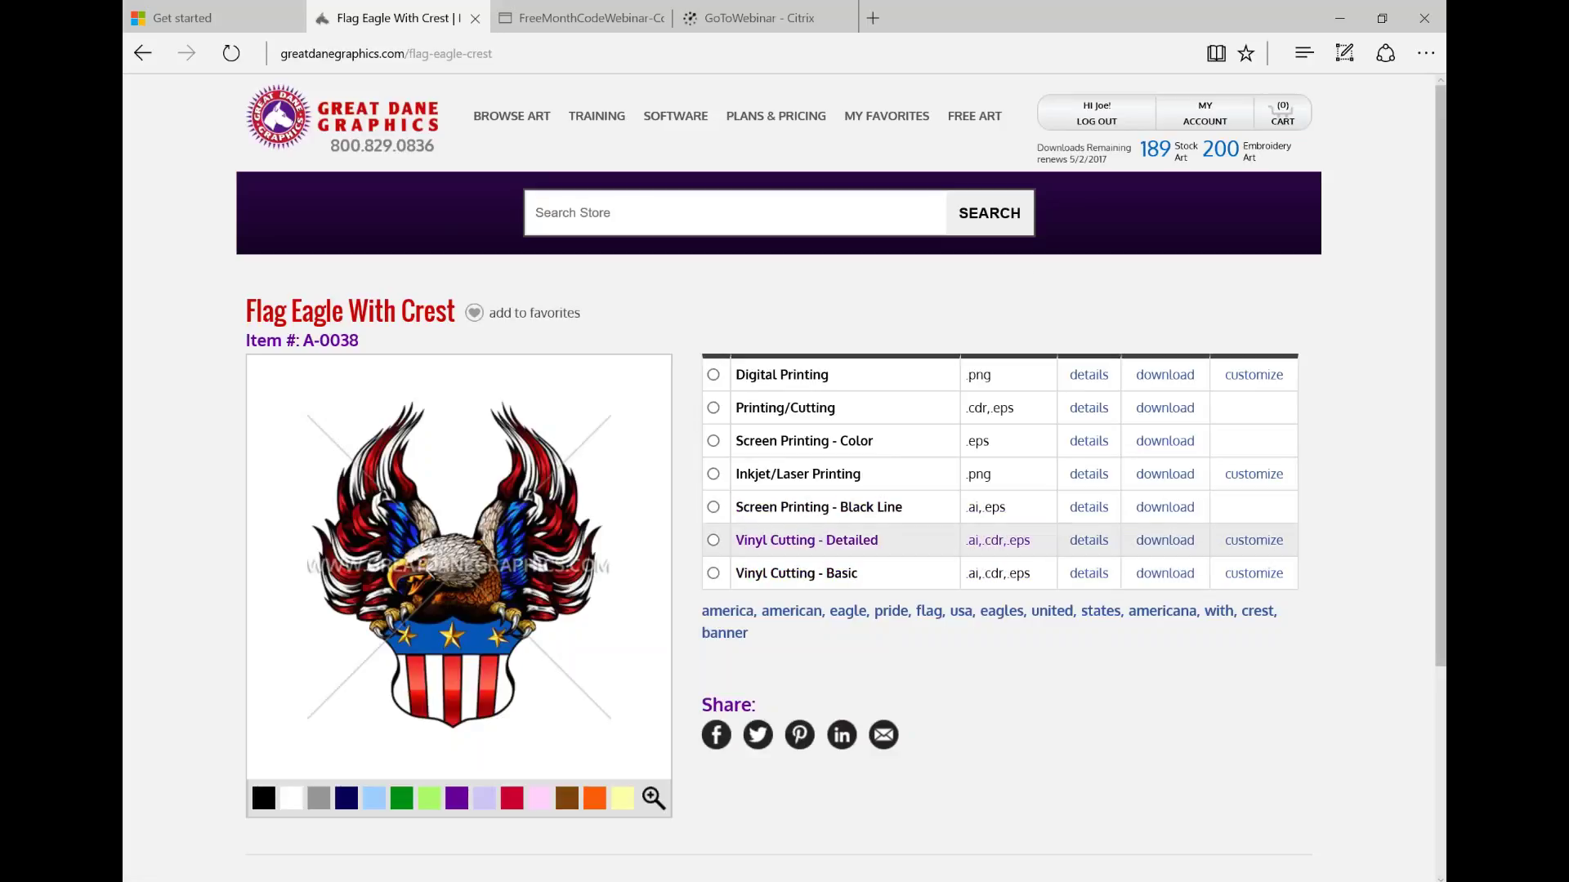
Step: Download the Vinyl Cutting - Detailed and Screen Printing - Black Line versions of Flag Eagle With Crest
click(1171, 546)
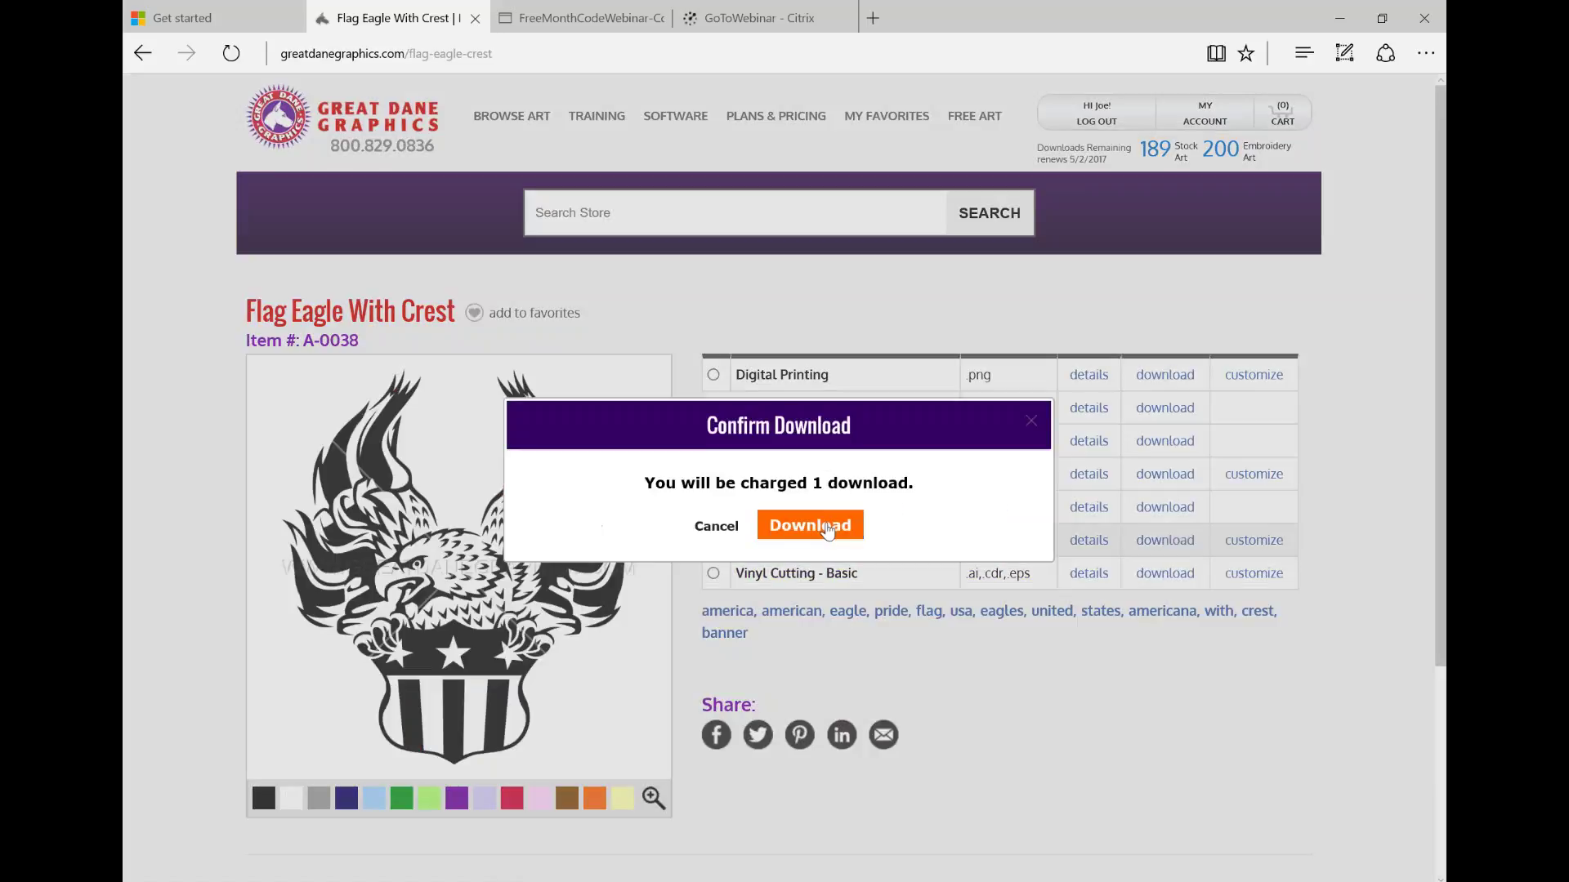
click(812, 527)
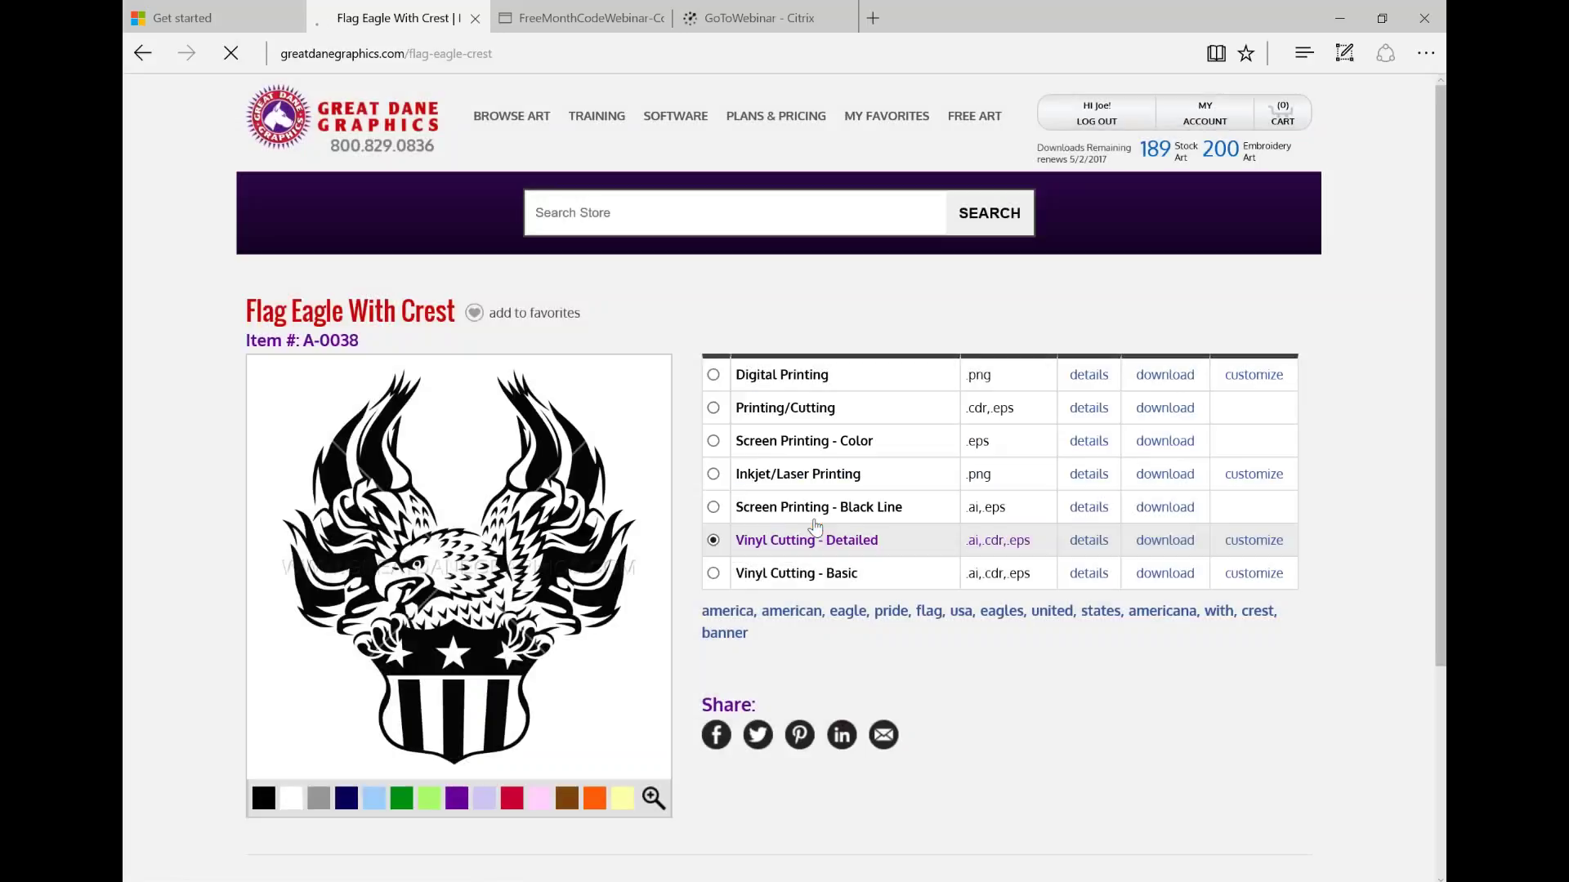
click(1168, 509)
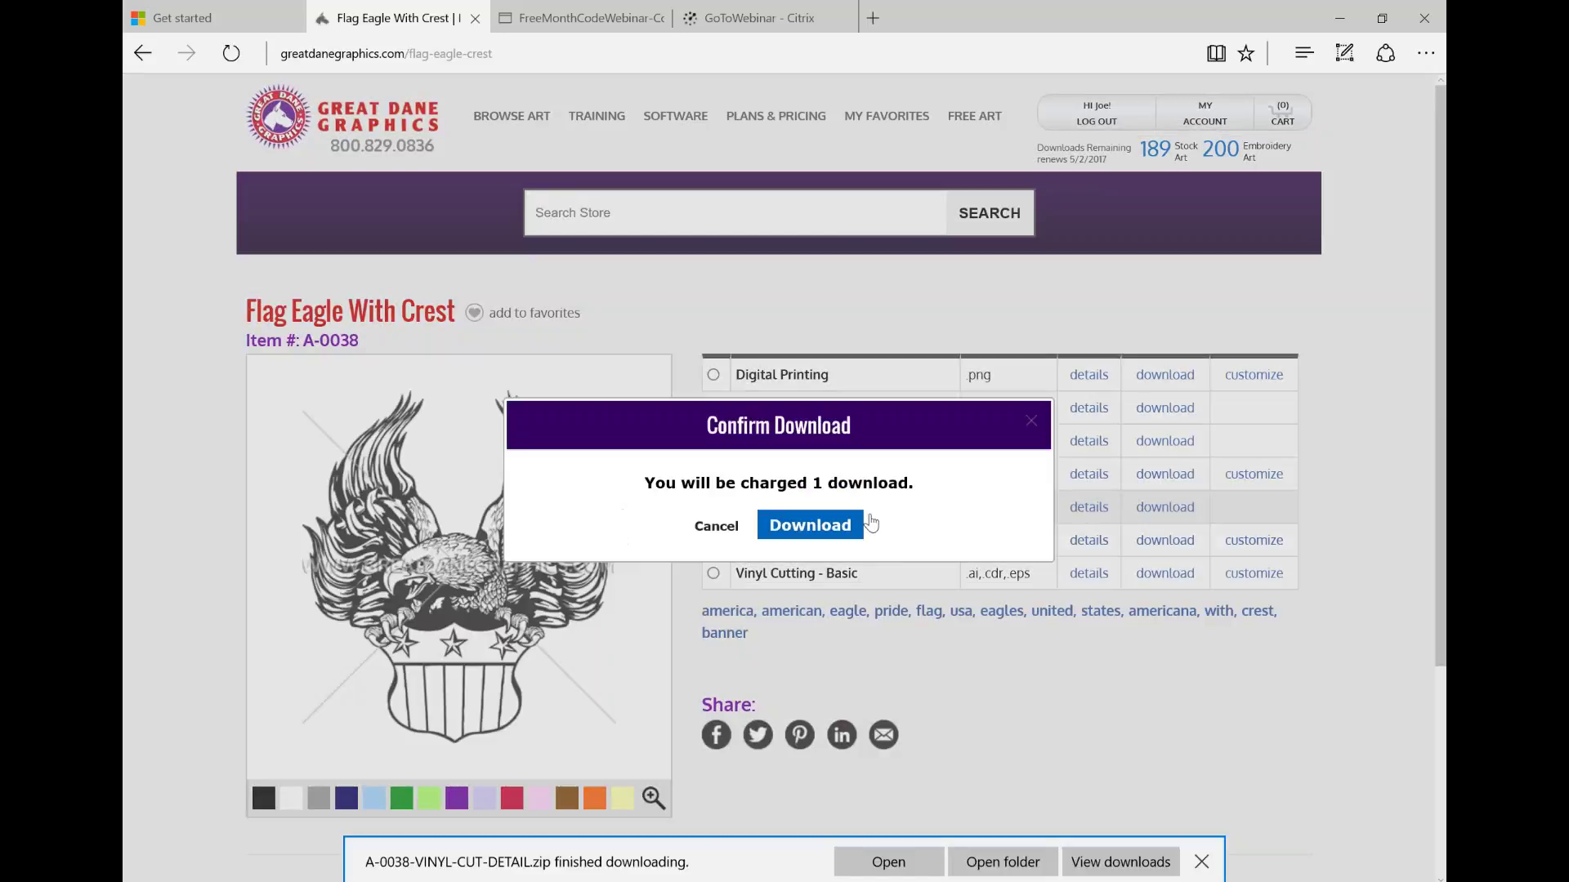
click(803, 526)
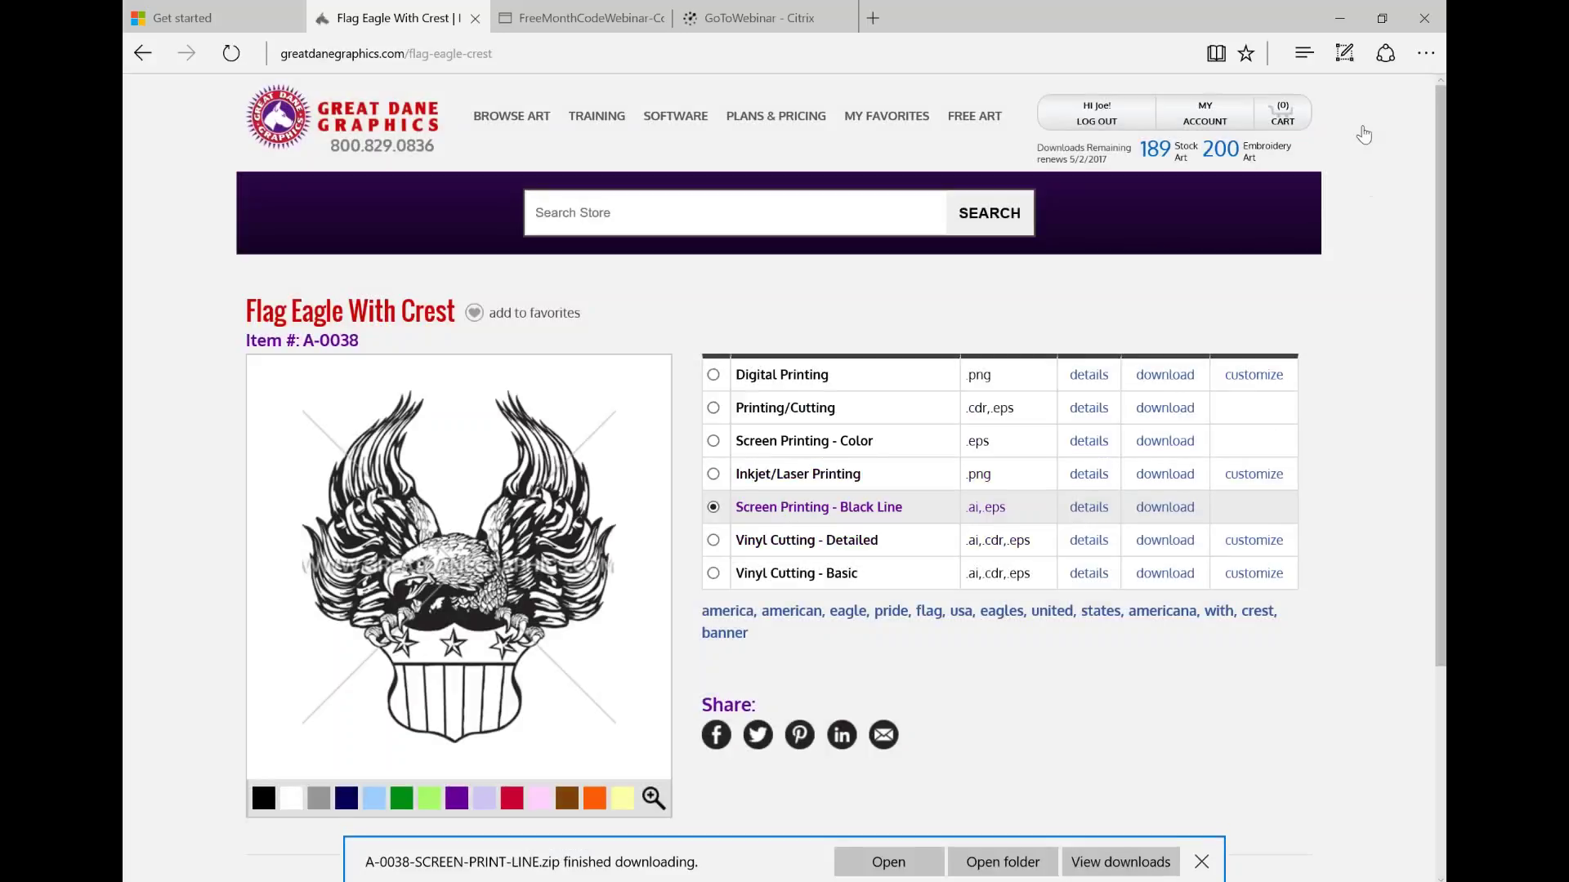
Step: Move the A-0038-SCREEN-PRINT-LINE and A-0038-VINYL-CUT-DETAIL zip files from the Downloads folder to the desktop
click(1340, 18)
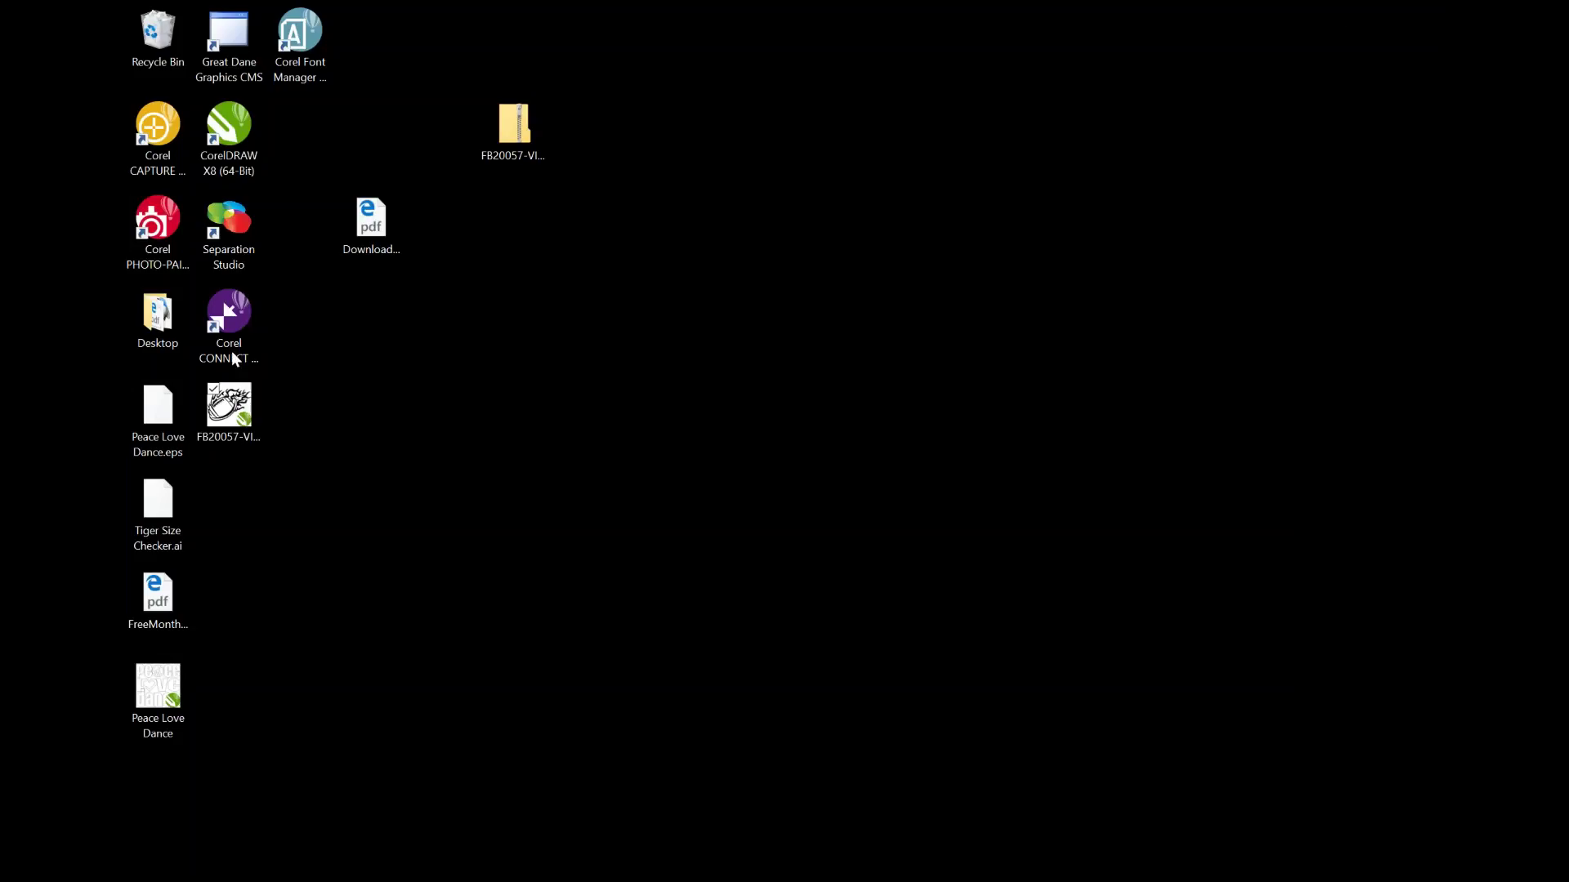
click(150, 326)
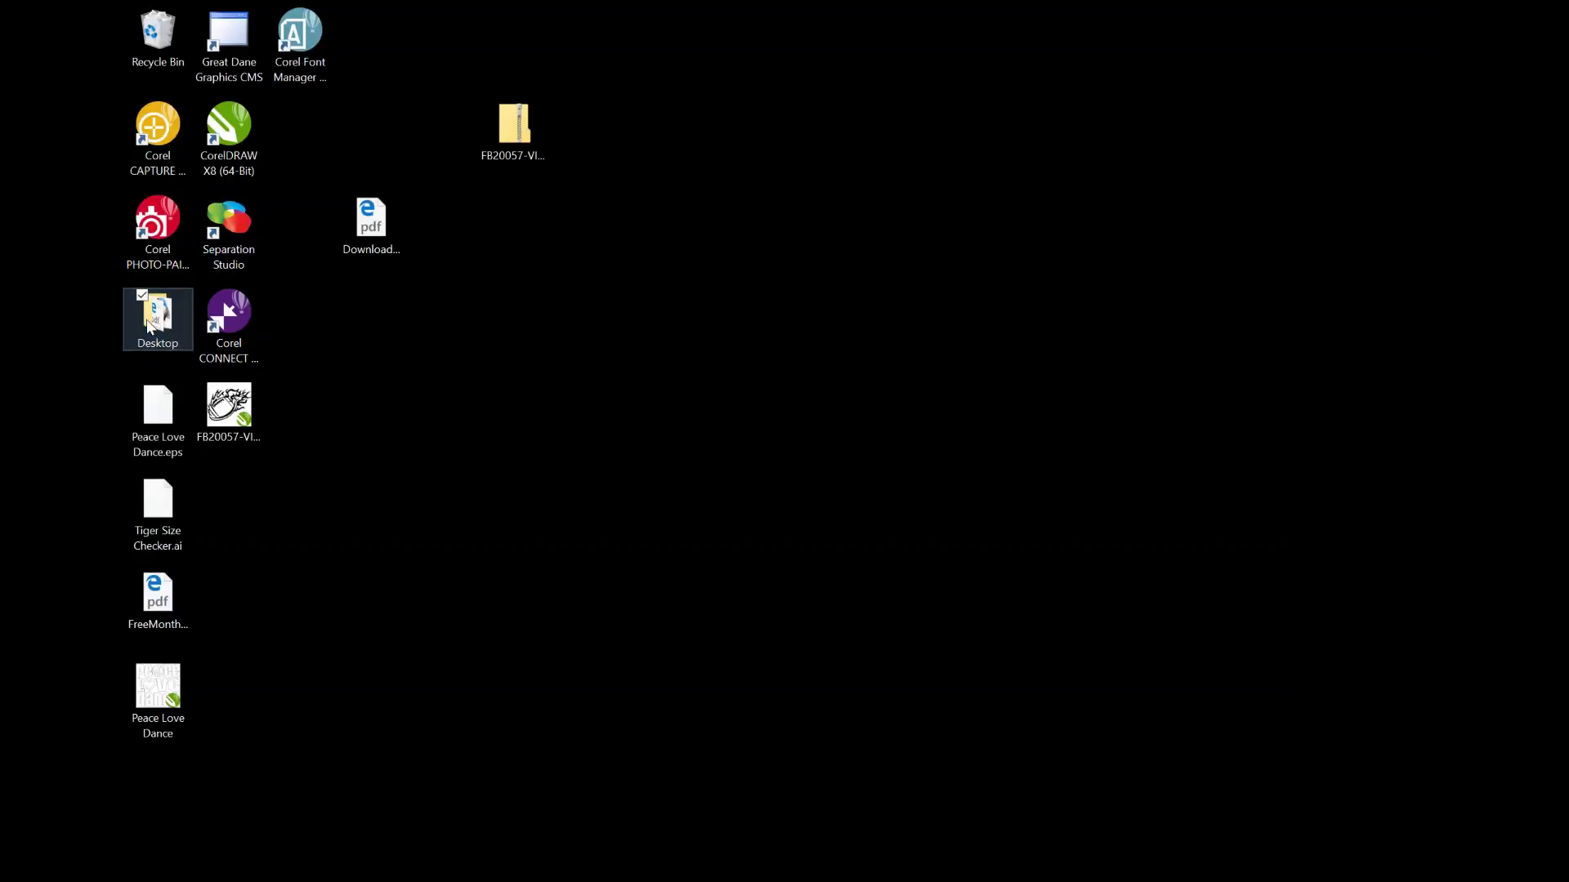
double_click(149, 326)
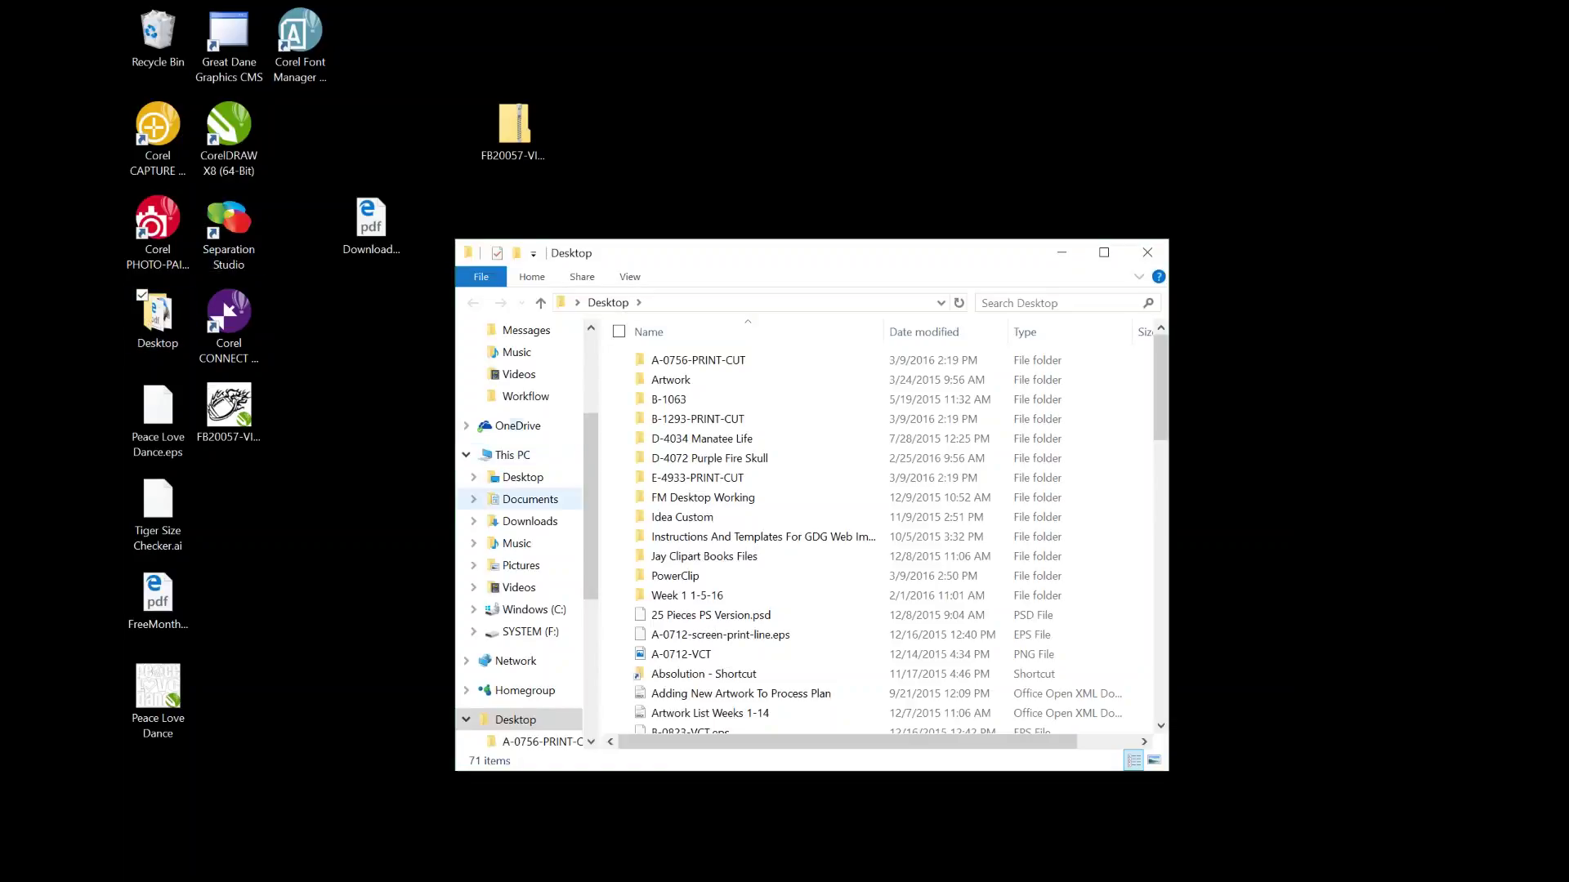
click(530, 523)
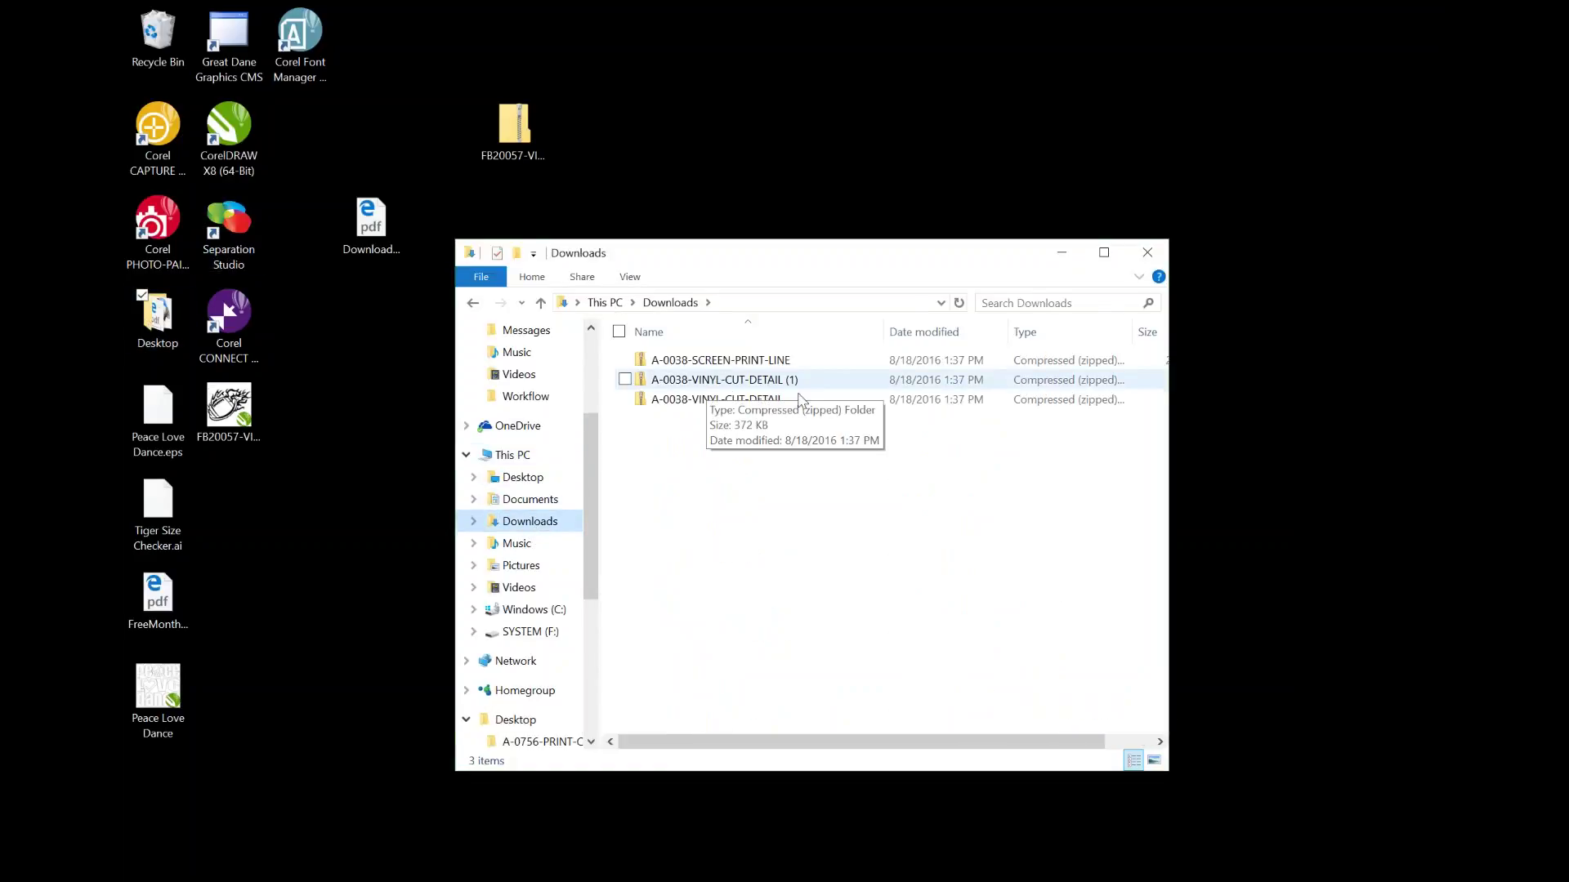
drag(780, 365, 721, 180)
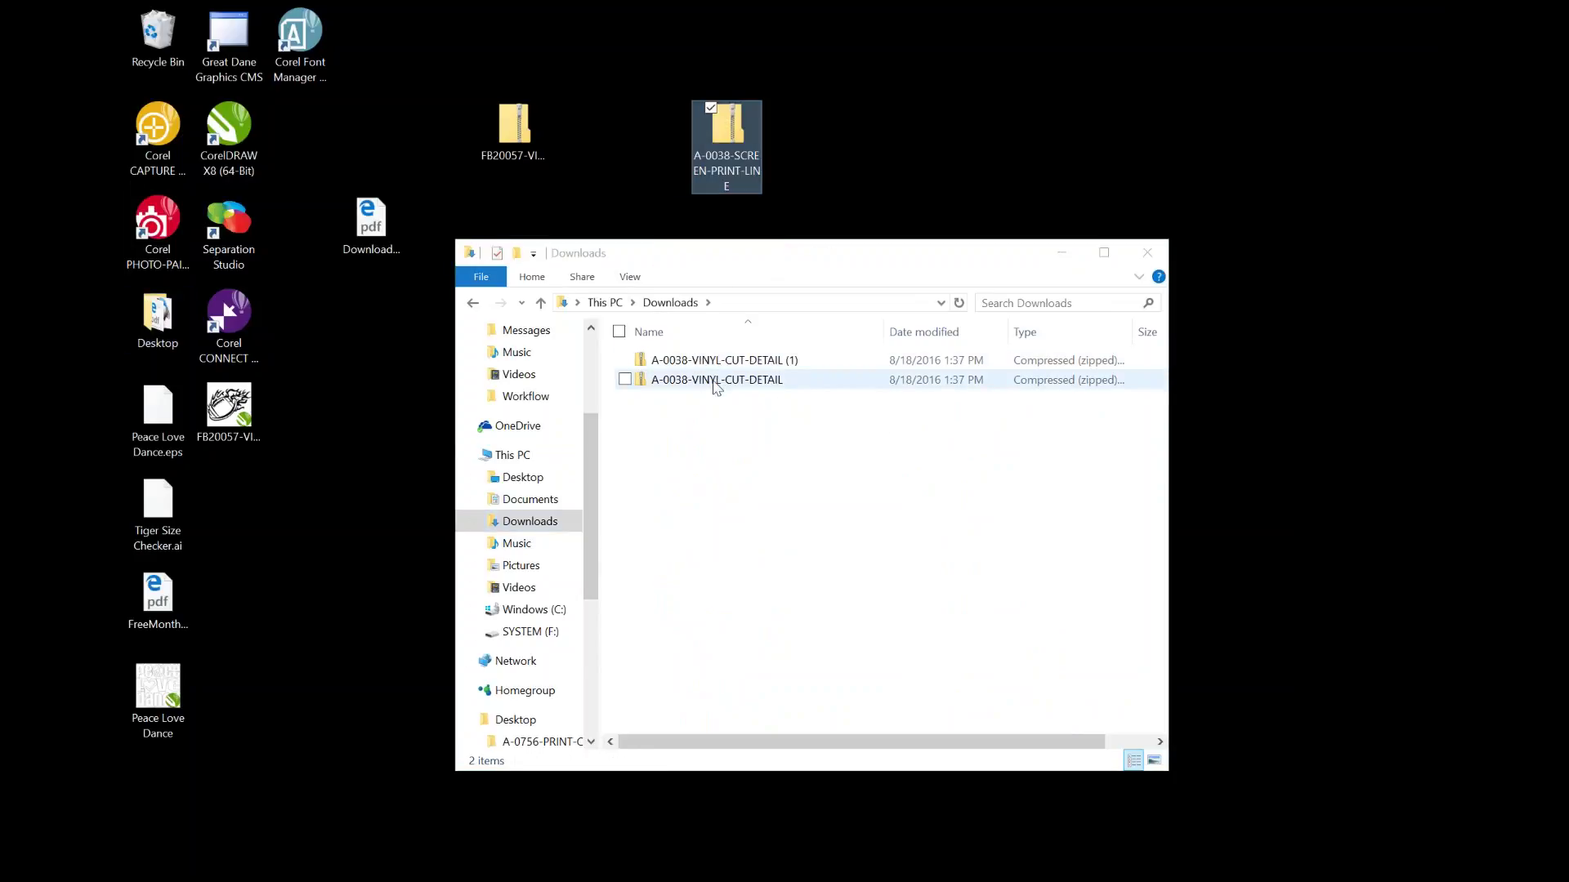
drag(716, 387, 872, 178)
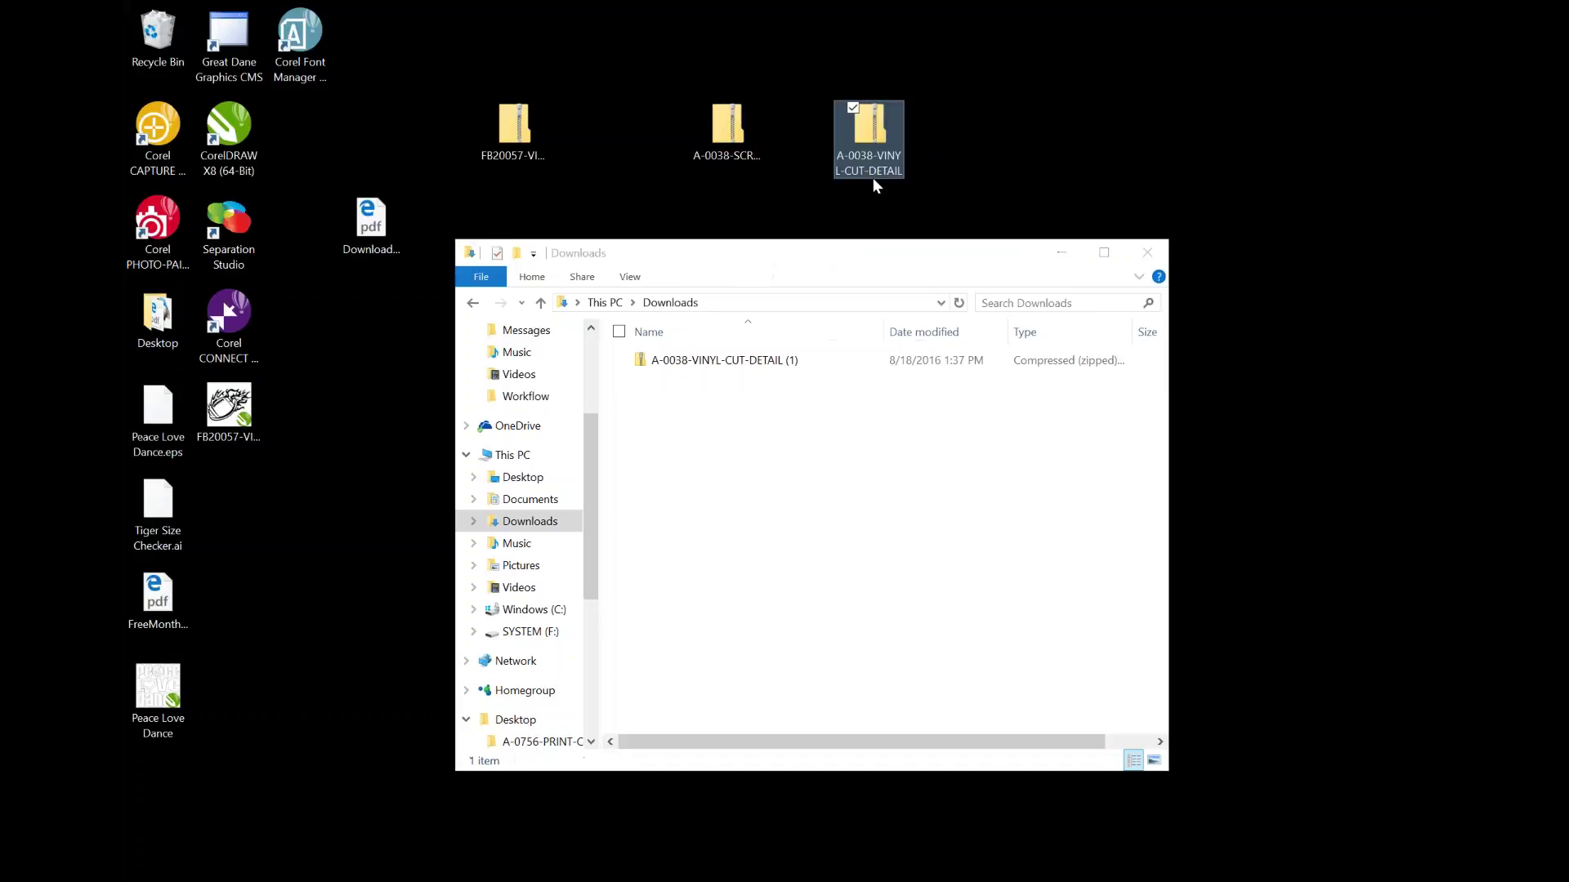
click(1148, 252)
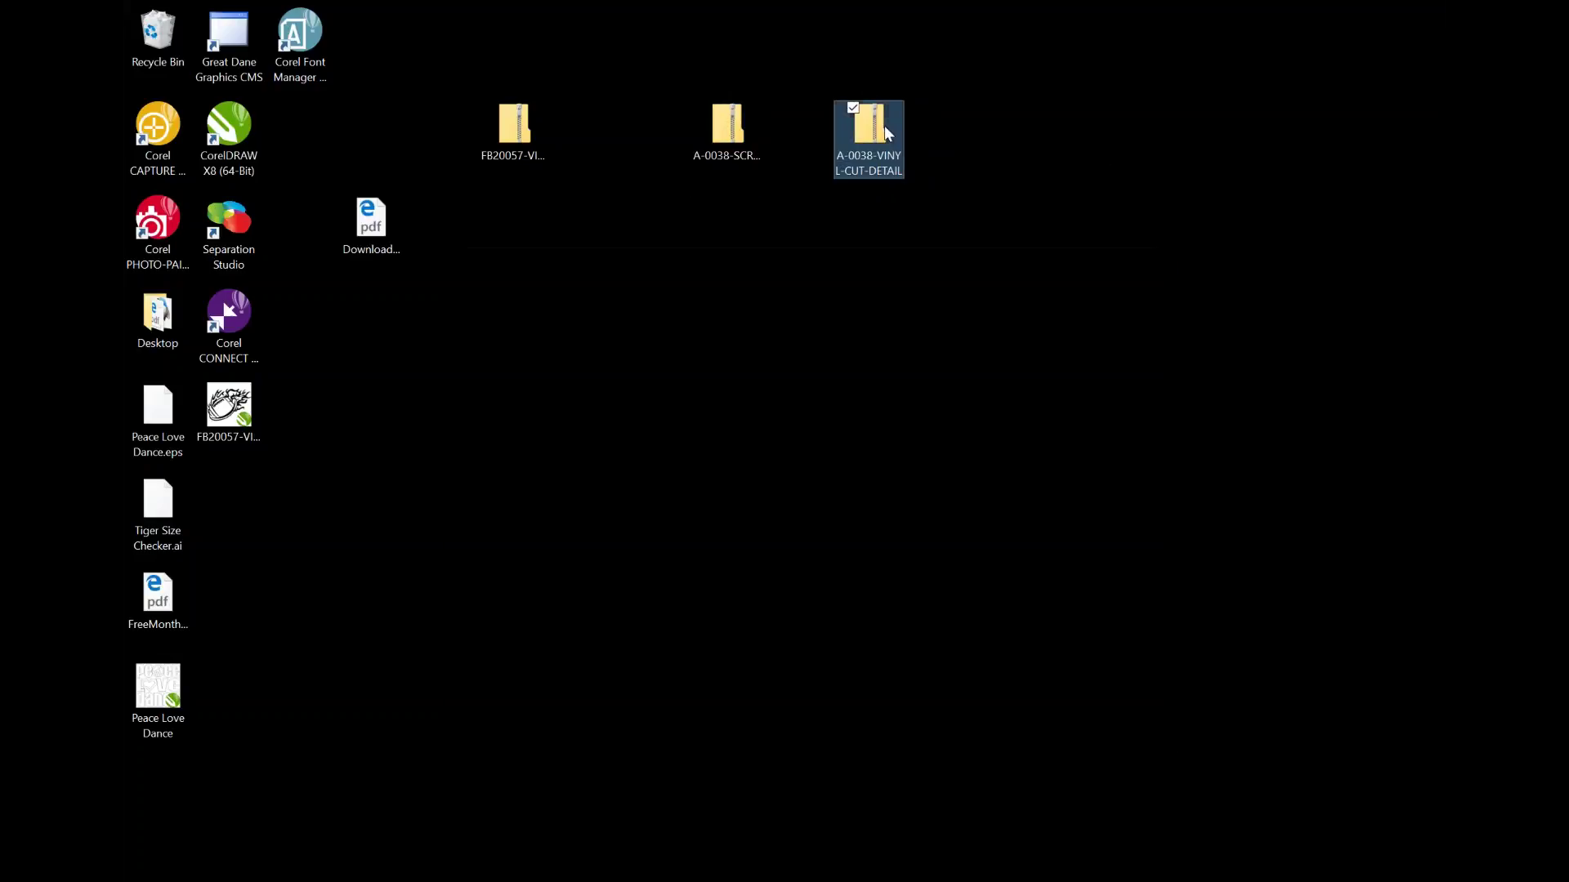
Step: Extract the CorelDRAW file from the A-0038-VINYL-CUT-DETAIL zip to the desktop
double_click(884, 125)
click(719, 360)
drag(723, 361, 242, 588)
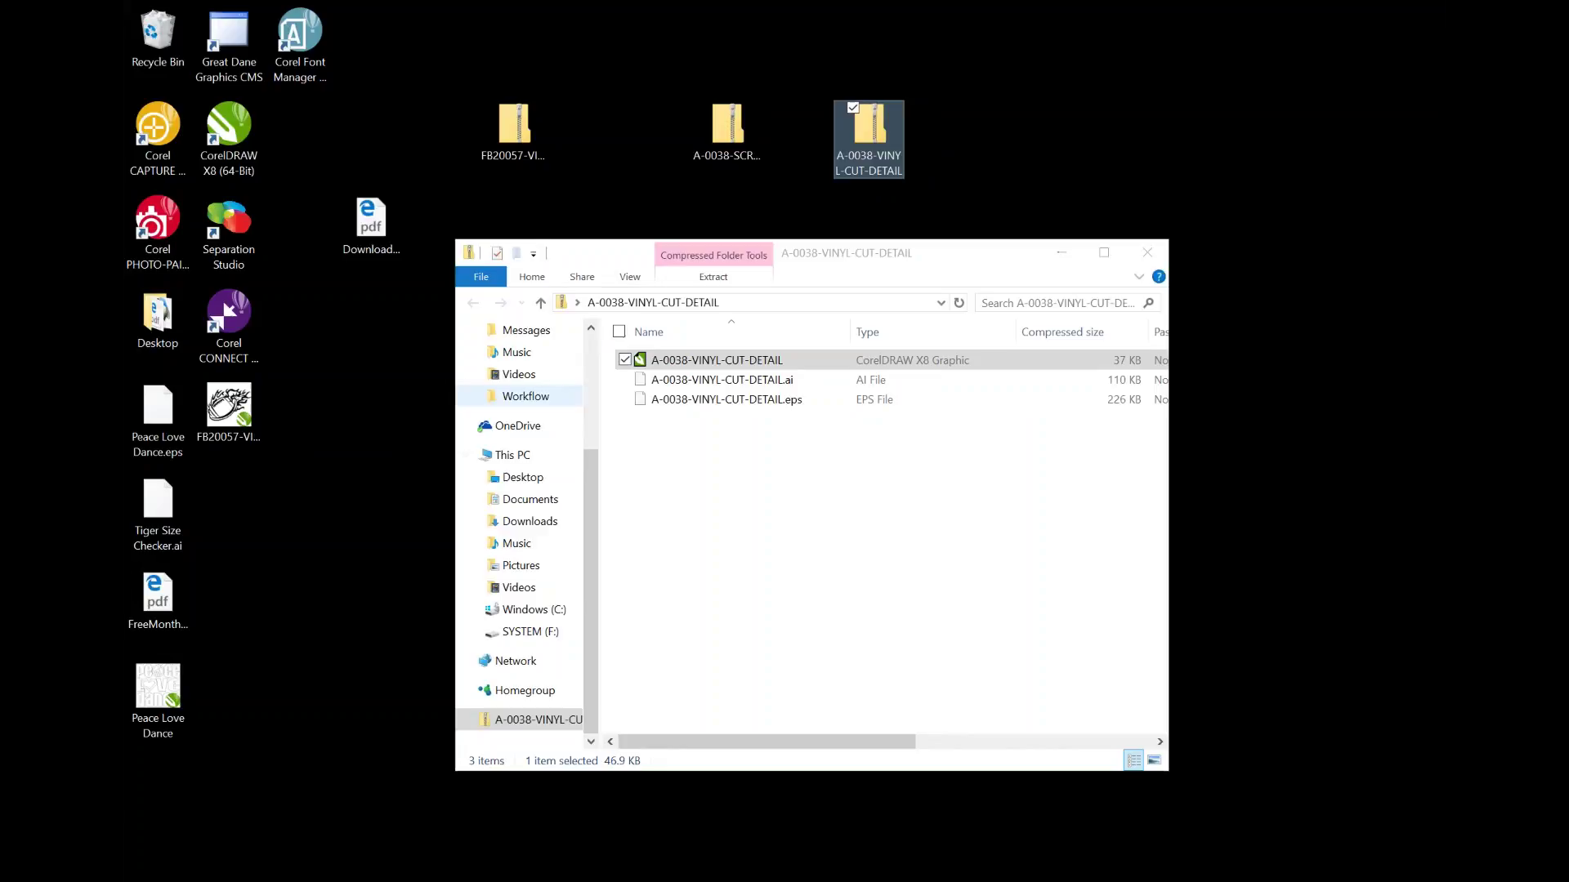
click(1148, 255)
Step: Extract A-0038-SCREEN-PRINT-LINE.eps and A-0038-SCREEN-PRINT-LINE.ai from their zip archive to the desktop
click(731, 138)
double_click(732, 141)
drag(730, 380, 242, 542)
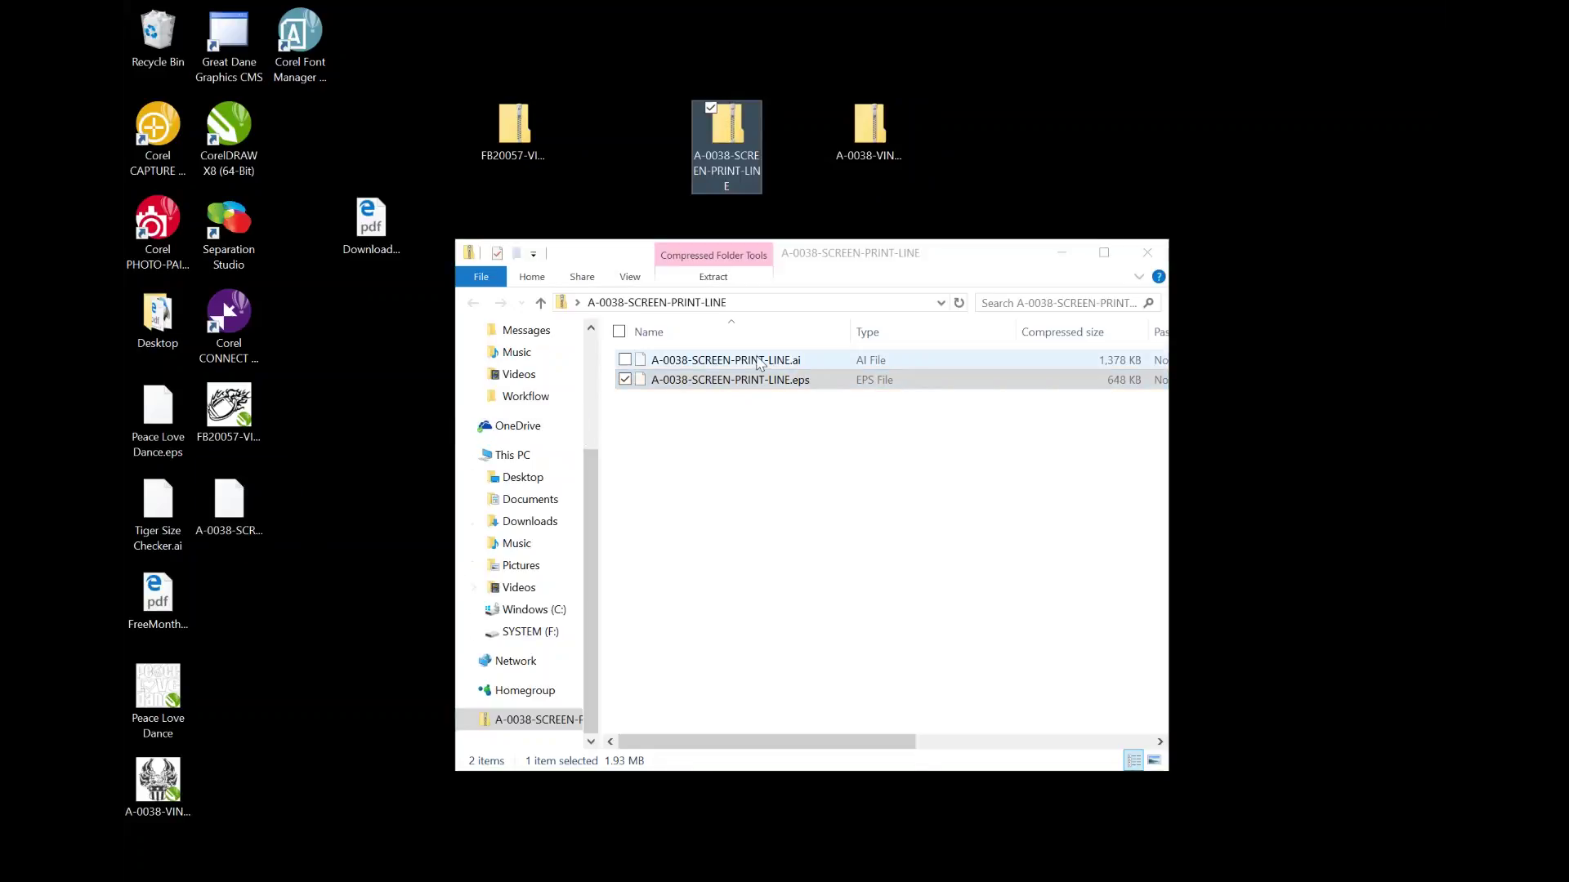
drag(780, 362, 302, 624)
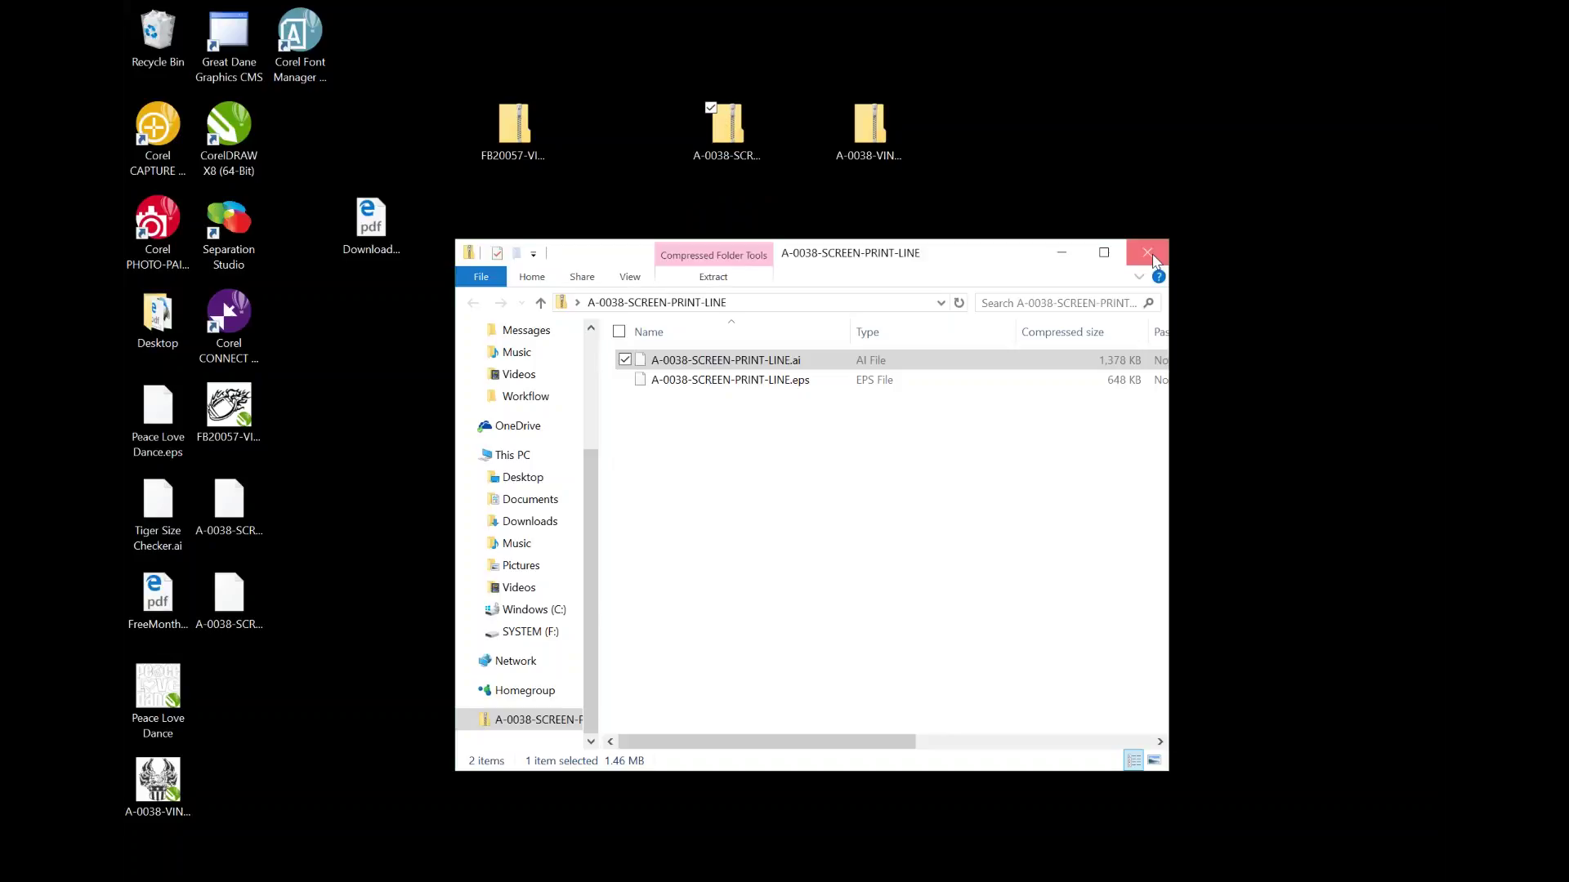
click(1148, 253)
mouse_move(711, 875)
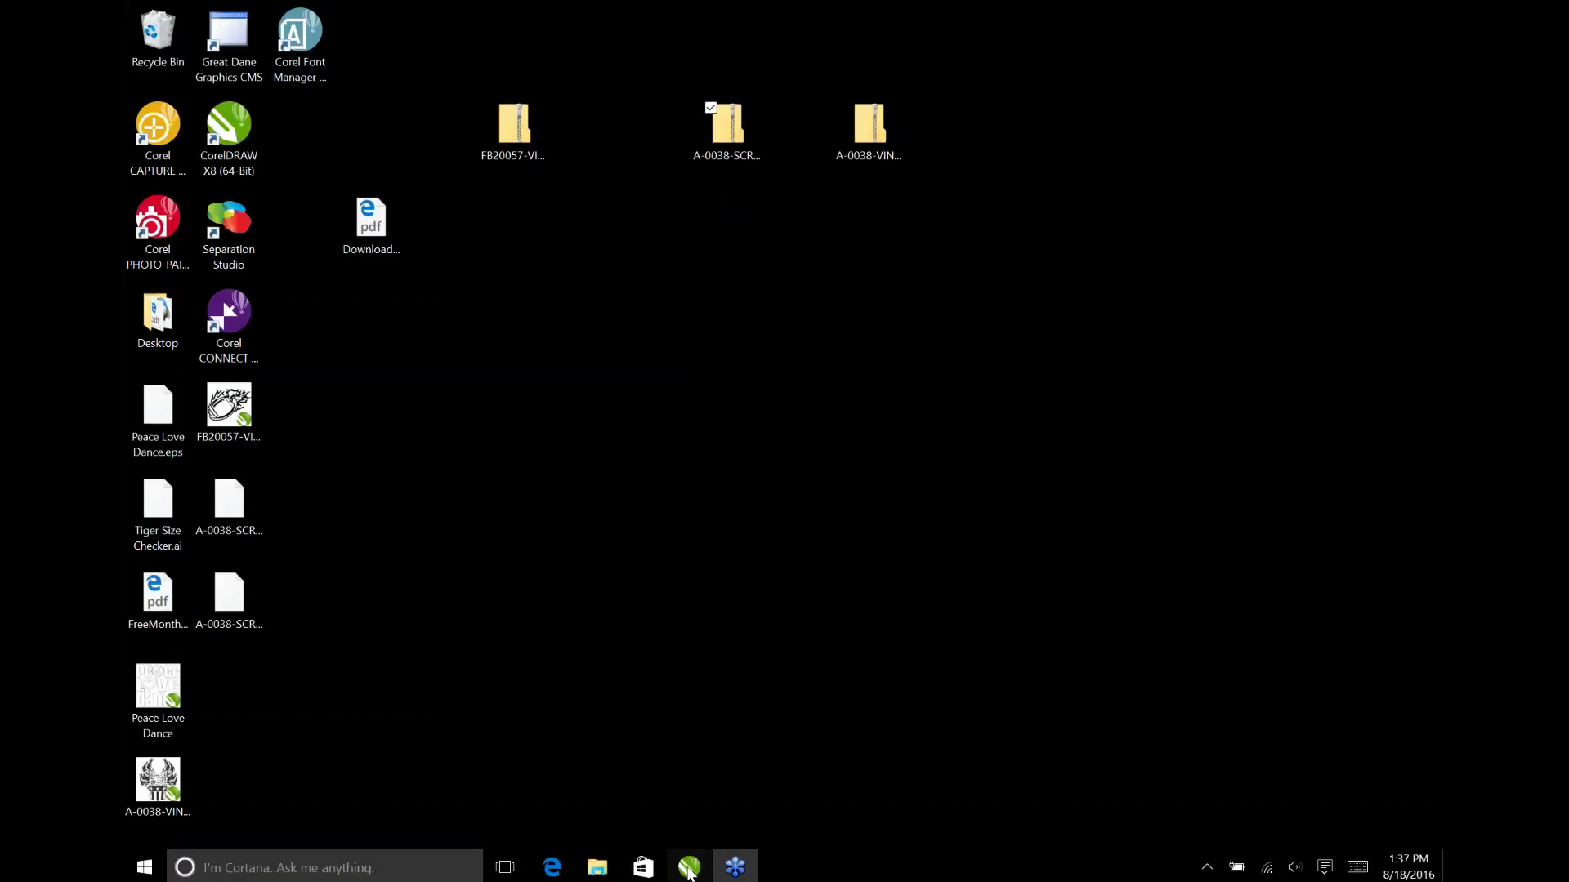
Step: Switch to CorelDRAW and open the A-0038-VINYL-CUT-DETAIL drawing from the desktop
click(689, 867)
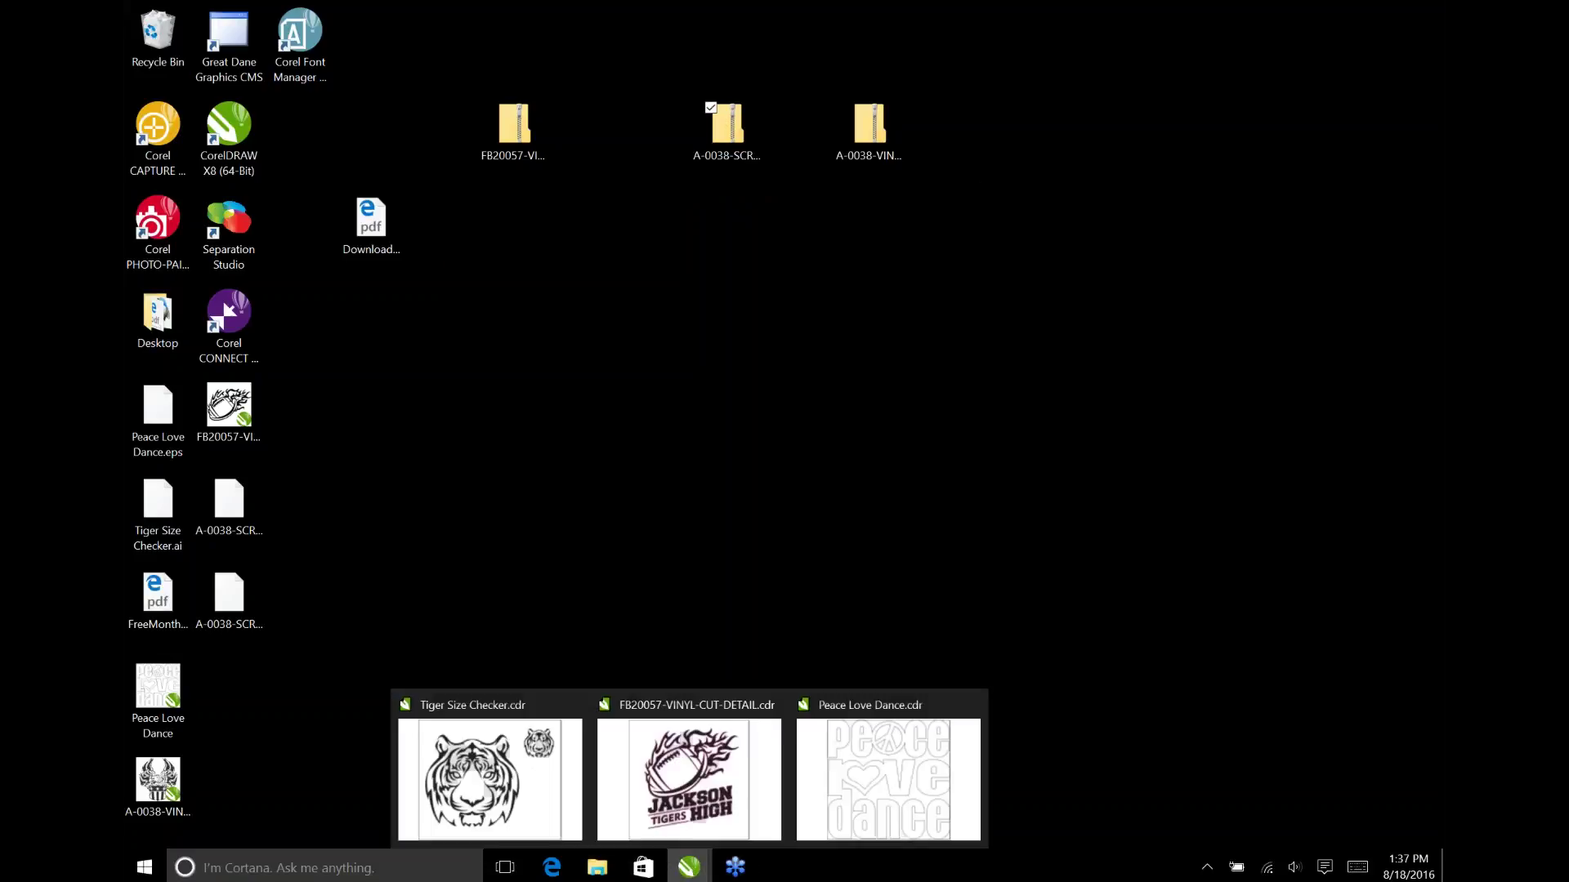
click(555, 782)
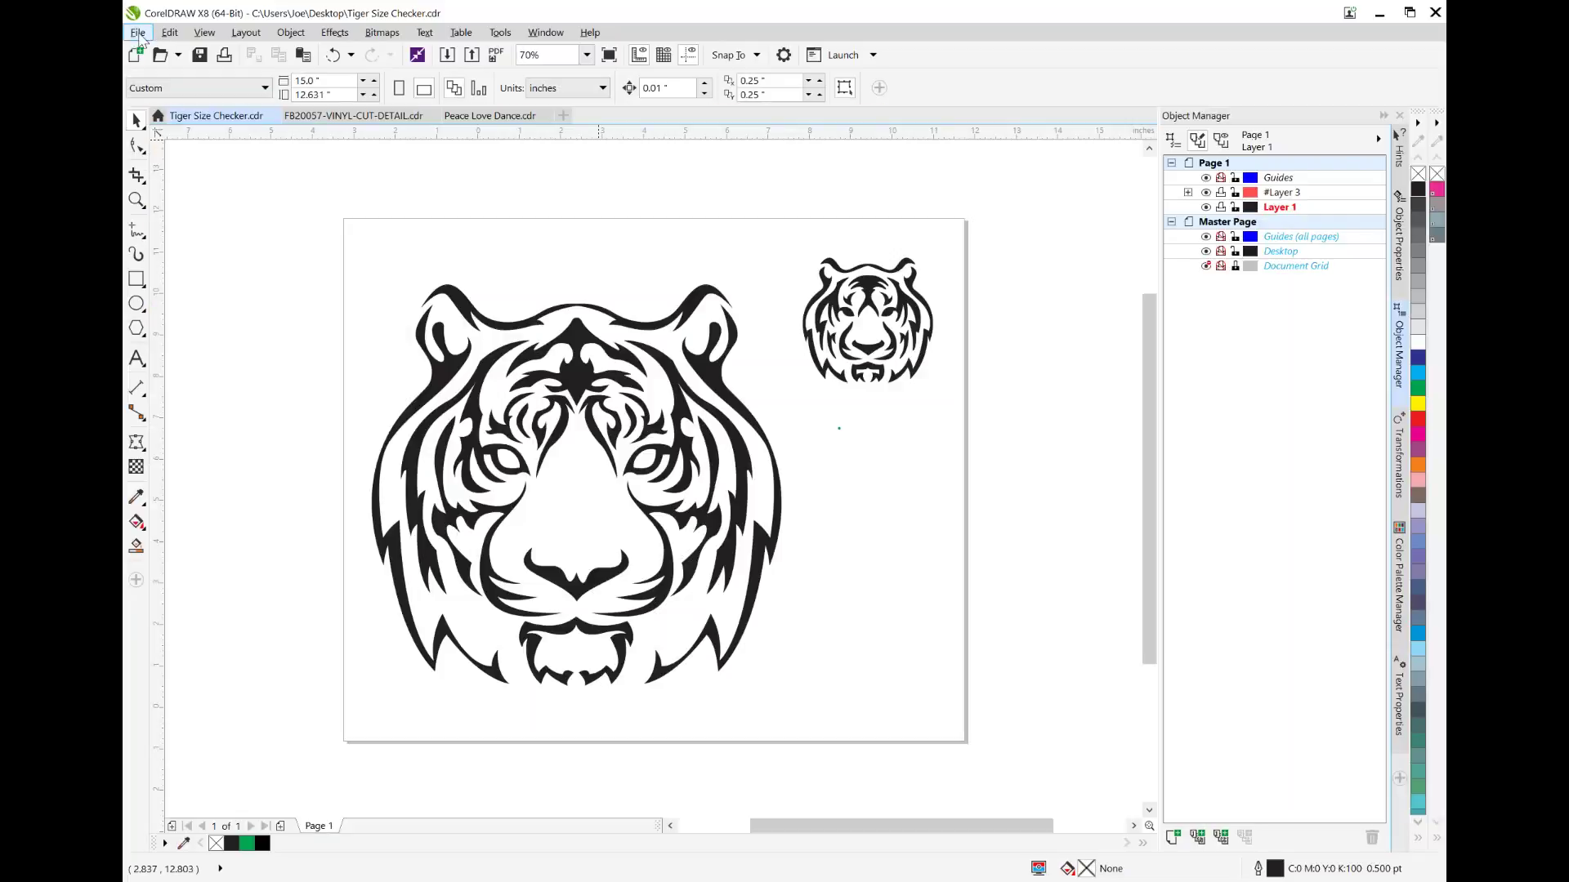
click(137, 32)
click(162, 95)
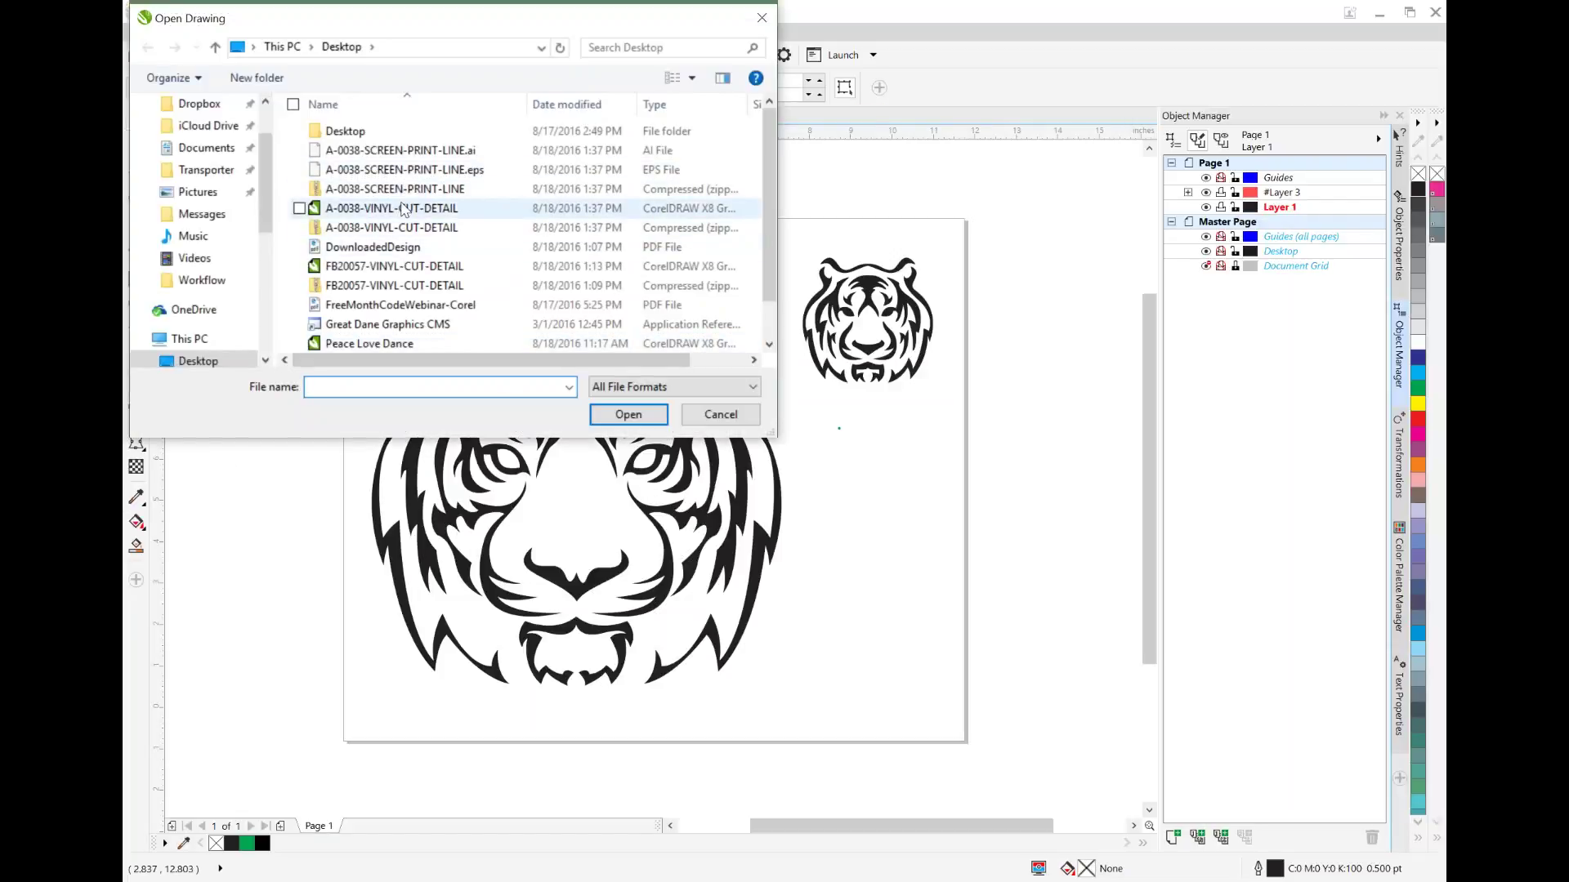
double_click(402, 210)
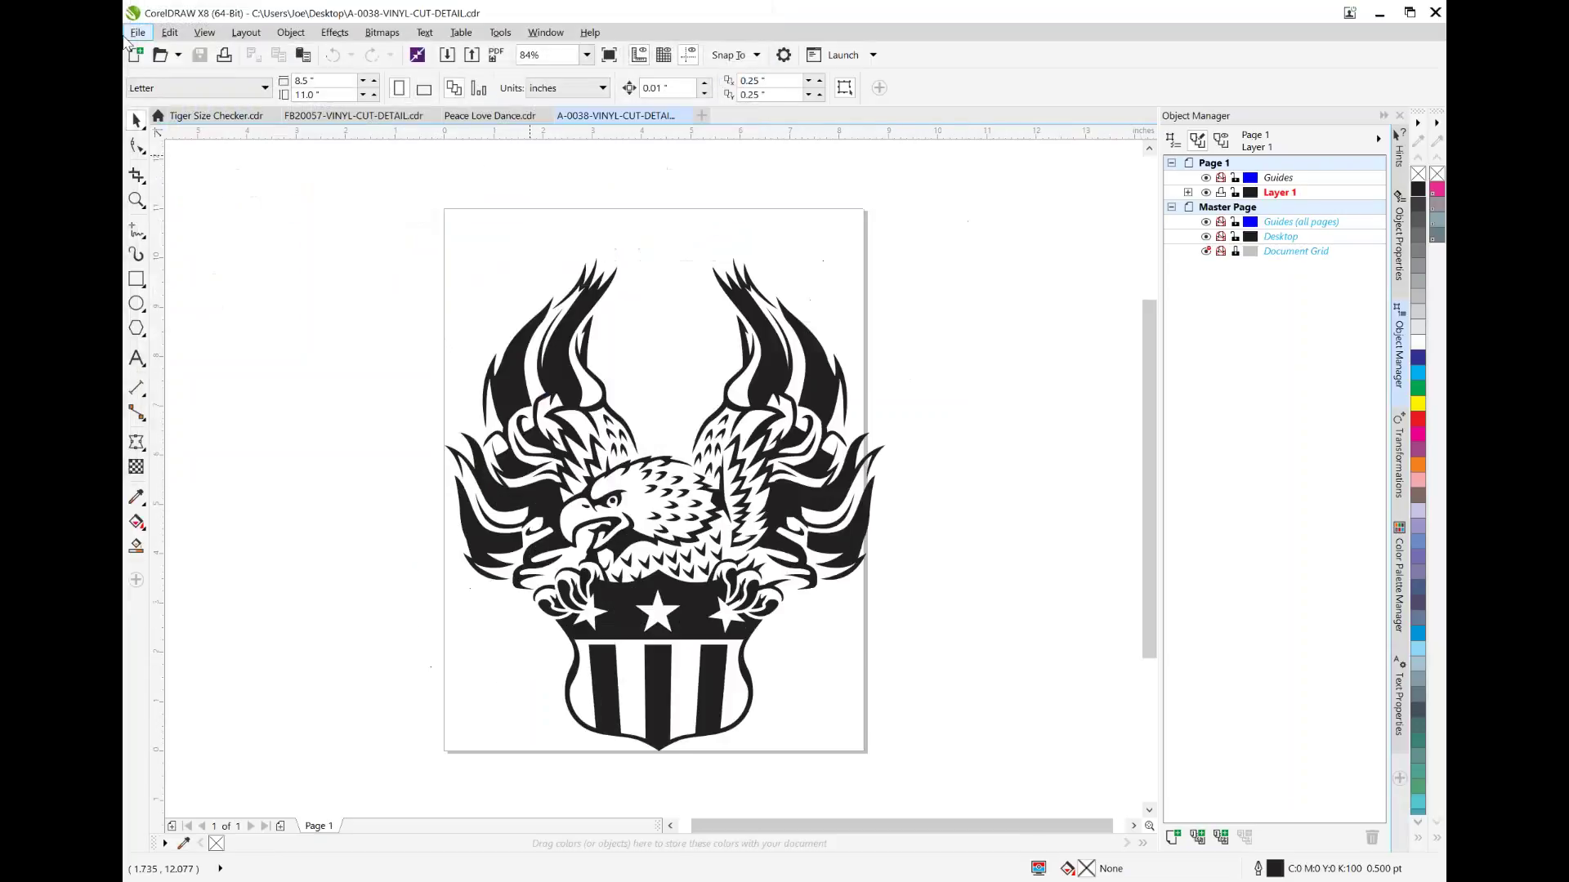
Step: Open the Illustrator file A-0038-SCREEN-PRINT-LINE.ai from the desktop as another document
click(137, 33)
click(163, 95)
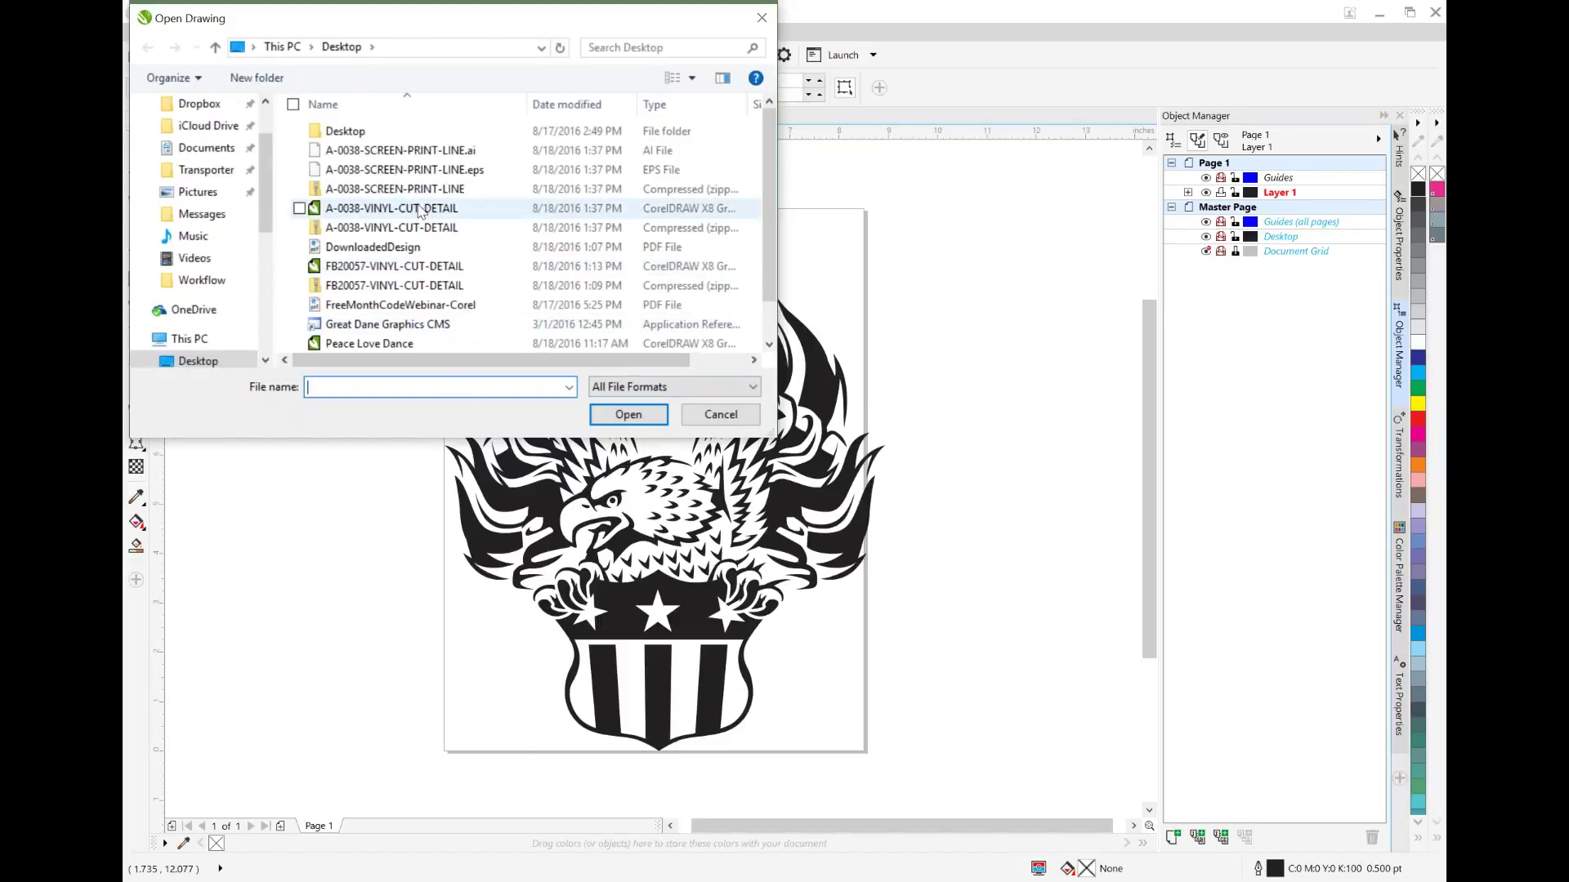
drag(768, 227, 760, 238)
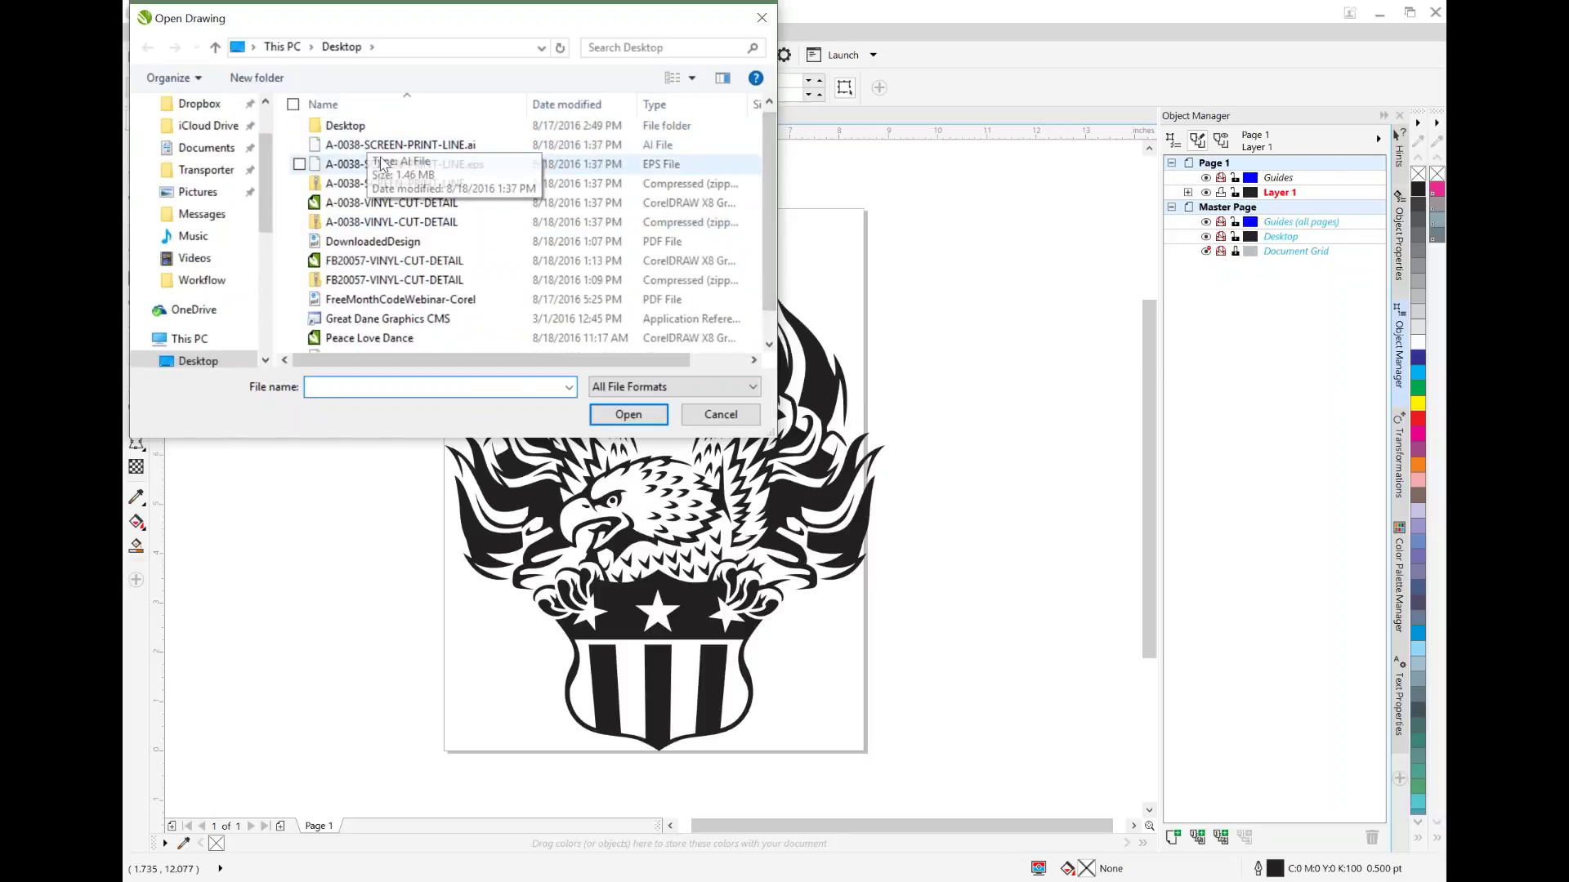
click(382, 146)
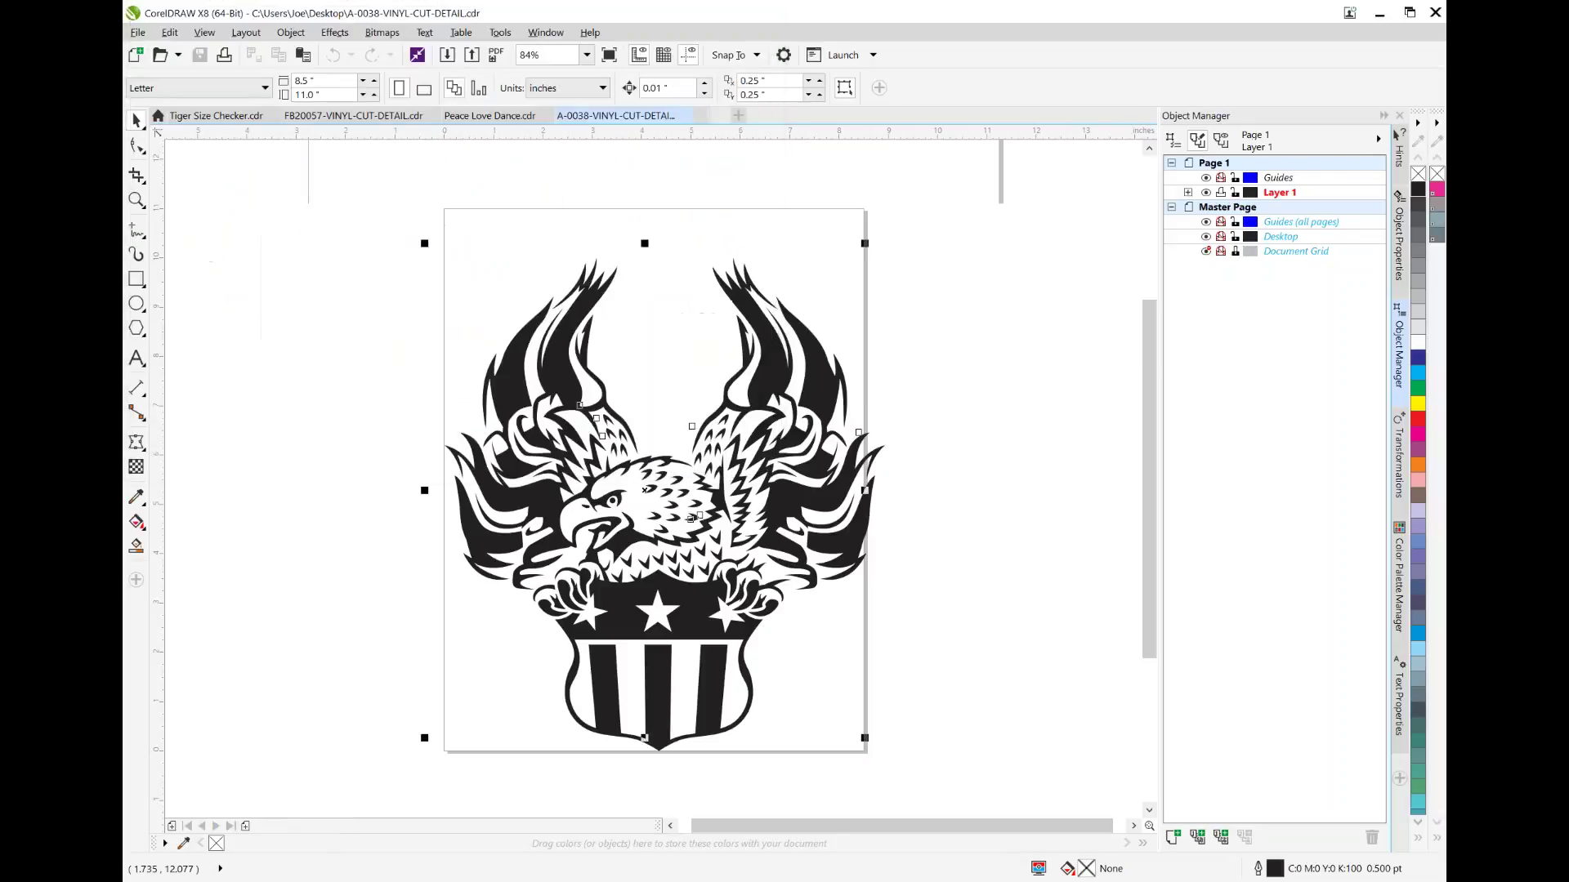
drag(362, 207, 760, 569)
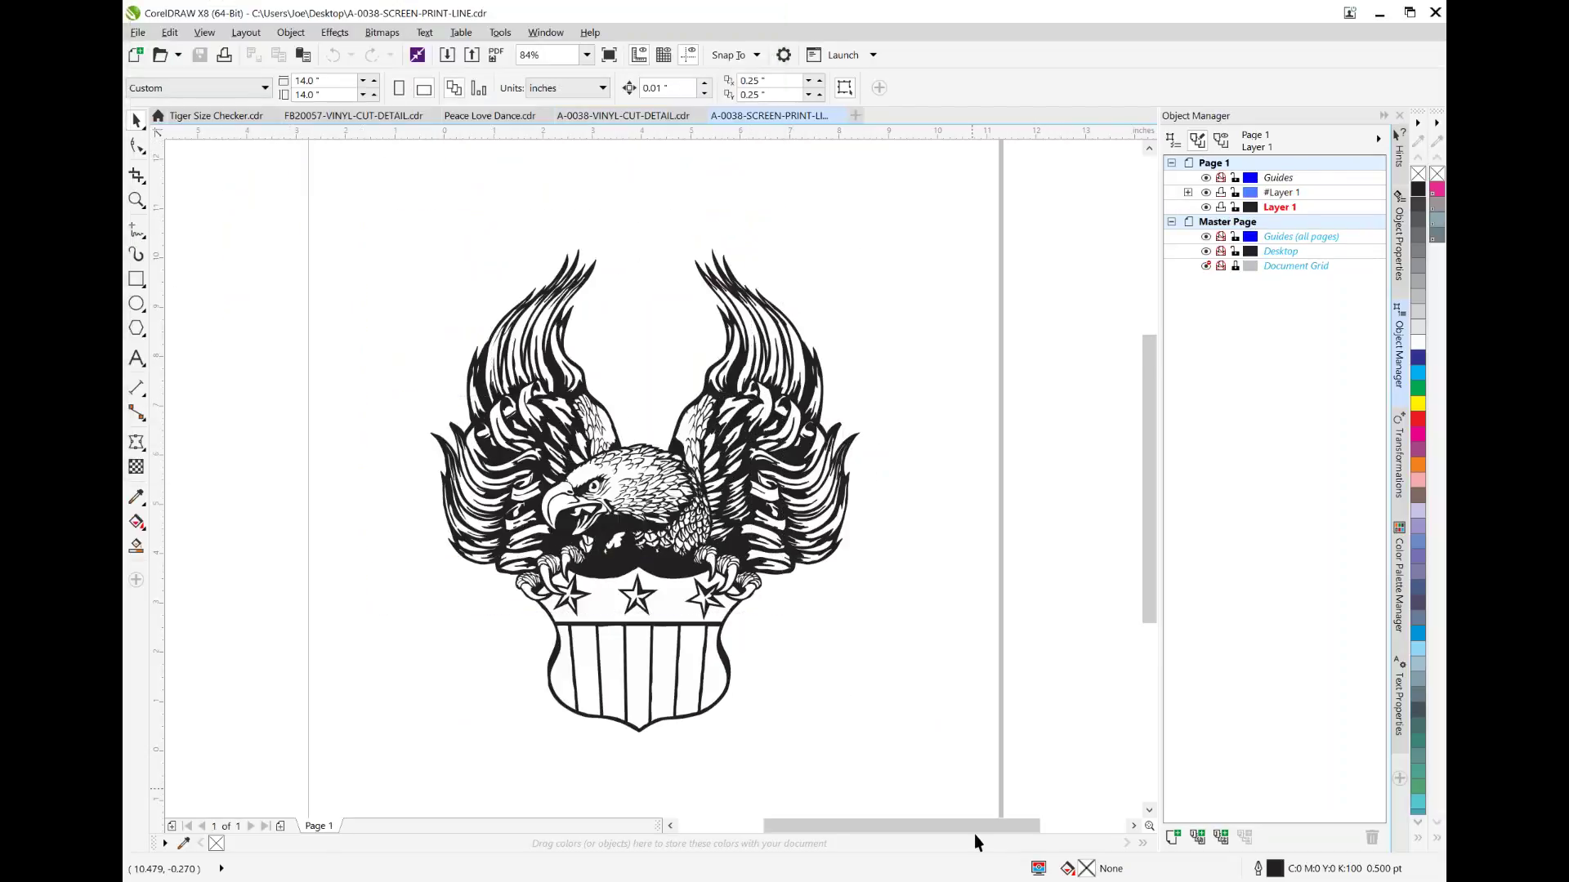
Step: Group the entire screen-print eagle, cut it from its document and paste it into the A-0038-VINYL-CUT-DETAIL drawing
scroll(621, 327, down, 2)
key(ctrl+a)
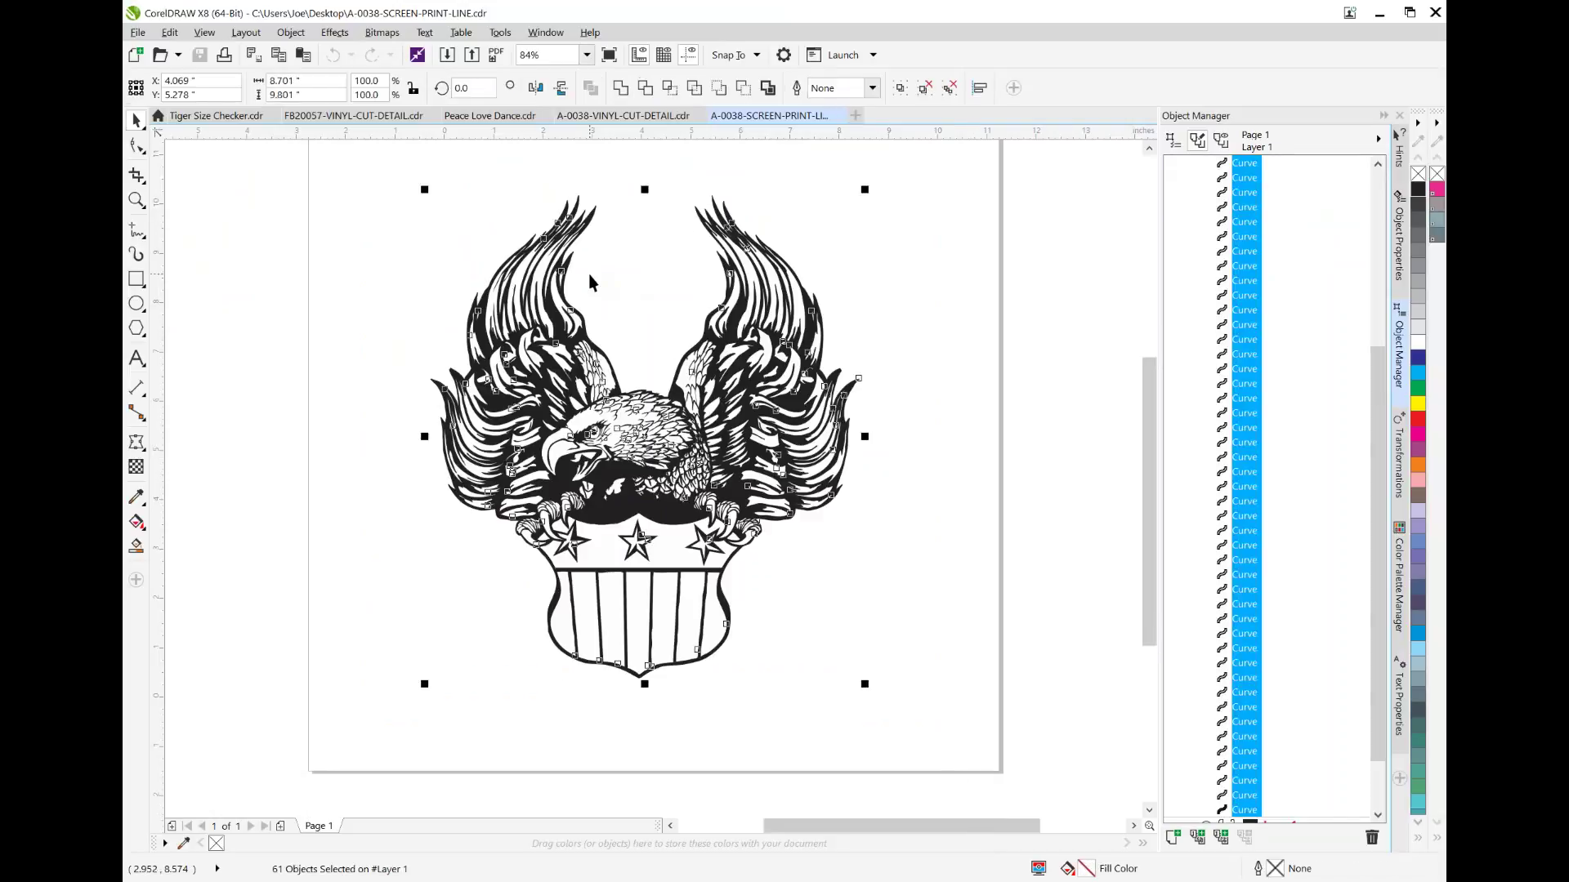
key(ctrl+g)
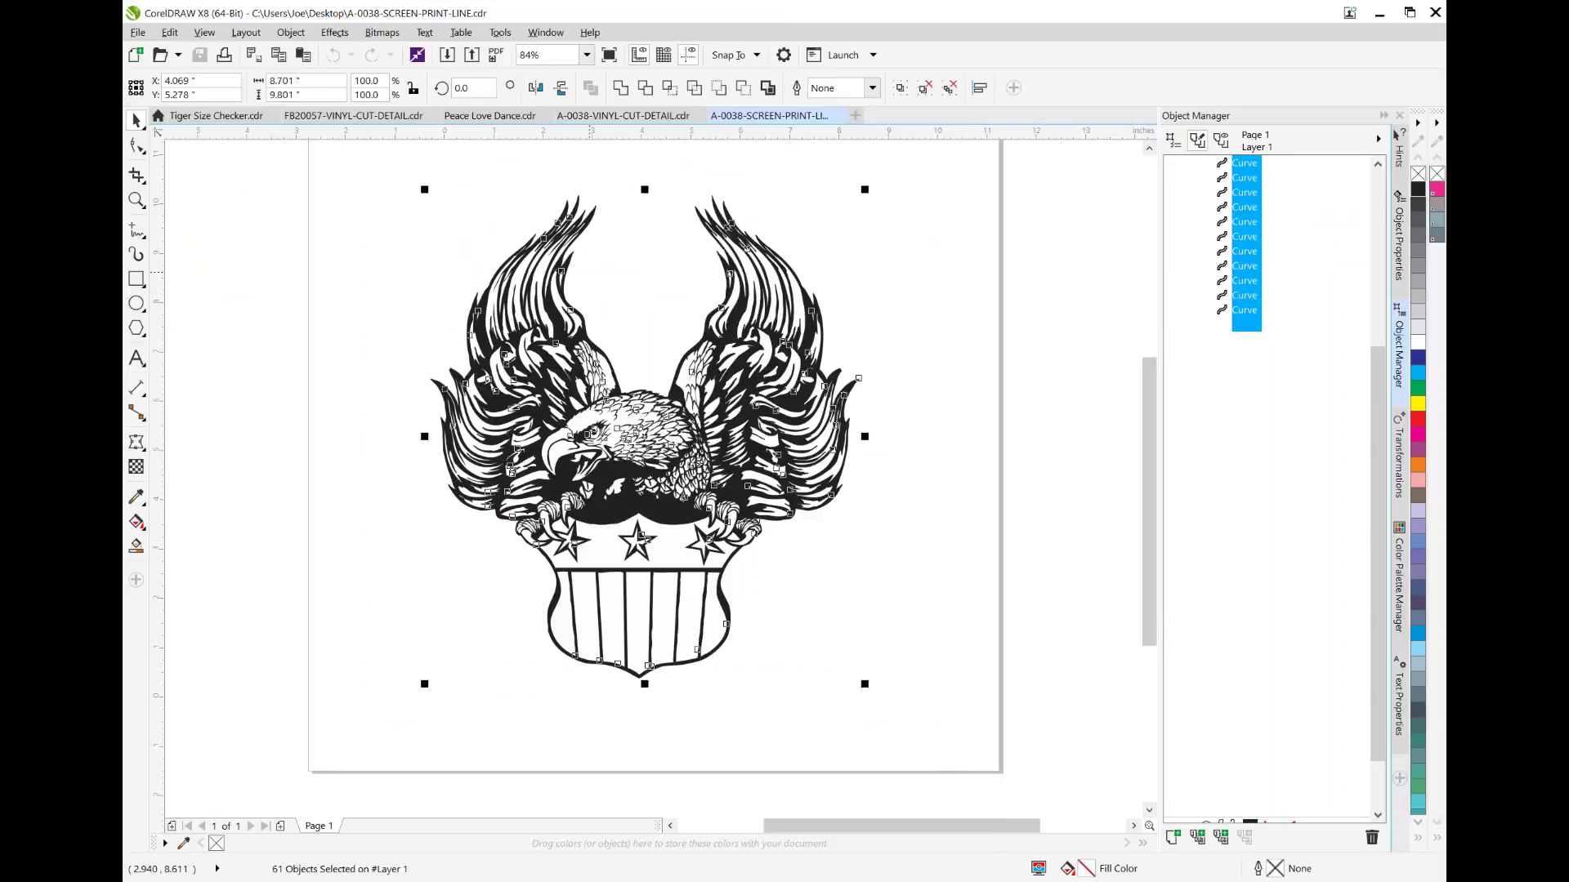
key(Delete)
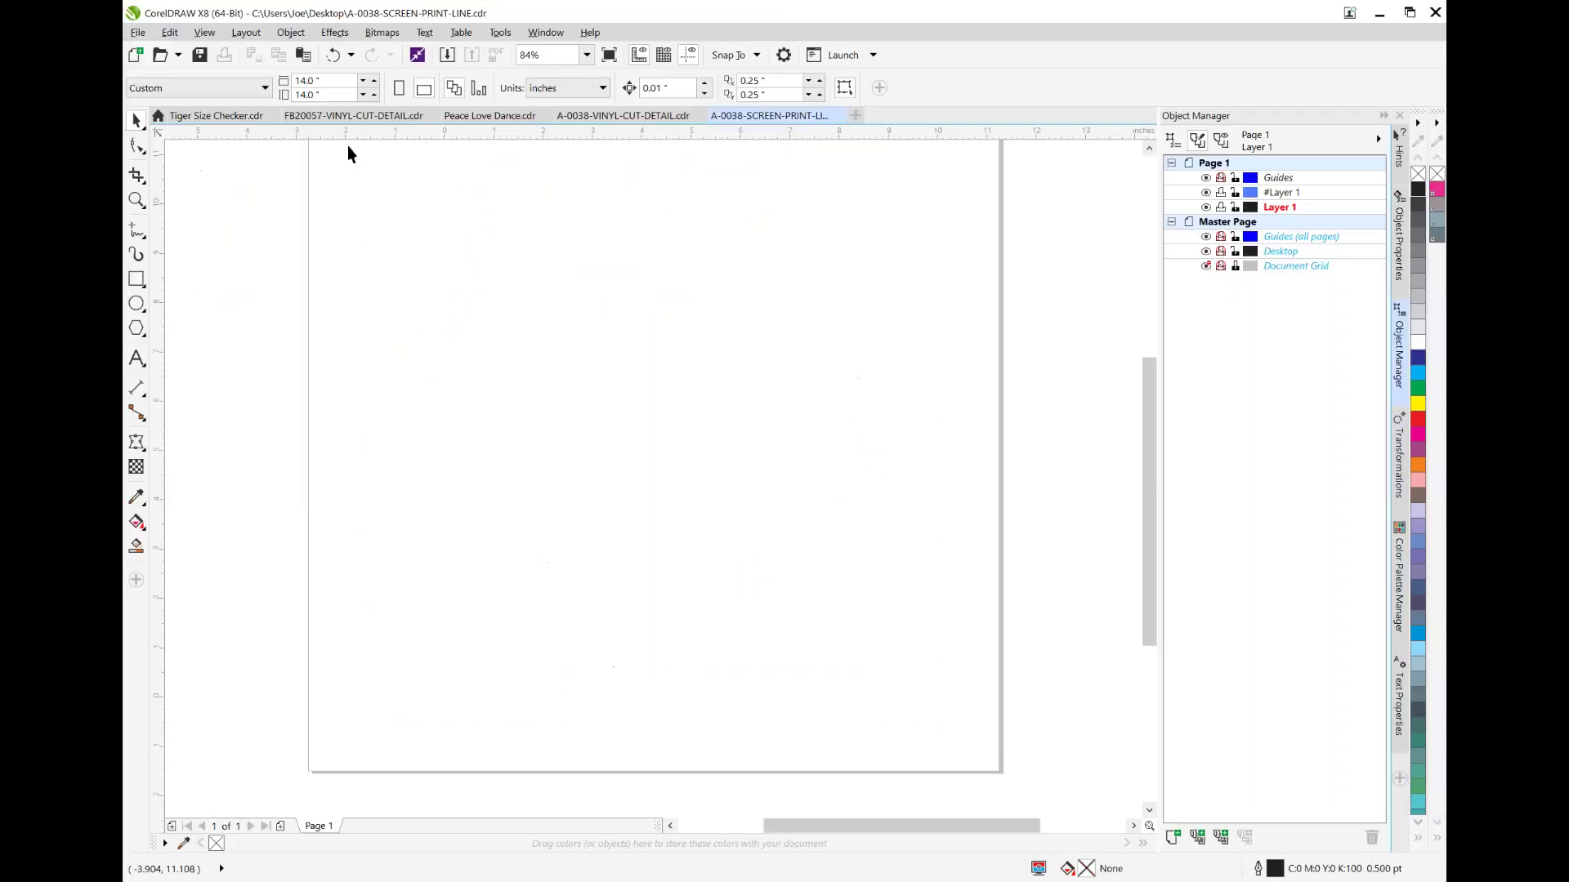
click(613, 115)
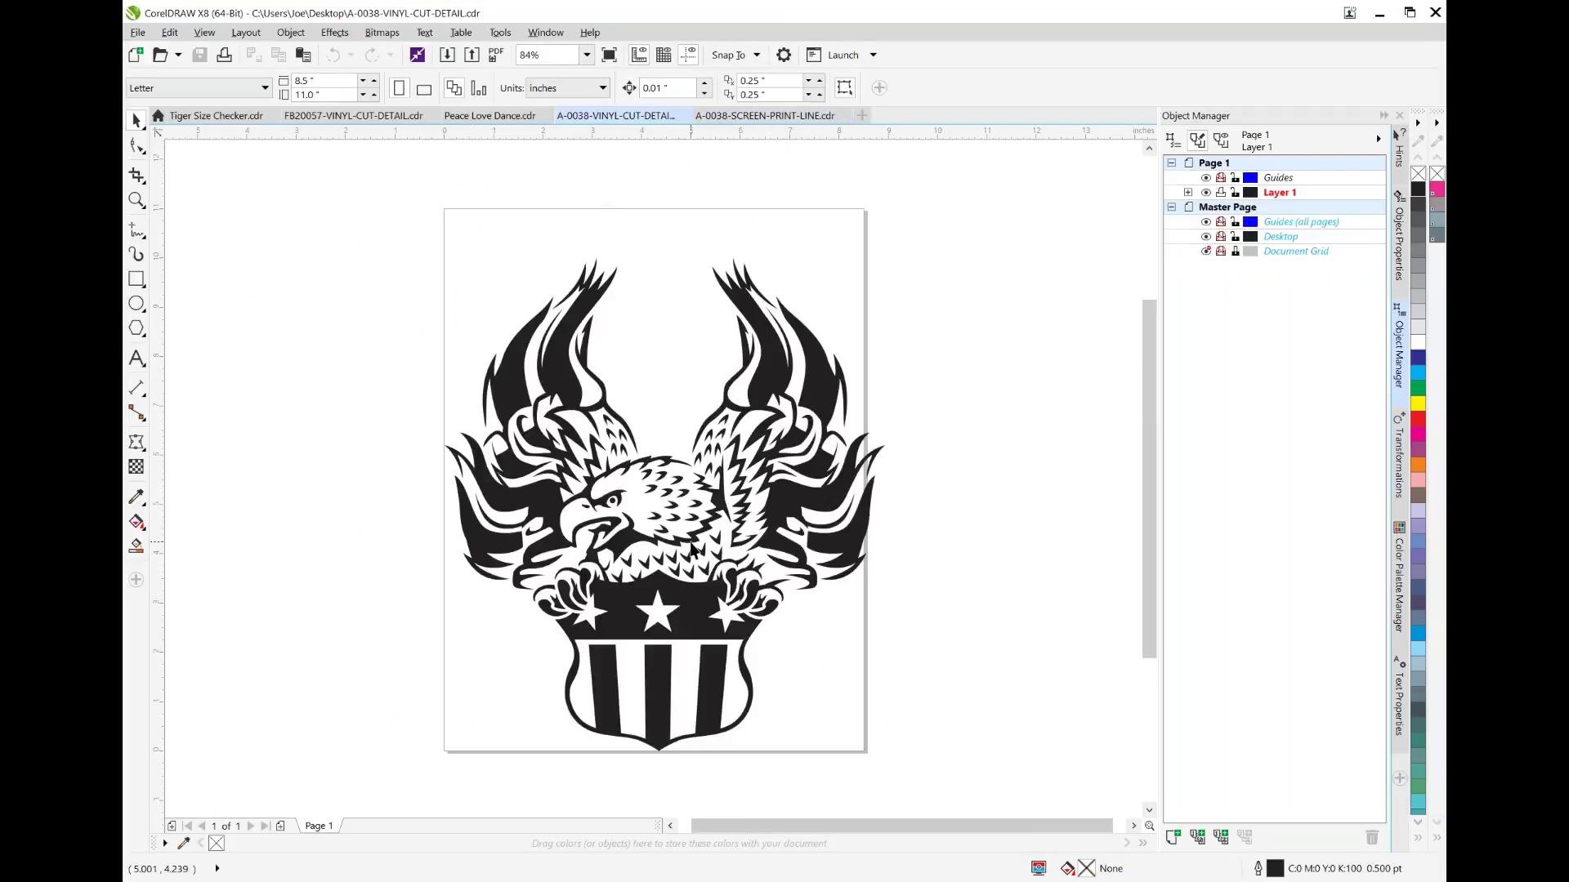
key(ctrl+v)
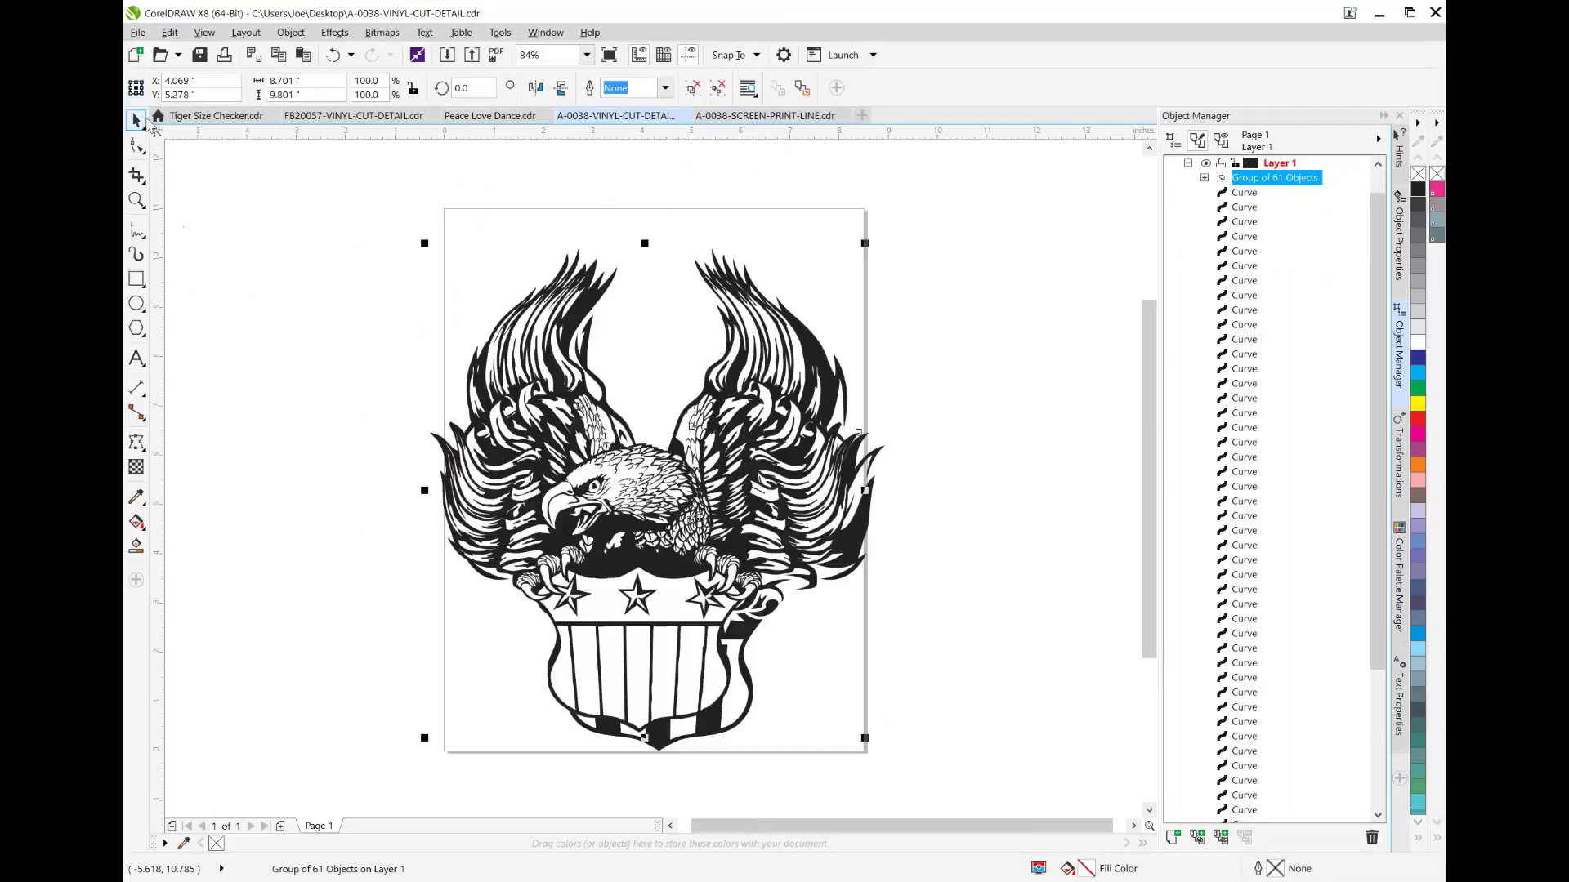
Step: Move the pasted screen-print eagle group beside the page, clear of the vinyl-cut eagle, and select the vinyl-cut eagle's shield curve
drag(685, 494, 313, 514)
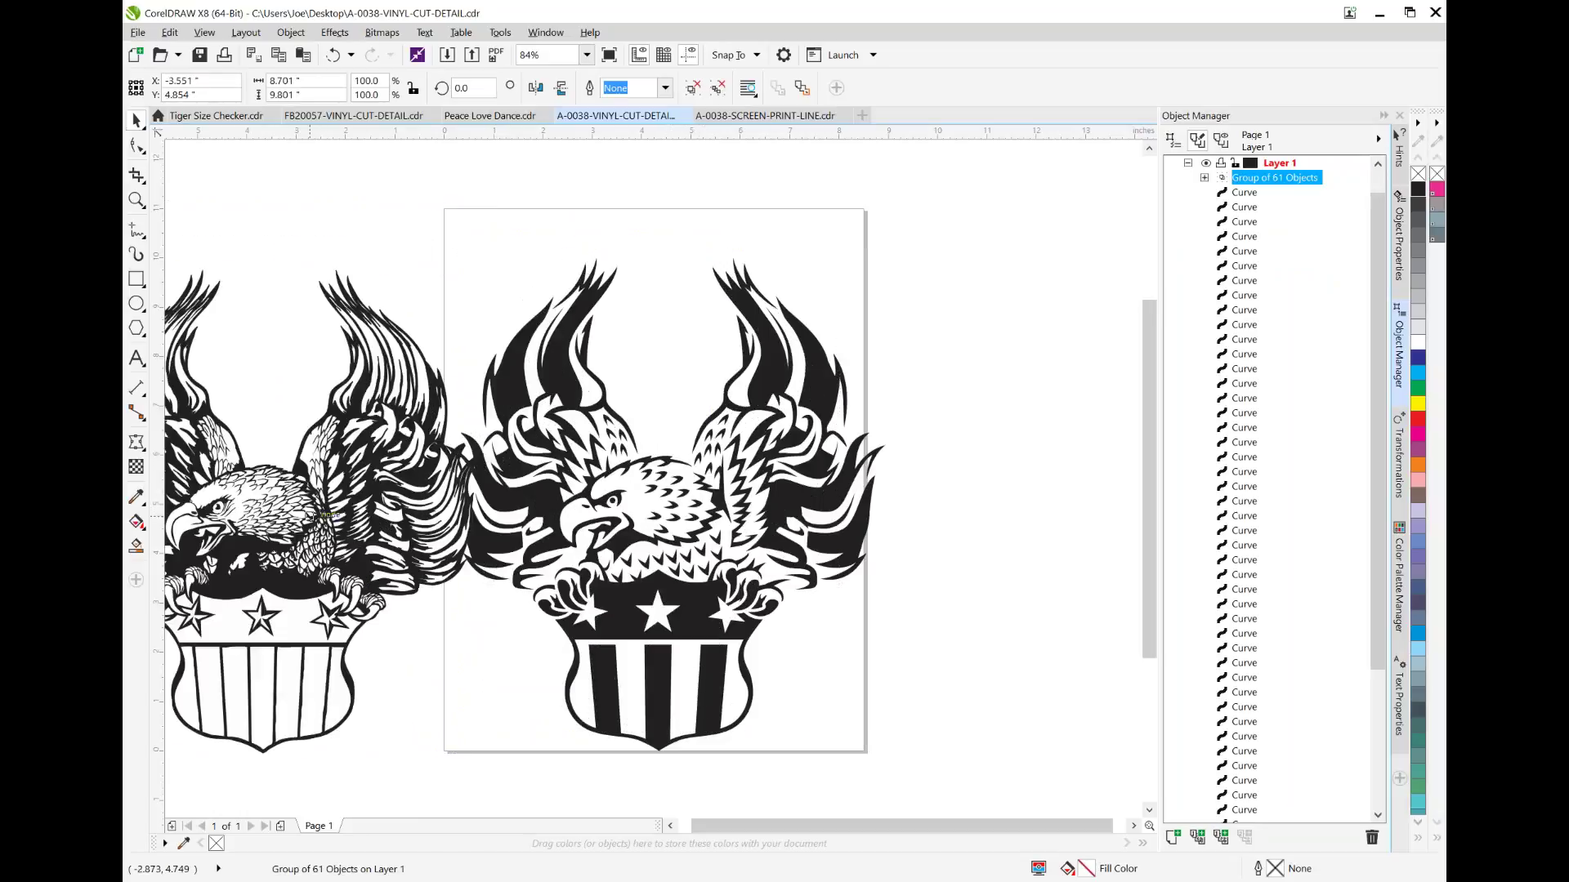
drag(886, 833, 791, 831)
drag(556, 506, 476, 507)
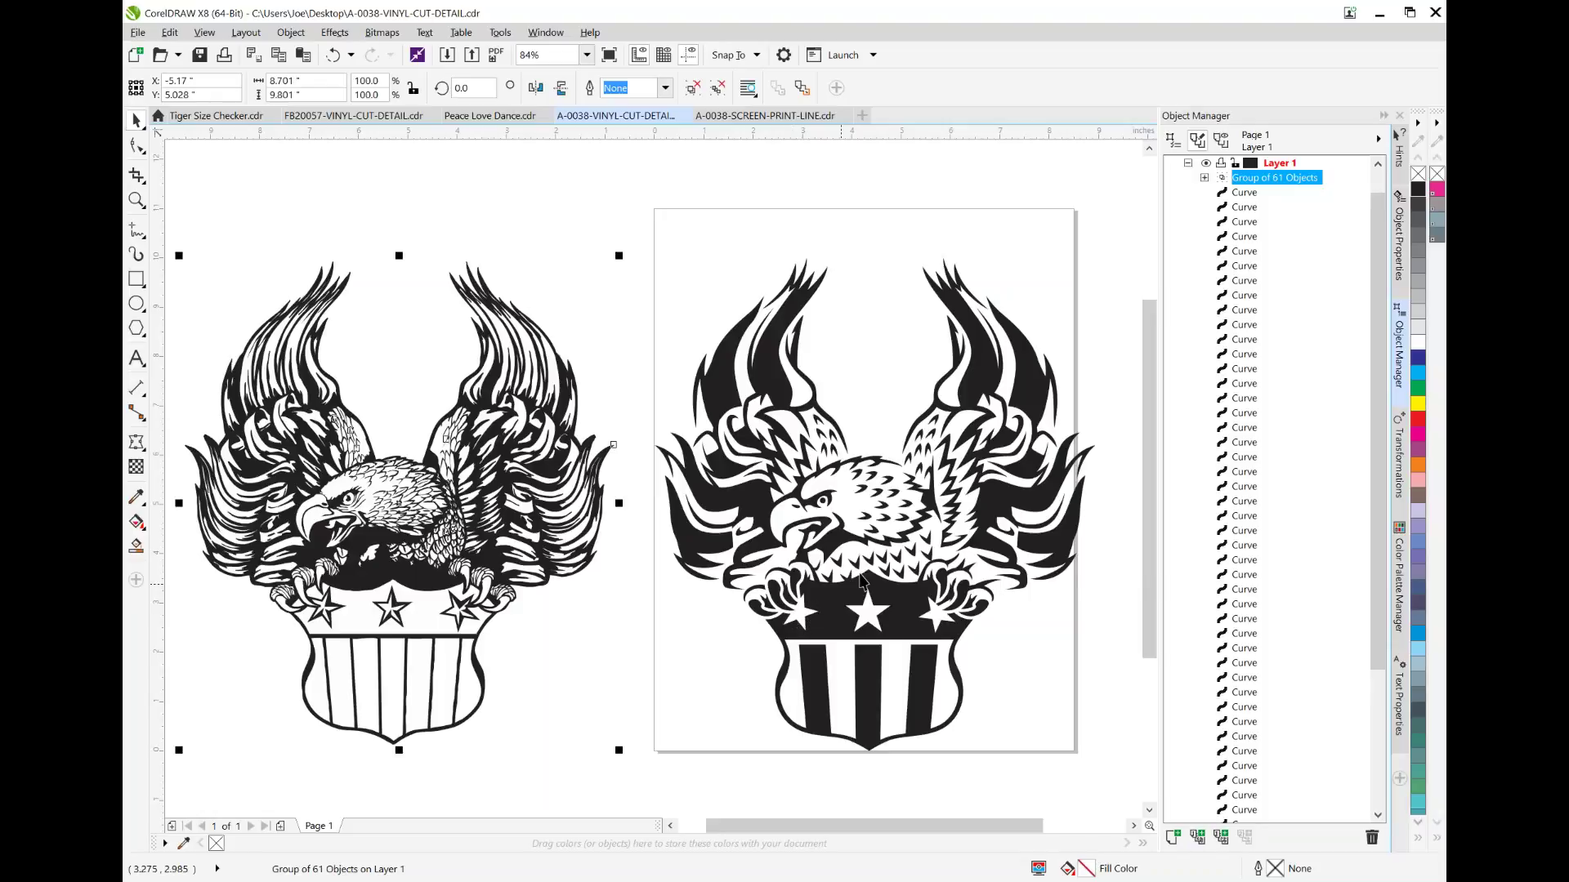
click(893, 617)
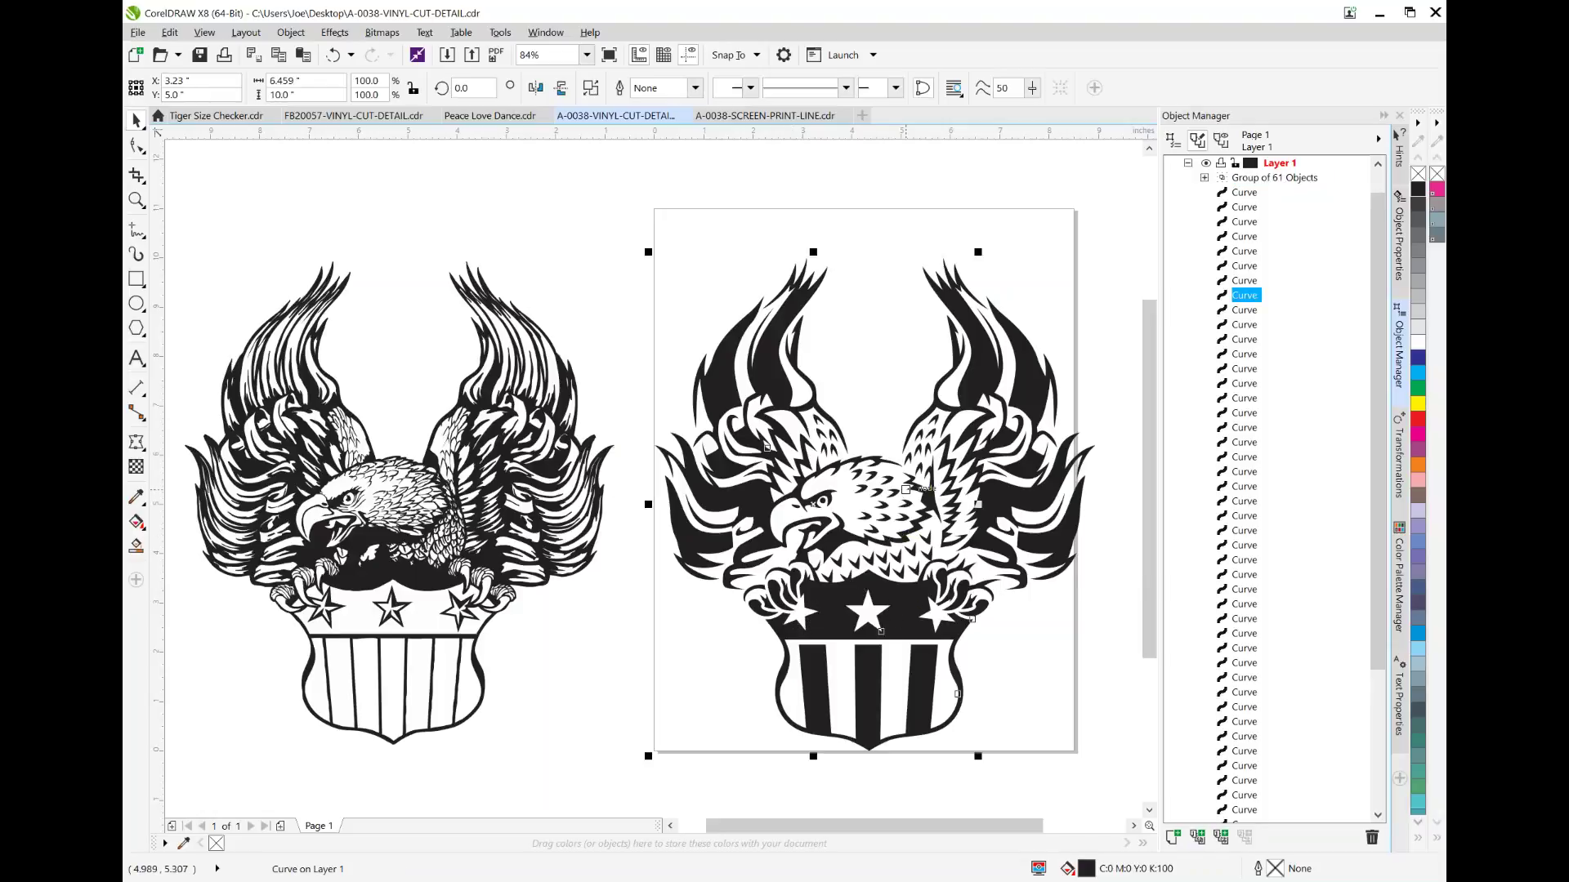
Step: Undo the last two welds in Peace Love Dance.cdr to separate the overlapping letter and heart curves
click(348, 116)
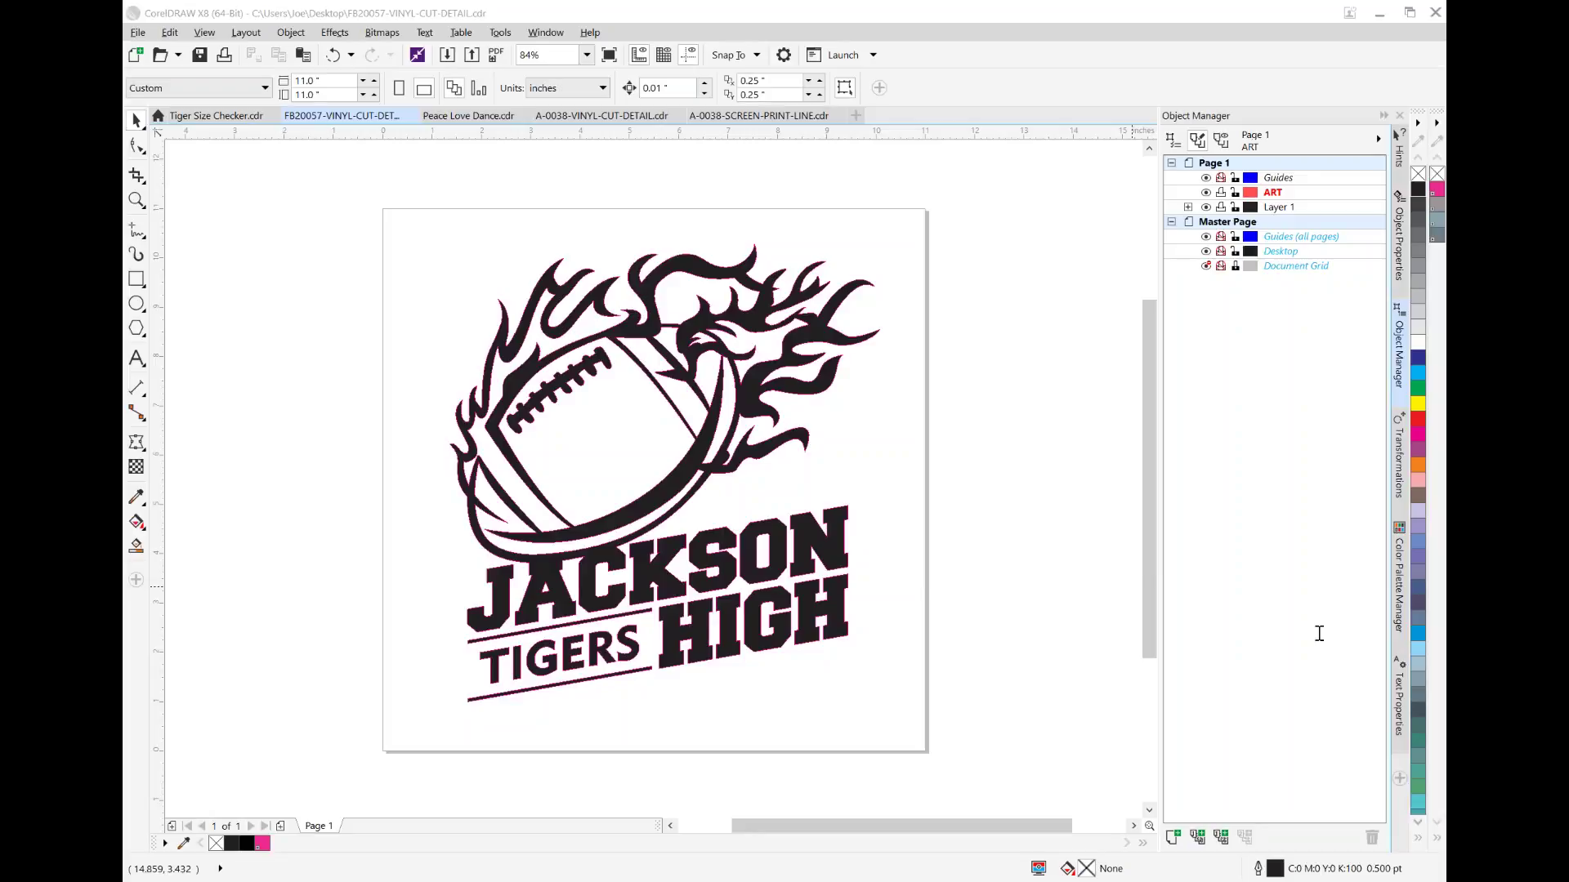
click(465, 116)
key(ctrl+a)
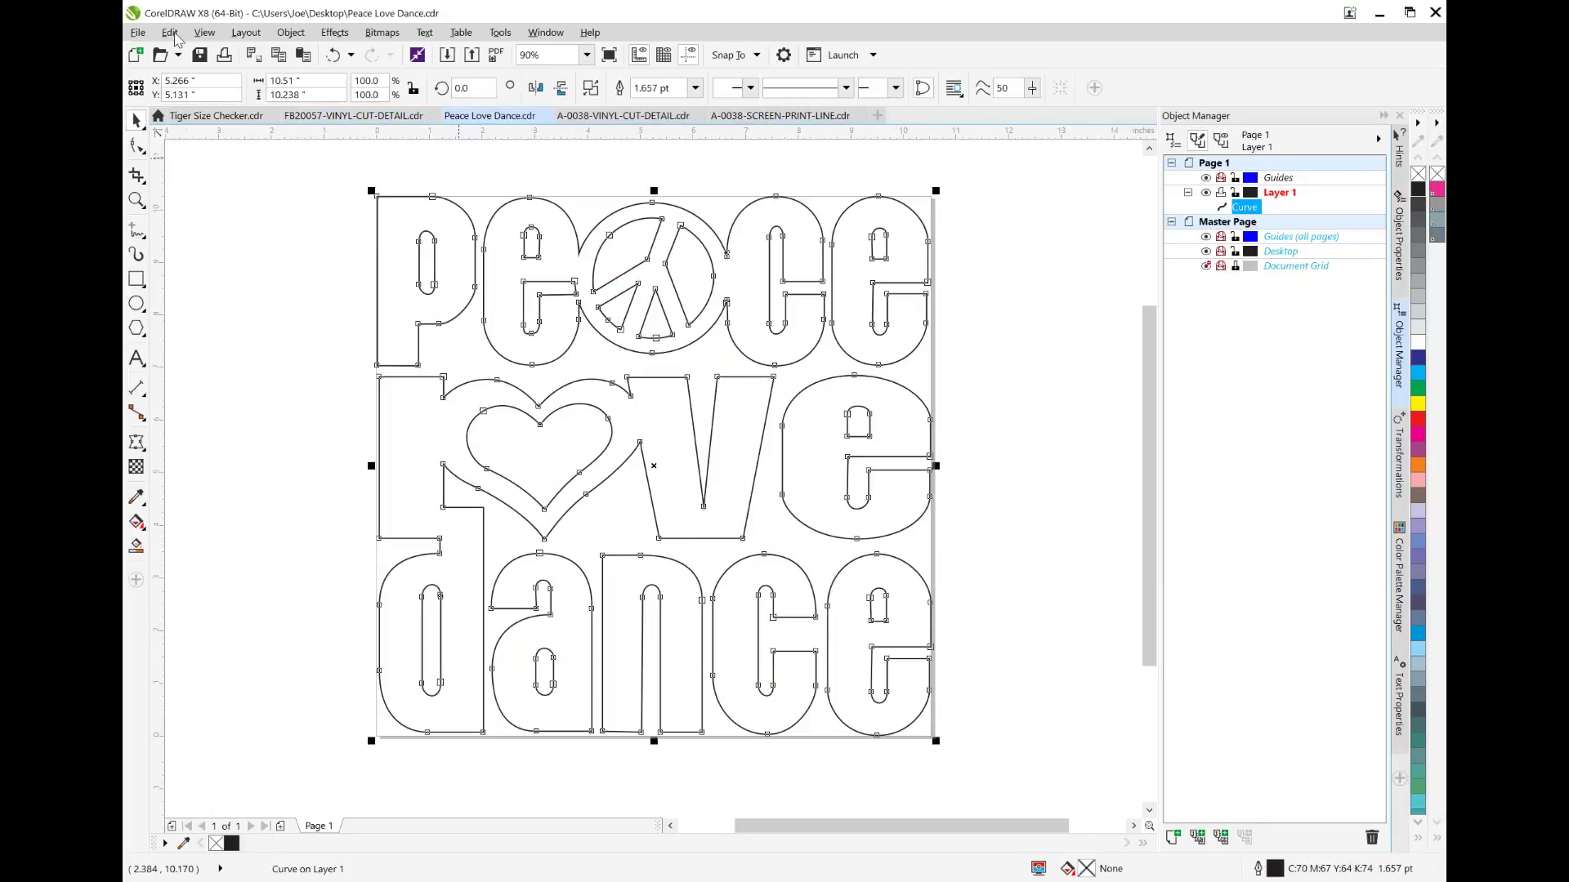
click(169, 33)
click(207, 53)
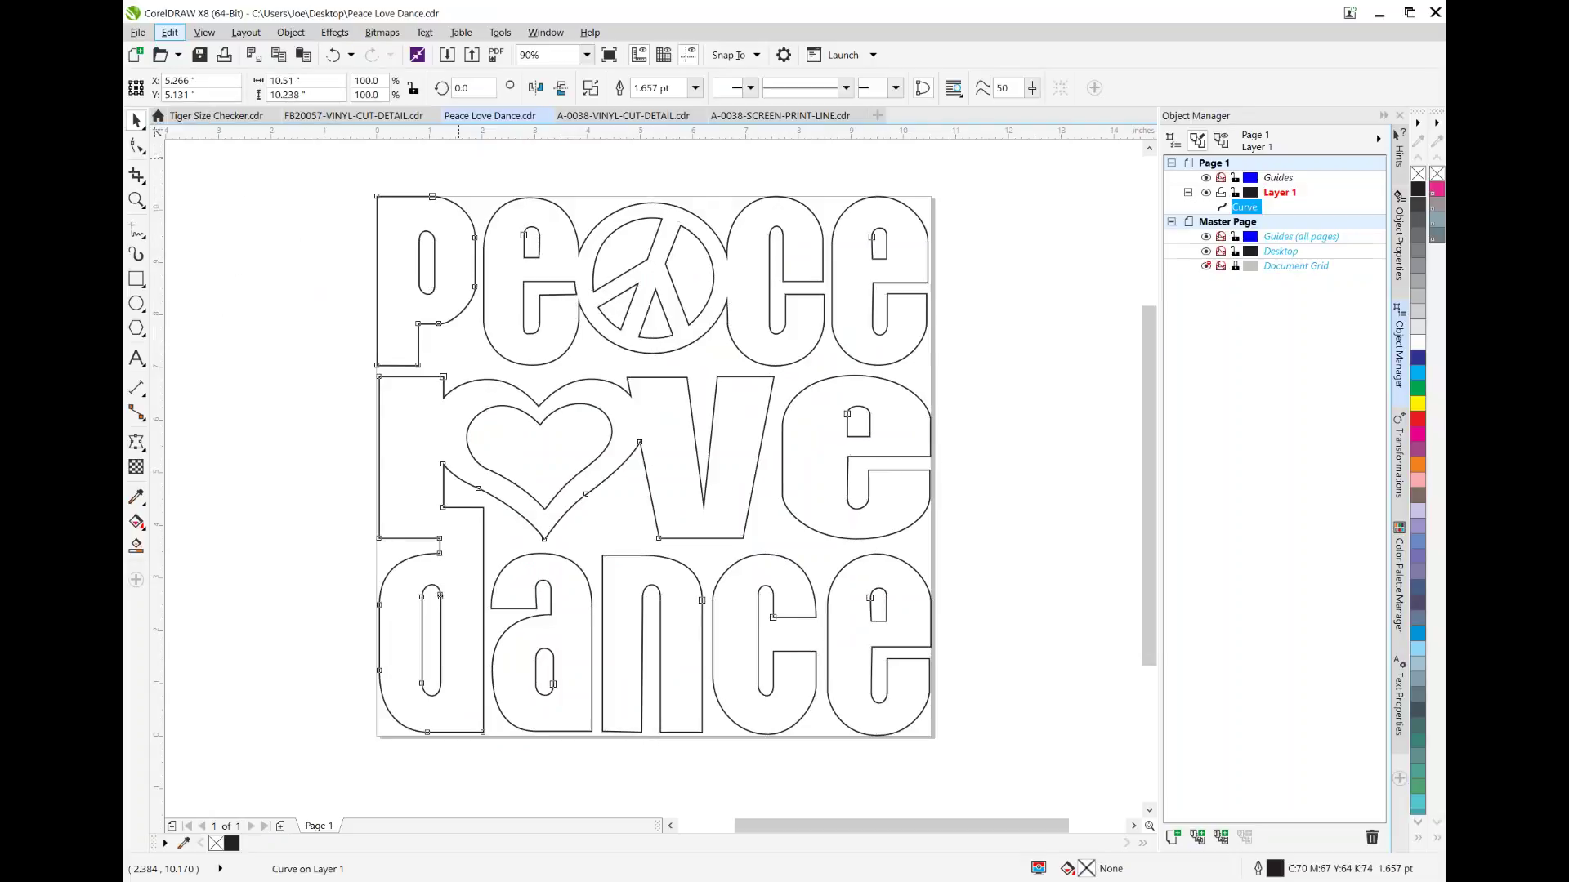
click(155, 32)
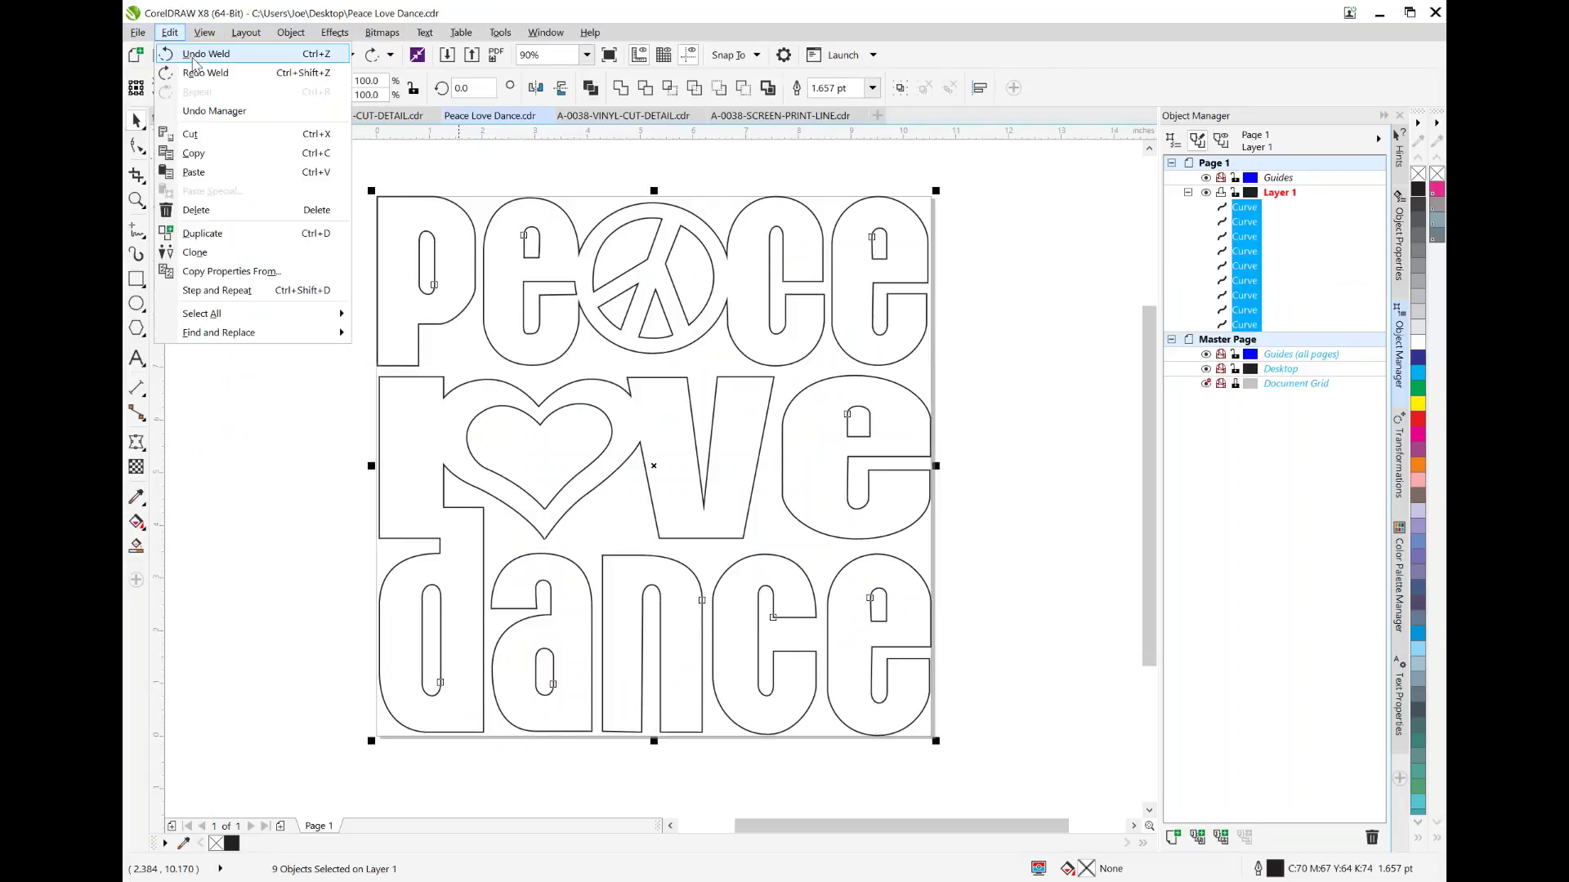
click(200, 54)
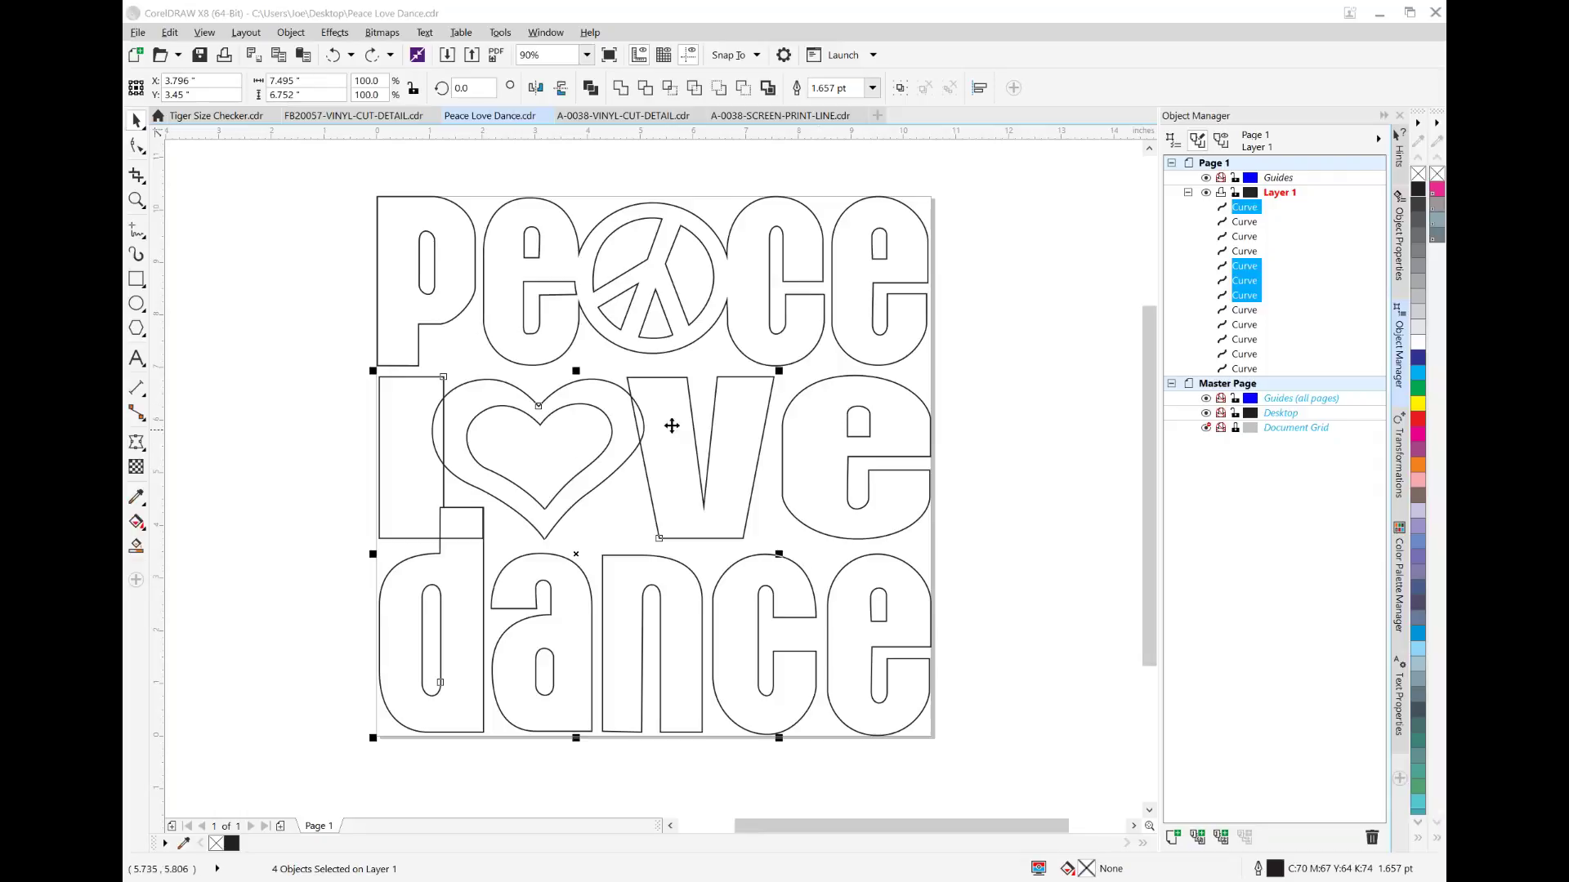
Step: Move the heart curve out of the word Love to the empty area right of the page
click(609, 424)
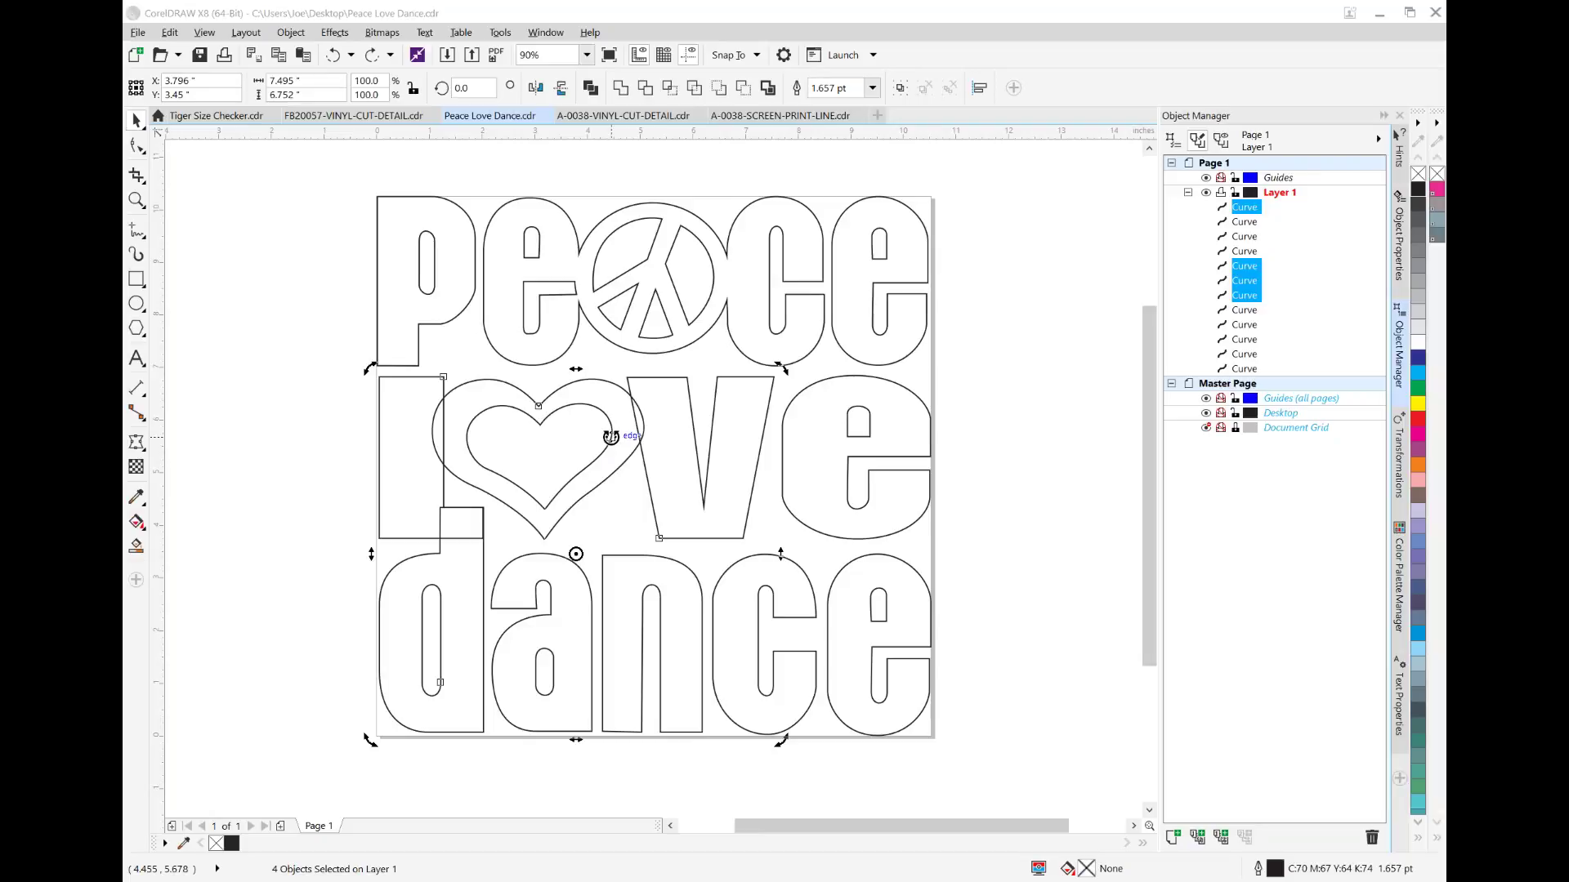
click(327, 389)
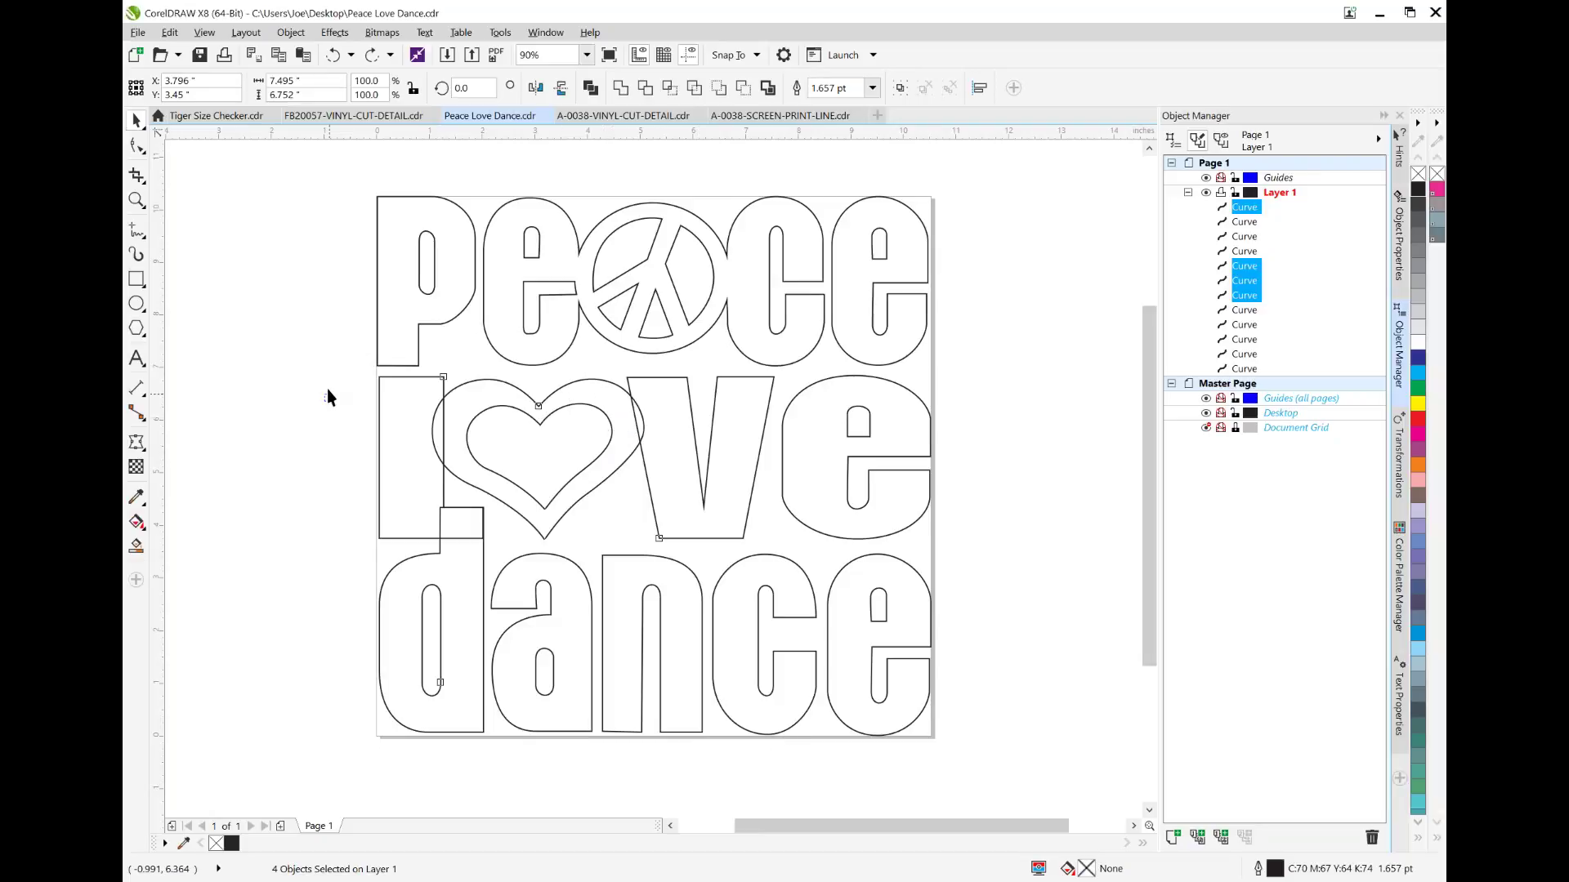
click(542, 420)
drag(541, 420, 1048, 377)
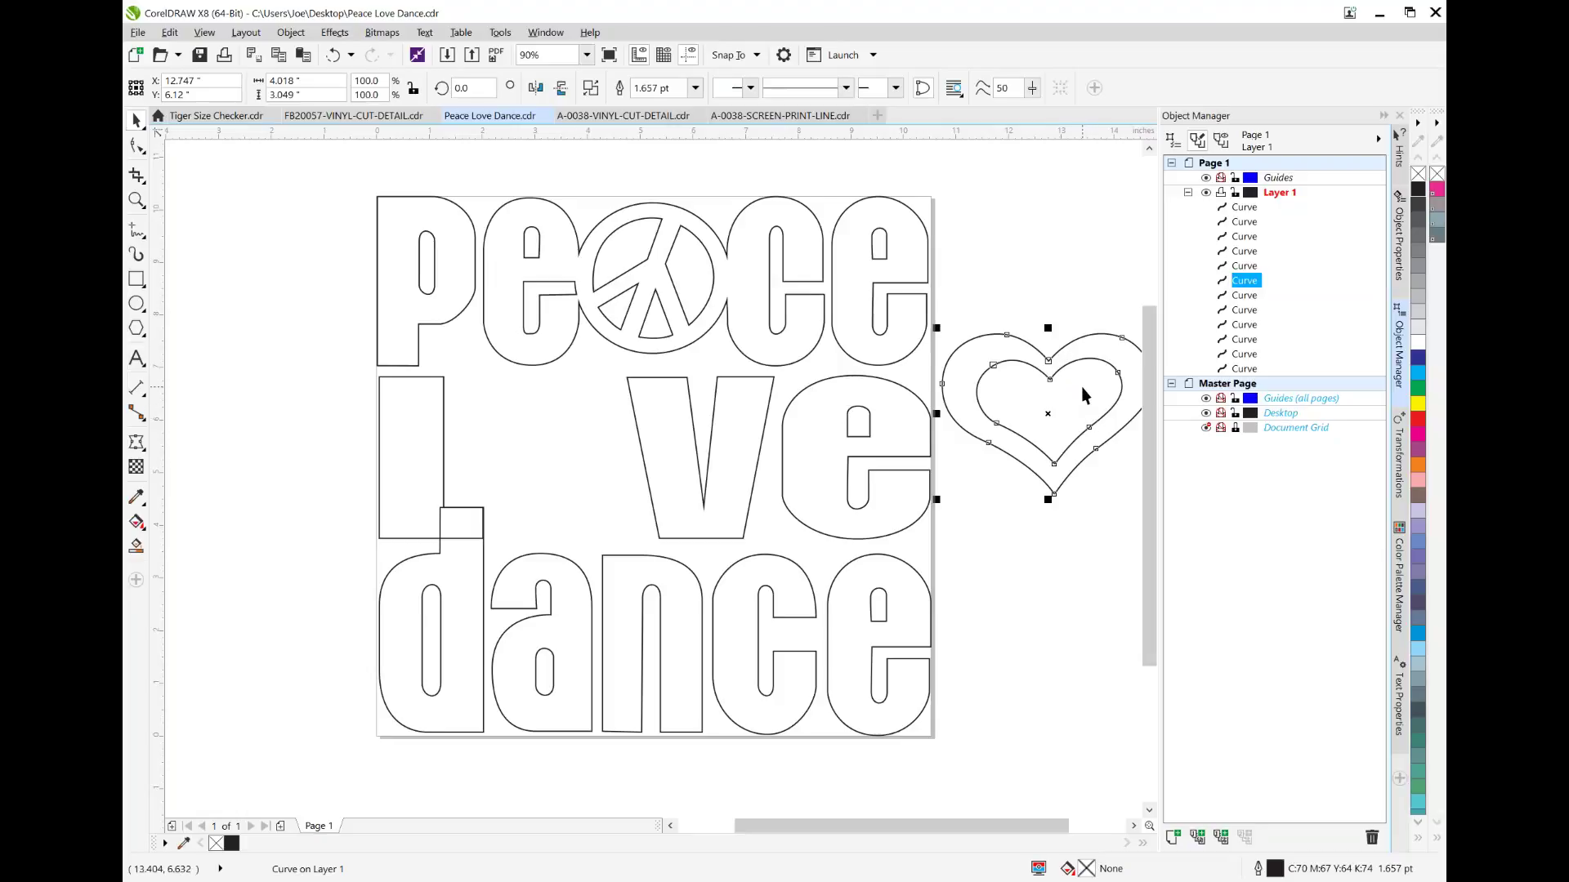
Step: Undo the heart's move in Peace Love Dance.cdr and clear the selection
click(632, 118)
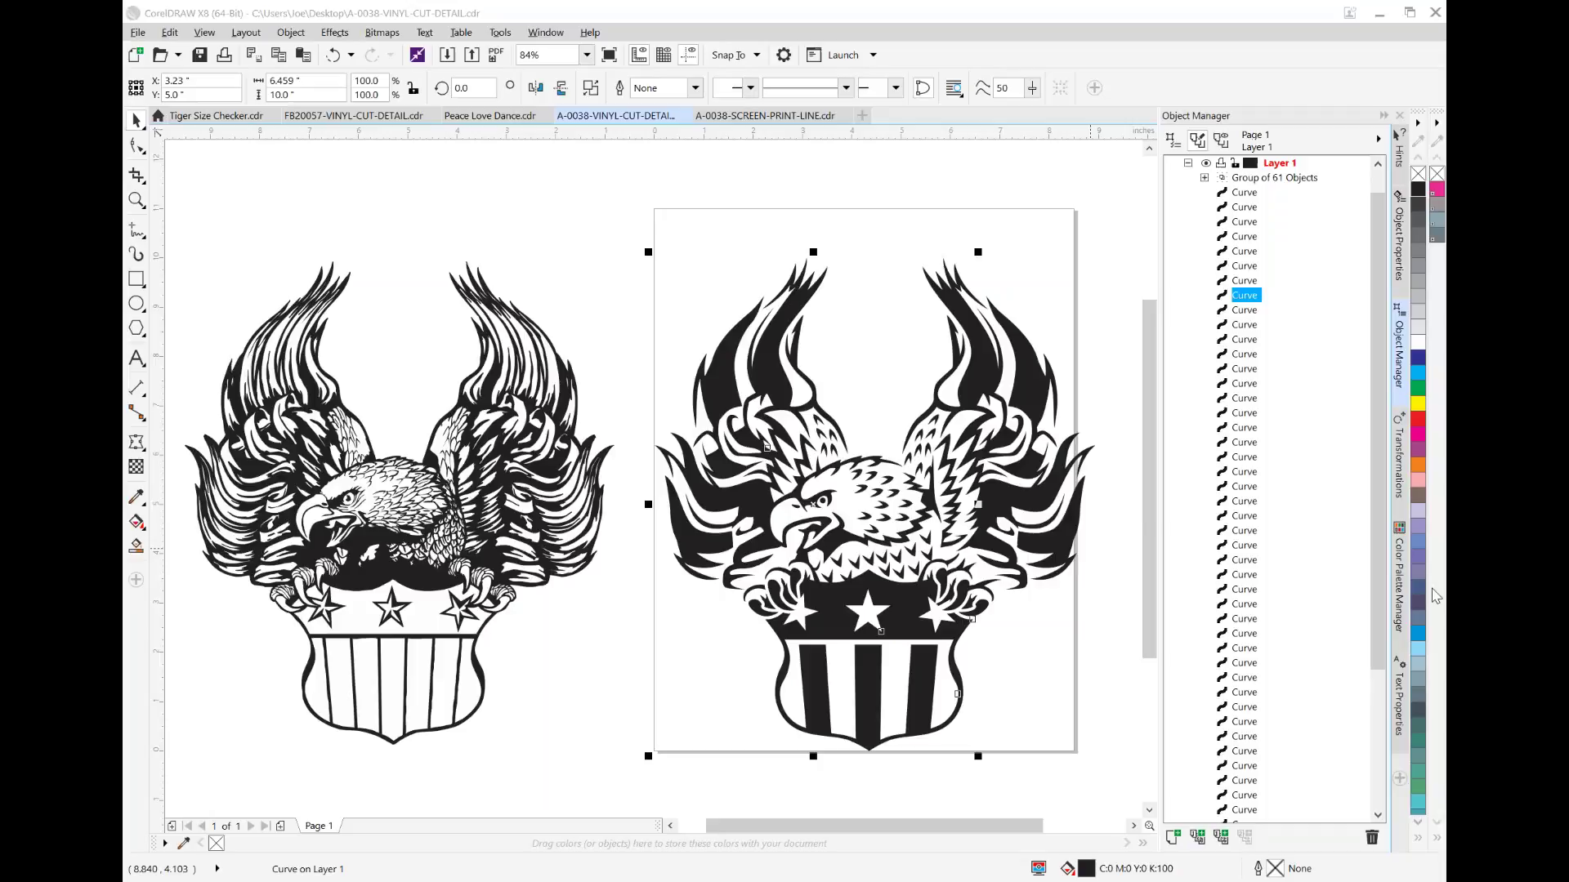
click(504, 115)
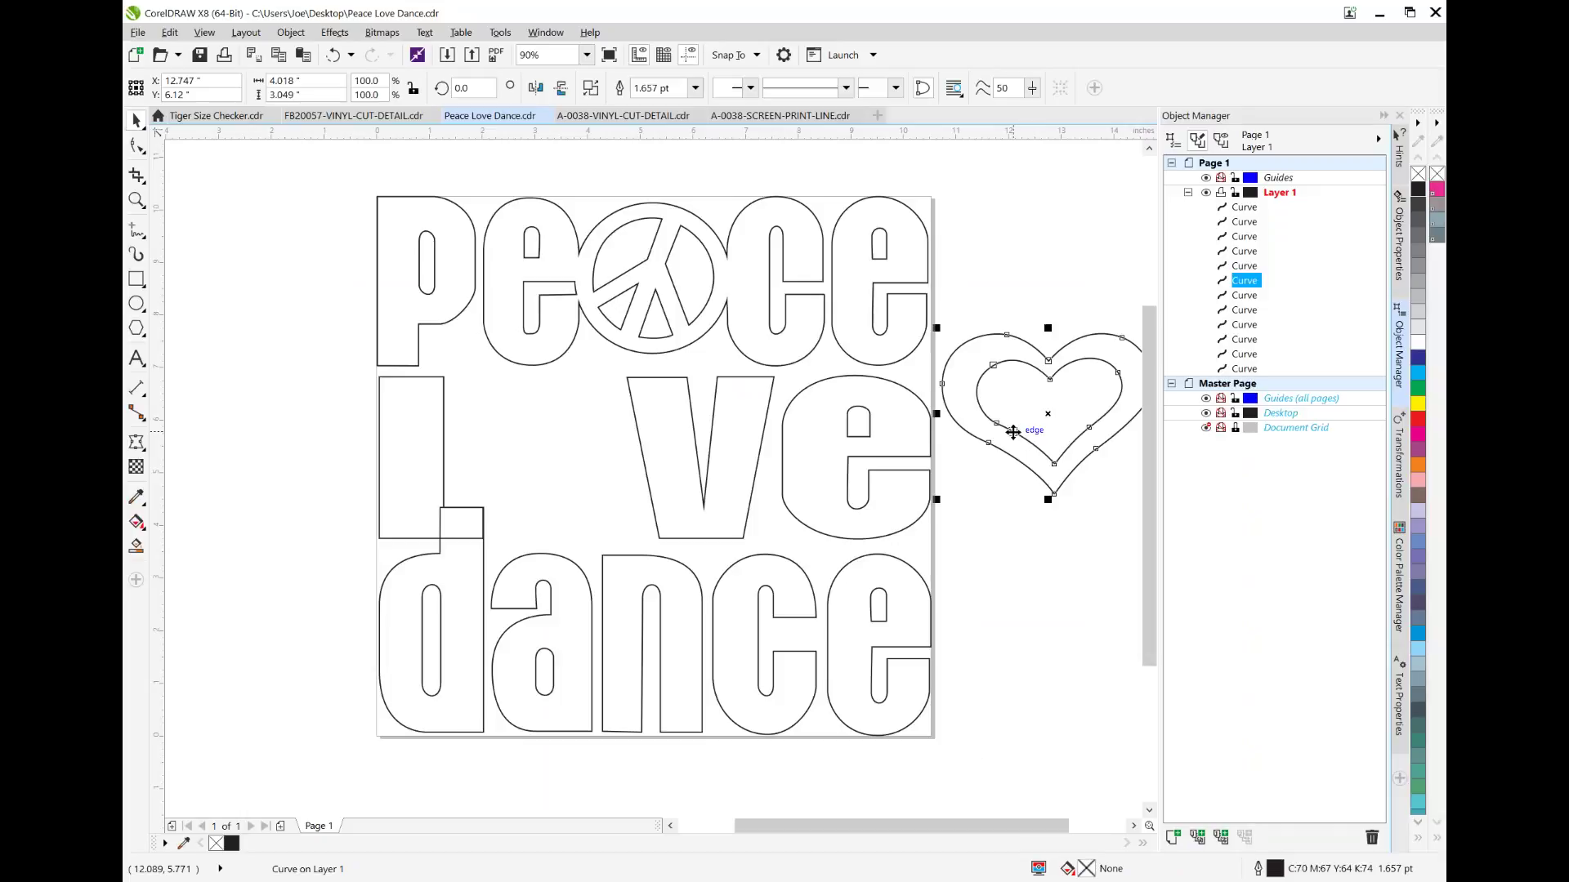
key(ctrl+z)
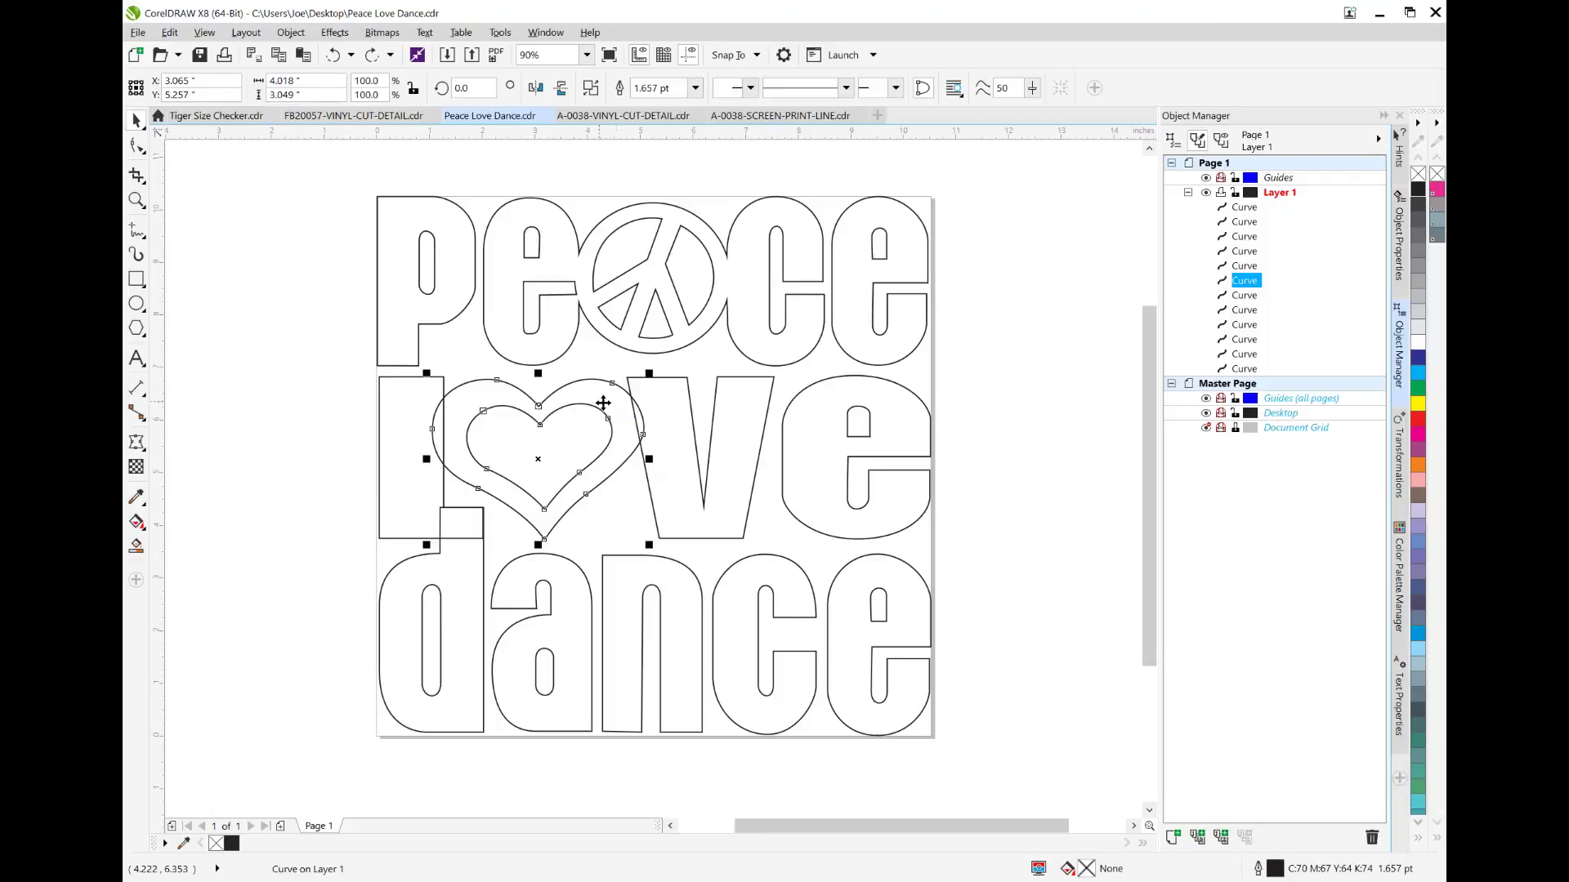
click(611, 427)
click(611, 426)
drag(356, 374, 425, 412)
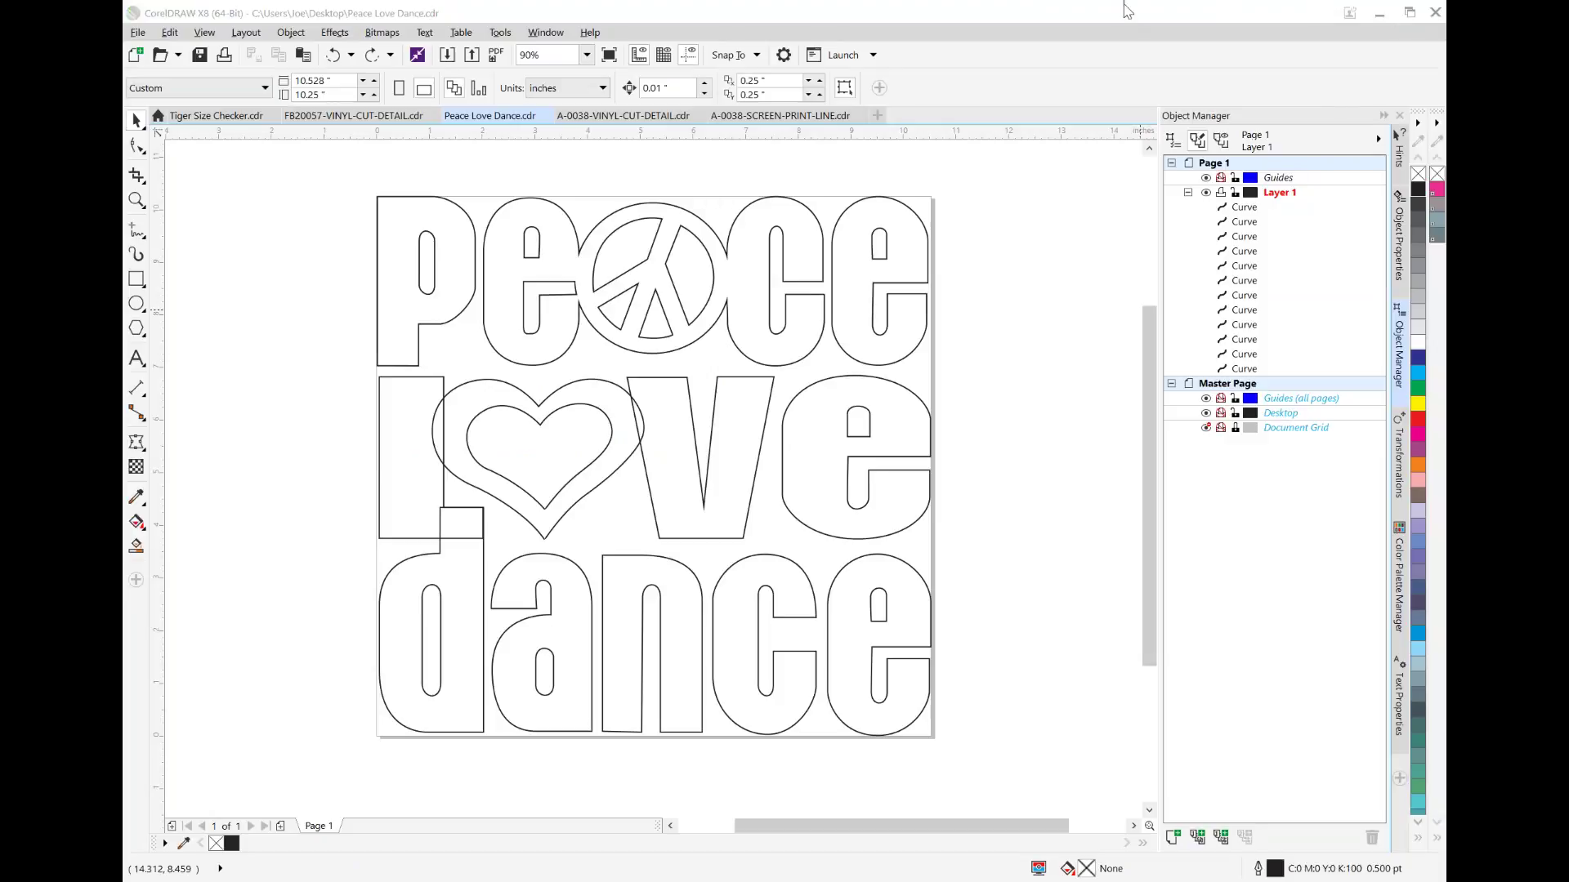
Step: Examine the overlapping L, heart and V curves of the word Love, selecting them together and individually
click(608, 383)
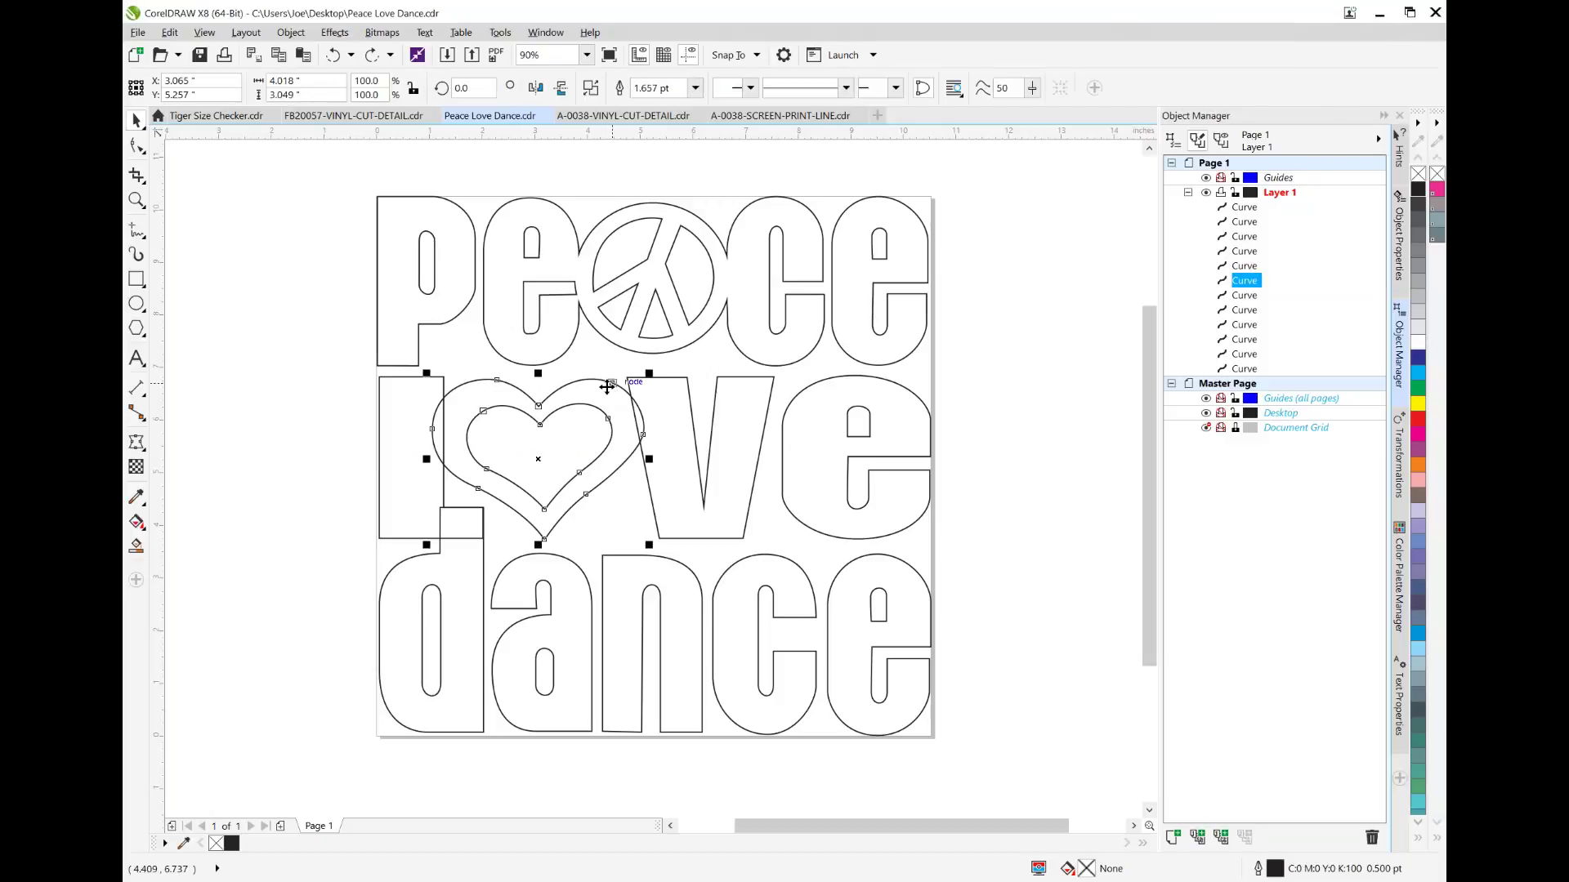
shift+click(767, 427)
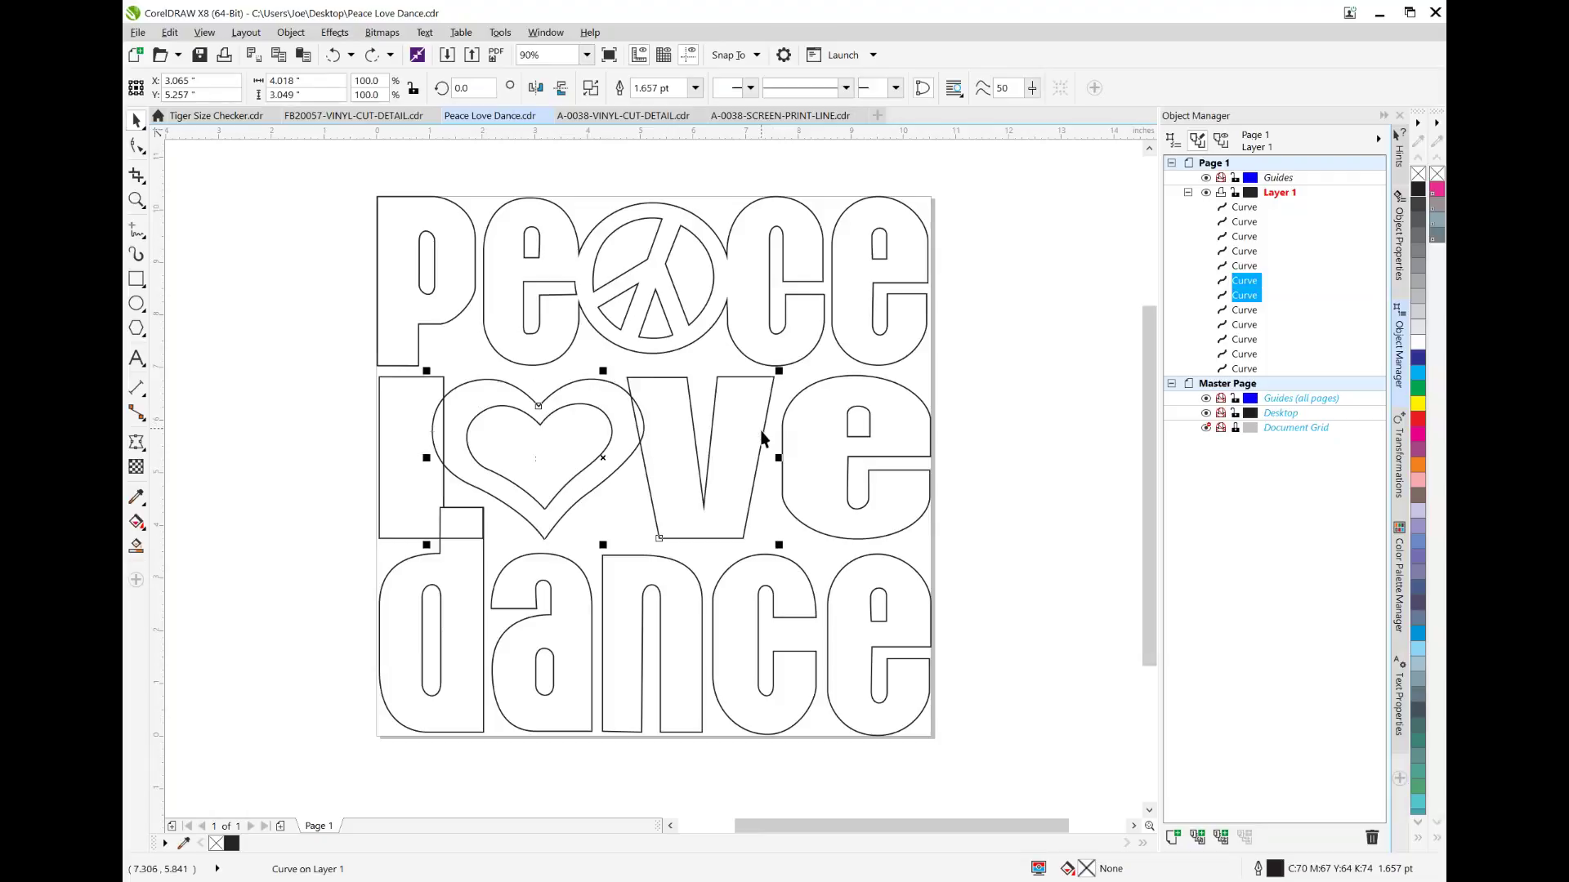
shift+click(379, 454)
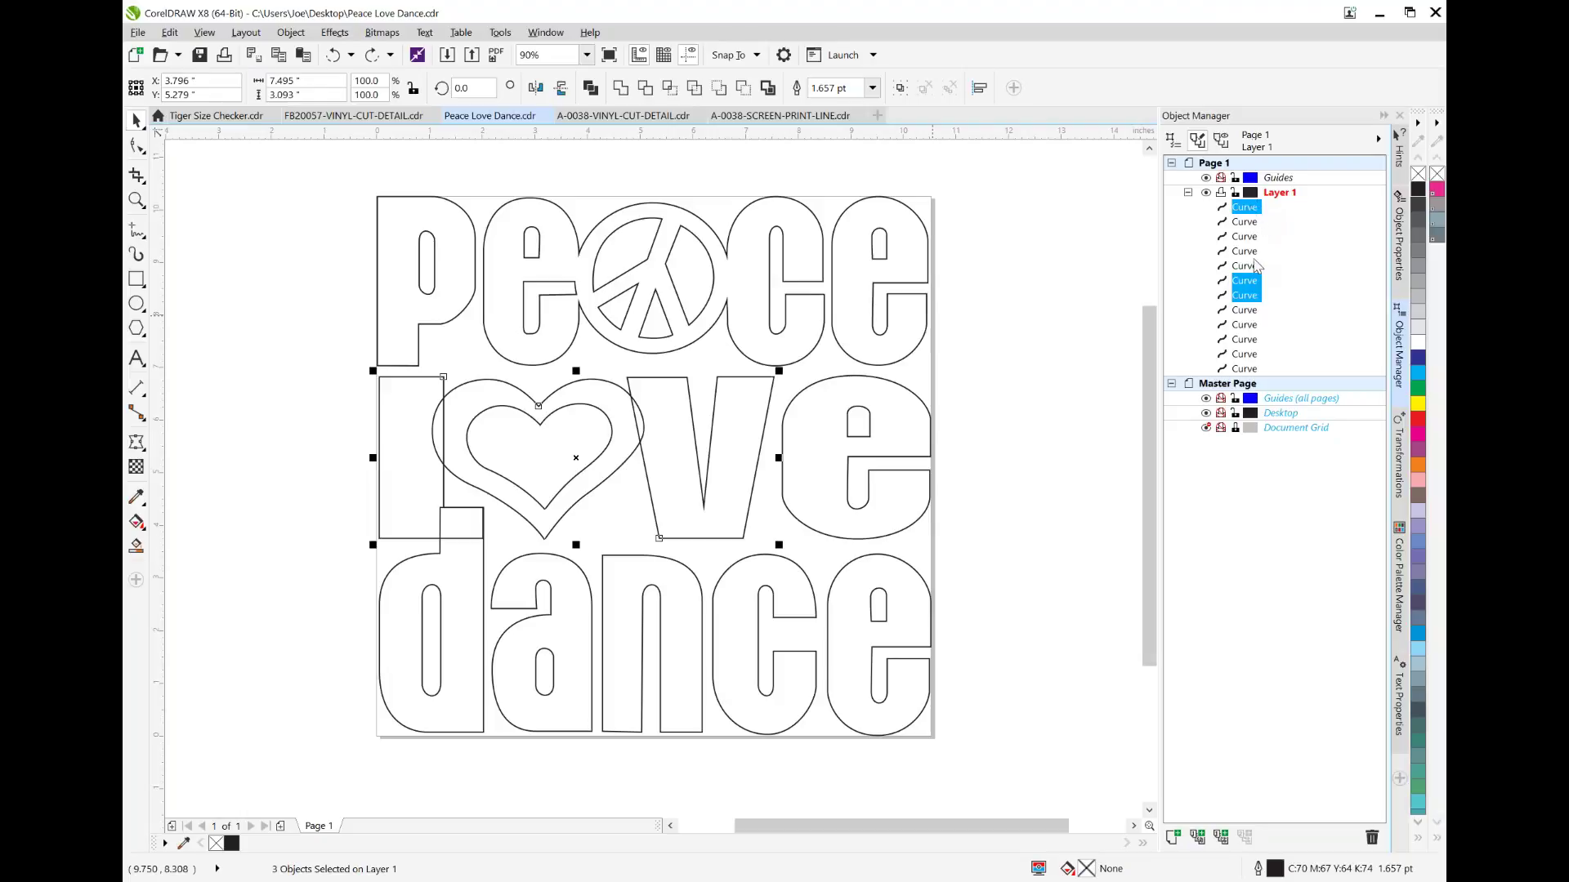
click(1252, 209)
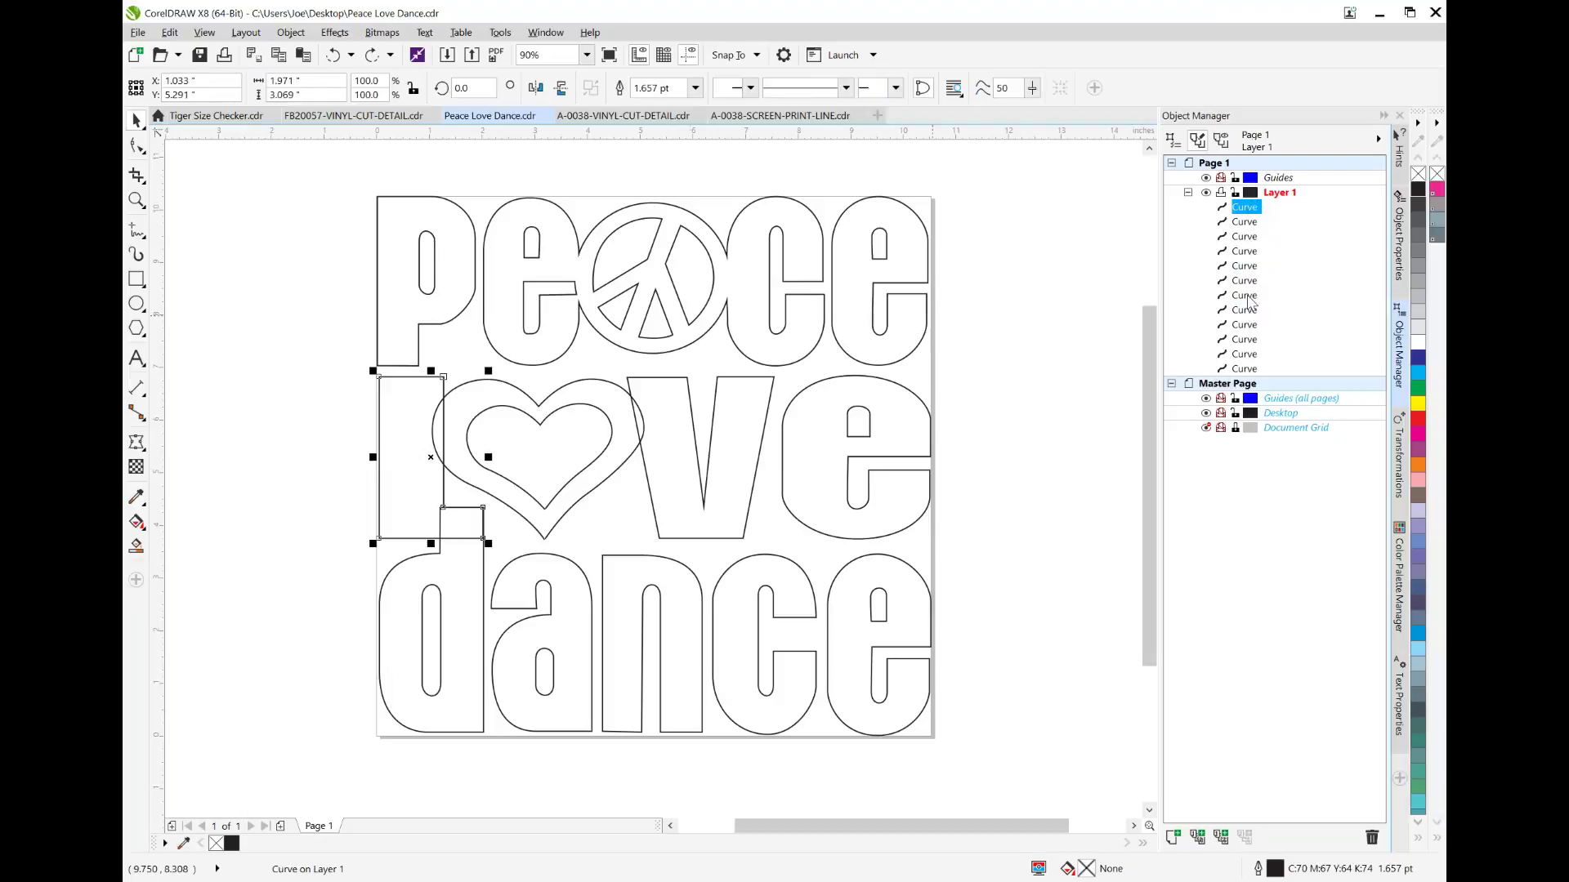
click(652, 492)
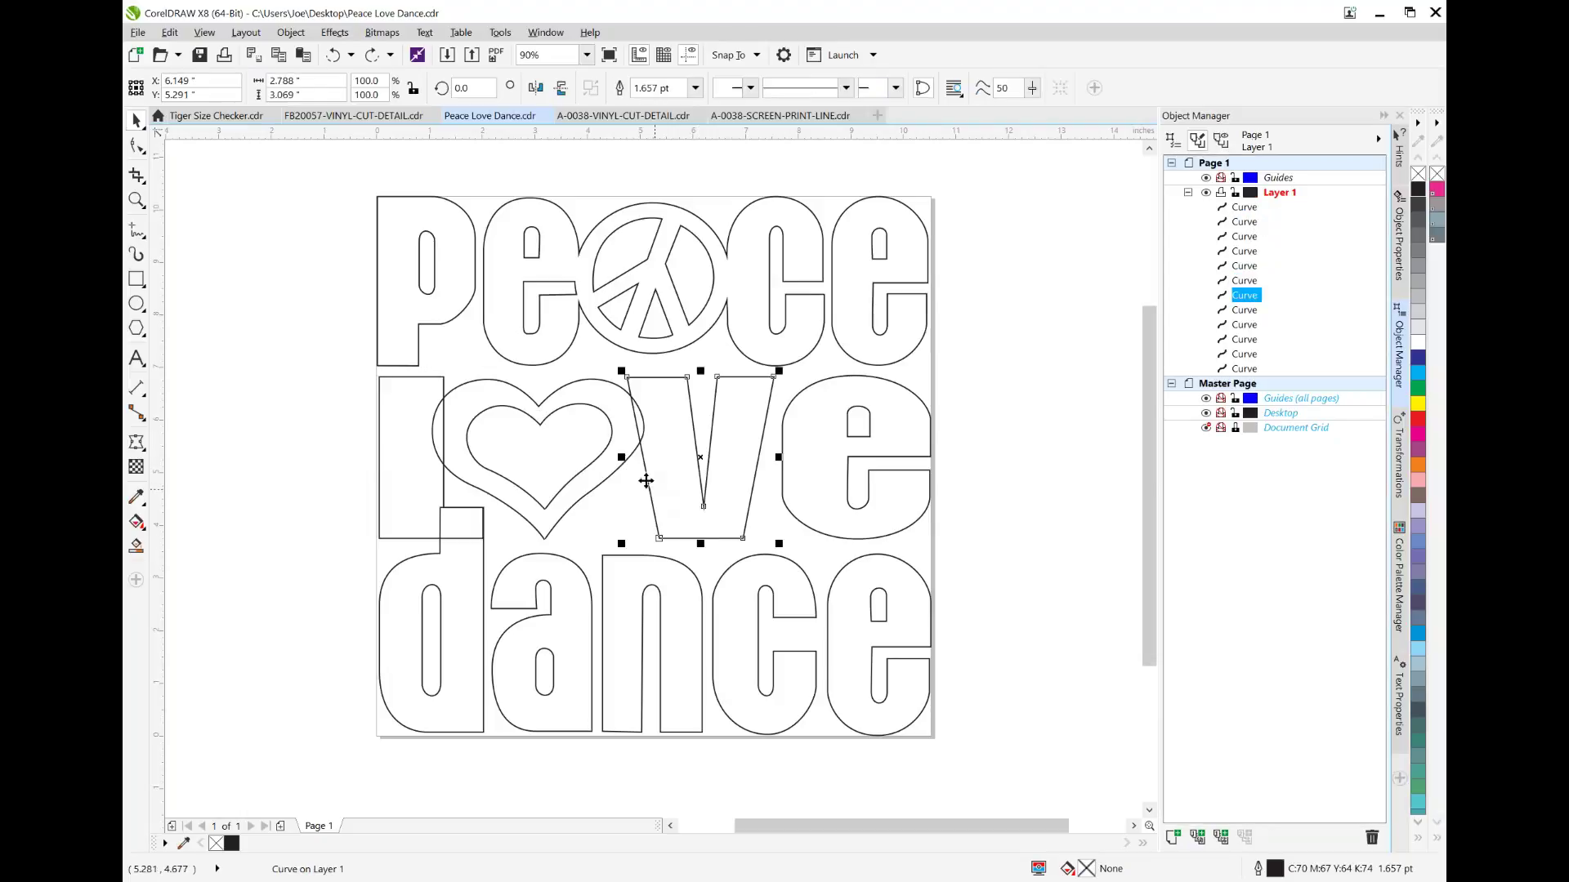
click(600, 480)
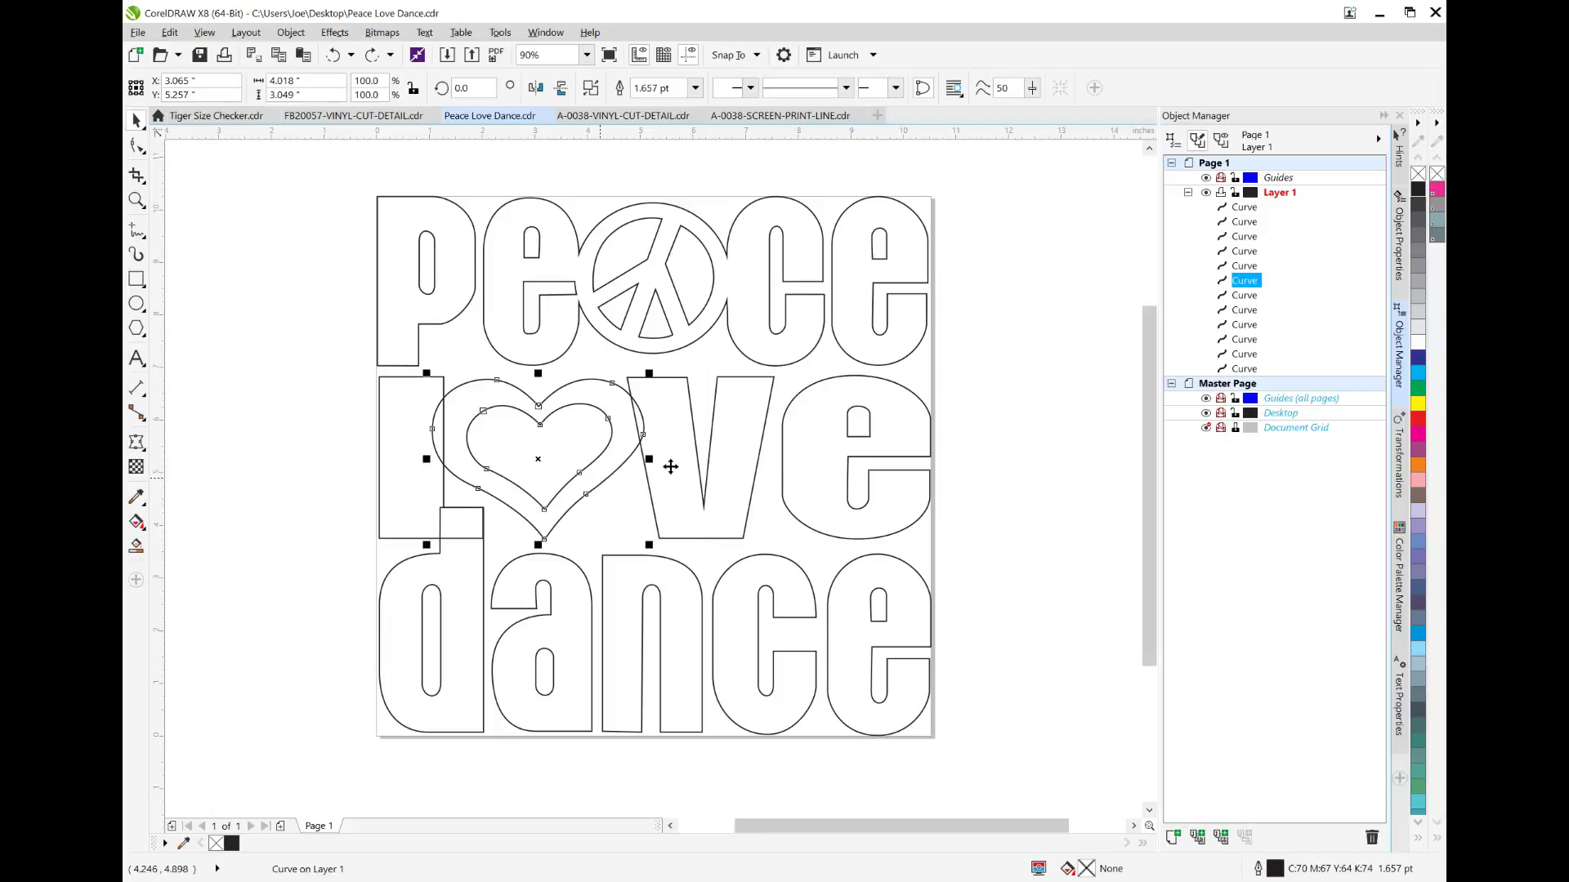
click(756, 473)
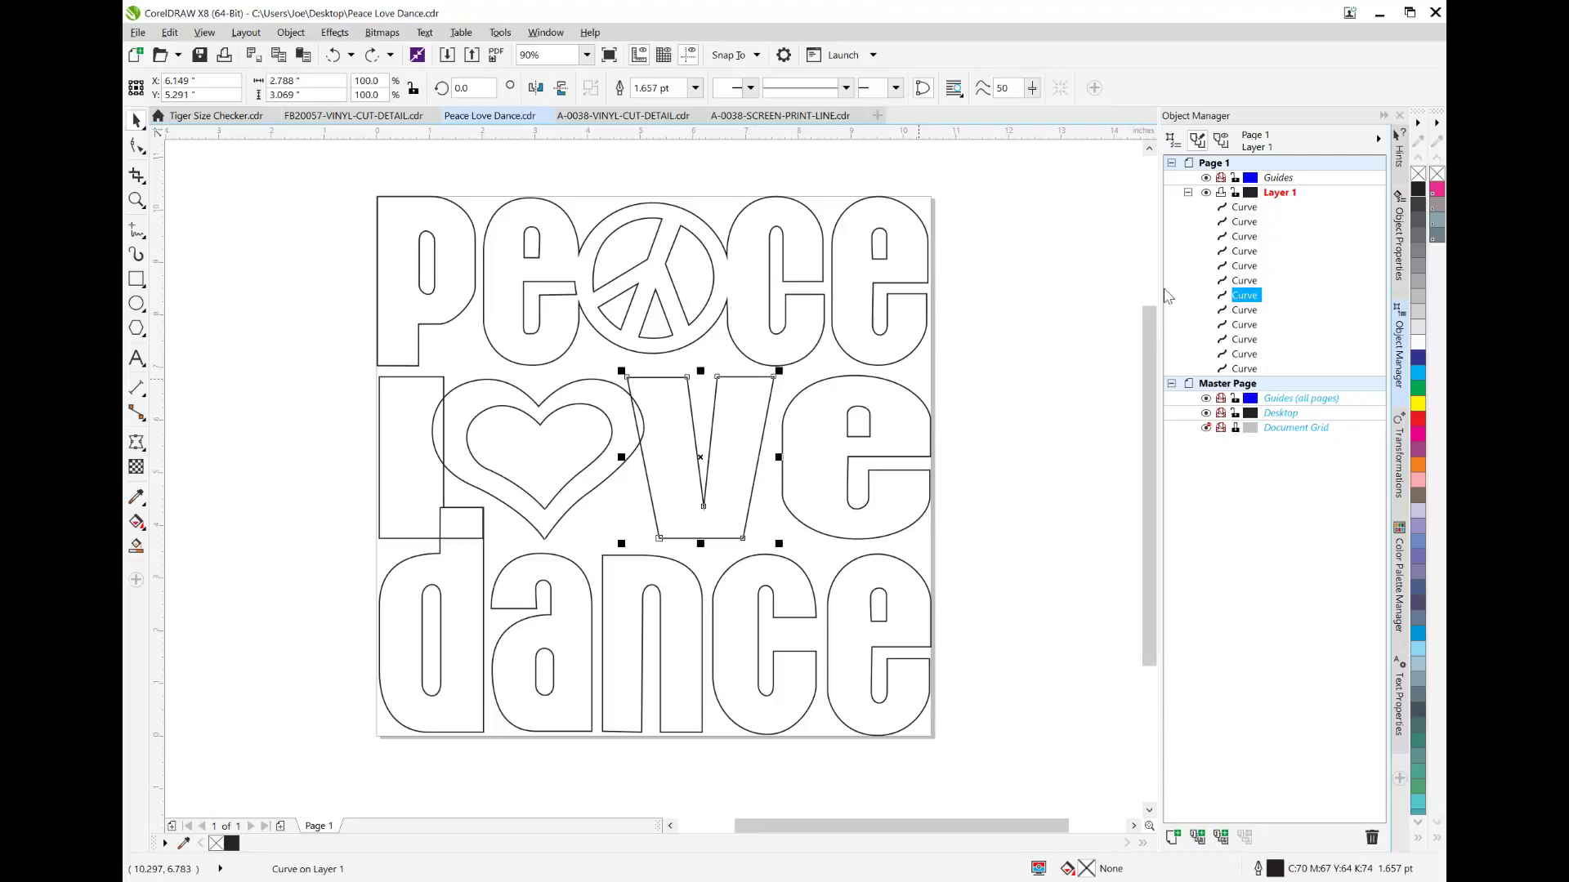
Step: Try to move the V curve up to the d curve's place in Layer 1's object order, separating the two curves after each grouping
drag(1246, 298, 1248, 267)
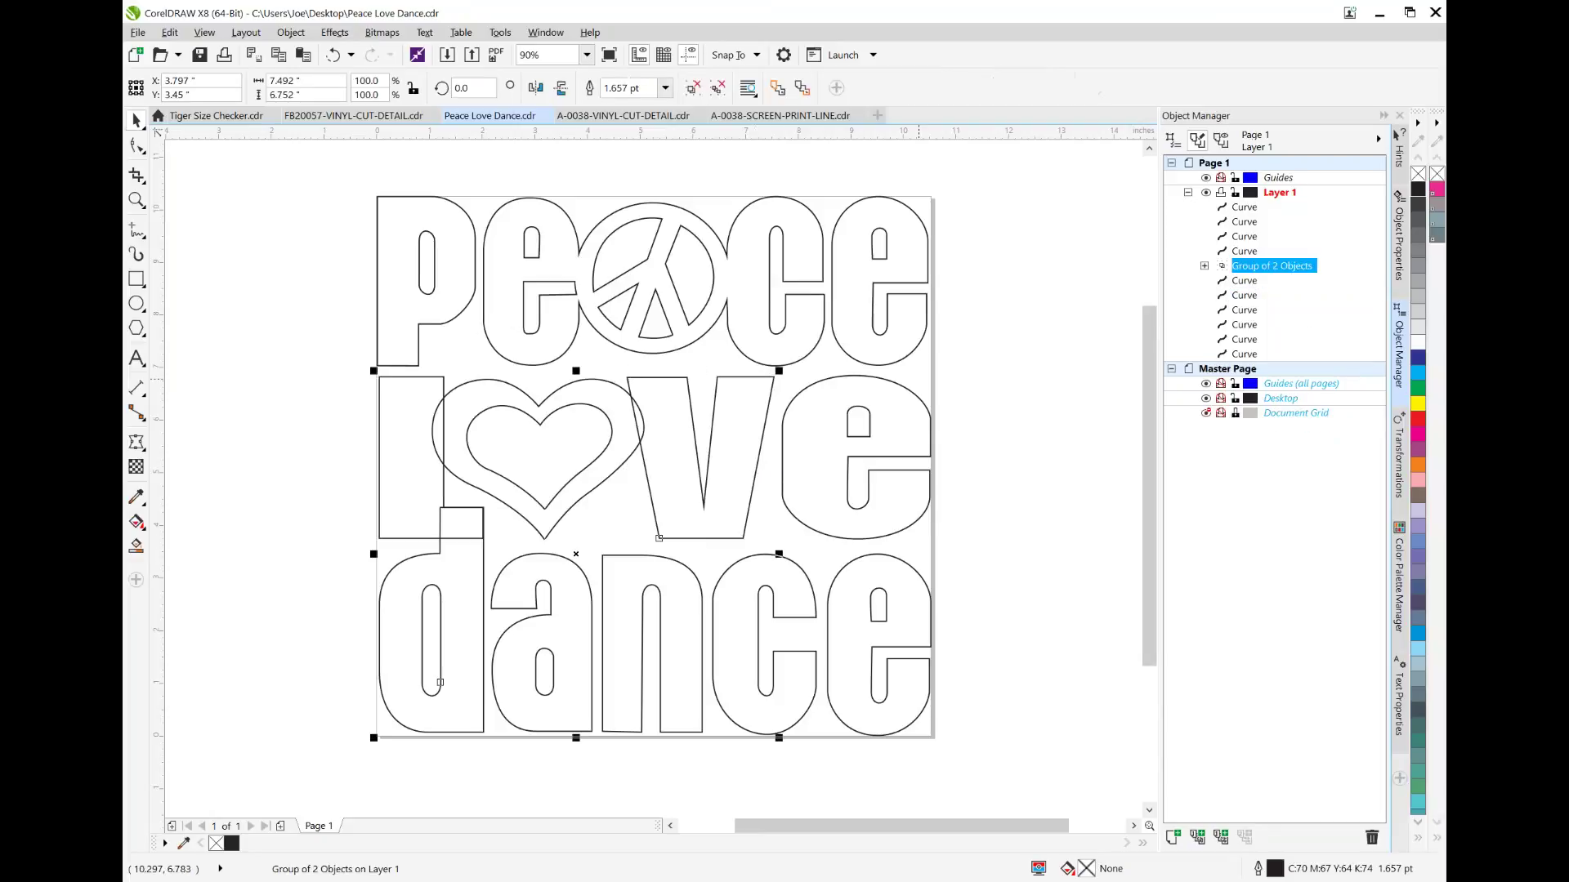
key(ctrl+u)
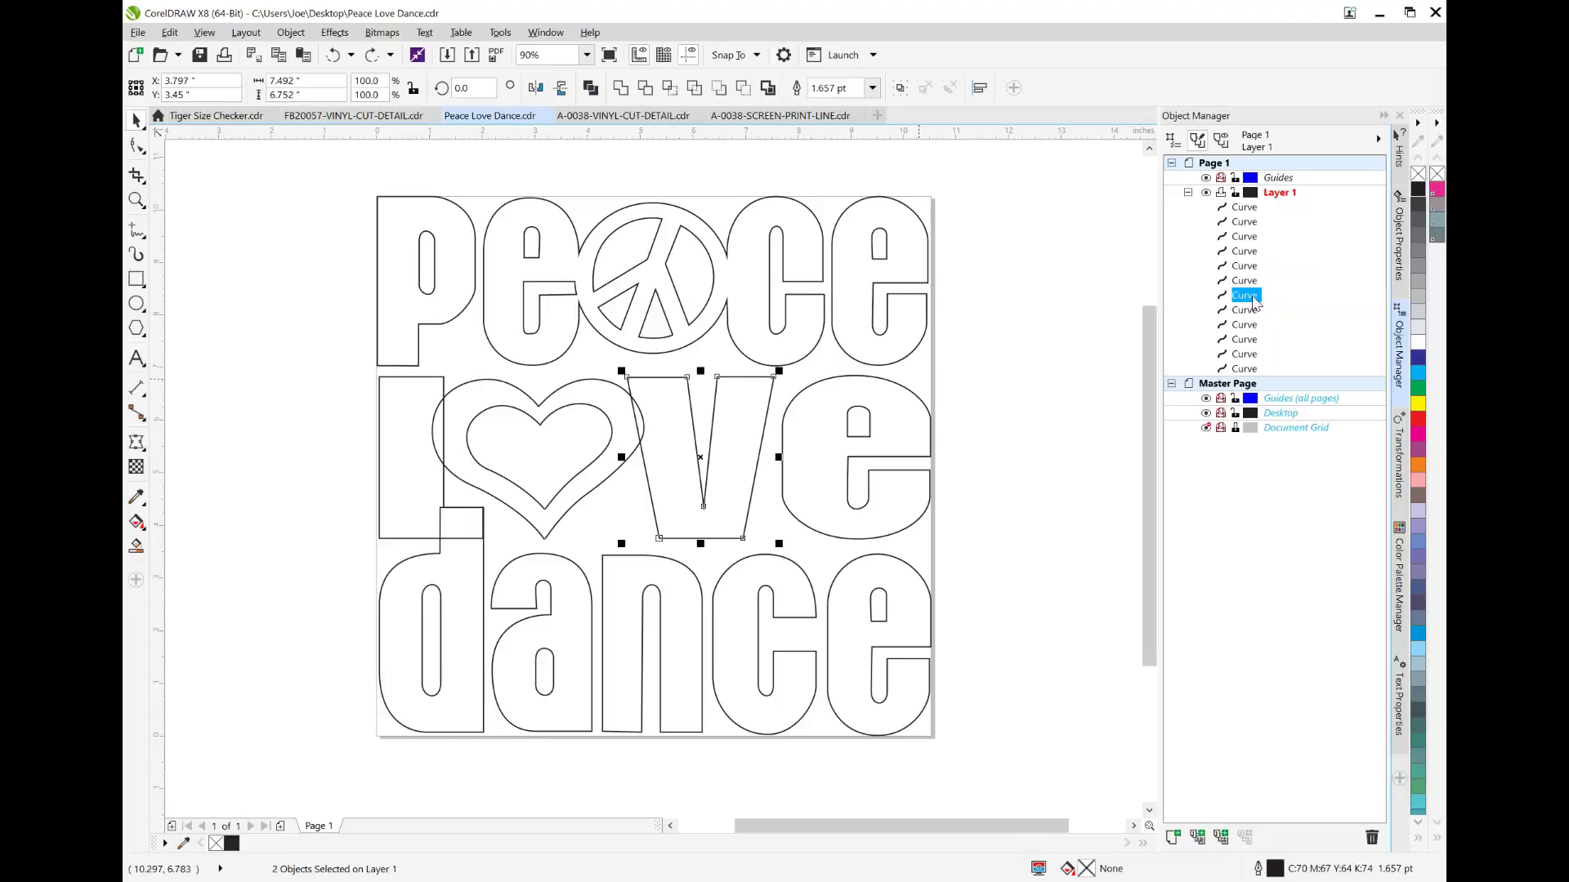
drag(1254, 301, 1274, 268)
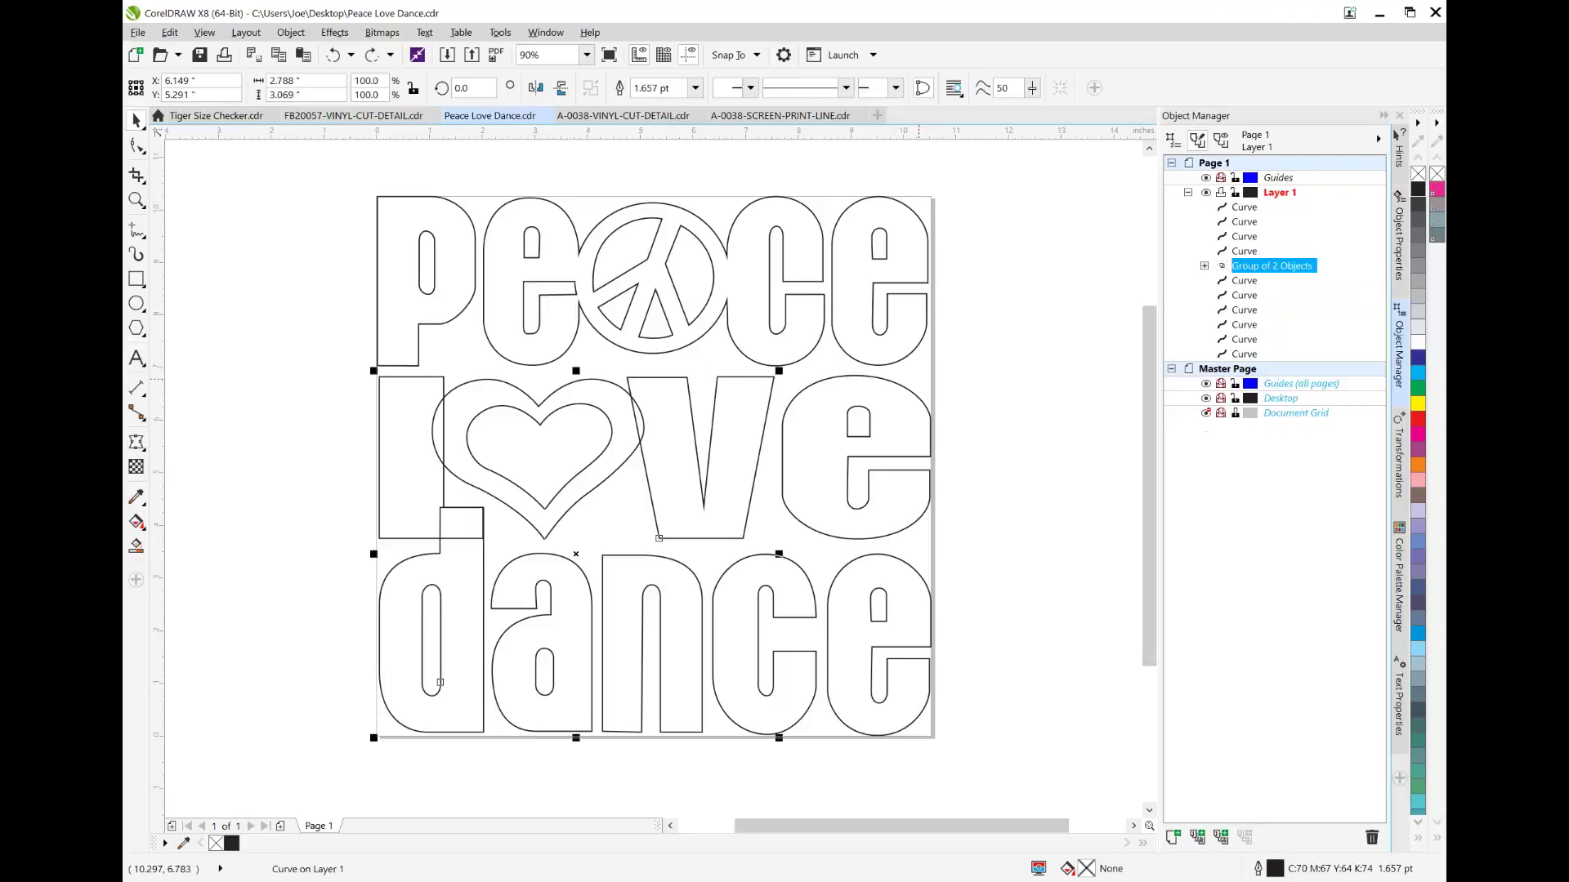
key(ctrl+u)
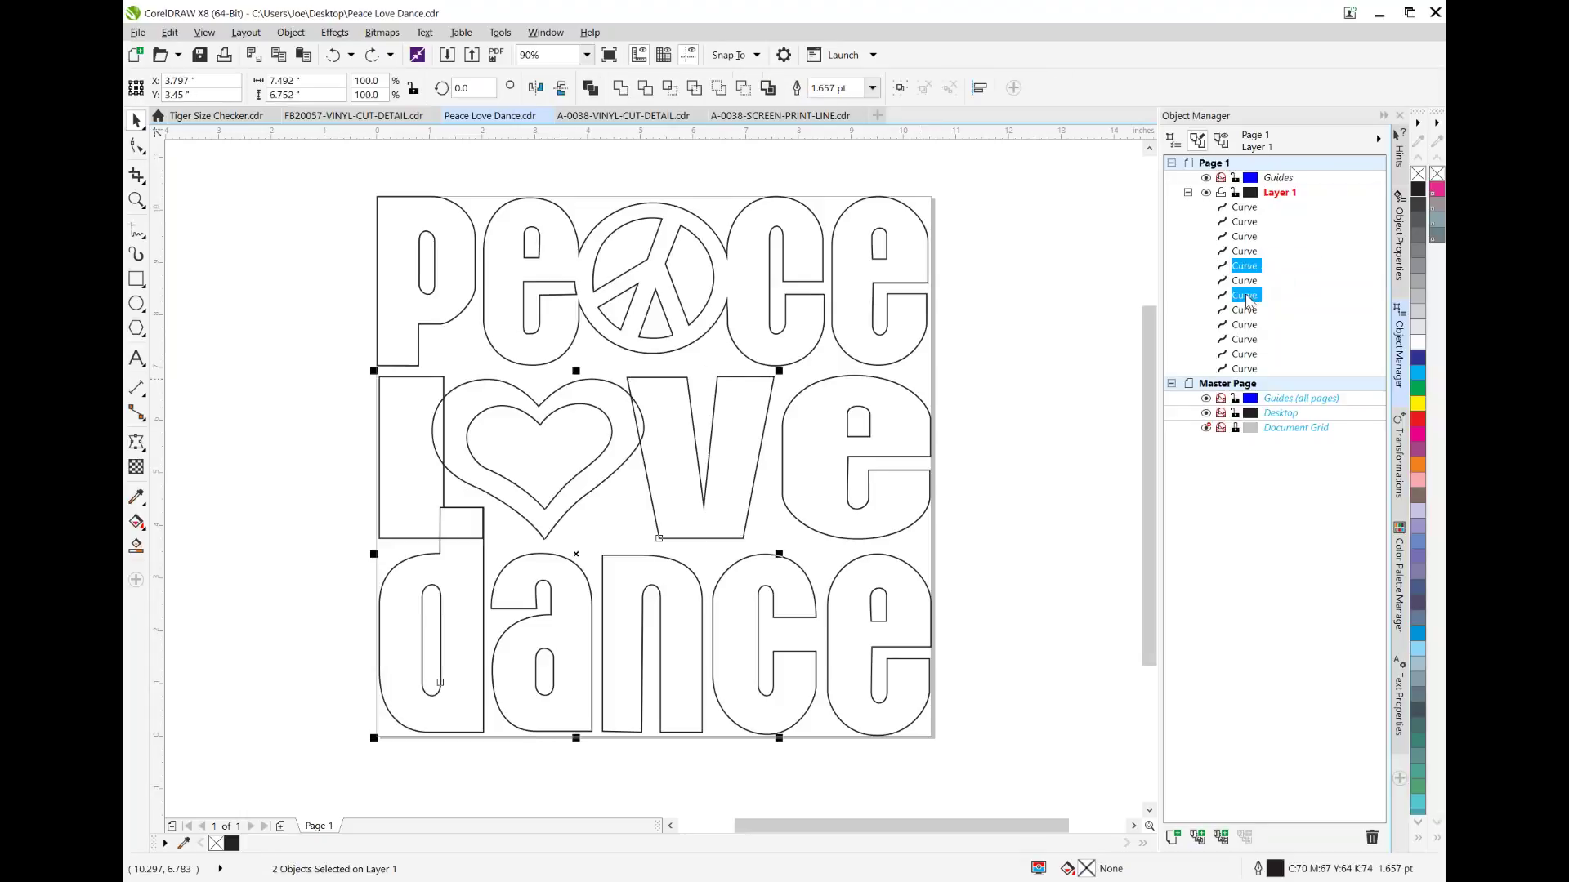
Step: Reorder the Layer 1 curves so the V sits directly above the heart and the d of dance directly below it
click(1245, 295)
drag(1247, 268, 1245, 309)
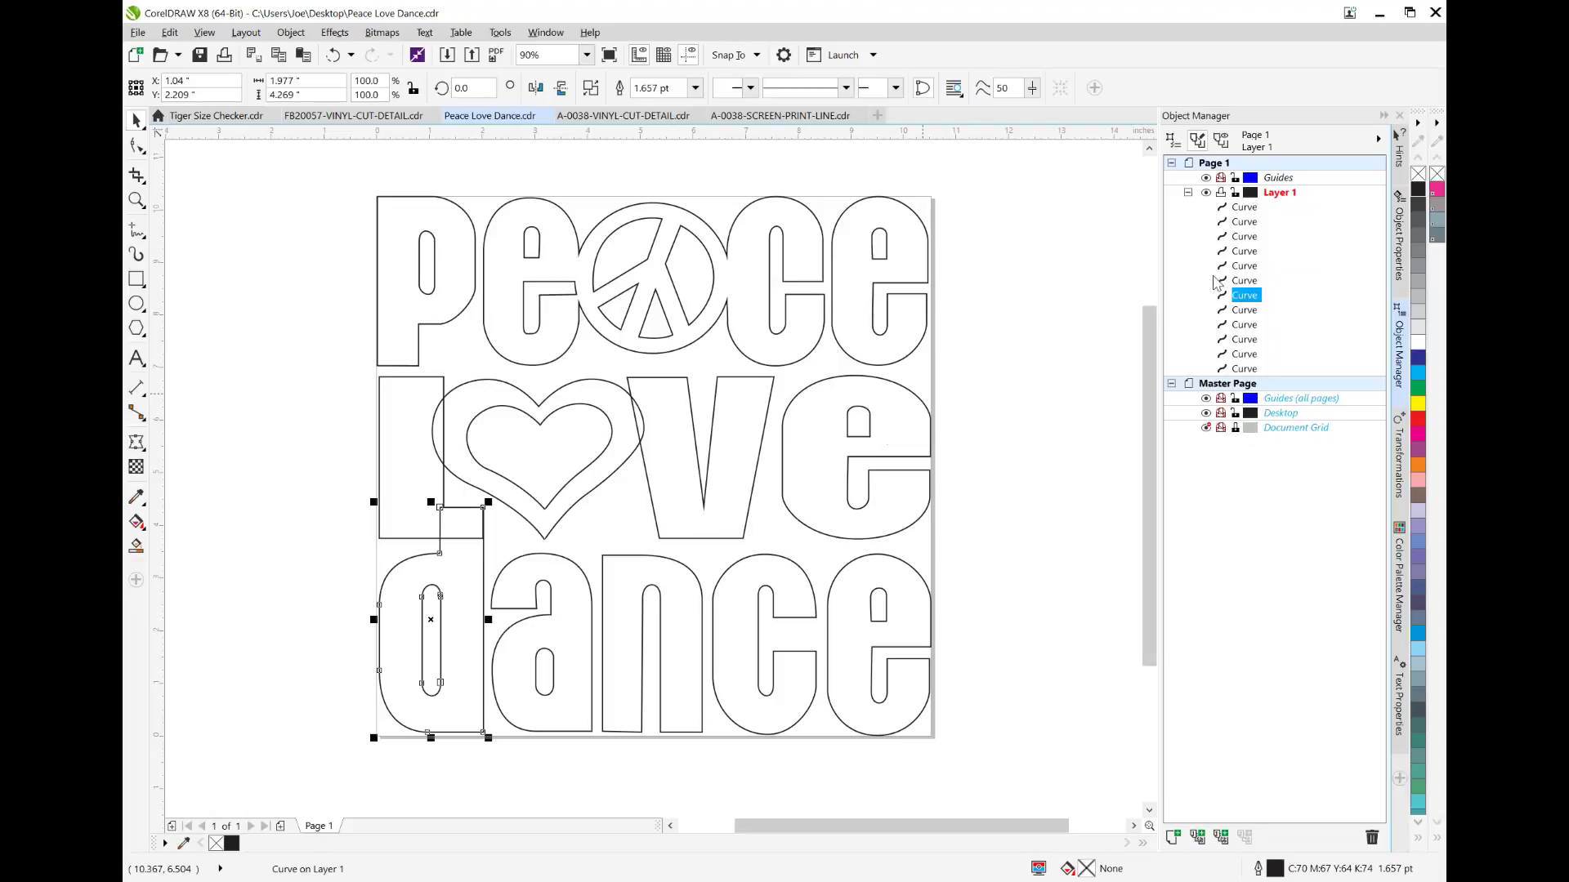
click(1246, 282)
drag(1248, 283, 1246, 273)
click(1247, 285)
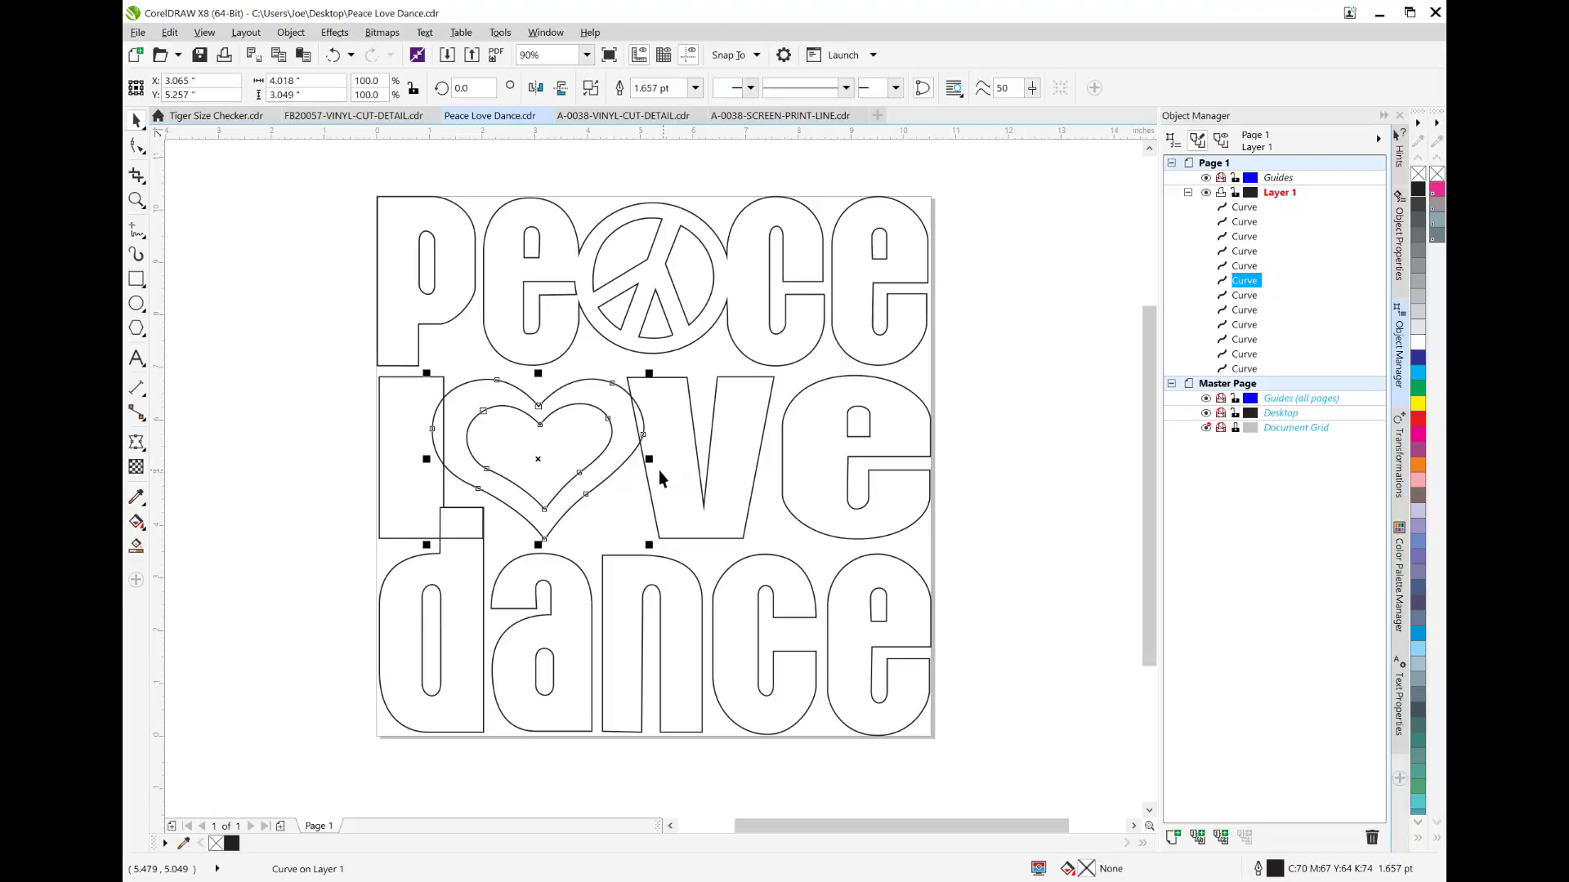
Step: Try welding the L, heart and V curves of the word Love together and undo it
click(625, 459)
click(307, 400)
click(380, 414)
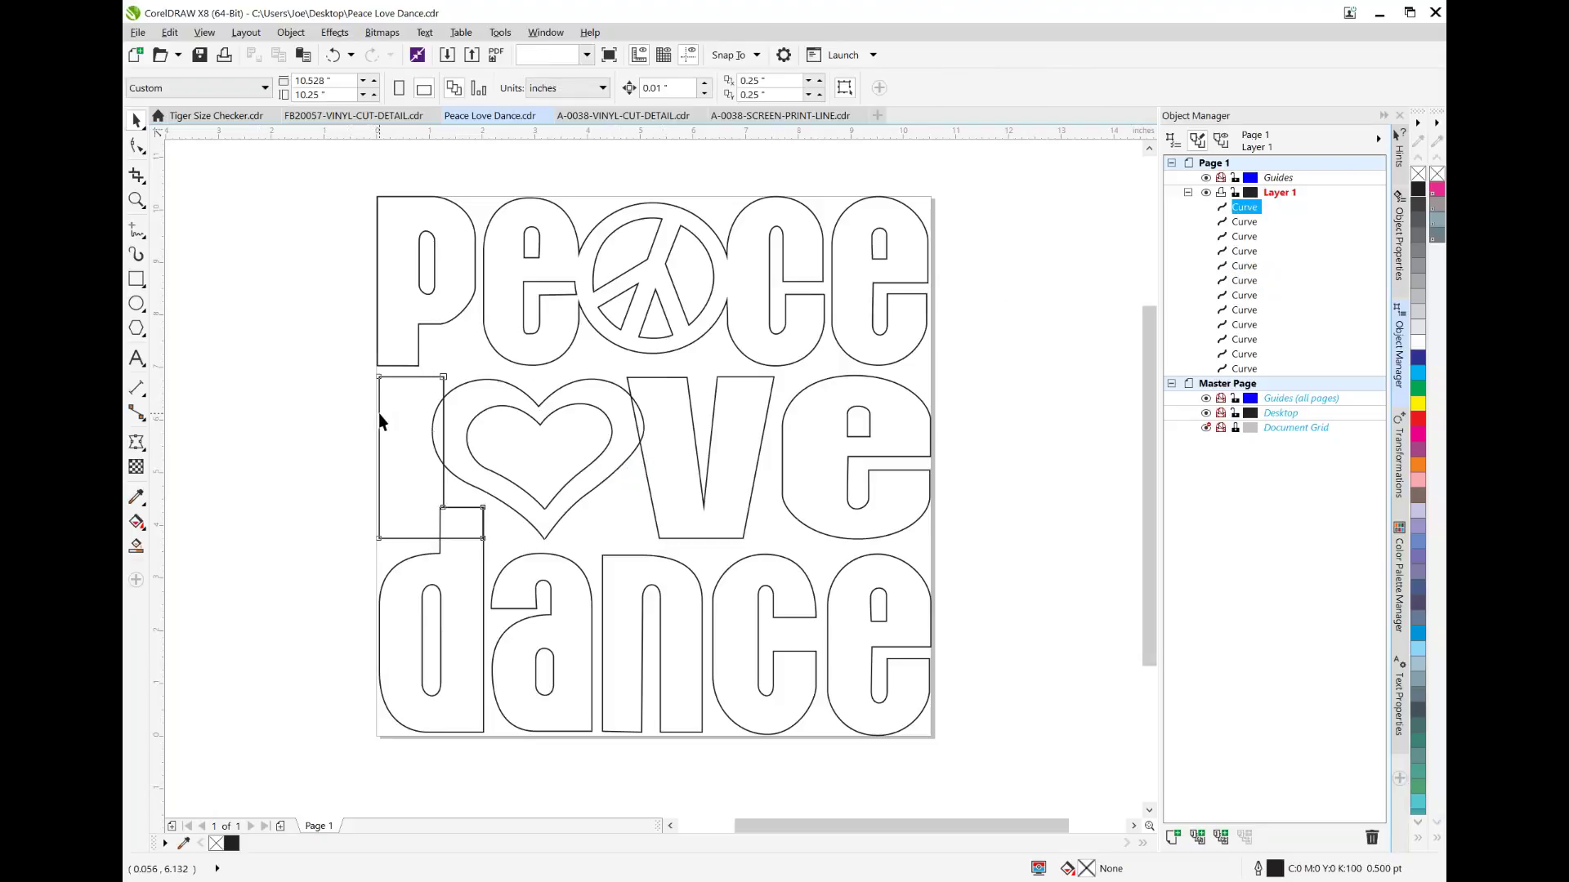
shift+click(639, 405)
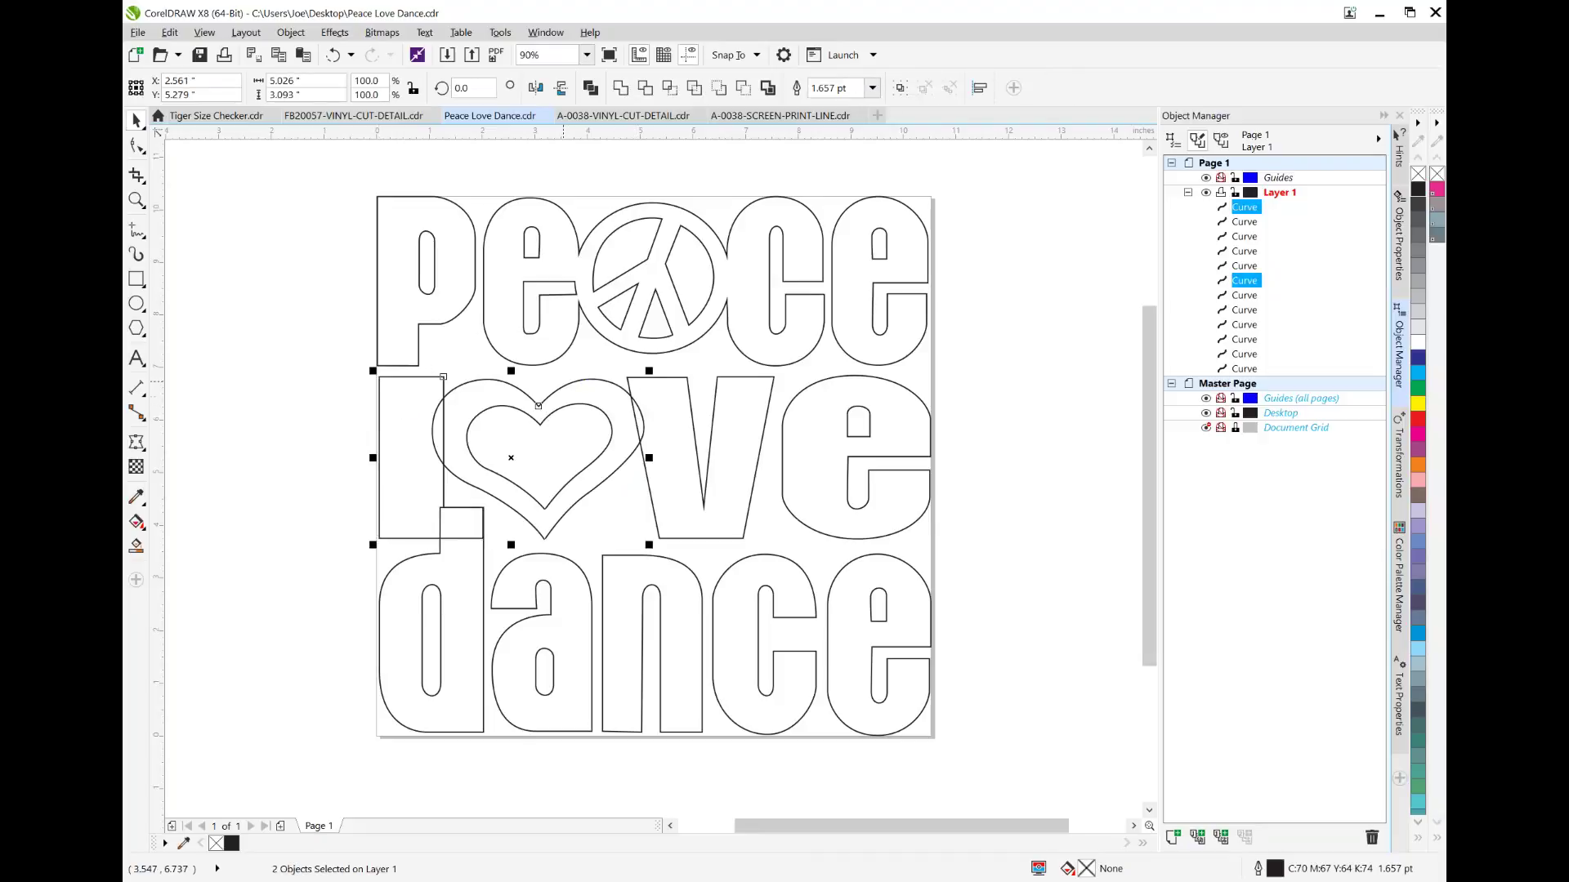
shift+click(690, 400)
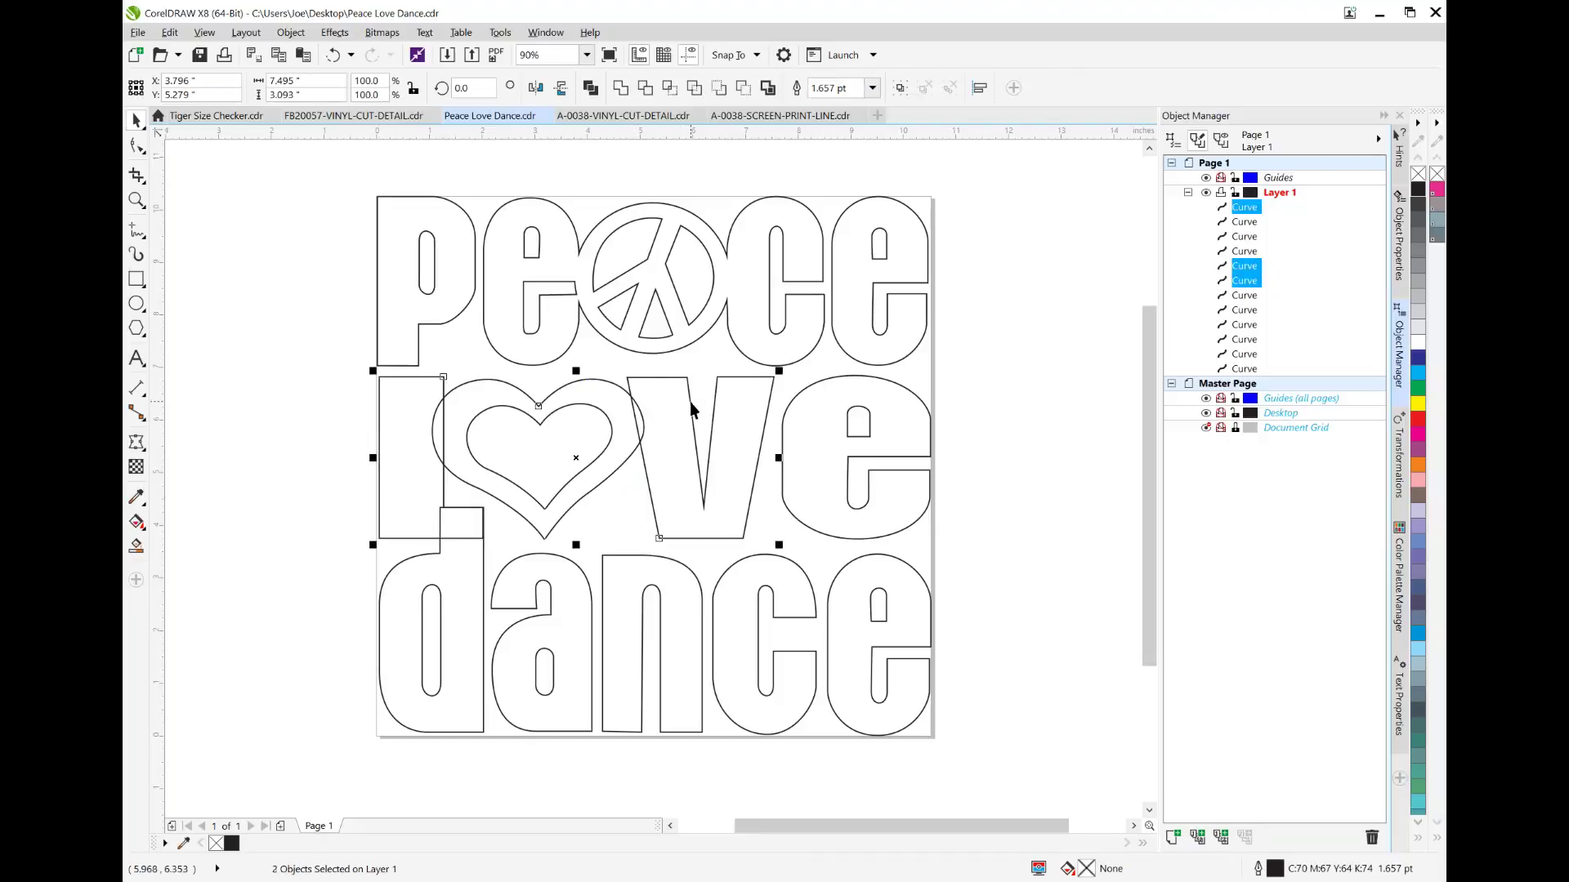
click(597, 88)
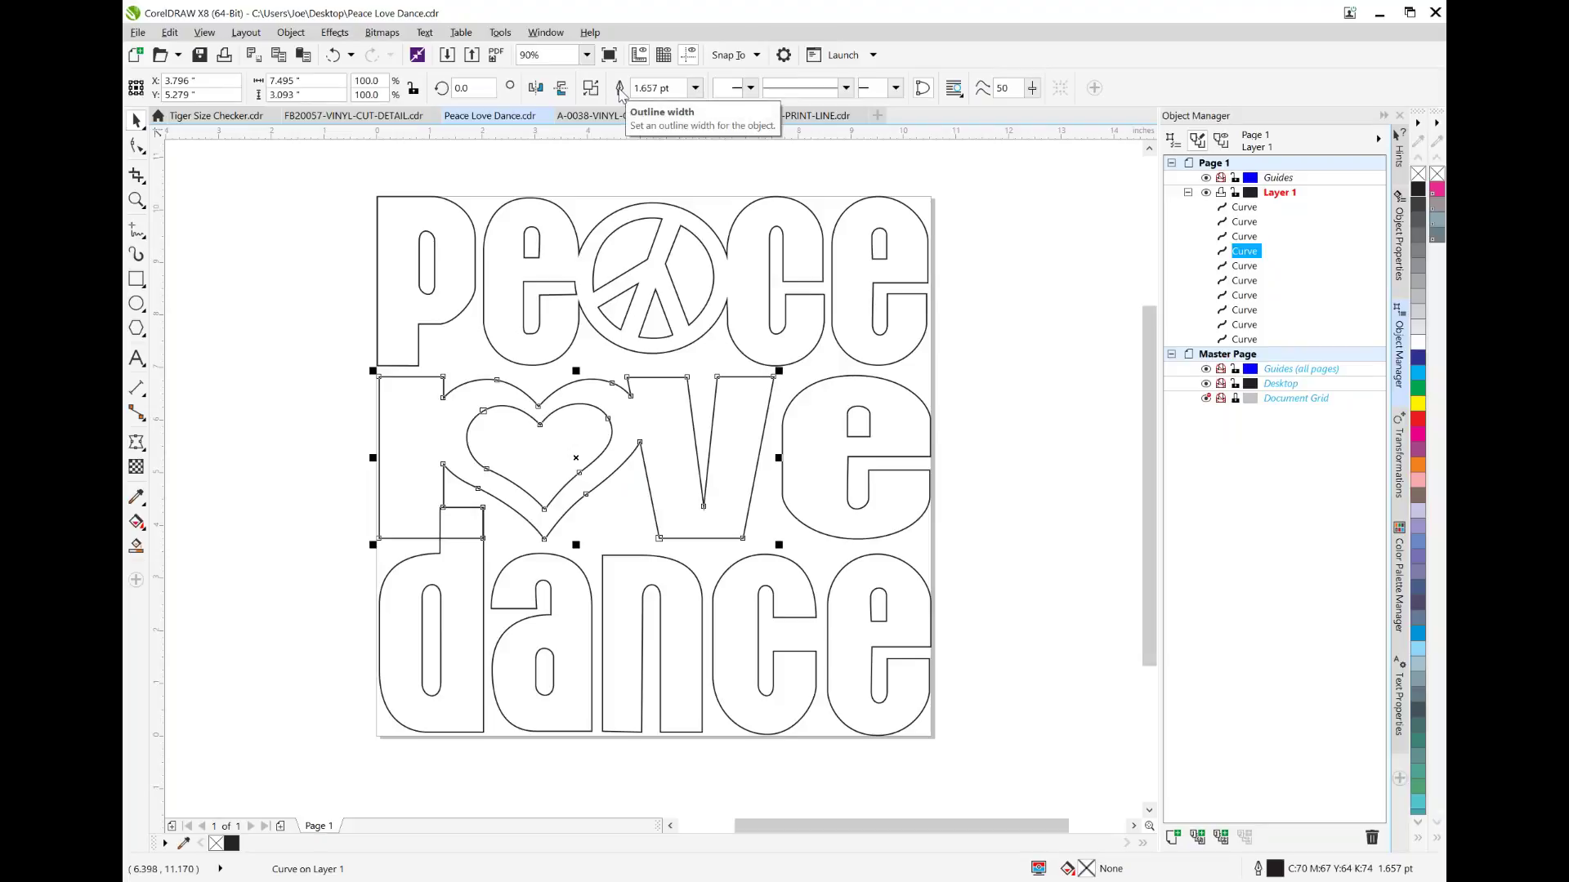
key(ctrl+z)
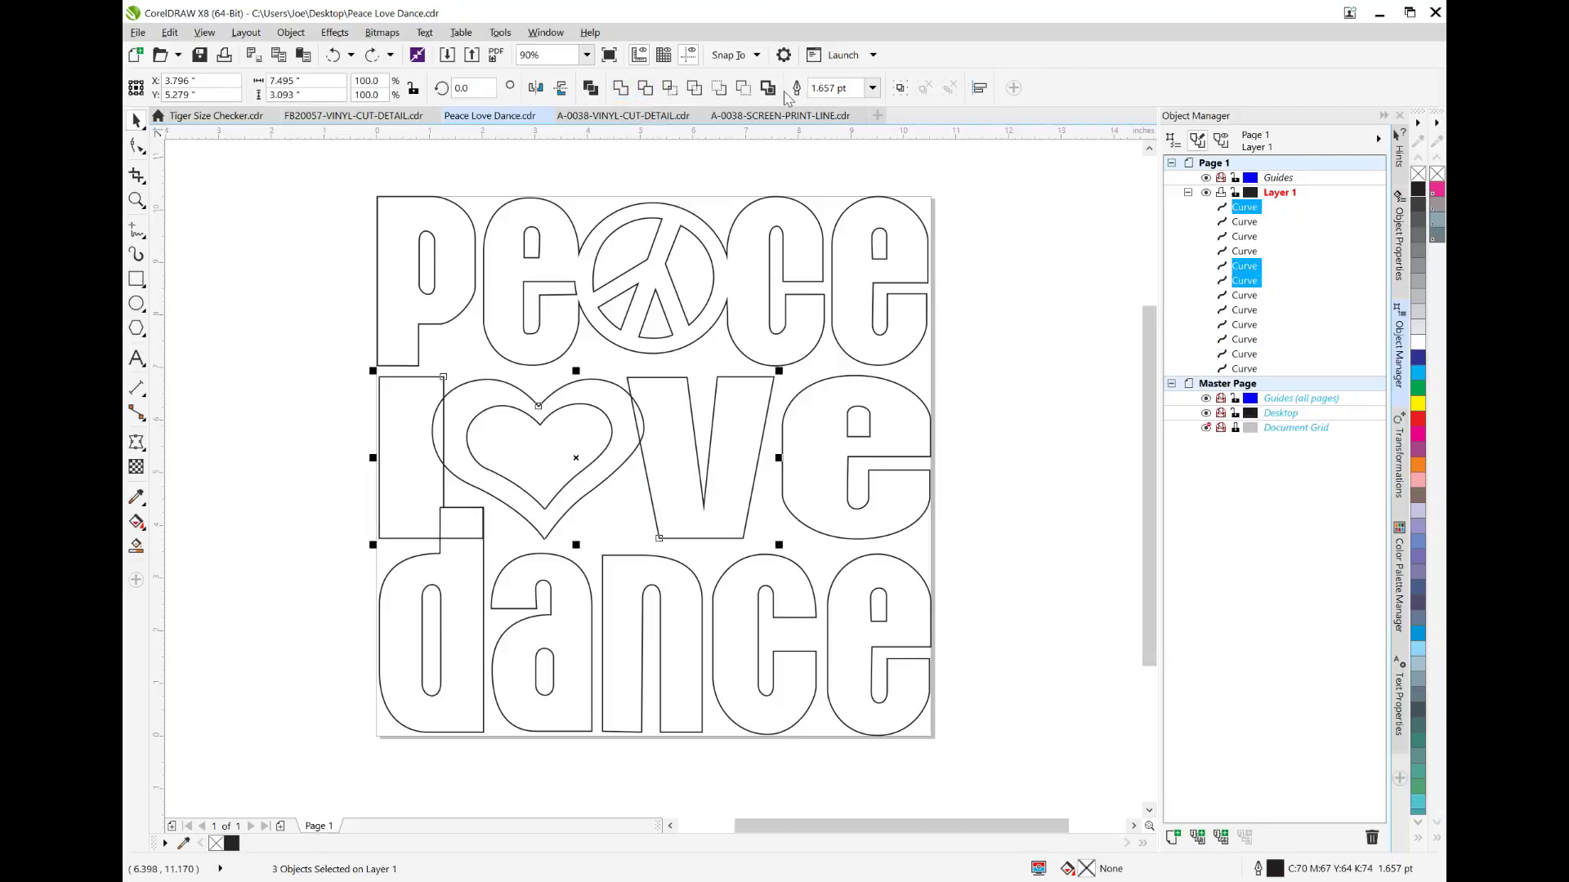
Step: Try Front Minus Back on the L, heart and V curves and undo it
click(719, 88)
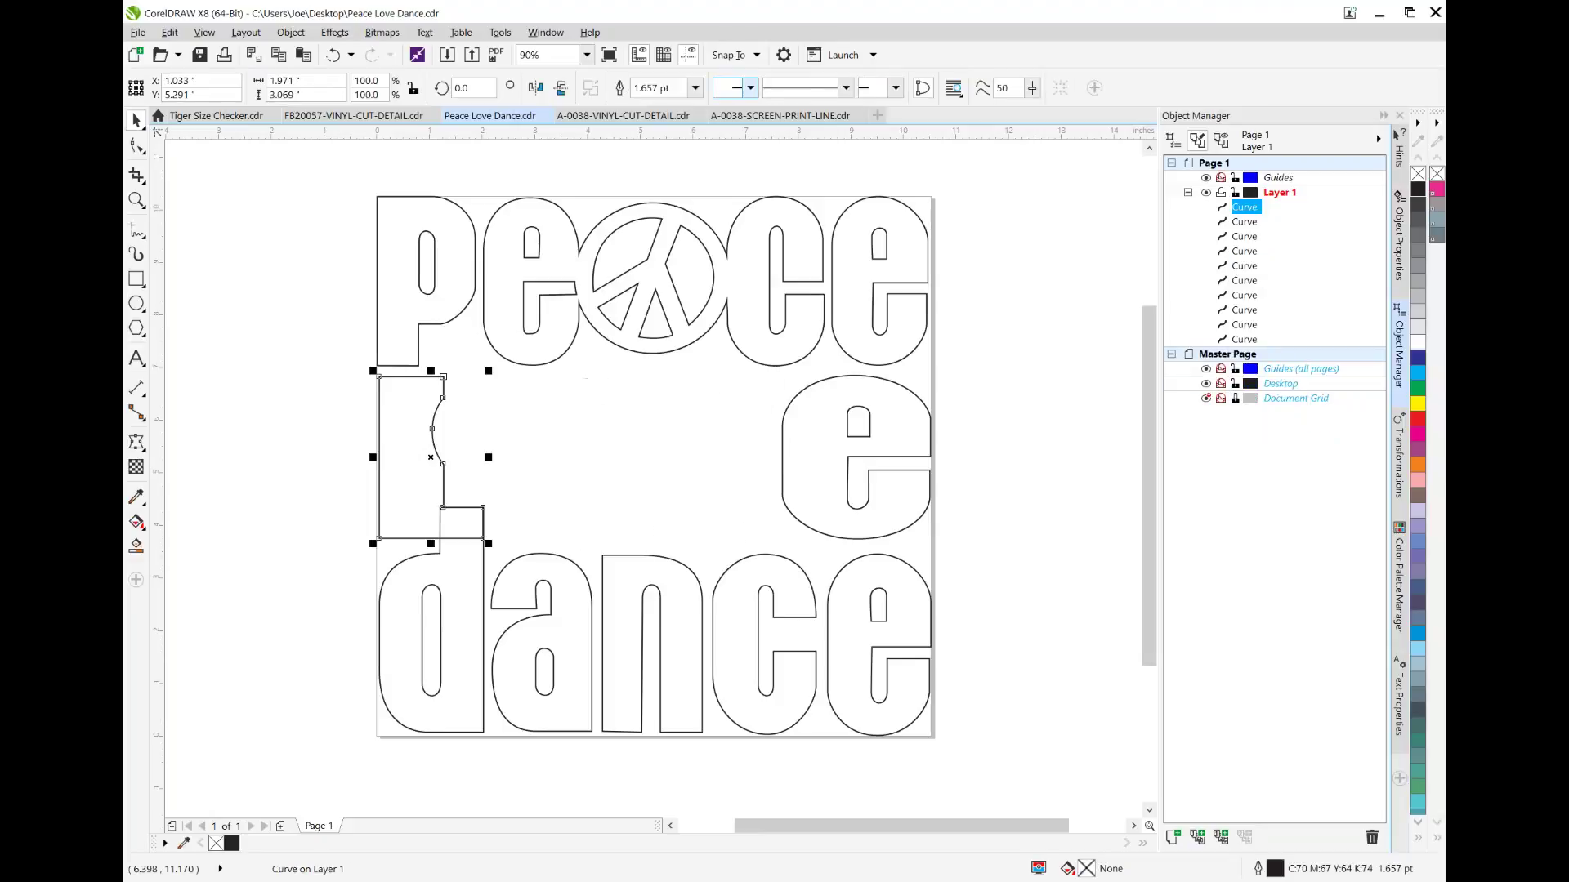
key(ctrl+z)
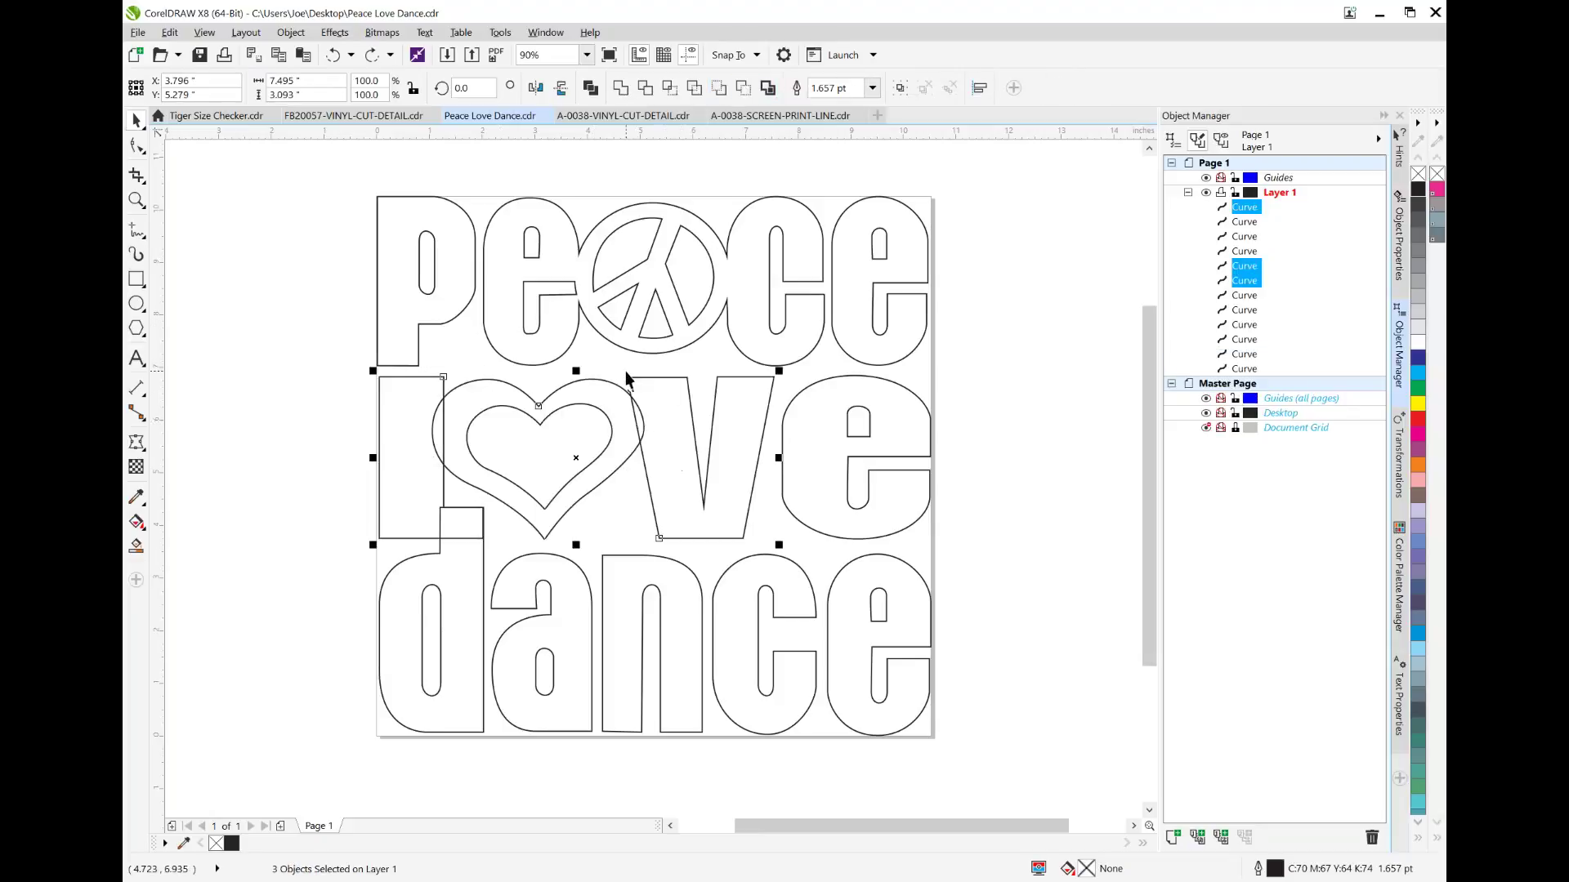
Step: In FB20057-VINYL-CUT-DETAIL.cdr, delete the separate magenta CutContour curve lying over the black football artwork
click(1374, 14)
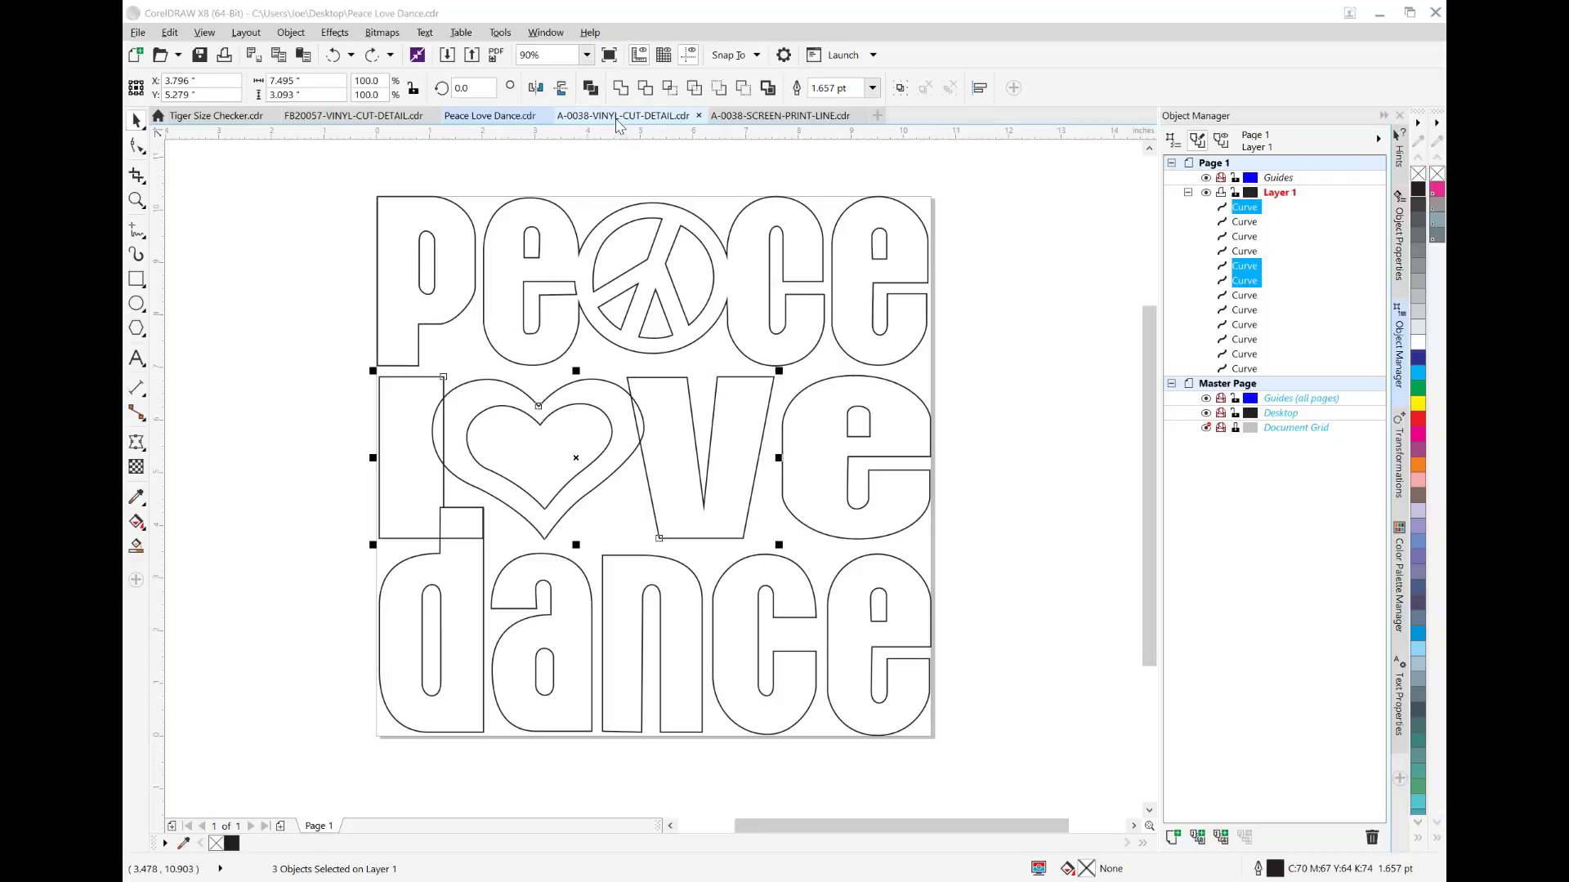
click(358, 116)
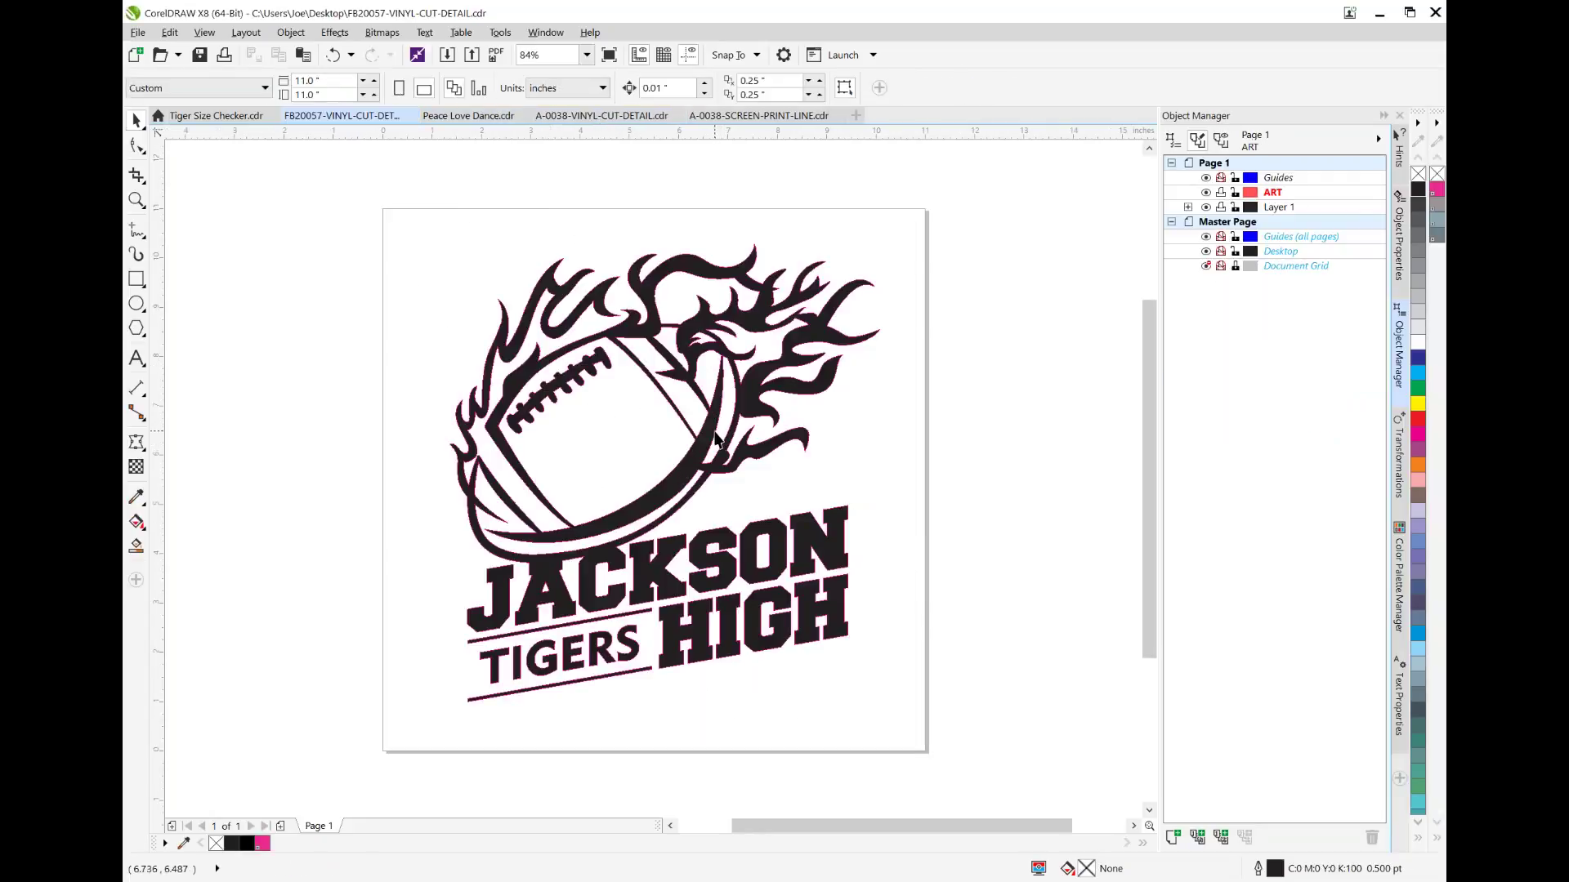
click(715, 439)
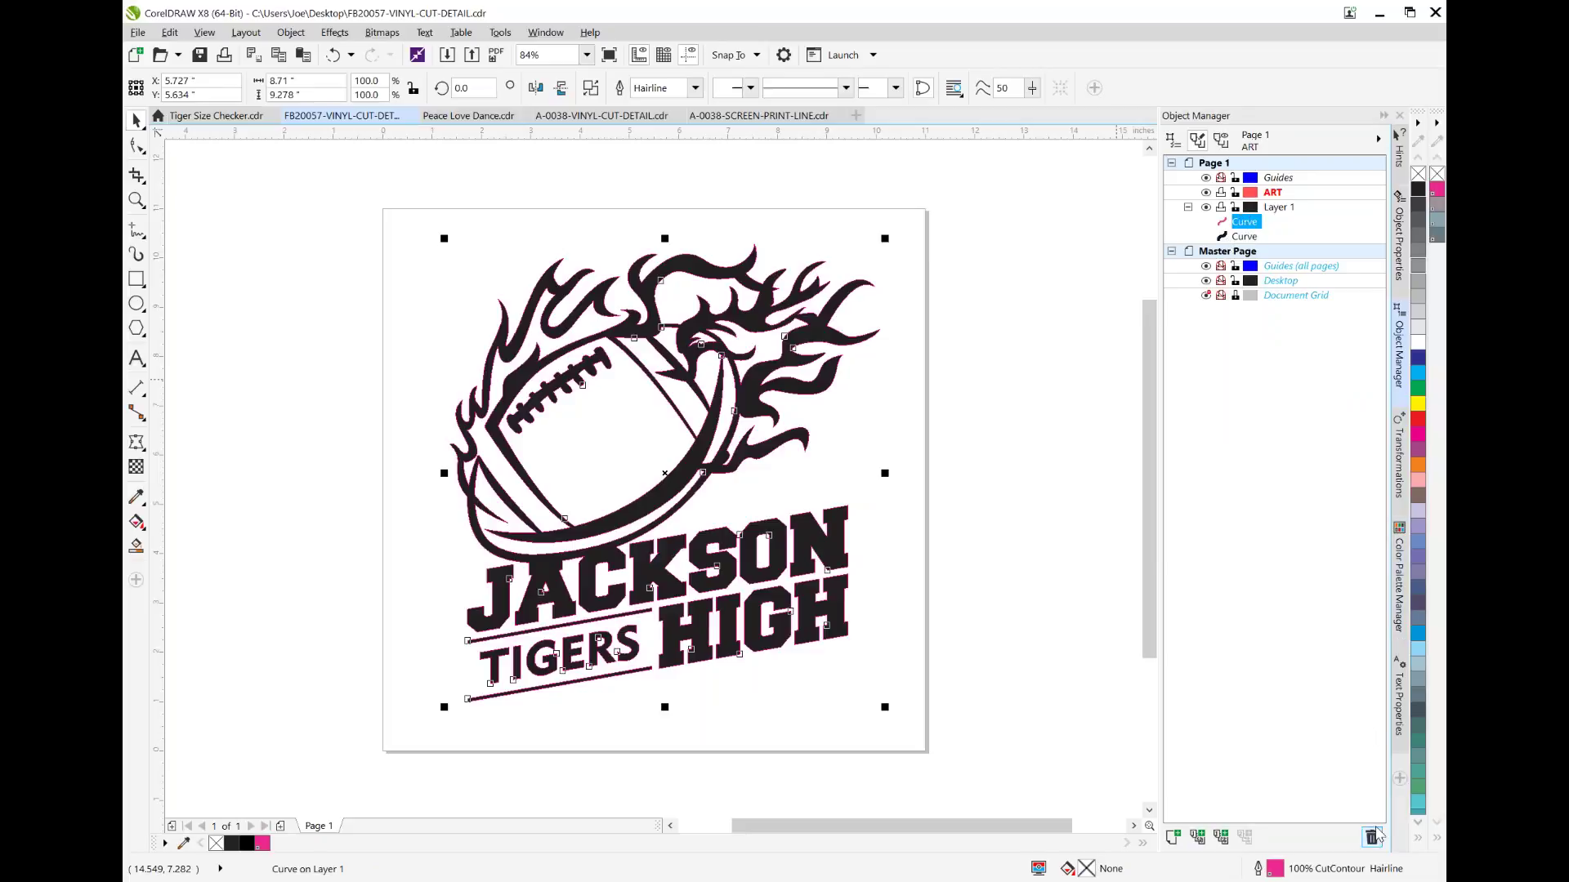
click(1373, 835)
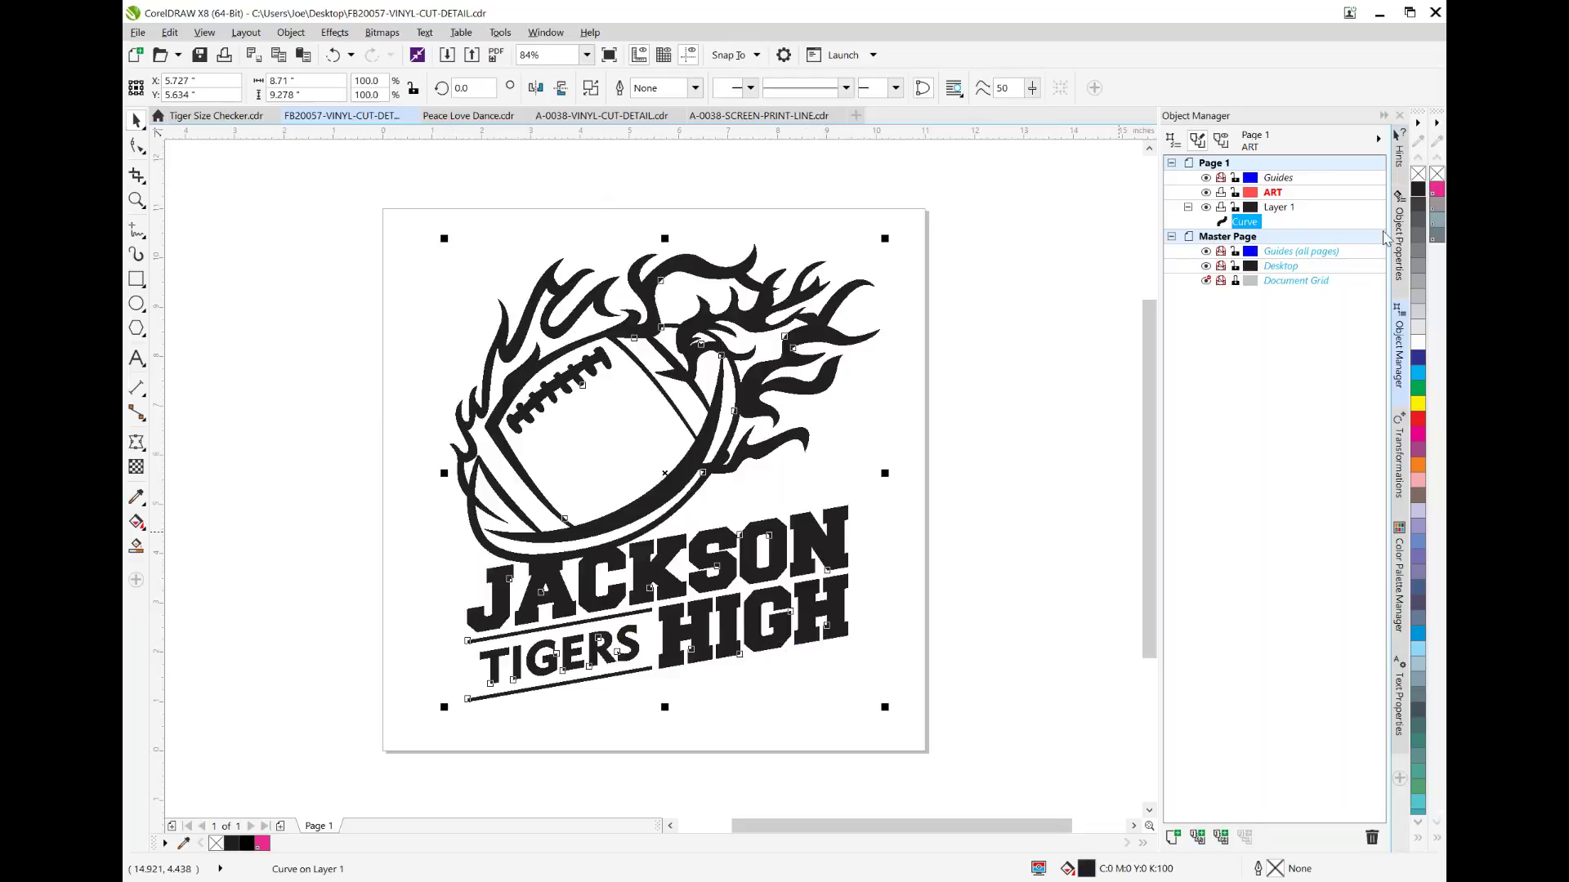
Step: Give the football artwork a hairline outline in the CutContour magenta spot colour and remove its black fill
double_click(1284, 871)
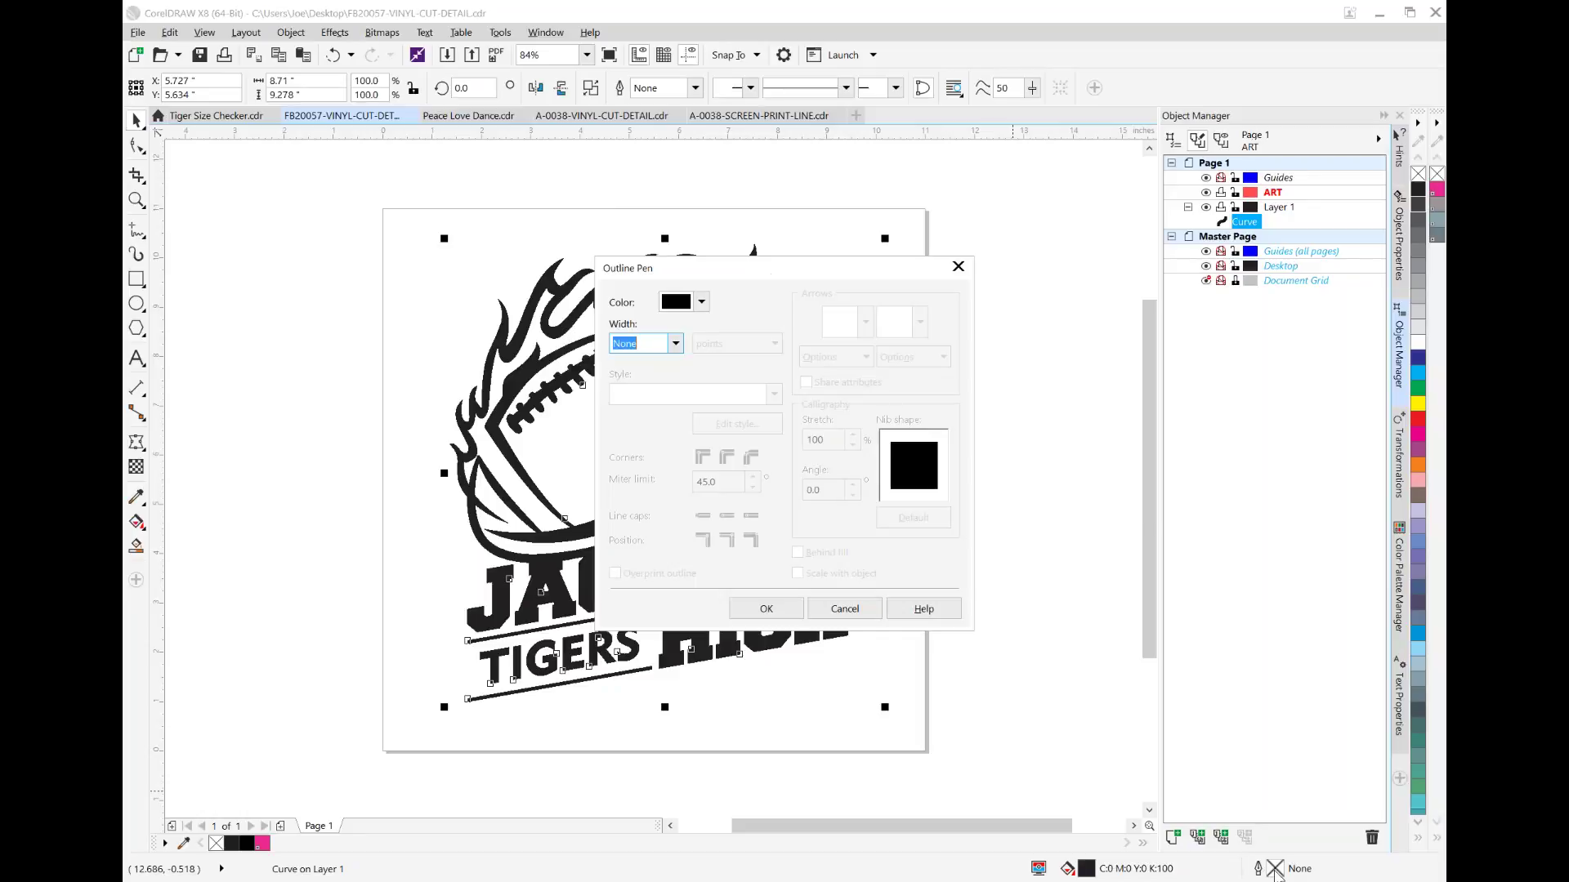
click(677, 343)
click(677, 343)
click(677, 344)
click(641, 365)
click(701, 302)
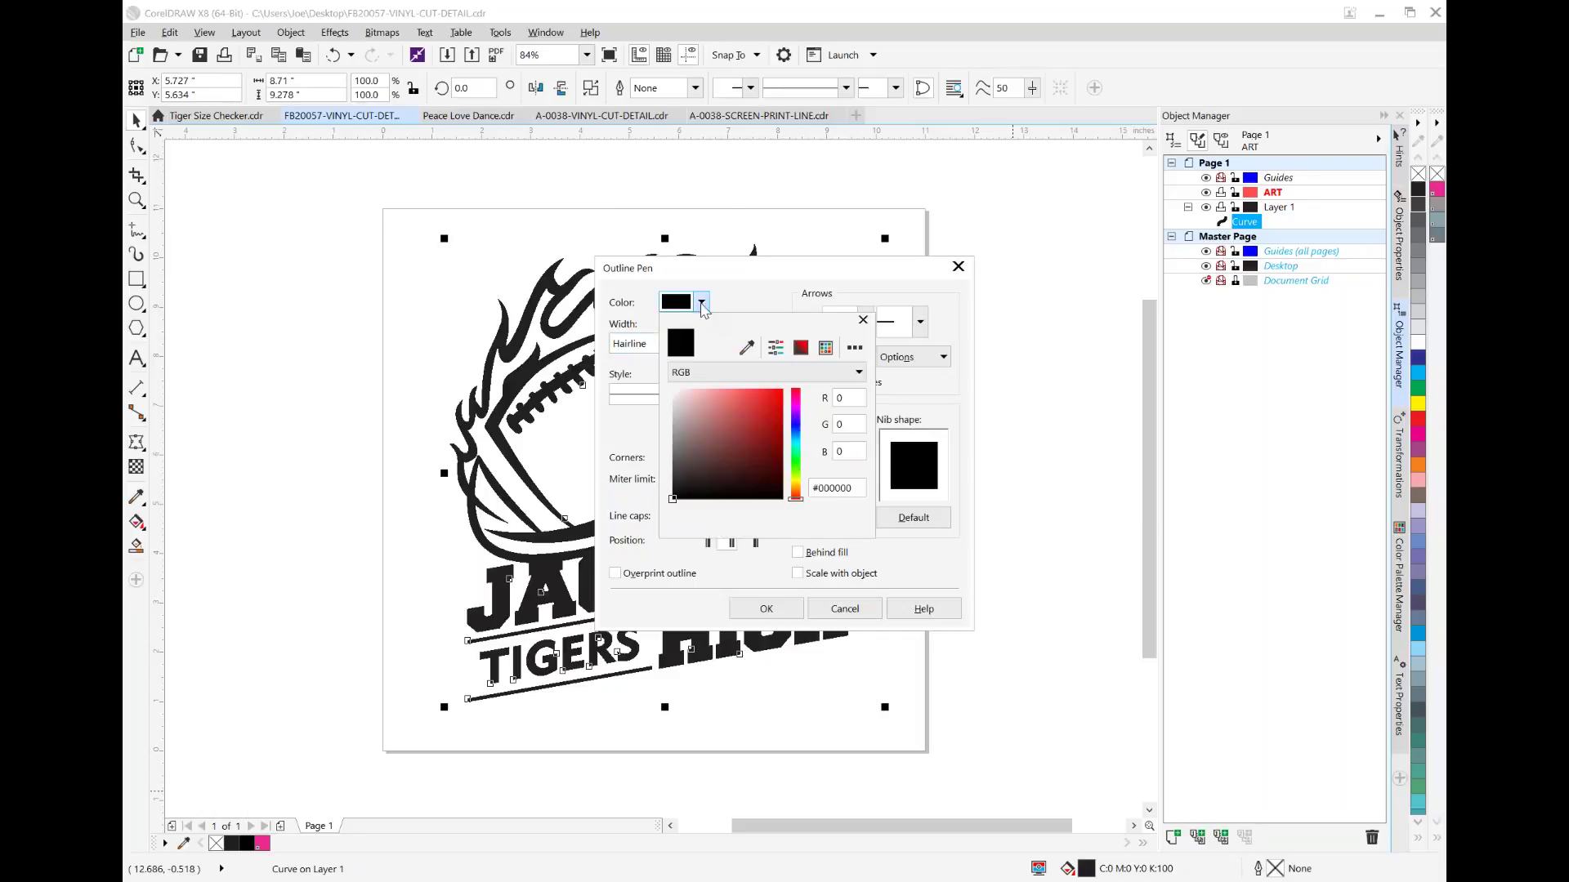
click(746, 349)
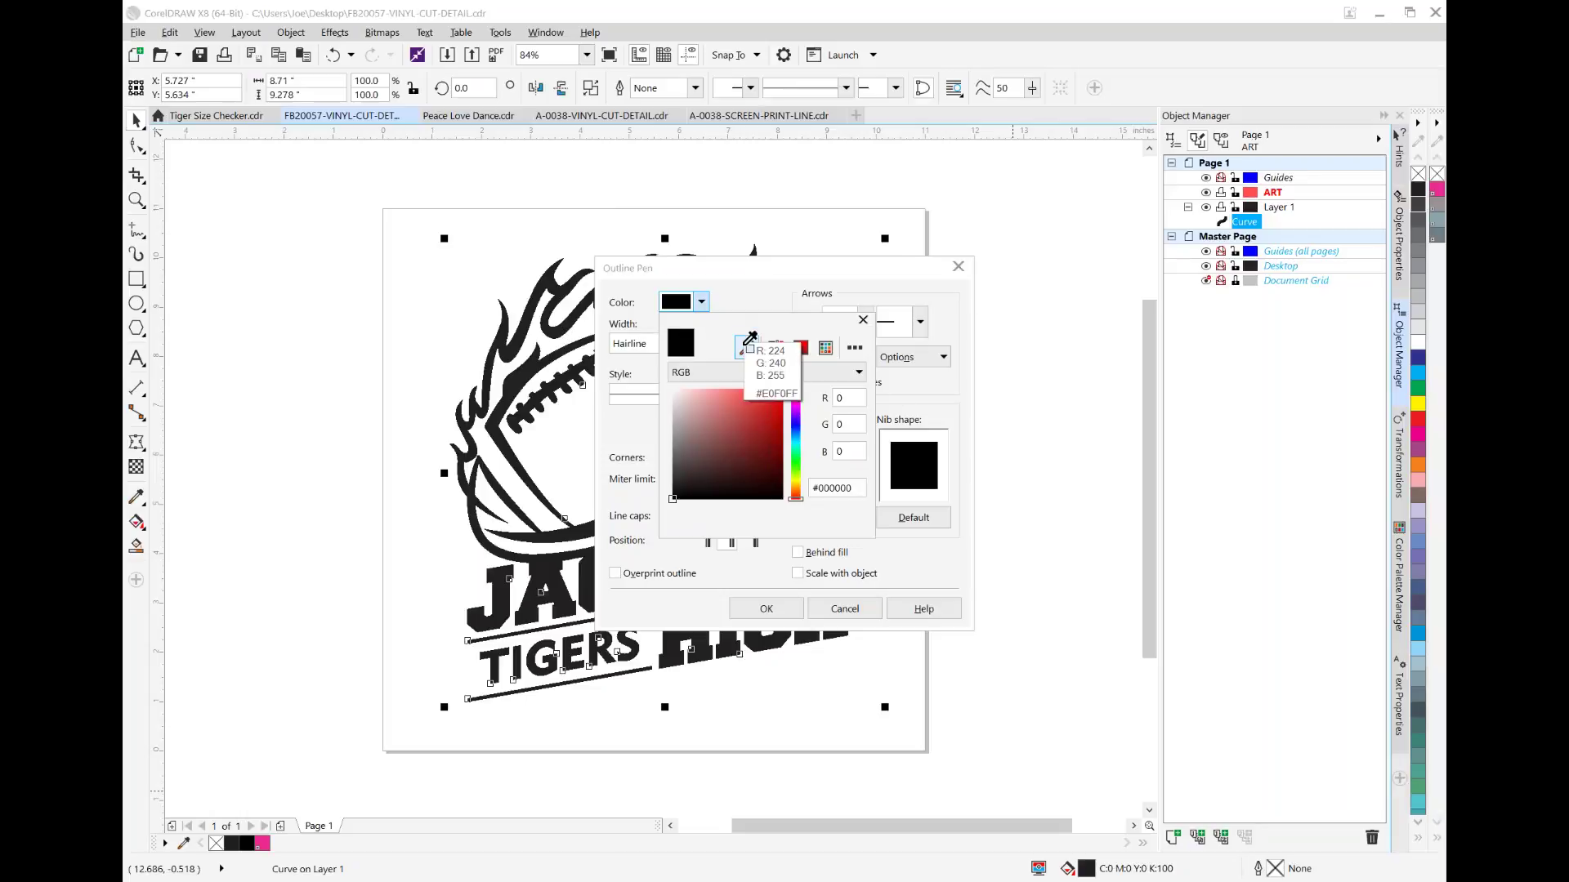
click(1436, 188)
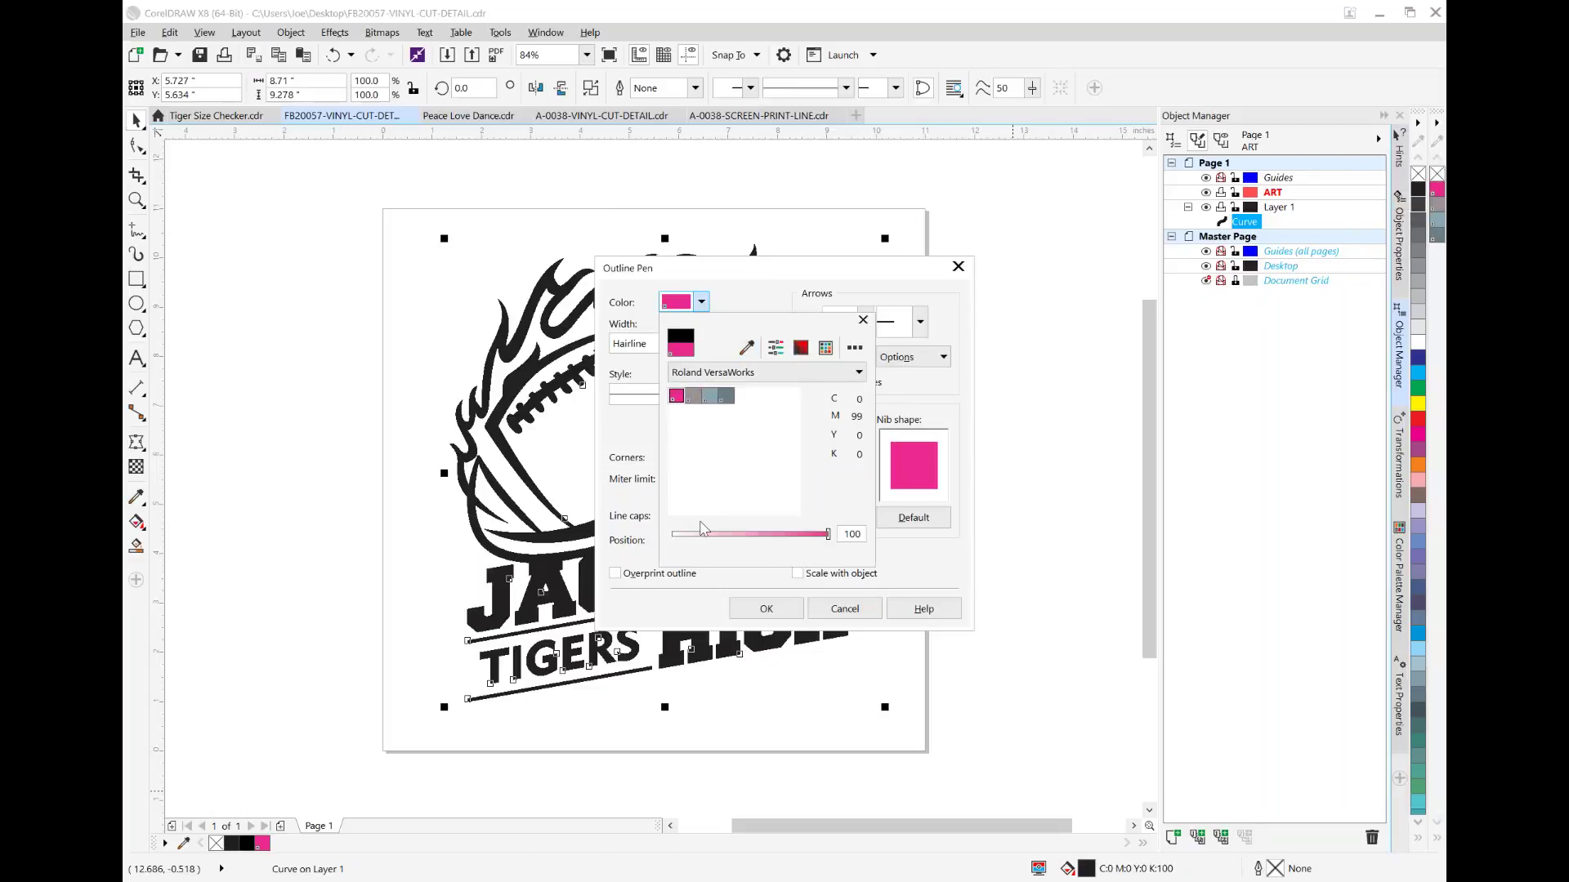
click(778, 613)
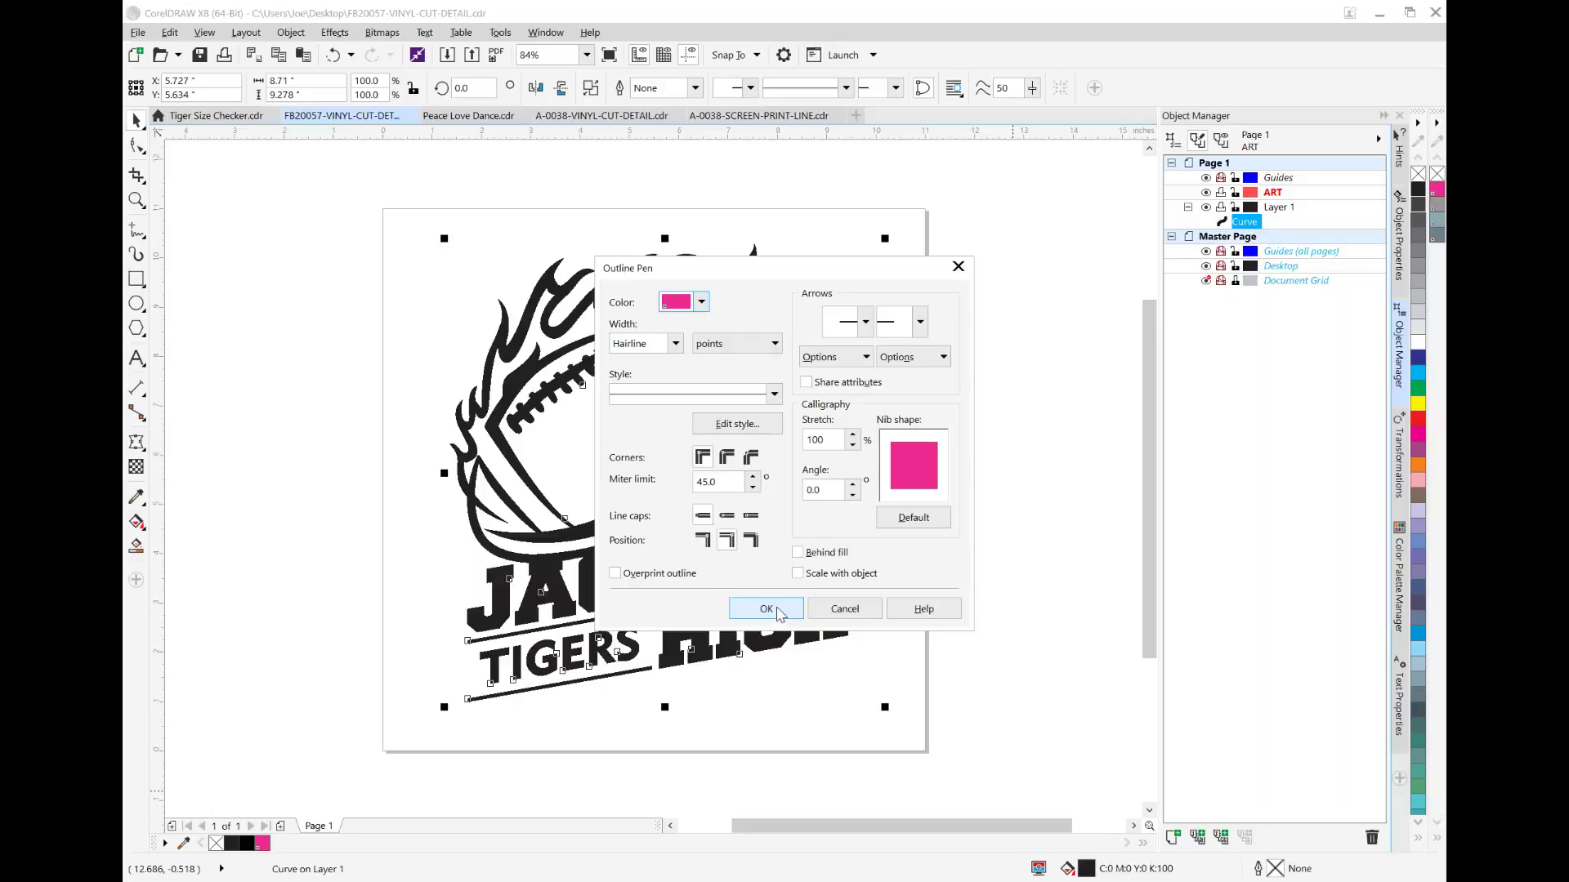
click(779, 613)
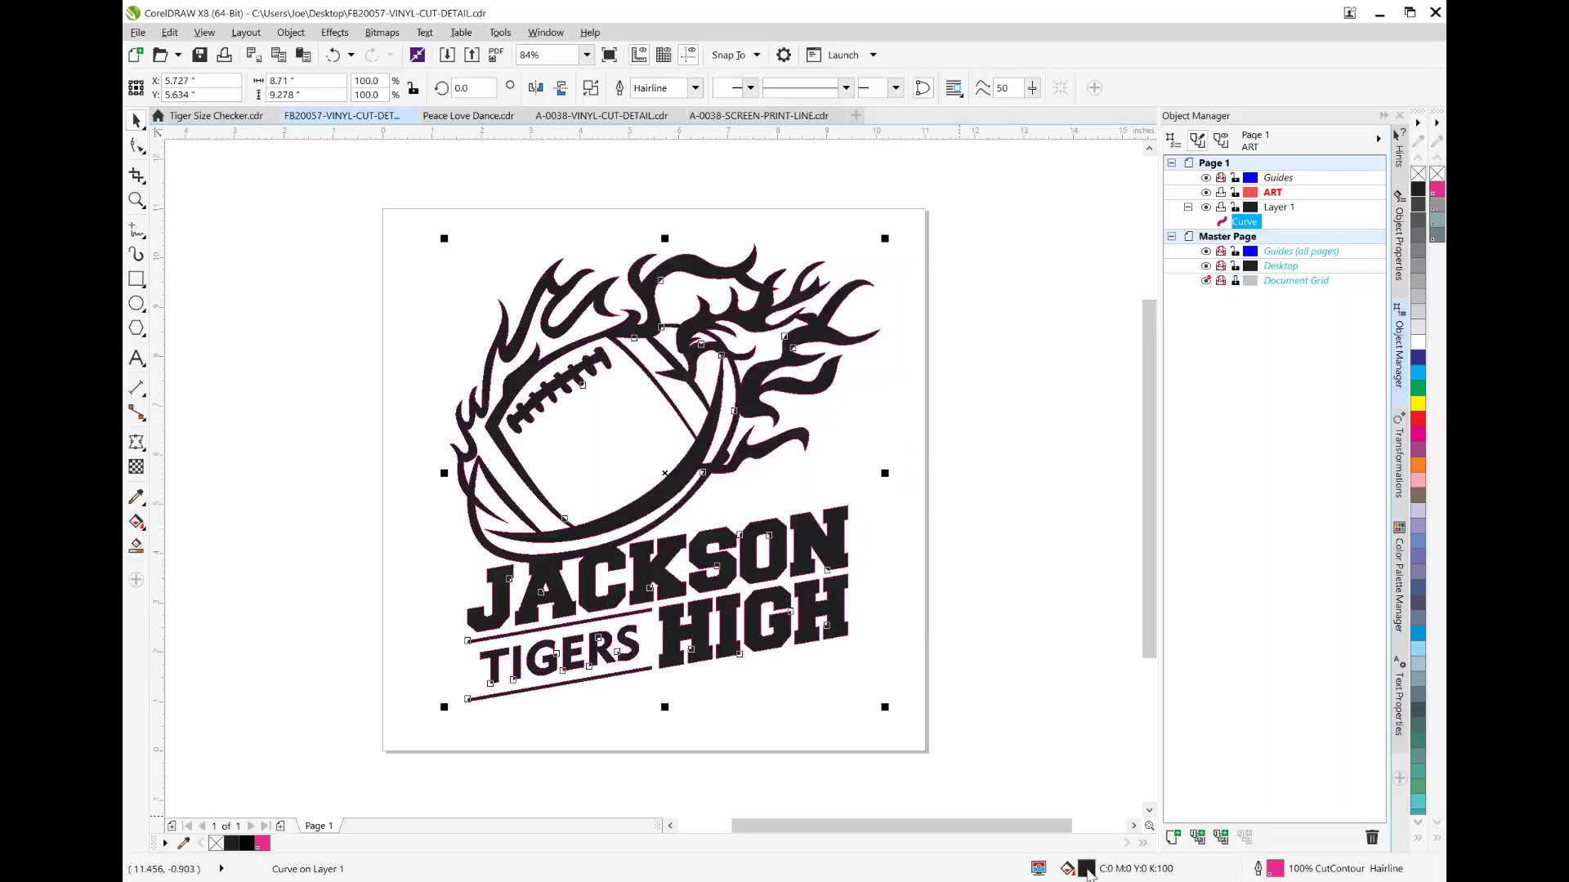
click(1417, 177)
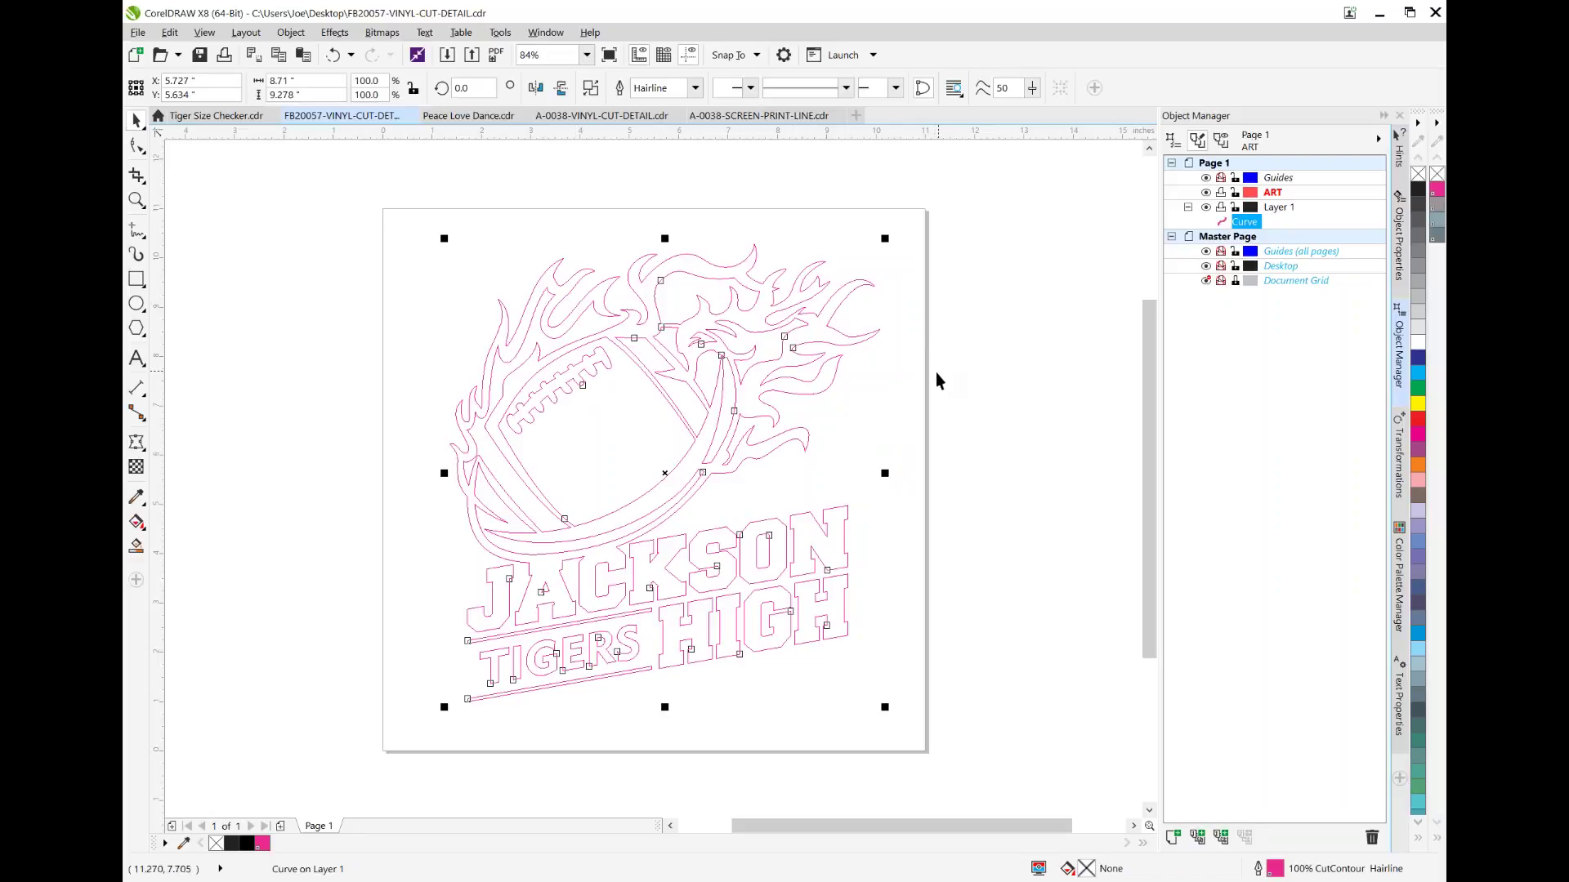
click(946, 420)
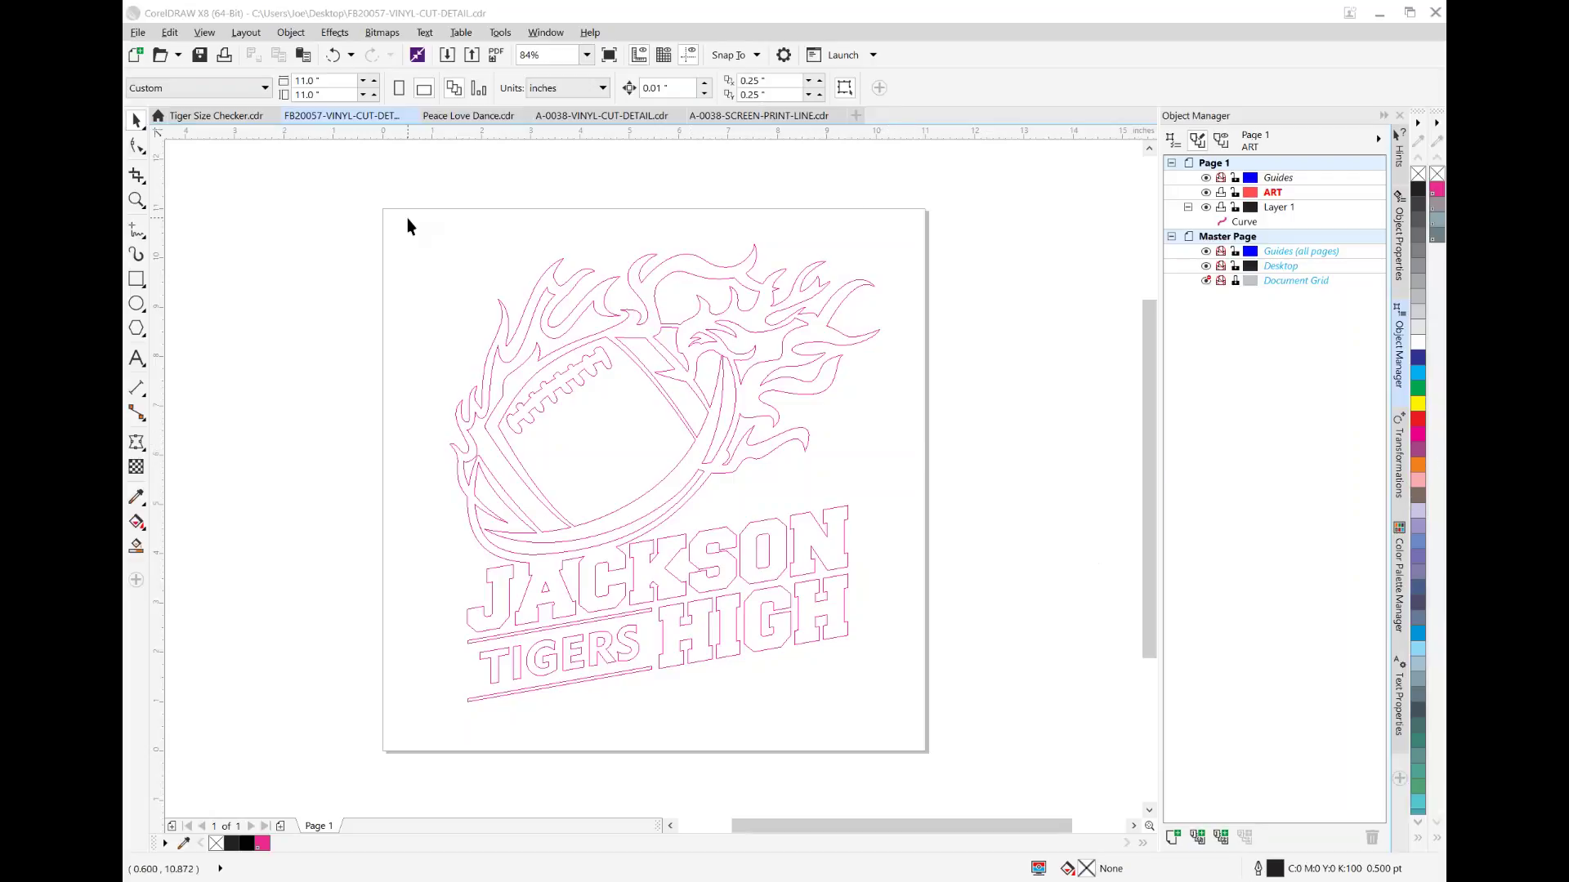
Step: In Peace Love Dance.cdr, duplicate the heart curve in place within the word Love and clear the selection
click(464, 117)
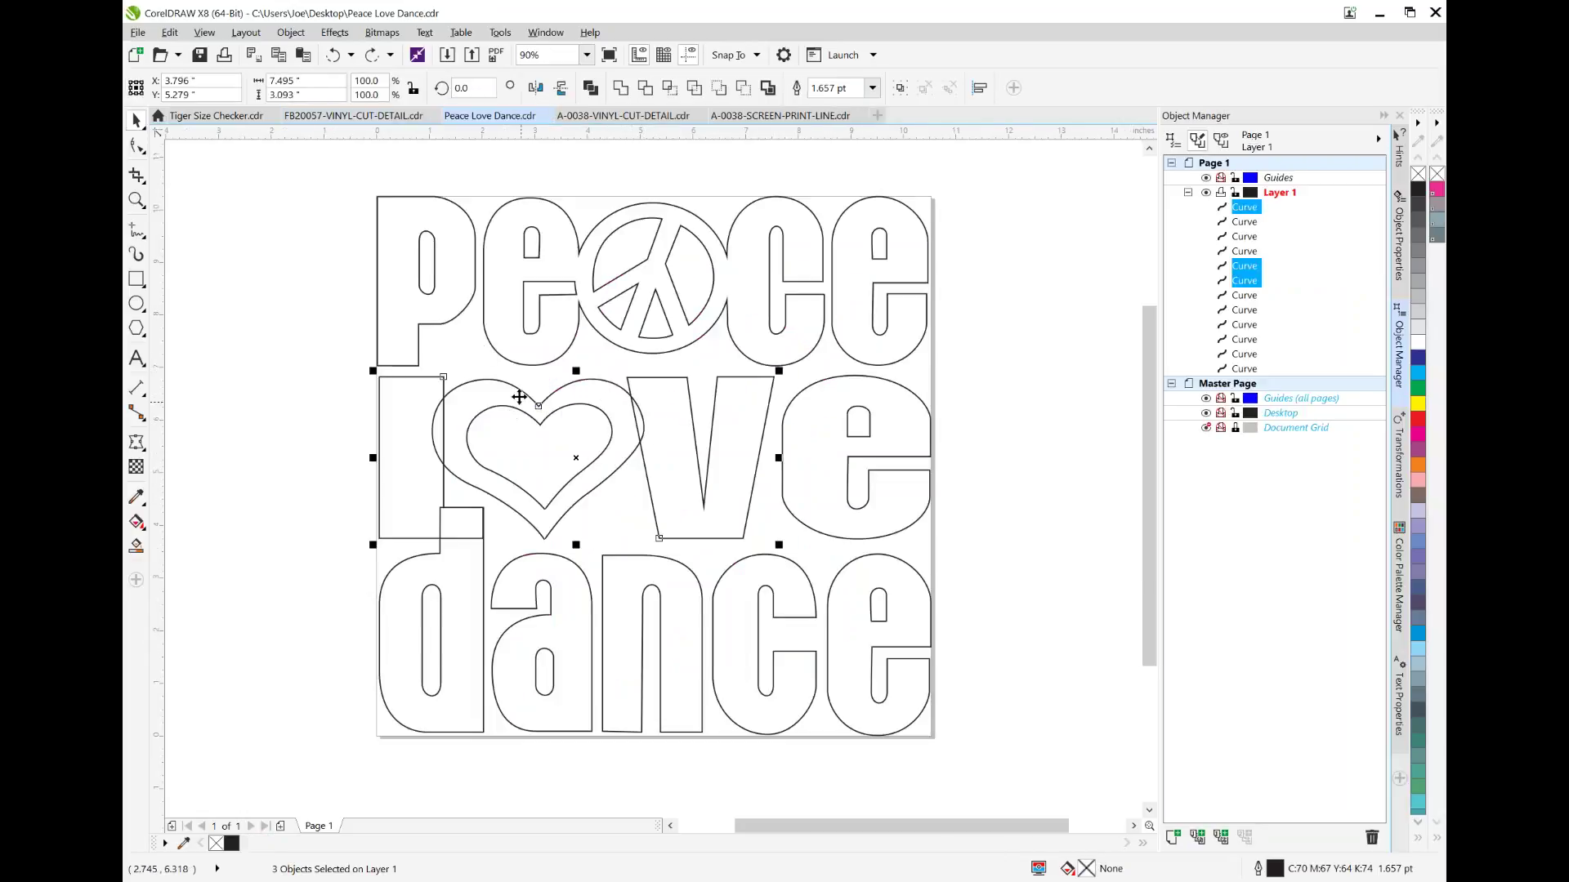
key(Escape)
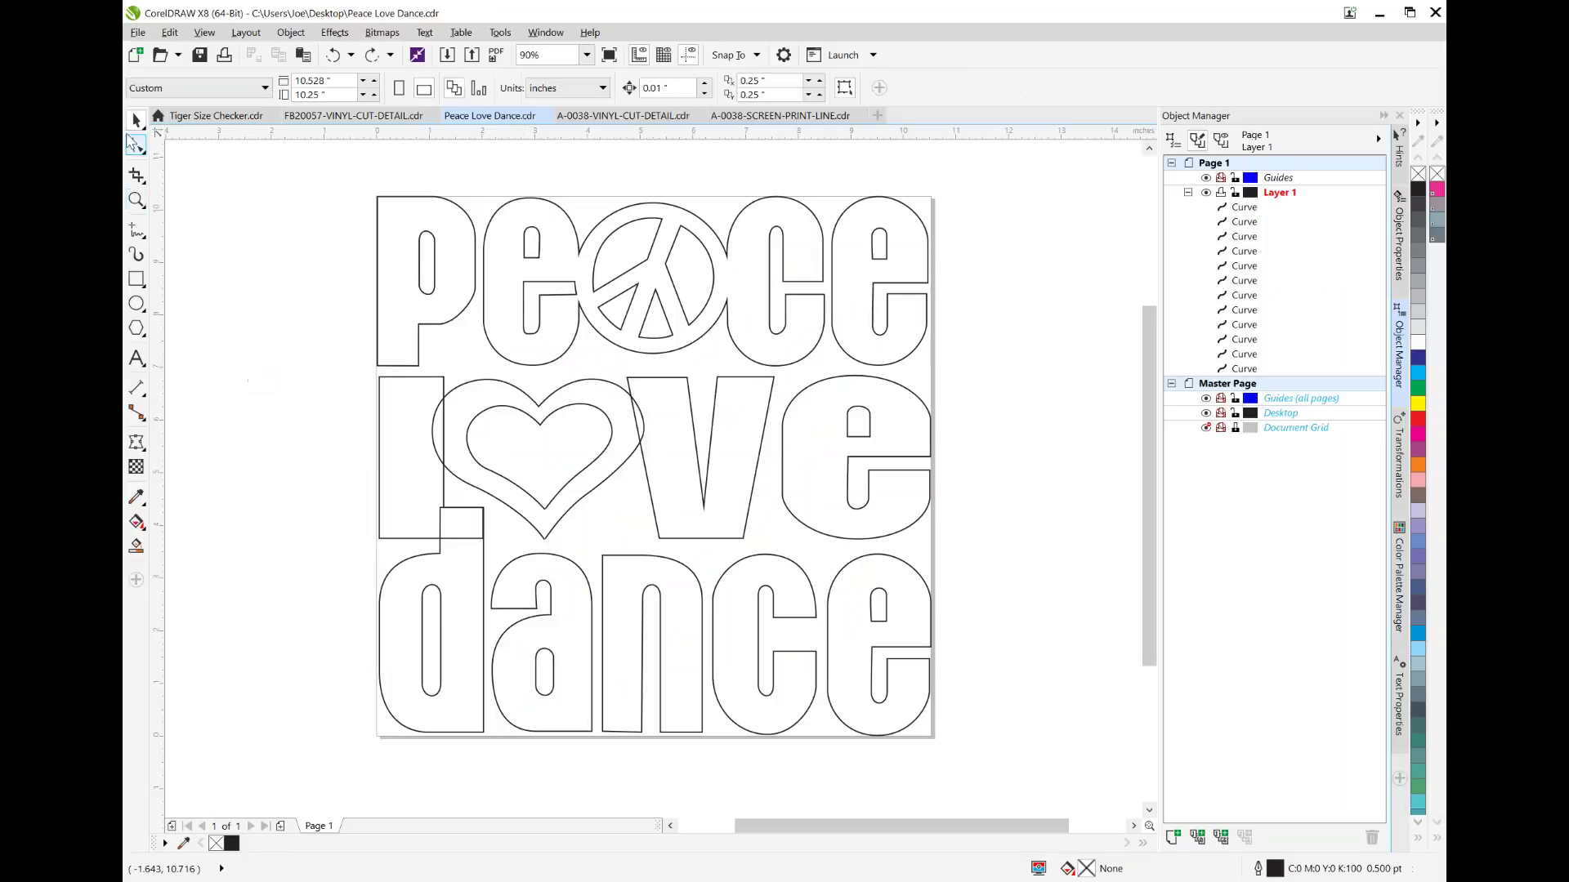
click(536, 426)
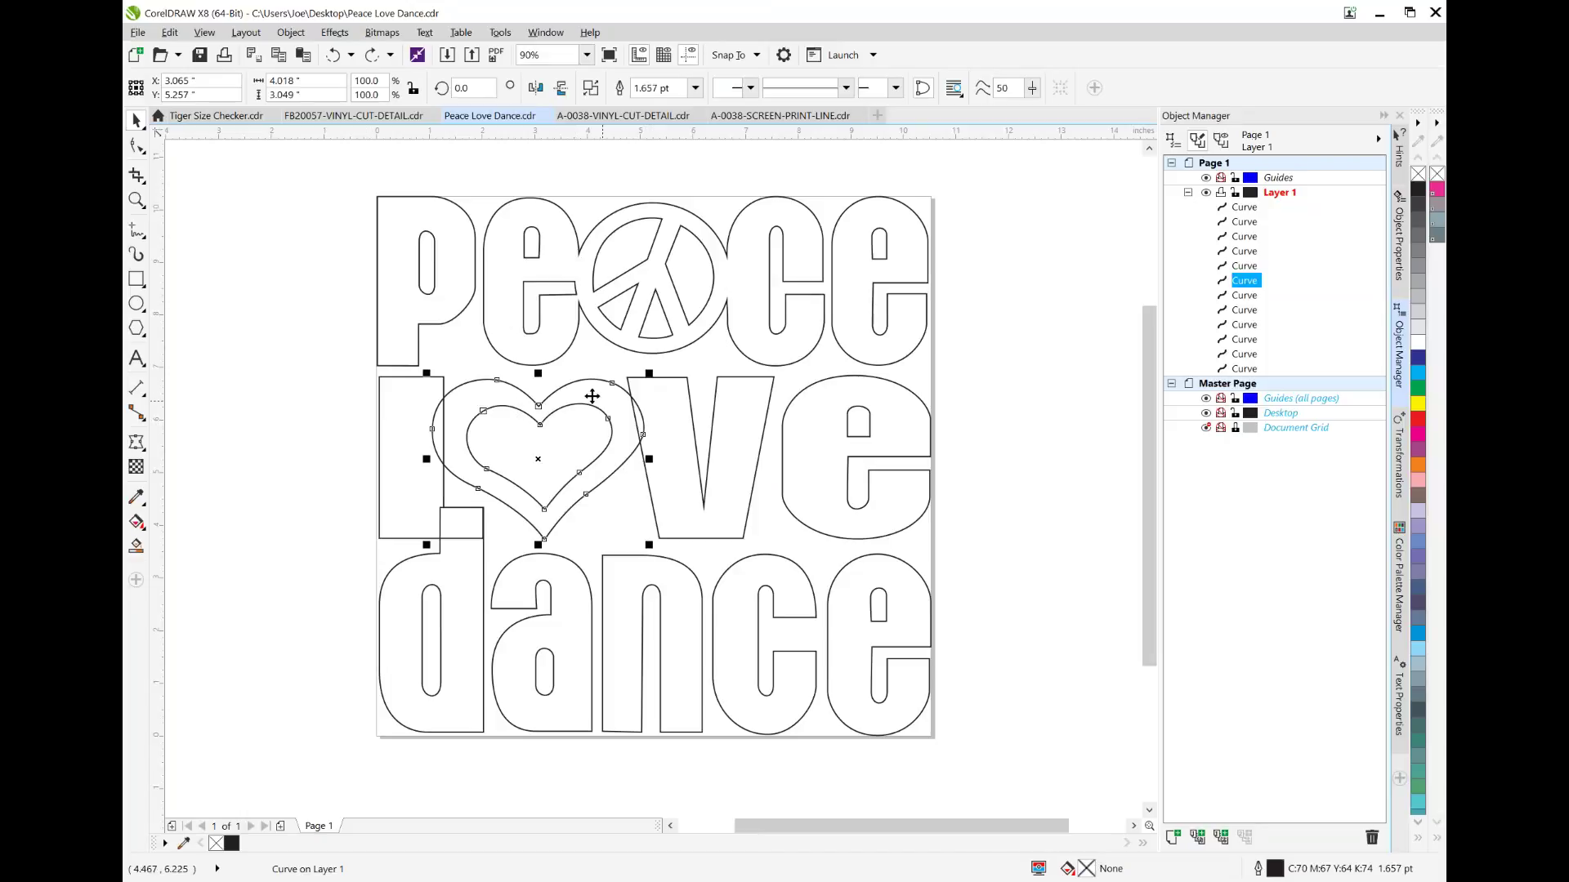
click(577, 406)
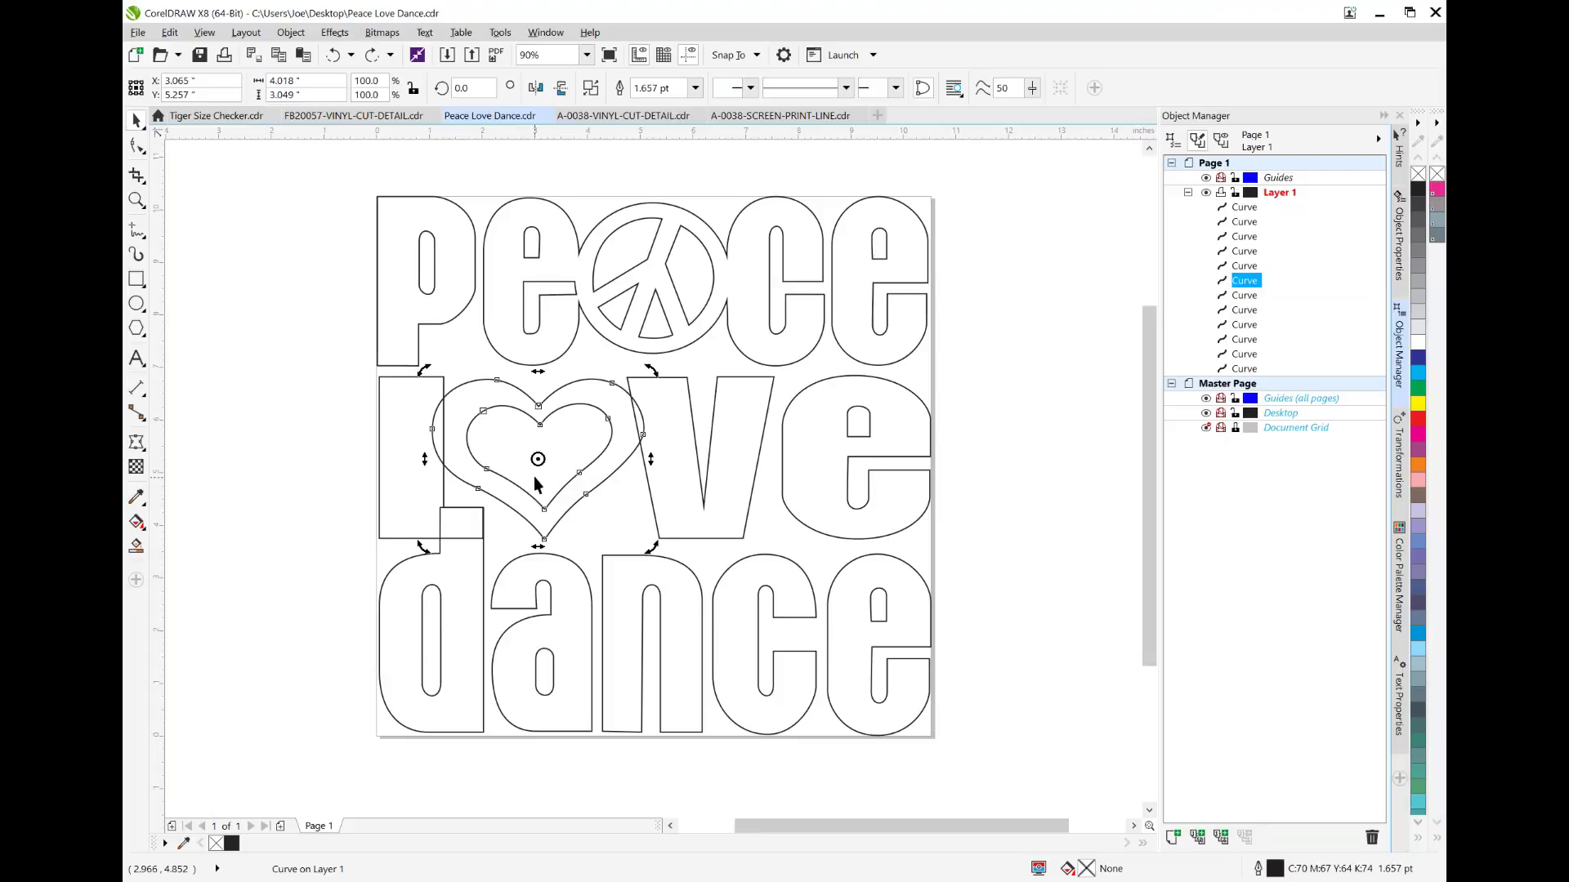
key(ctrl+c)
key(ctrl+v)
click(258, 416)
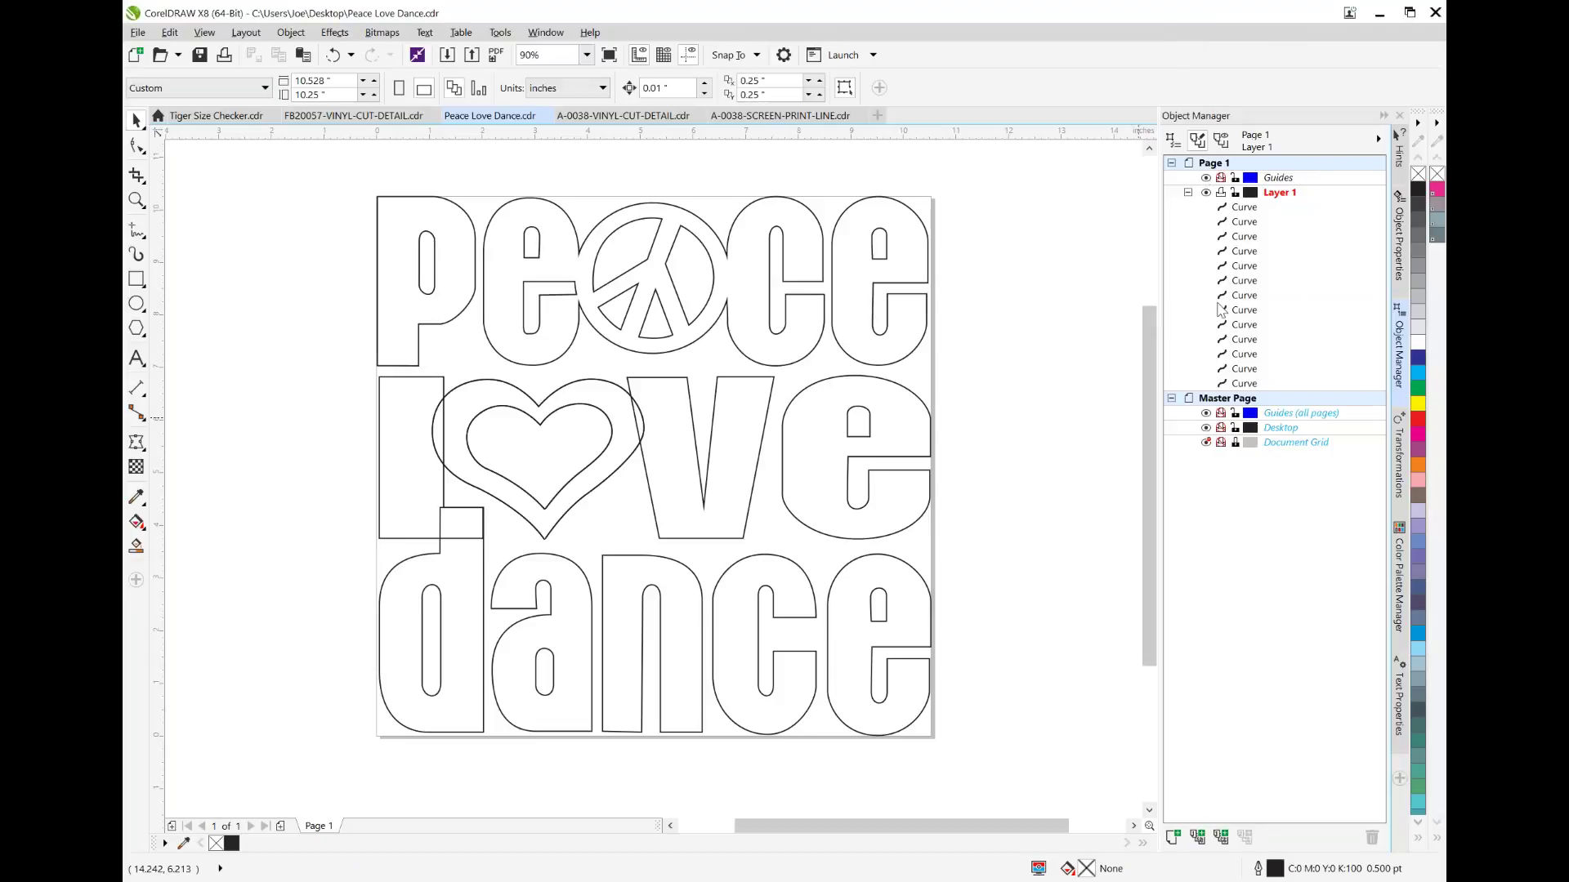
Step: Try Front Minus Back on the duplicate heart and the L curve and undo it
click(542, 420)
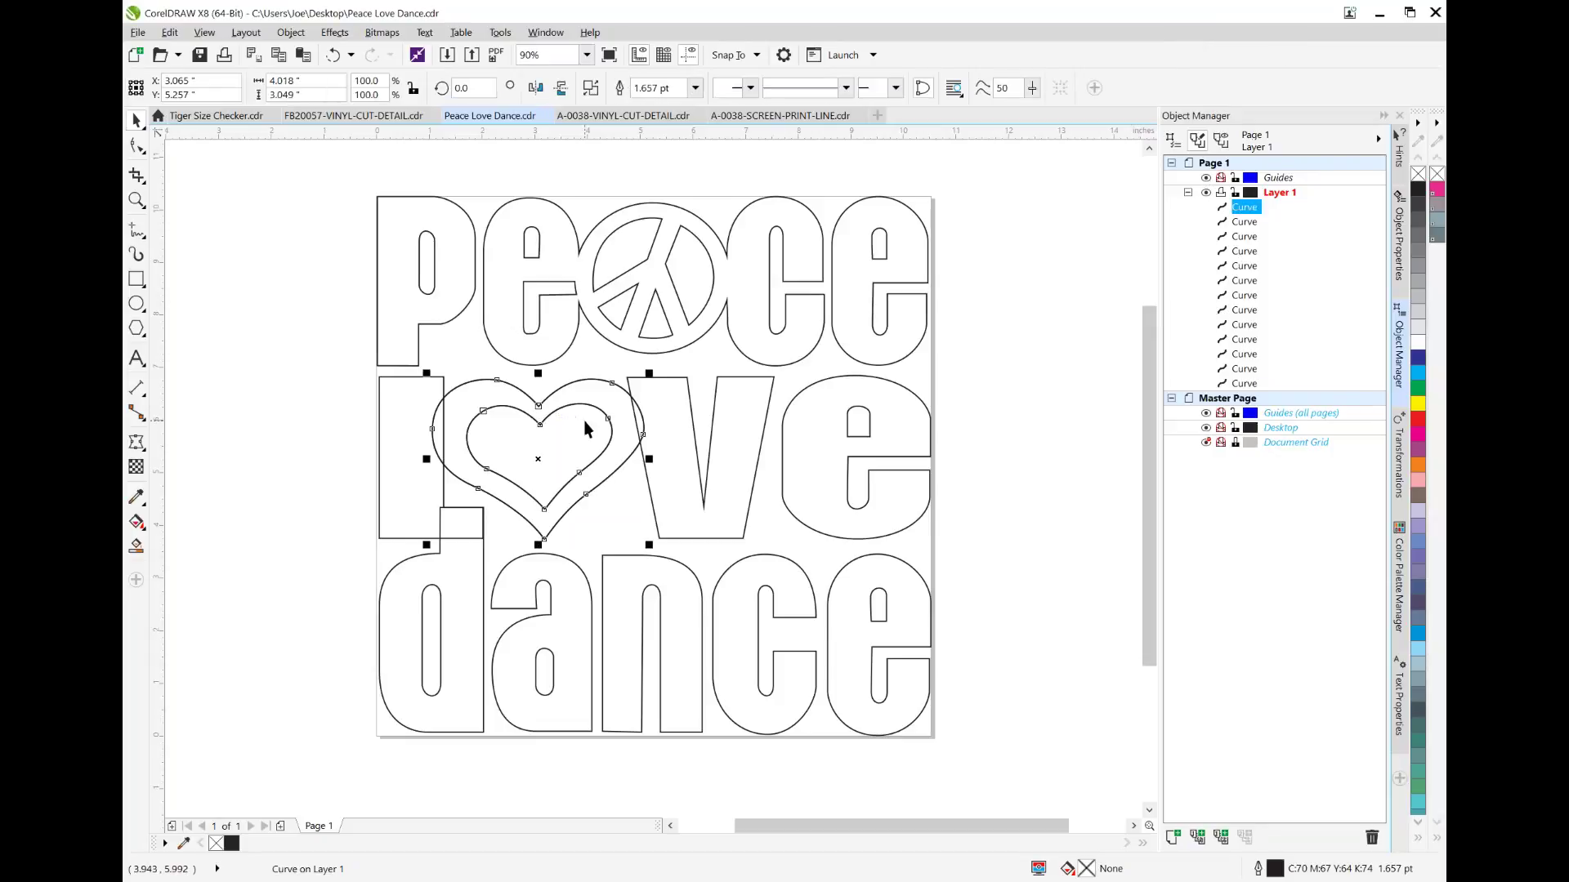
click(378, 381)
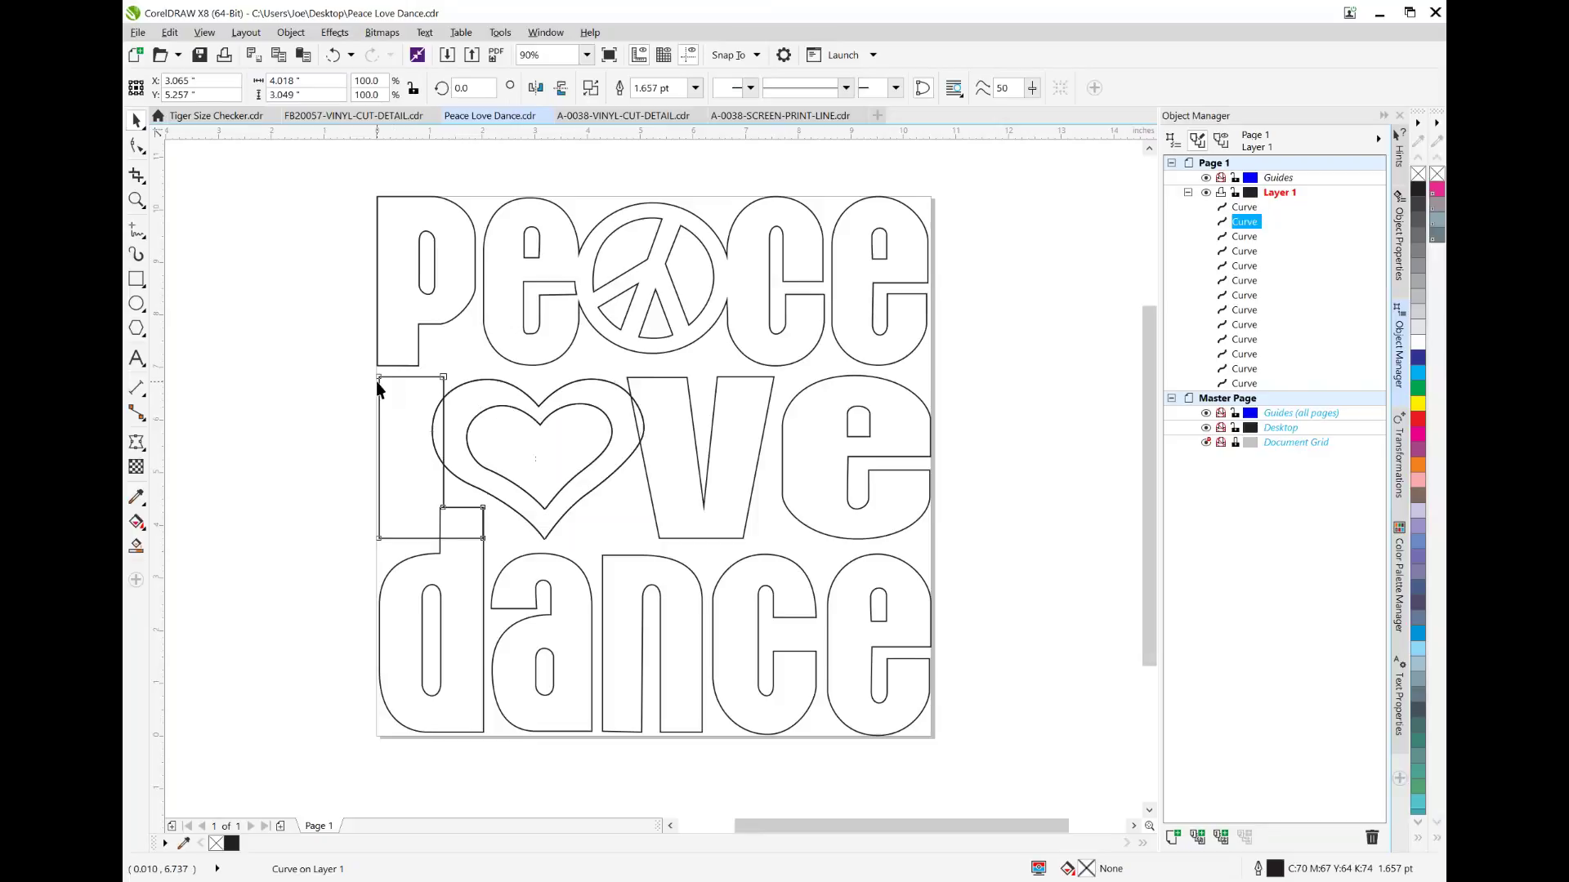
click(1245, 209)
shift+click(377, 433)
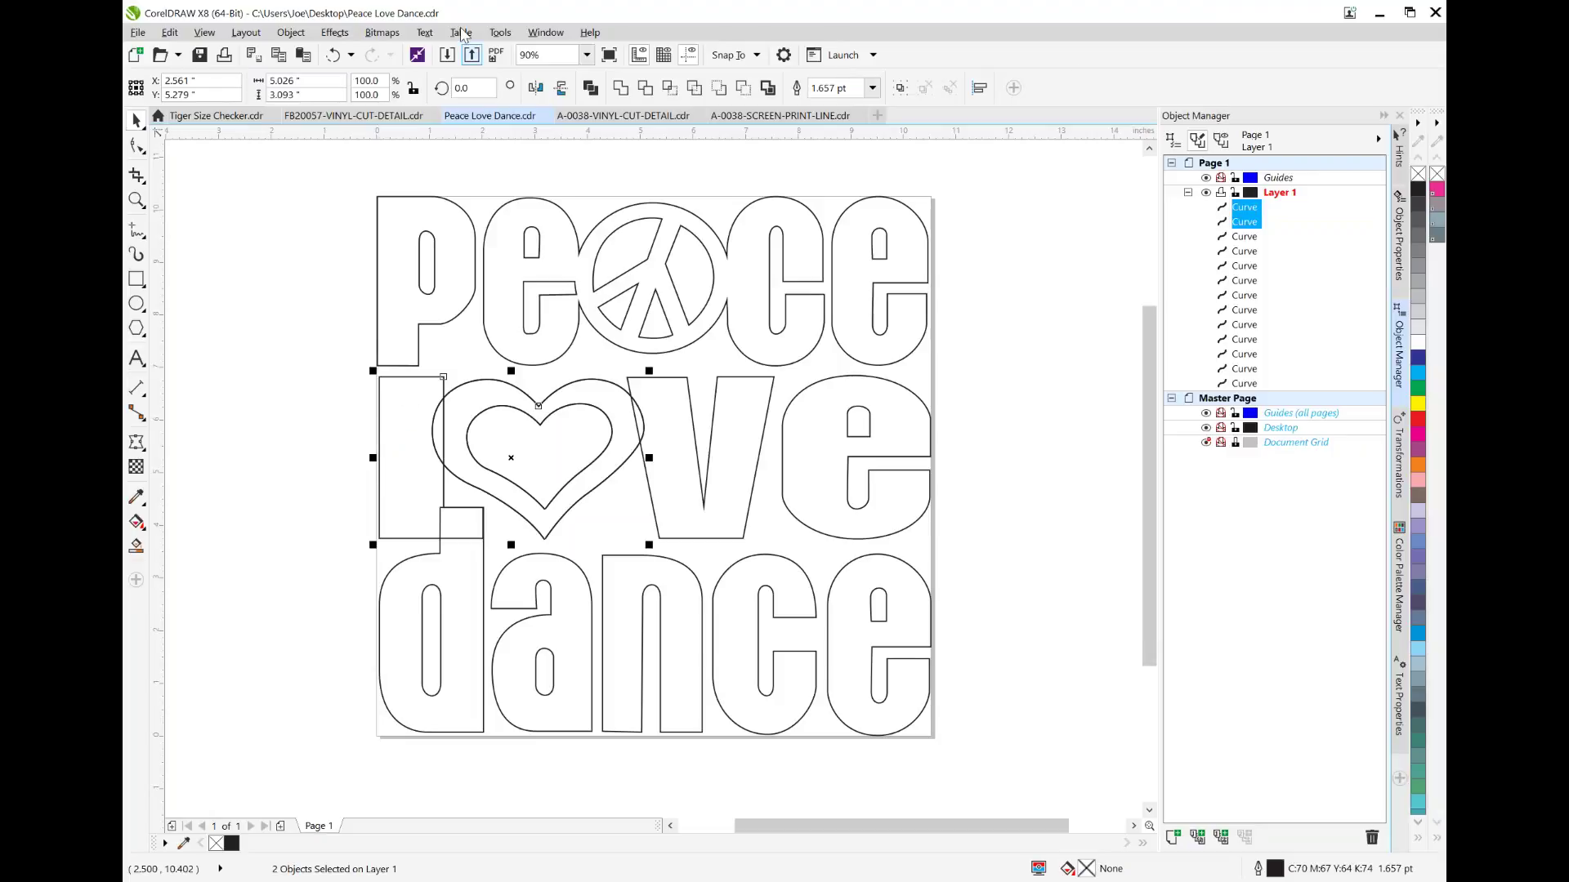
click(743, 88)
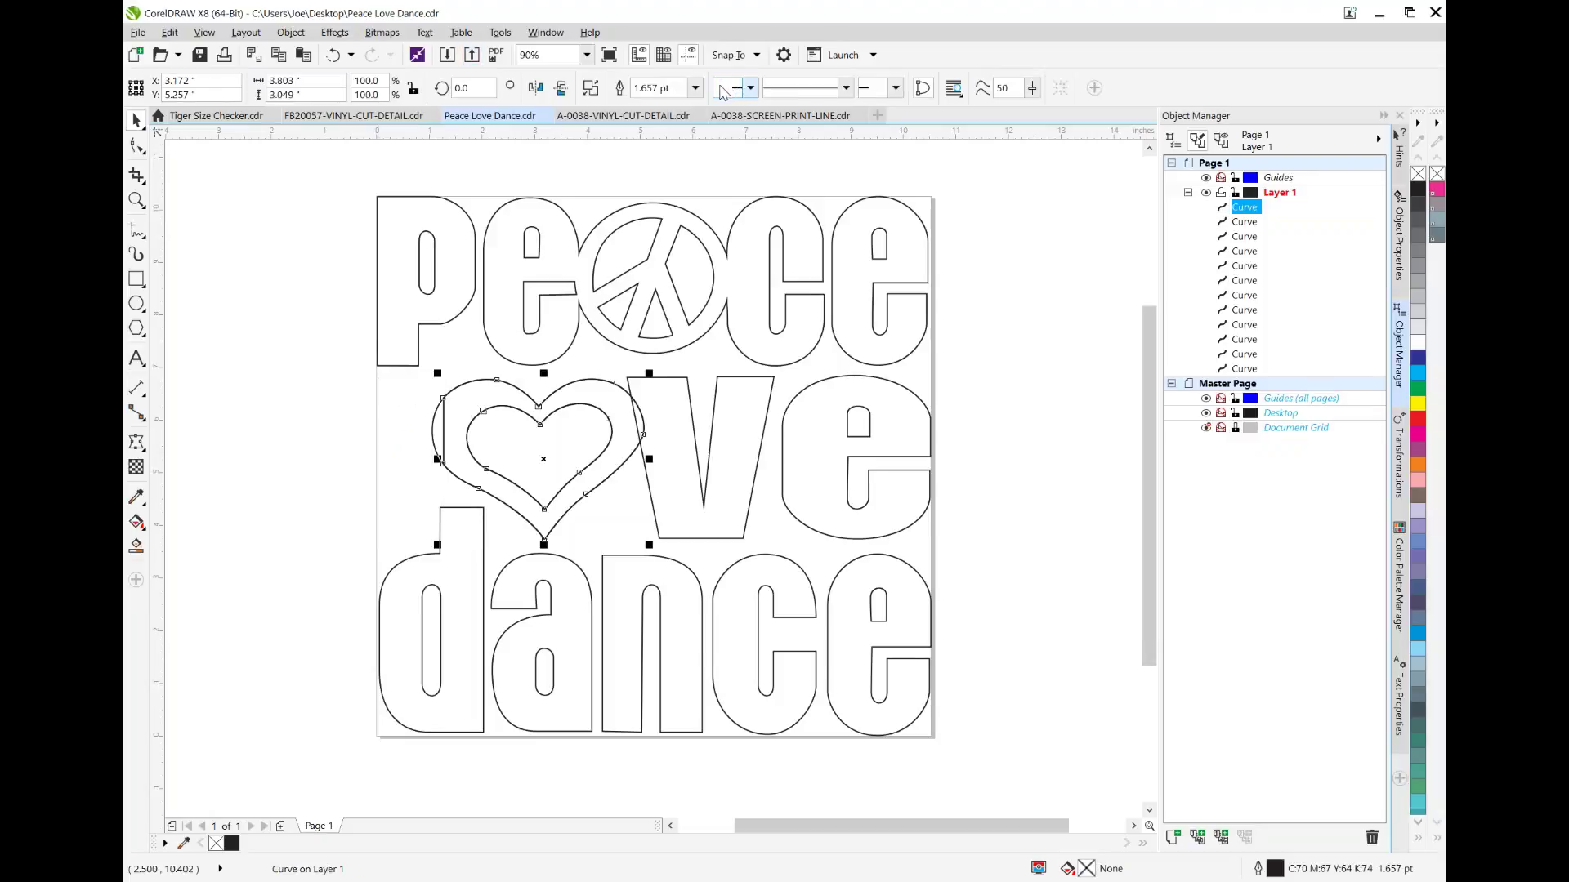
key(ctrl+z)
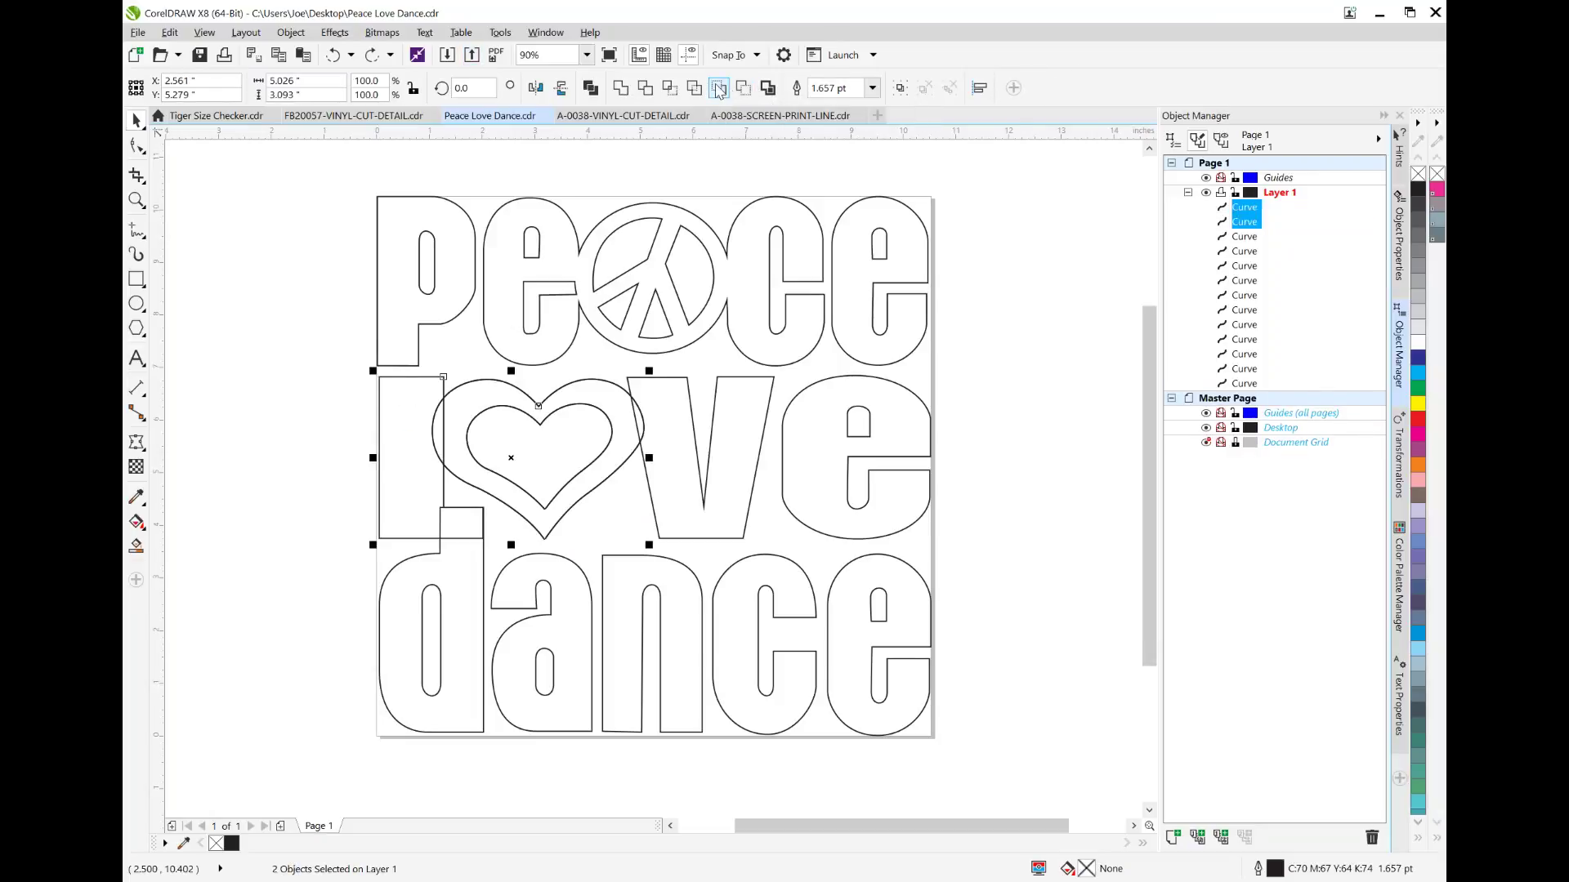
Step: Cut the duplicate heart out of the L with Front Minus Back and duplicate the remaining heart in place
click(720, 89)
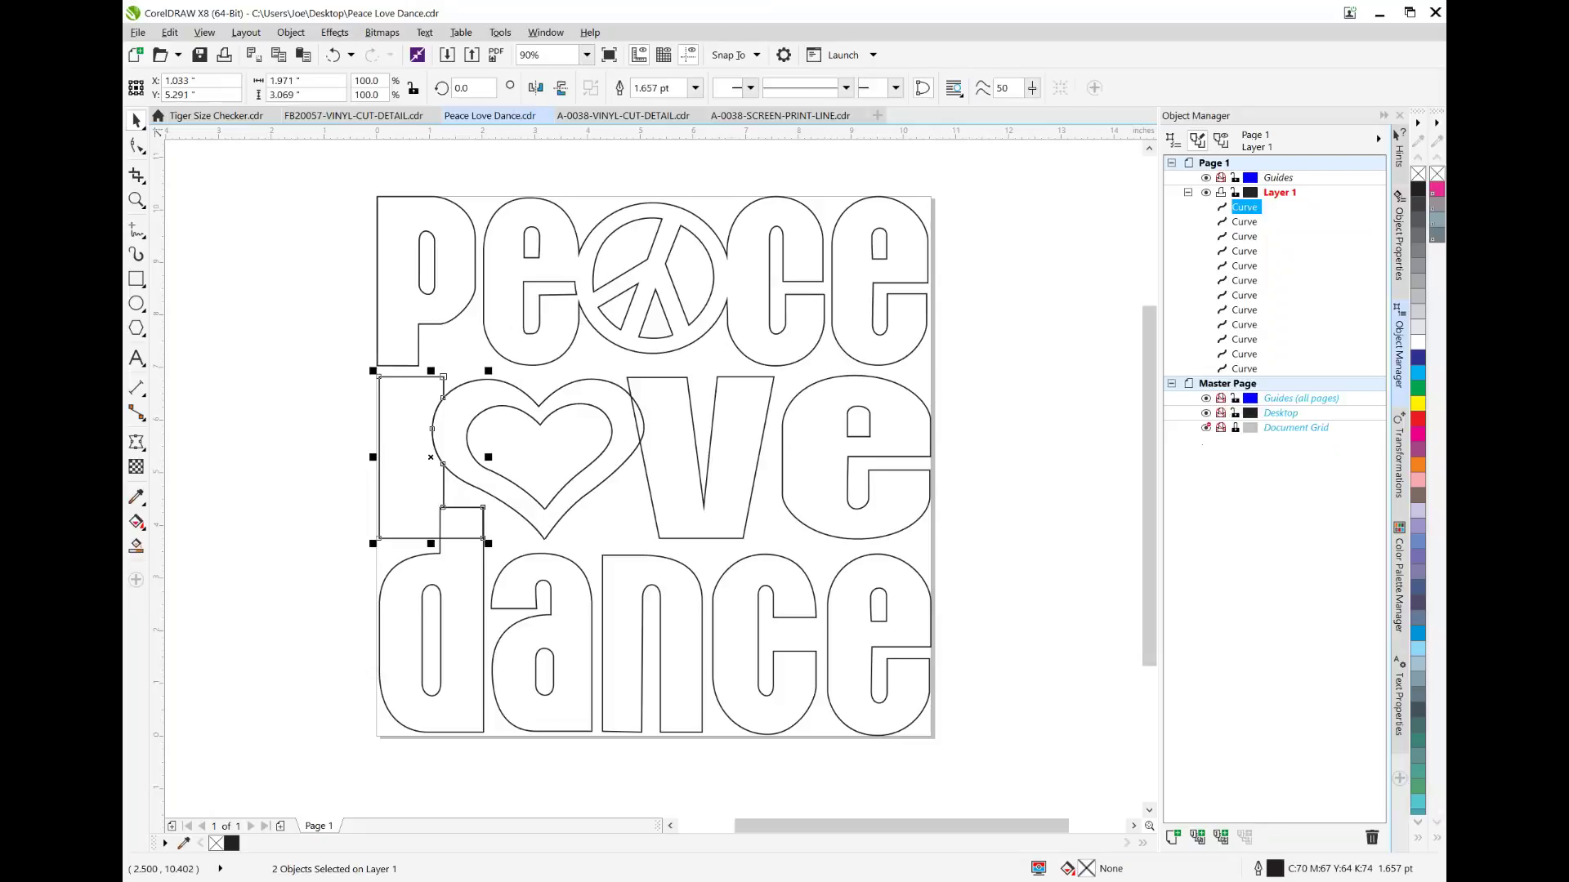
click(576, 403)
click(572, 397)
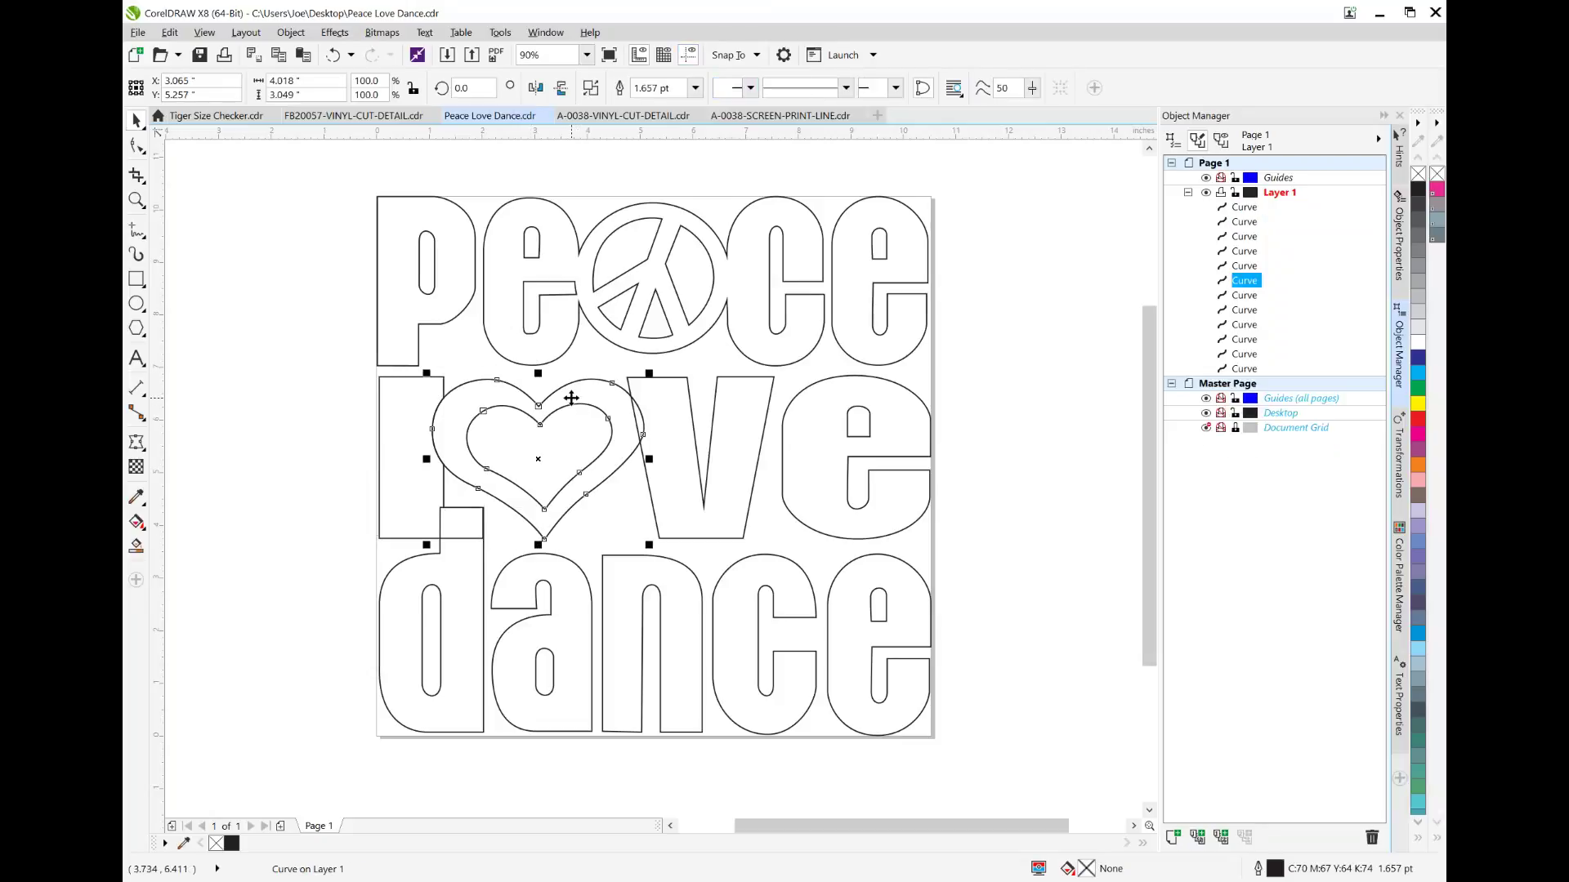
key(ctrl+c)
key(ctrl+v)
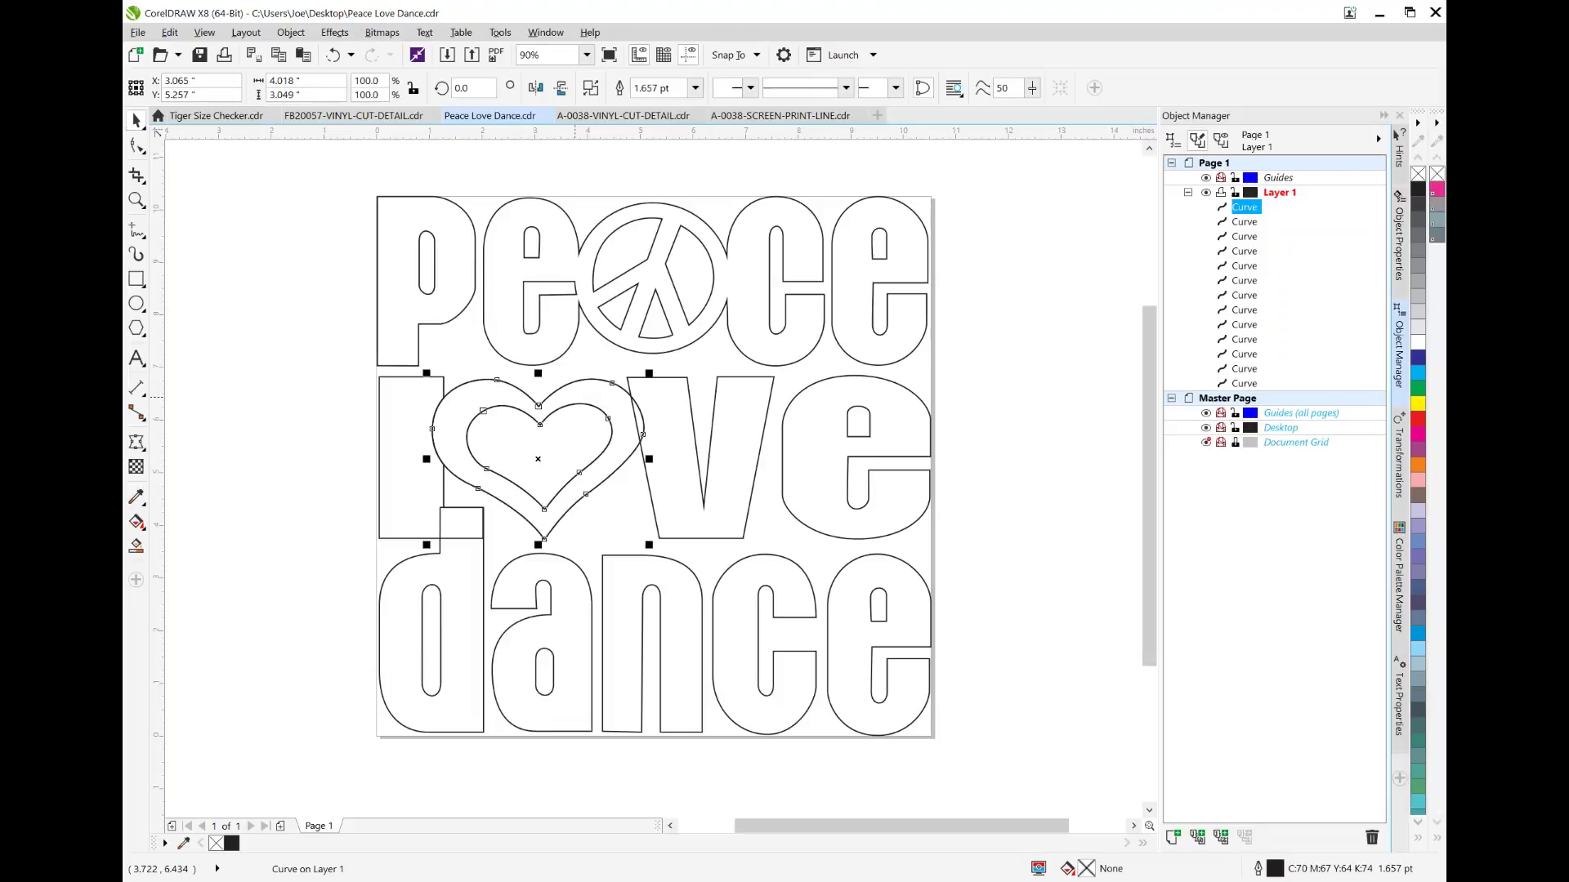
Step: Move the duplicate heart behind the V curve in the stacking order and cut it out of the V with Front Minus Back
click(763, 447)
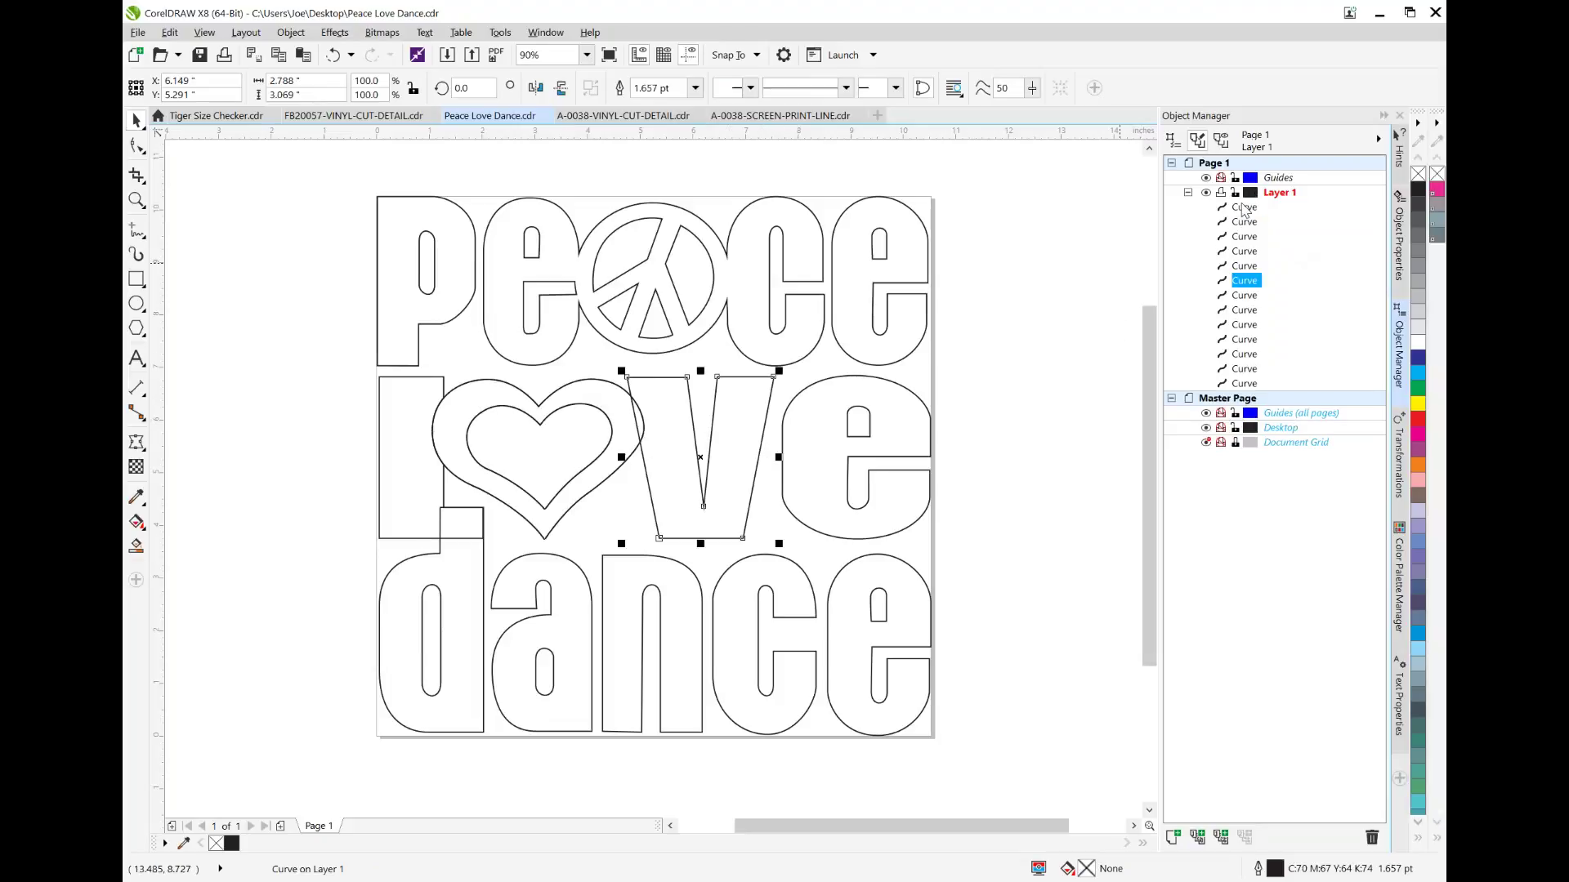
drag(1246, 208, 1250, 299)
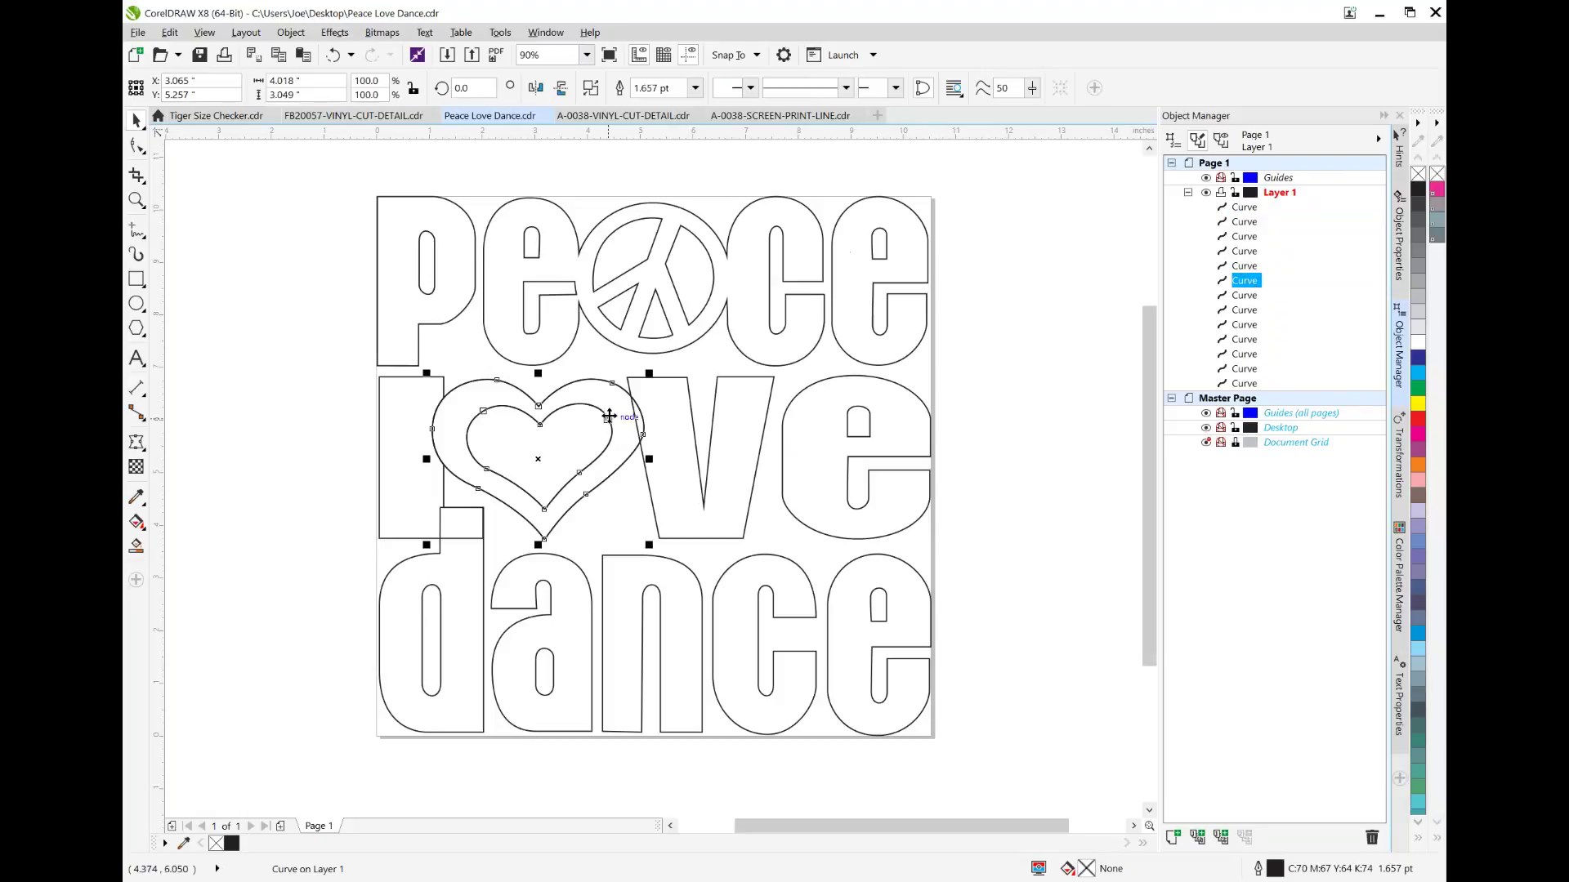
shift+click(659, 538)
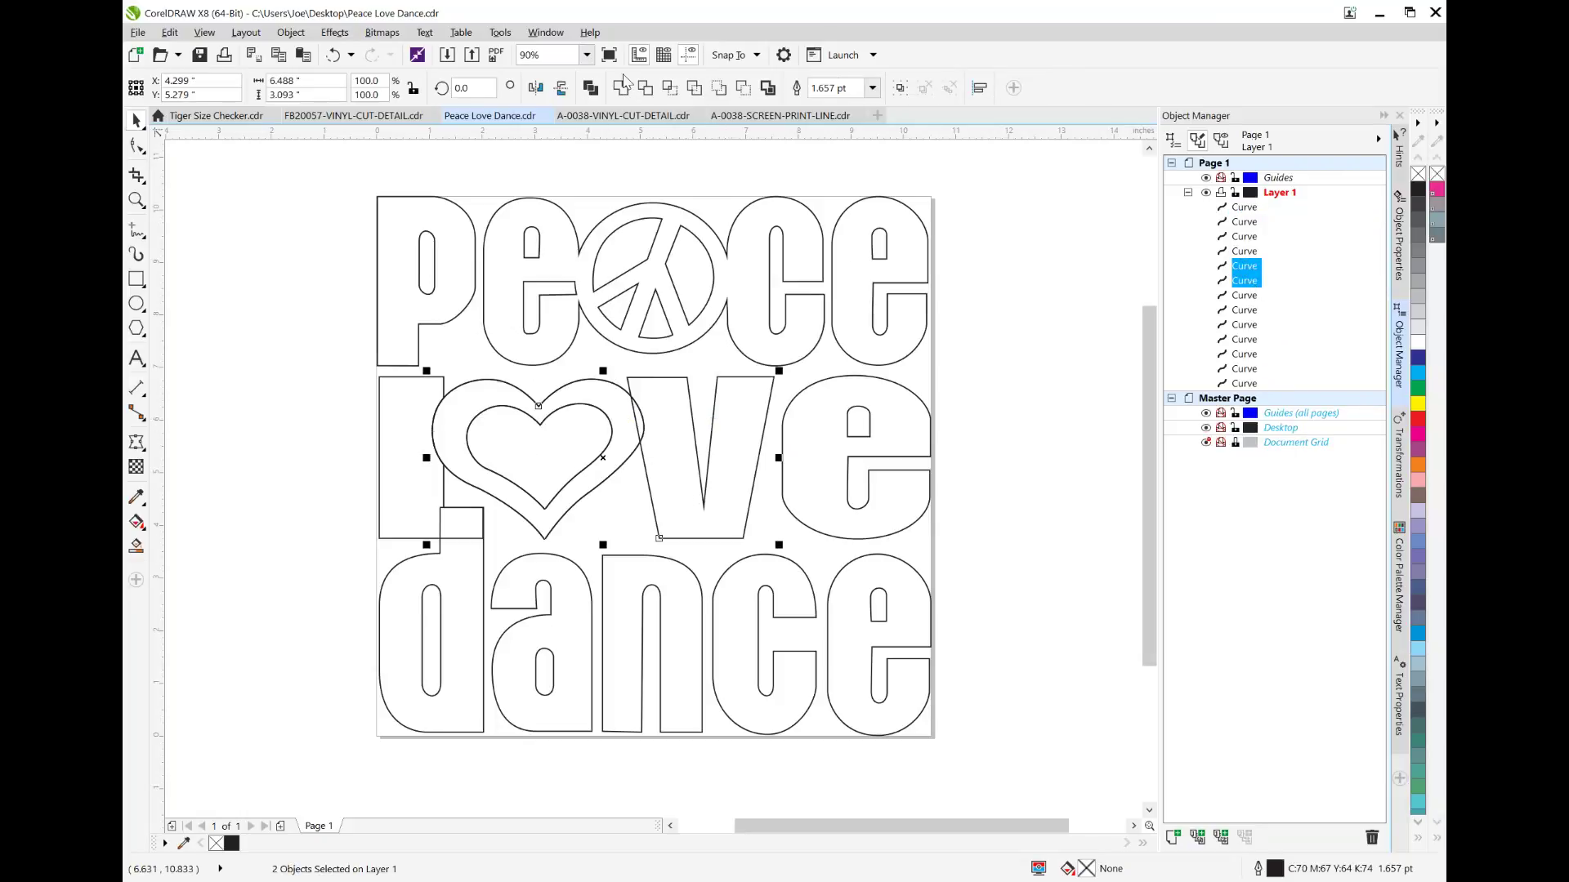
click(718, 88)
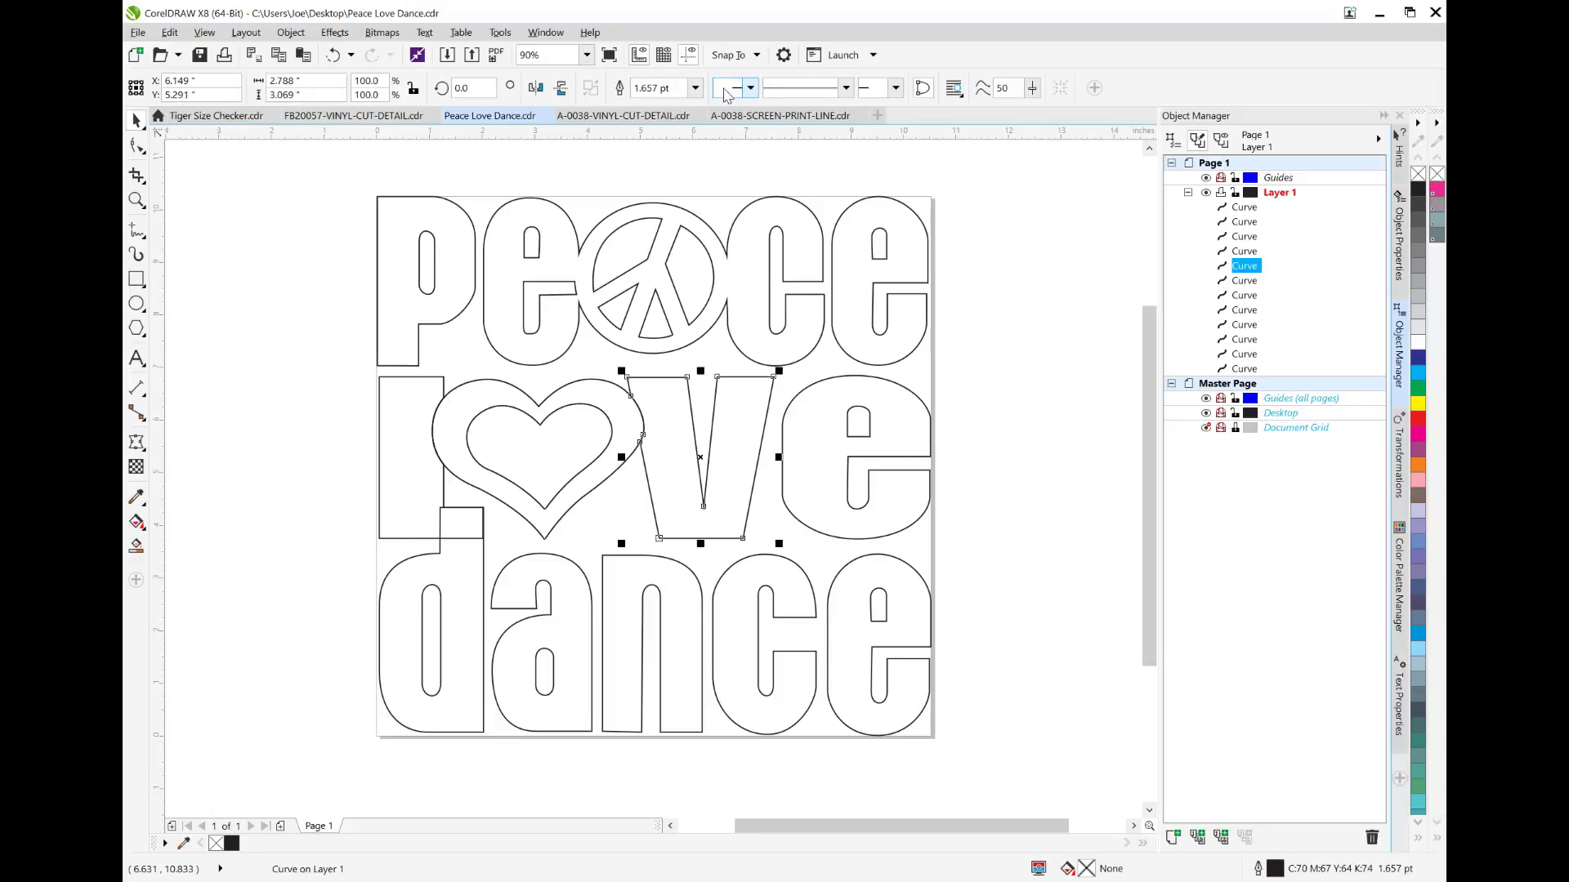
Step: Move the heart clear of the word Love to check the cut letters, undo the move, and add the V to the selection
drag(576, 380, 309, 164)
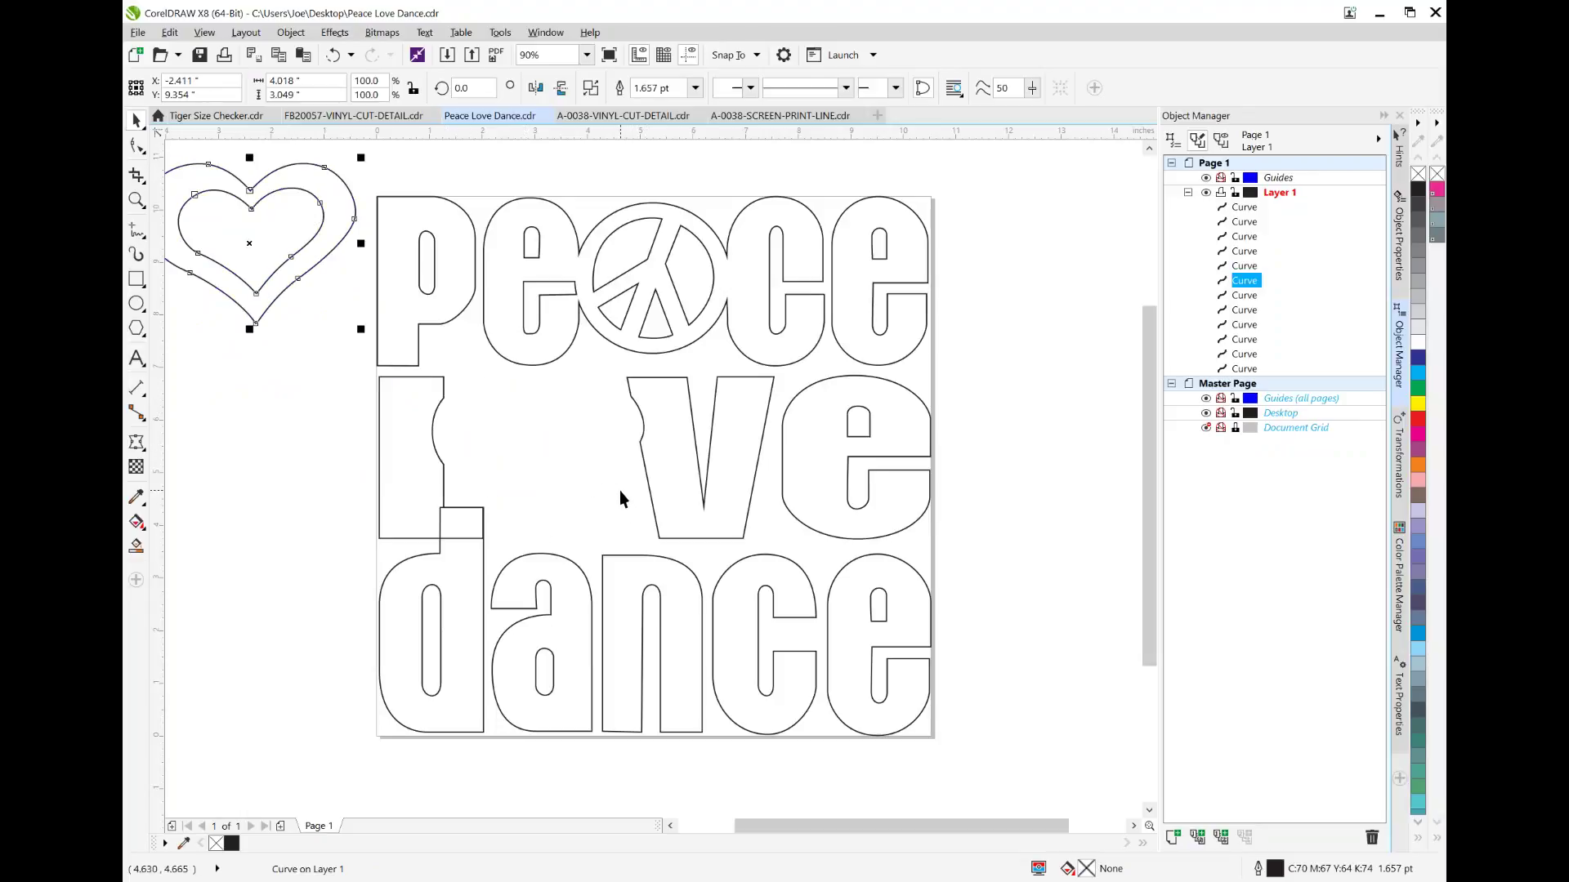
key(ctrl+z)
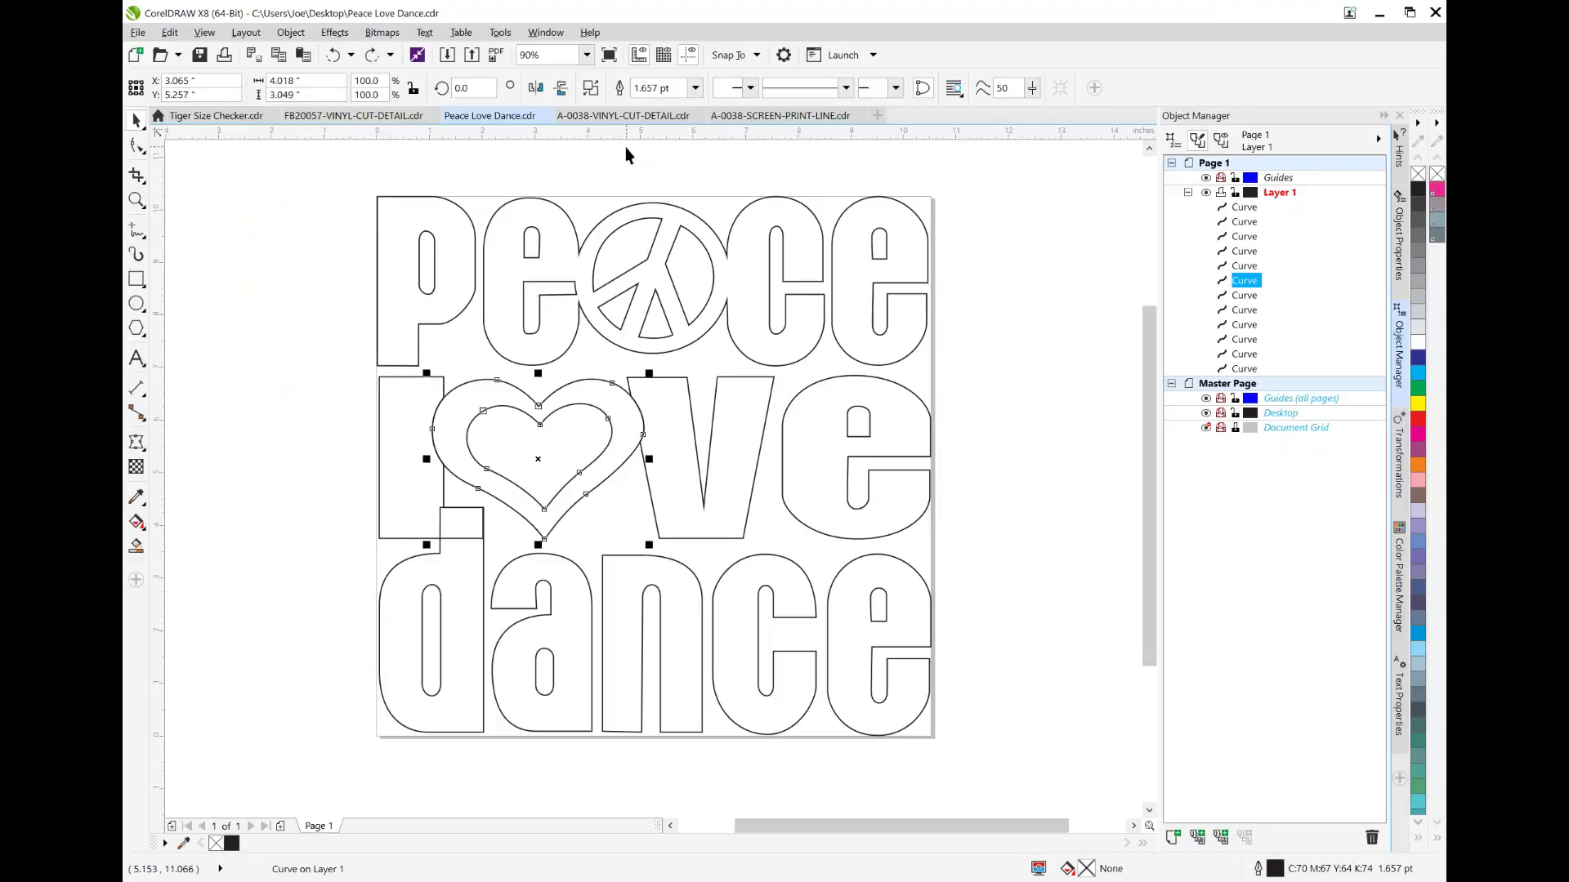
shift+click(688, 389)
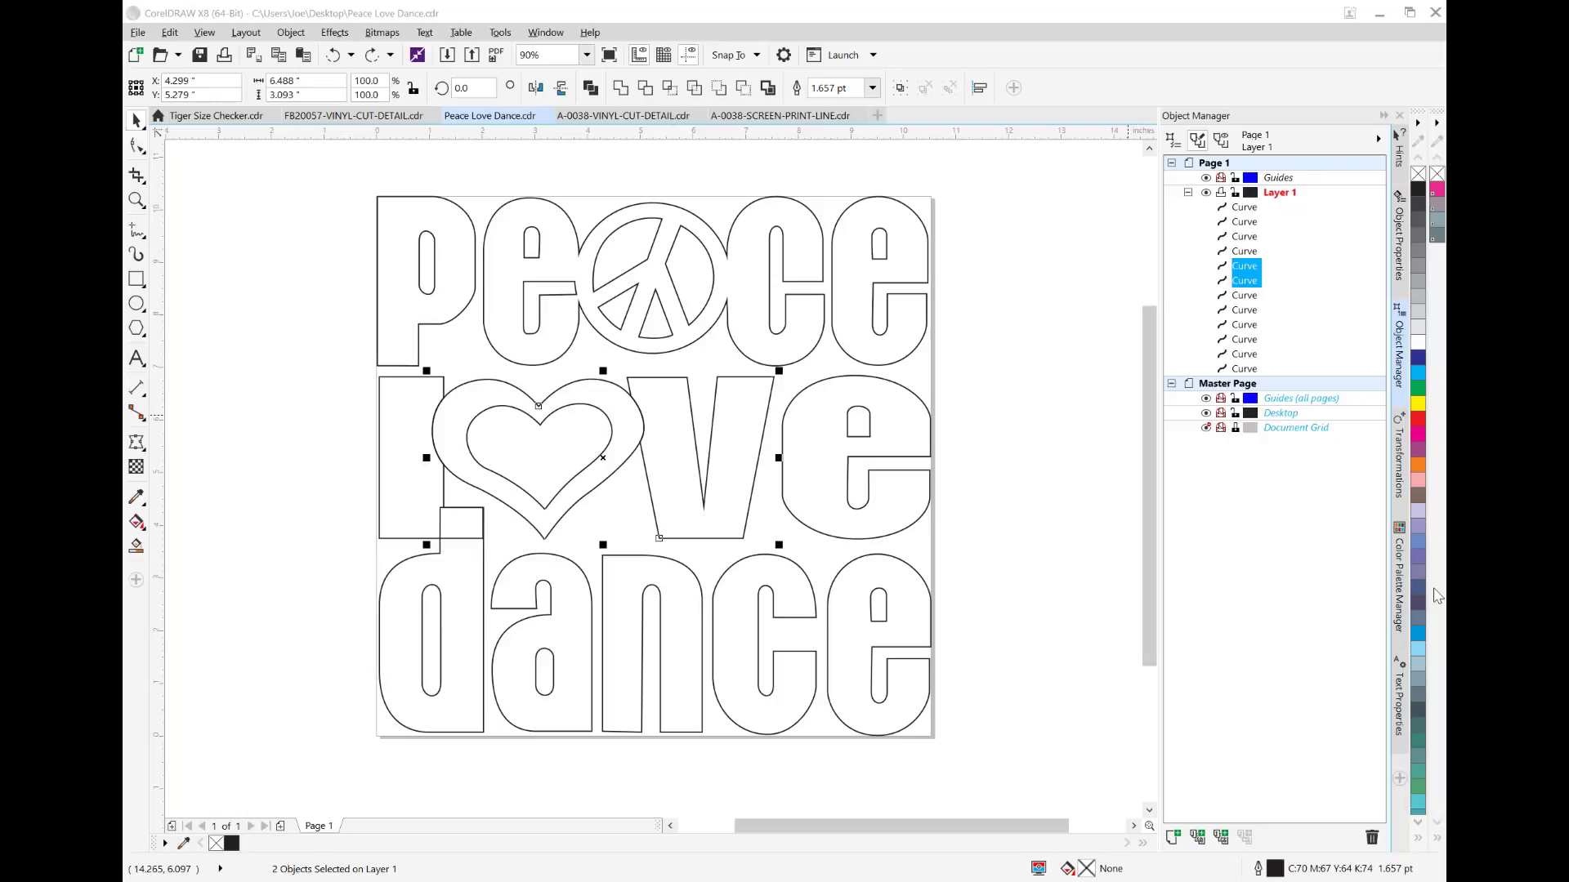
Step: Look at the magenta football outline in FB20057-VINYL-CUT-DETAIL.cdr and return to Peace Love Dance.cdr
click(395, 119)
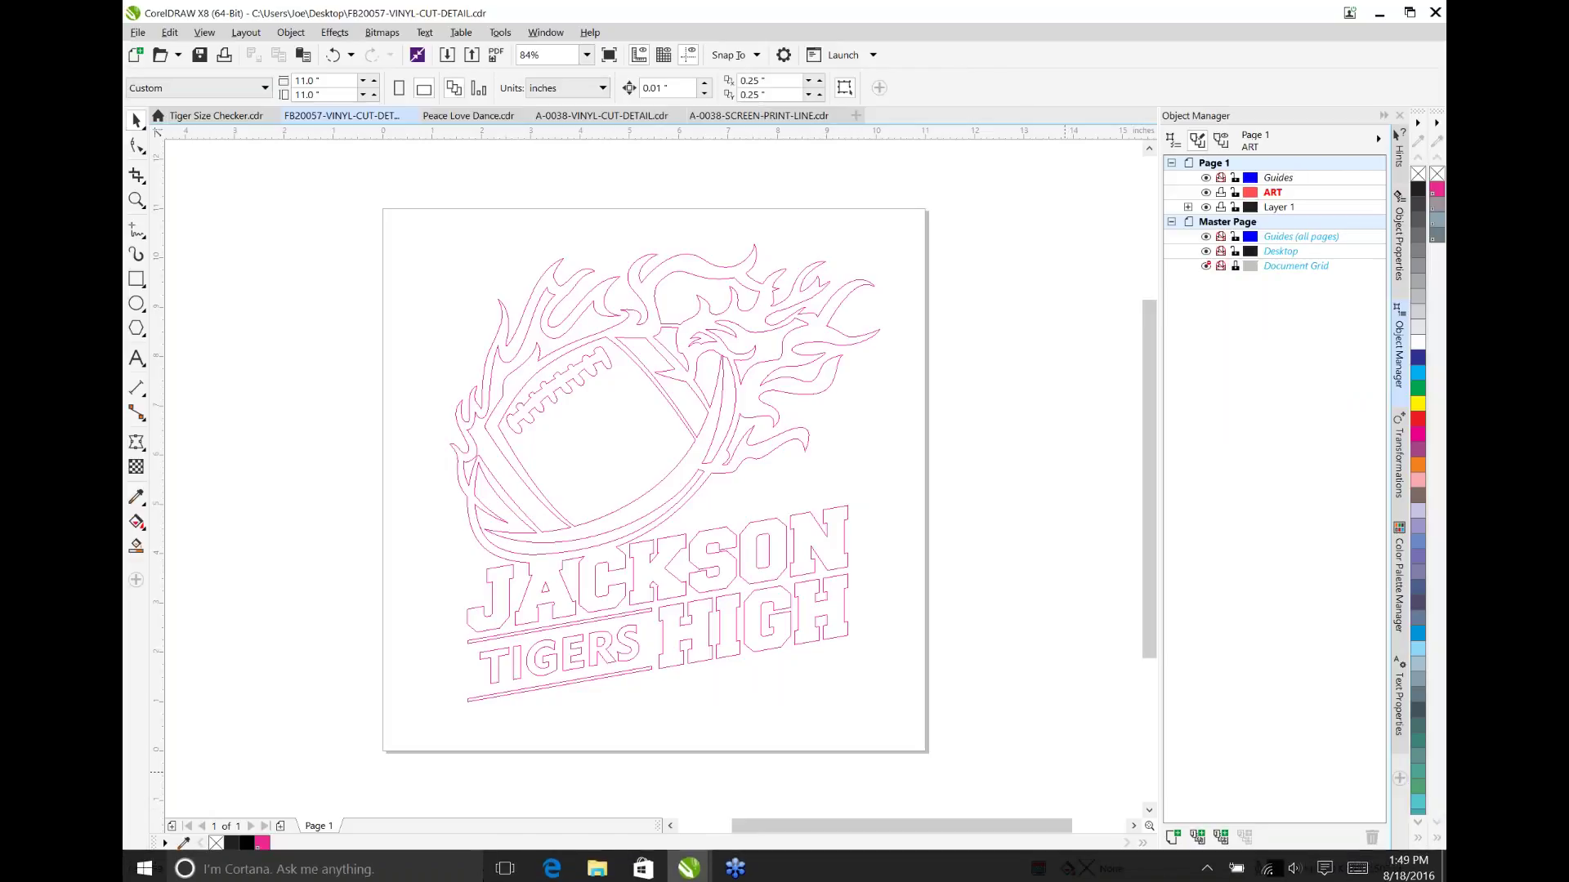
click(665, 263)
click(468, 116)
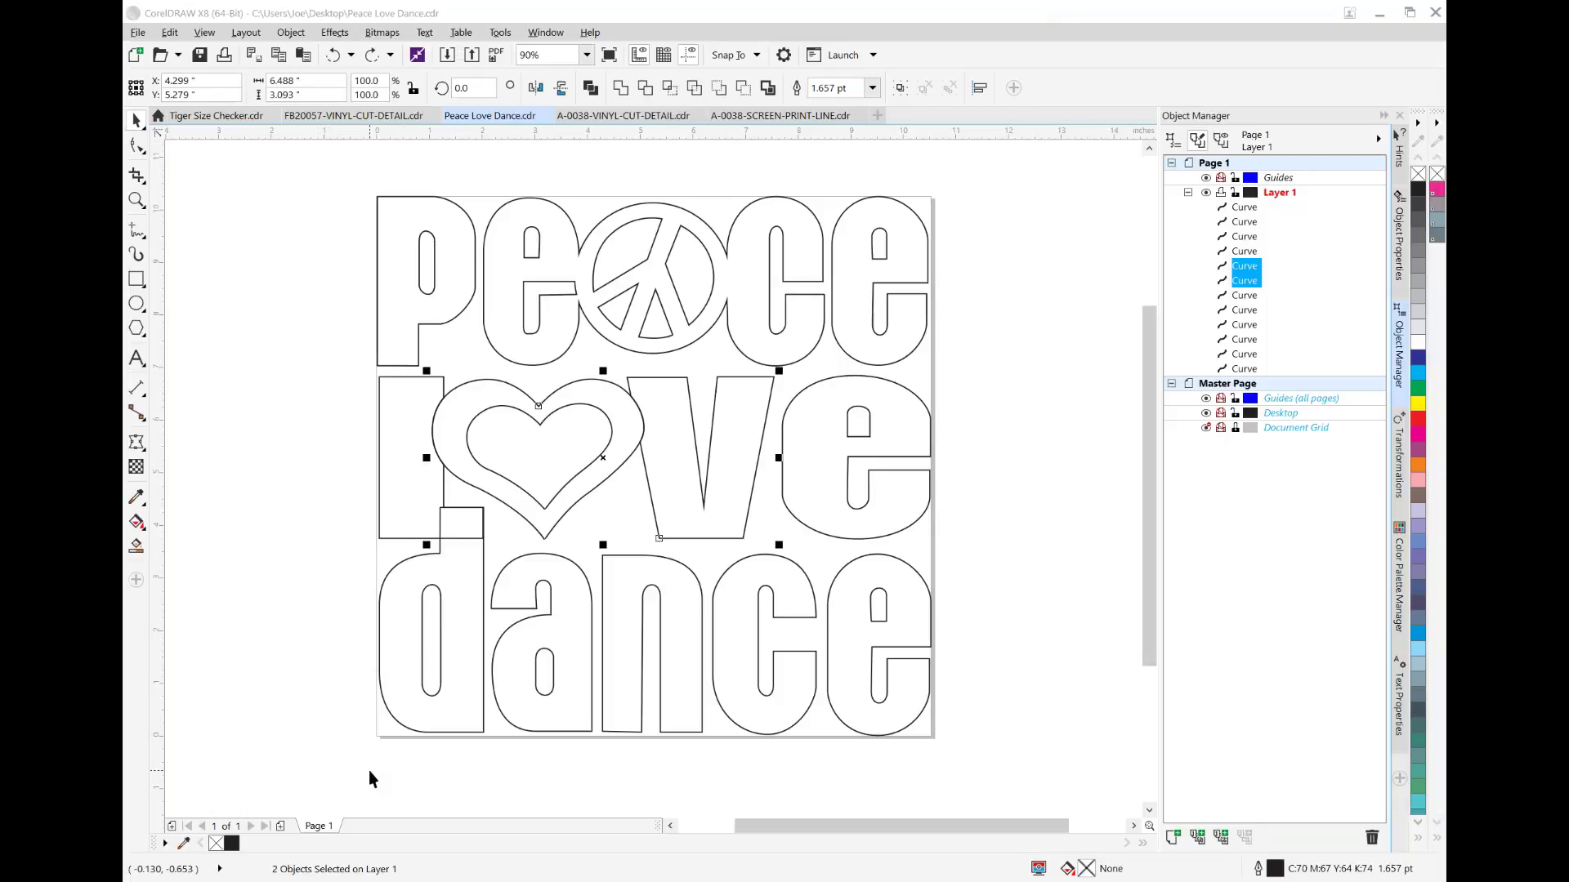
Step: Switch to Microsoft Edge and display the open FreeMonthCodeWebinar-Corel.pdf
mouse_move(458, 880)
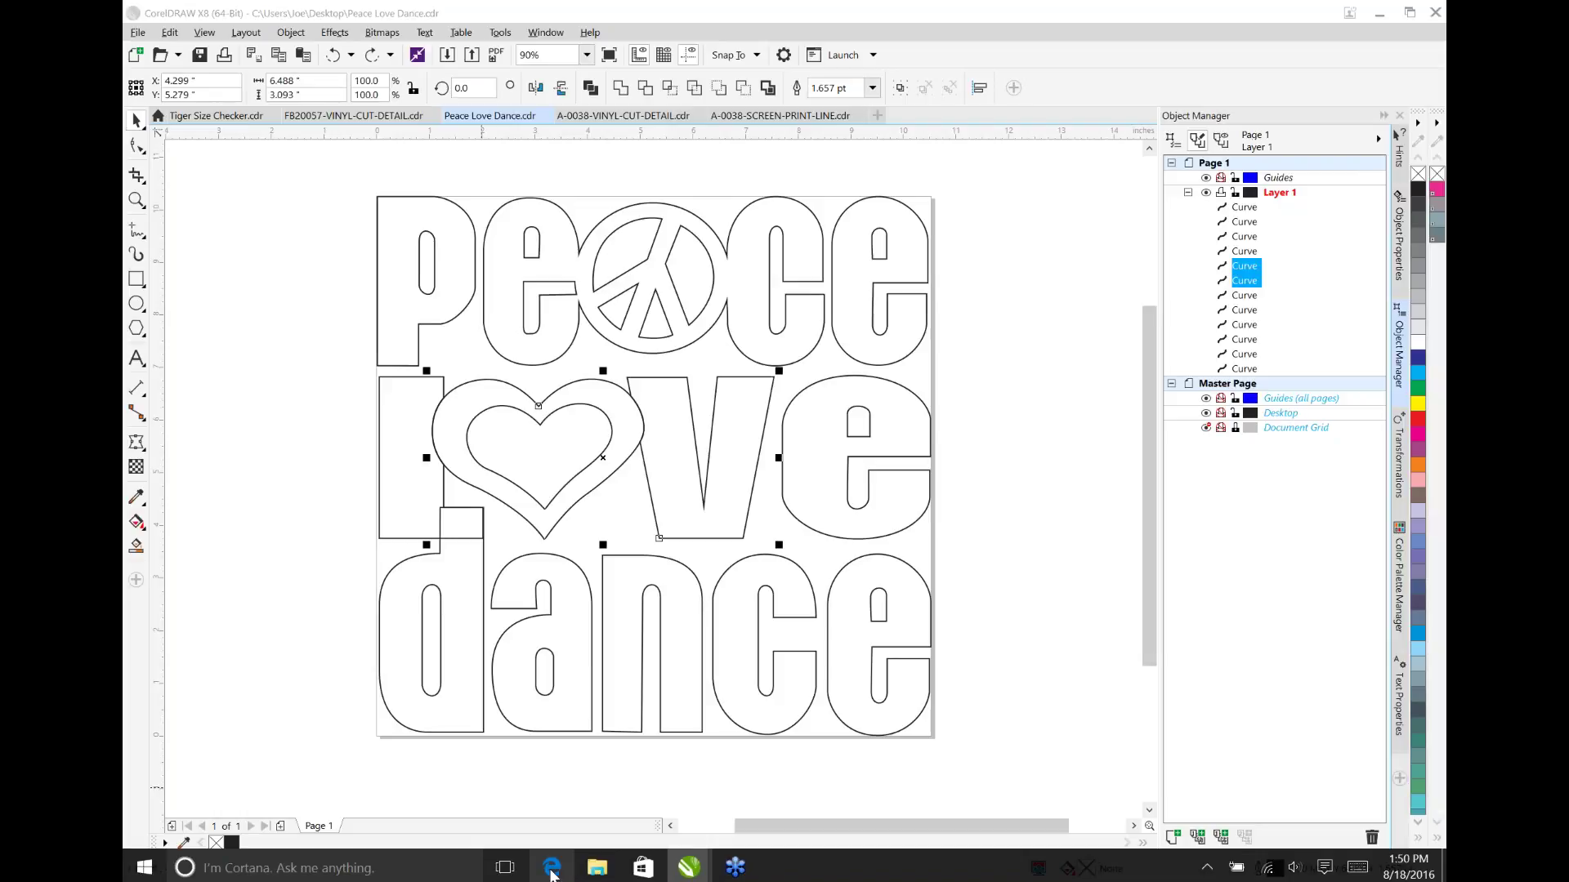
click(552, 870)
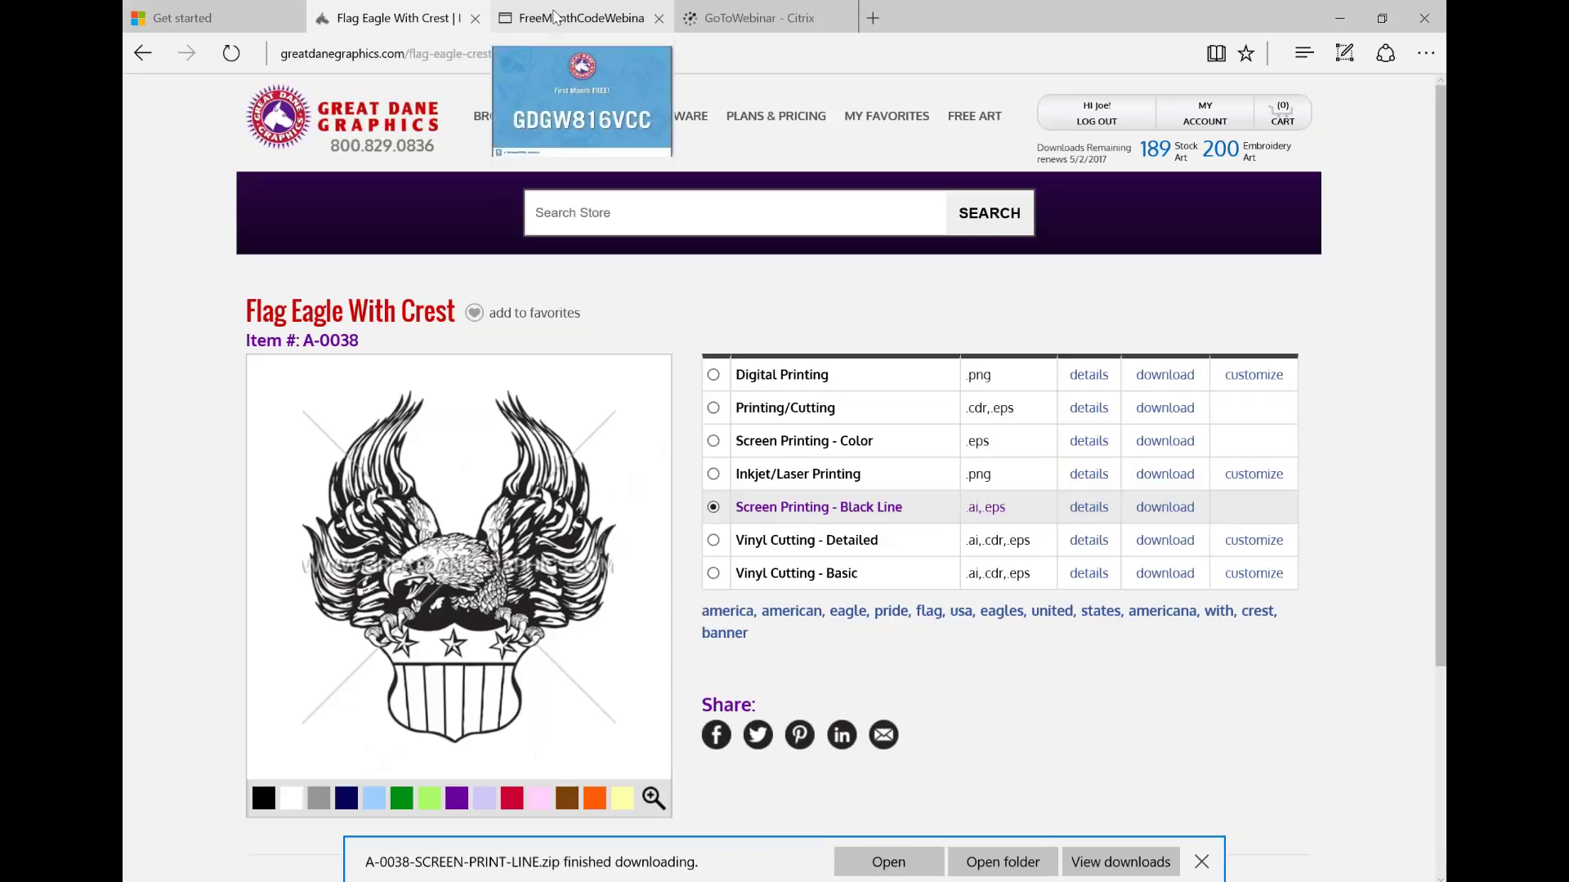
click(557, 18)
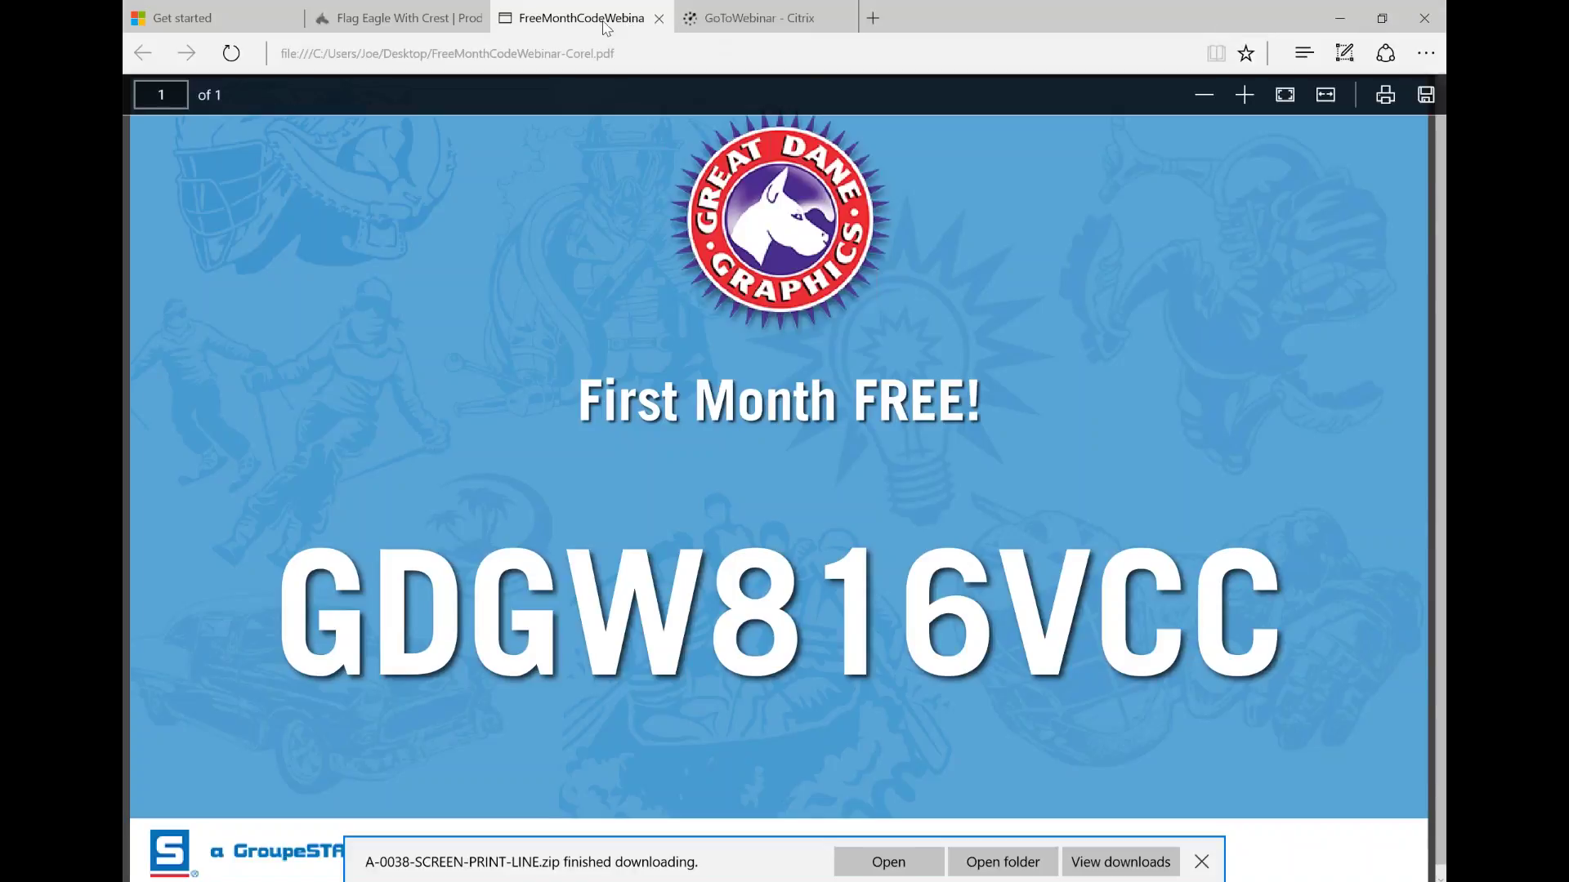
Step: Detach the free-month PDF into its own window, zoom out, and fit the whole code into the upper-right quarter of the desktop
drag(621, 18, 1007, 72)
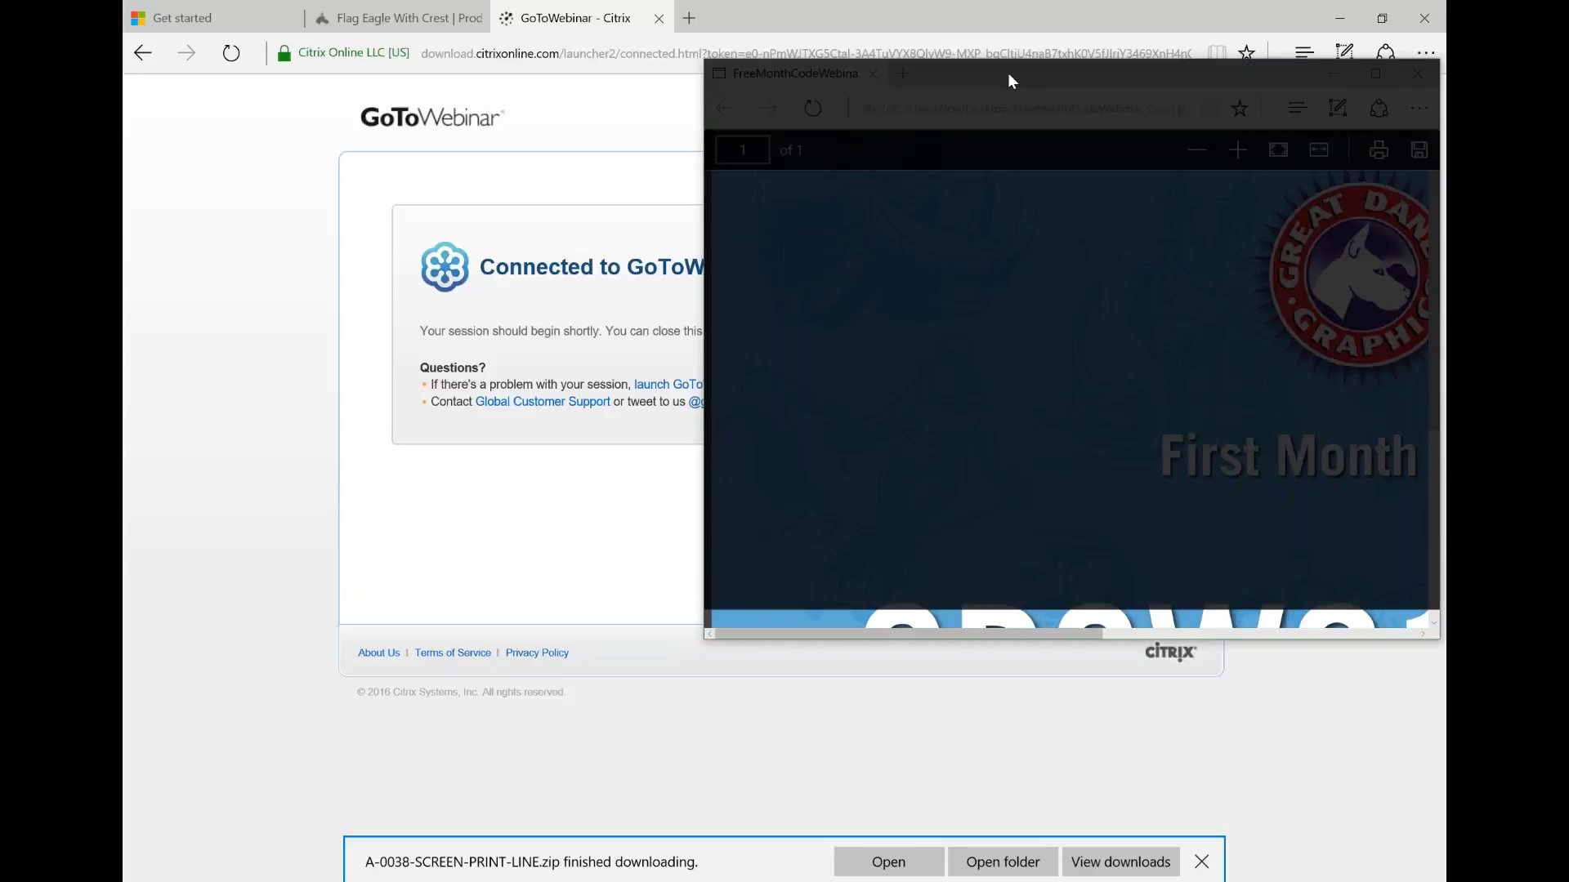
click(1208, 143)
click(1235, 149)
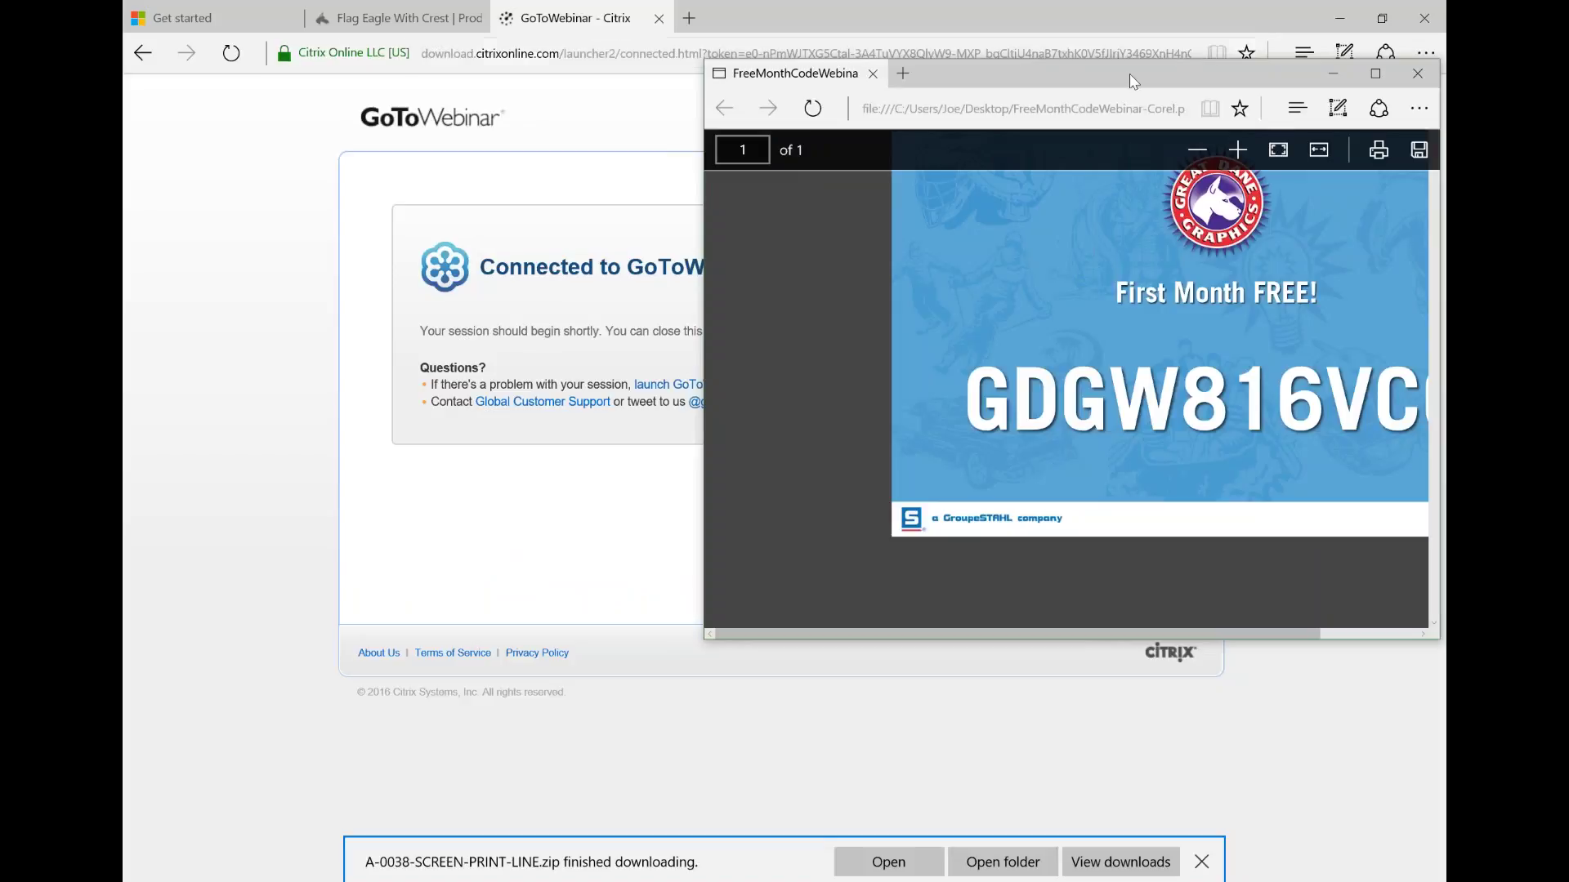
drag(1154, 85, 1445, 7)
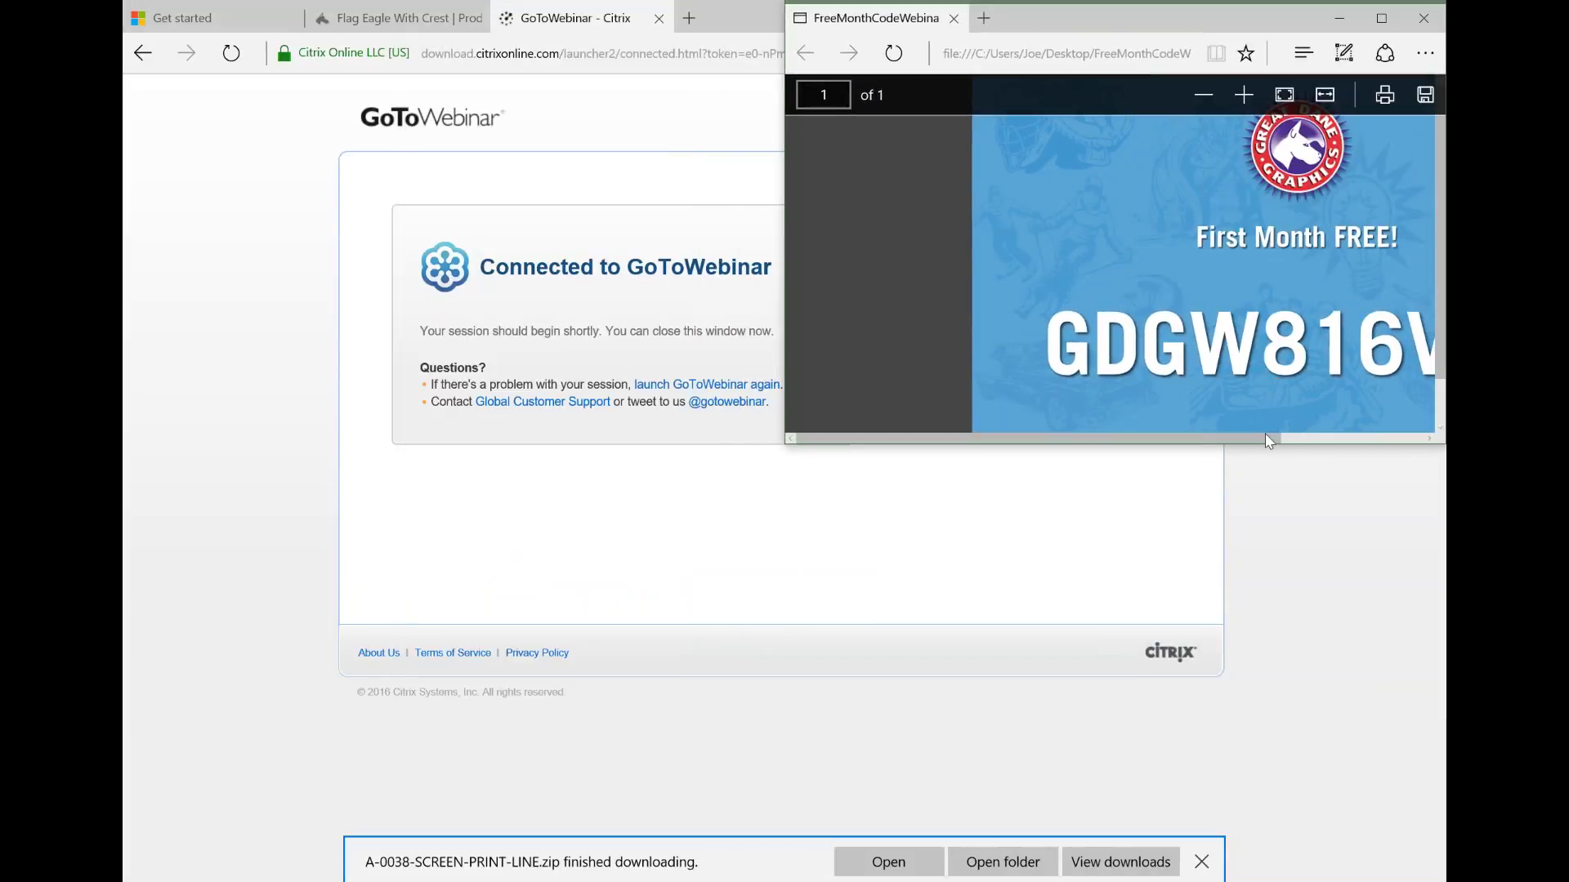
drag(1287, 444, 1395, 444)
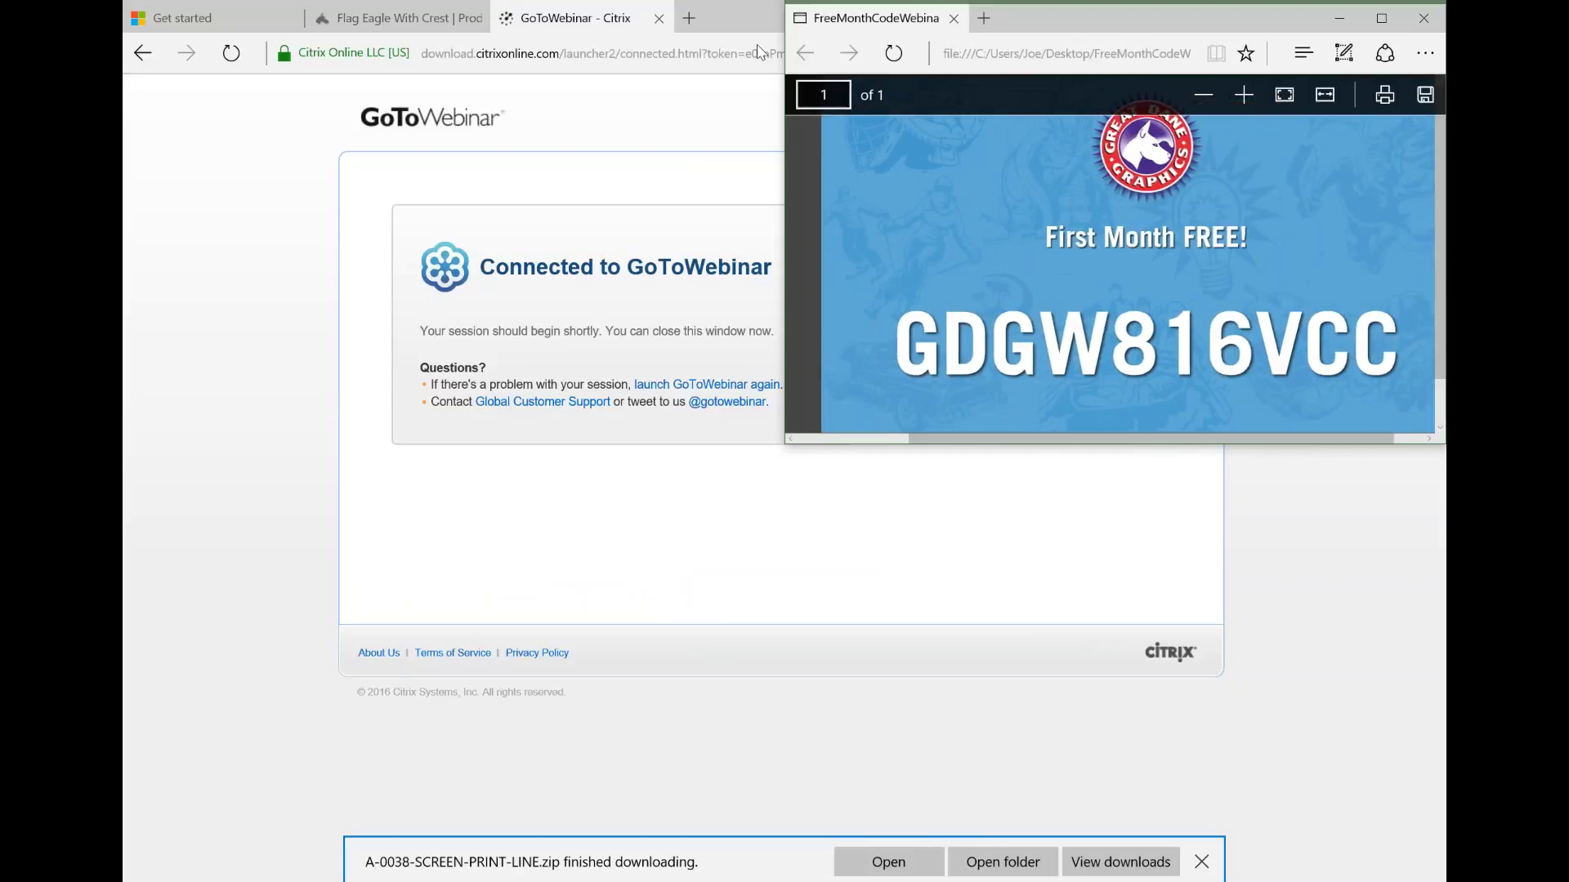
Step: Restore the main browser window from full screen and narrow it beside the PDF window so the free-month code stays uncovered
click(757, 16)
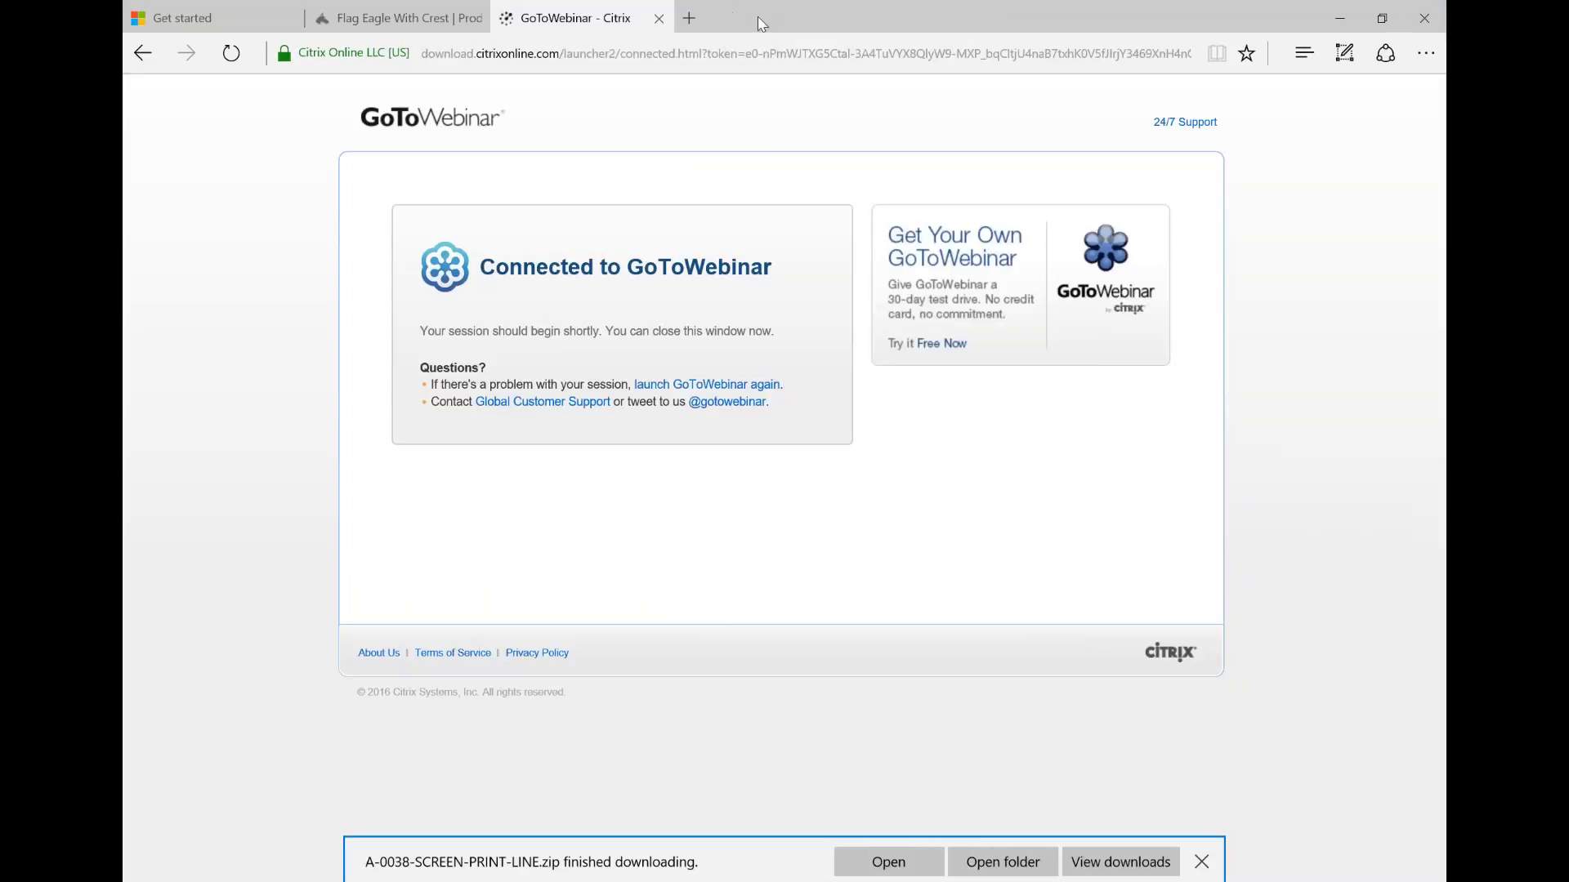
click(1391, 26)
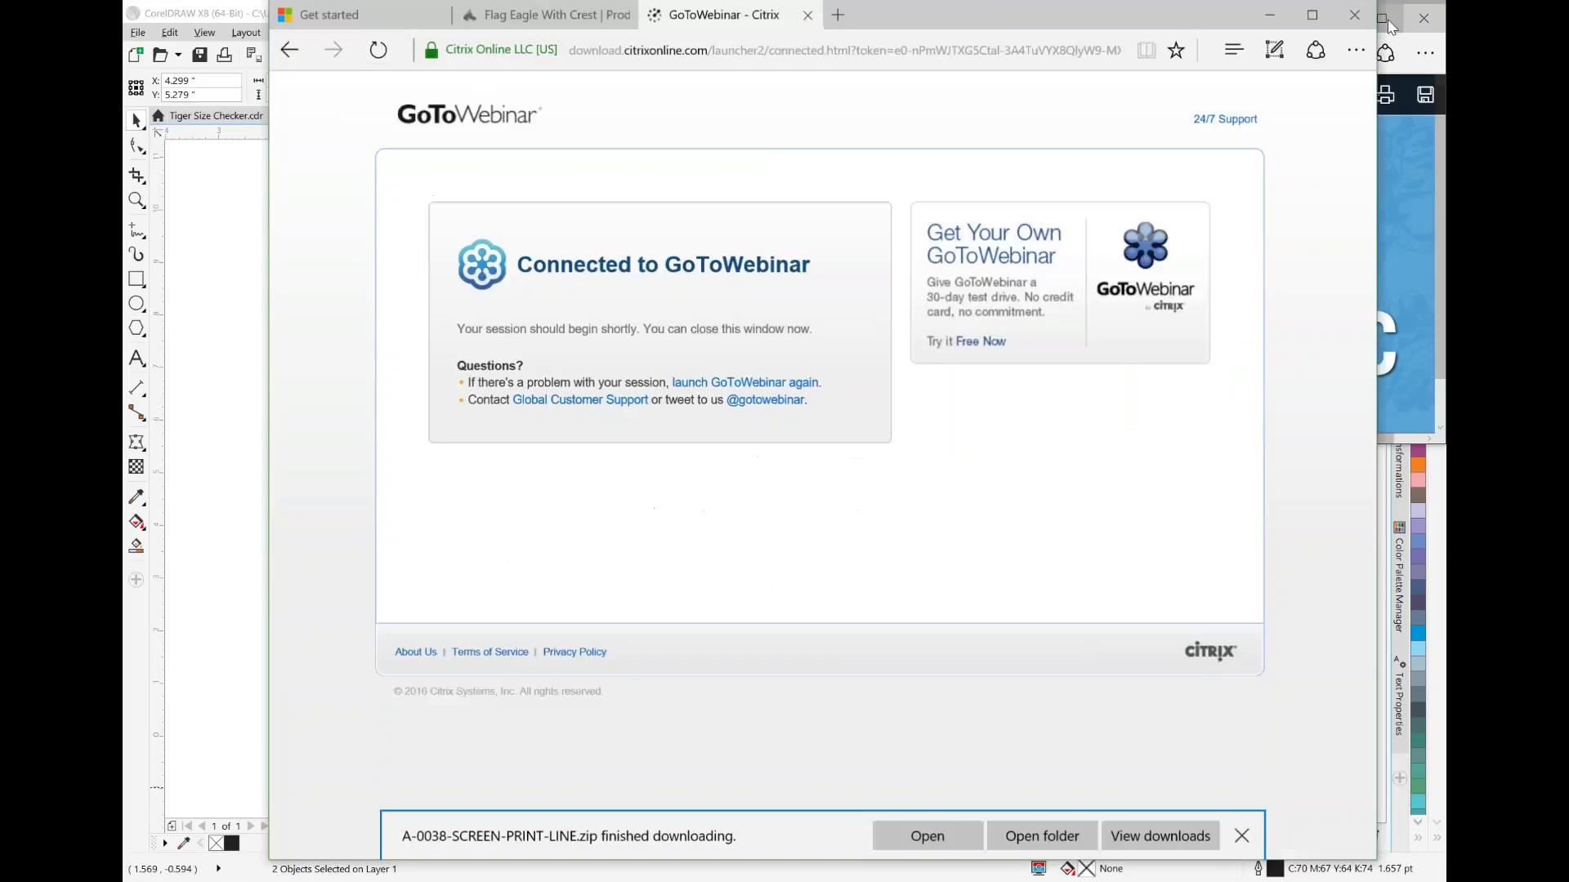
drag(1217, 14, 1064, 26)
drag(1241, 537, 872, 523)
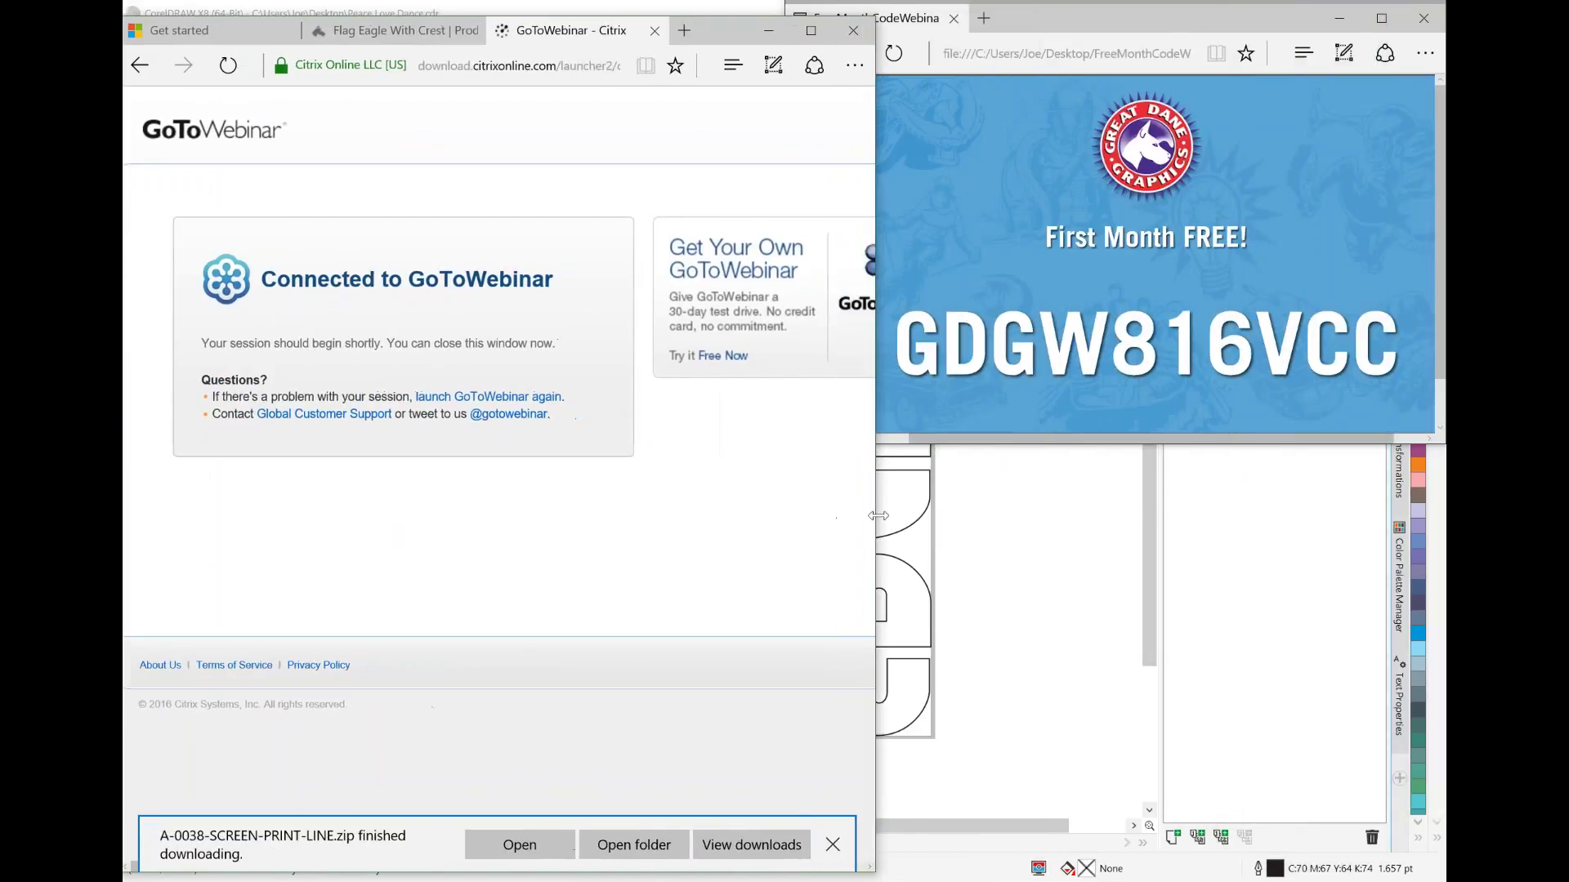
Step: Bring up the Flag Eagle With Crest product page and dismiss the finished-download notifications
click(403, 34)
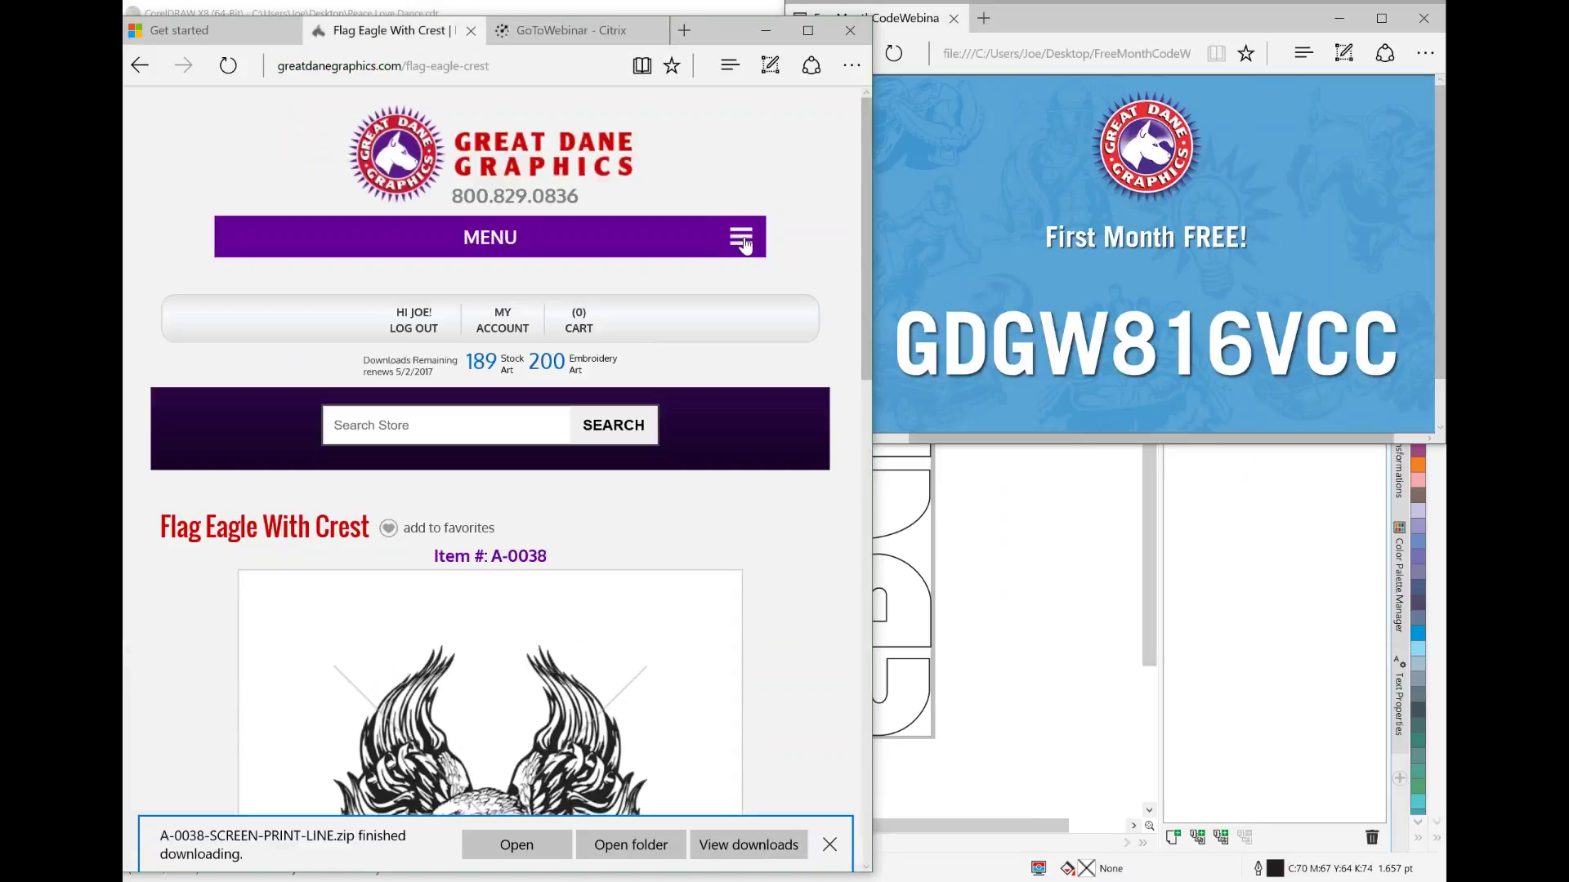
click(829, 845)
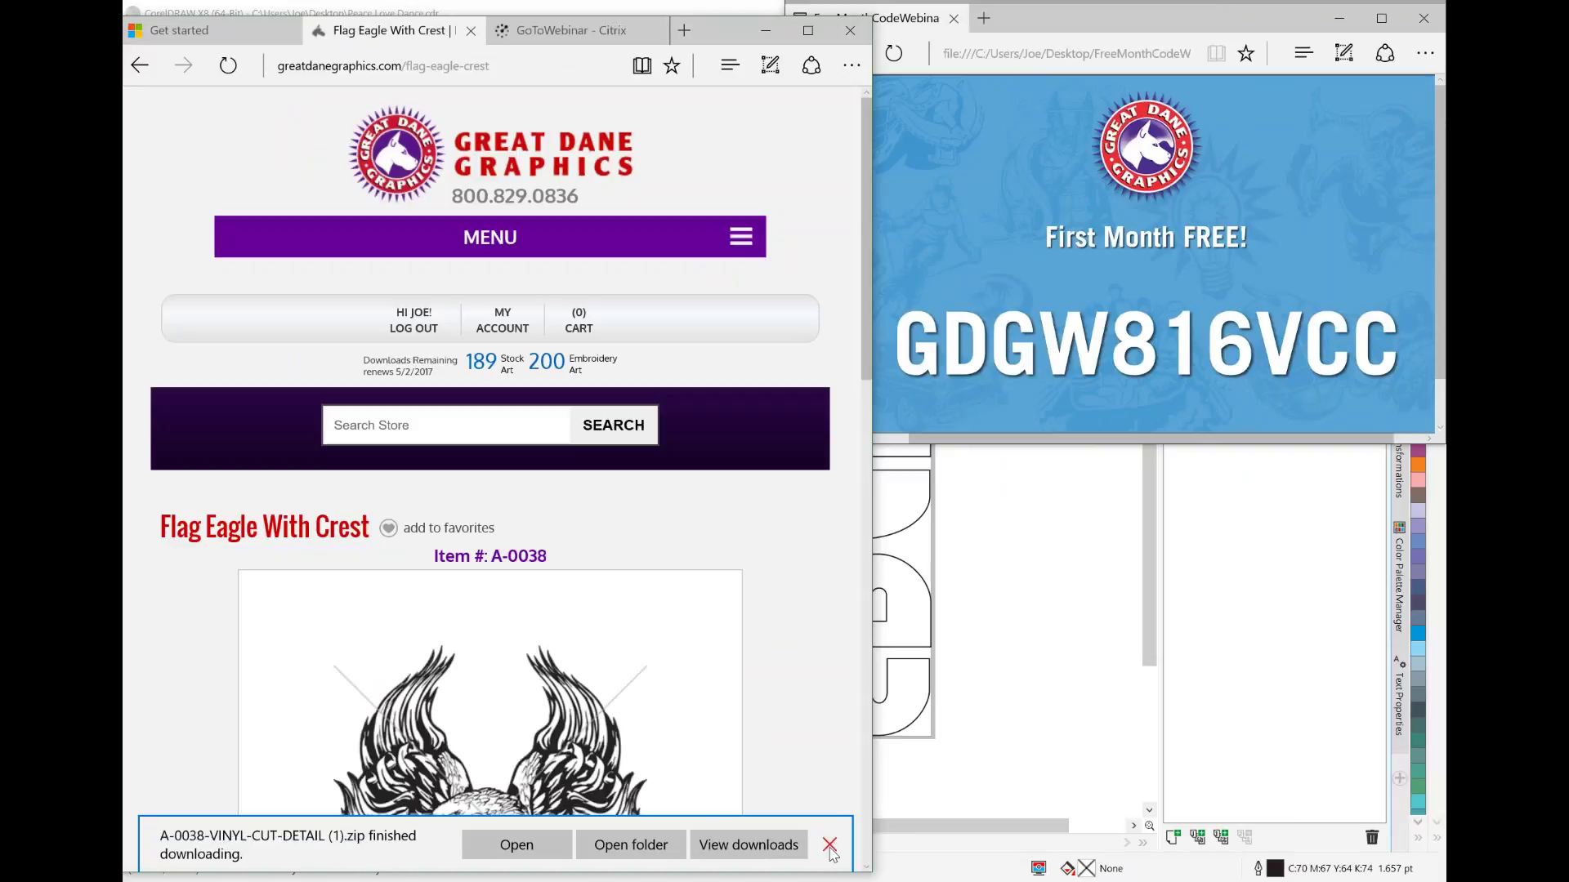
click(829, 845)
Step: Expand the Great Dane Graphics site menu and dismiss the remaining finished-download notification
click(744, 237)
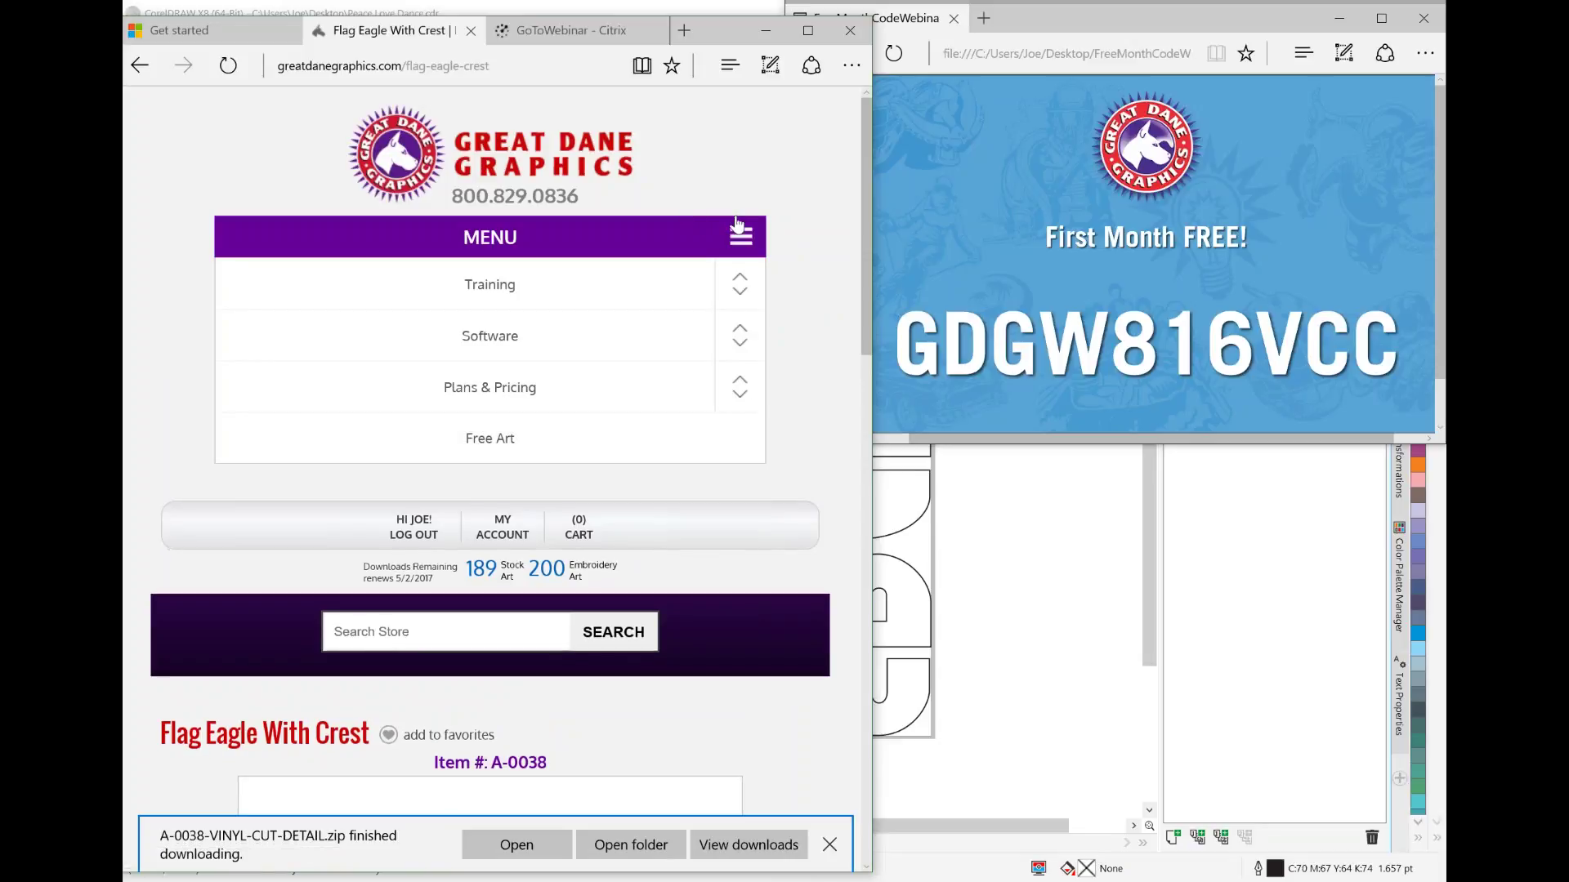
scroll(805, 513, down, 4)
scroll(813, 431, down, 6)
scroll(842, 683, up, 7)
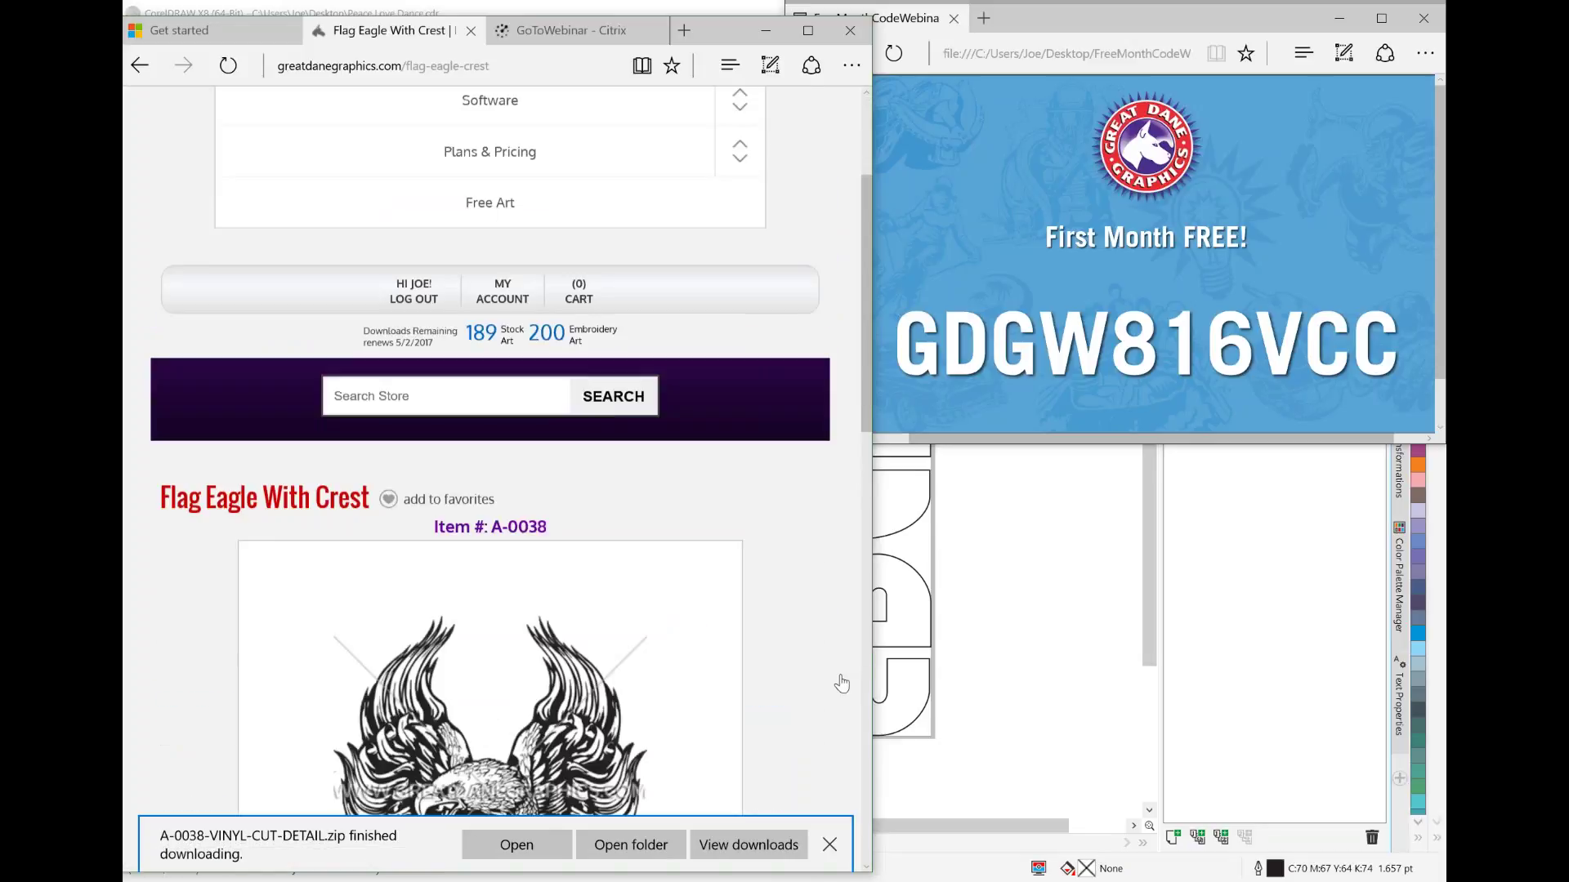
click(830, 844)
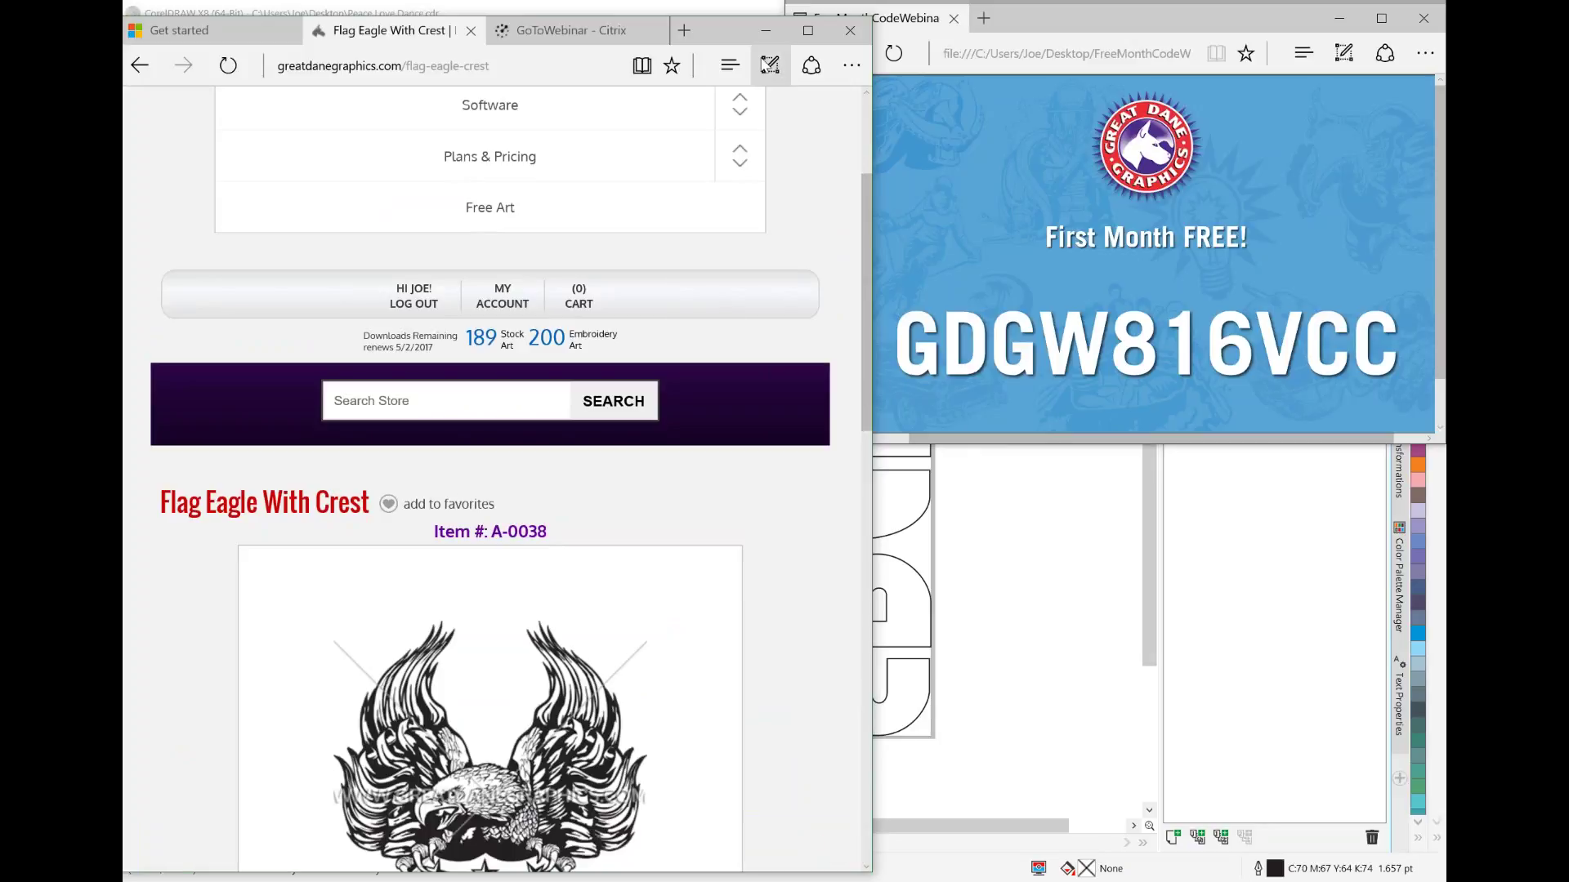
Step: Resize the product page's browser window to span the full width of the desktop's lower half and show the page header
drag(759, 14, 759, 349)
drag(870, 589, 1444, 589)
scroll(1346, 505, down, 1)
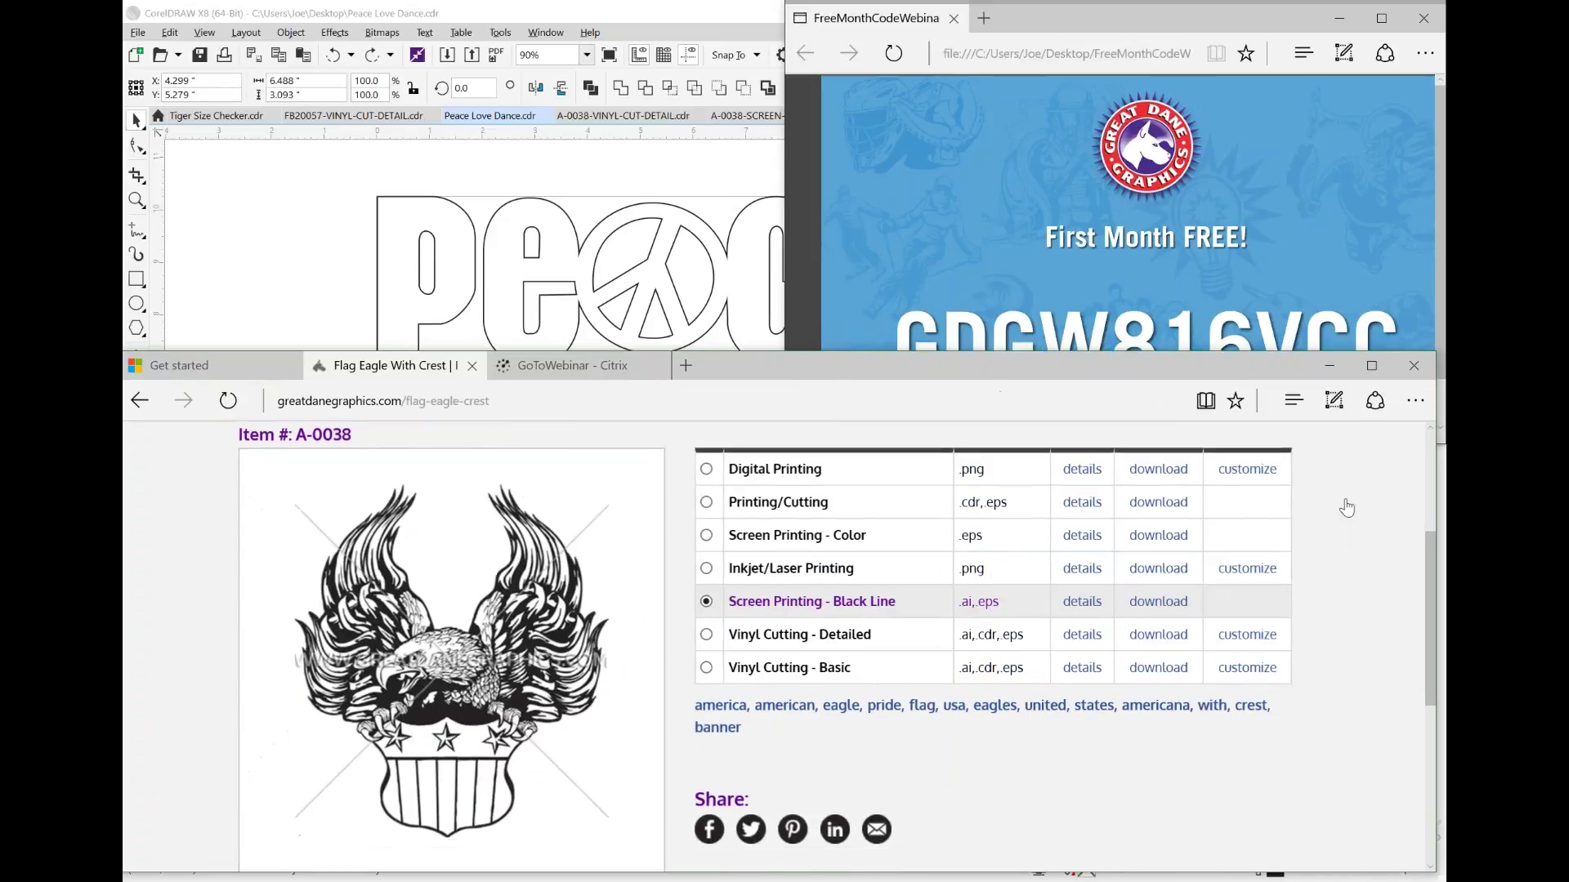
scroll(1345, 505, up, 4)
mouse_move(612, 532)
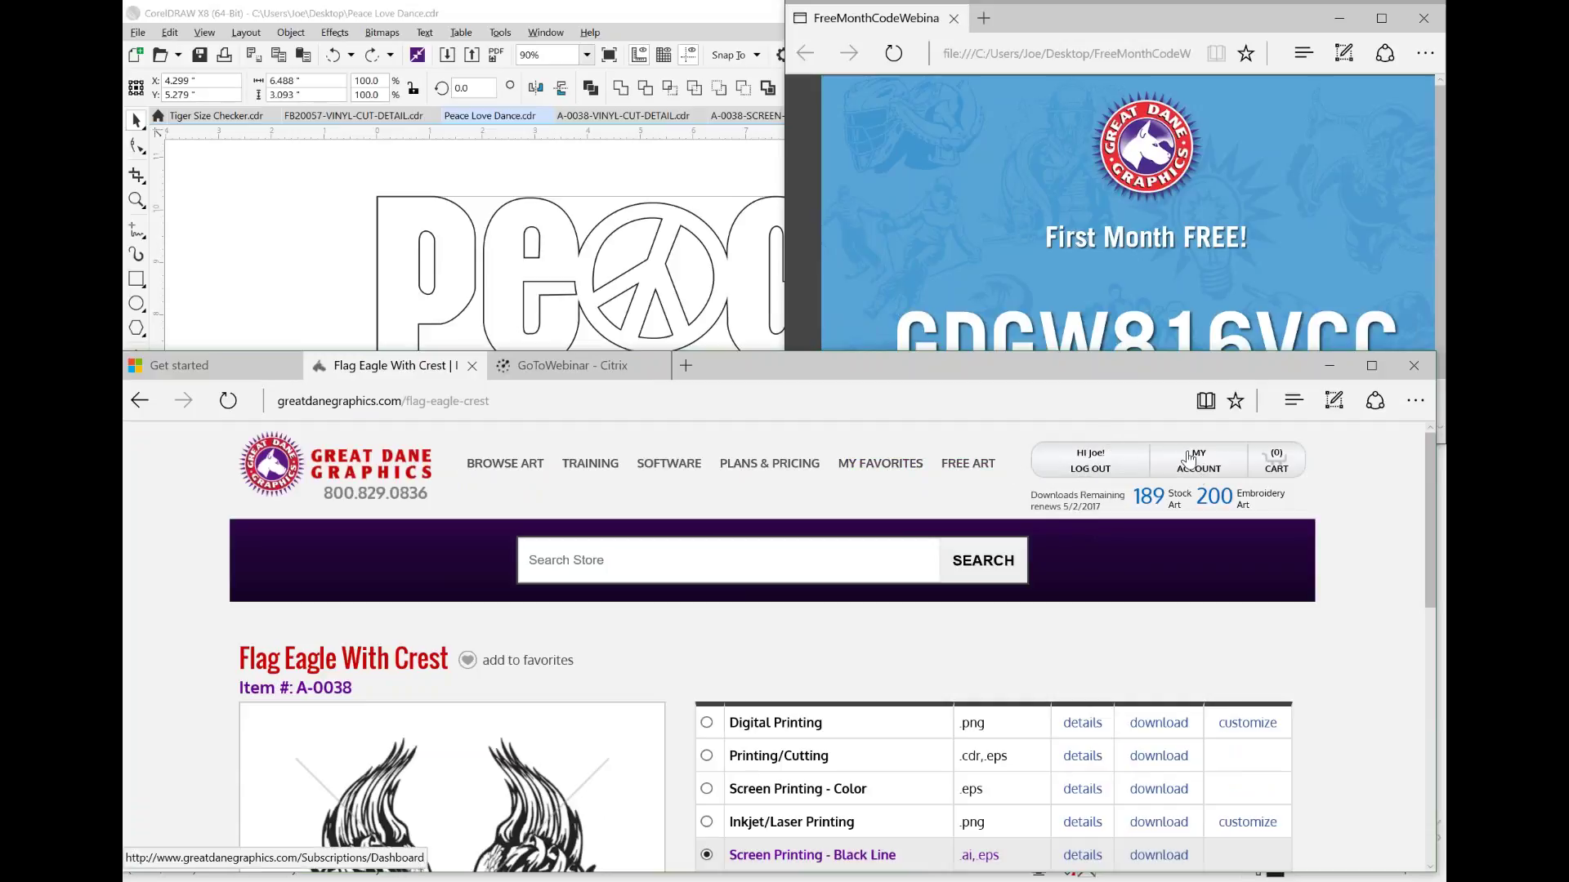
Step: Bring the free-month PDF window in front of the product page and show the eagle's list of download formats
click(1026, 350)
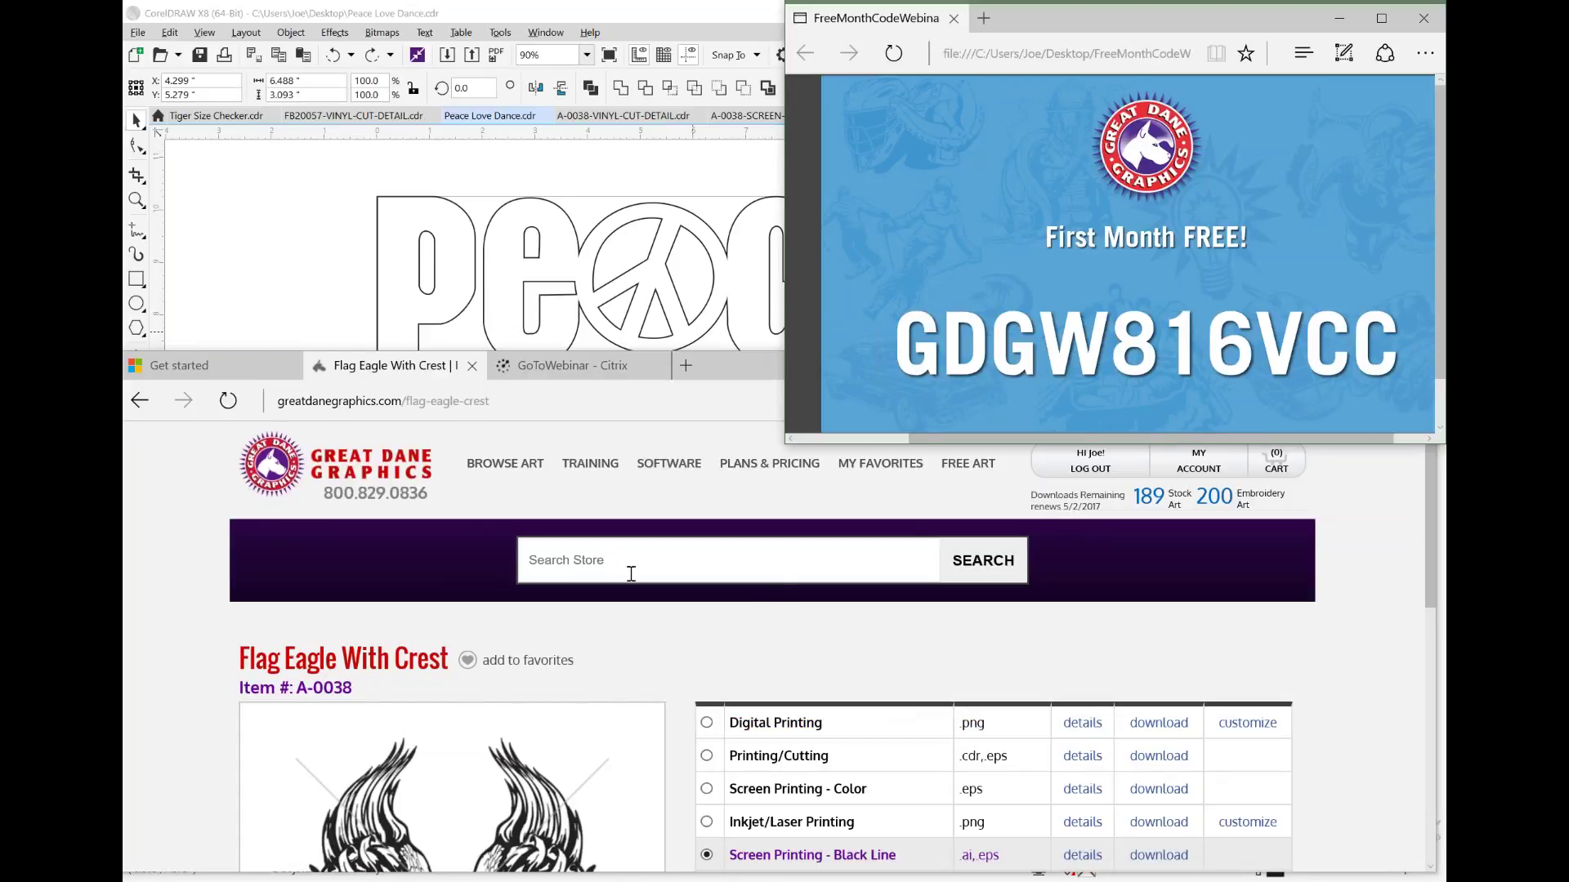
scroll(802, 641, down, 3)
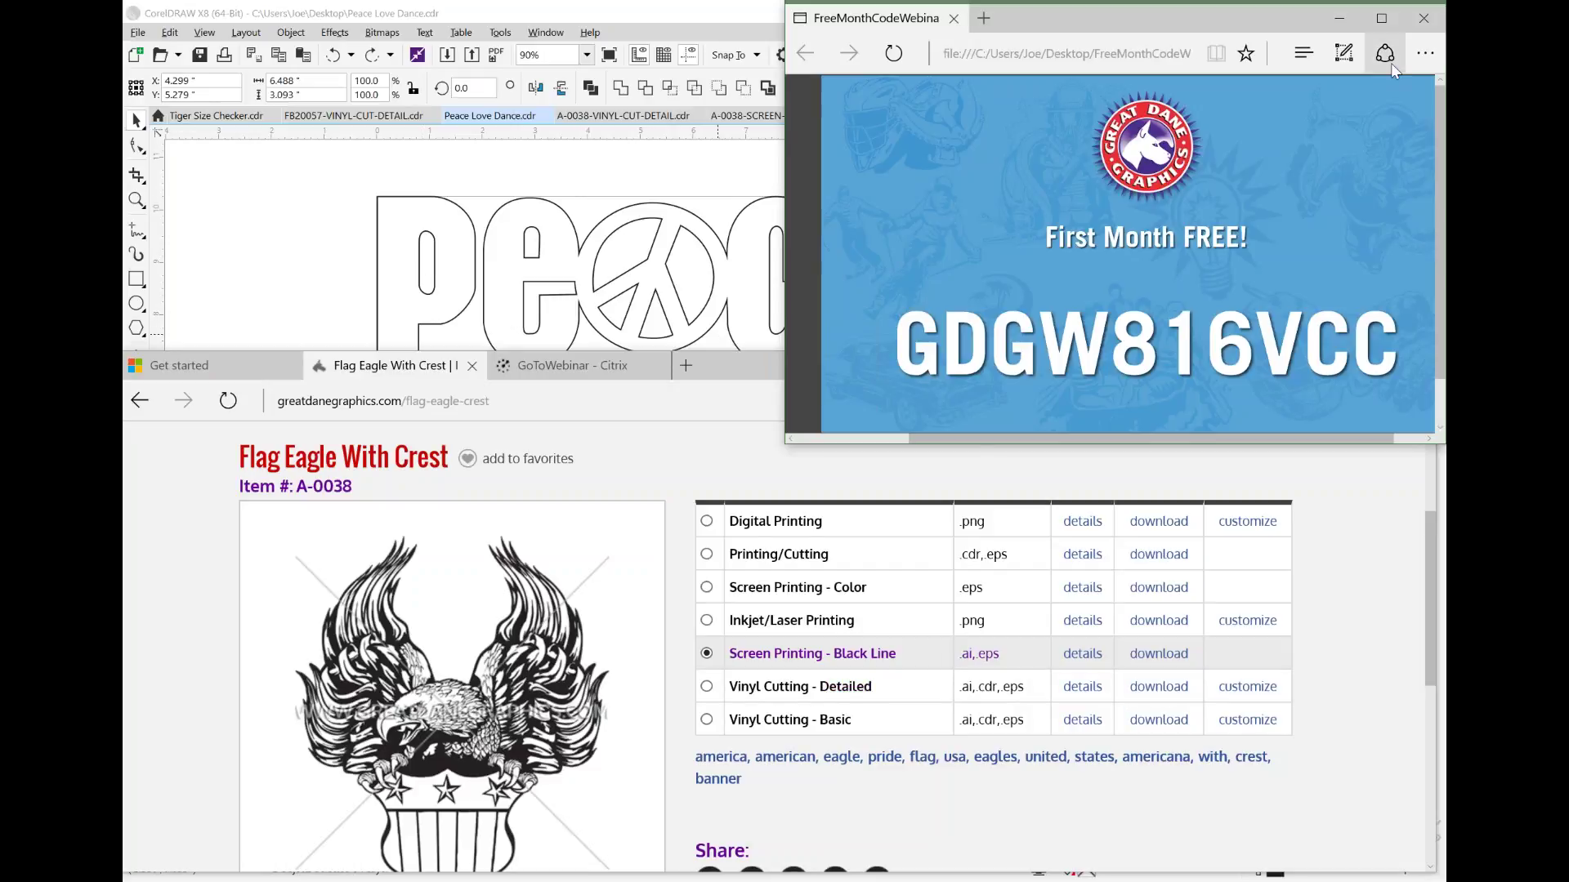
mouse_move(1409, 86)
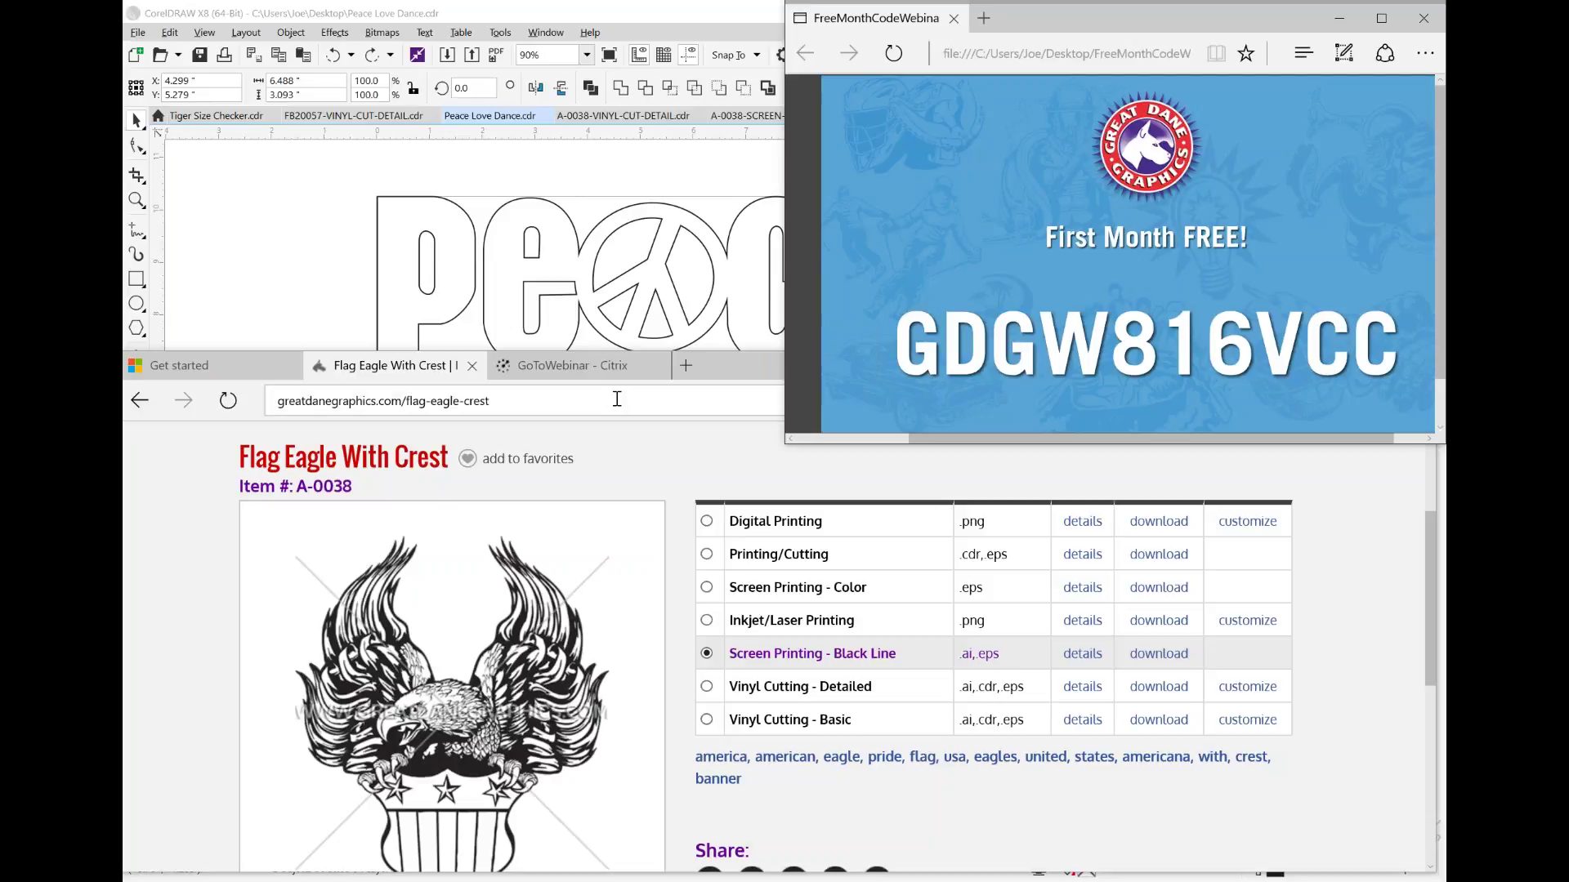
click(699, 451)
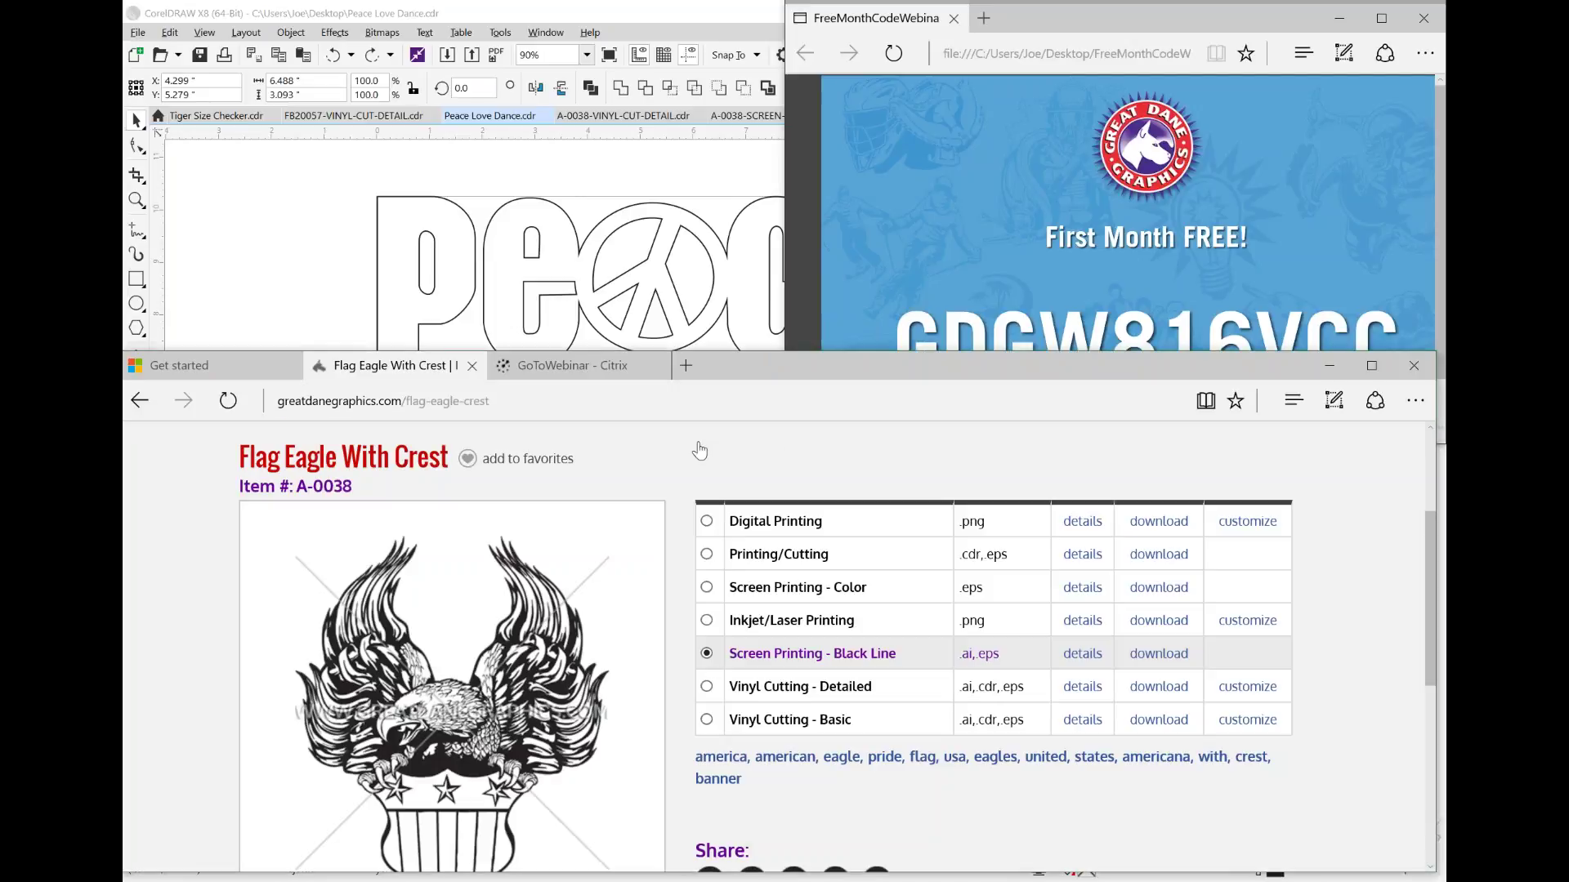
click(1117, 10)
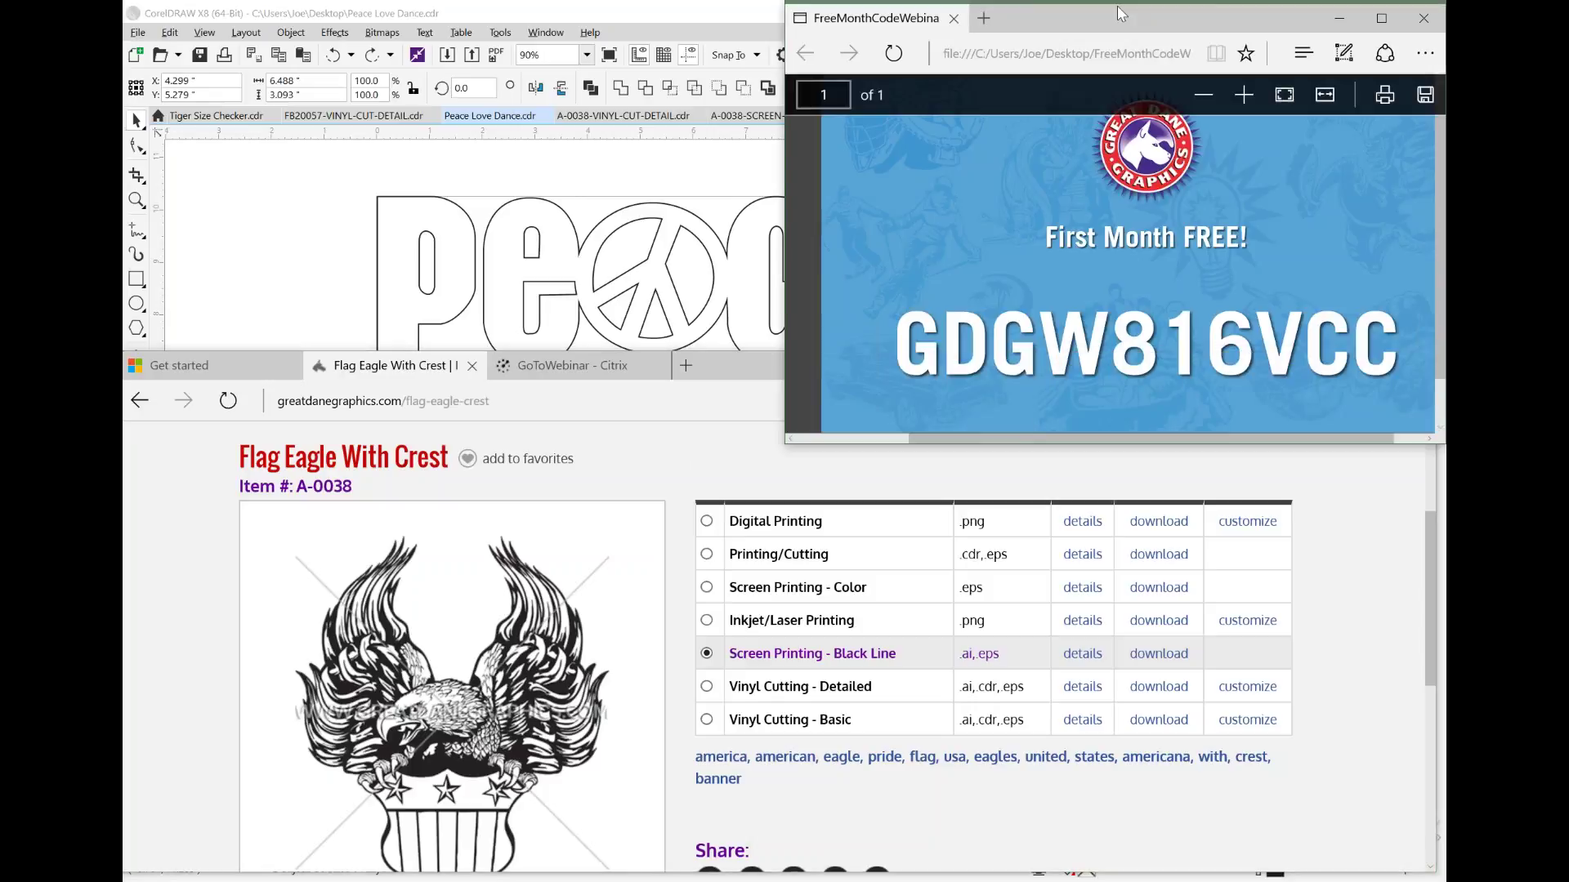